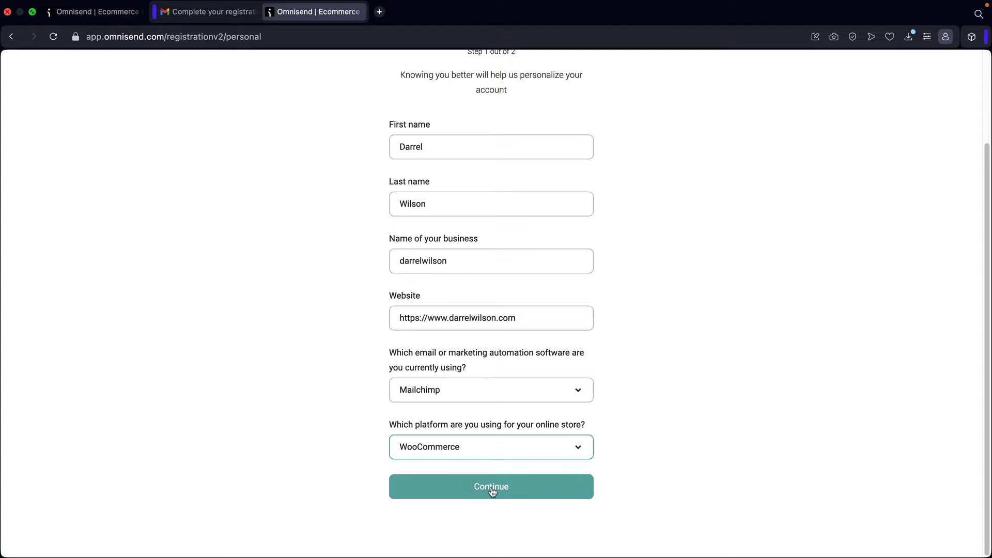
- Keep WooCommerce as the store platform and submit the first signup step
click(503, 452)
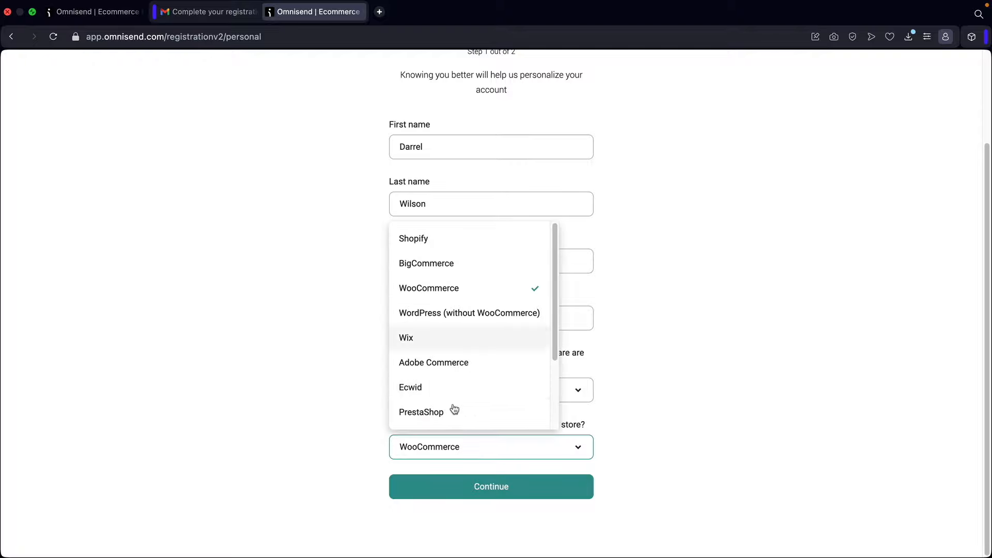
click(458, 298)
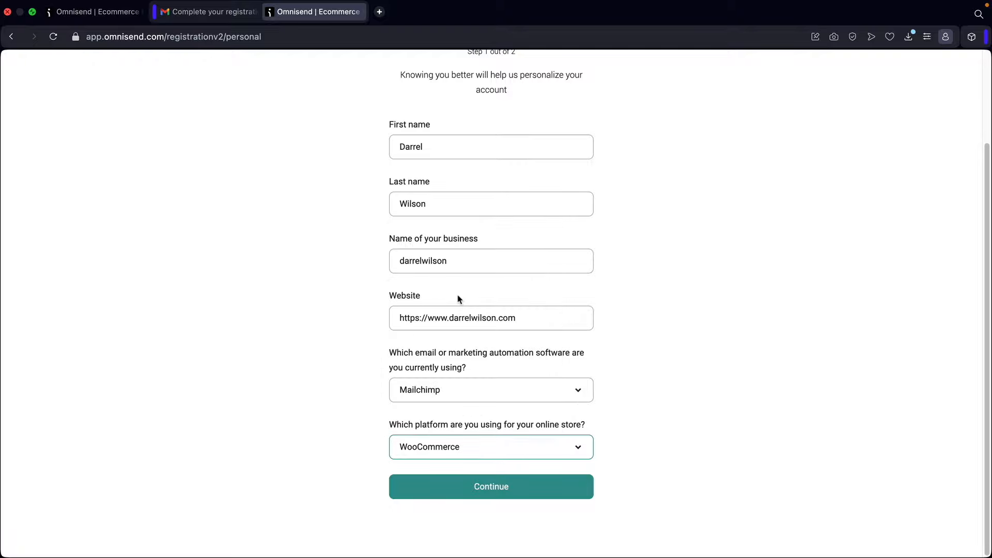
click(485, 486)
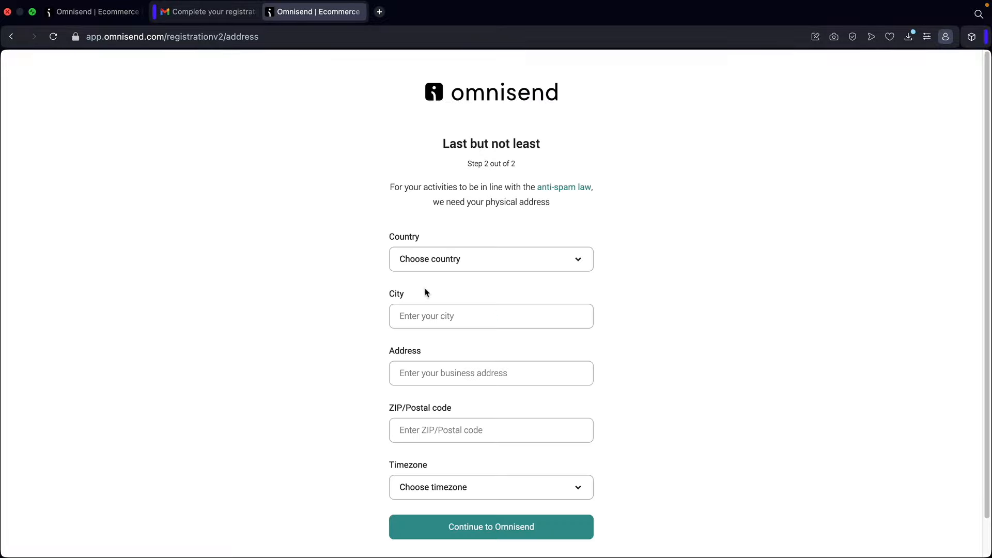
- Choose United States as the country and Nevada as the state
click(487, 266)
scroll(528, 418, down, 8)
drag(593, 294, 583, 476)
scroll(538, 428, up, 5)
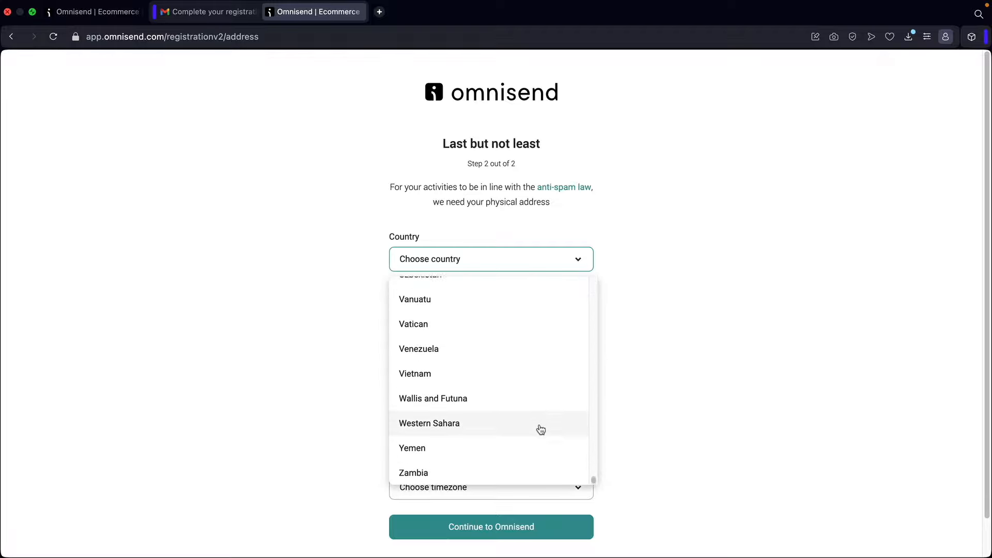
click(495, 361)
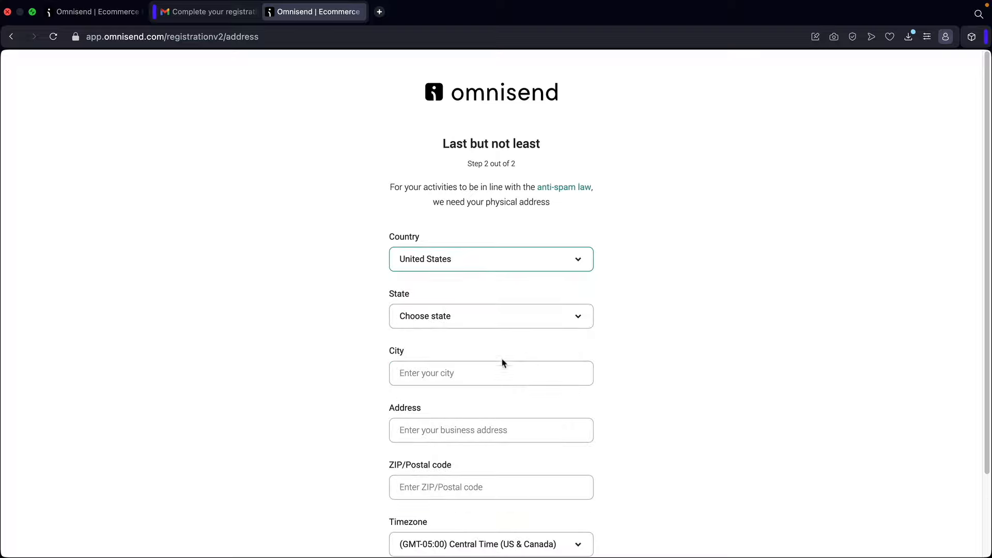
click(487, 325)
scroll(466, 403, down, 1)
scroll(465, 415, down, 5)
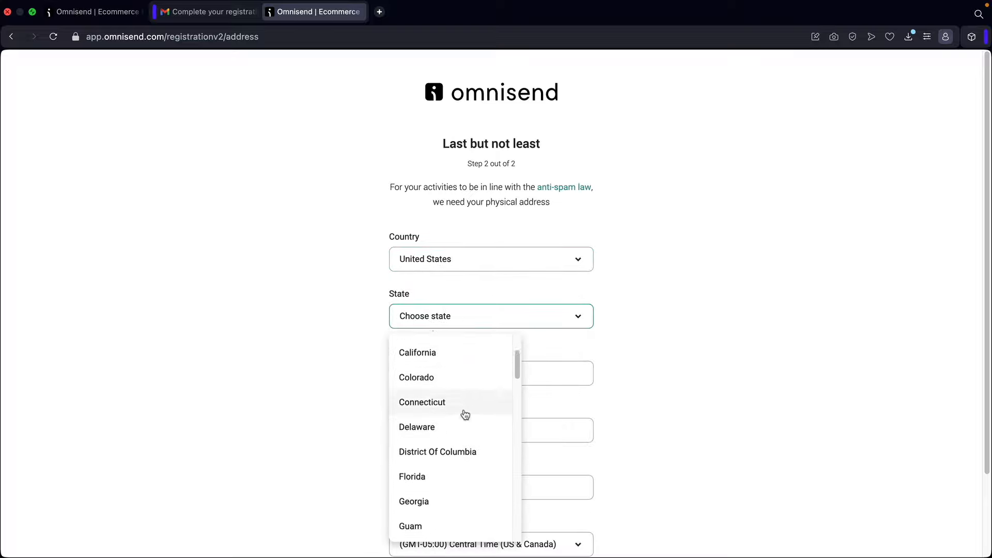
scroll(464, 418, down, 5)
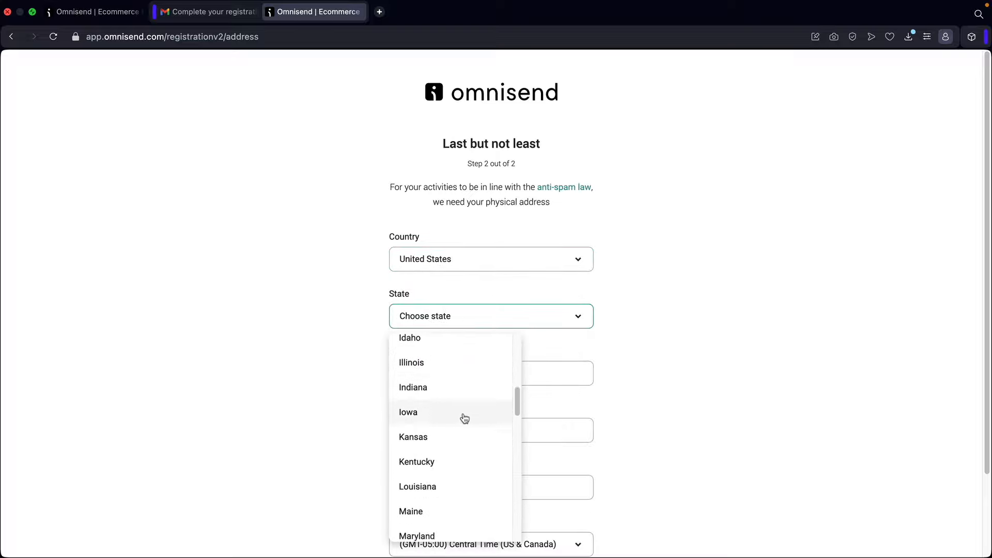
scroll(464, 418, down, 2)
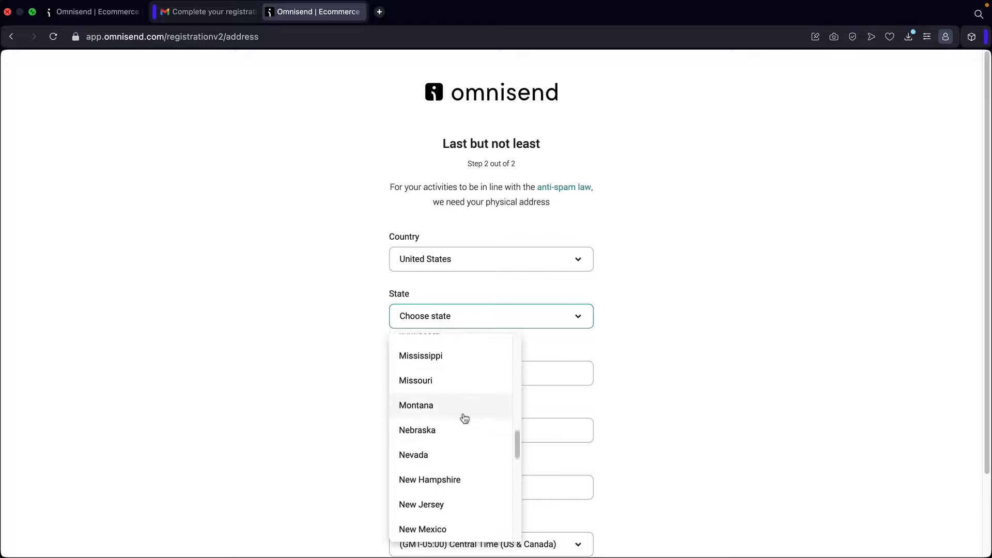
click(449, 450)
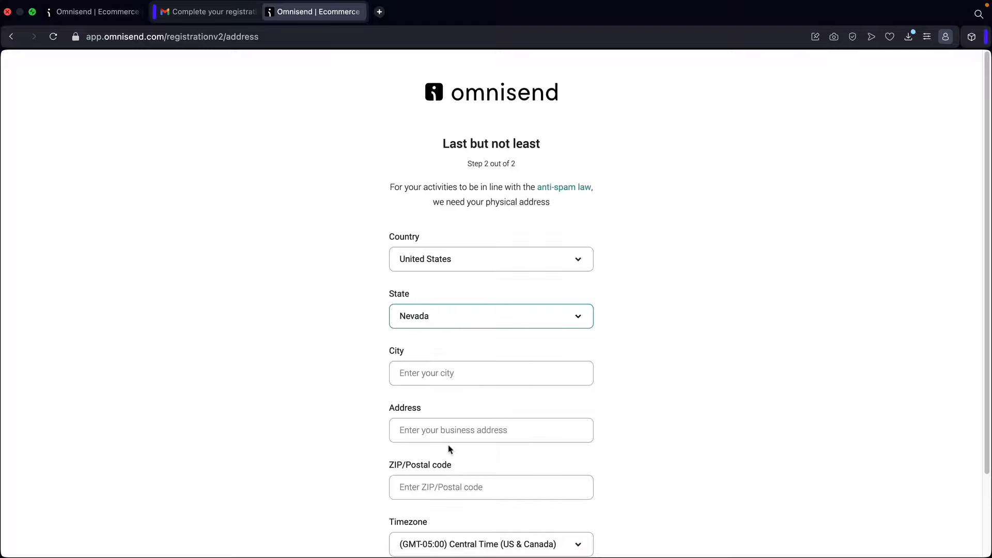
click(491, 380)
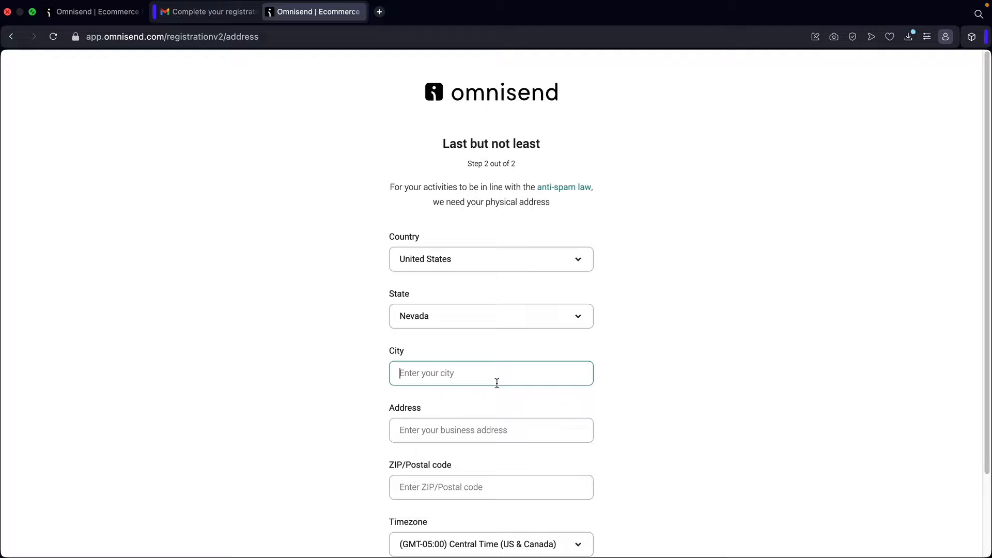
text(Las Vegas)
key(Tab)
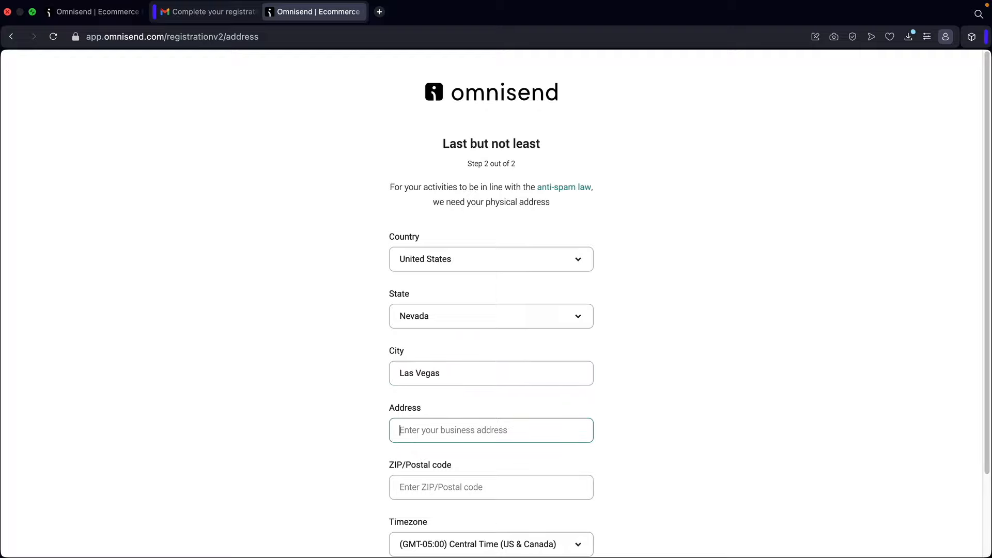
scroll(498, 372, down, 3)
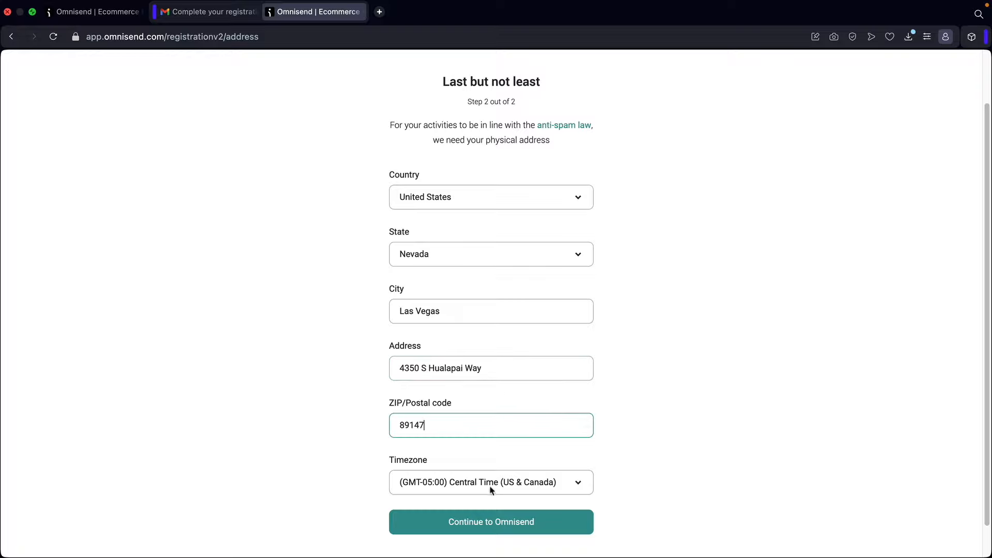
scroll(490, 490, down, 1)
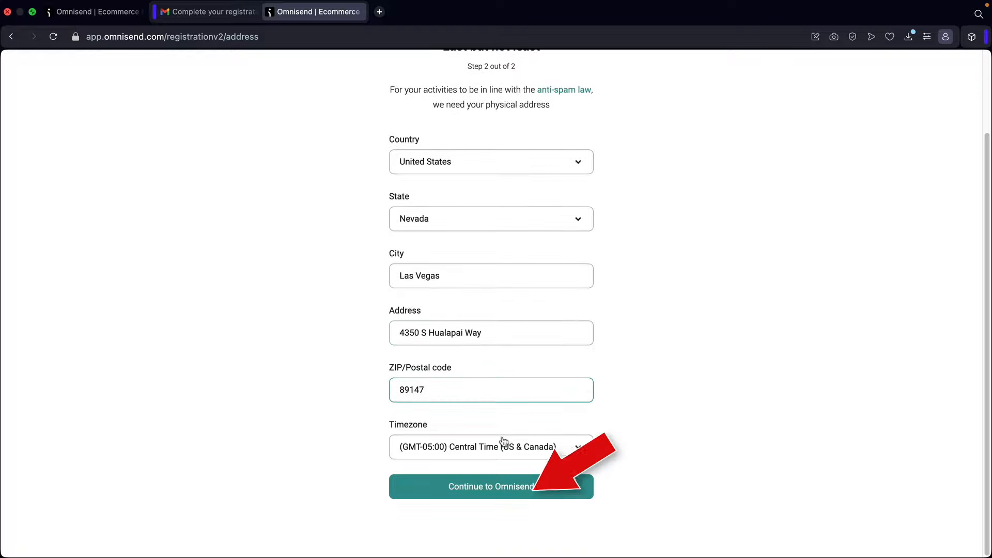
click(471, 488)
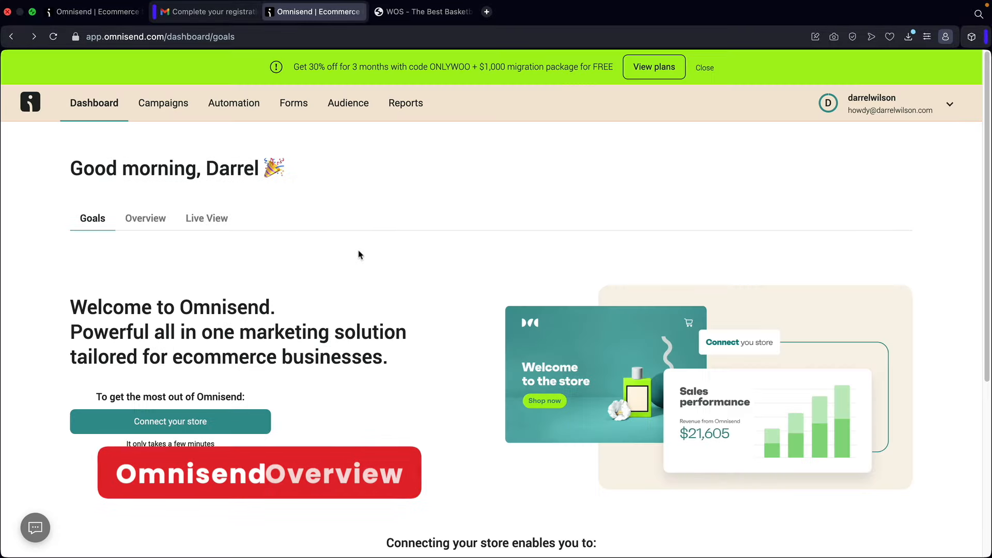
- Scroll through the dashboard's Goals welcome page to review its store-connection prompts
scroll(327, 417, down, 1)
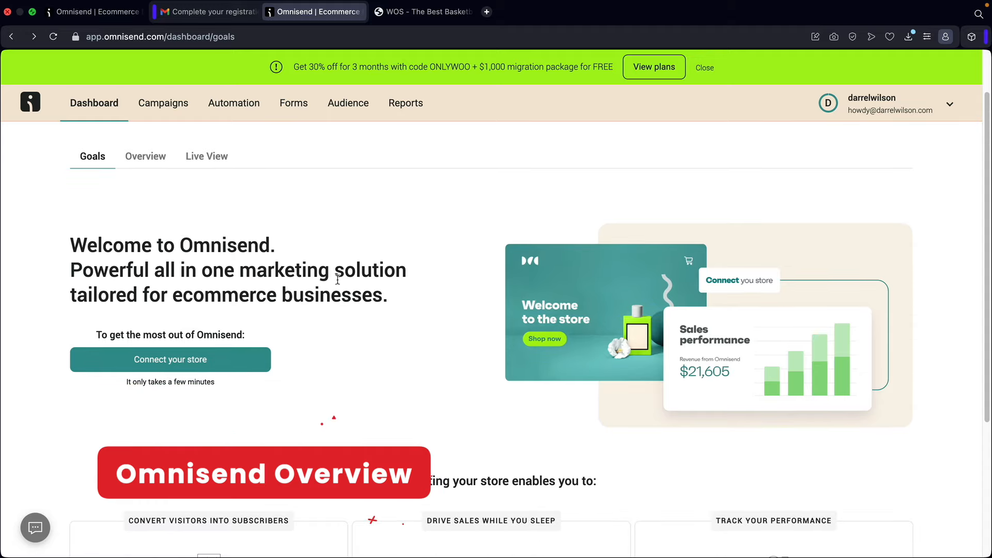
scroll(362, 341, down, 4)
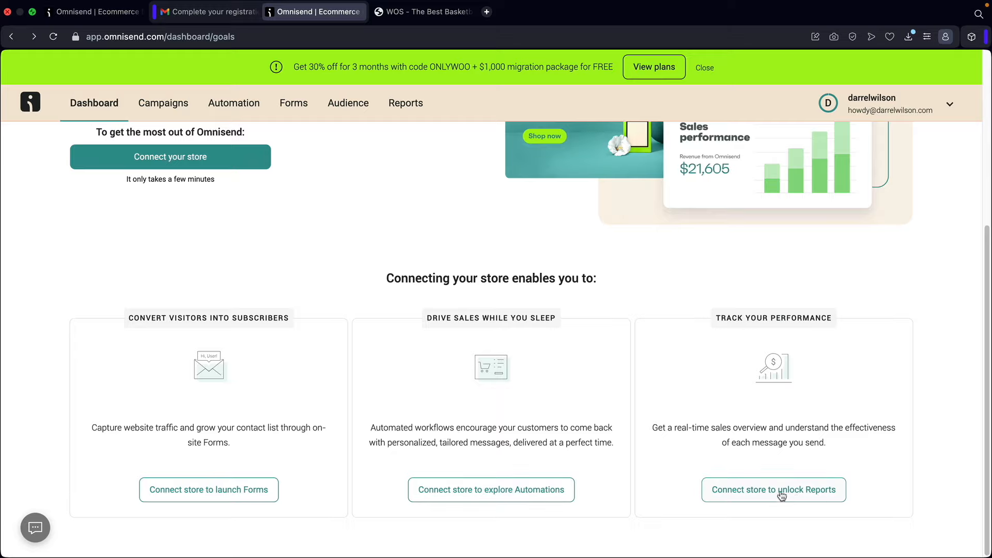
scroll(226, 275, up, 5)
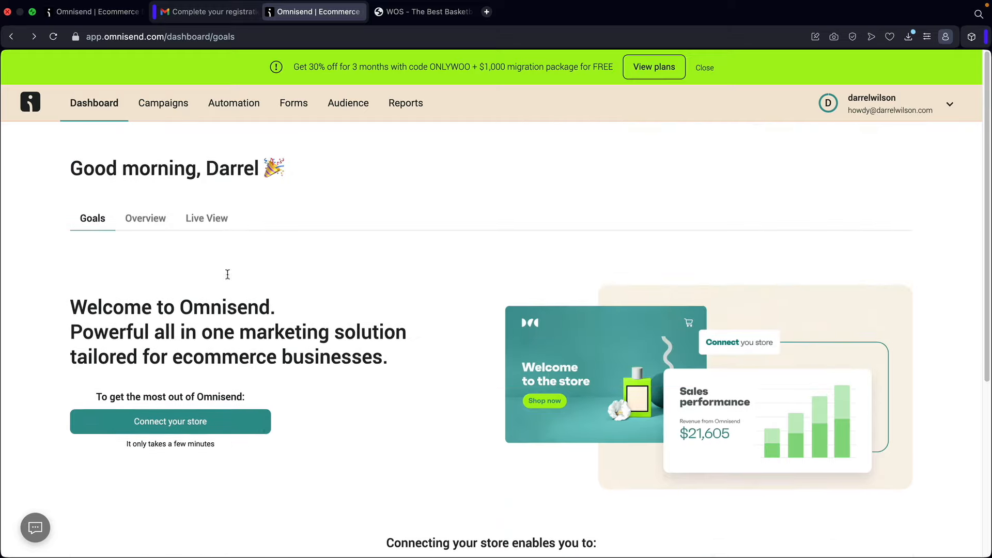
- Tour the Campaigns, Automation, Forms and Audience sections, then view the Workflows report
click(161, 103)
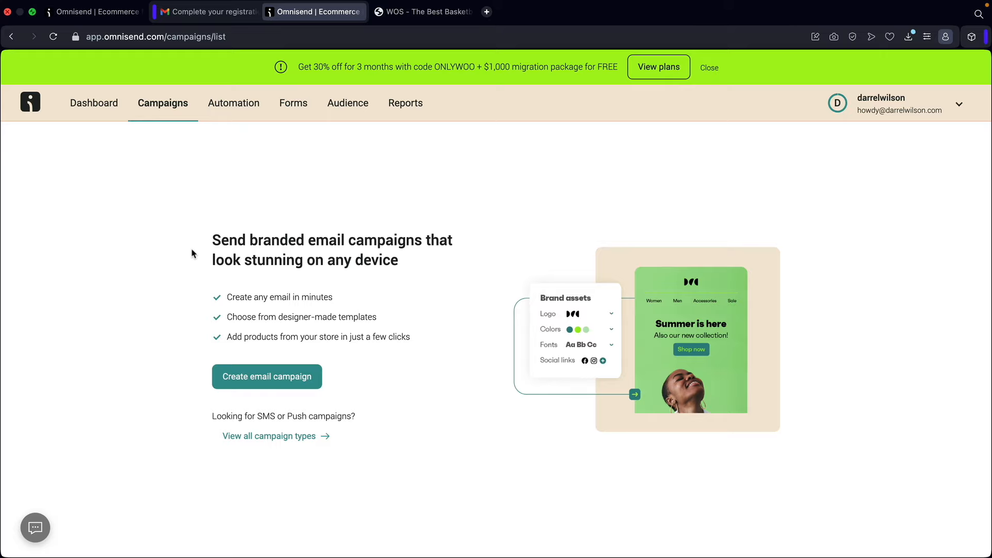
click(240, 106)
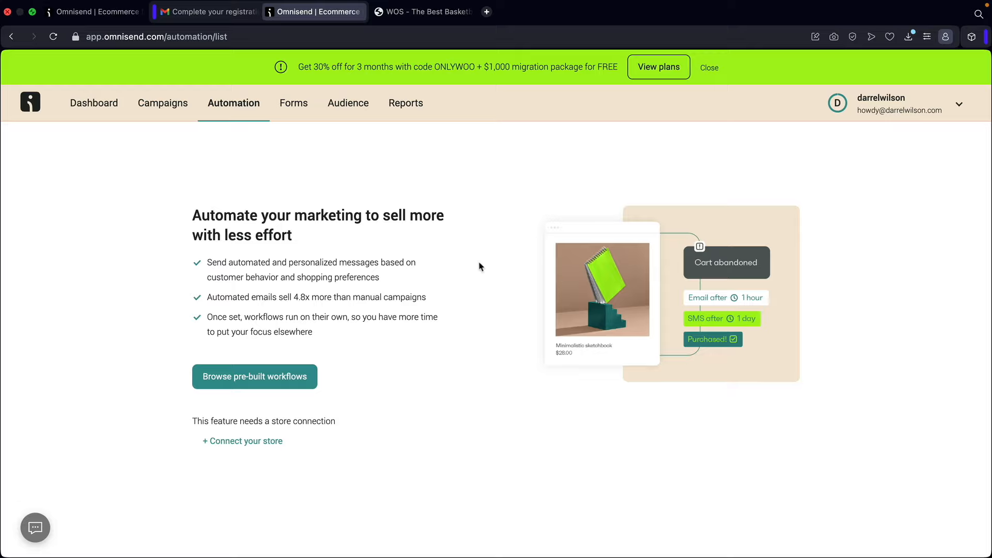
click(291, 102)
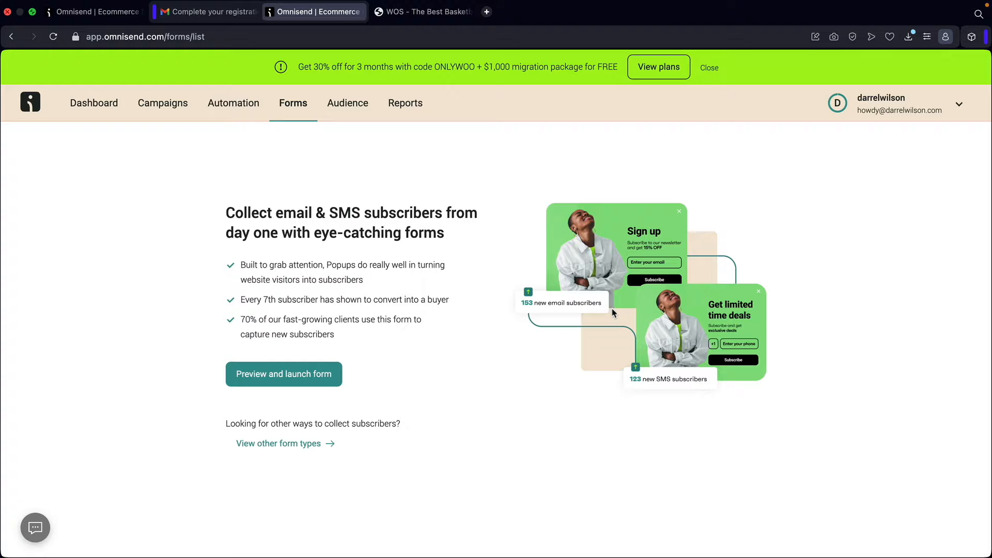
click(365, 109)
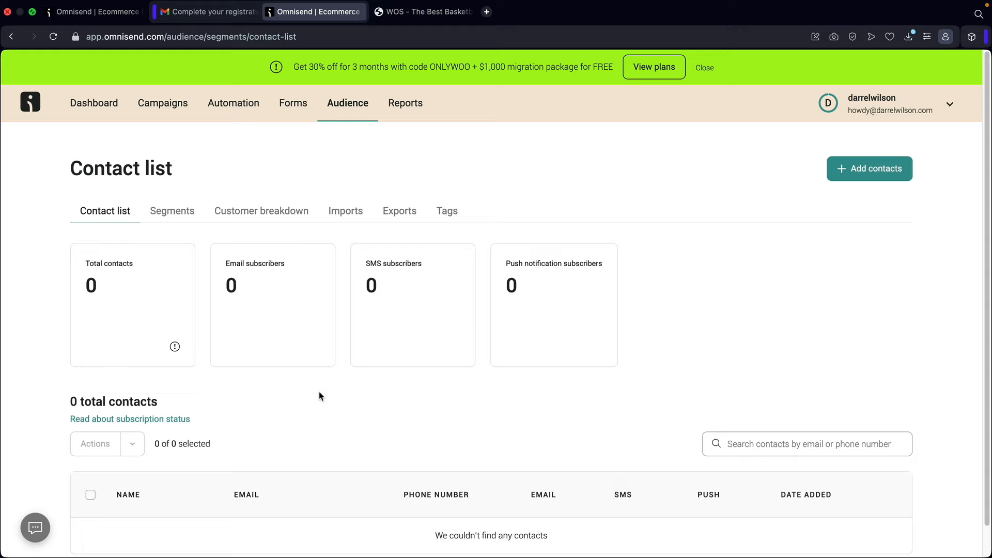
scroll(392, 343, down, 1)
scroll(447, 423, up, 1)
click(407, 104)
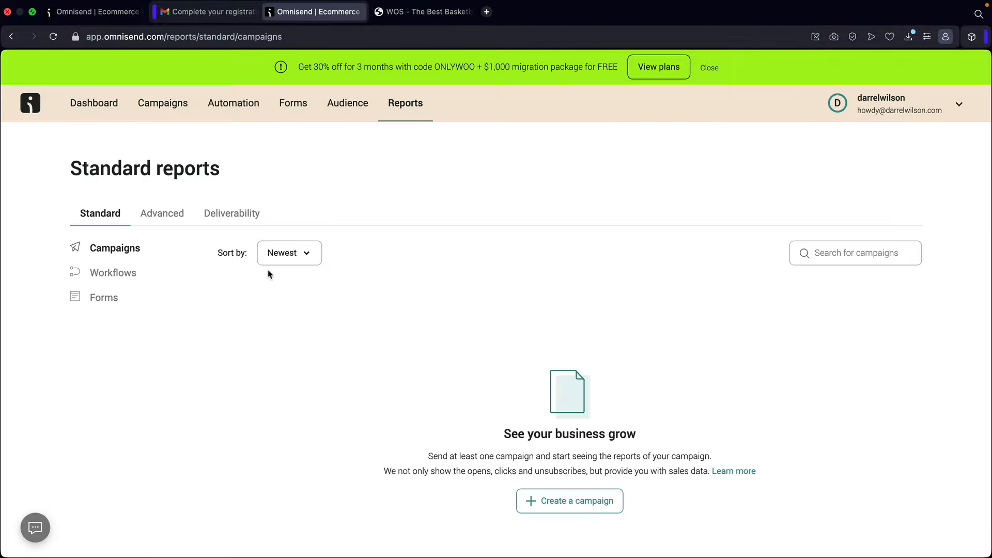
click(119, 281)
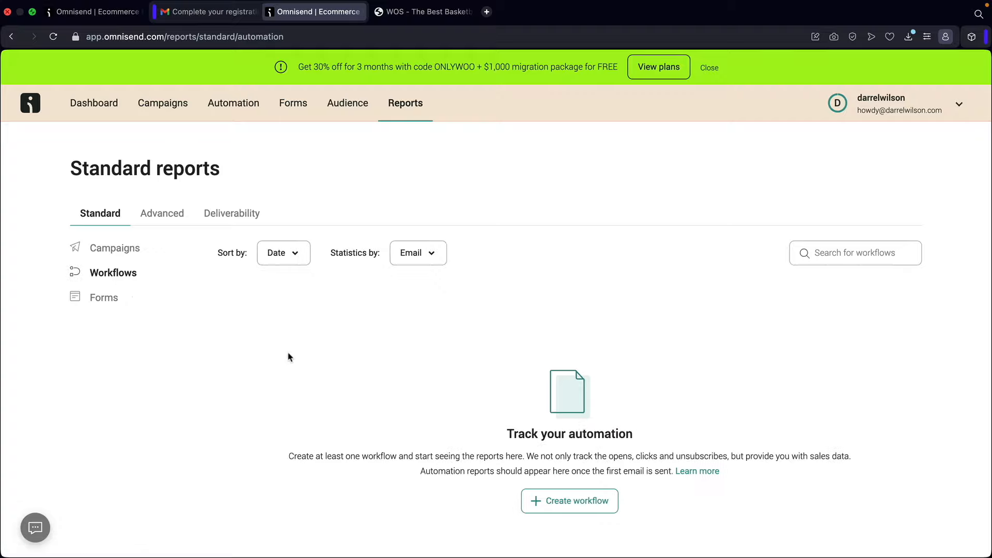
- Check the Forms and Campaigns reports and the remaining email and SMS credits in the account menu
click(105, 298)
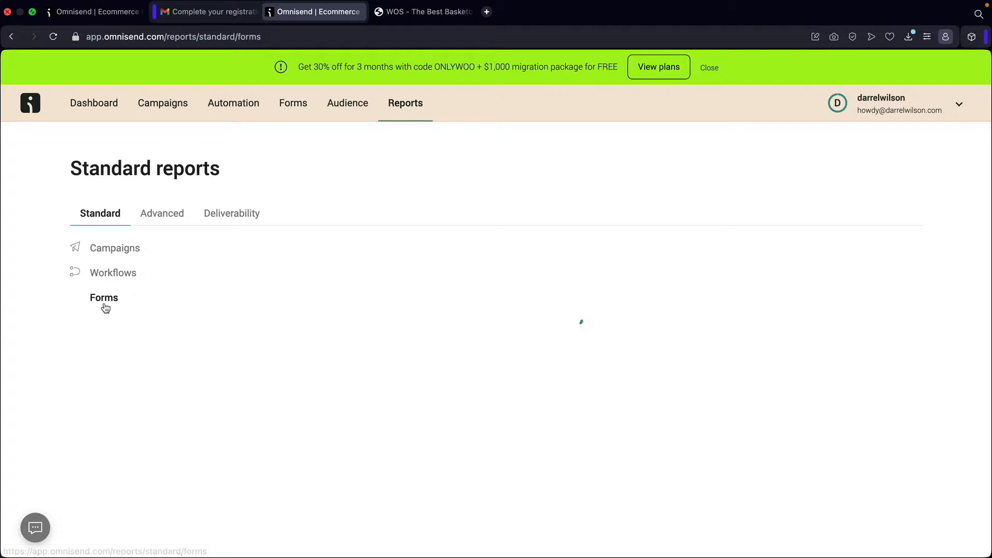
click(108, 249)
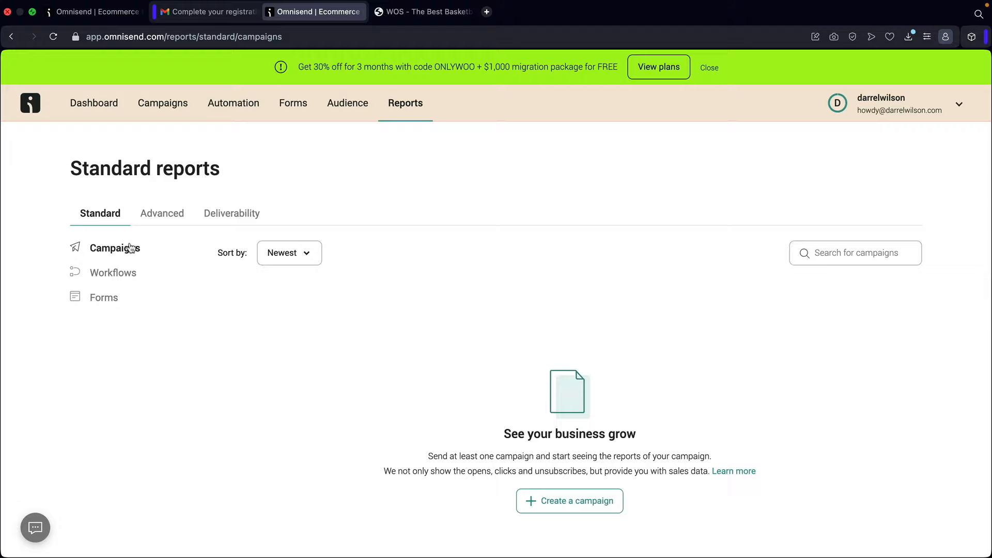
click(936, 109)
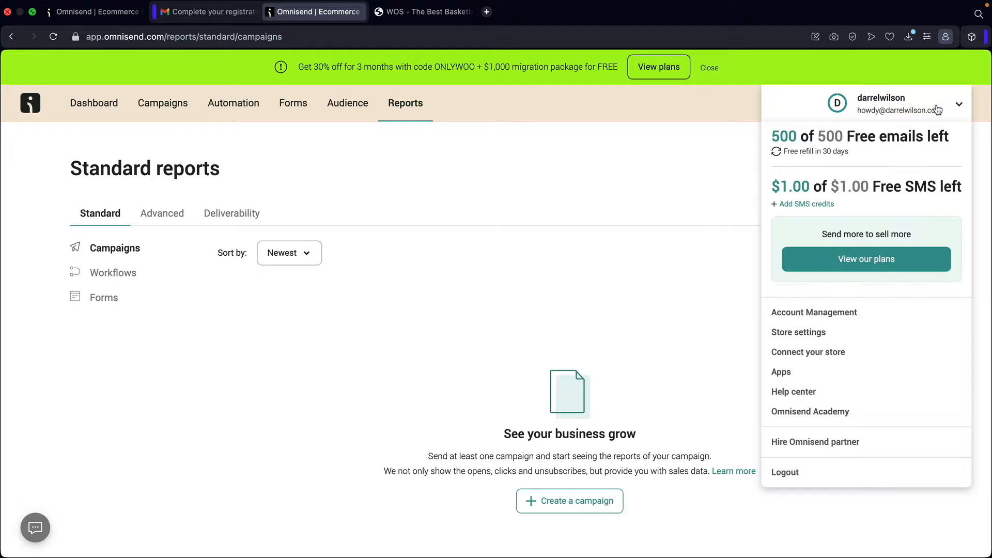
click(801, 335)
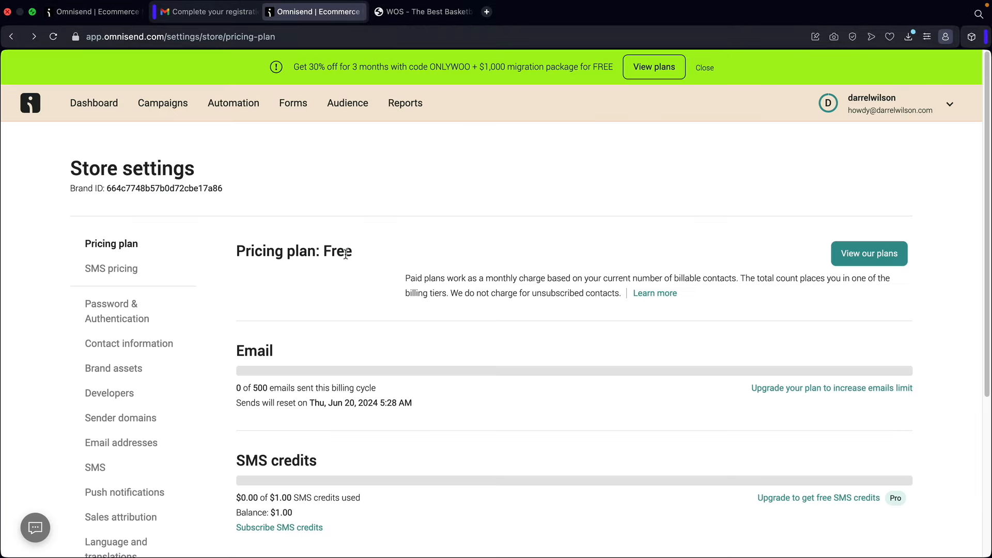
- Review the Free pricing plan and the per-country SMS prices in Store settings
drag(368, 256, 235, 247)
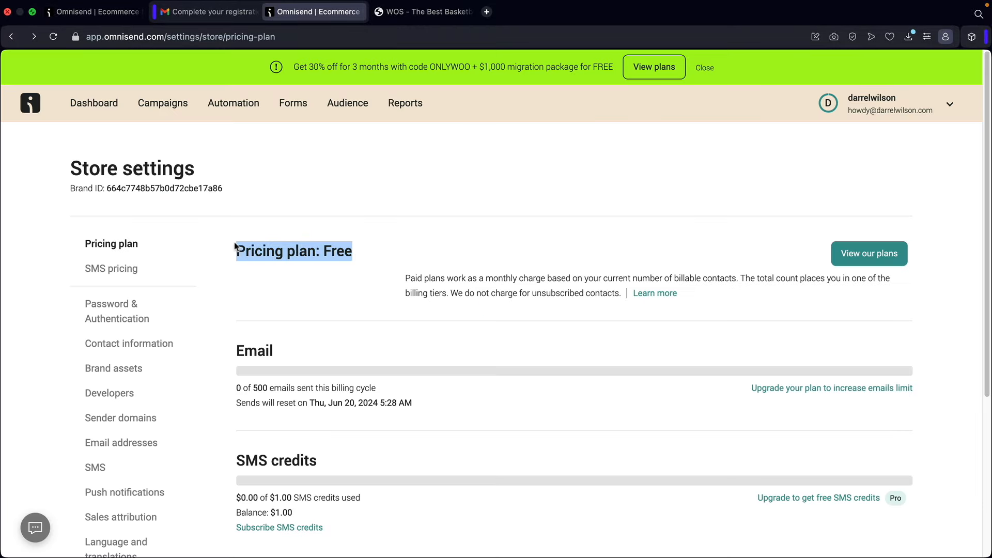
click(254, 248)
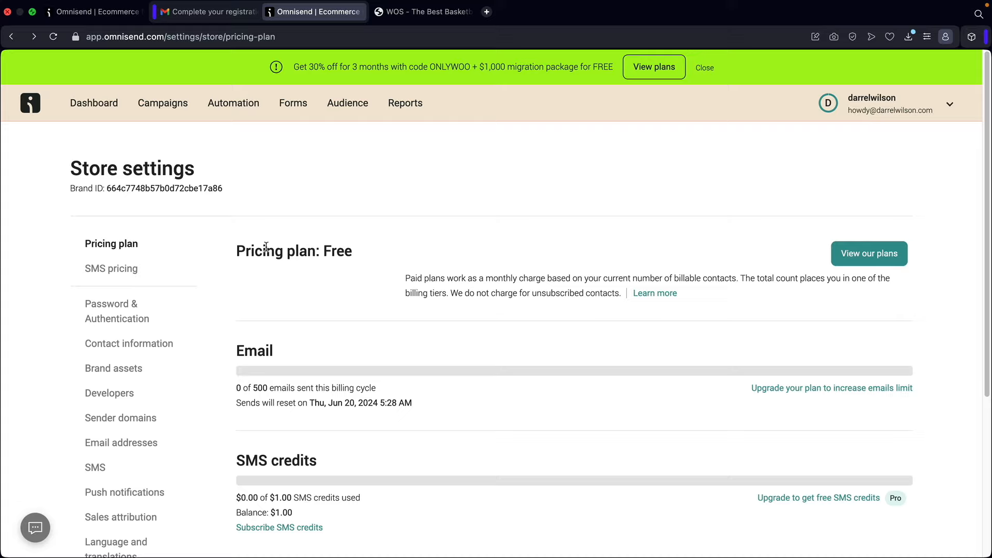
click(114, 269)
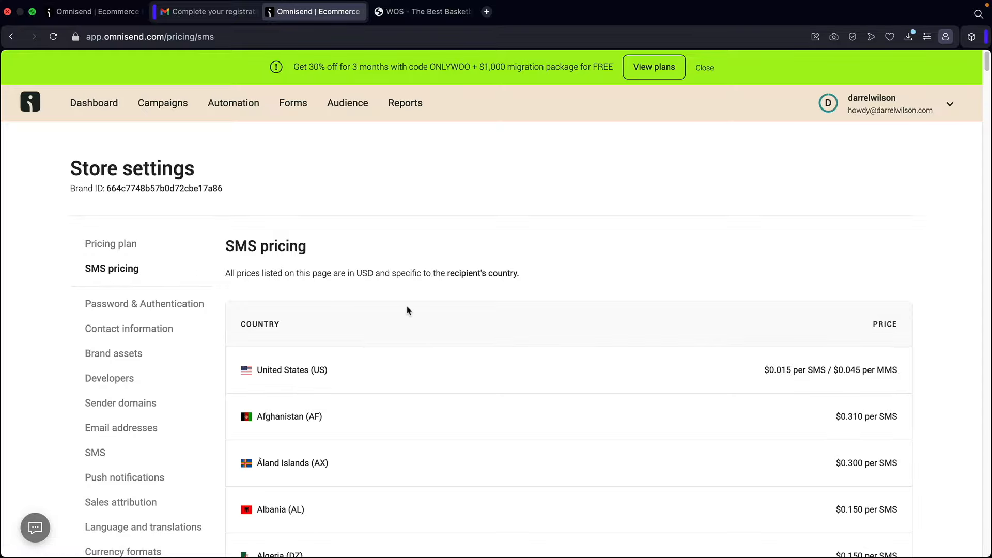
scroll(413, 310, down, 10)
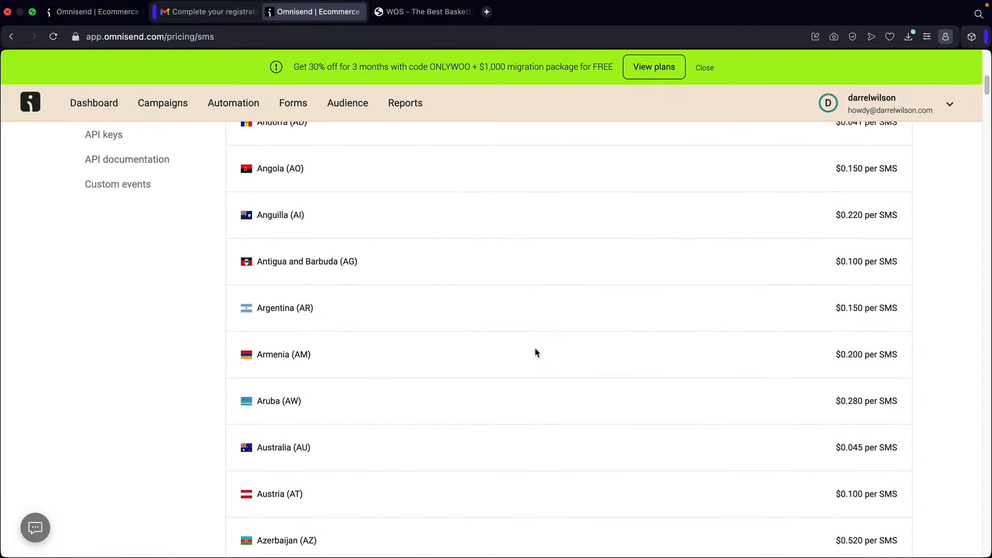
scroll(536, 352, up, 10)
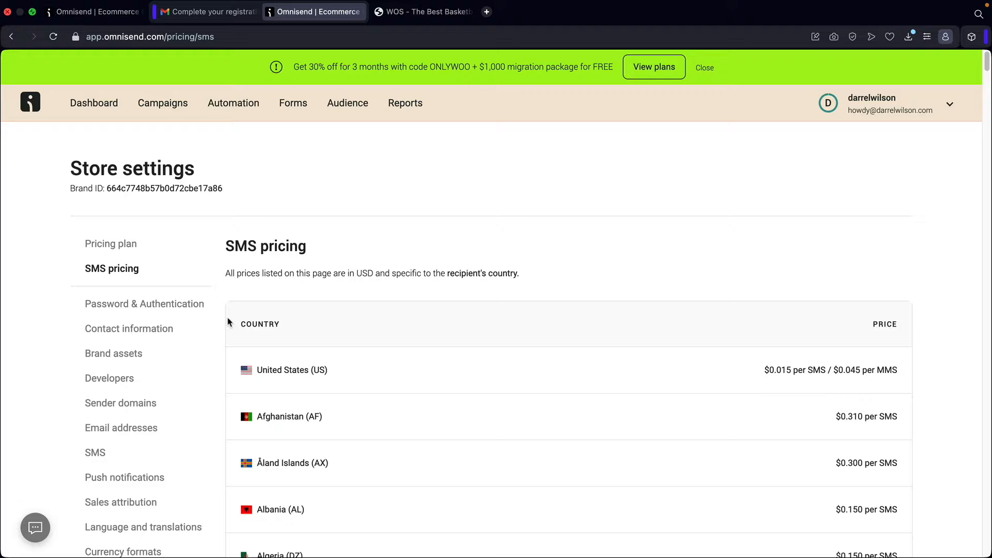
click(137, 306)
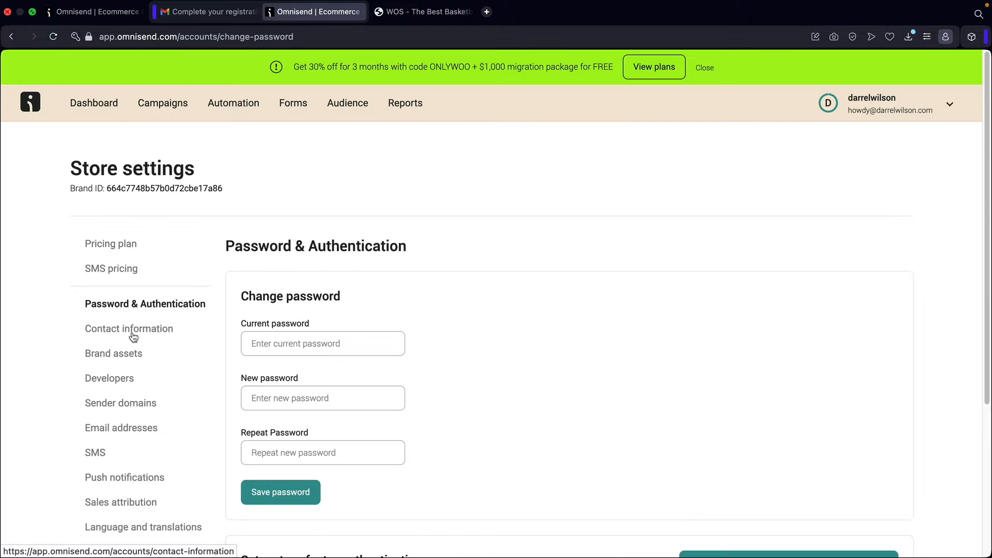
- Review the store's Contact information settings
click(133, 336)
scroll(133, 333, down, 5)
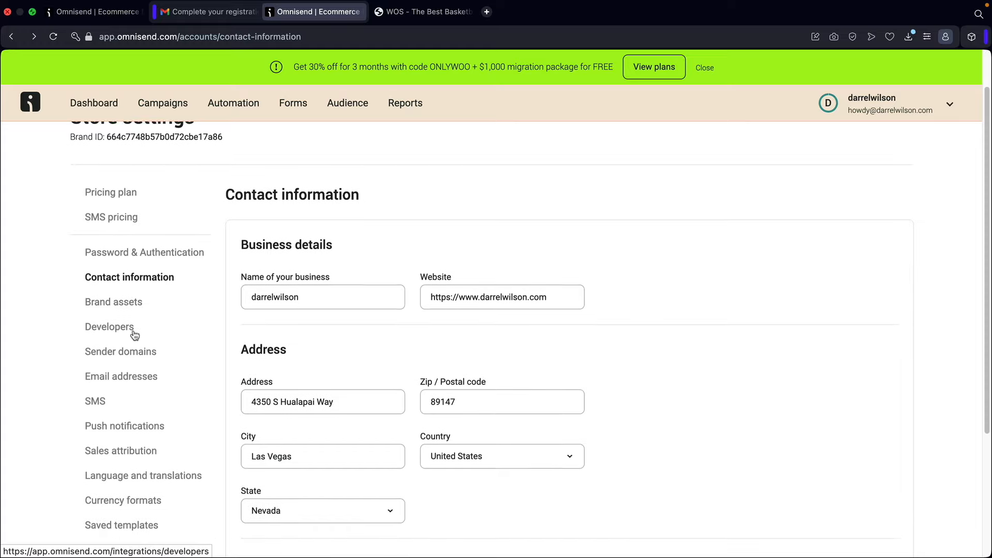
scroll(323, 281, up, 3)
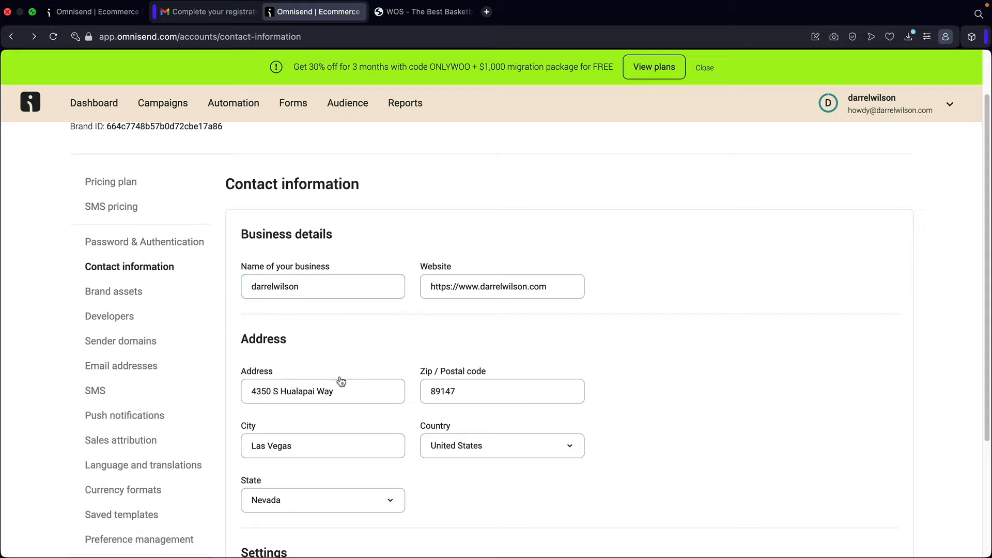
scroll(337, 381, down, 3)
scroll(155, 269, up, 2)
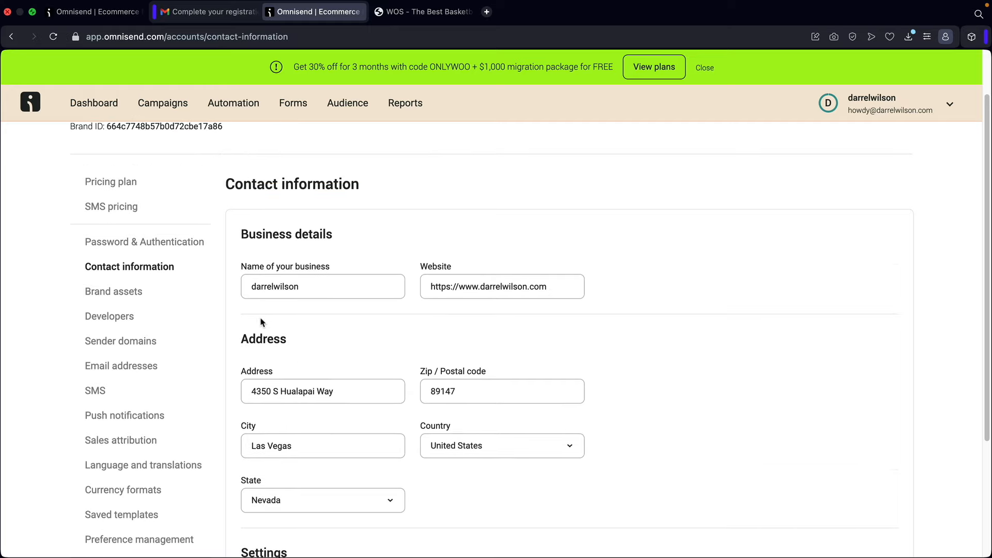
scroll(176, 330, down, 2)
- In Language and translations, keep English as the default campaign language
click(132, 403)
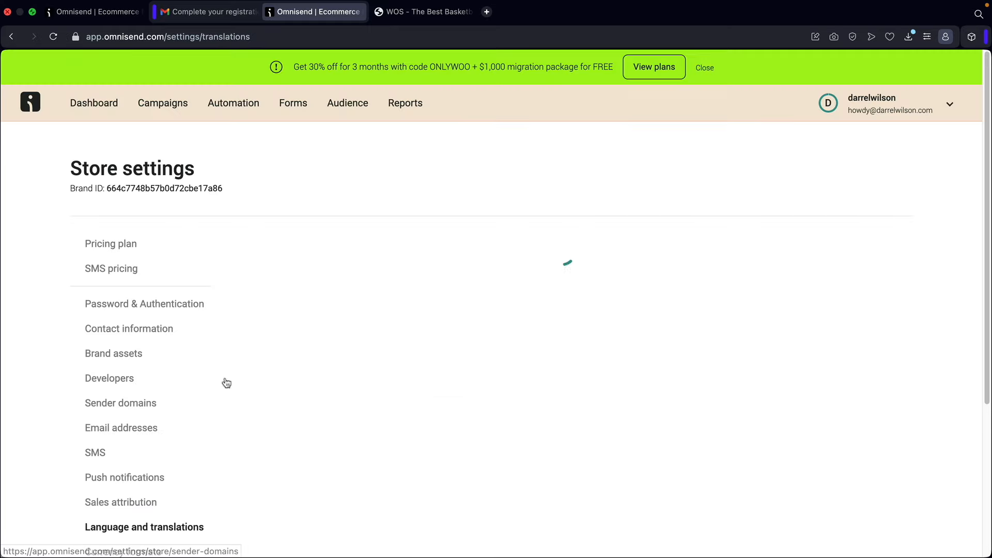
scroll(277, 357, down, 3)
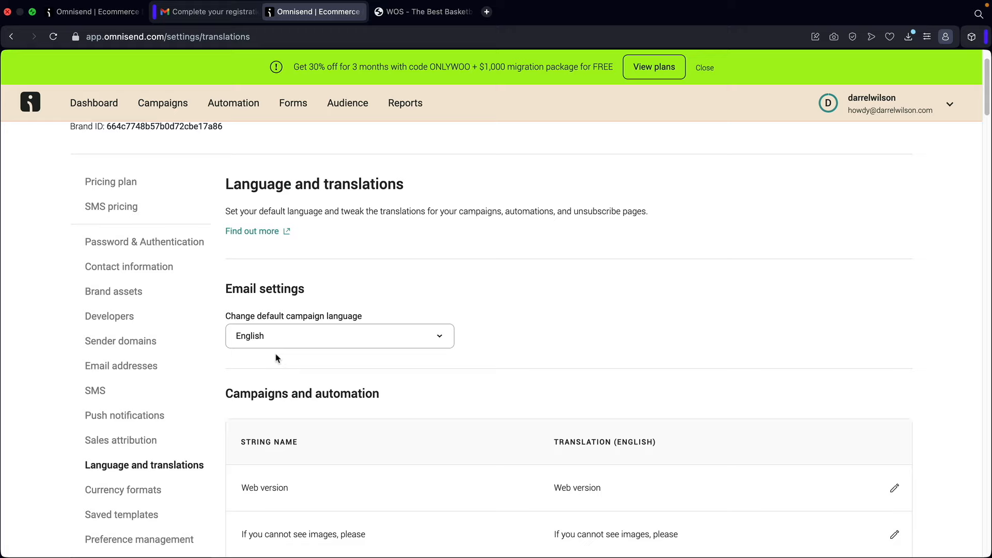
scroll(336, 352, down, 3)
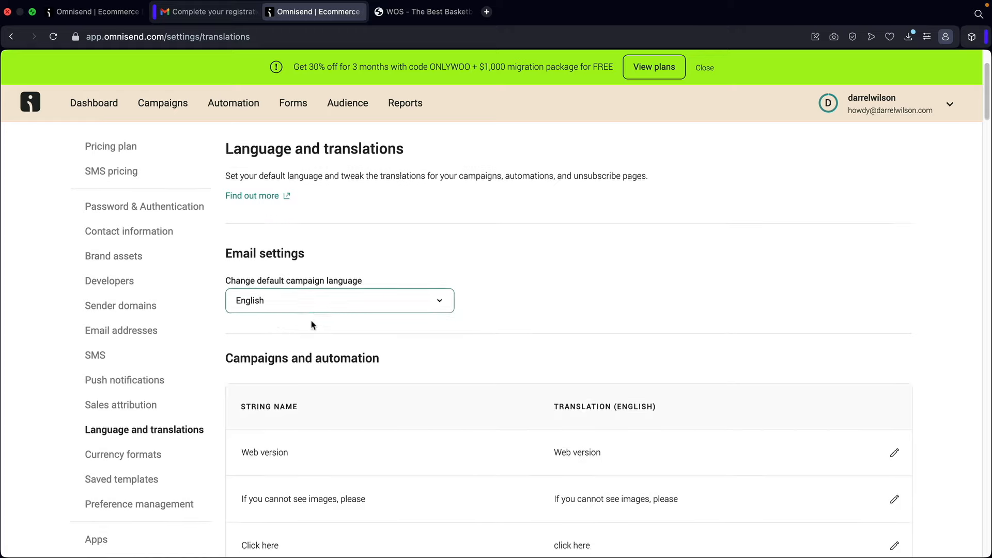
click(301, 281)
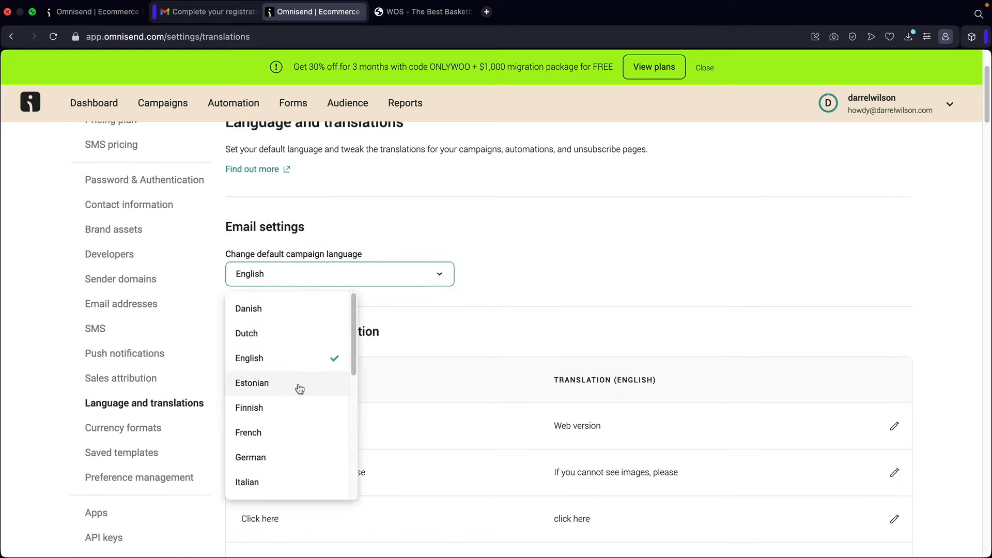
scroll(298, 395, down, 5)
scroll(303, 393, down, 5)
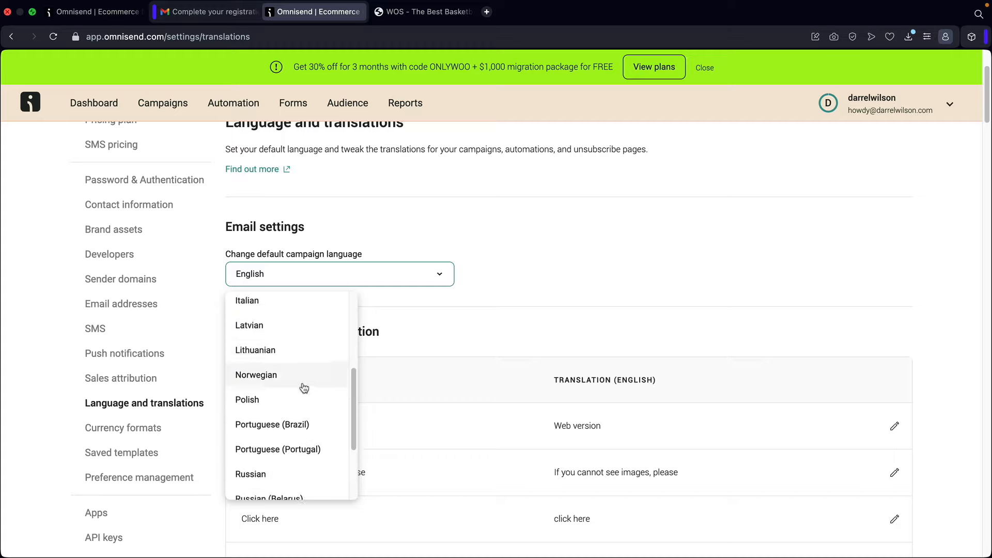
scroll(287, 378, up, 5)
click(401, 327)
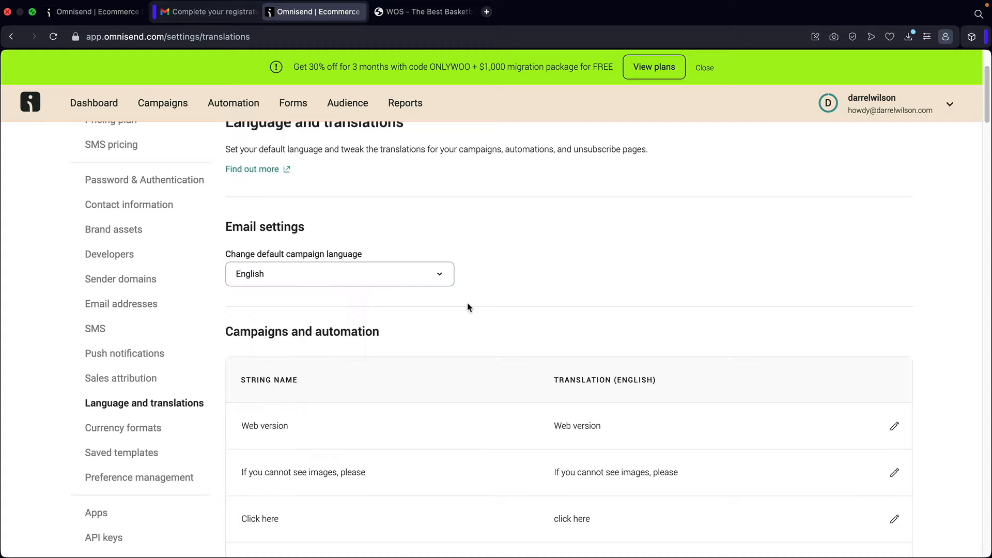
scroll(454, 305, down, 9)
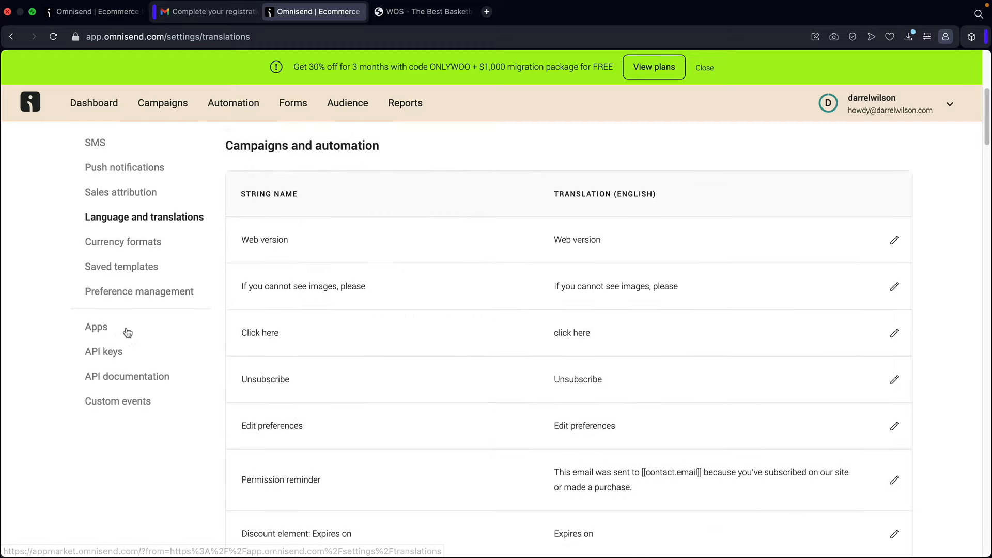
- Open the API keys settings and look over the existing keys
click(105, 353)
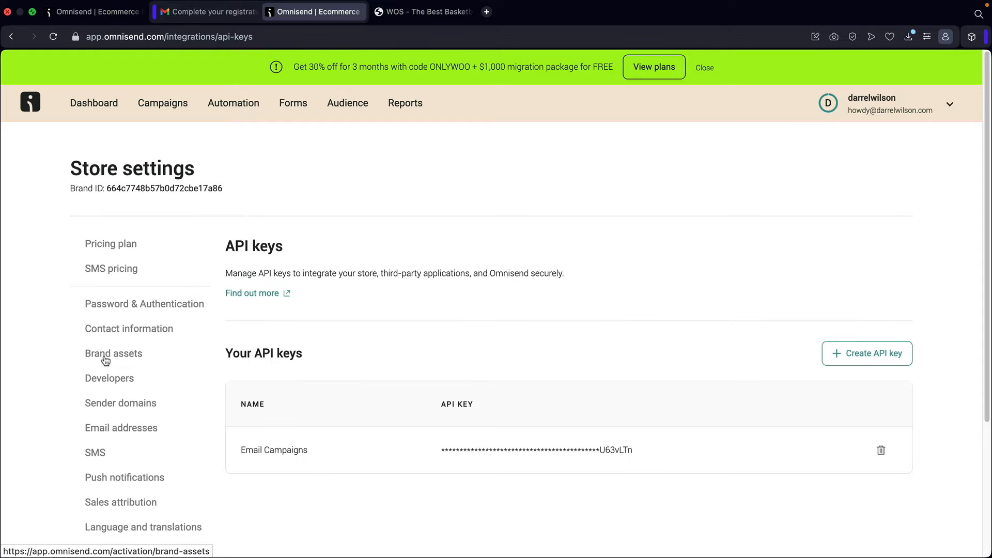
scroll(373, 314, down, 3)
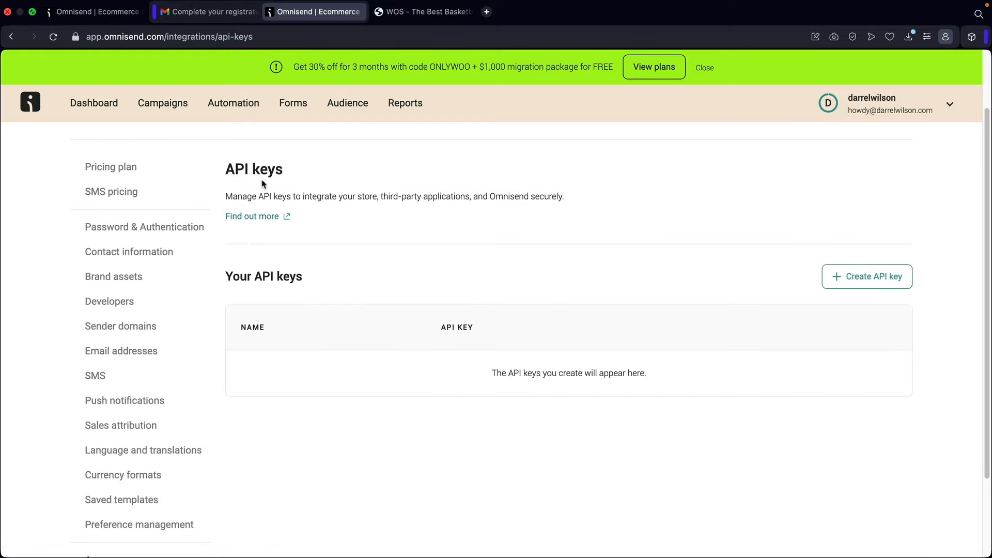
drag(226, 166, 310, 178)
click(313, 178)
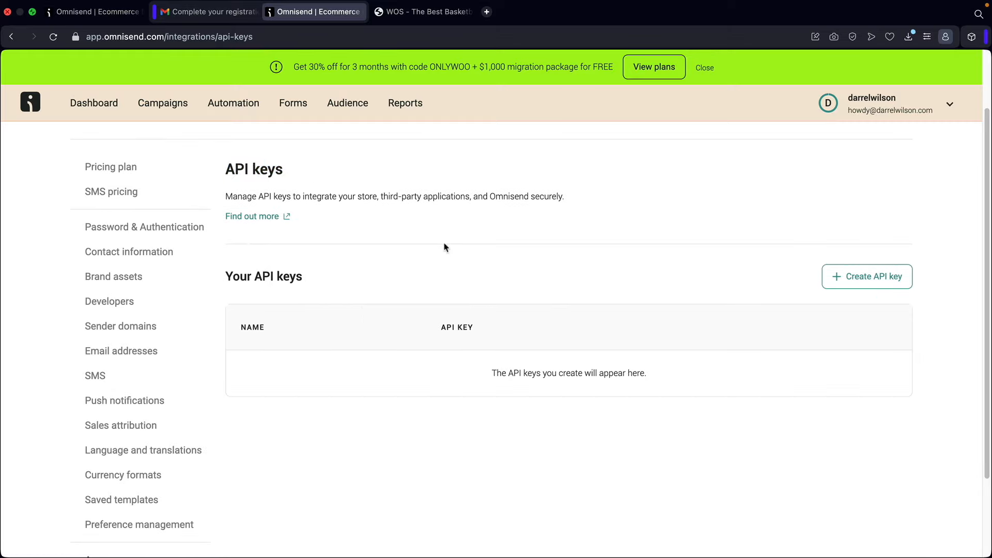
- Create a new API key under a chosen name and copy it to the clipboard
click(875, 283)
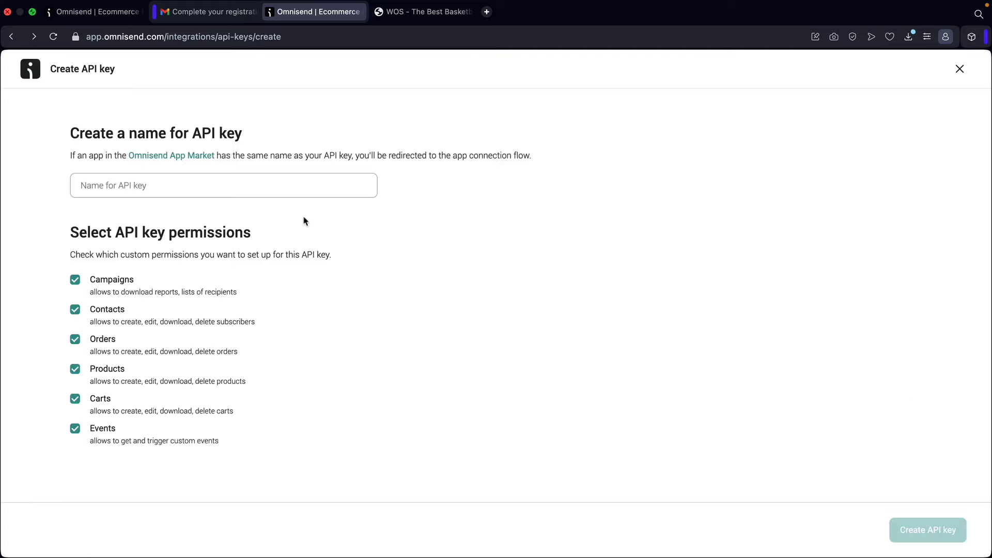
click(237, 185)
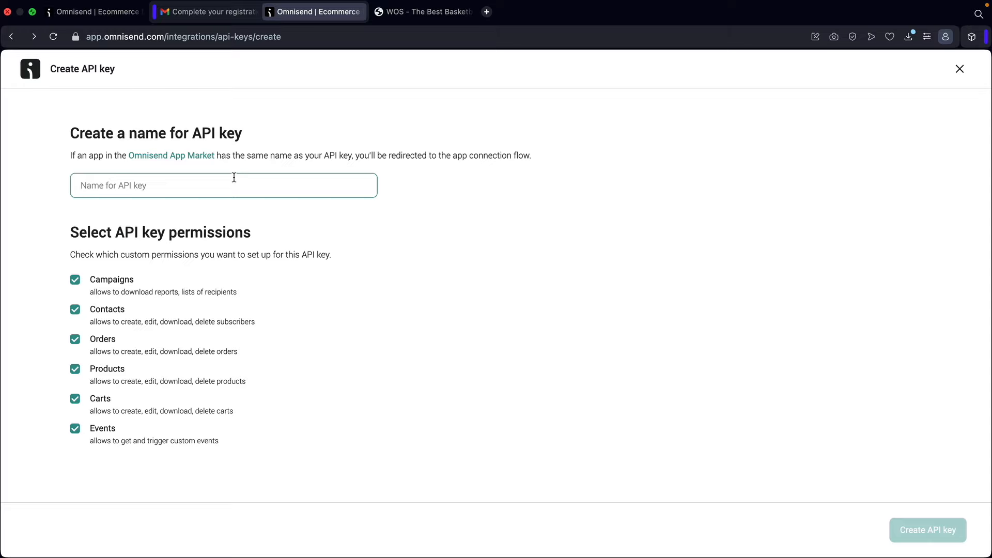
text(Darrel Wilson)
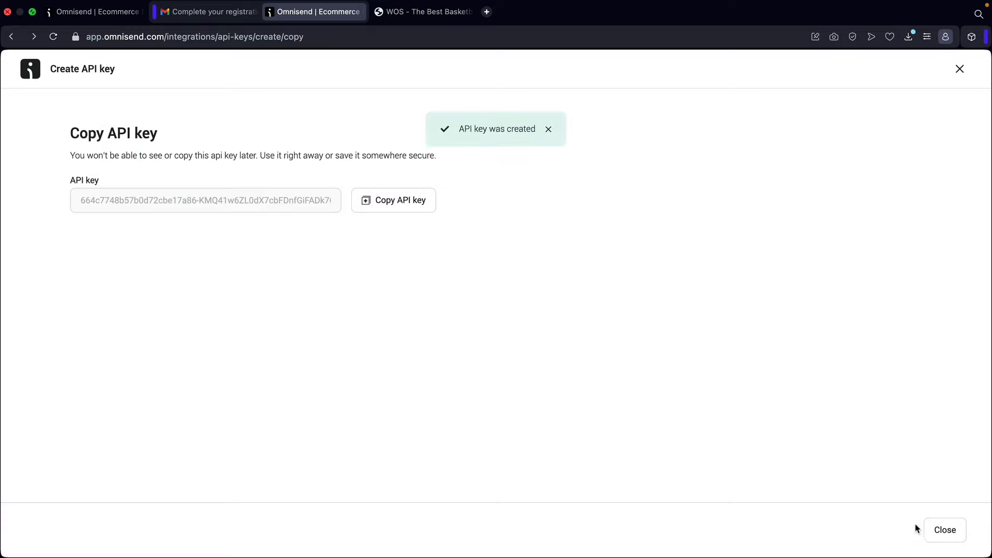
click(392, 206)
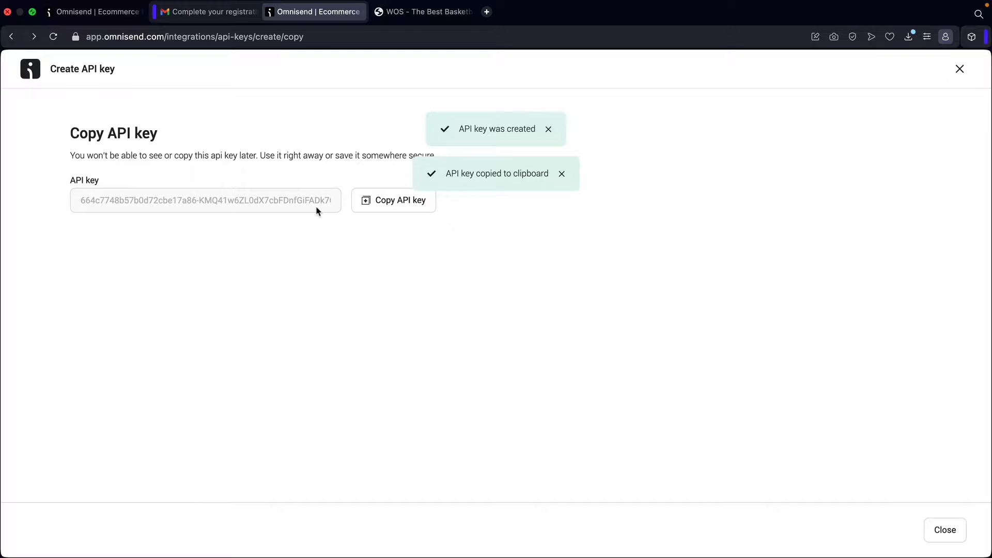
click(959, 70)
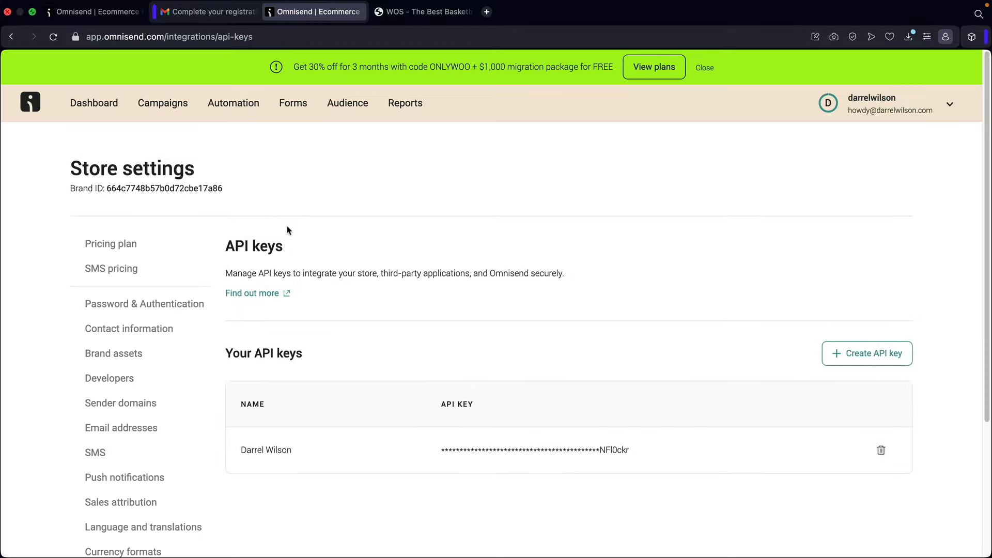
click(103, 102)
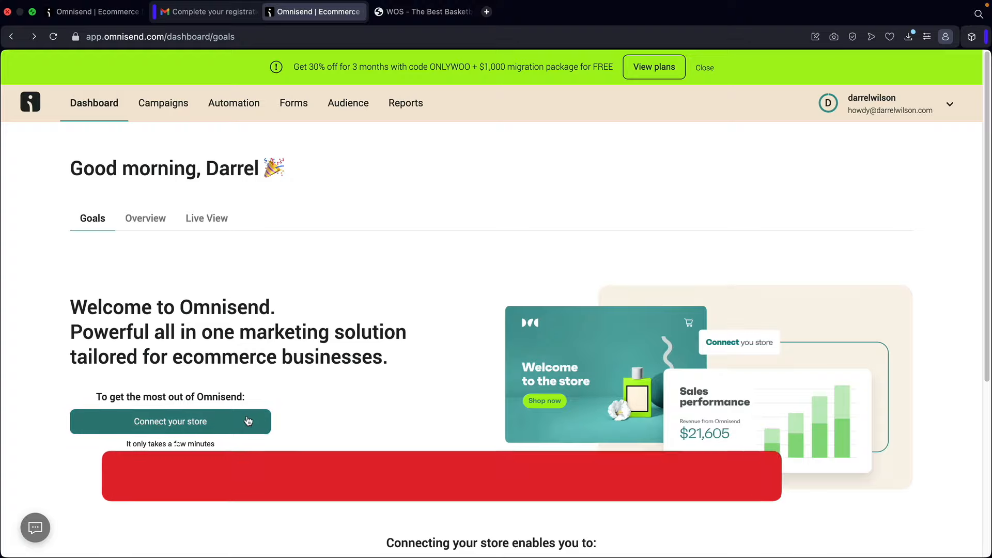
- Look over the WordPress shop homepage in the WOS tab, then return to Omnisend
click(423, 11)
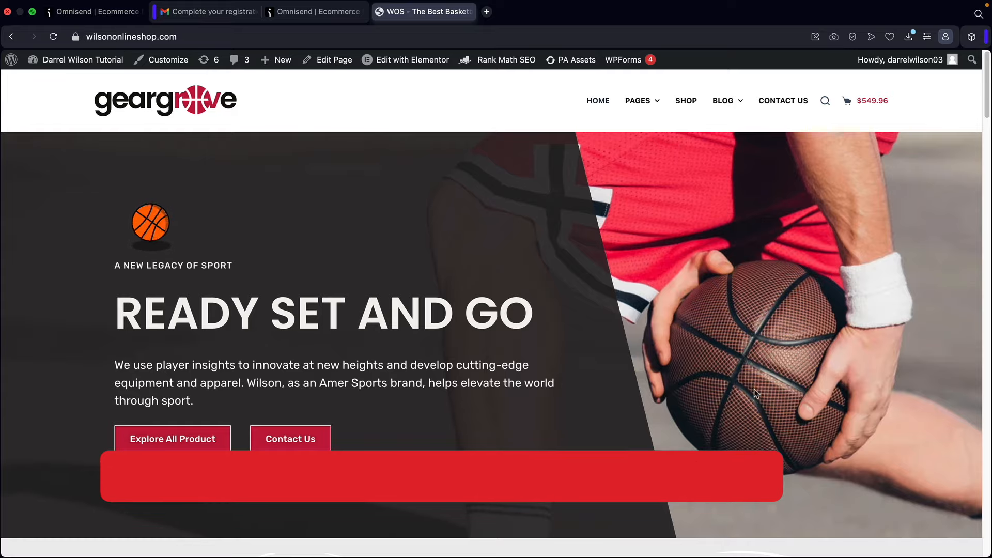
scroll(567, 377, down, 8)
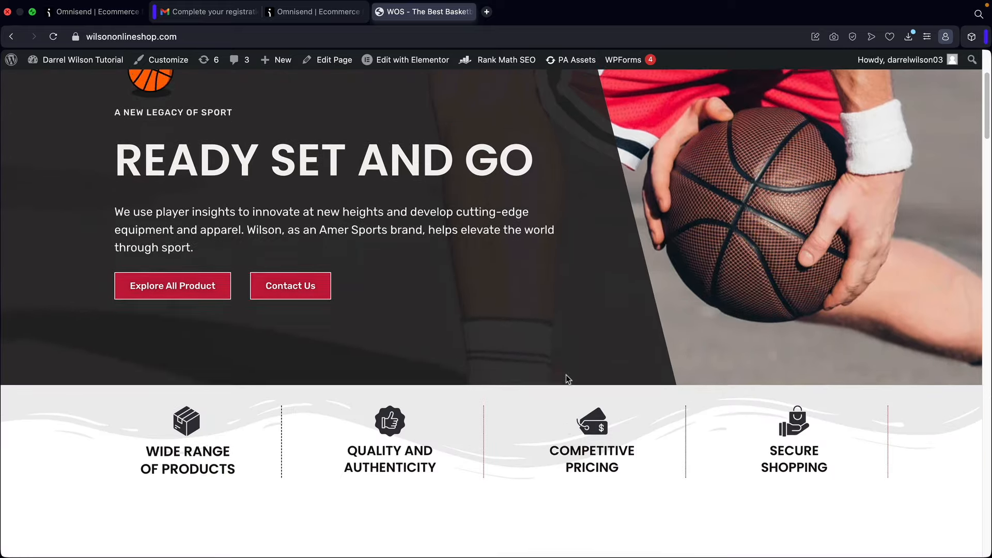
scroll(563, 375, up, 8)
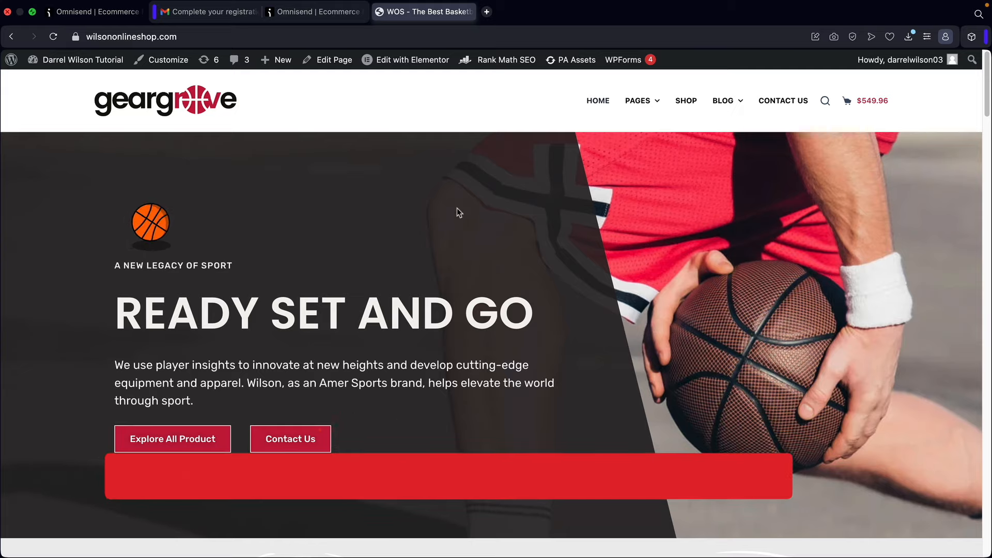
click(324, 12)
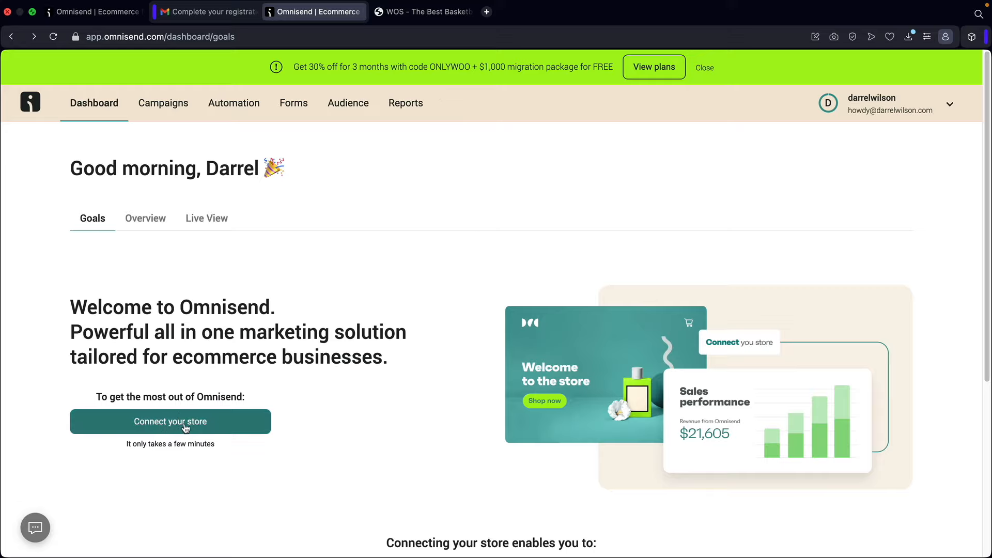
- Start connecting the store and choose WooCommerce as the platform
click(185, 428)
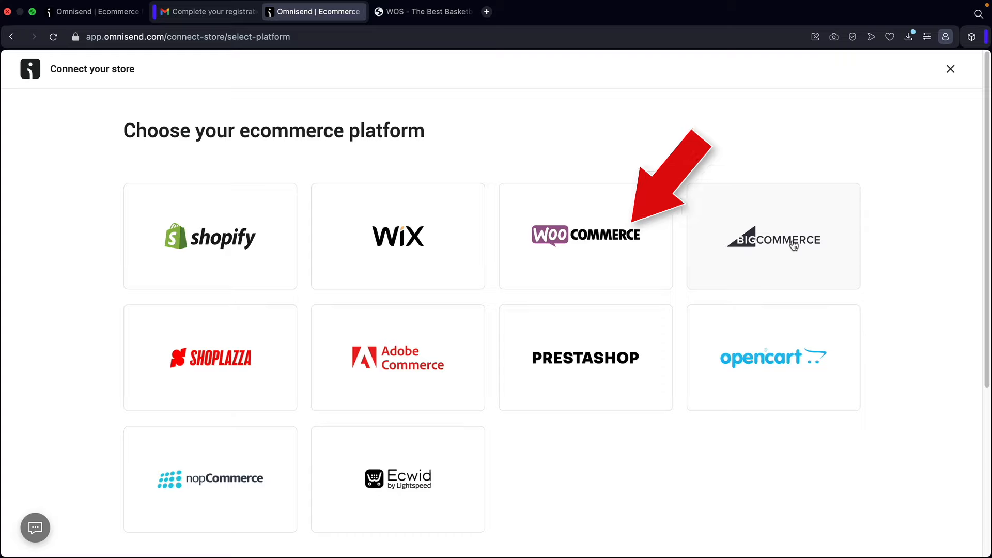
click(588, 238)
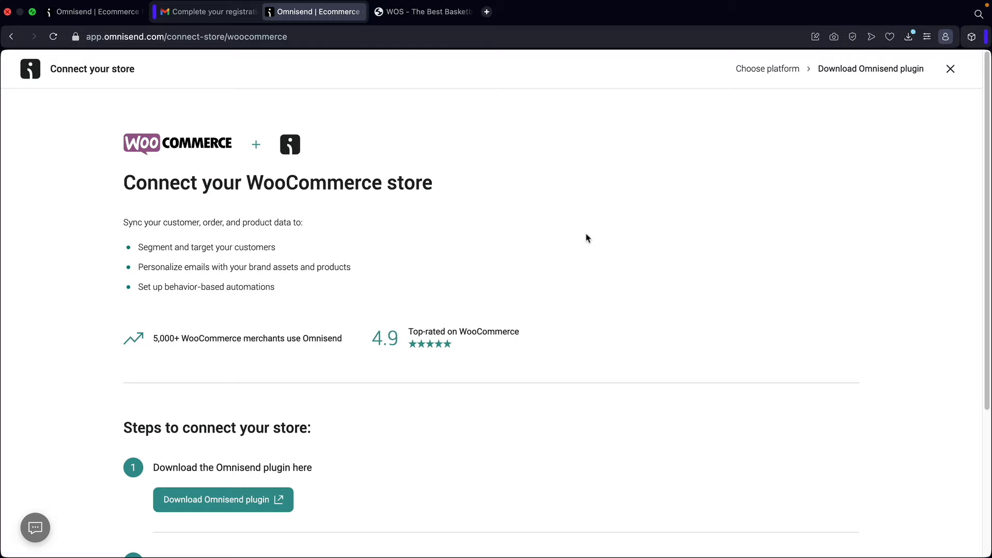
scroll(586, 235, down, 2)
scroll(450, 274, down, 3)
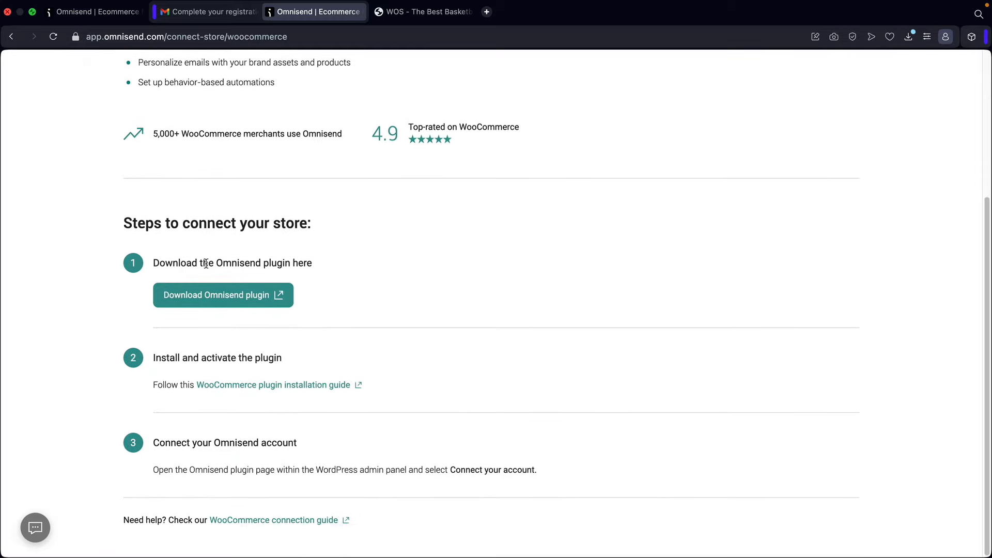
drag(205, 358, 248, 359)
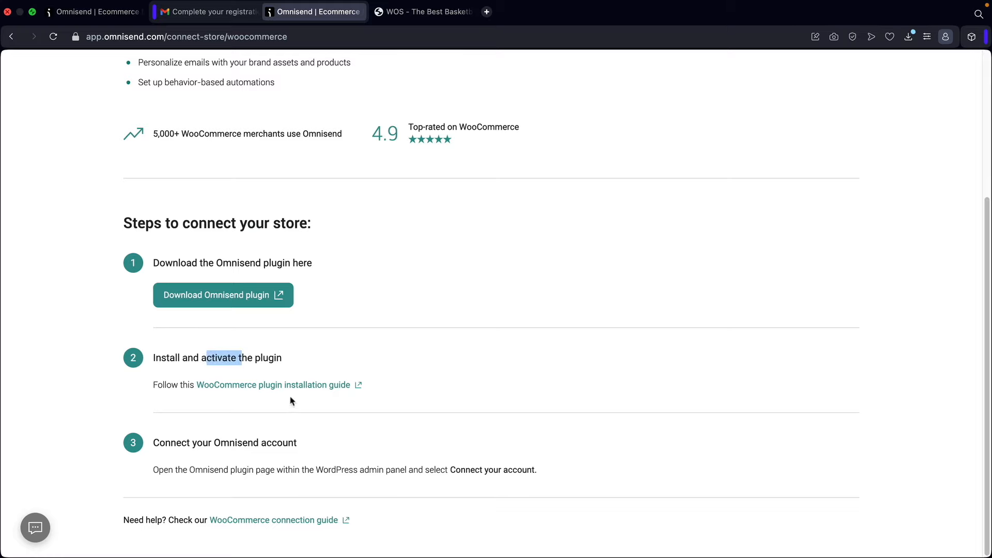
- Open the Omnisend plugin download page, then go back to the shop's website tab
click(224, 298)
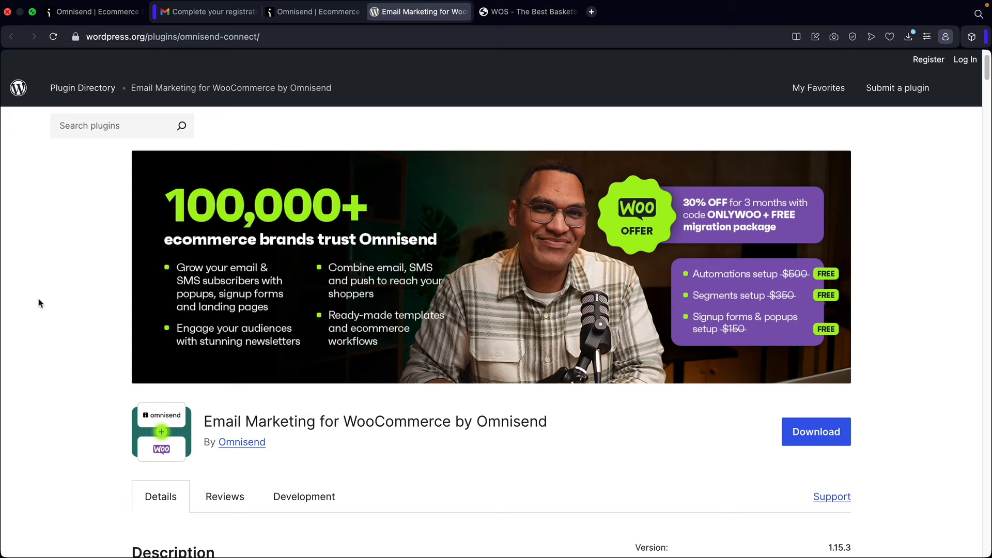
drag(206, 424, 555, 421)
click(564, 420)
click(528, 16)
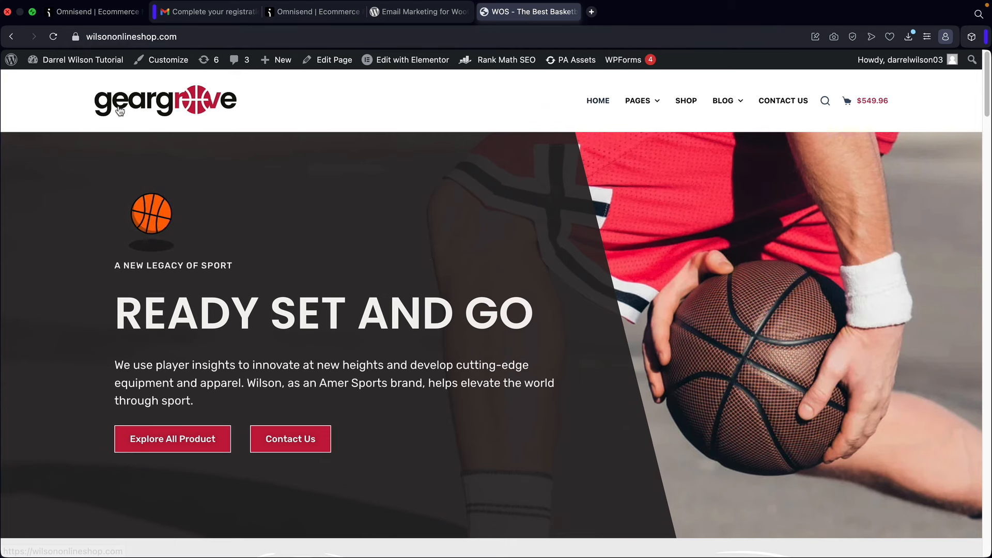
- From the WordPress dashboard, search Add New Plugins for 'omnisend'
mouse_move(78, 60)
click(61, 86)
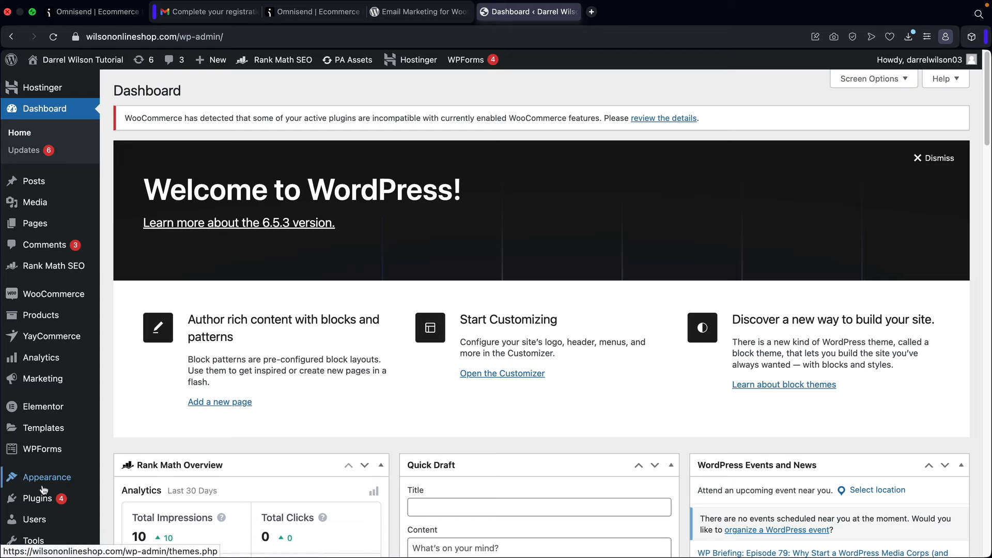
mouse_move(37, 498)
click(137, 504)
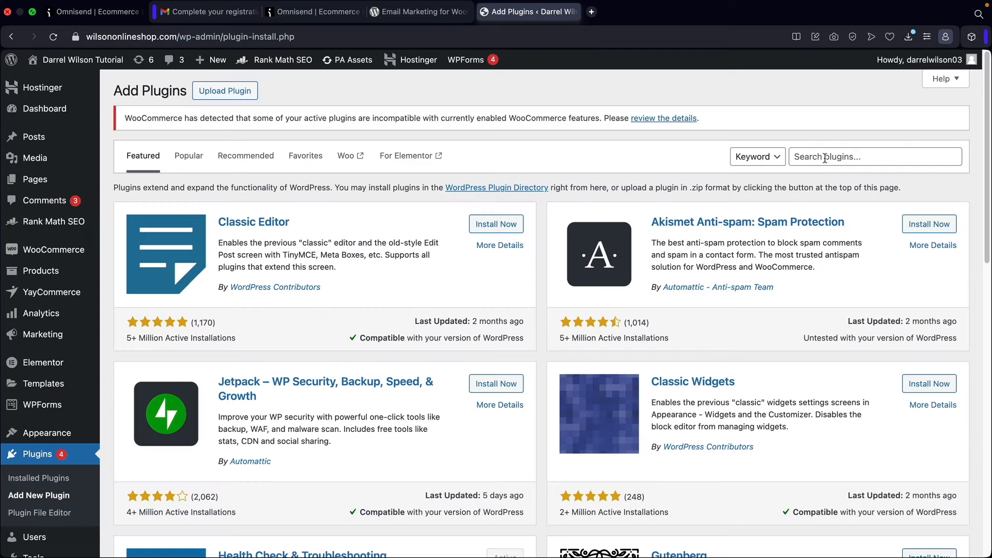
click(827, 156)
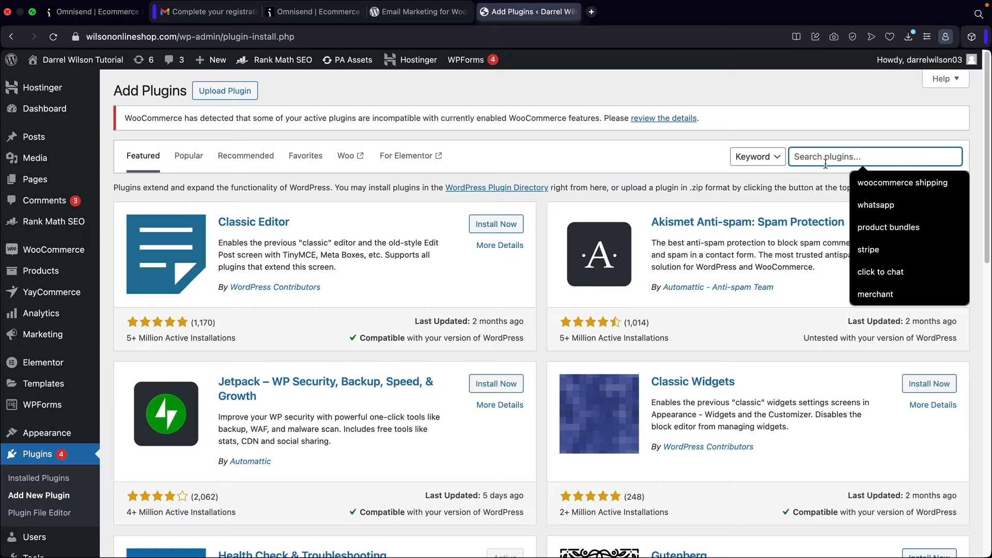
text(omnisend)
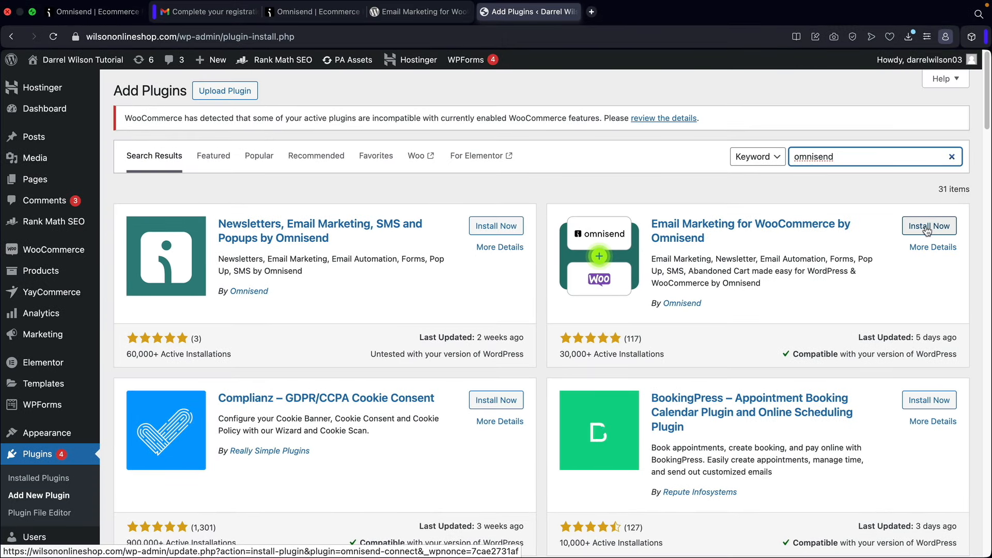
- Install and activate Email Marketing for WooCommerce by Omnisend, refresh, and open its Omnisend page
click(927, 227)
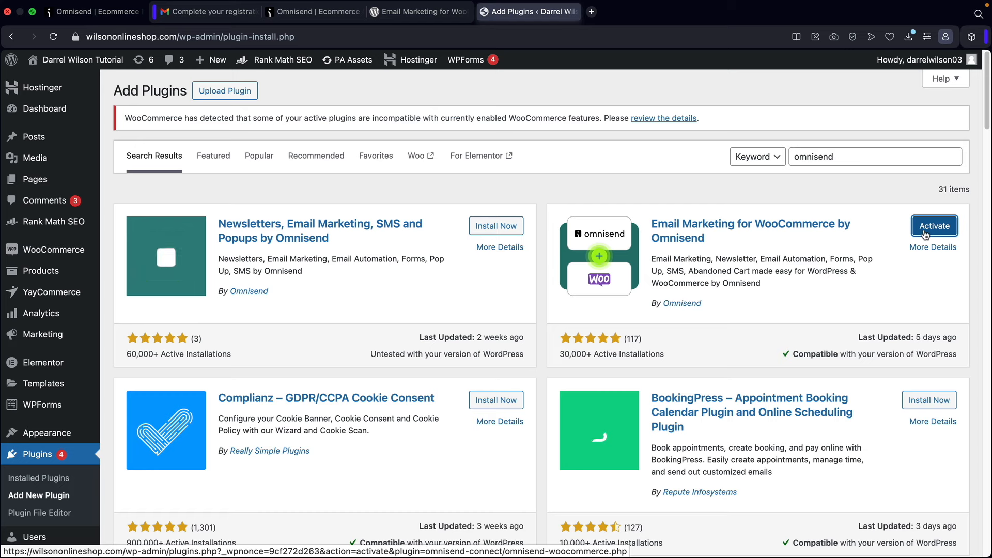
click(925, 232)
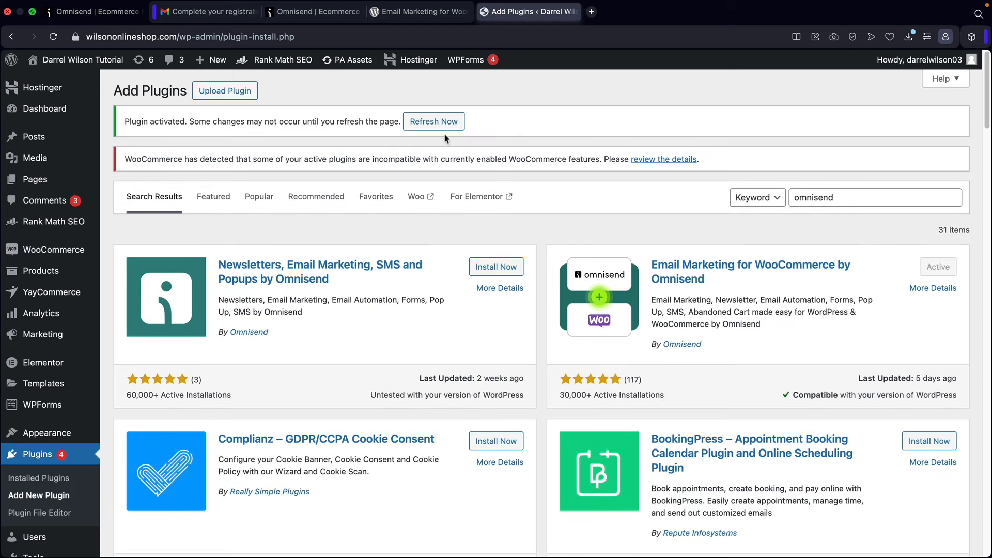
click(432, 124)
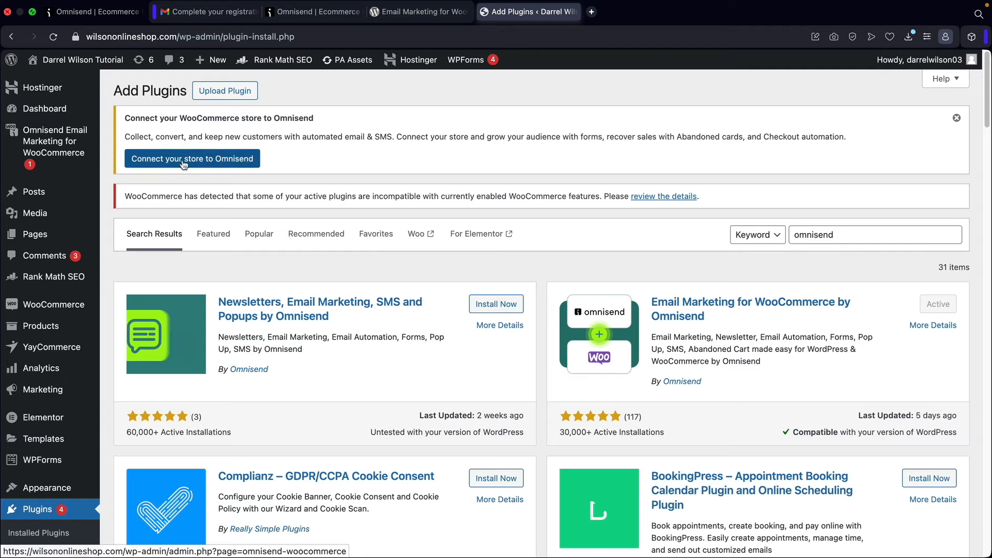
click(73, 144)
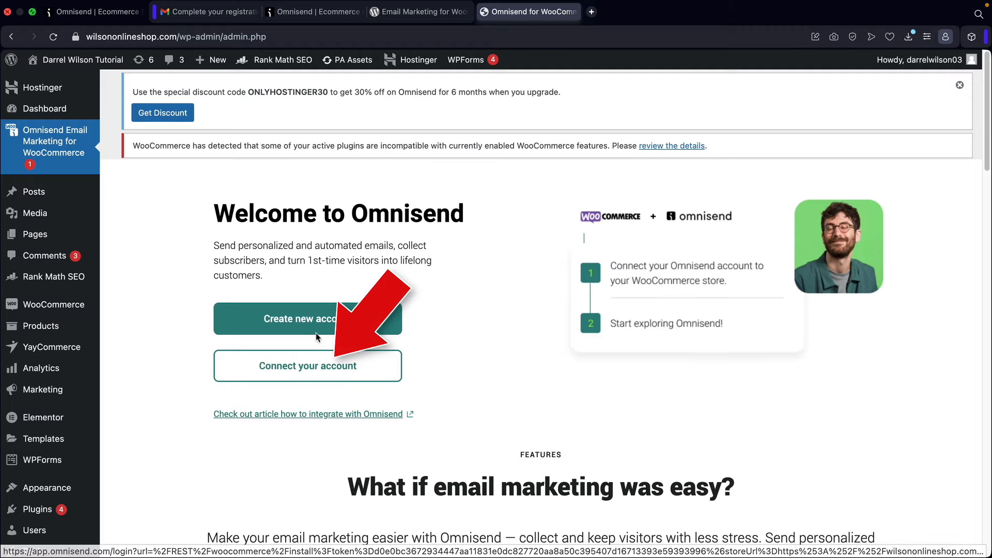
- Connect the store to the existing Omnisend account and approve its read/write access
click(308, 367)
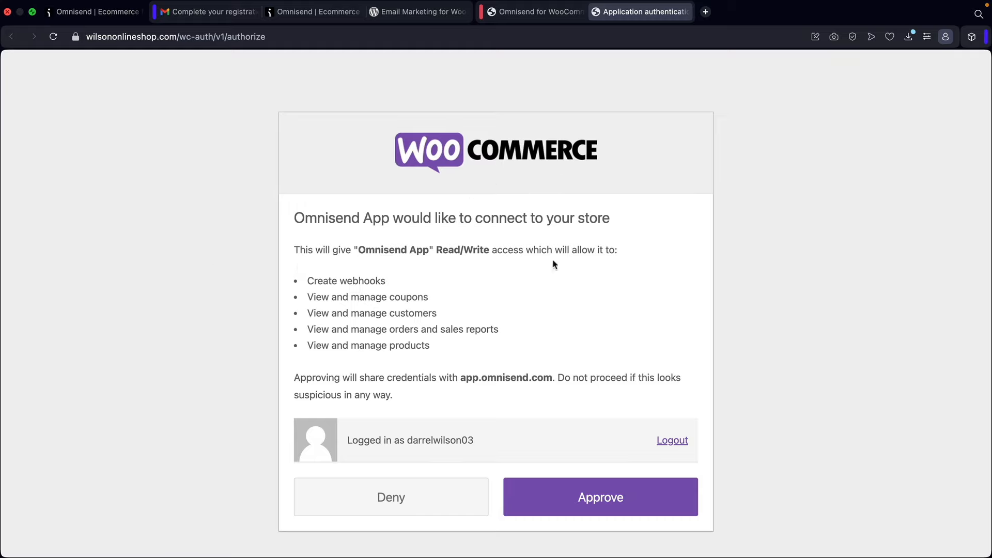
drag(585, 220, 593, 226)
click(598, 227)
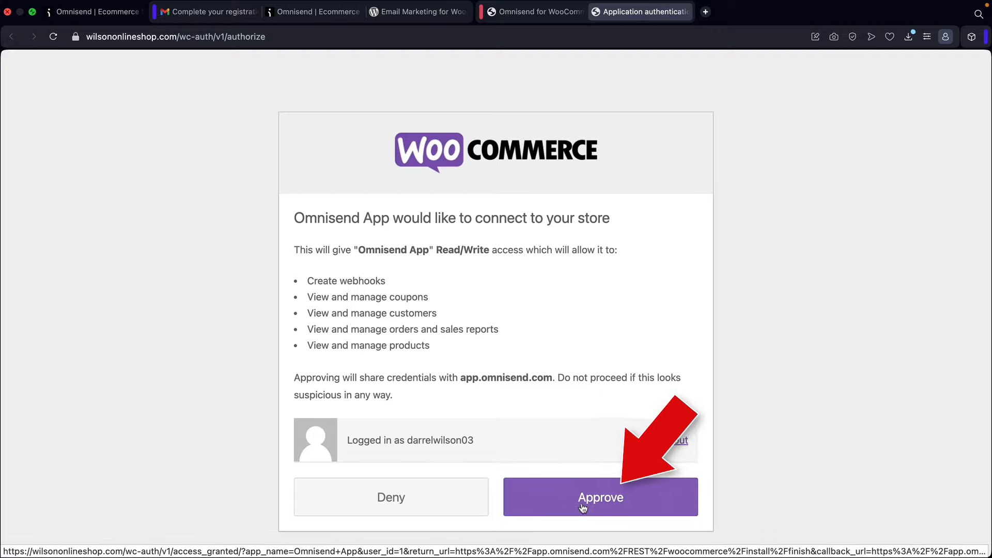
click(589, 504)
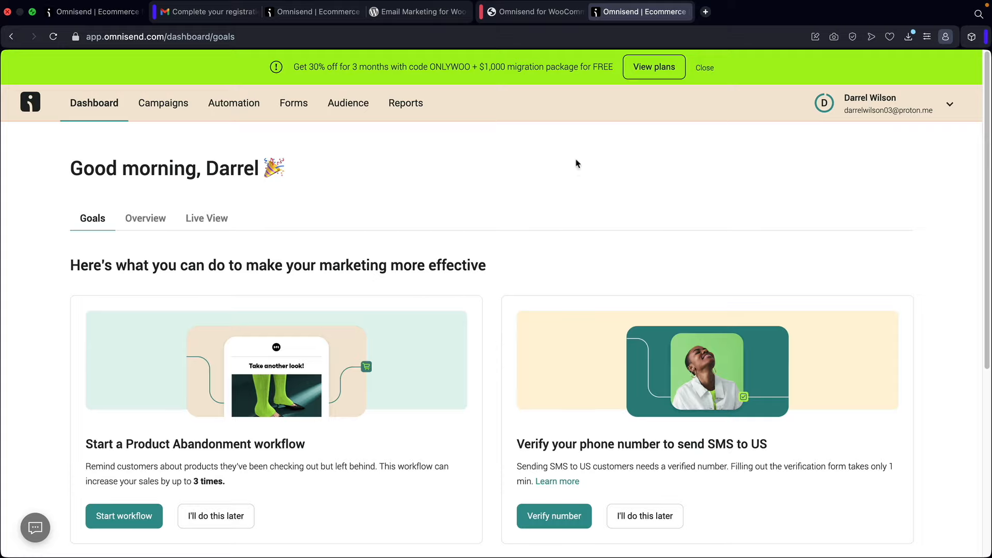
- Back in WordPress's Omnisend settings, dismiss the discount notice
click(512, 15)
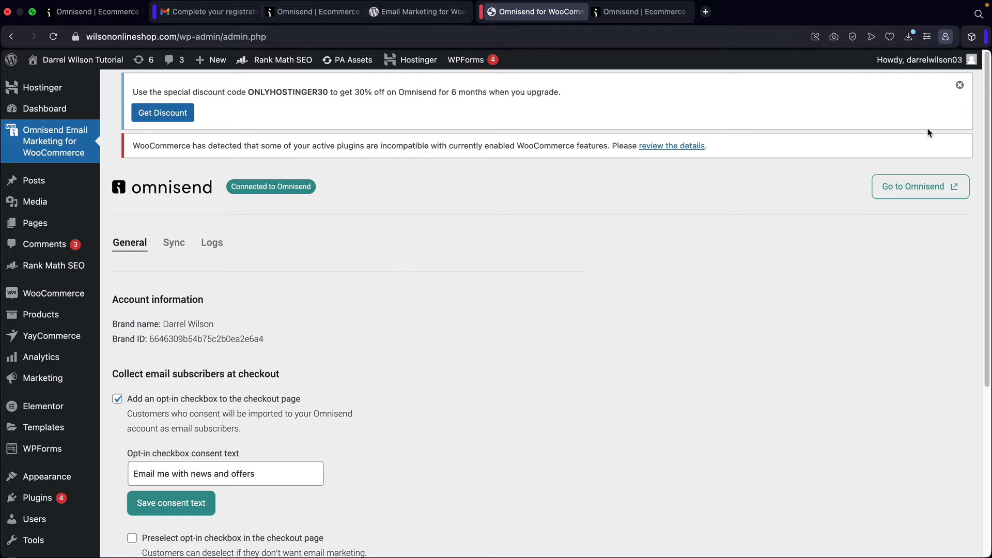
click(959, 87)
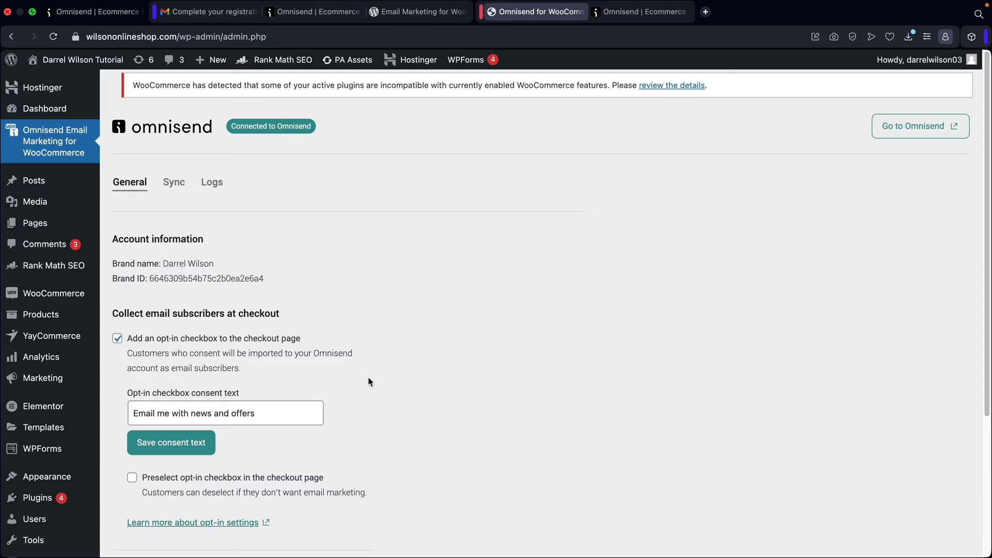
scroll(368, 382, down, 5)
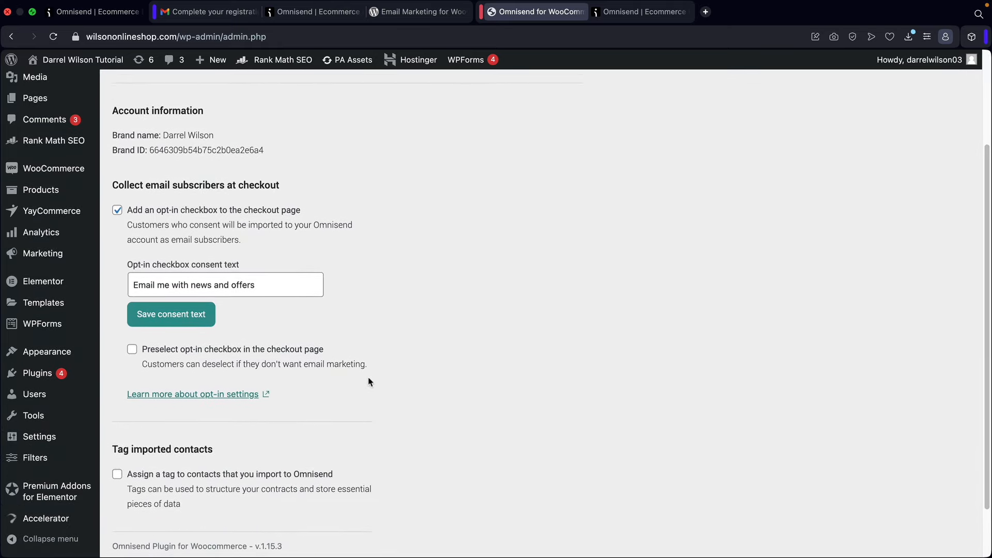
scroll(283, 388, up, 5)
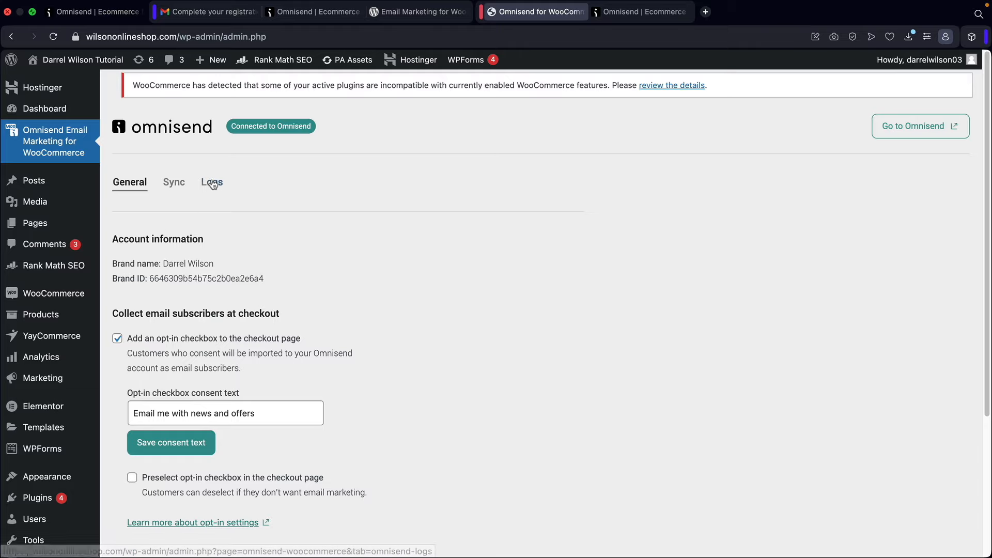
- Check the Sync and Logs tabs, return to General, then go to the Omnisend dashboard
click(182, 186)
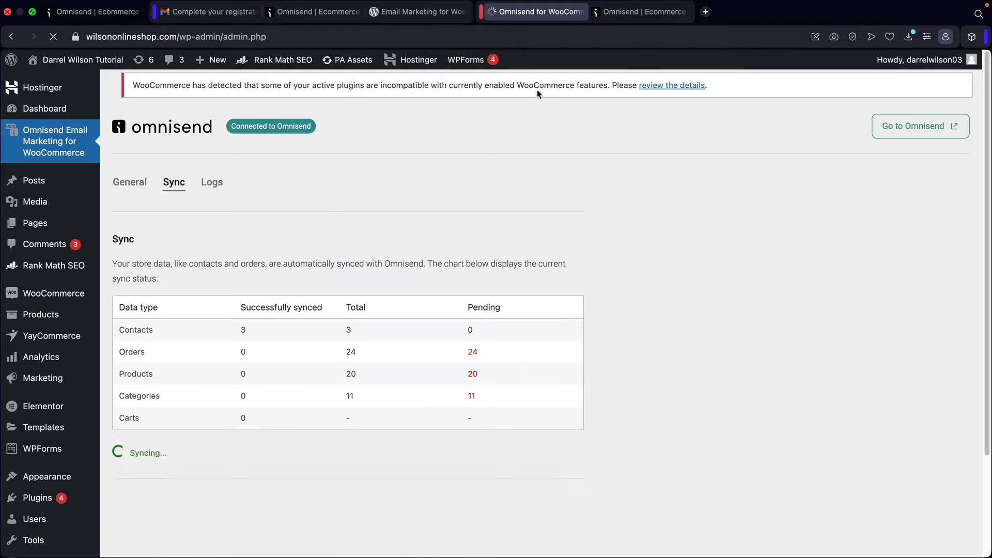
click(211, 190)
drag(236, 126, 303, 126)
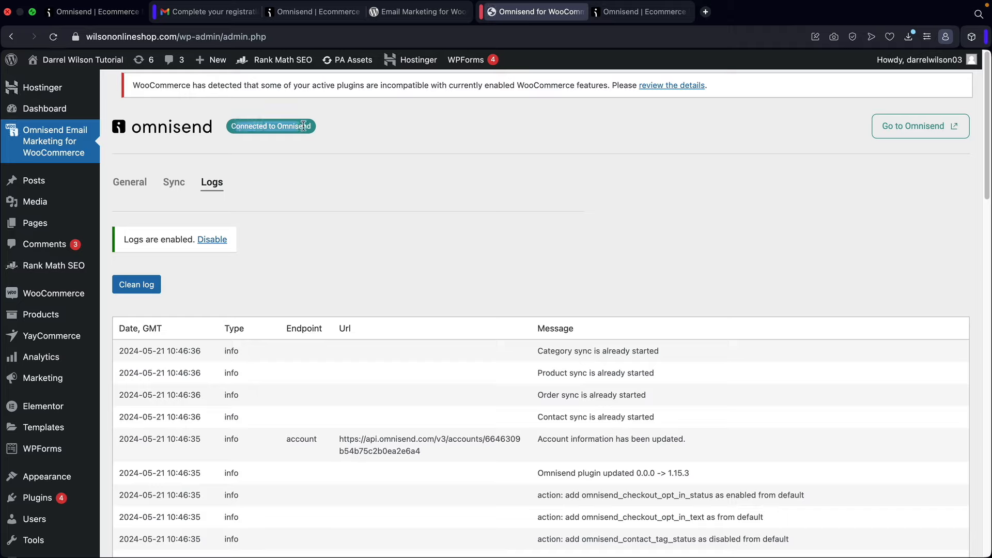
click(128, 186)
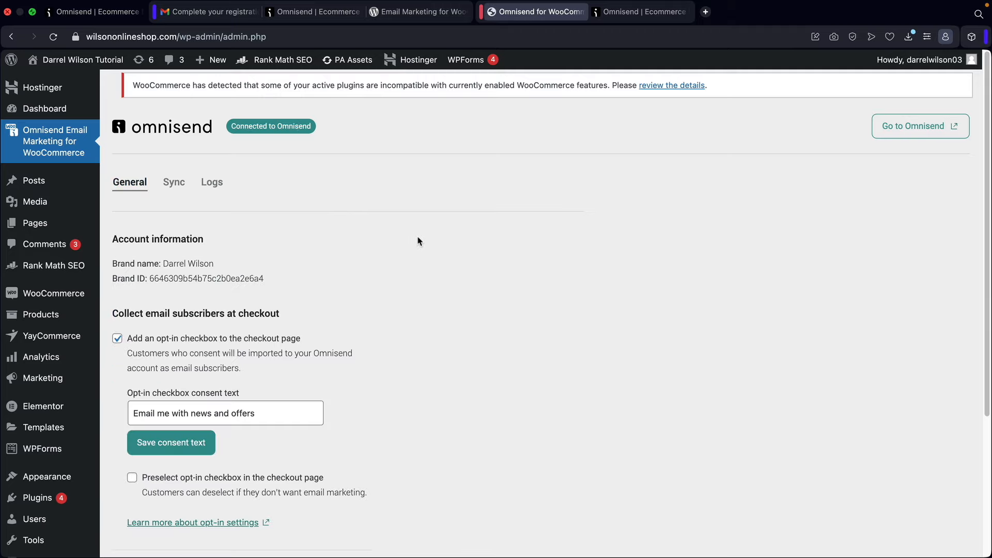
click(624, 12)
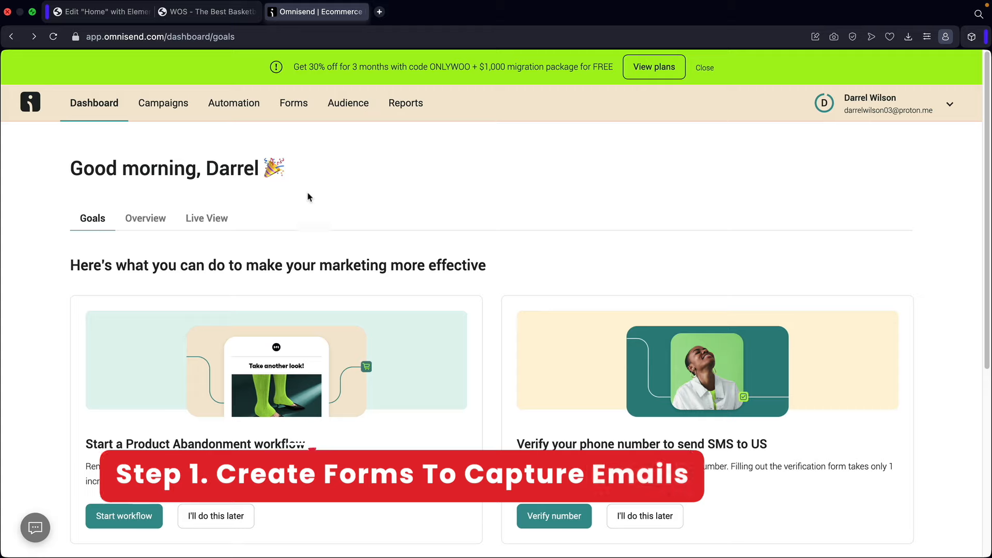
- View the forms list, inspect the popup form's A/B test settings, and close them
click(294, 110)
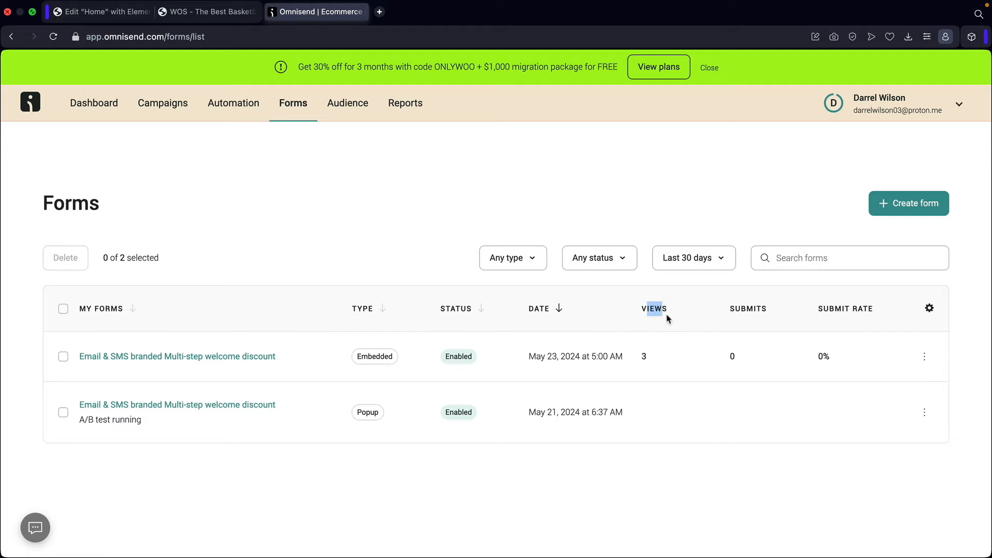
drag(667, 318, 883, 317)
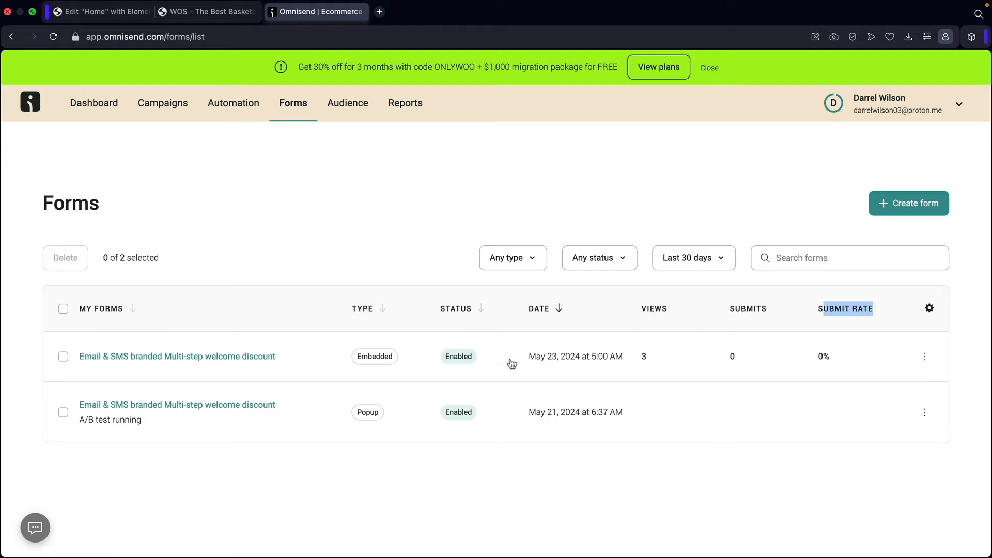
click(224, 404)
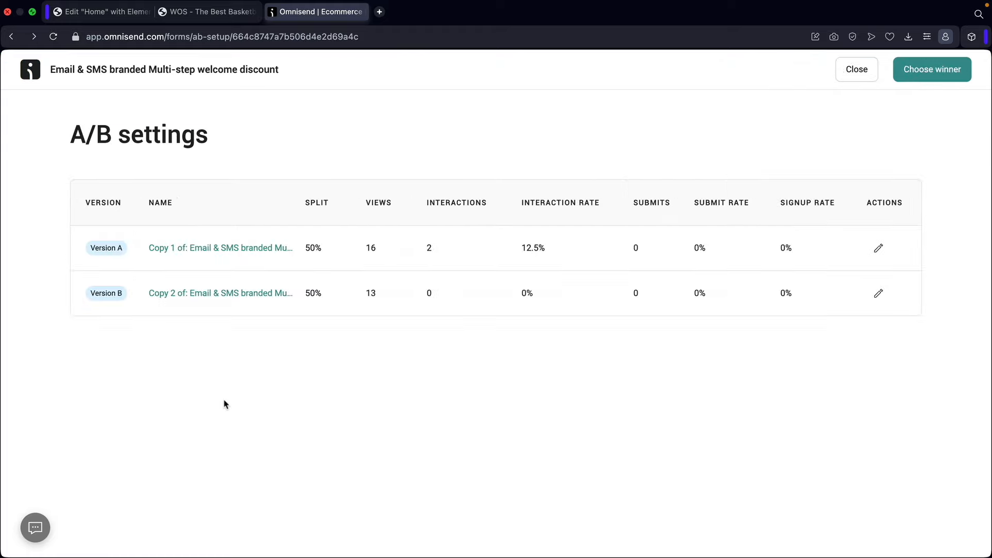
double_click(312, 249)
click(856, 70)
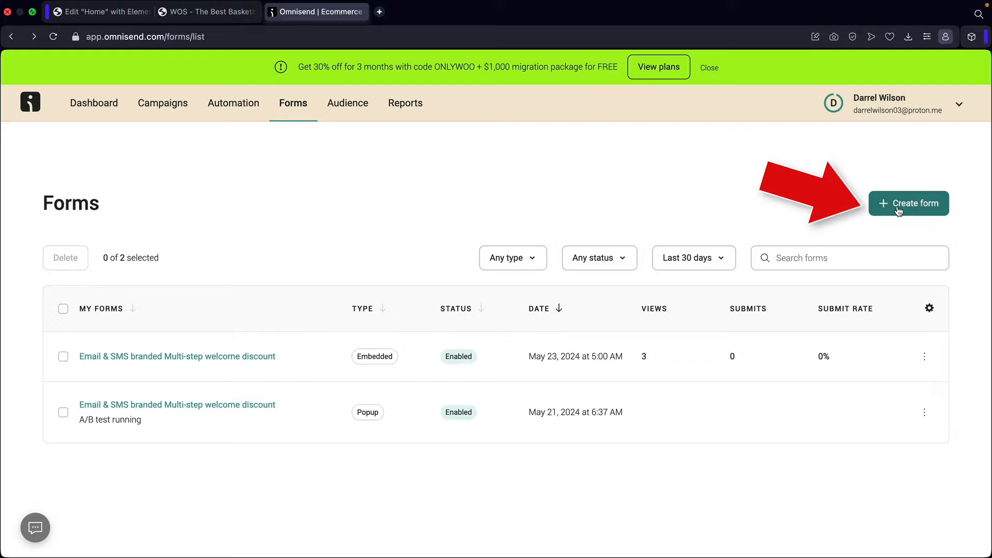
- Start a new form and try the Collect subscribers and Stop product abandonment filters, then clear them
click(898, 207)
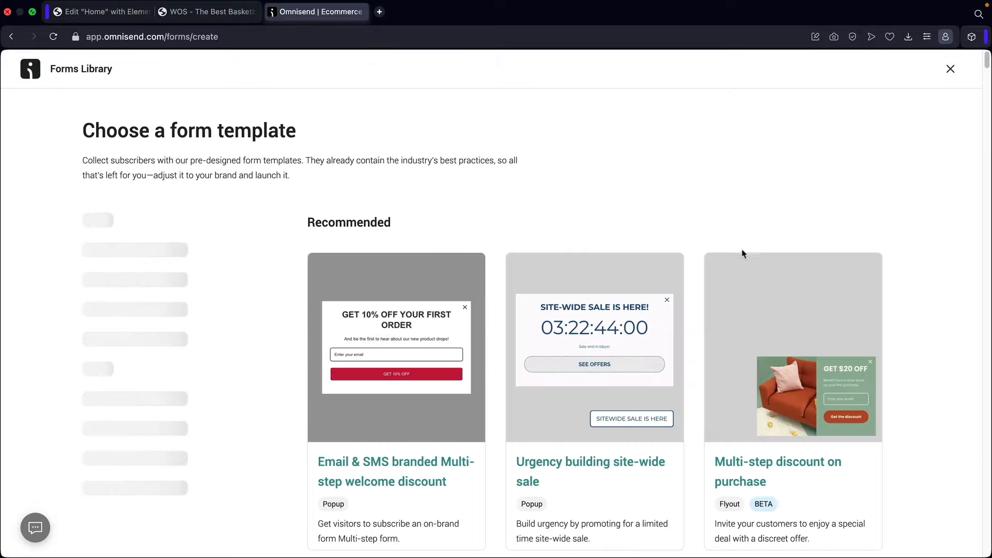
scroll(275, 313, down, 2)
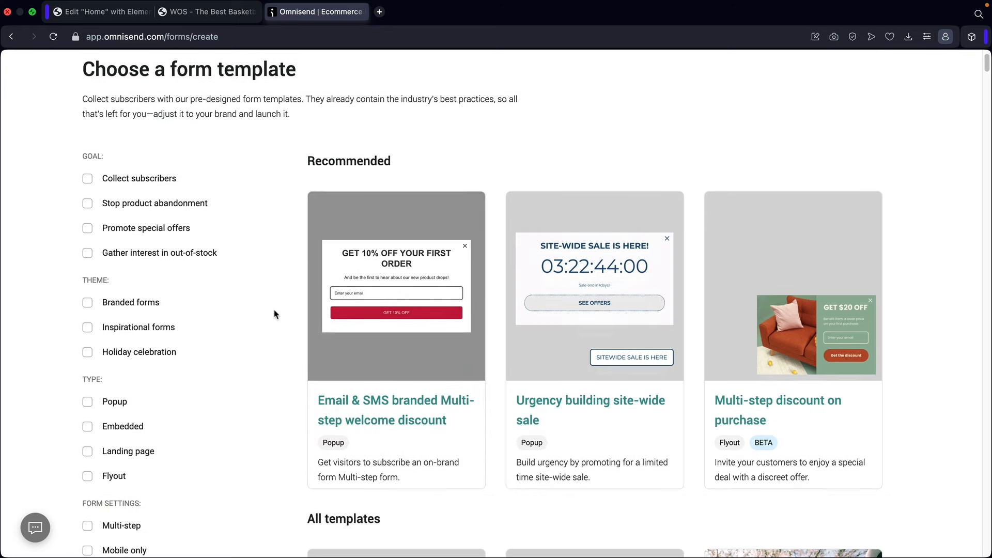
click(88, 179)
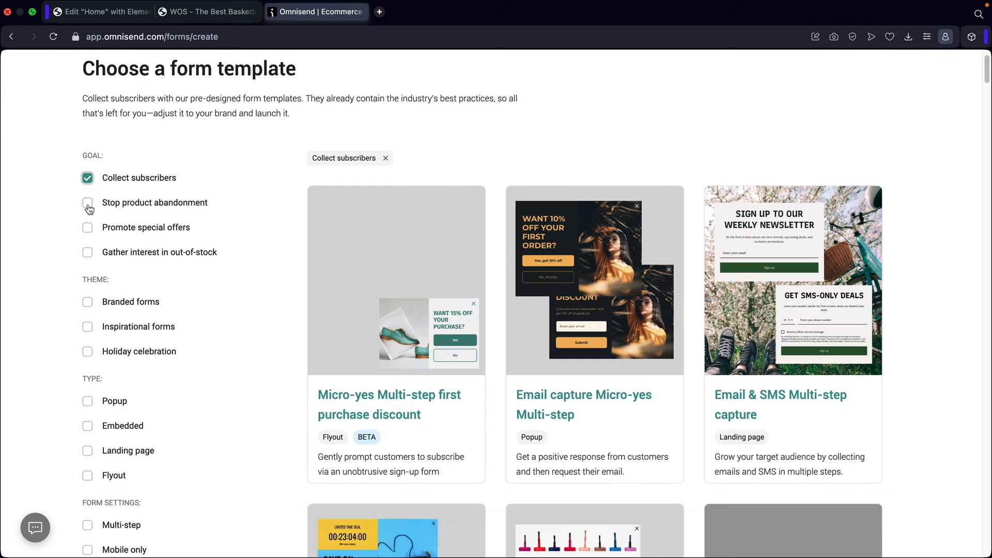
click(87, 203)
click(87, 203)
click(88, 178)
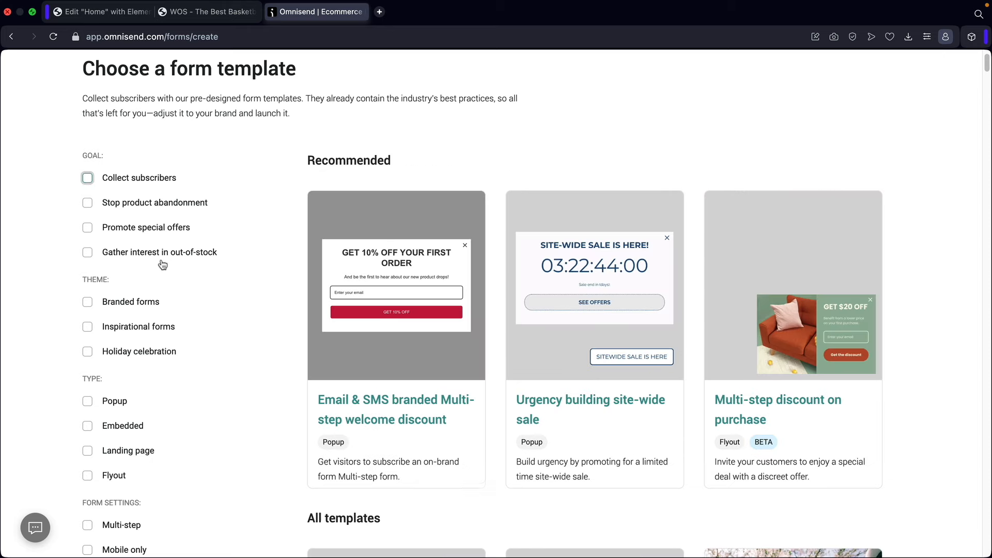
- Browse the Recommended templates and open the Multi-step welcome discount template
scroll(162, 264, down, 2)
scroll(162, 264, down, 1)
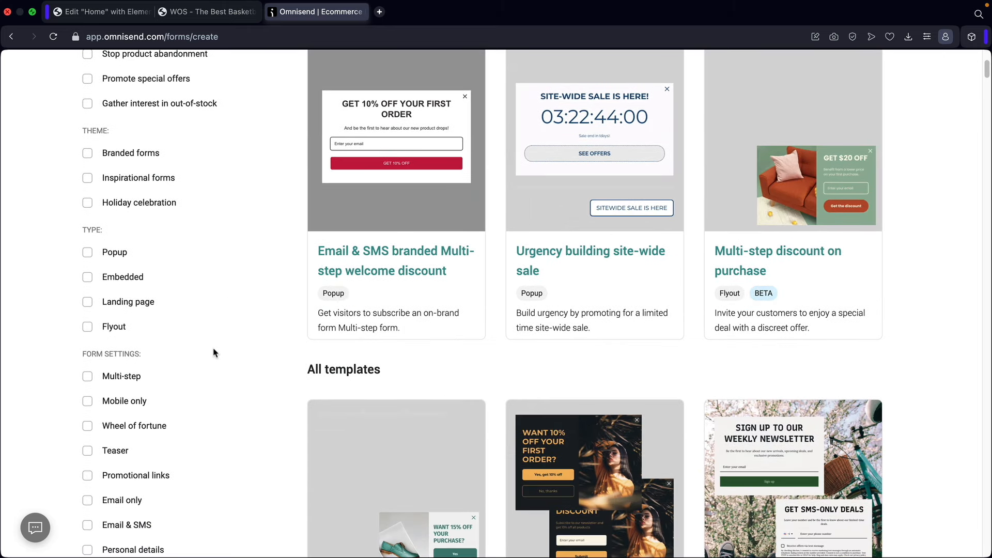
scroll(214, 353, down, 2)
scroll(246, 286, down, 15)
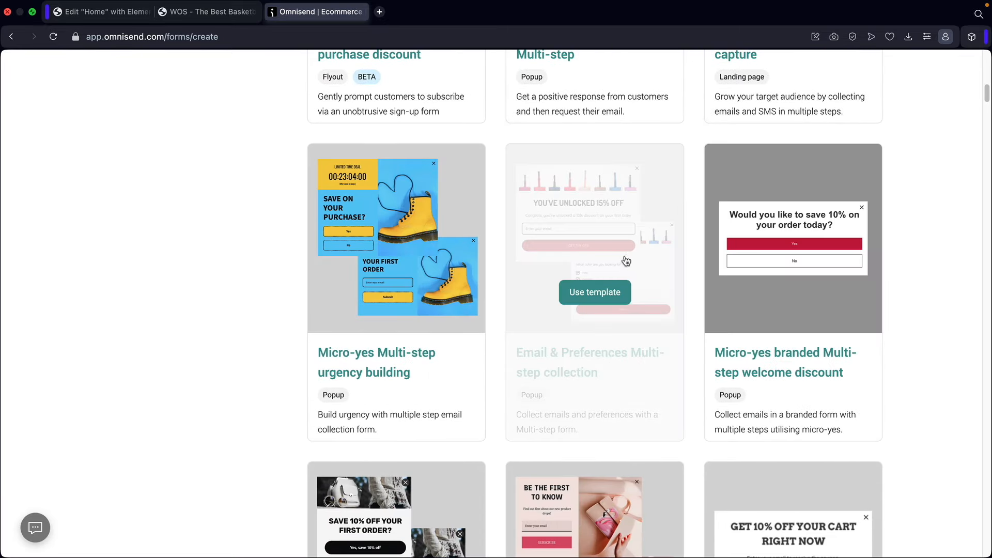
scroll(750, 296, down, 5)
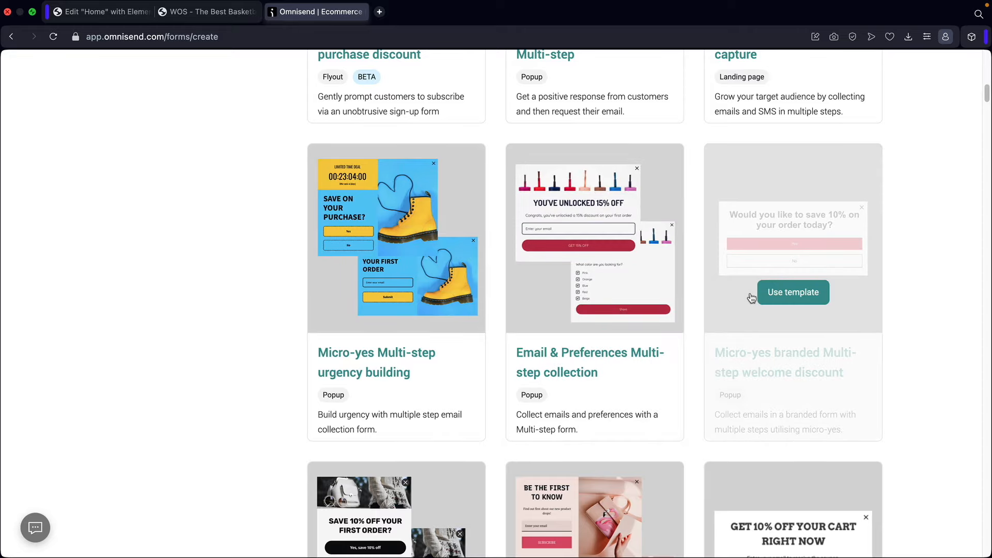
scroll(751, 298, up, 15)
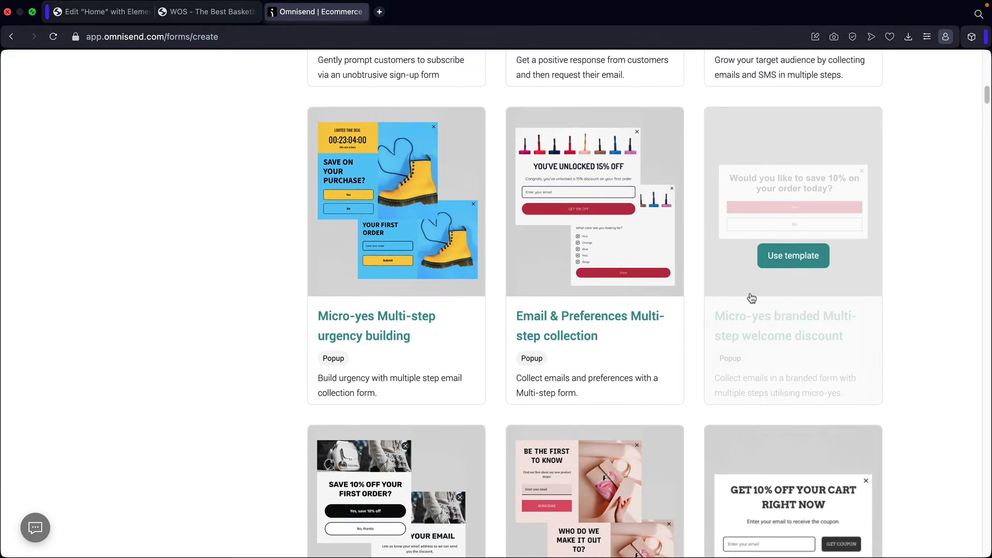
scroll(723, 296, up, 5)
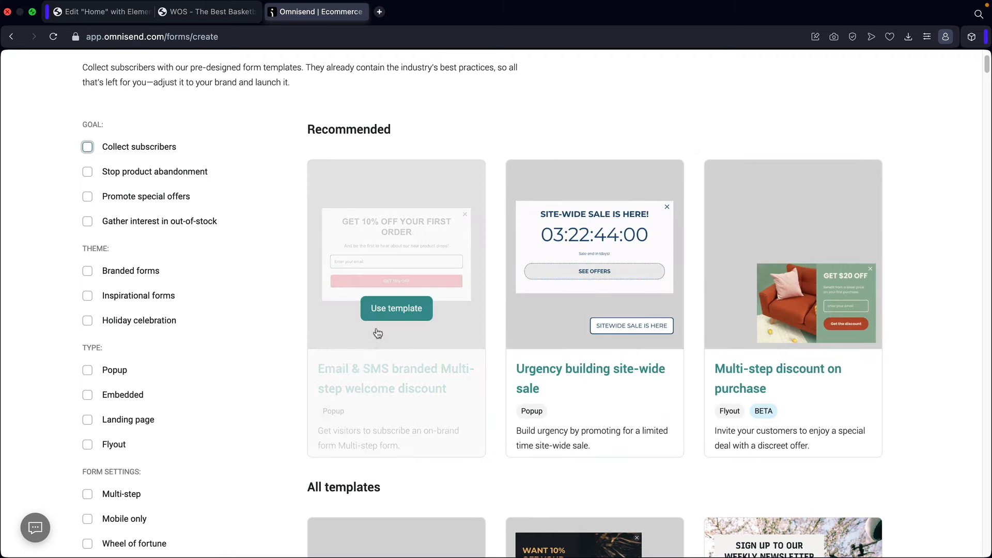
click(397, 310)
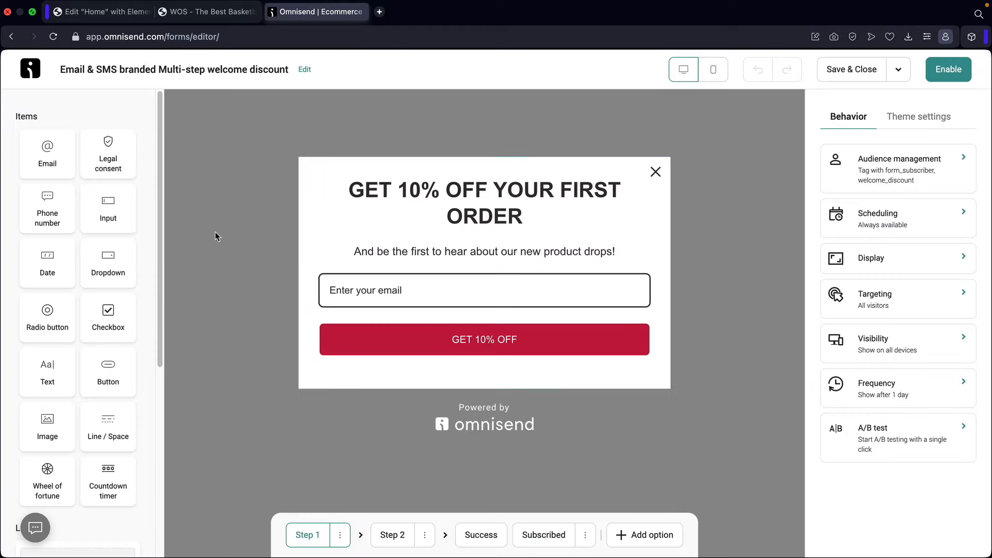
- Add a button block above the email field and check its opacity, leaving it at 100%
scroll(85, 217, down, 3)
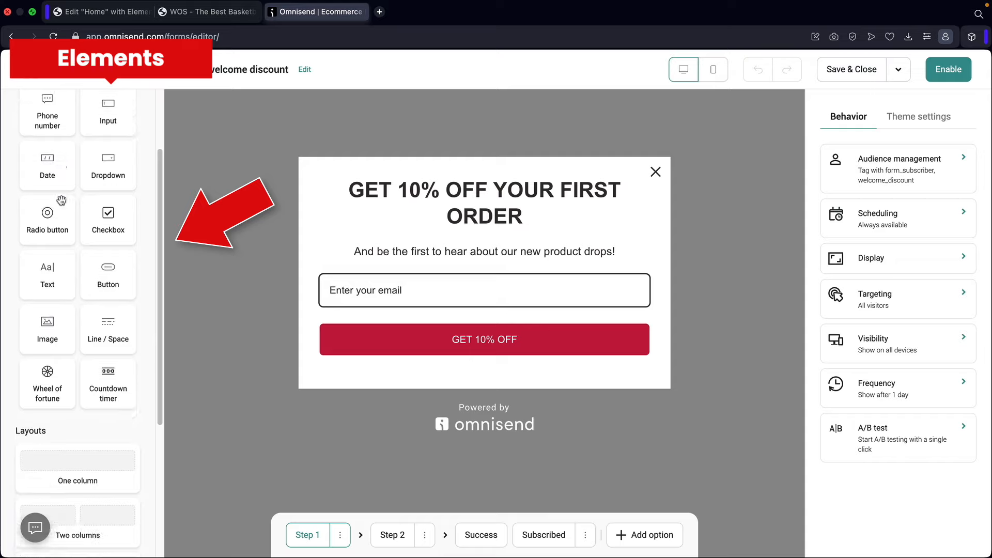
drag(82, 237, 379, 268)
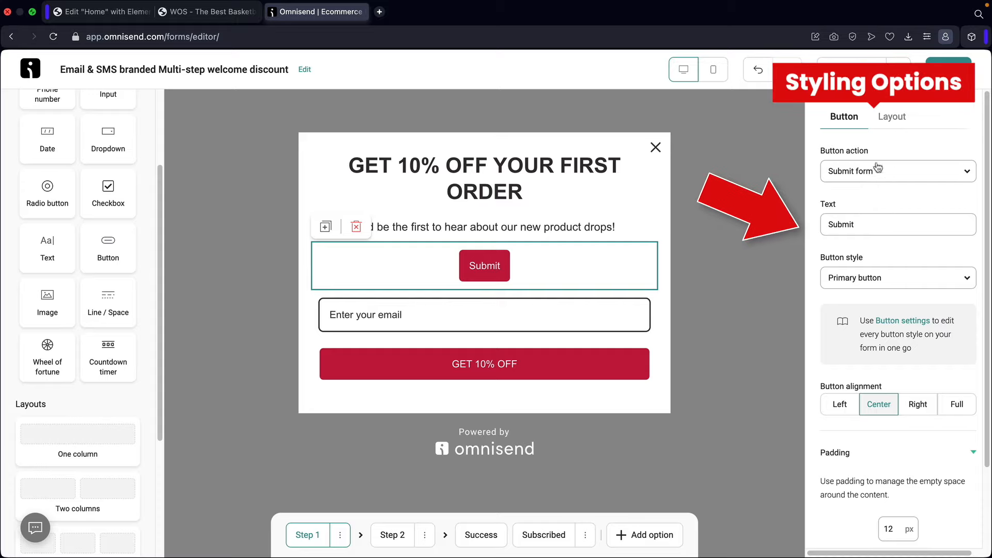
click(892, 119)
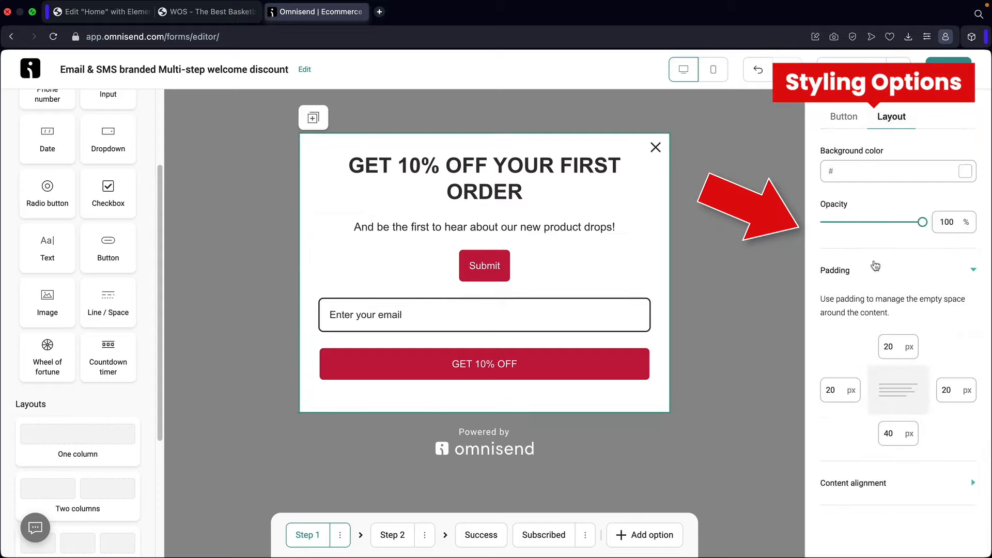
drag(922, 221, 944, 232)
- Set the block's top padding to 20 px after trying 100 and 120
click(894, 347)
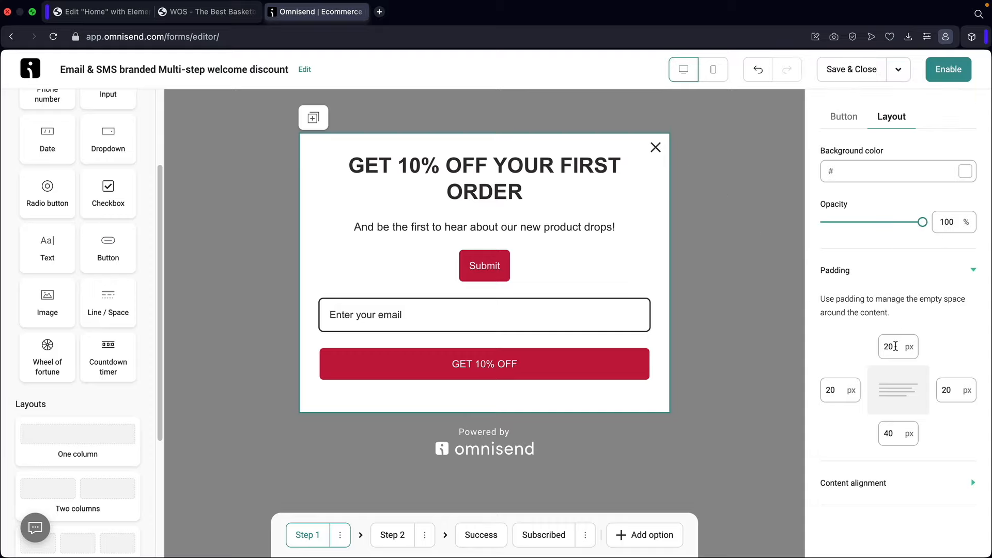
drag(895, 347, 868, 349)
text(100)
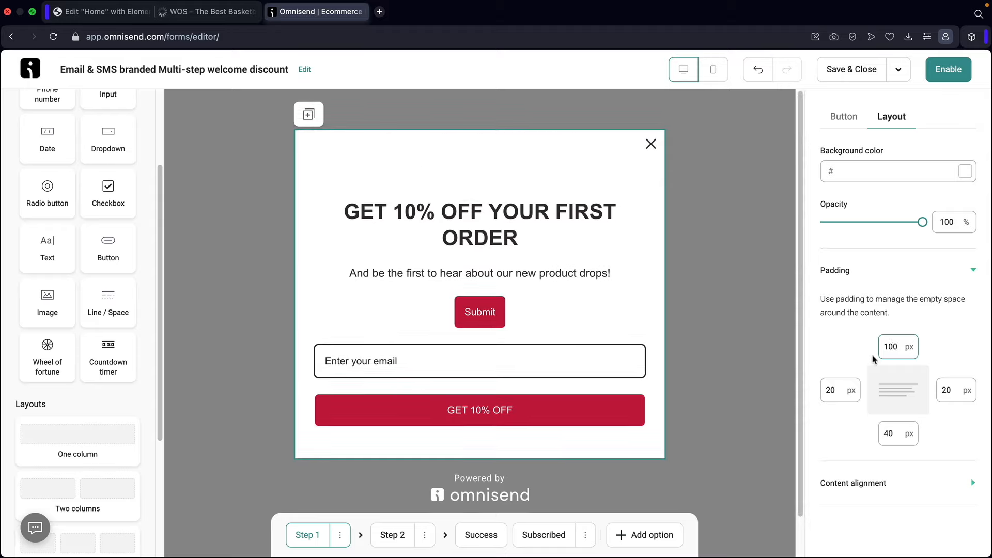
key(super+a)
text(120)
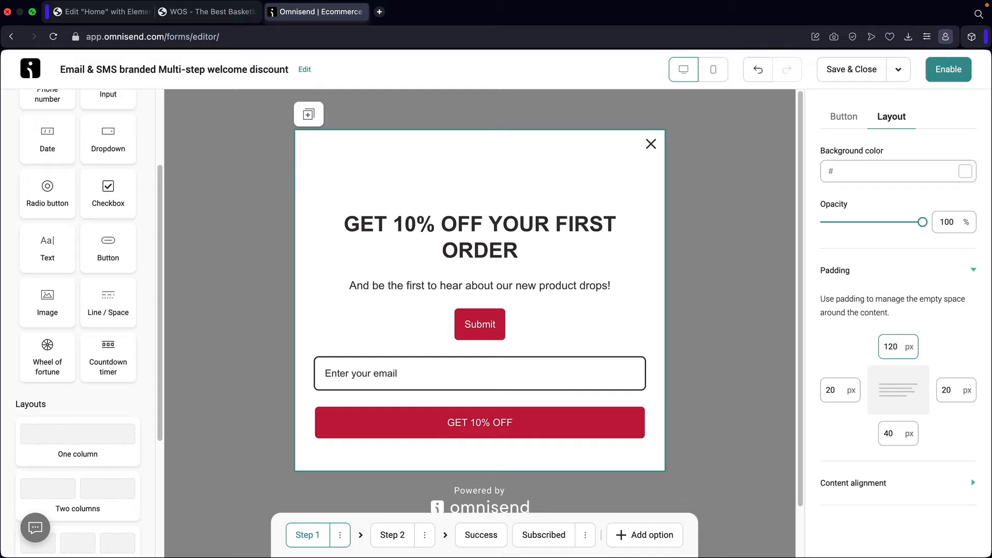
key(BackSpace)
key(BackSpace)
key(BackSpace)
text(20)
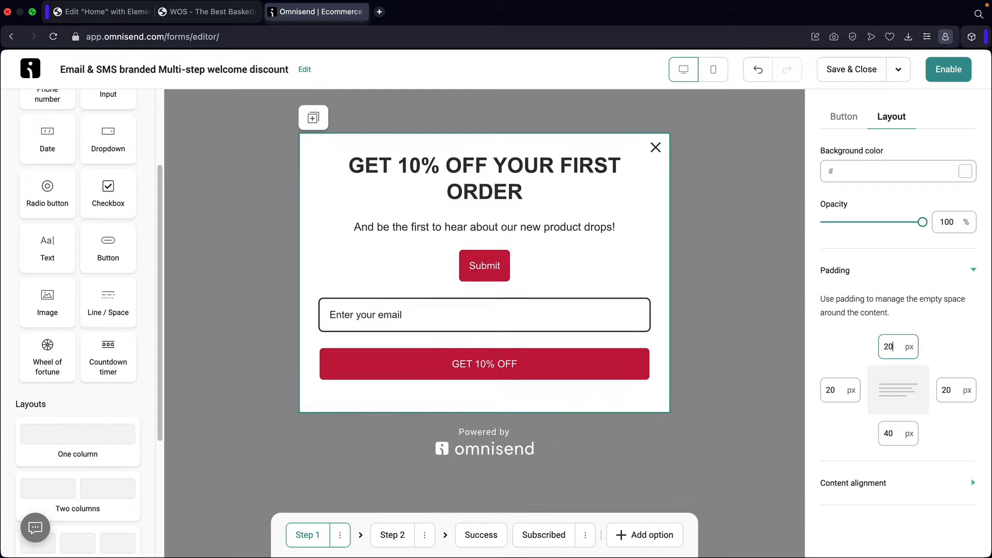
- Duplicate the Submit button block, then delete the duplicate and the added button
click(488, 273)
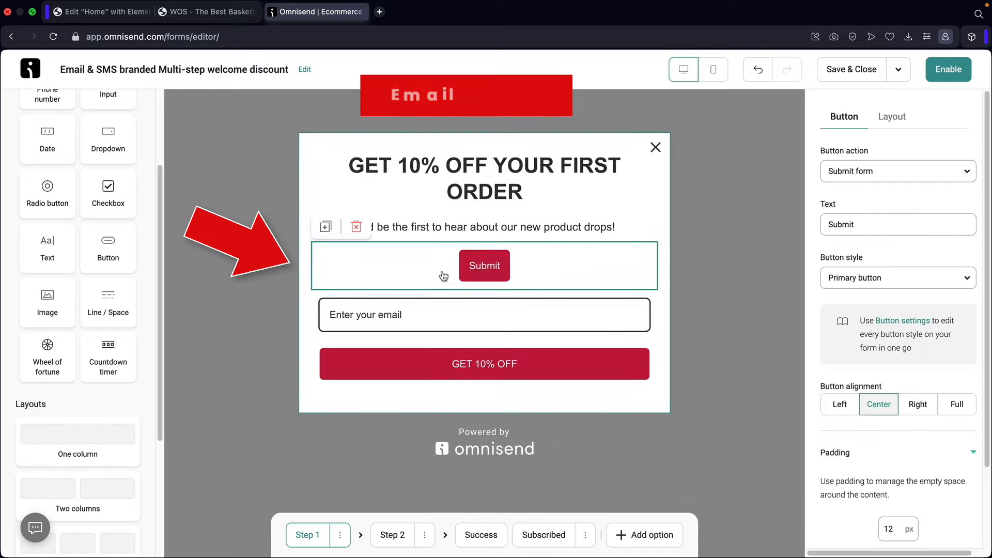
click(327, 229)
click(353, 231)
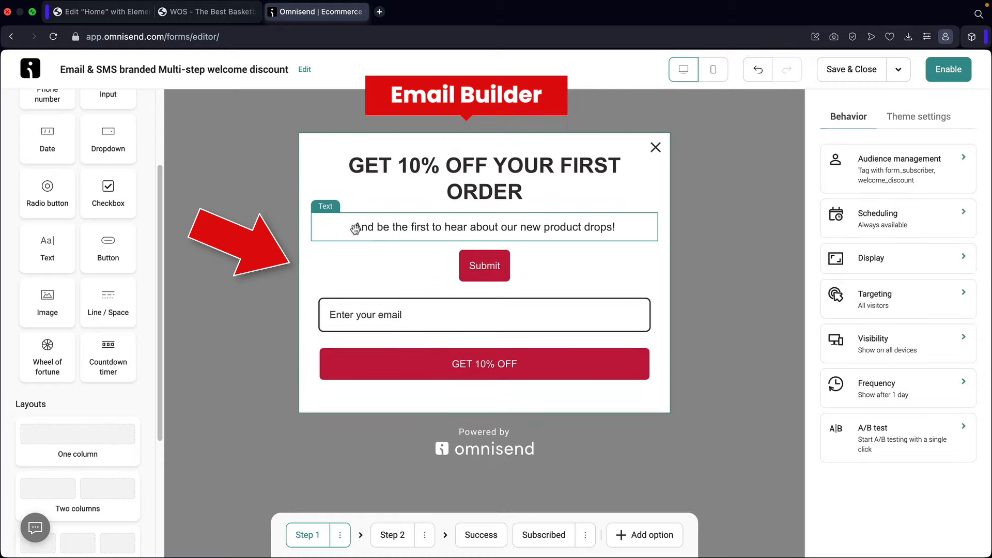
click(354, 260)
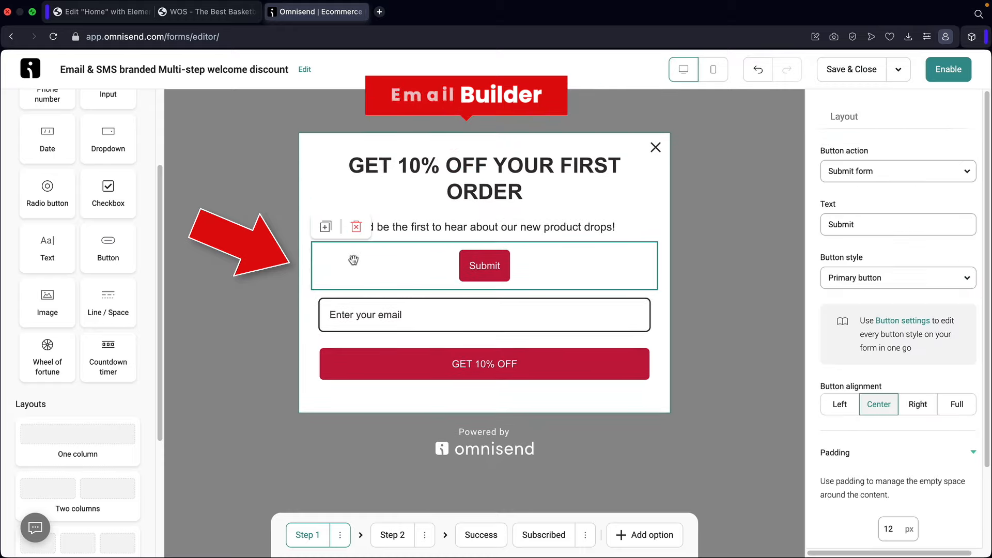
click(357, 226)
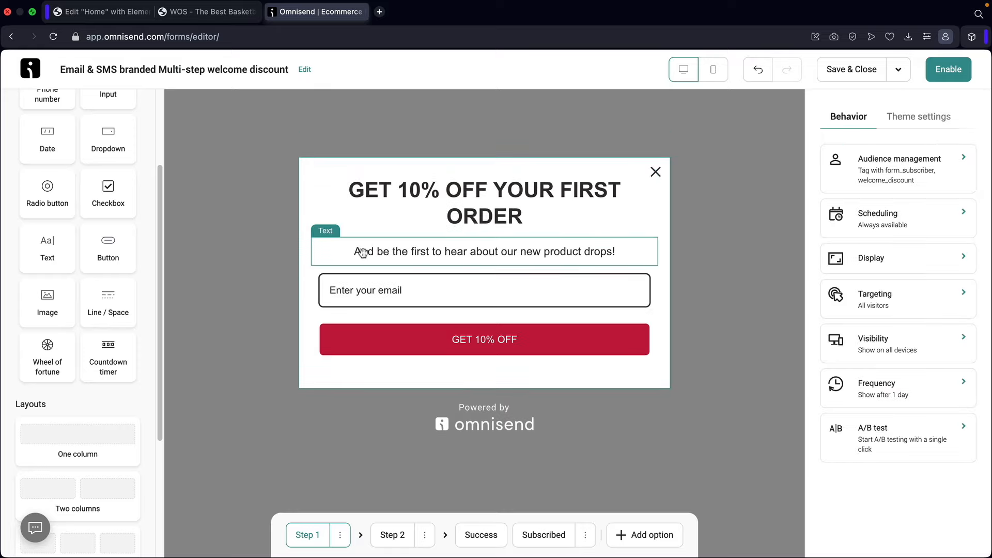
scroll(108, 296, down, 3)
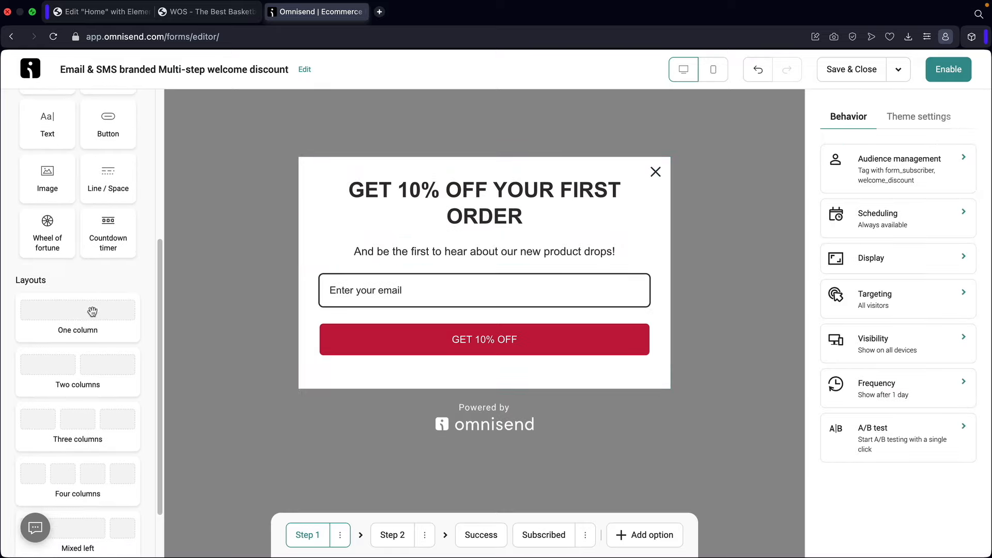
drag(88, 363, 416, 249)
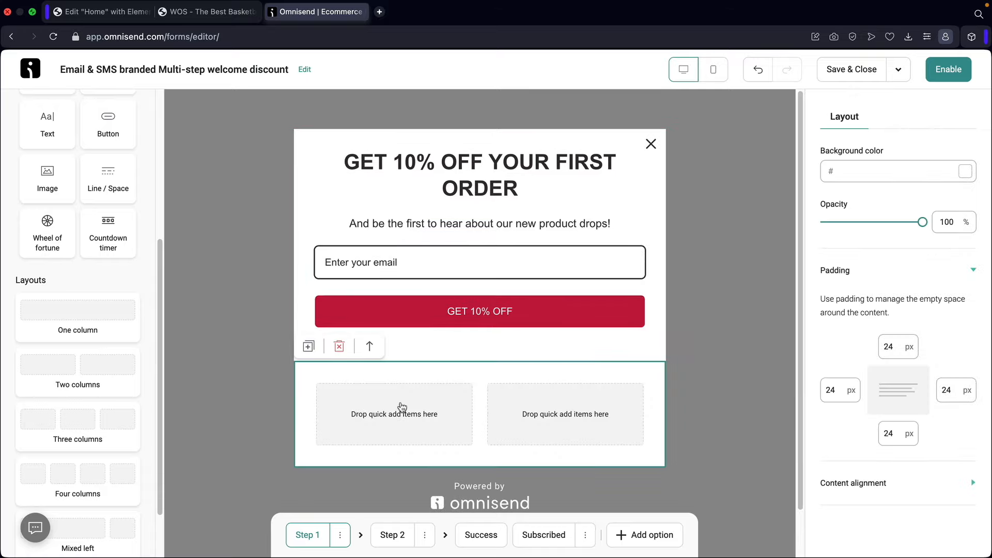
drag(48, 179, 365, 408)
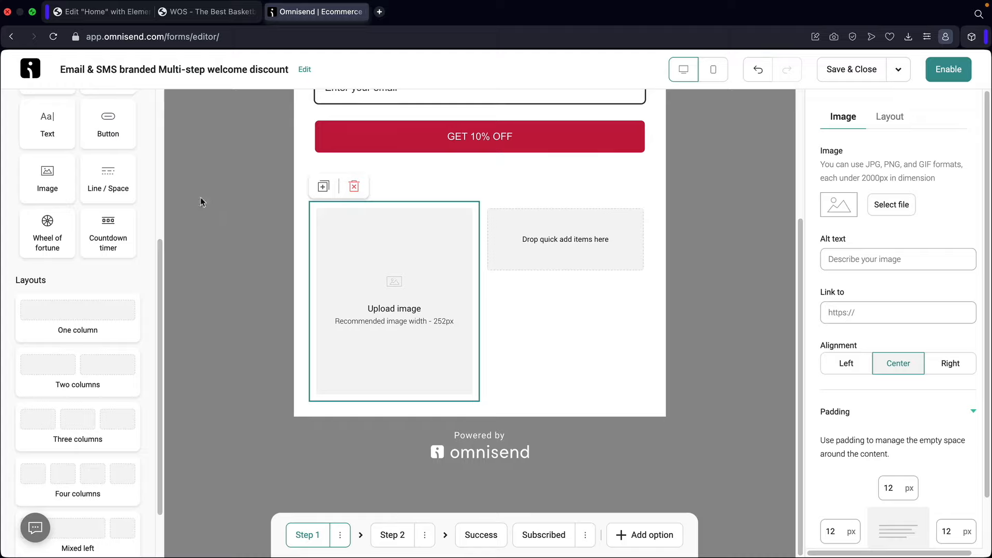
drag(98, 131, 348, 392)
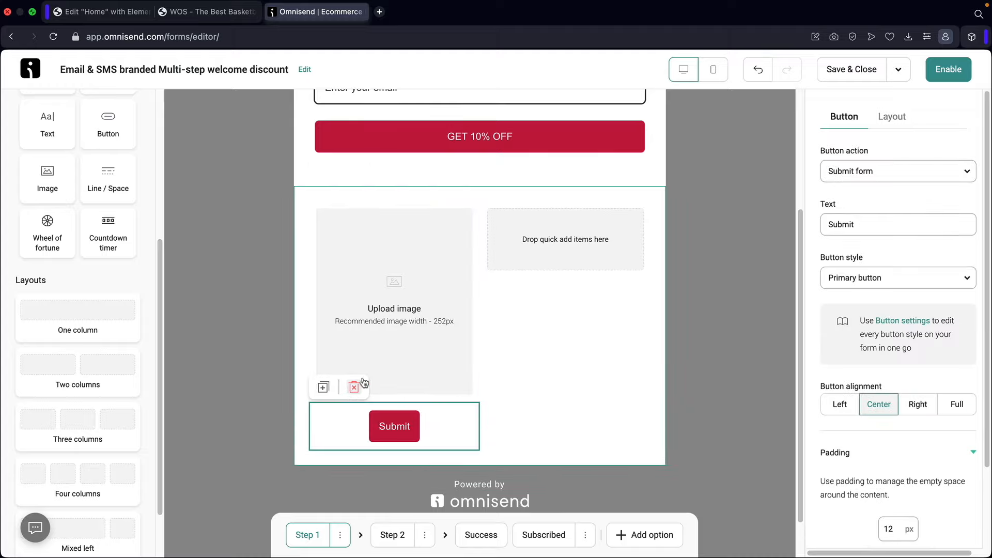
click(515, 267)
scroll(93, 279, up, 5)
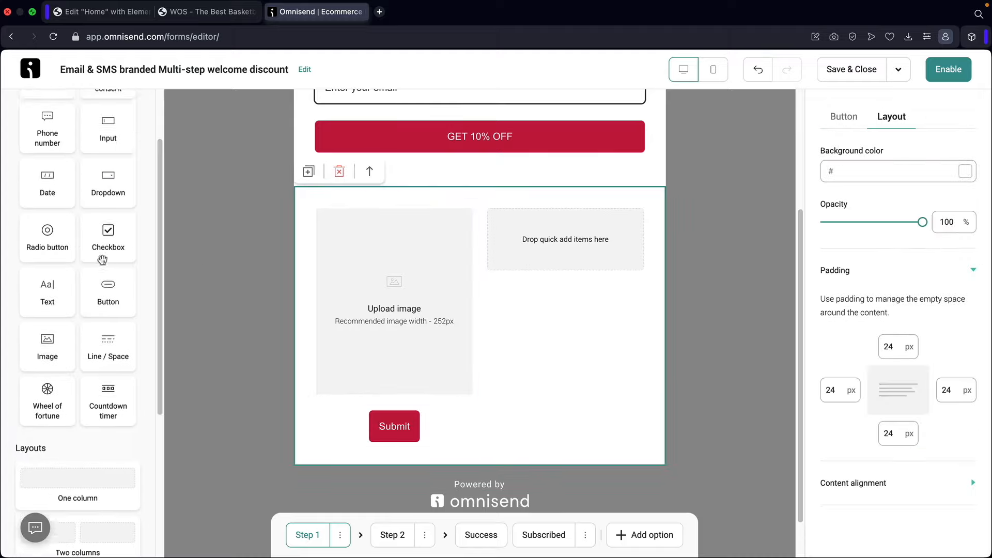
drag(47, 352, 522, 243)
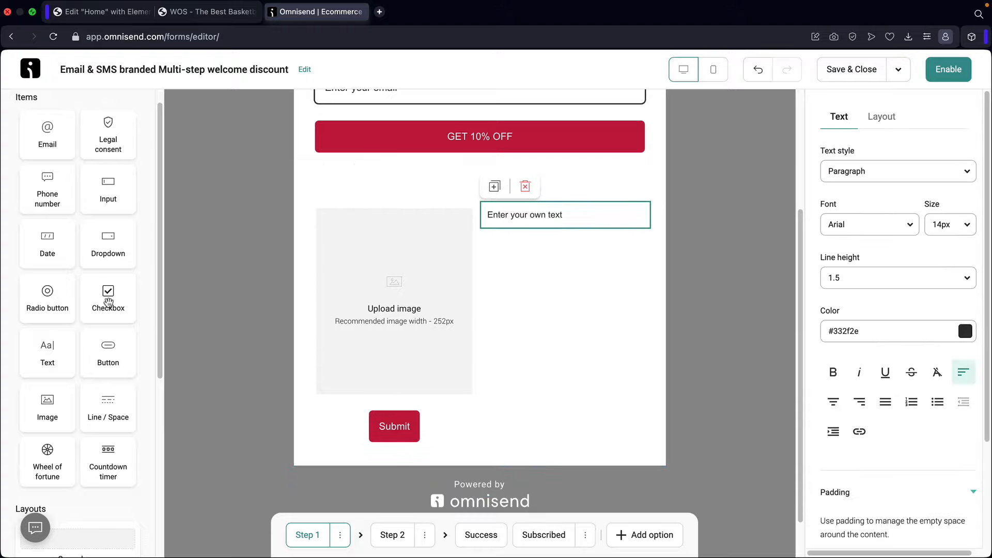
drag(108, 302, 520, 222)
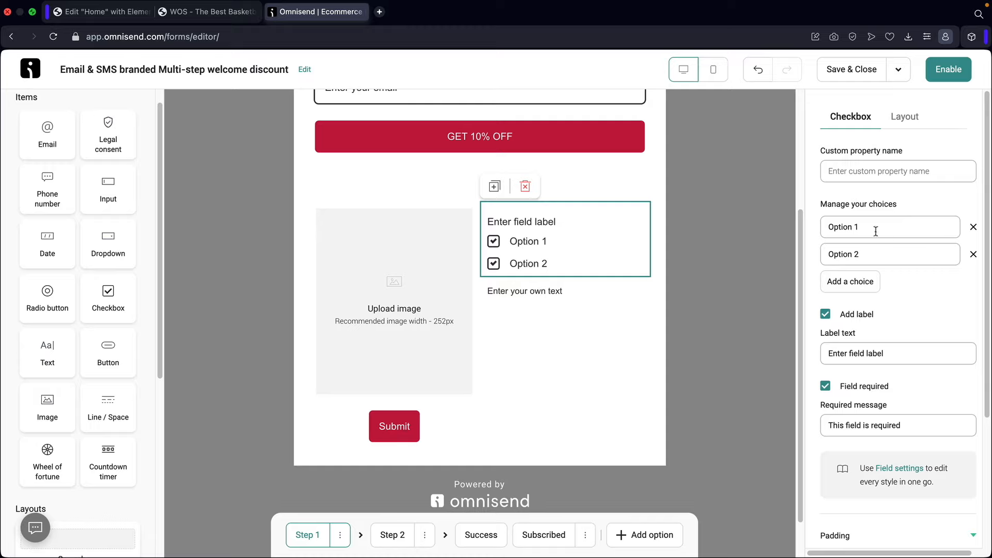
drag(859, 227, 835, 228)
click(845, 279)
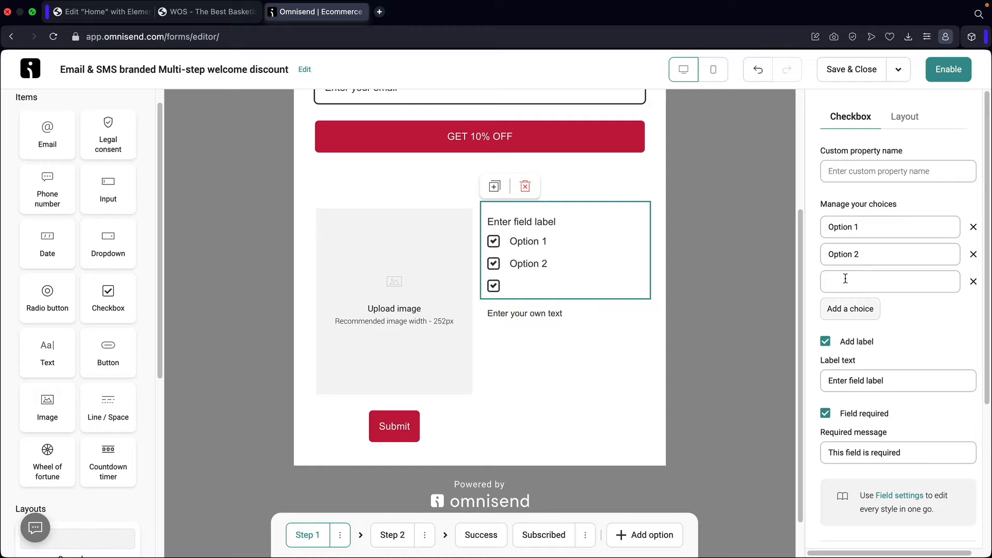
click(853, 310)
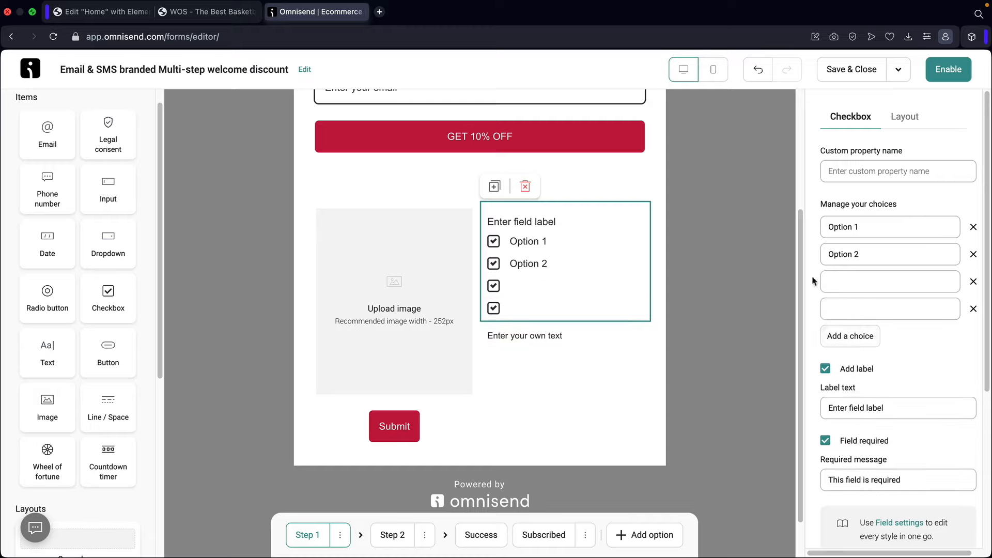
click(528, 188)
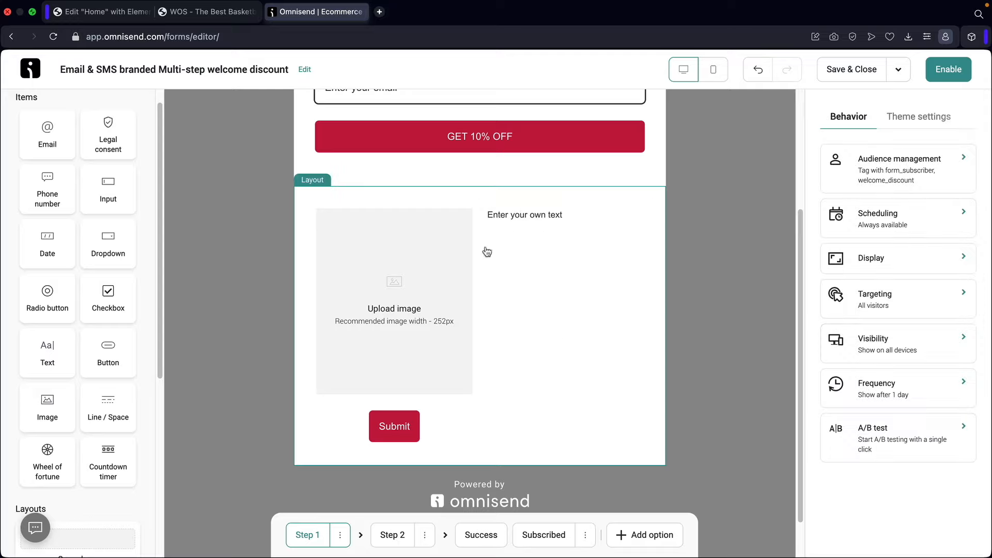
click(429, 263)
click(355, 188)
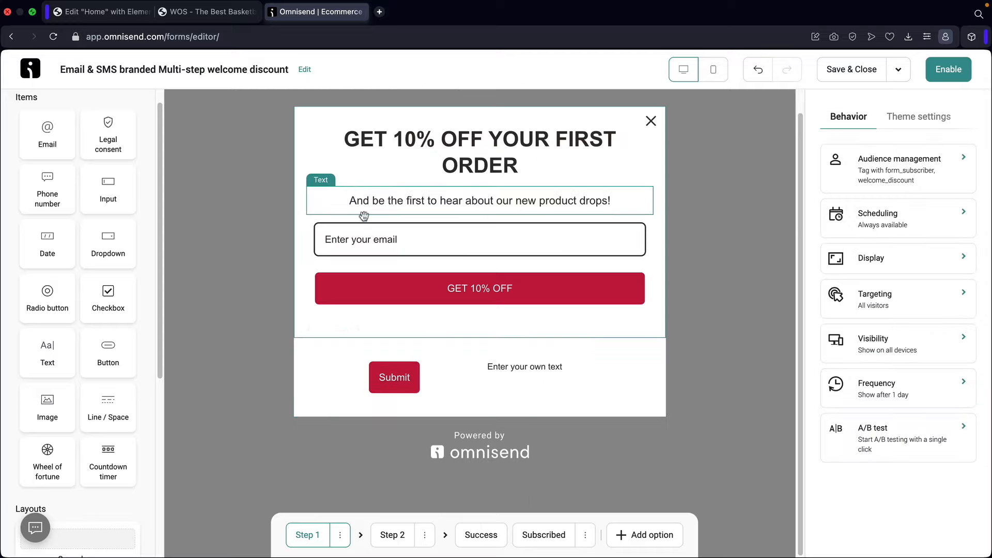
click(393, 366)
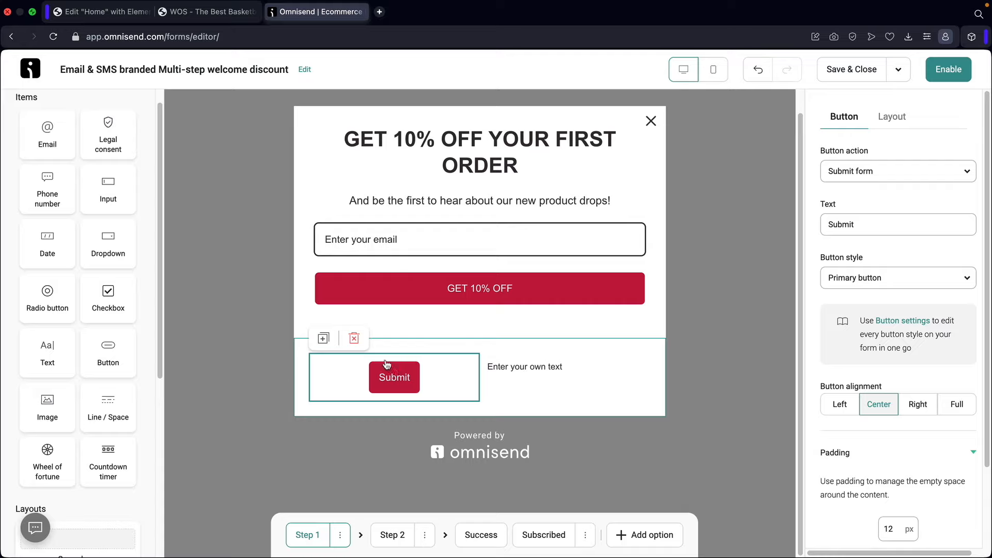
click(354, 340)
click(493, 340)
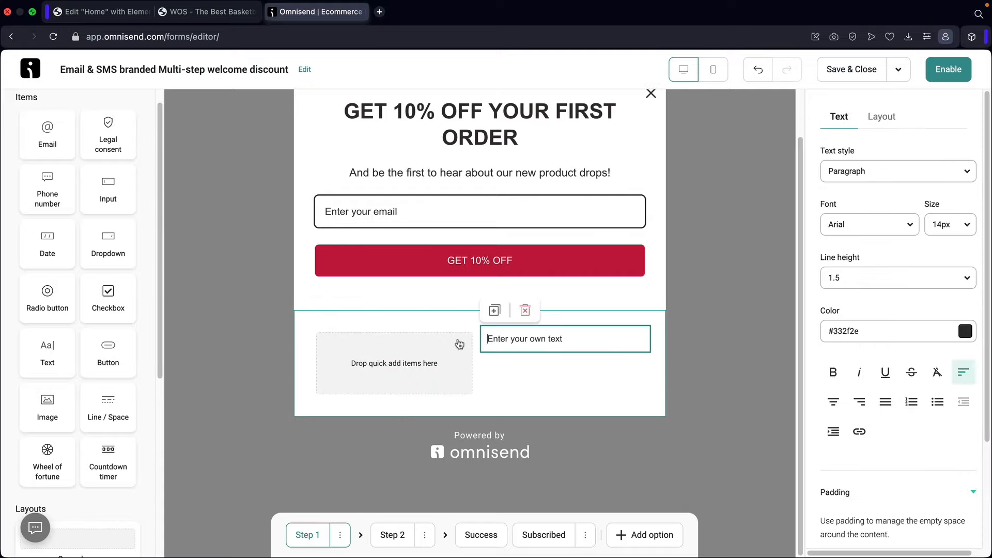
click(526, 312)
click(314, 332)
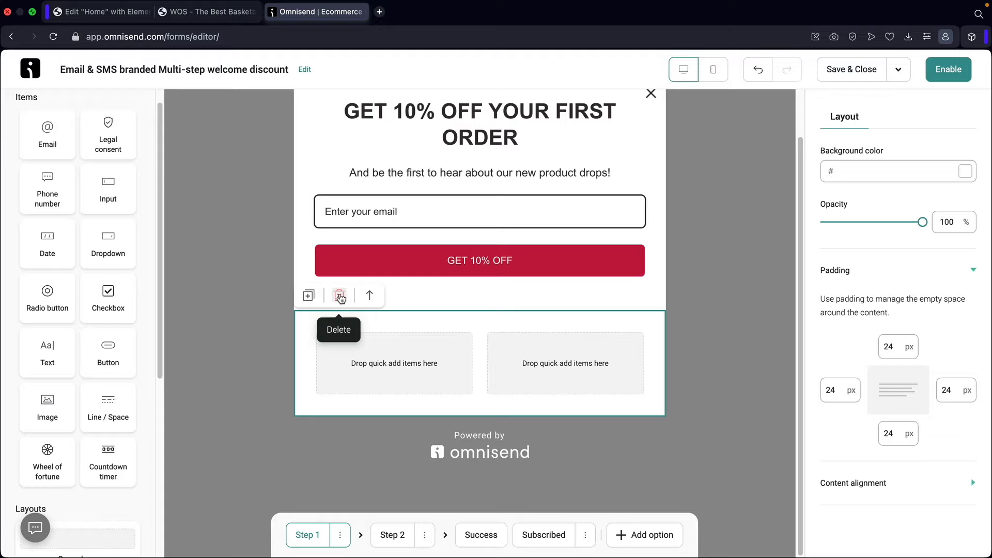
click(340, 296)
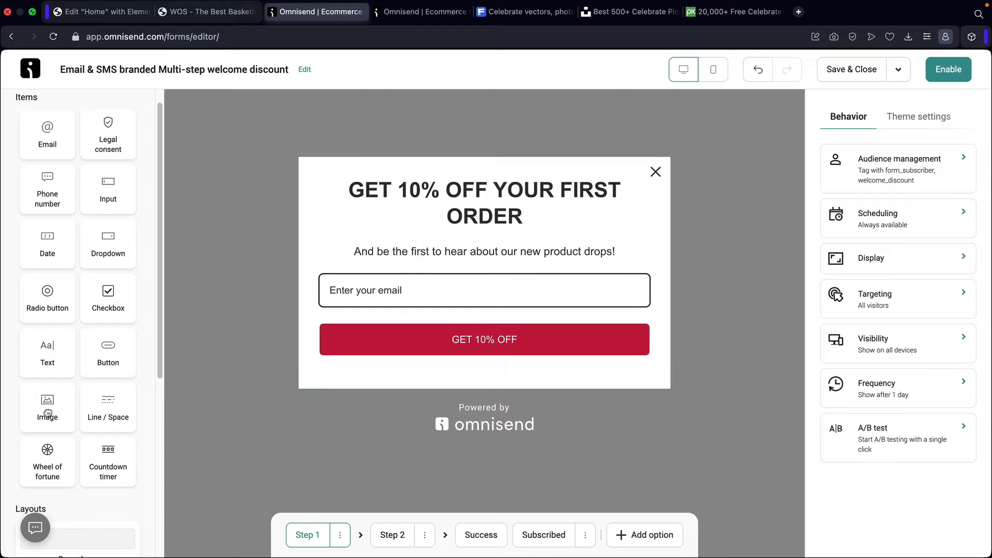
- Place an Image block at the top of the popup, above the GET 10% OFF heading
drag(47, 414, 478, 166)
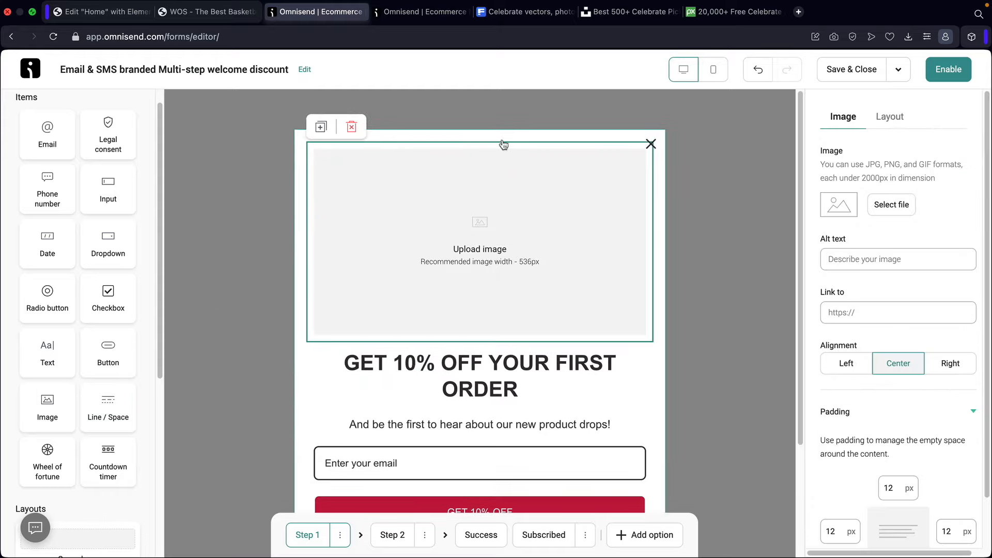
click(525, 13)
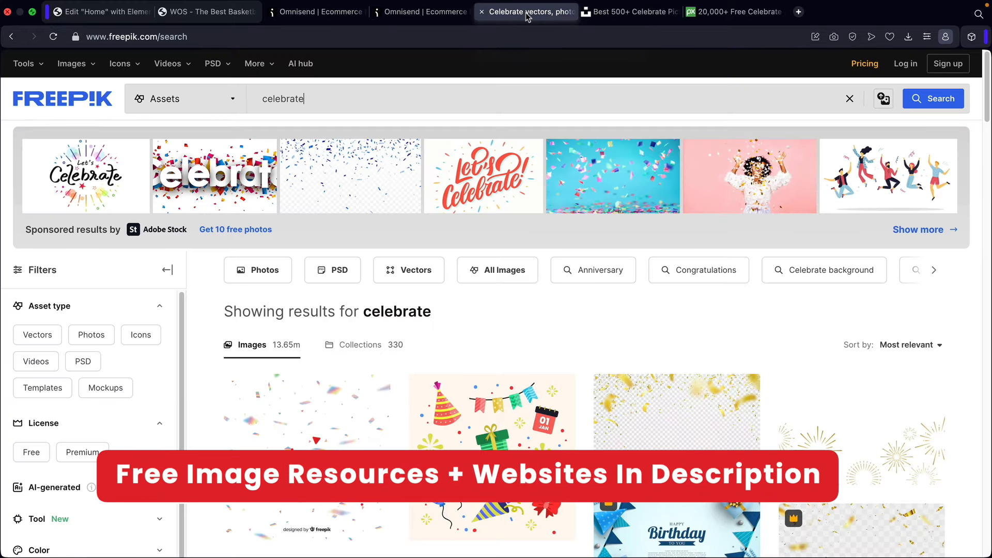
scroll(423, 328, down, 3)
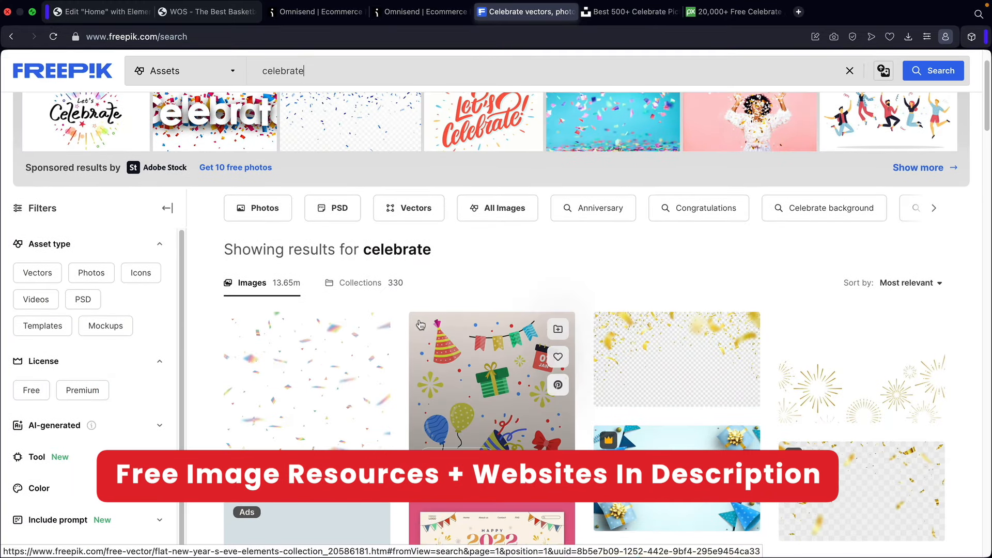
scroll(423, 326, down, 10)
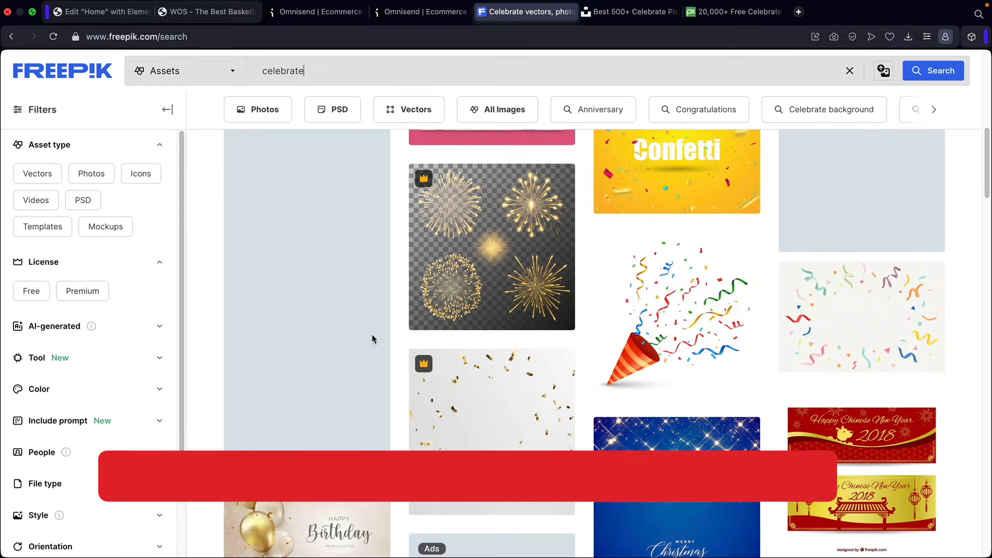
scroll(389, 336, down, 8)
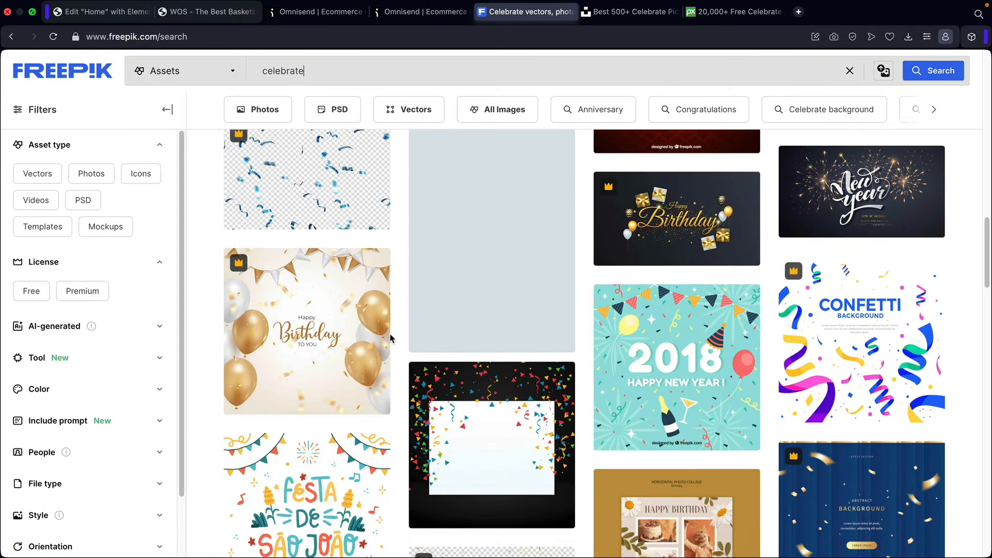
scroll(390, 336, up, 12)
scroll(390, 338, up, 6)
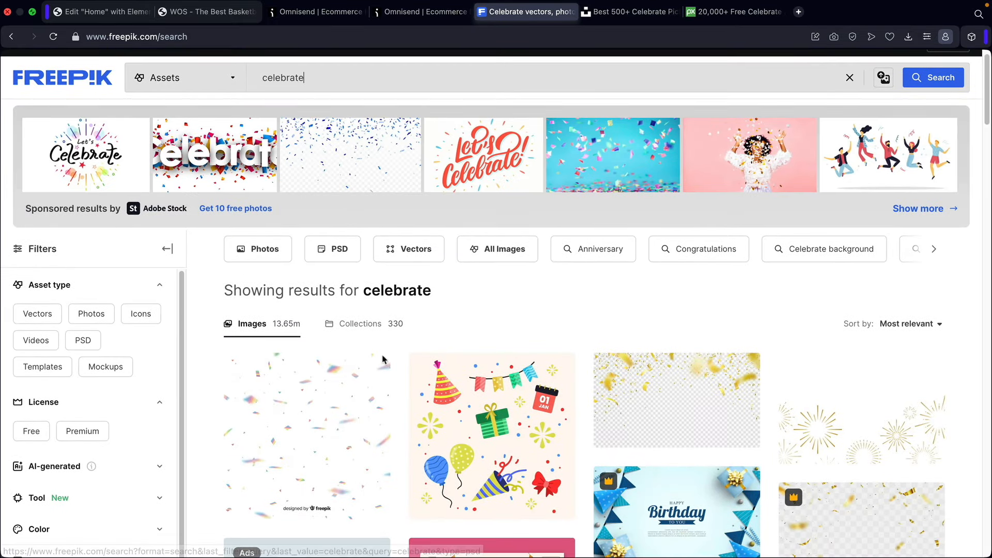
- Browse Unsplash's 'celebrate' photo results
click(619, 12)
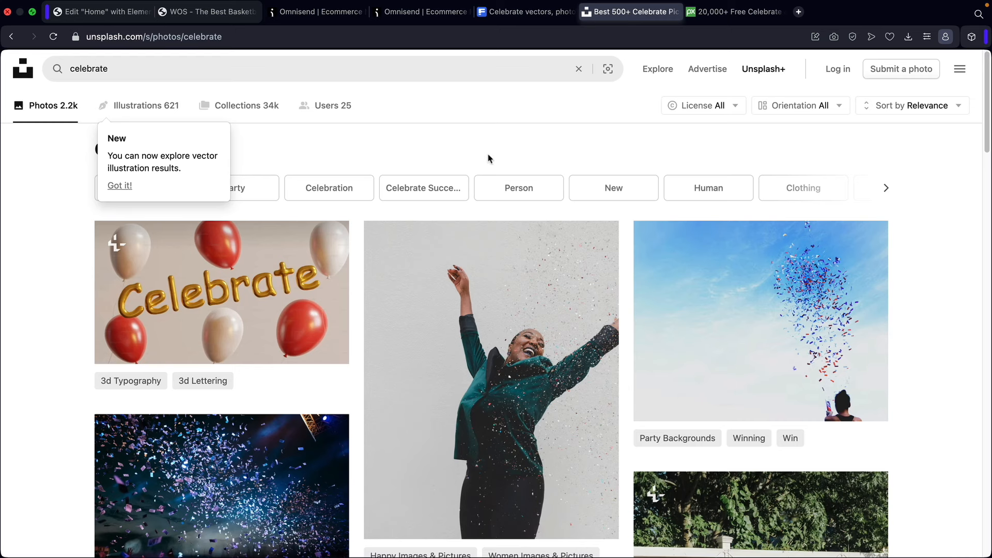
scroll(95, 271, down, 1)
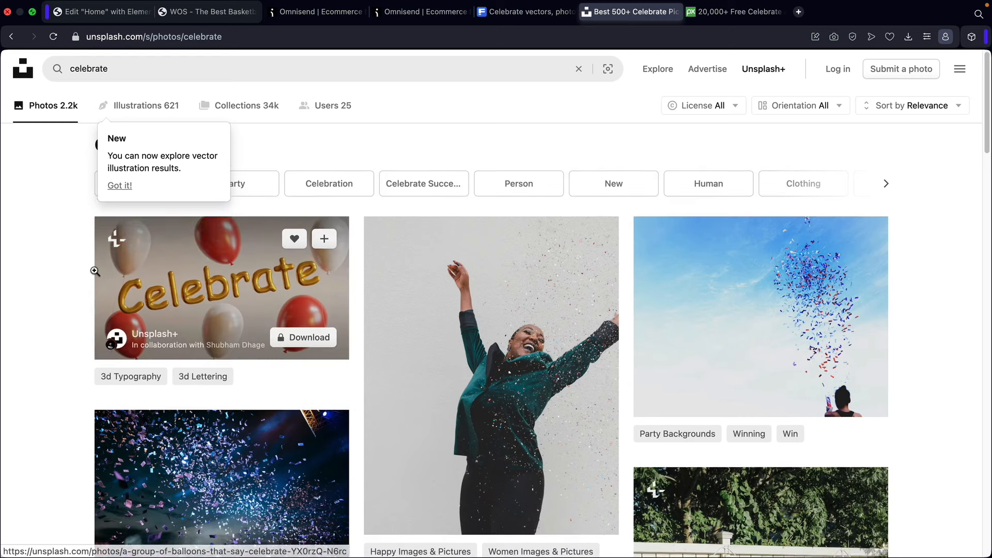
scroll(95, 271, down, 10)
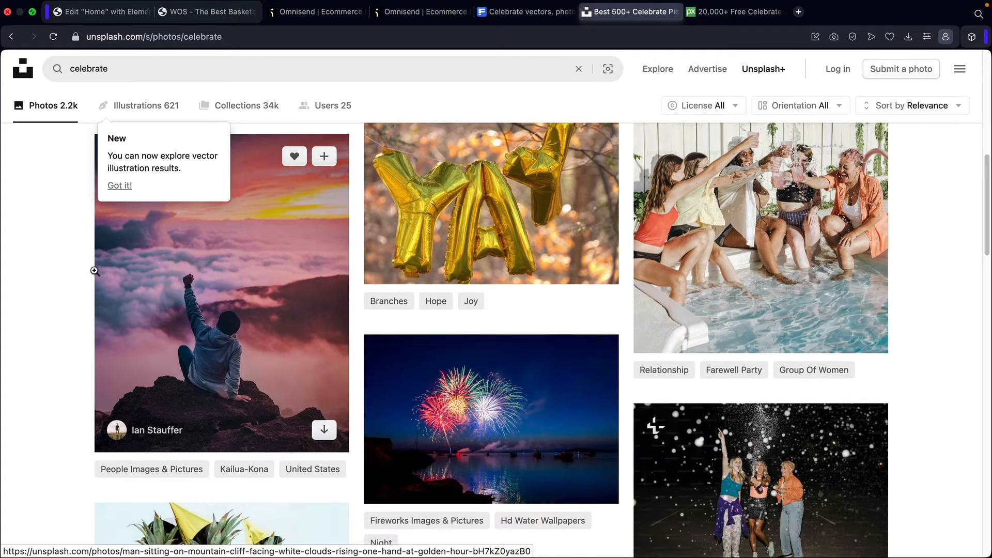
scroll(94, 270, down, 2)
drag(111, 71, 6, 72)
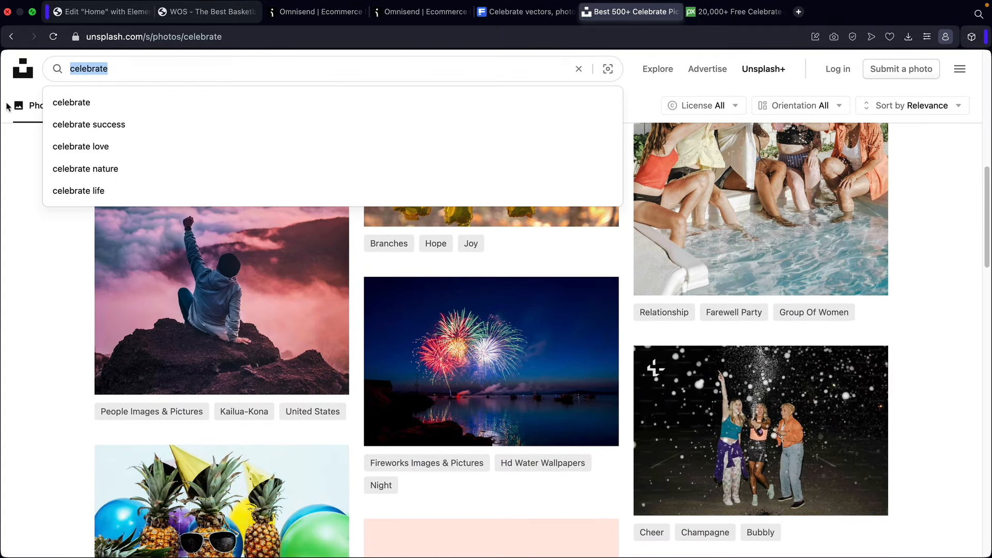
click(11, 273)
scroll(102, 295, down, 2)
scroll(103, 310, down, 3)
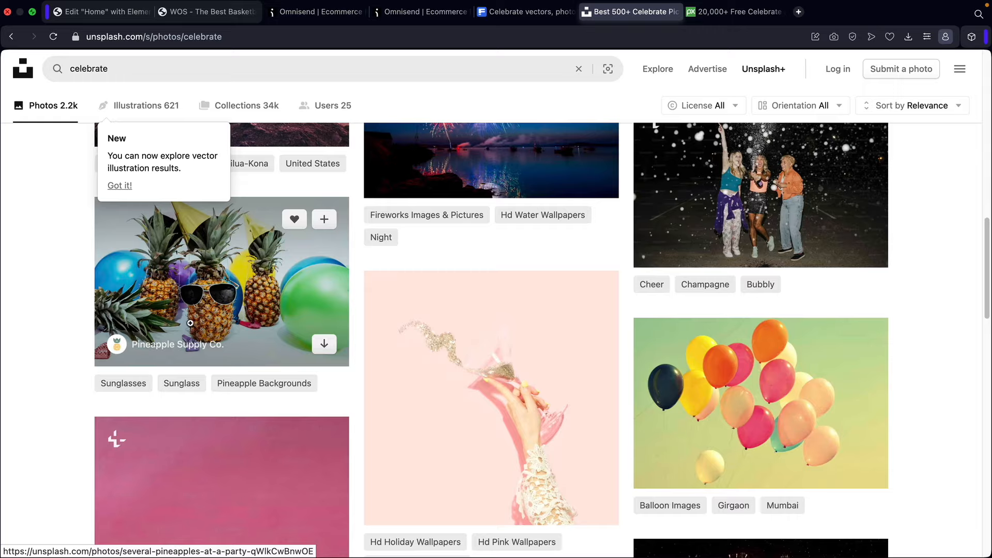
scroll(198, 329, up, 15)
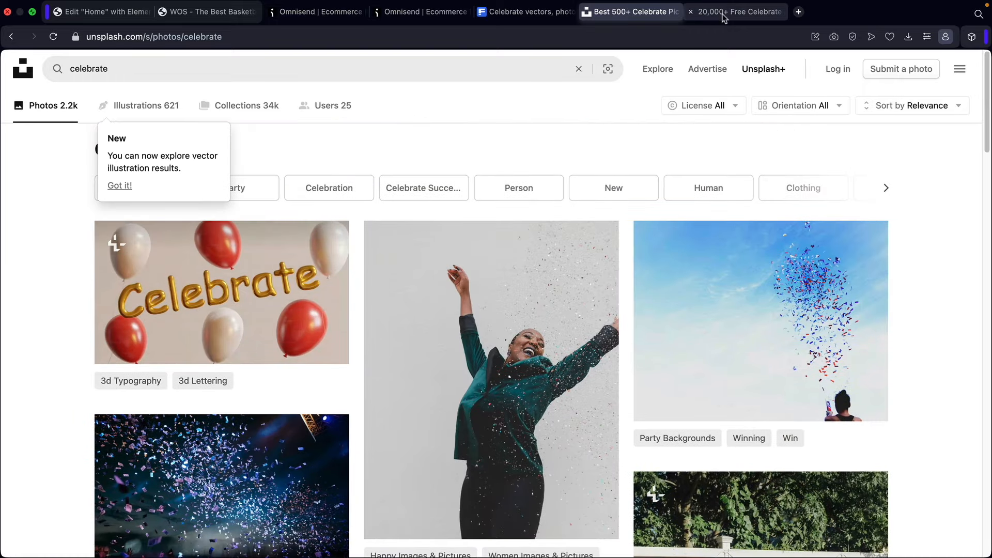
- Browse Pixabay's 'celebrate' image results
click(707, 13)
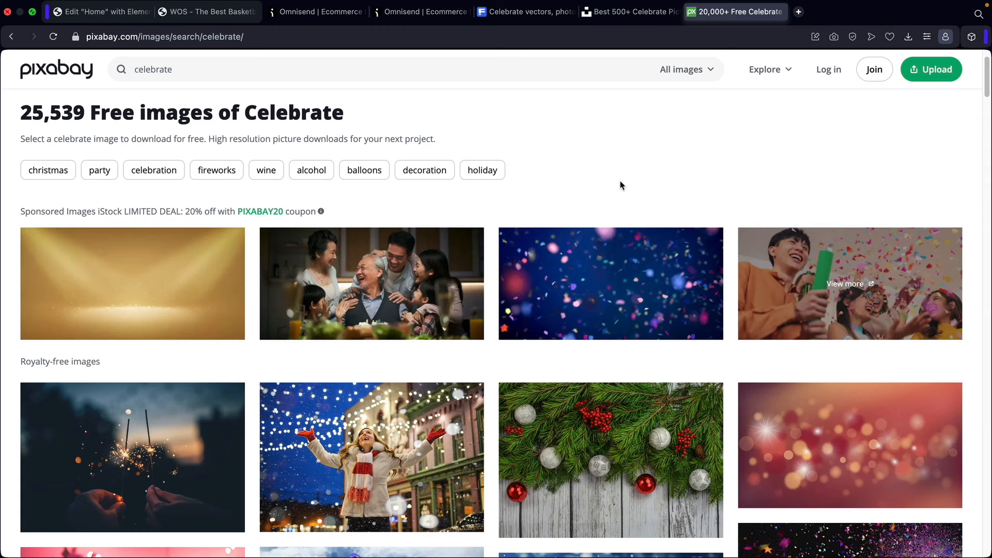
scroll(621, 185, down, 7)
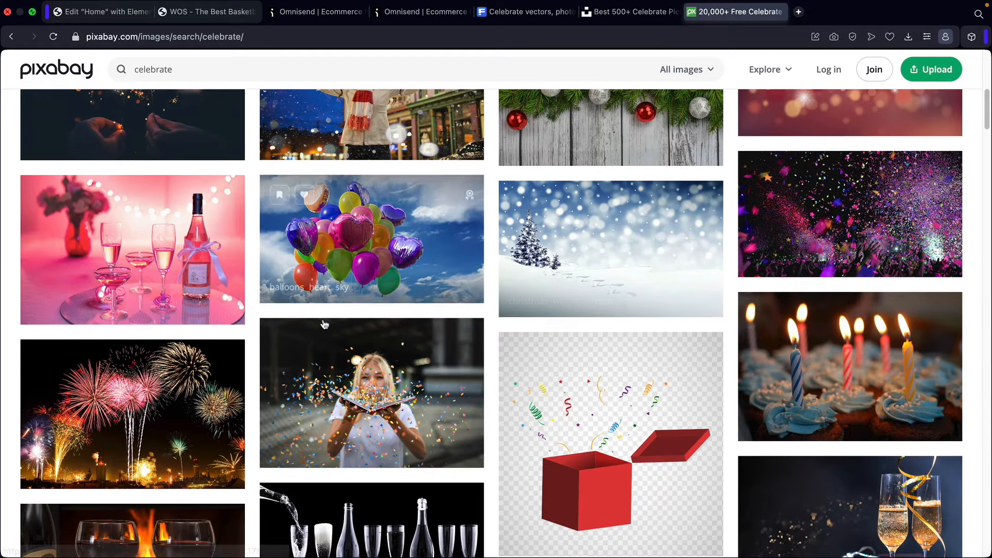
scroll(312, 275, up, 10)
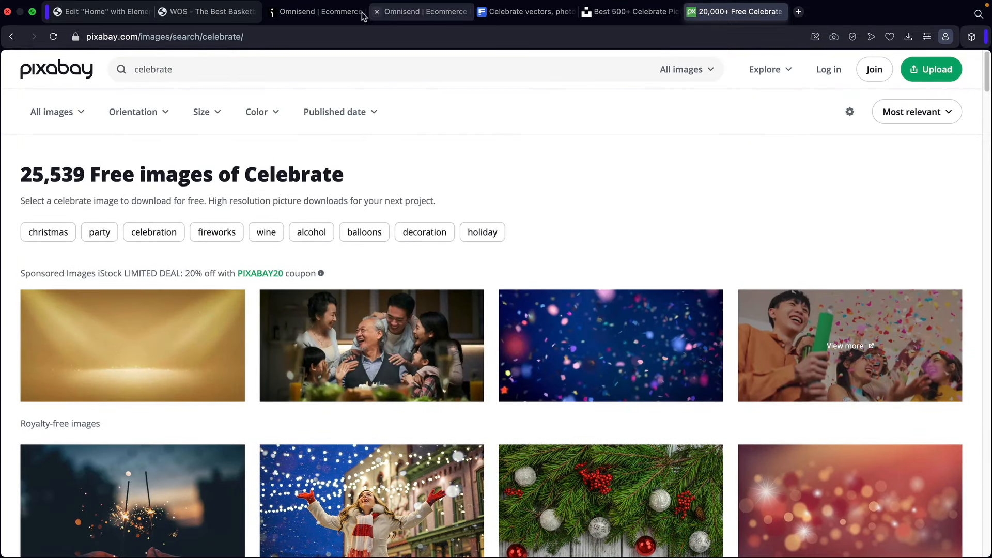
- Load 3day-flashsale1.jpg from Downloads into the popup's image block
click(320, 12)
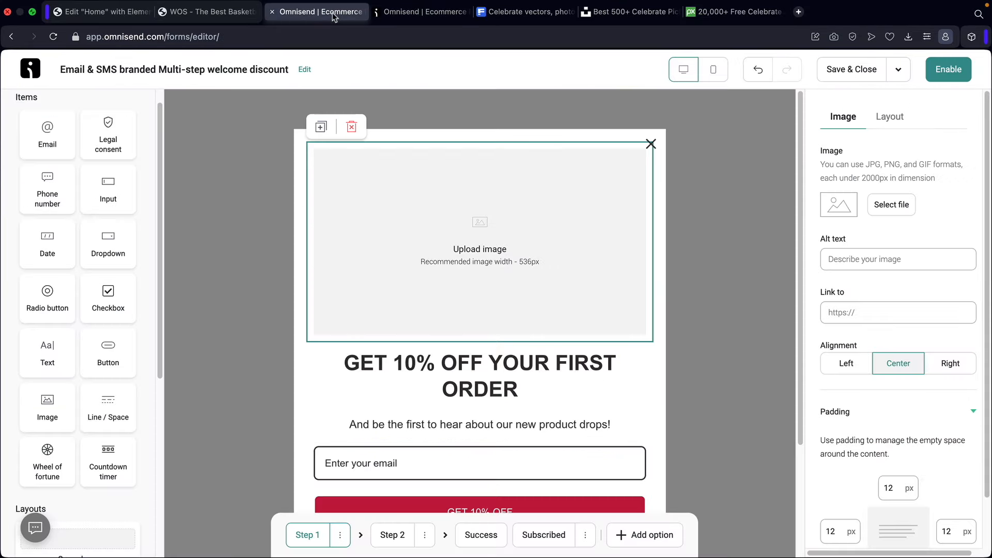
click(895, 207)
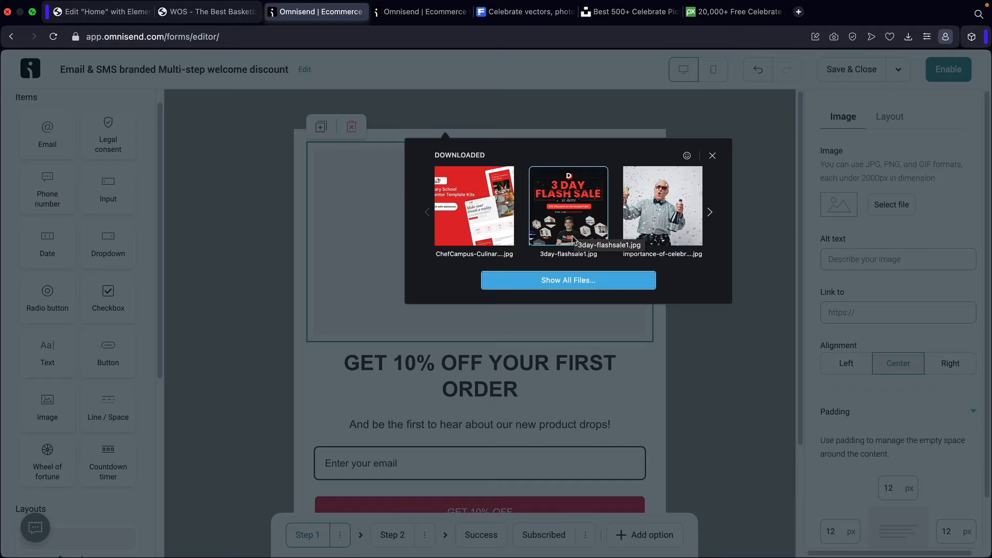
click(572, 199)
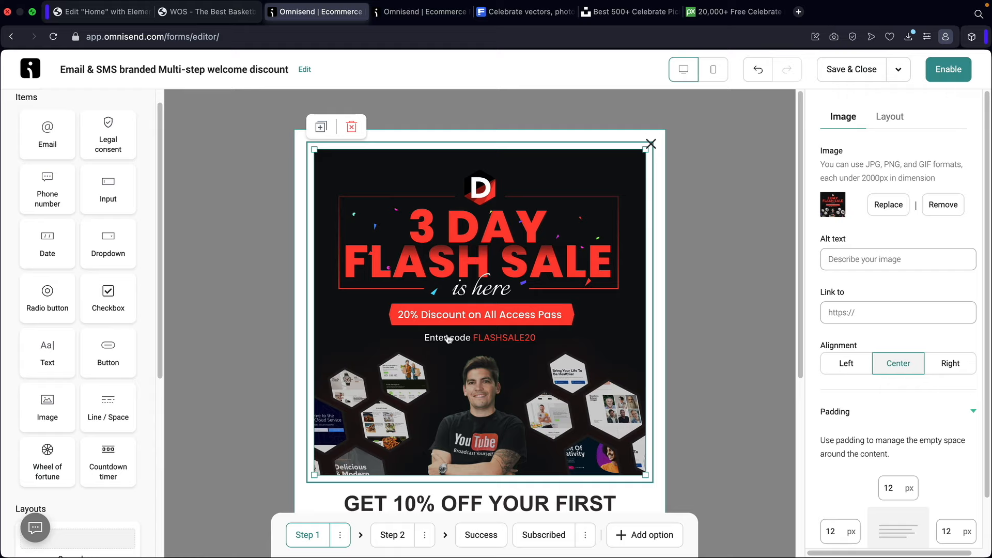
scroll(449, 338, down, 5)
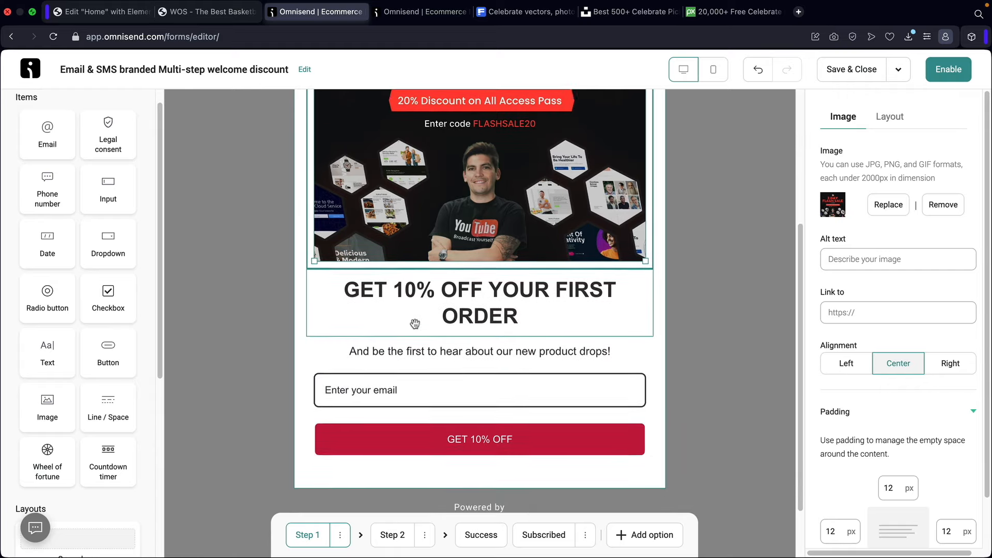
- Change the heading to 'Subscribe For Our Sale', centred and bold
click(472, 273)
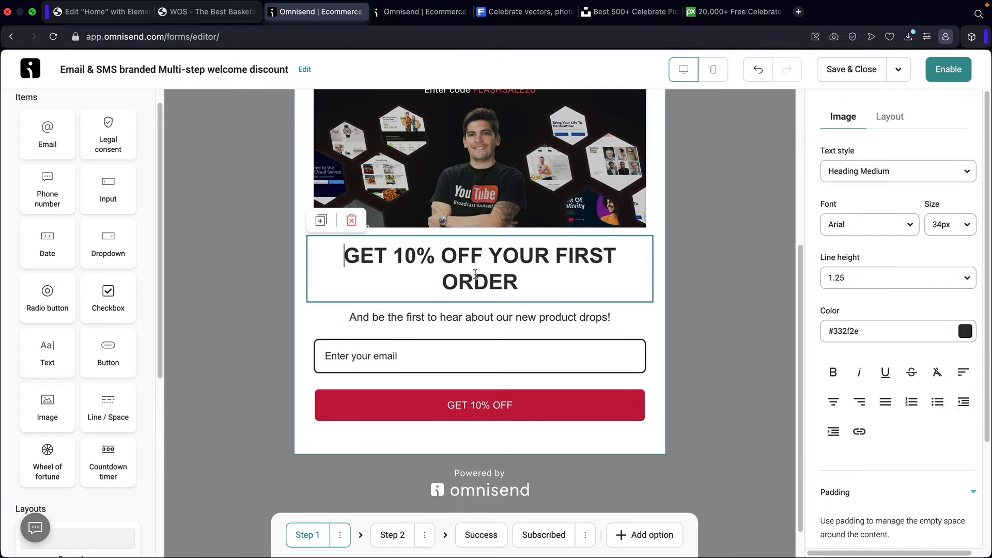
triple_click(475, 275)
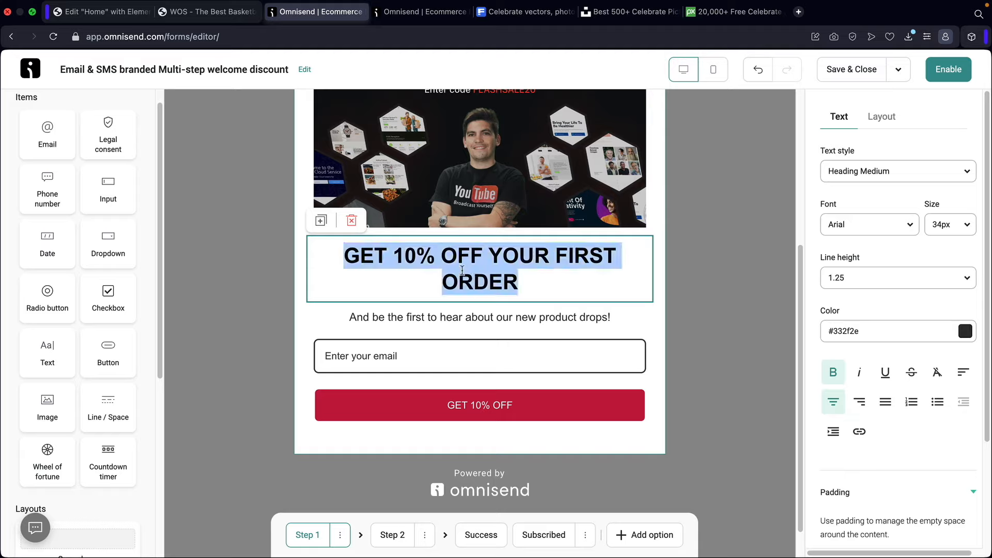
text(Subscribe For)
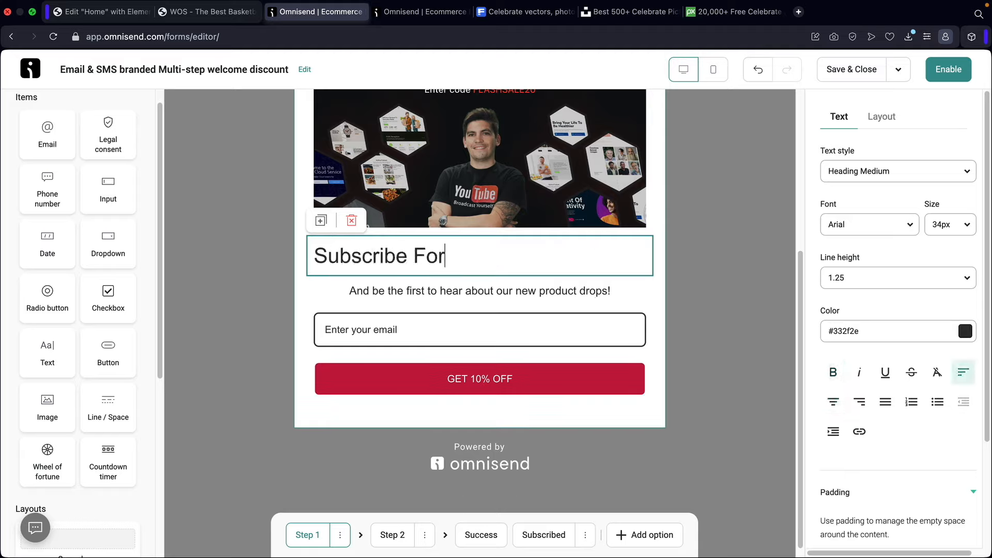
text( Our Sale)
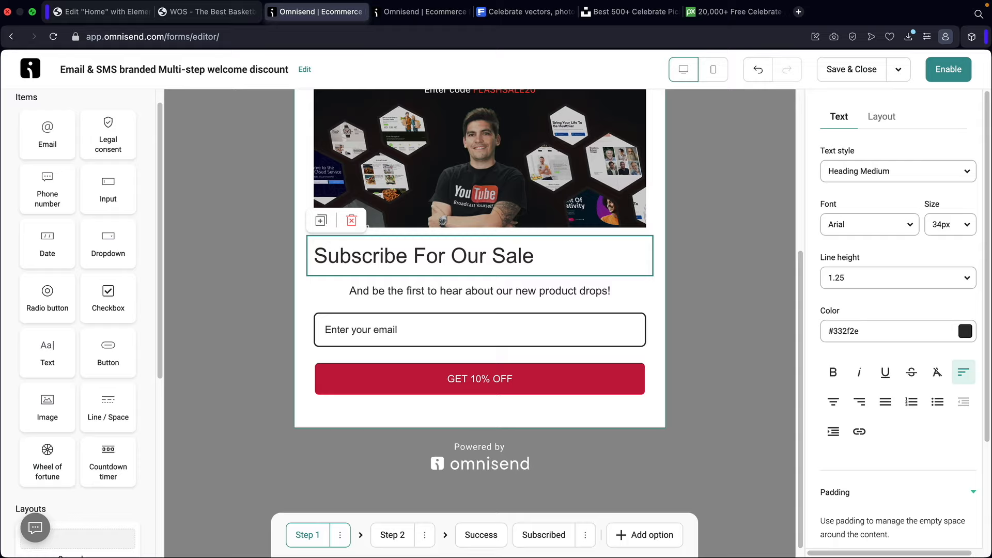
click(833, 402)
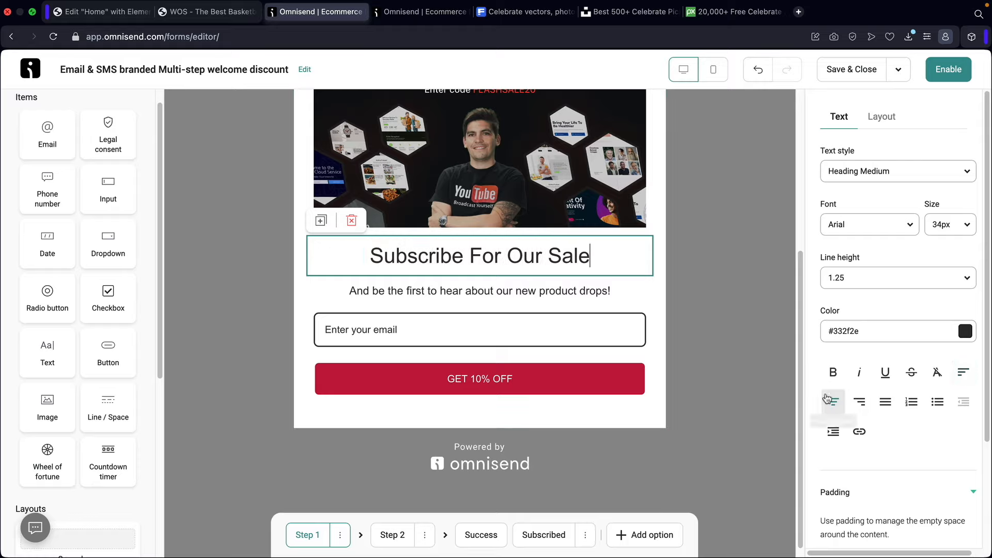
triple_click(577, 256)
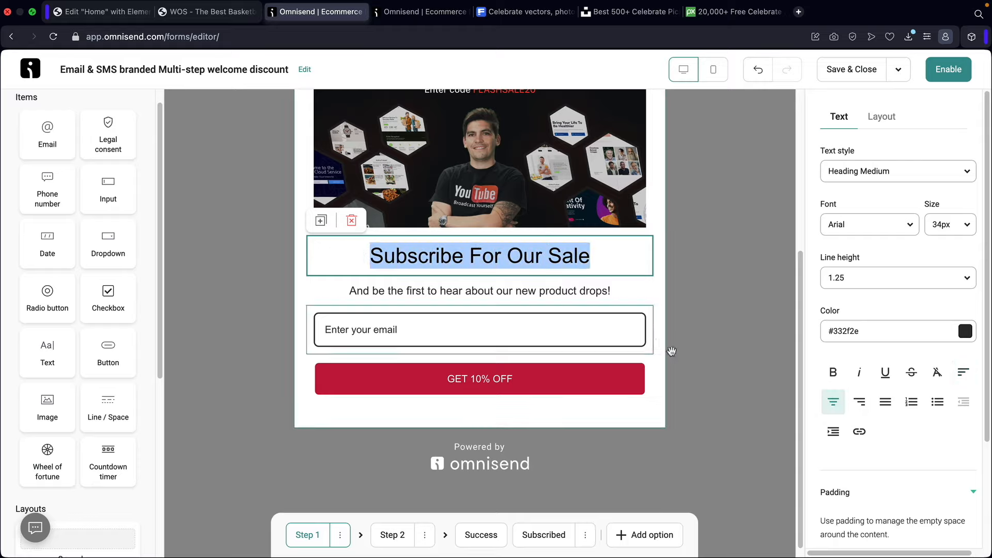
click(833, 373)
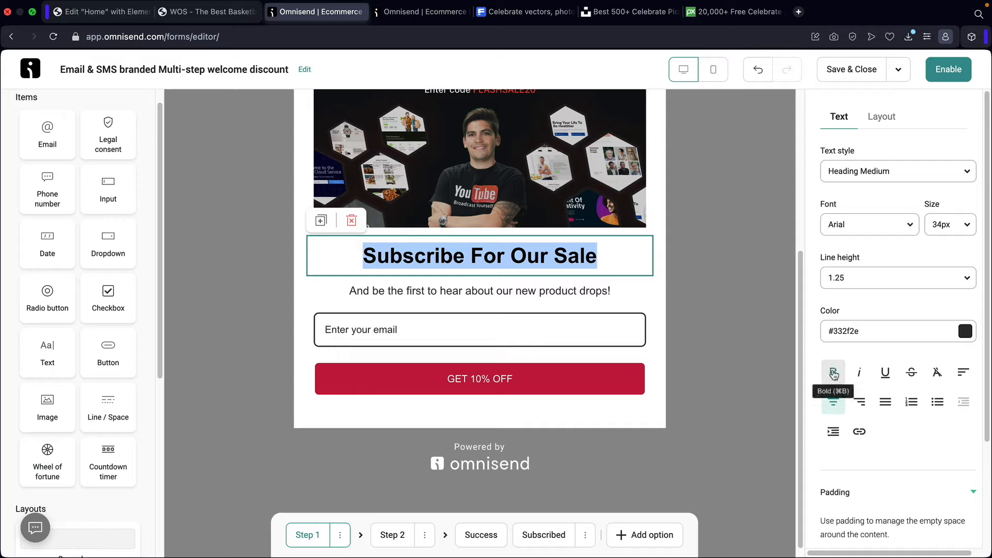
- Set the heading font to Poppins
click(860, 229)
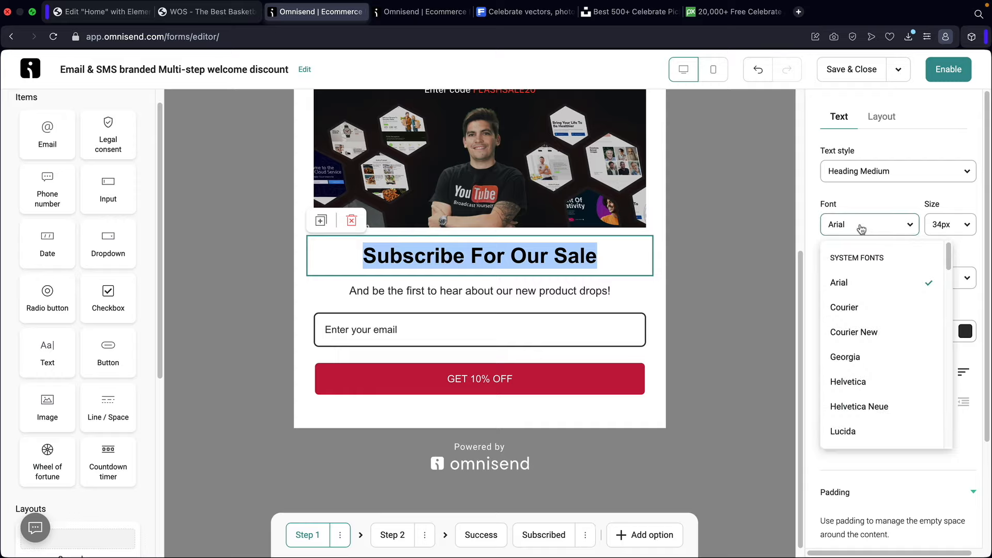
scroll(872, 332, down, 5)
scroll(874, 333, down, 6)
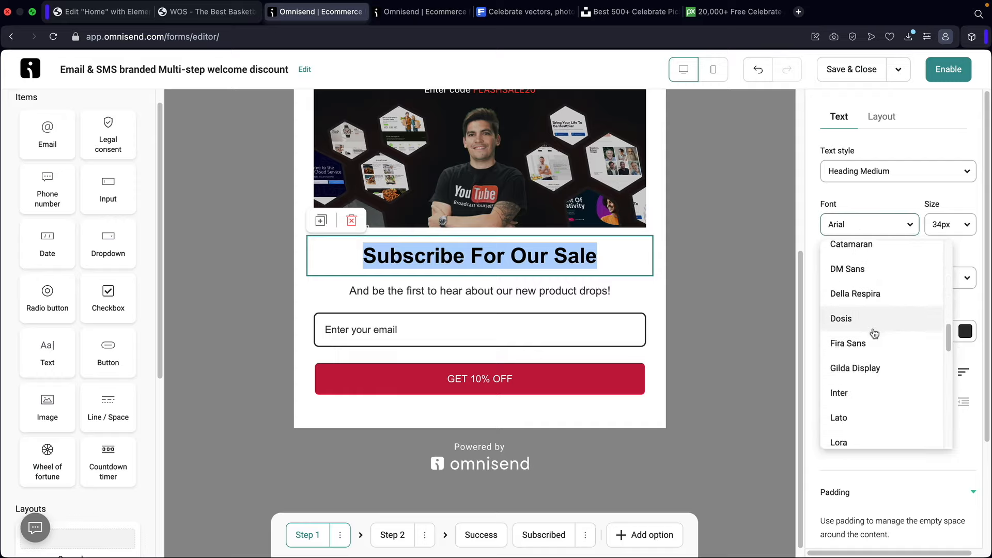
scroll(878, 354, up, 10)
click(872, 233)
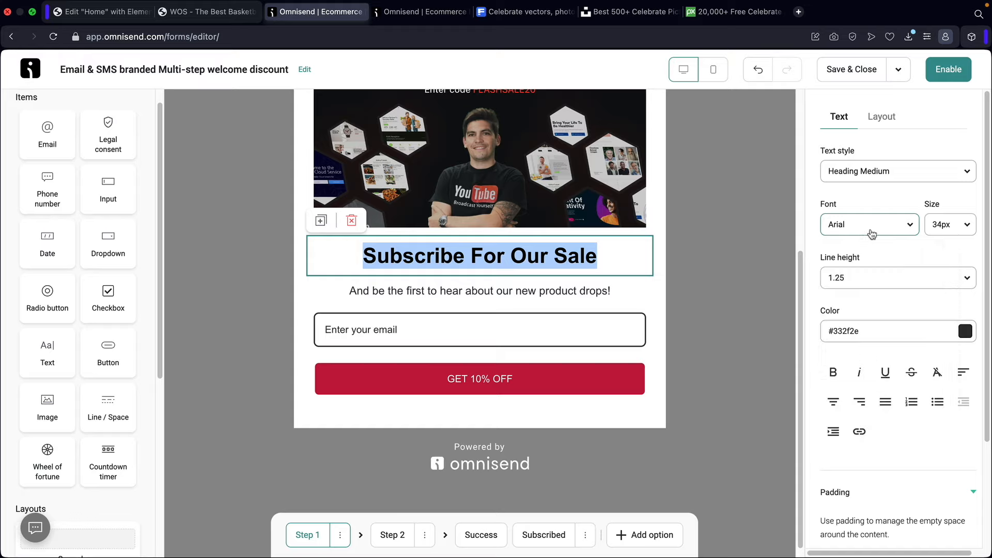
click(872, 234)
scroll(871, 356, down, 10)
scroll(872, 357, down, 5)
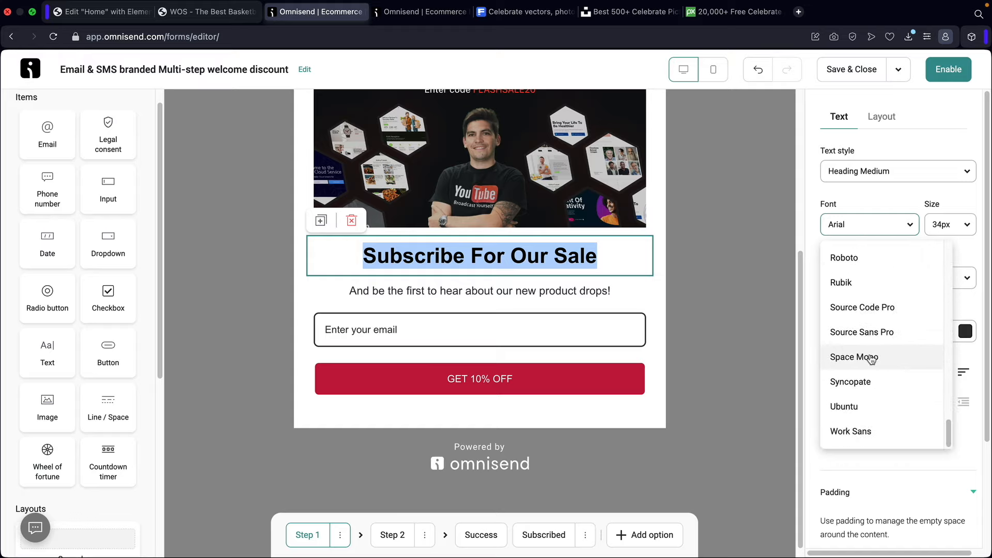
scroll(871, 351, up, 4)
click(866, 288)
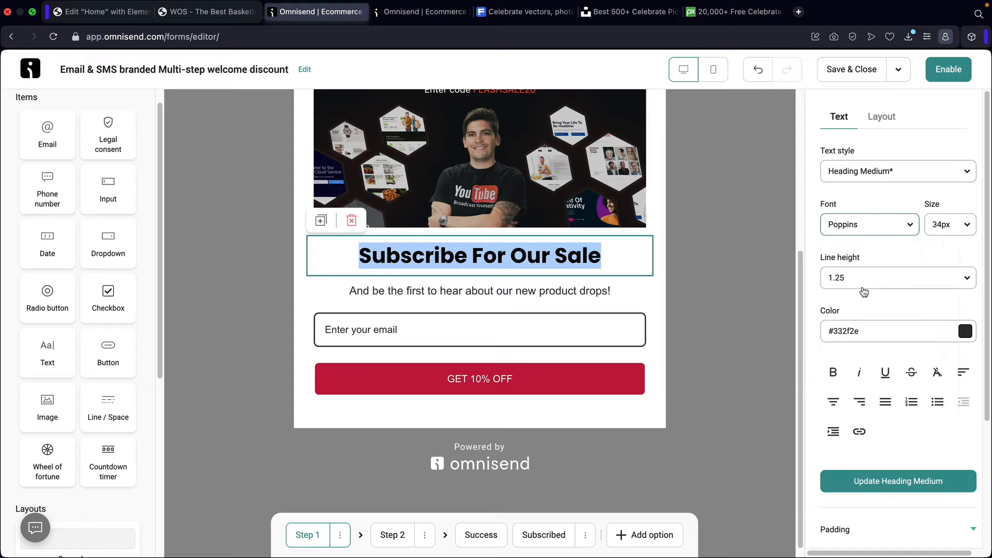
click(600, 293)
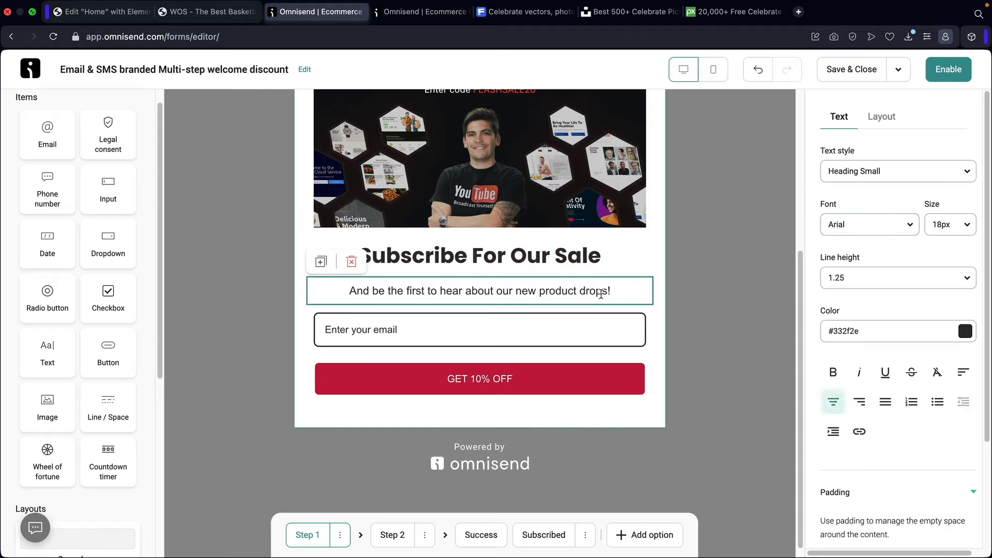
click(600, 262)
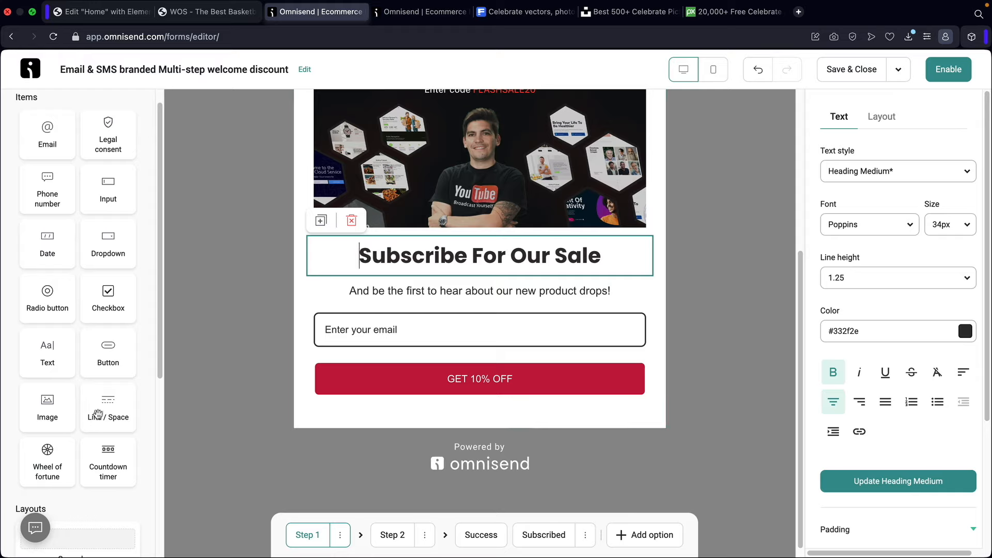
- Insert a divider below the heading and delete the old subtitle text block
drag(98, 413, 403, 283)
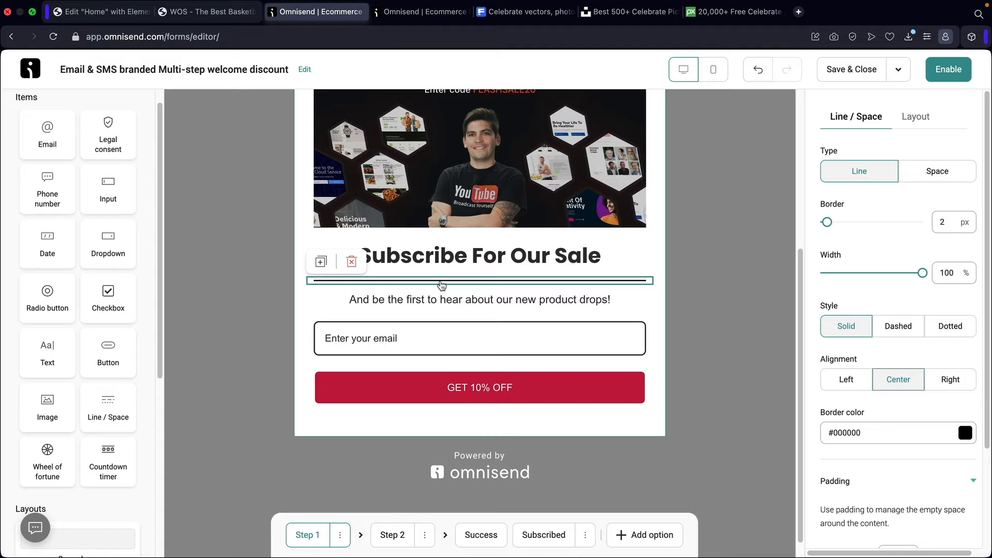
click(441, 301)
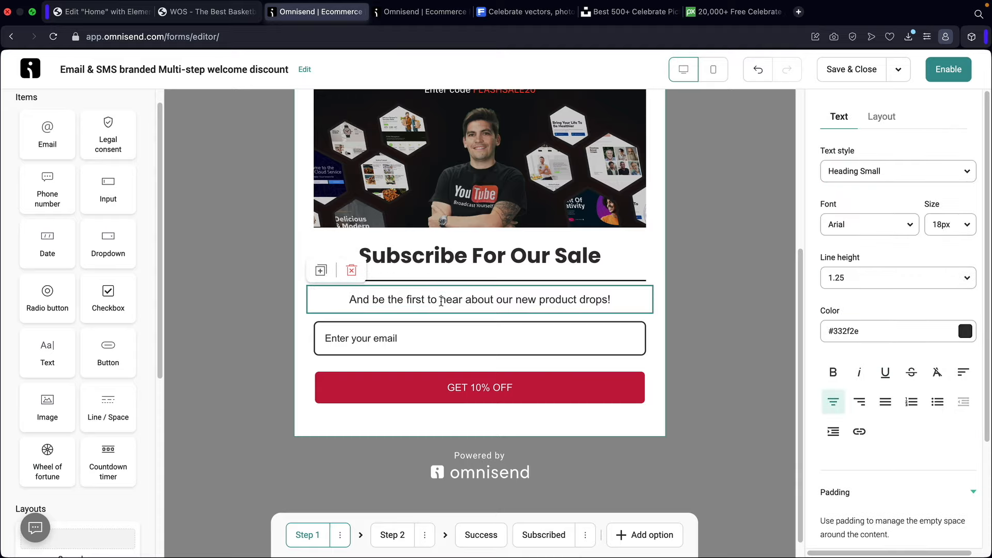
click(352, 271)
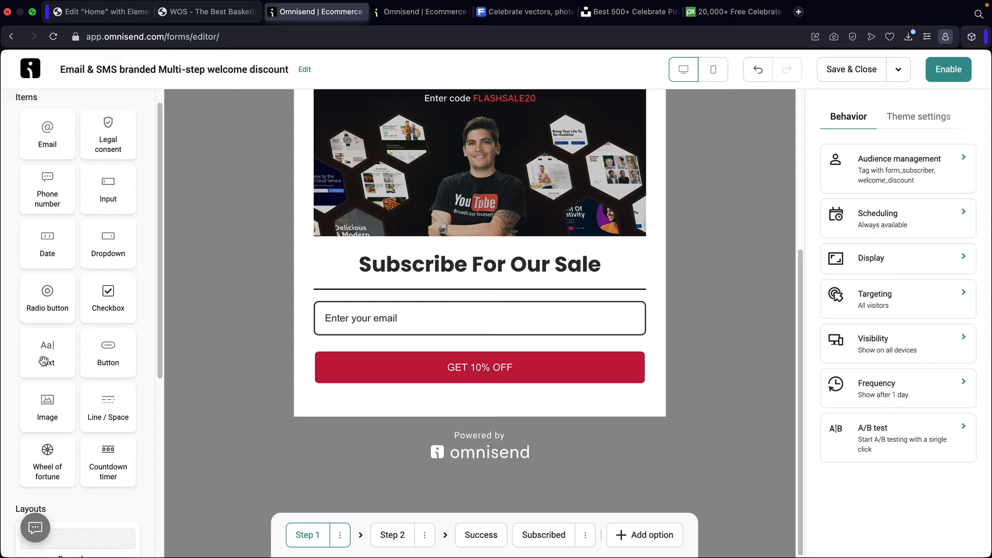
- Add a text block under the heading and paste the 'Hey Party People' 30% off voucher message
drag(47, 359, 395, 291)
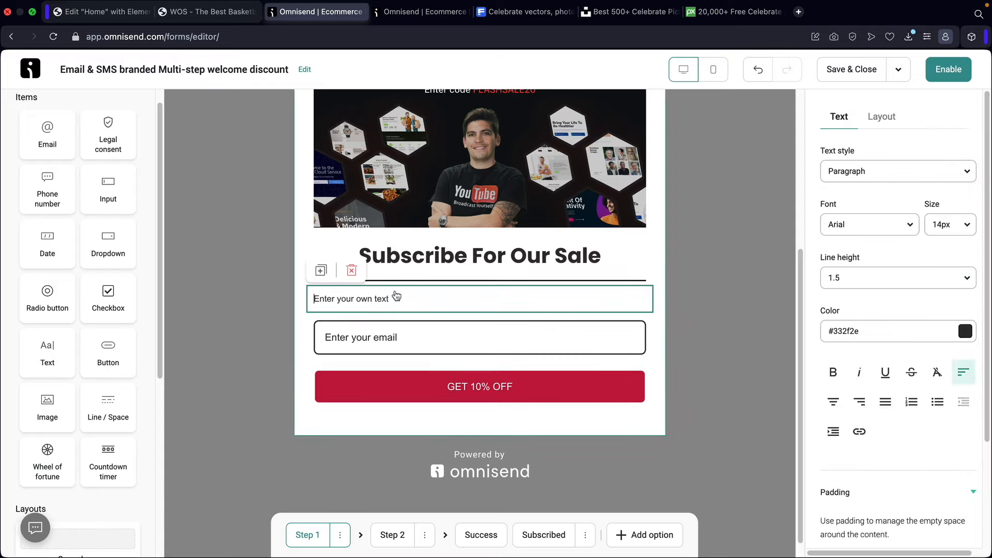
click(397, 293)
double_click(392, 299)
text(Hey Party People, To claim your 30% discount, just enter the voucher code 20FLASH at the checkout.)
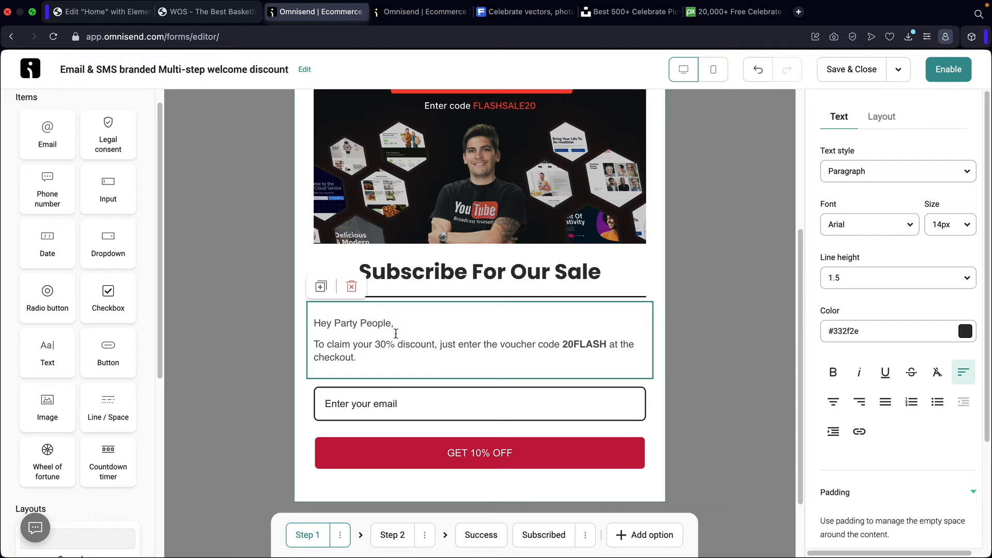
- Check the other form copy's countdown timer settings, then return to the welcome discount form
click(424, 12)
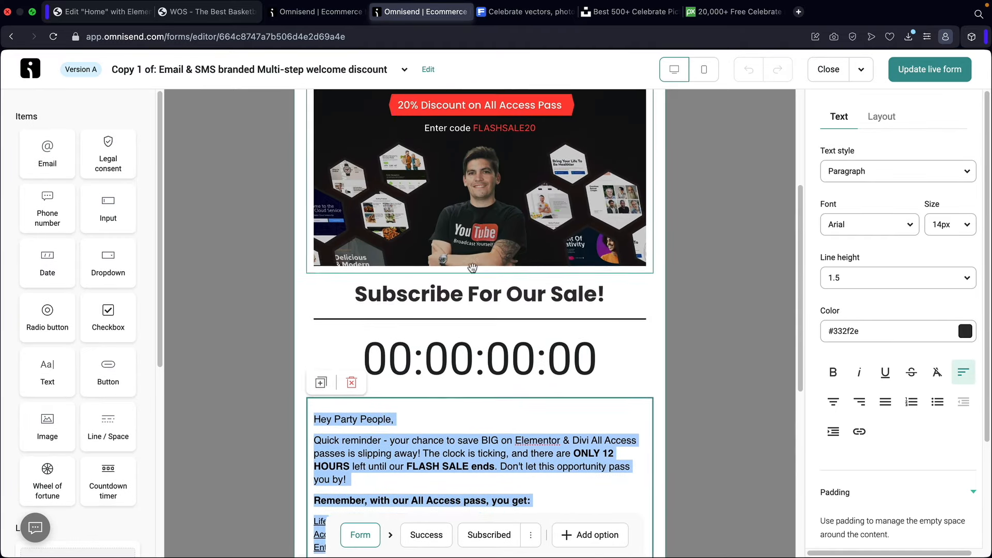
click(443, 356)
scroll(436, 320, down, 2)
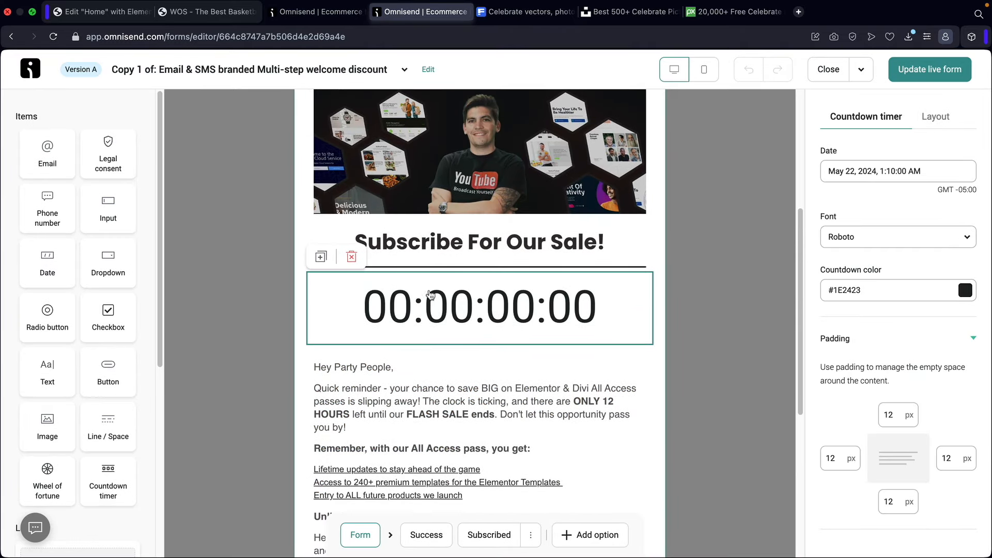
click(316, 11)
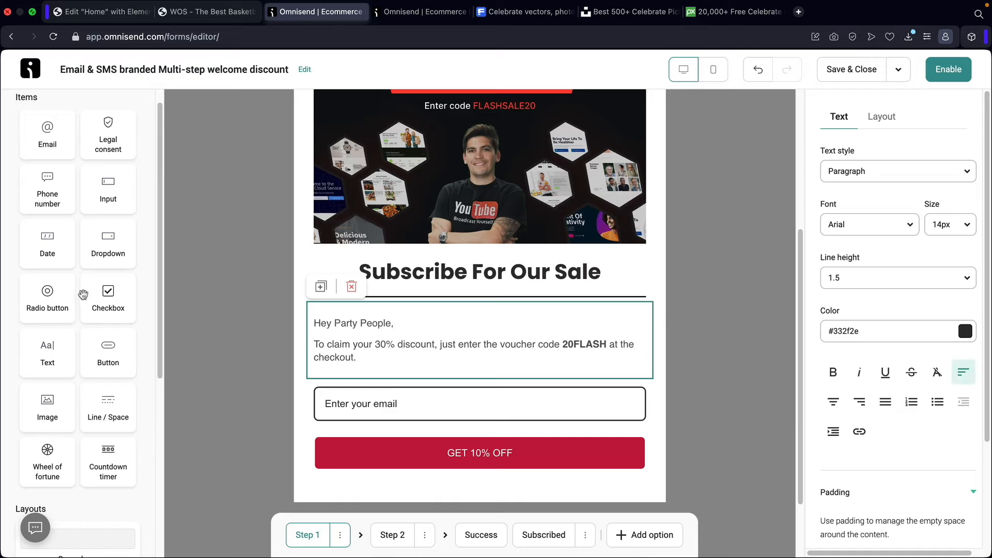
scroll(93, 302, up, 1)
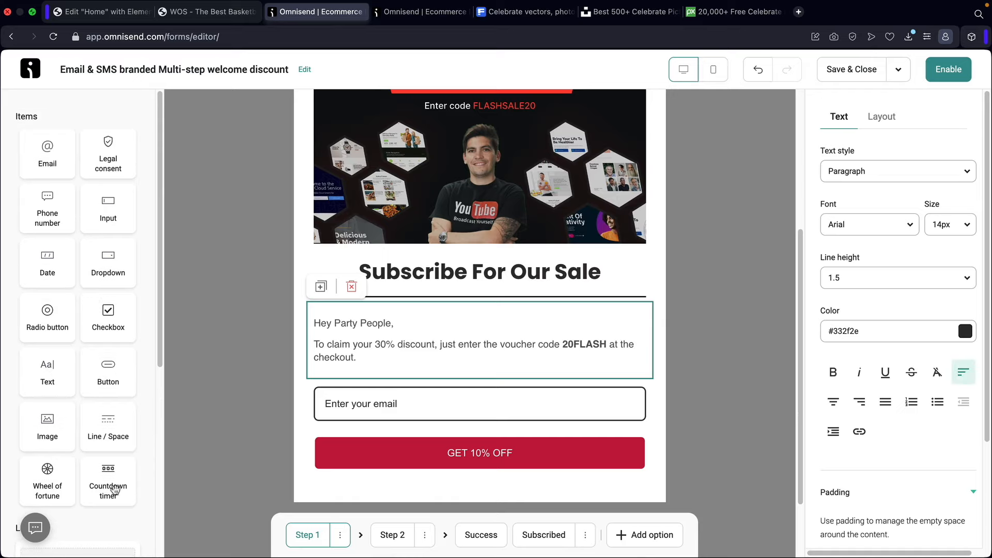
- Add a countdown timer below the heading ending May 29, 2024 at 5:12 AM
drag(115, 489, 433, 317)
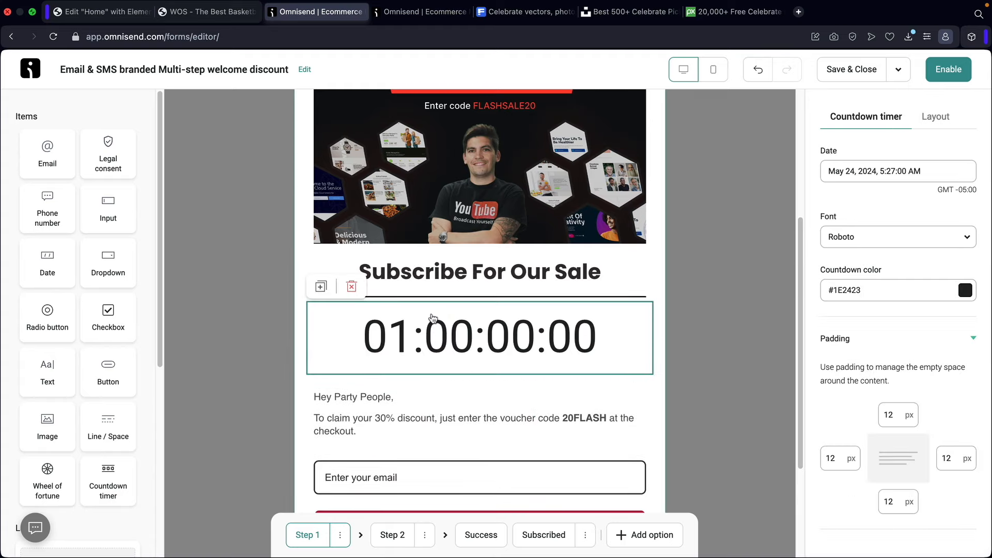
scroll(434, 313, down, 2)
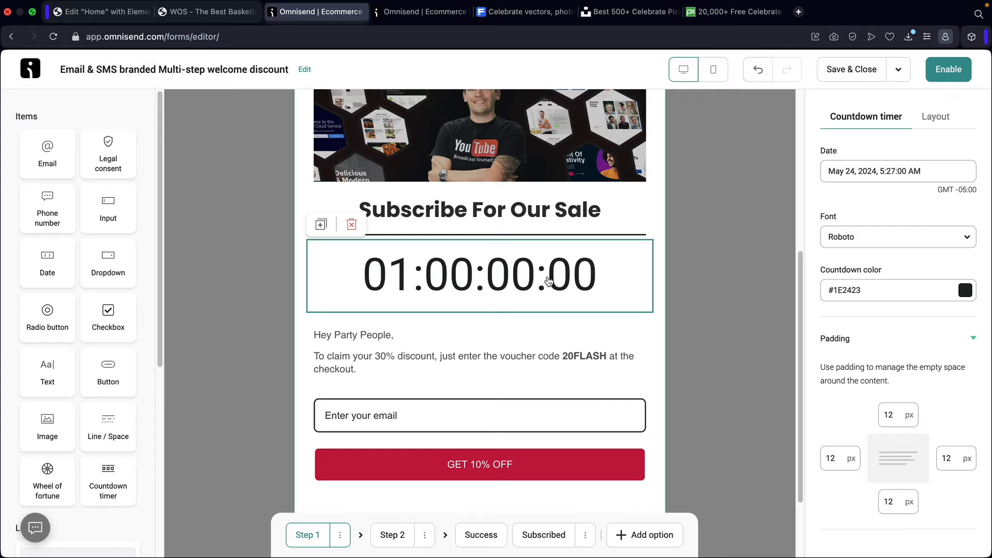
click(853, 173)
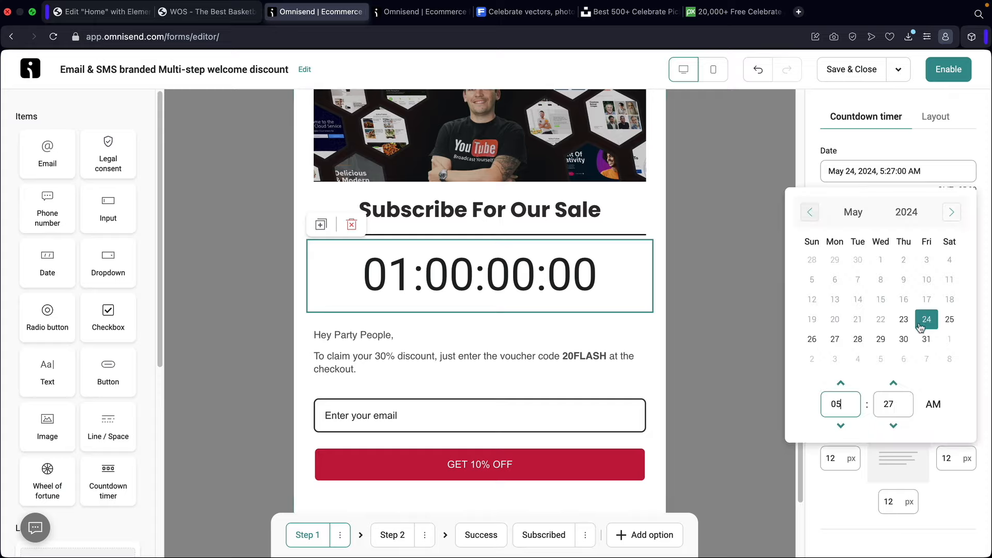
click(881, 339)
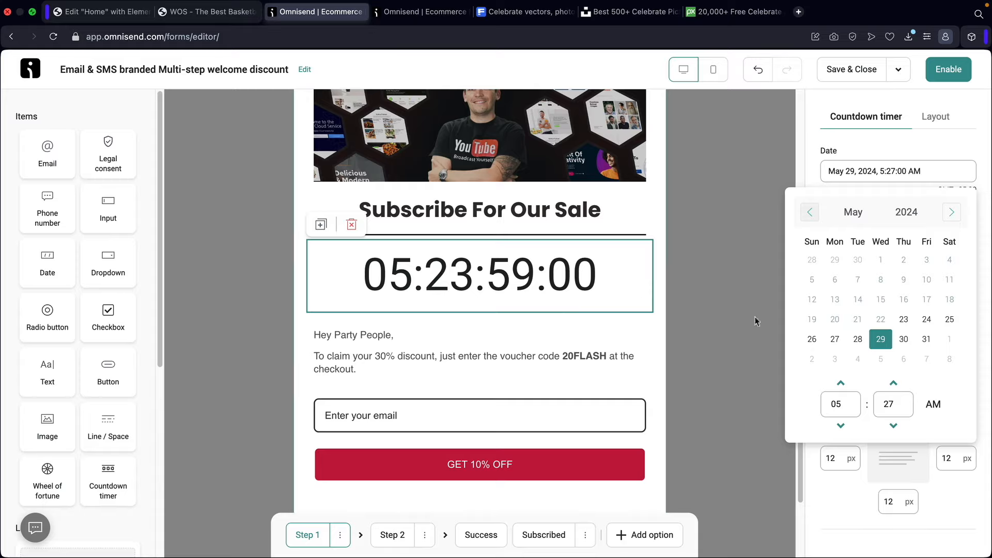
click(892, 384)
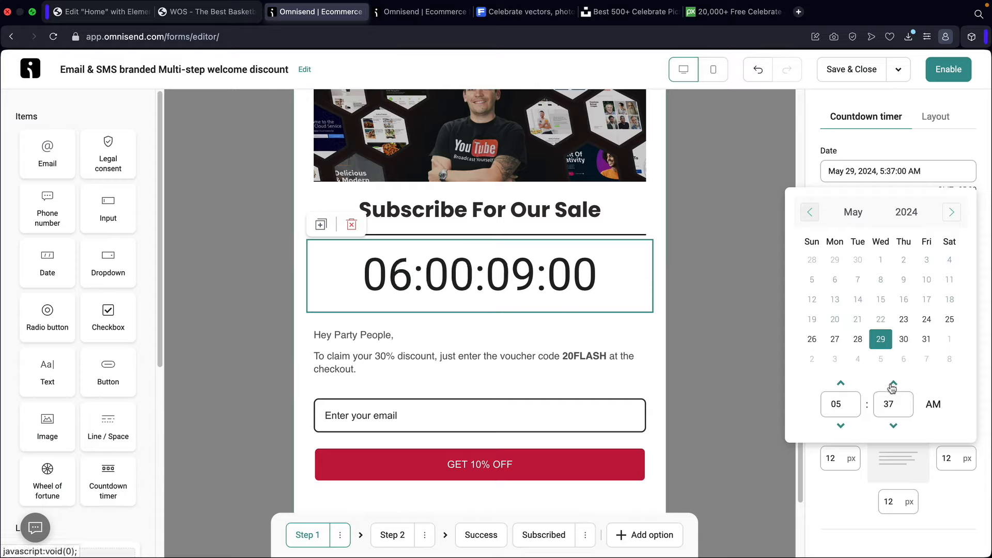
click(893, 425)
click(893, 425)
click(893, 425)
click(893, 425)
click(894, 426)
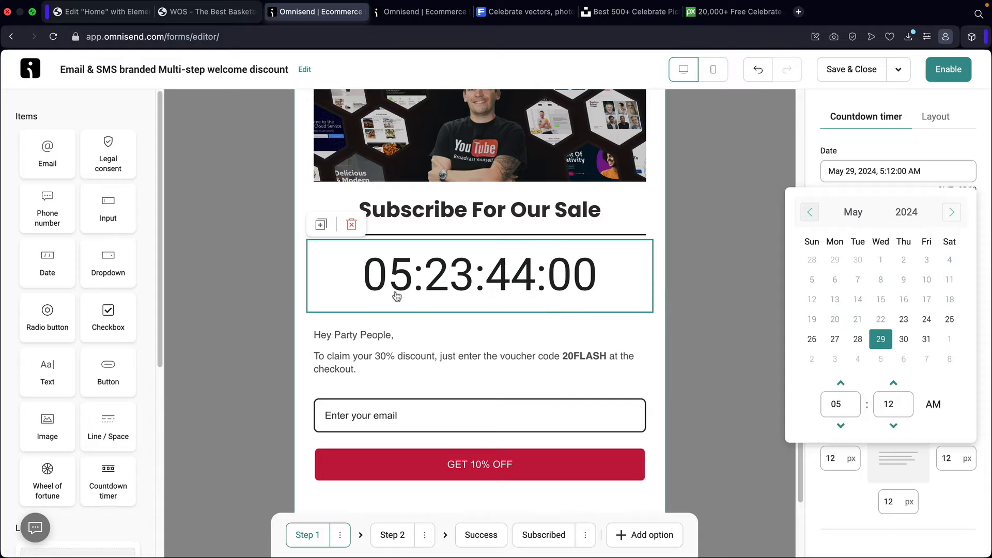
- Select the discount message, close the leftover date picker and add a button below the message
click(505, 356)
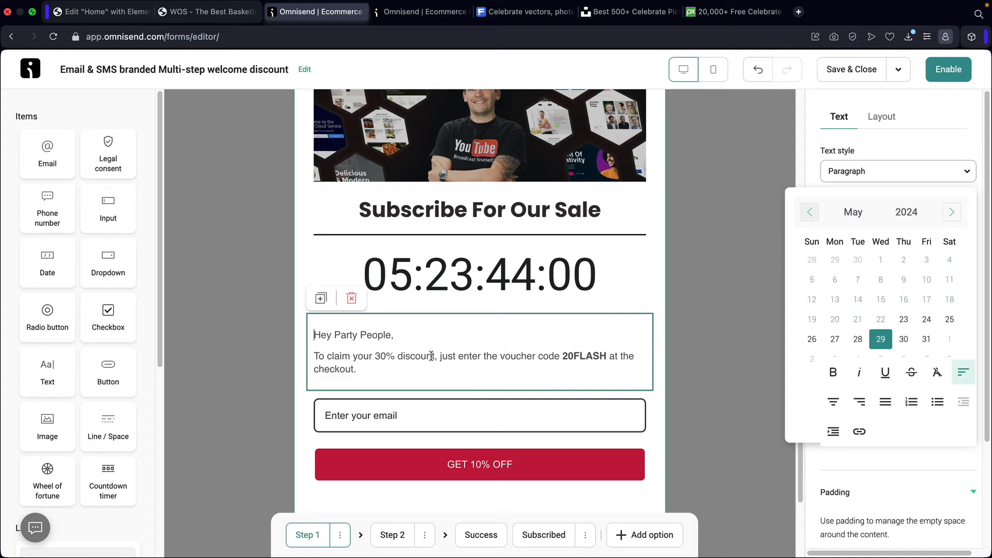
scroll(431, 357, down, 2)
click(144, 375)
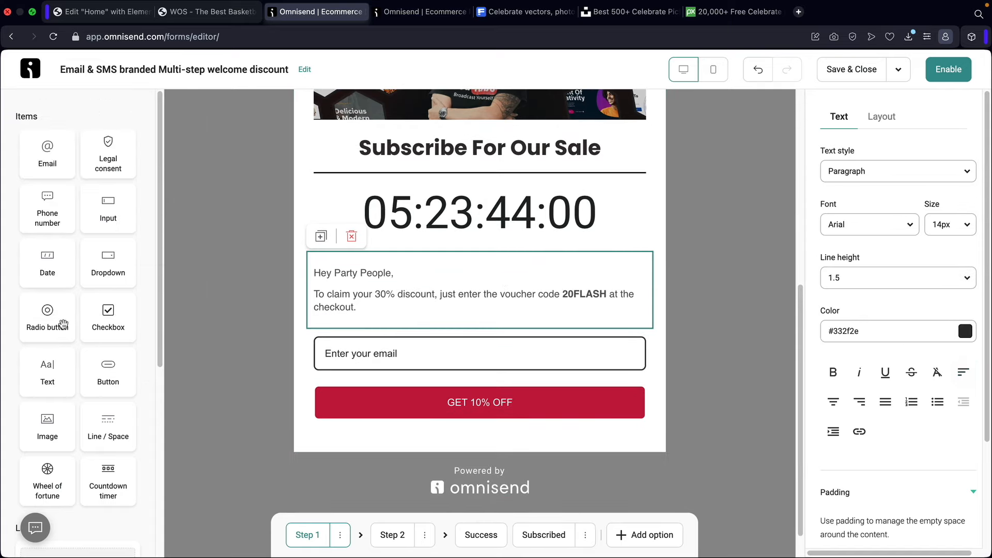
drag(95, 374, 377, 304)
- Delete the extra Submit button and change the email placeholder to 'Enter For A Deal!'
click(475, 341)
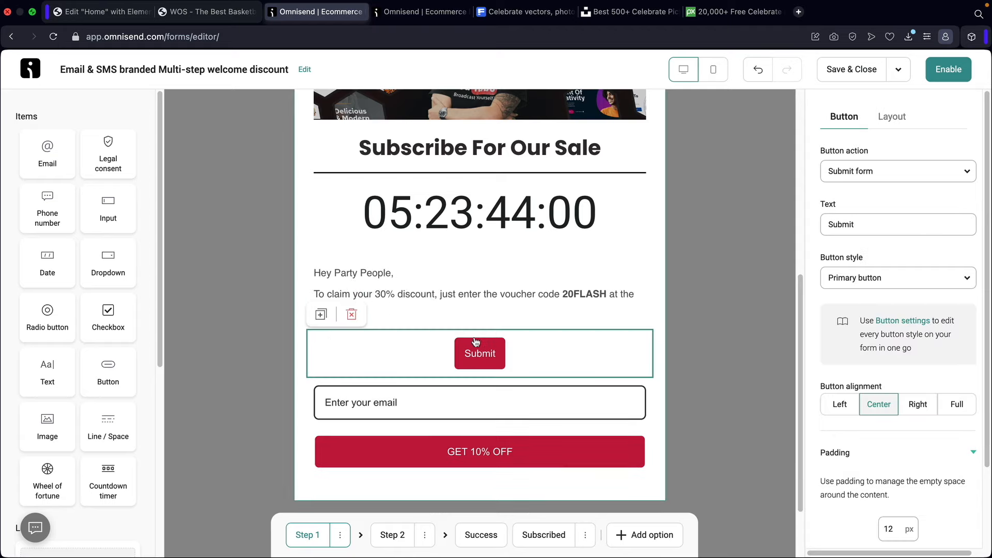
click(351, 314)
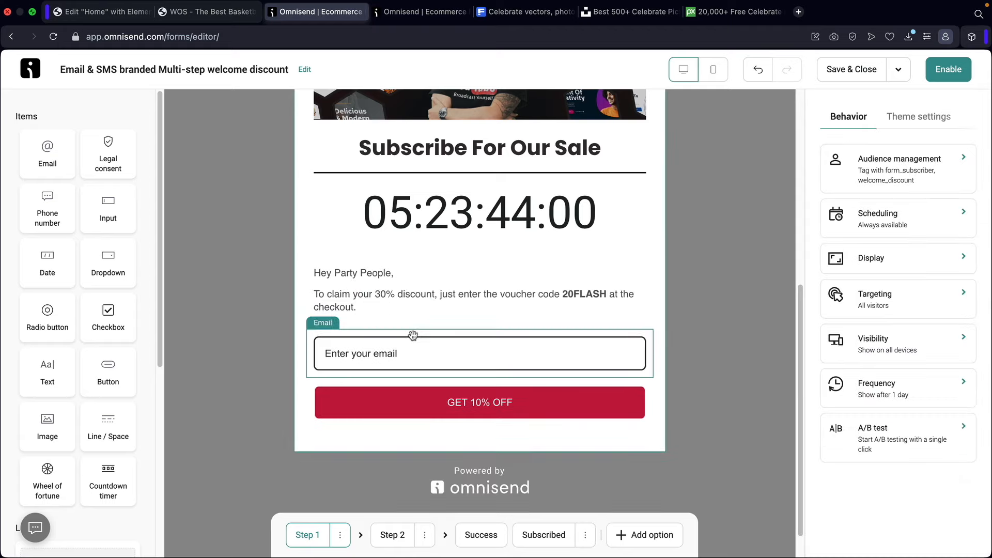
click(388, 356)
drag(904, 171, 758, 178)
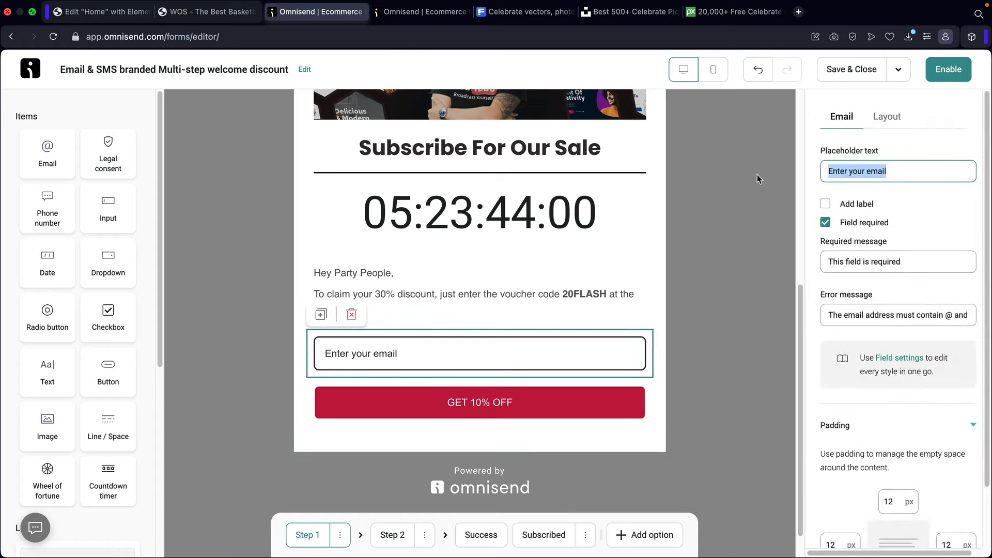
text(Enter For)
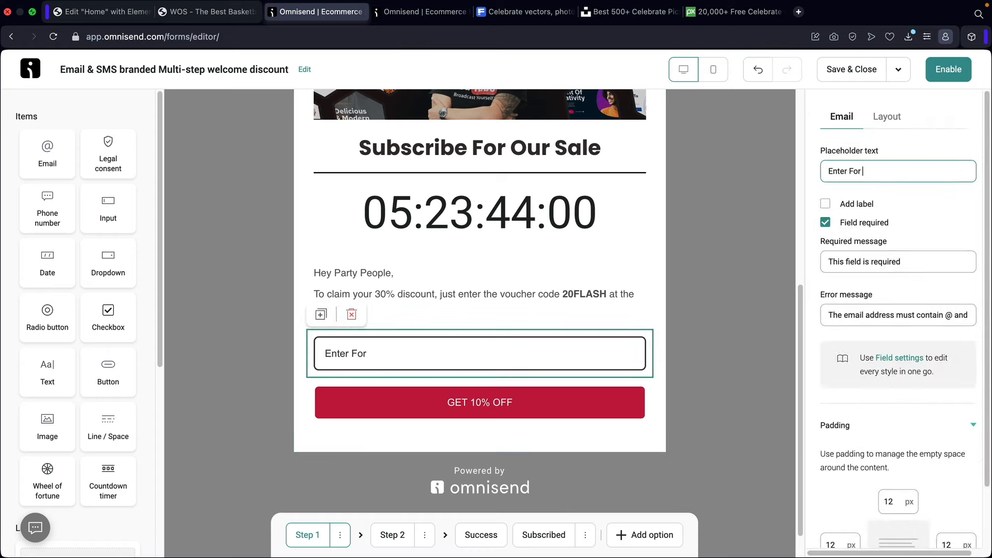
text( A Deal!)
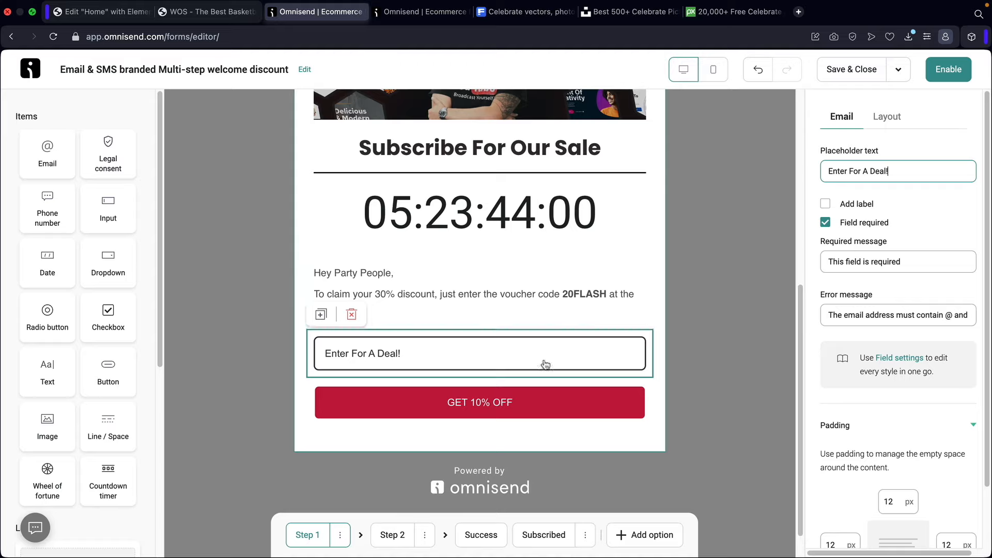
- Relabel the GET 10% OFF button to 'Get Your Exclusive Deal'
click(491, 411)
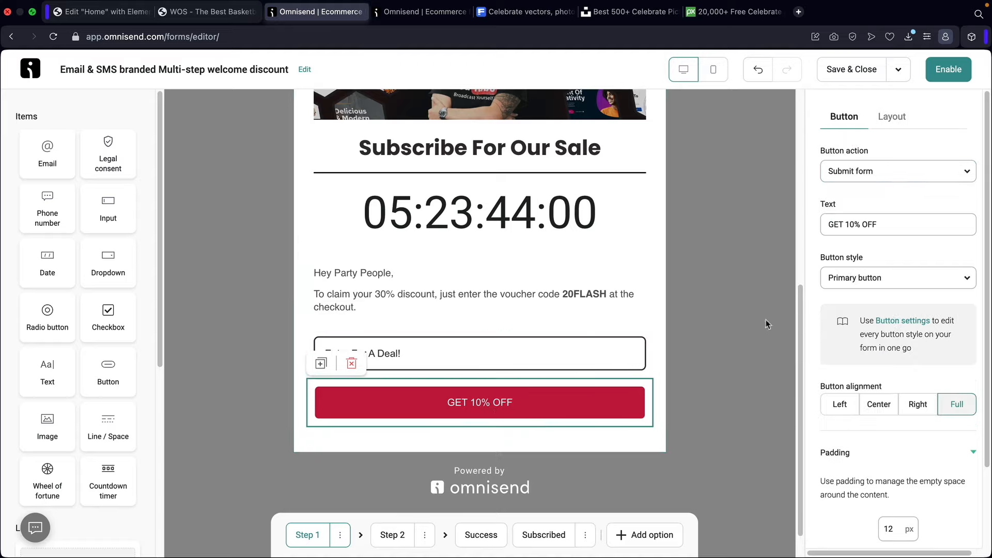
drag(907, 225, 770, 228)
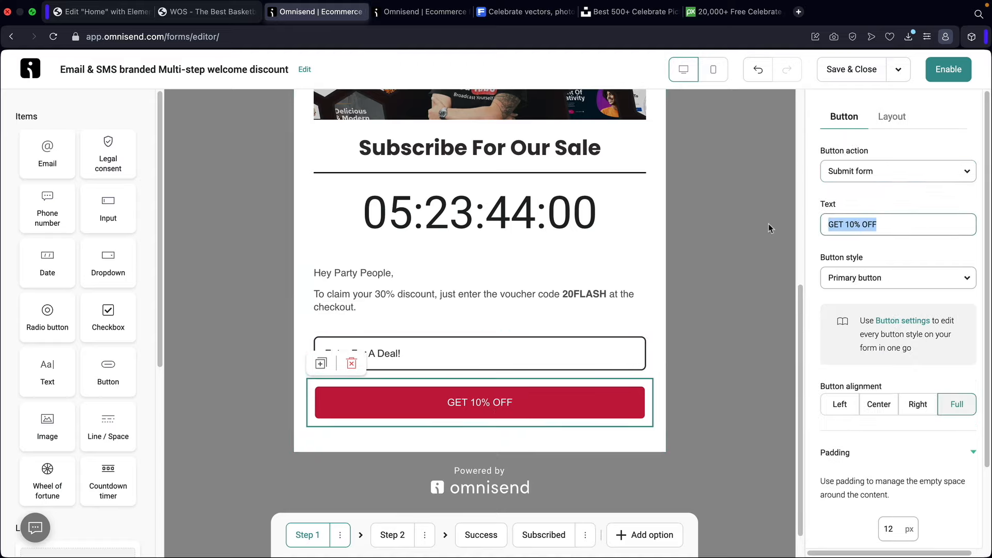
text(Get Your Exclusive Deal)
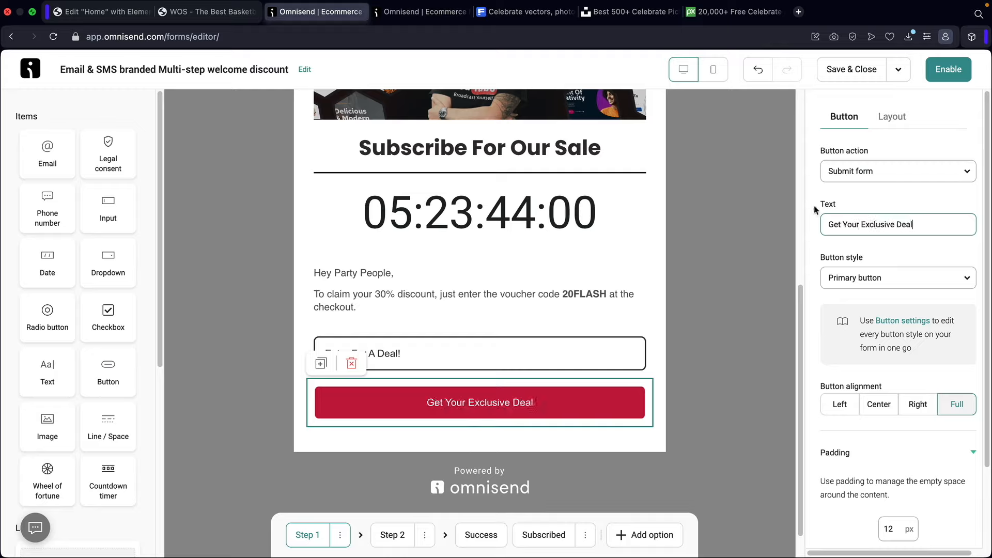
- Set the button's action to Go to next step instead of a web link
click(856, 173)
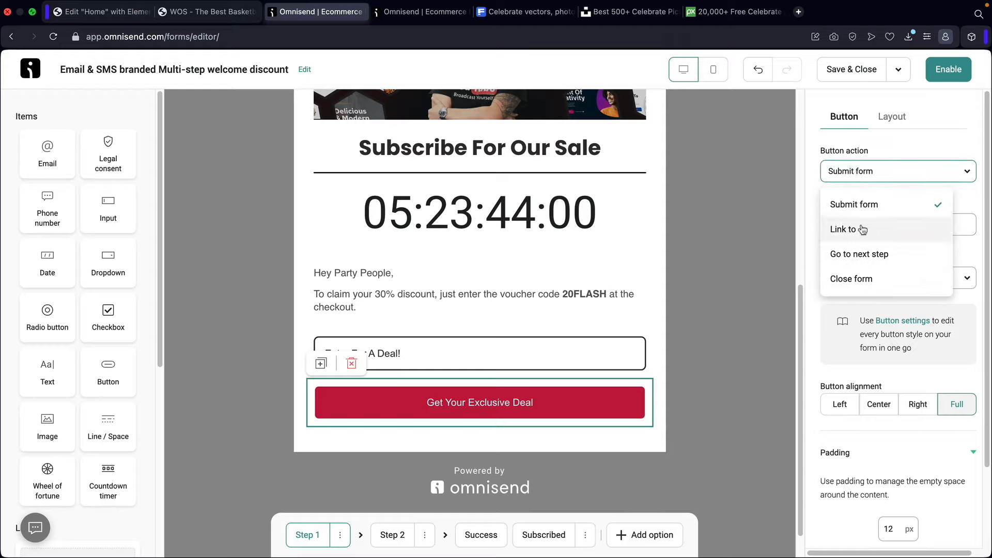
click(862, 234)
click(891, 277)
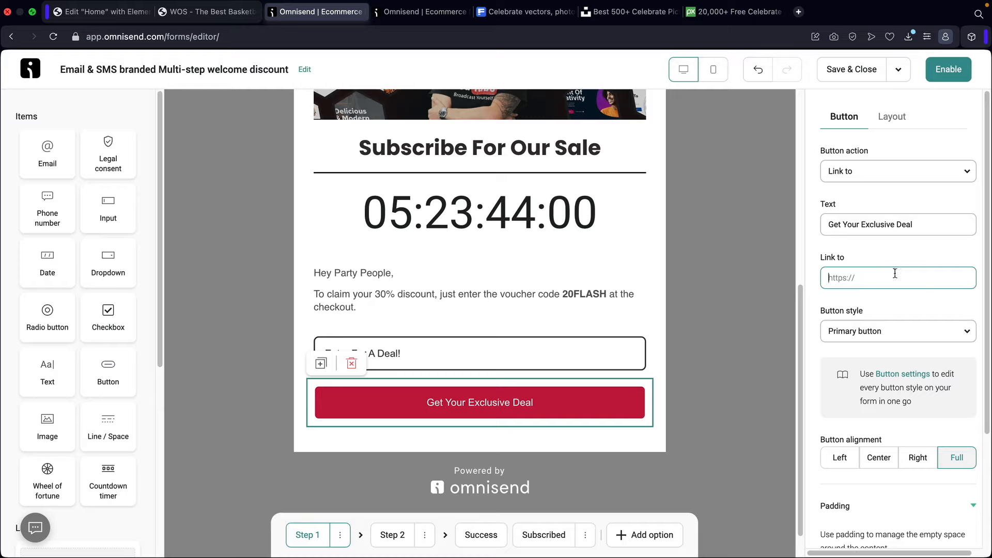
click(875, 176)
click(862, 254)
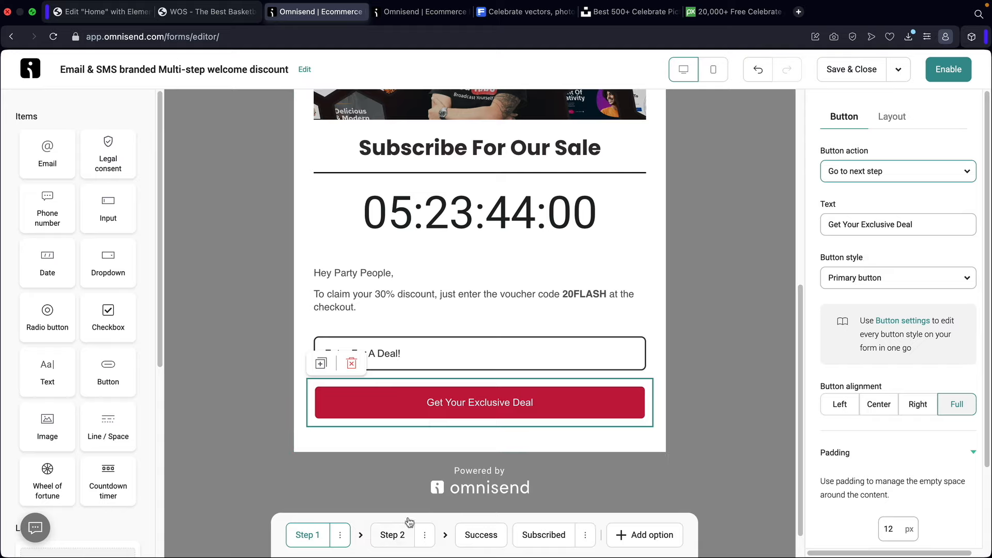
- Review the Step 2 VIP Club phone form, then delete Step 2
scroll(513, 357, up, 2)
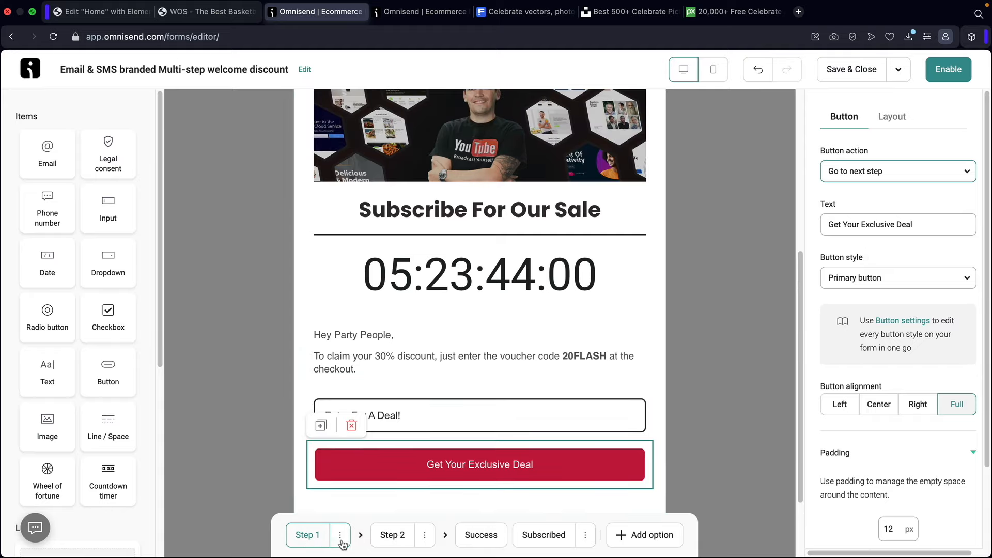
click(393, 536)
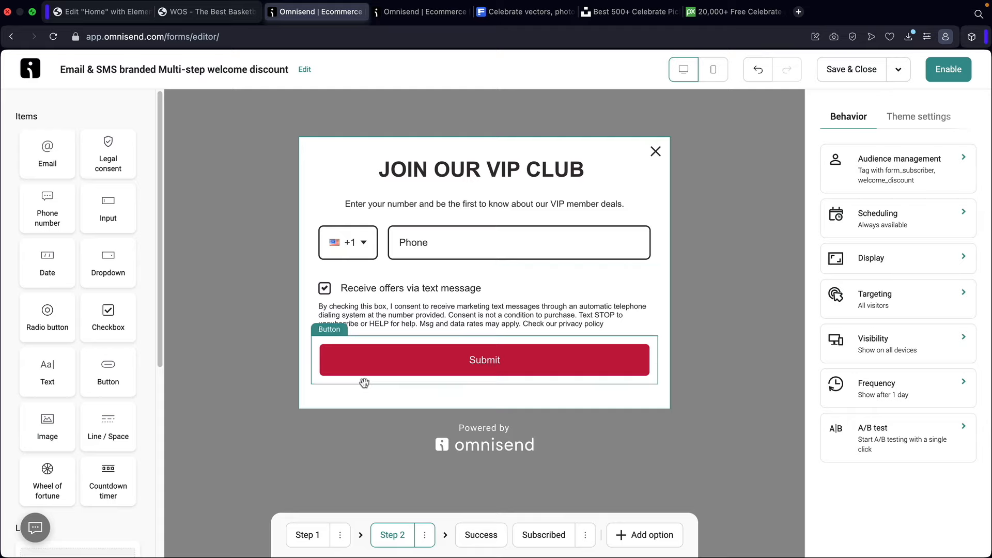
click(305, 535)
scroll(472, 380, down, 4)
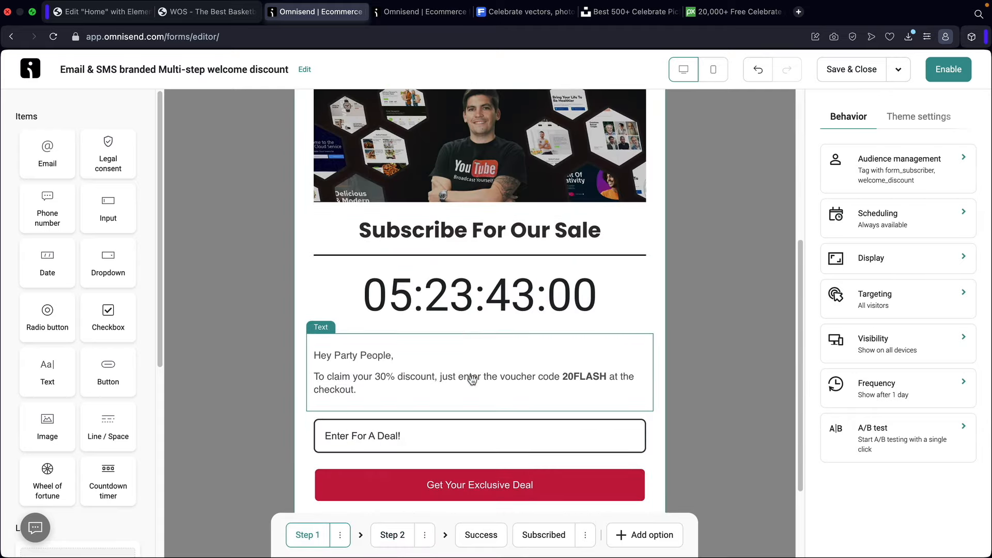
click(394, 537)
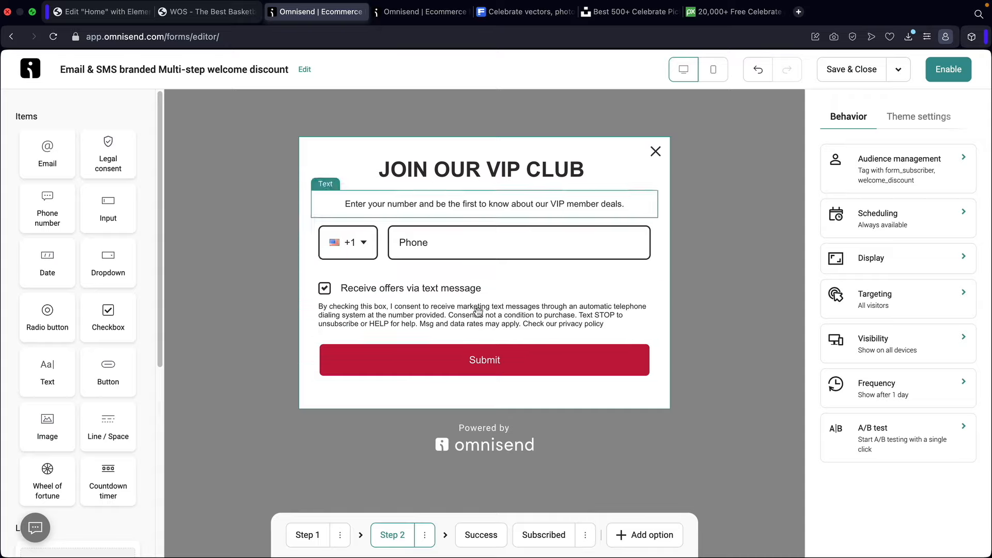
click(425, 538)
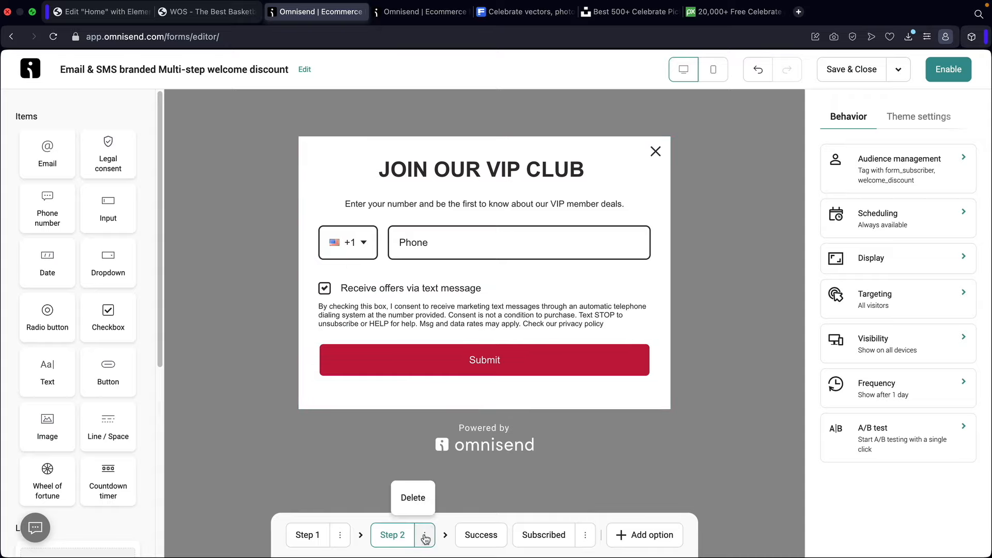
click(412, 498)
- Set the Get Your Exclusive Deal button's action to Submit form
scroll(512, 408, down, 10)
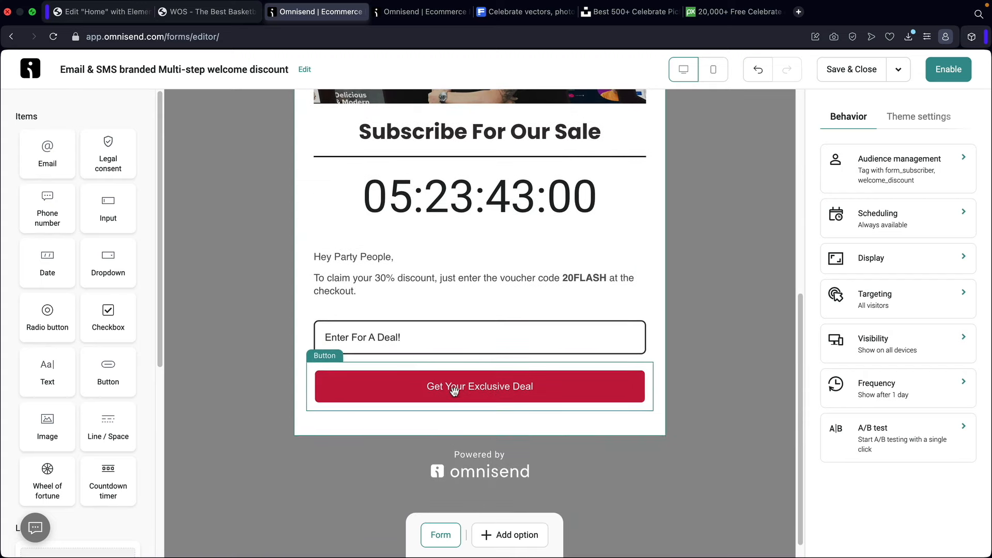
click(454, 391)
click(884, 176)
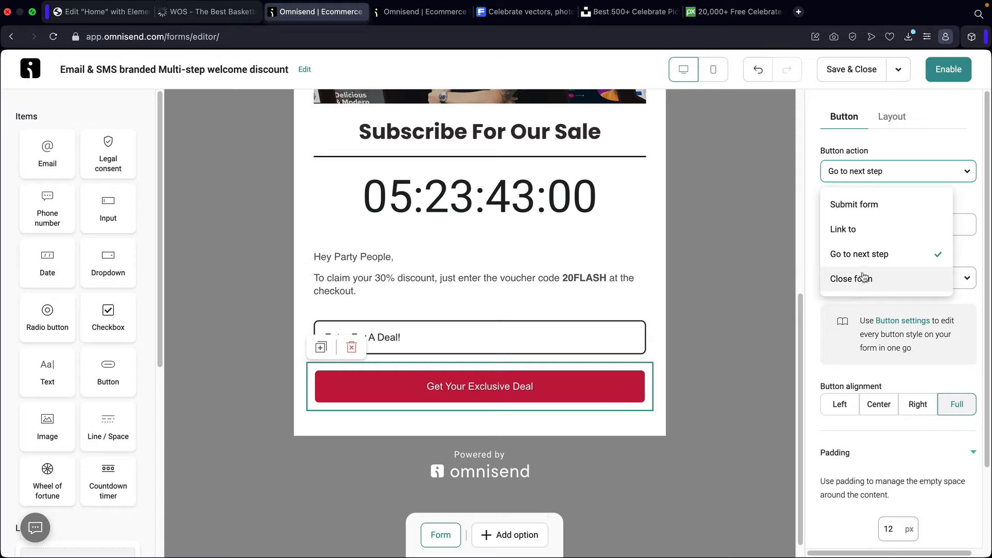
click(855, 206)
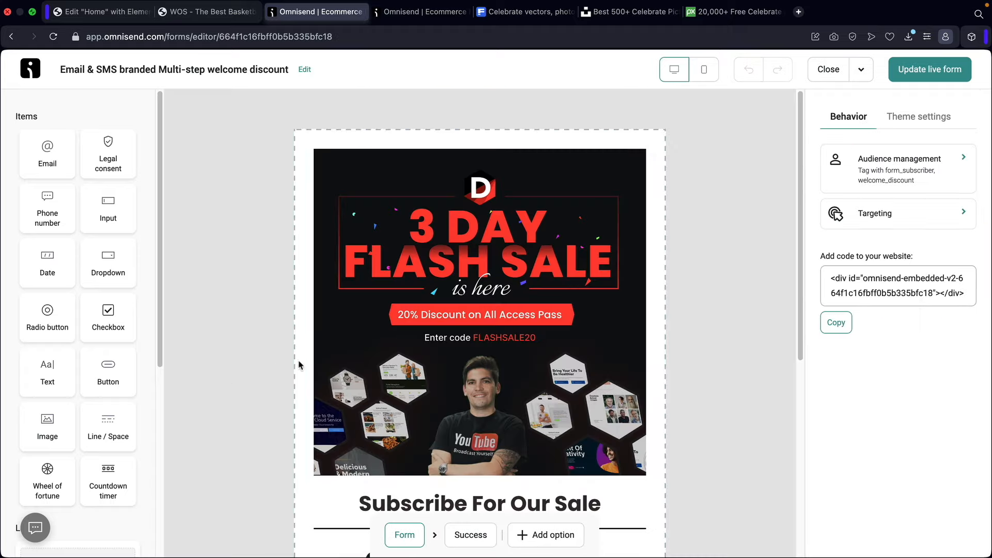
scroll(304, 366, down, 4)
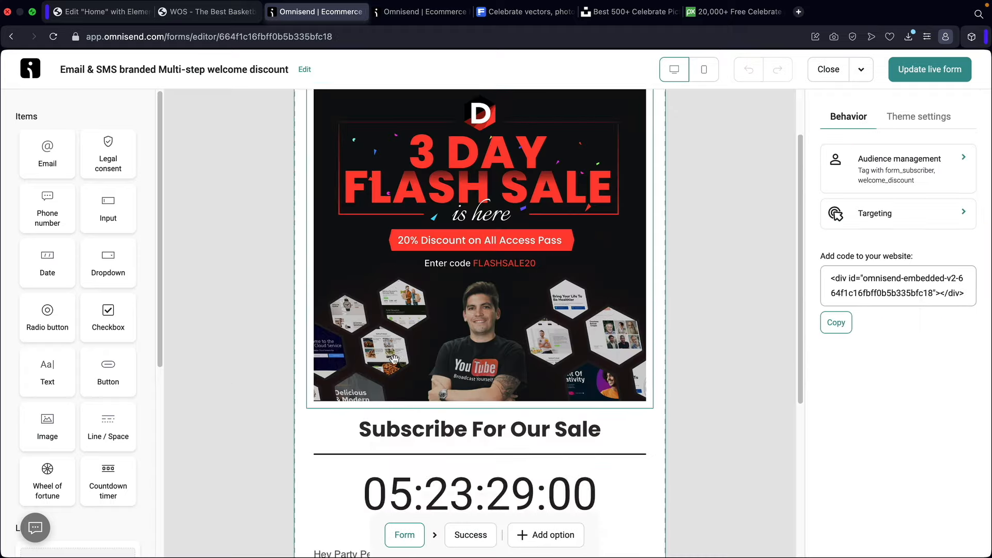
- Place a wheel of fortune under the heading and open its slice setup
scroll(379, 366, down, 2)
drag(47, 475, 449, 306)
scroll(458, 307, down, 3)
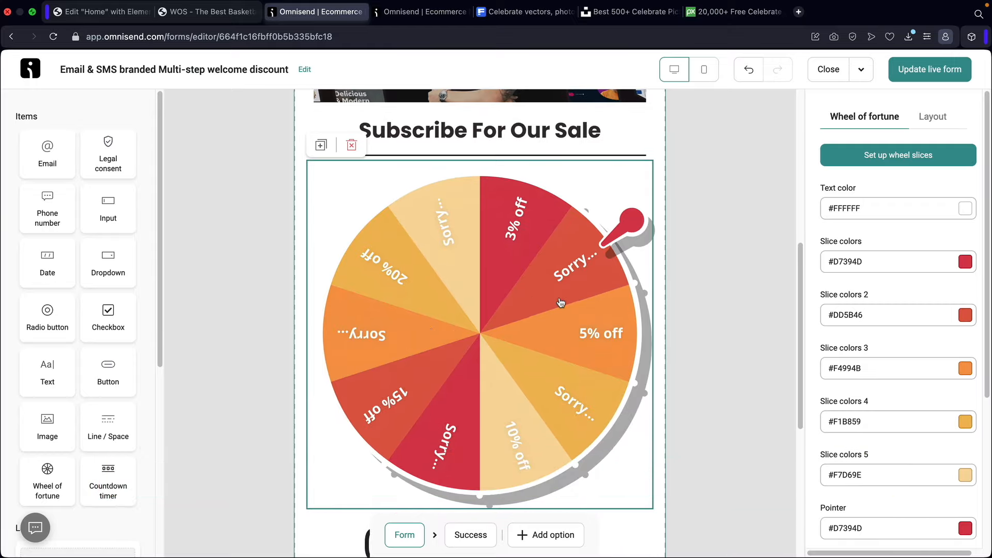
click(872, 160)
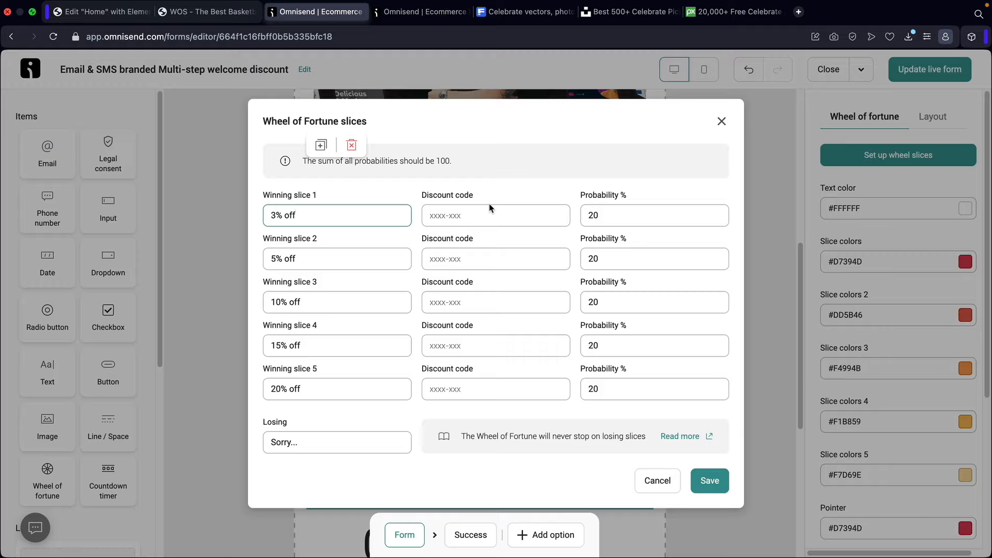
- Enter discount codes for the first three wheel slices (wo, woo10, woo)
click(480, 216)
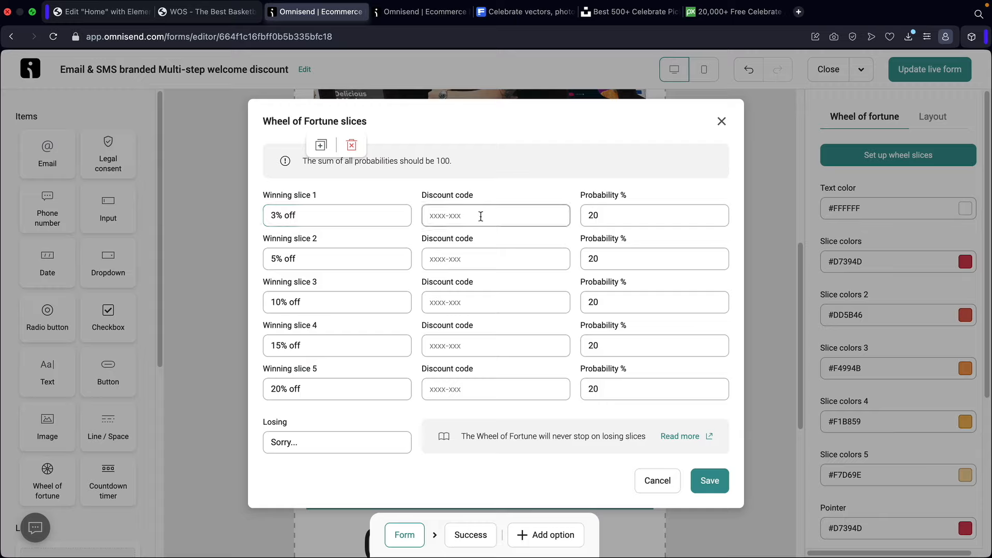
text(wo)
key(Tab)
key(Tab)
key(Tab)
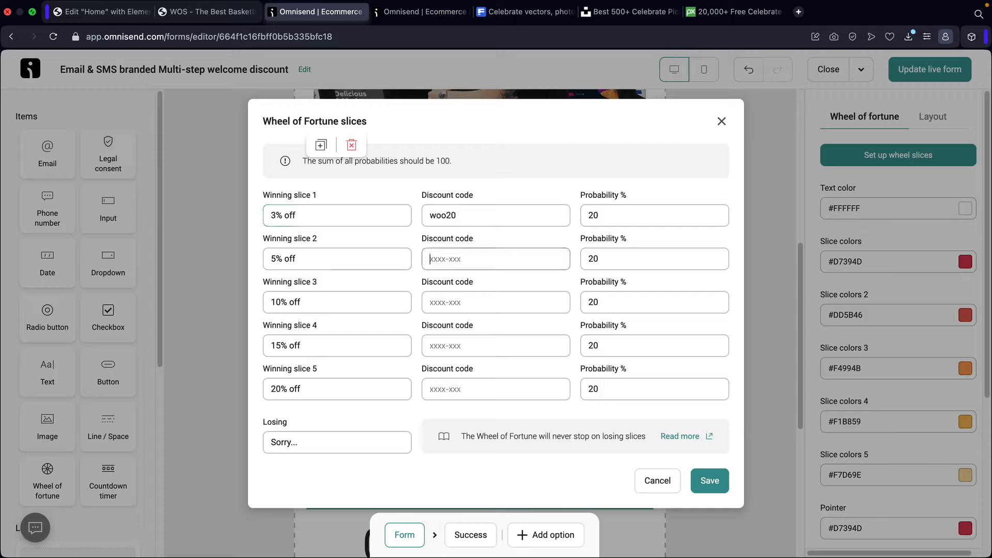
text(woo10)
key(Tab)
key(Tab)
key(Tab)
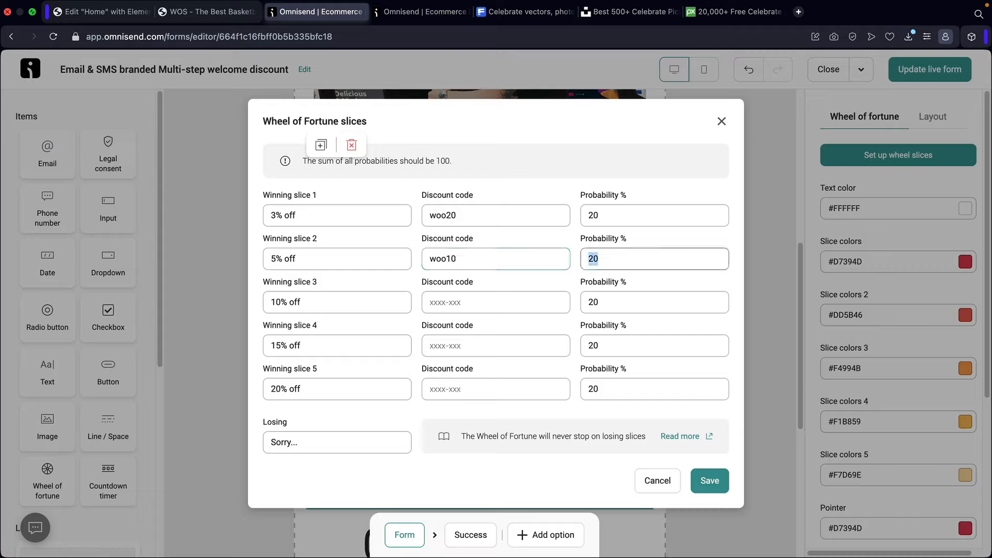
text(woo5)
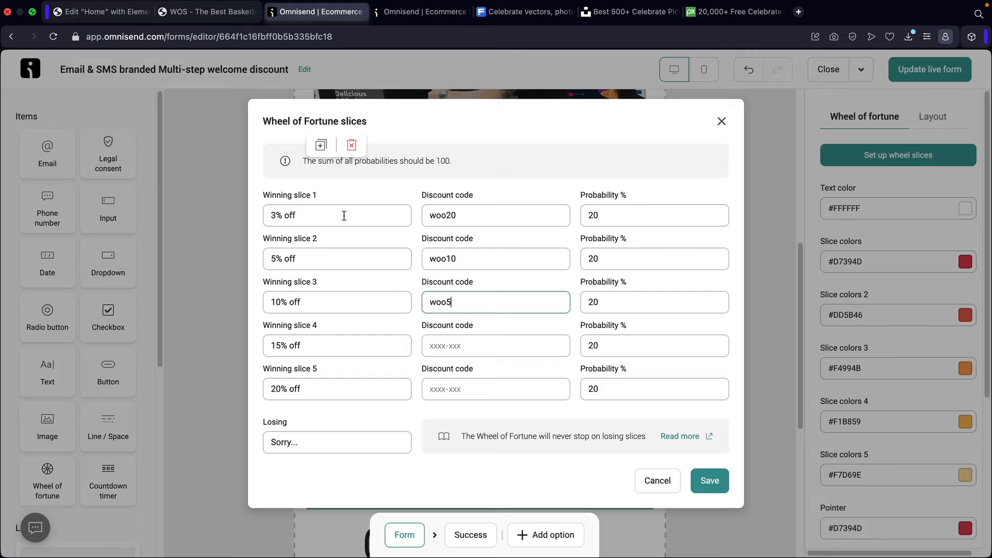
- Edit slice labels and probabilities (20, 10, '10% OFF', 20), then close the slices dialog
drag(344, 216, 136, 216)
text(20)
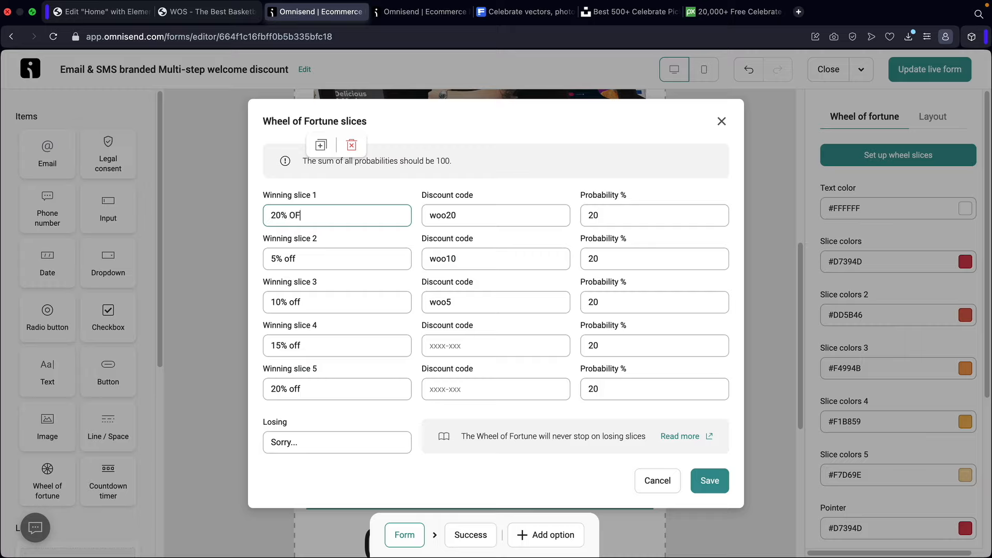
drag(620, 213, 580, 217)
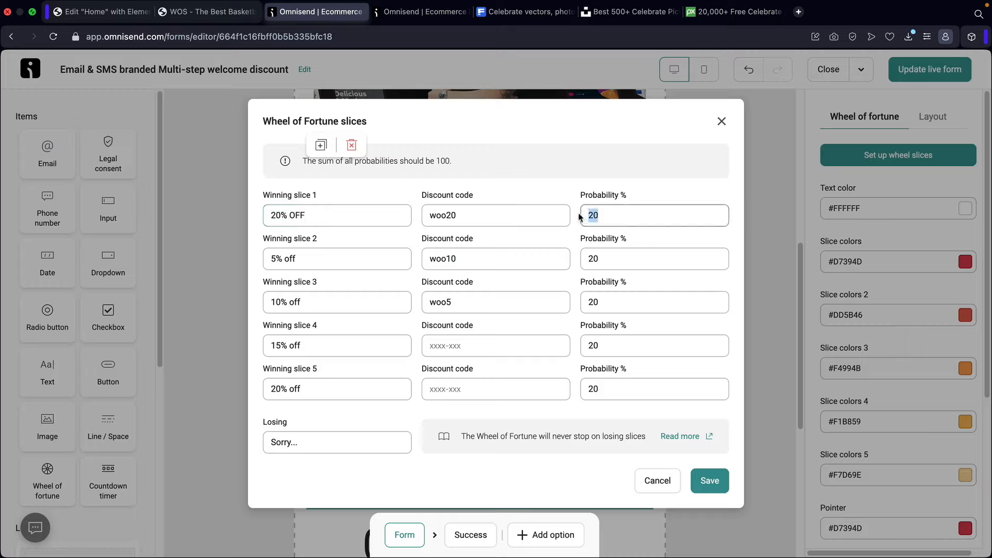
text(10)
drag(339, 262, 236, 251)
text(10)
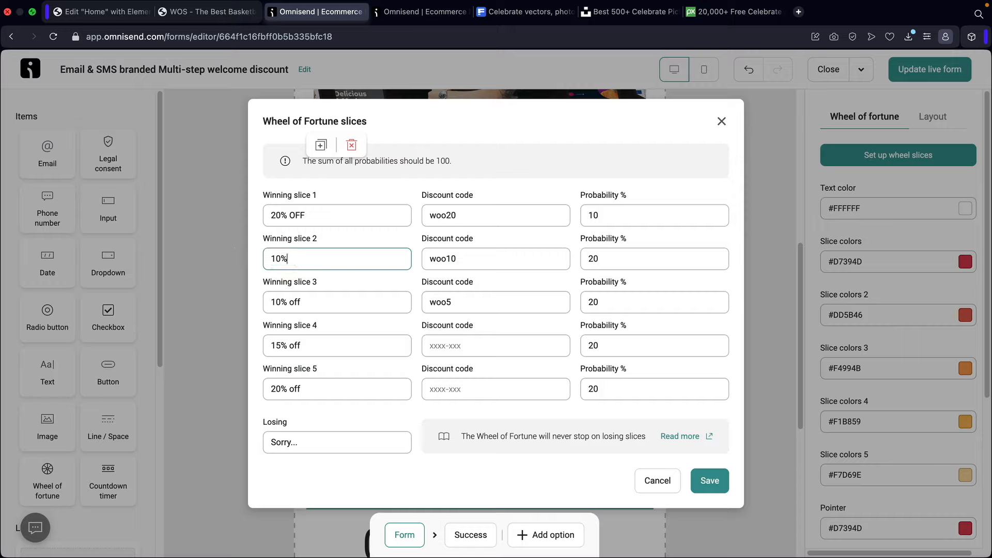
text(% OFF)
key(Tab)
key(Tab)
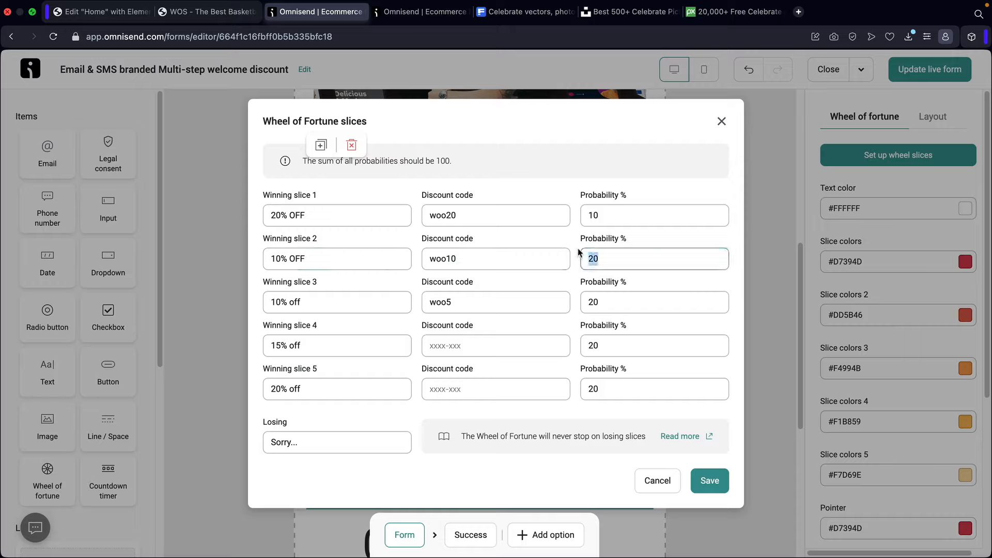
text(20)
drag(469, 214, 422, 225)
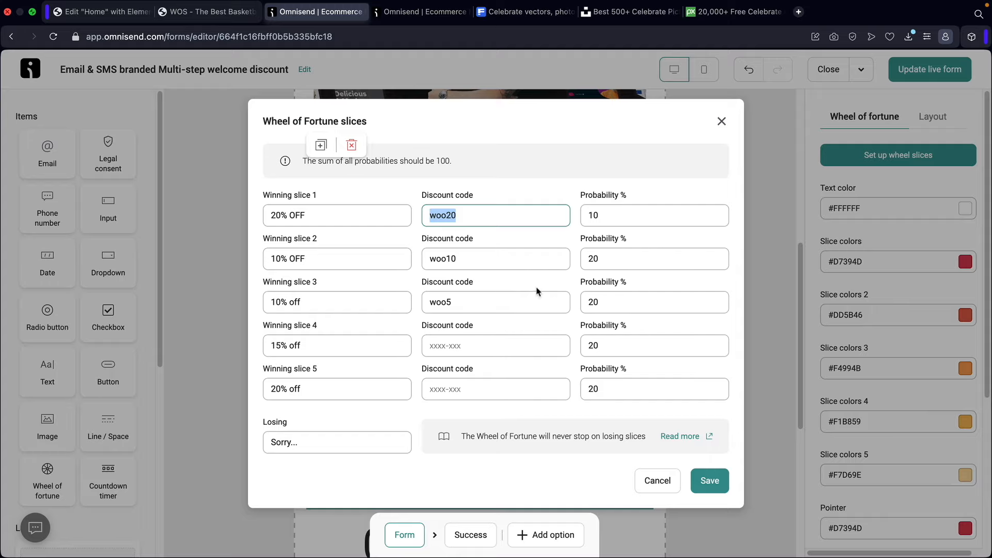
click(722, 123)
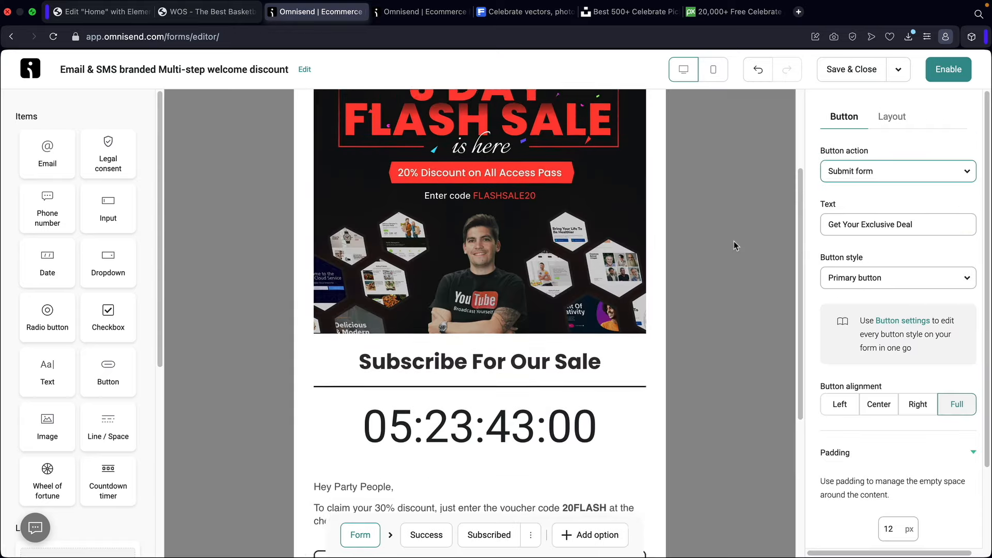
- Check the Layout tab's content alignment, deselect the form and switch to Theme settings
scroll(749, 171, up, 3)
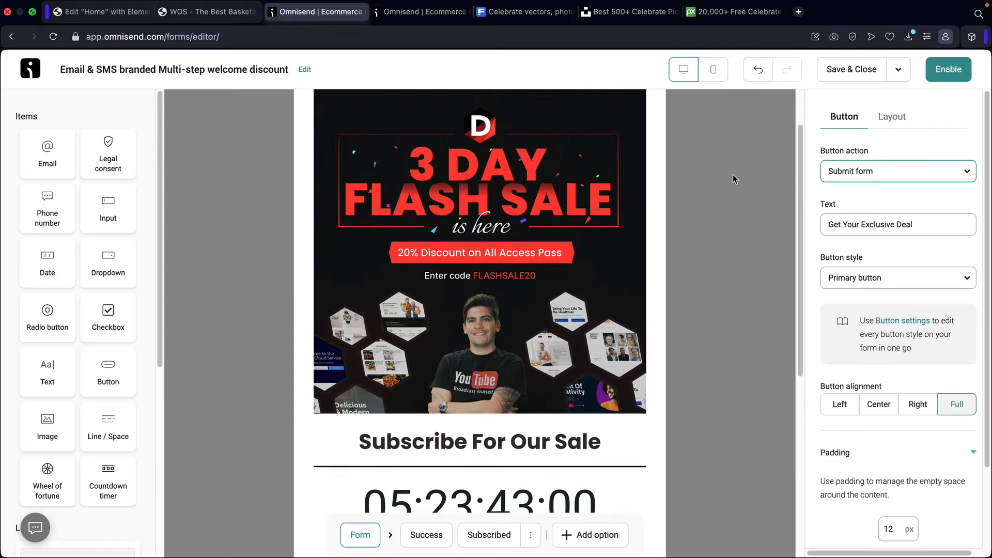
click(893, 119)
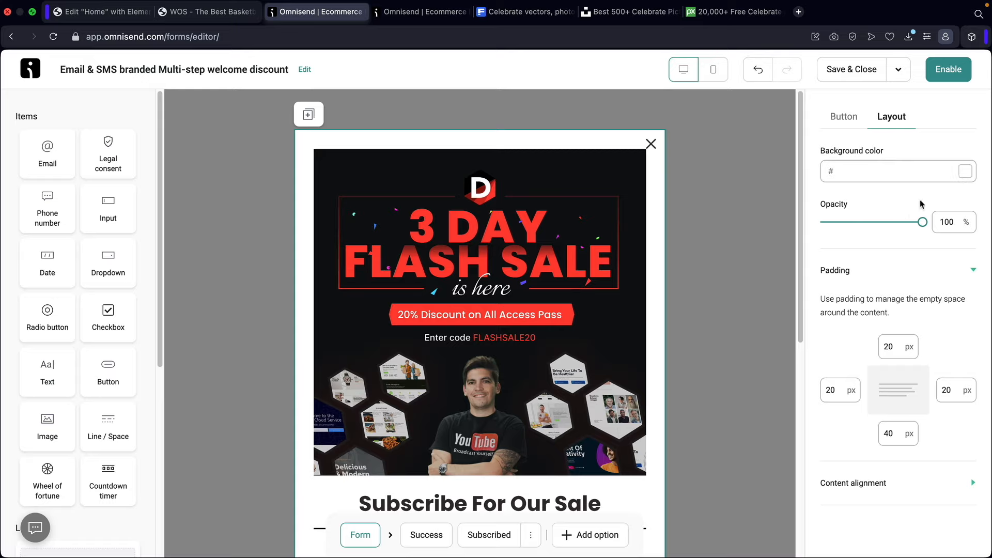
click(882, 485)
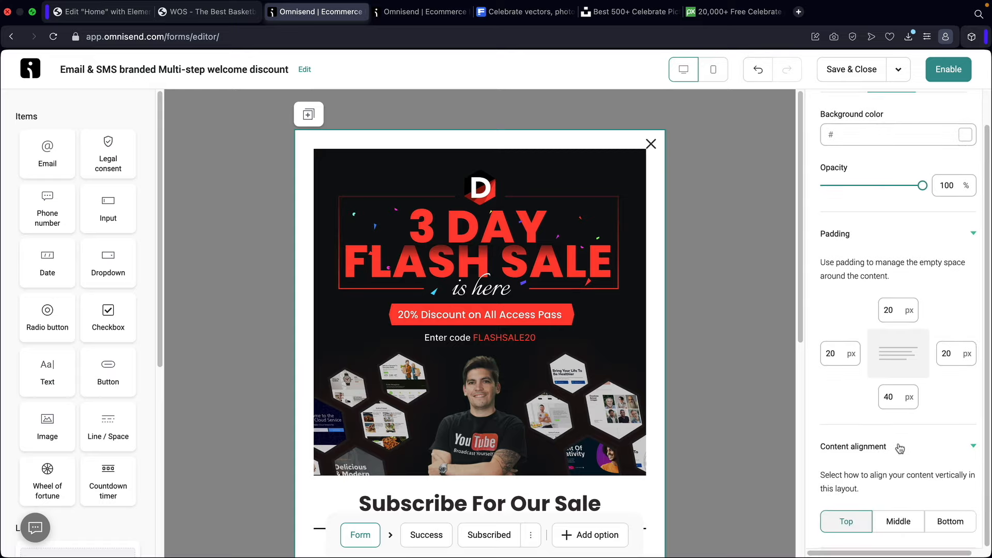
click(737, 189)
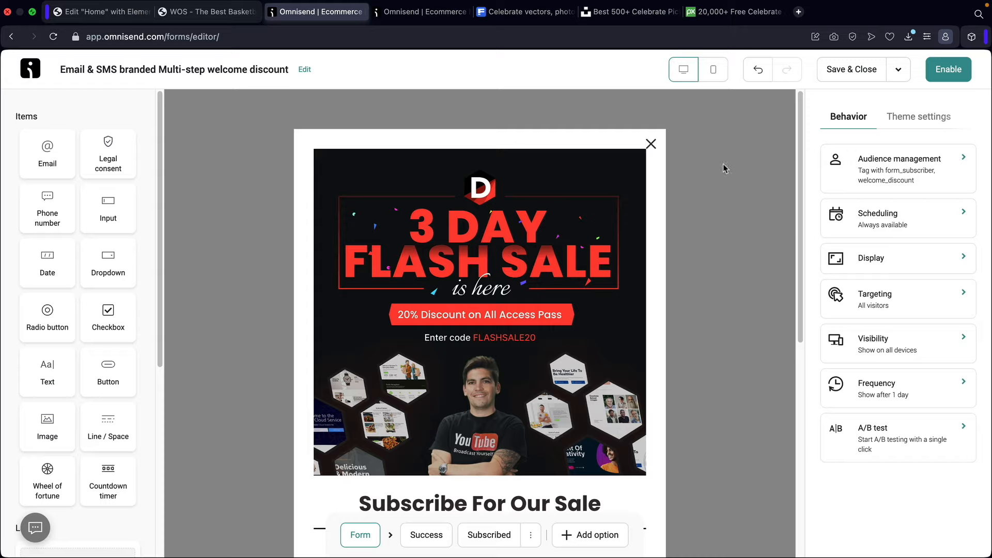
click(906, 119)
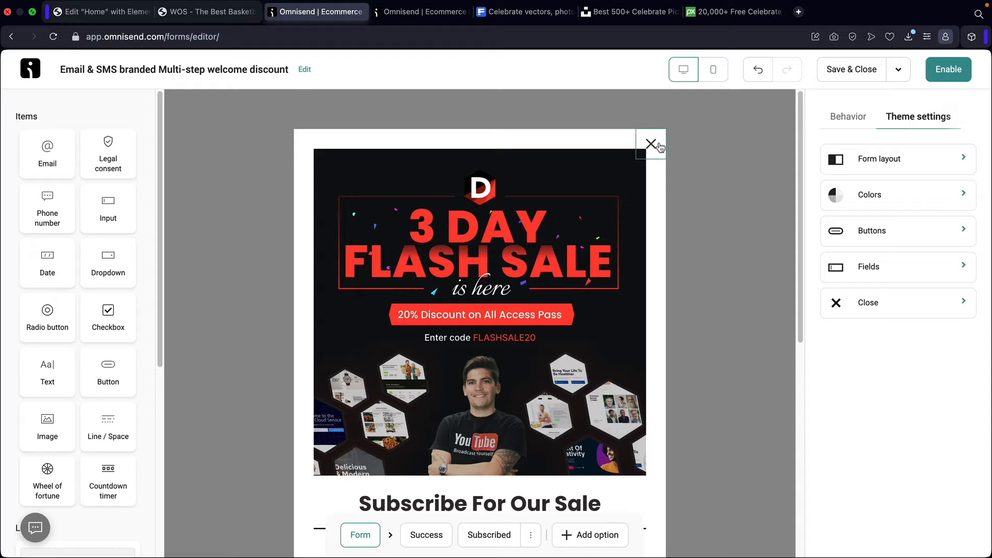
- Look at the Close styling, then set the input field font to Courier
click(851, 303)
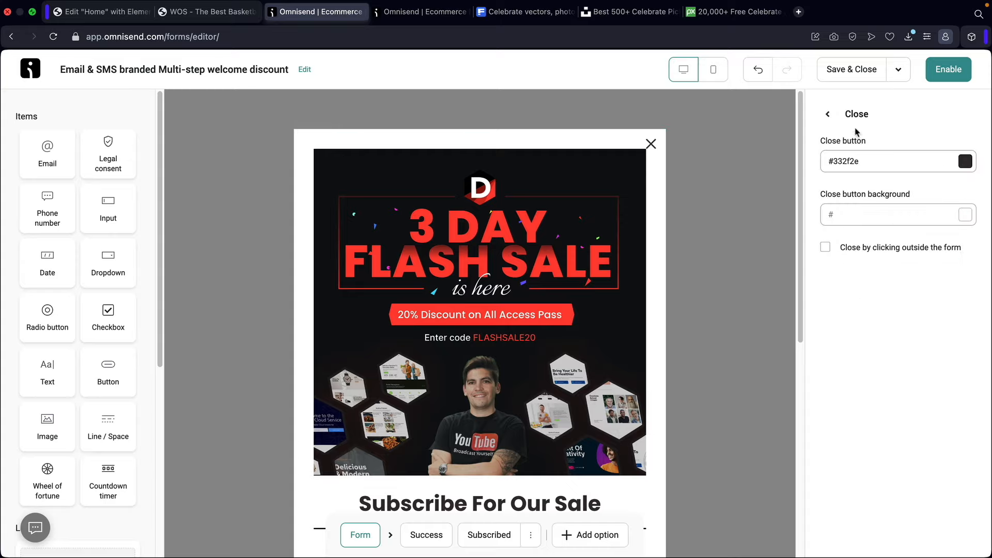
click(828, 114)
click(874, 265)
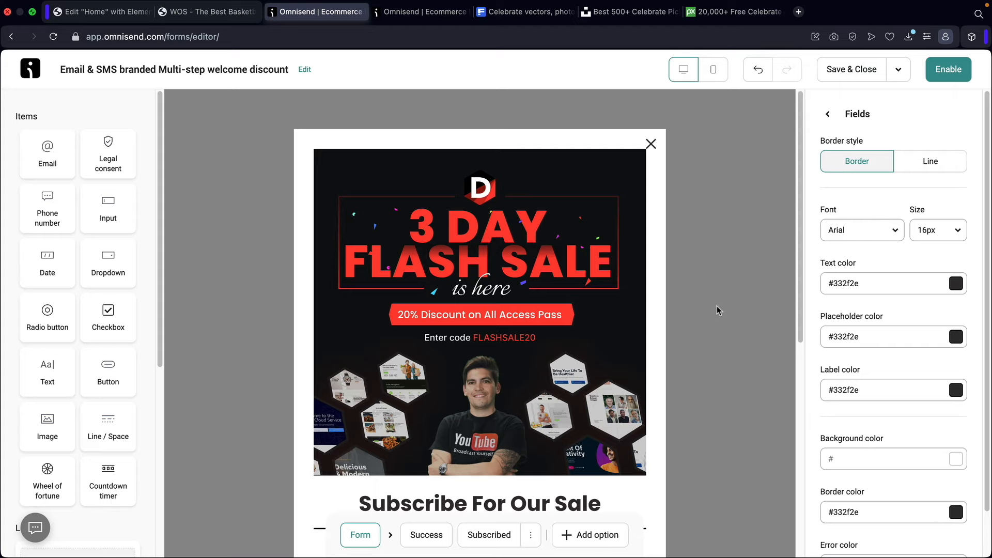
scroll(717, 305, down, 3)
scroll(736, 296, down, 2)
scroll(736, 296, down, 4)
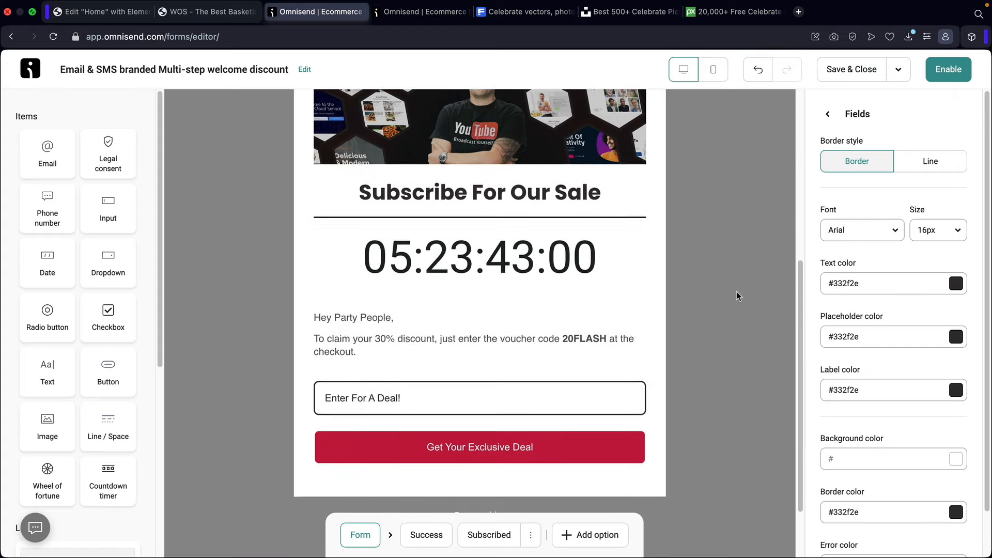
click(849, 238)
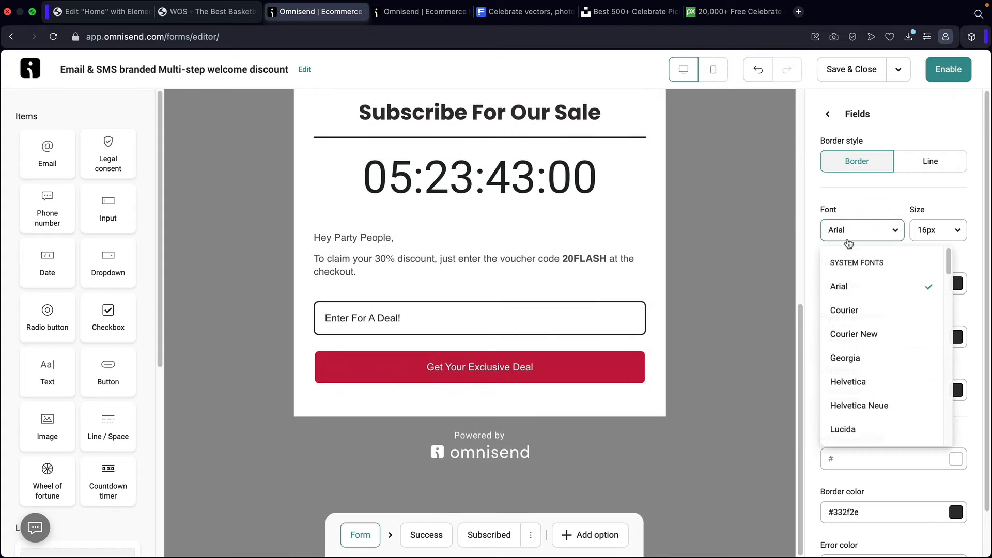
click(848, 320)
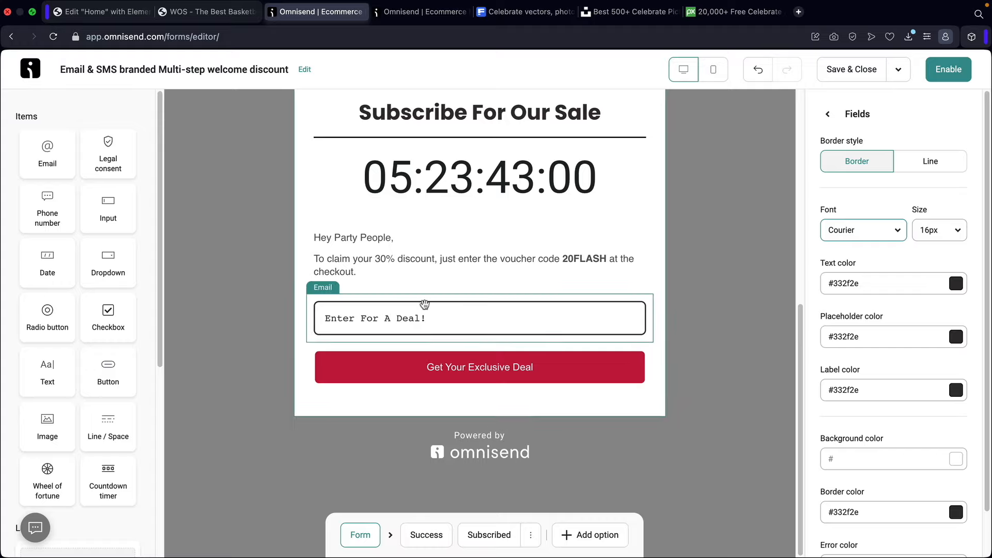
- Show the primary button style settings and undo the Courier field font change
click(827, 114)
click(877, 232)
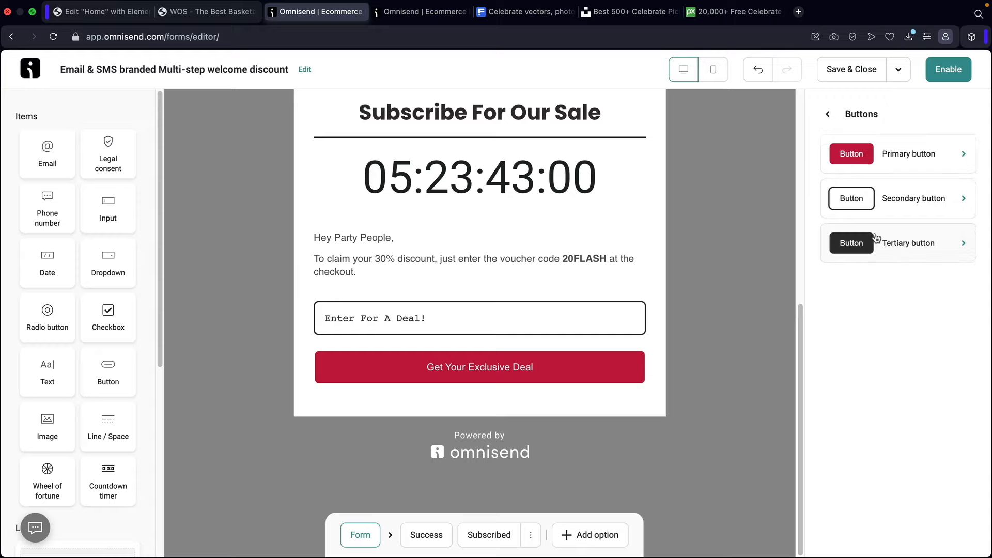
click(911, 155)
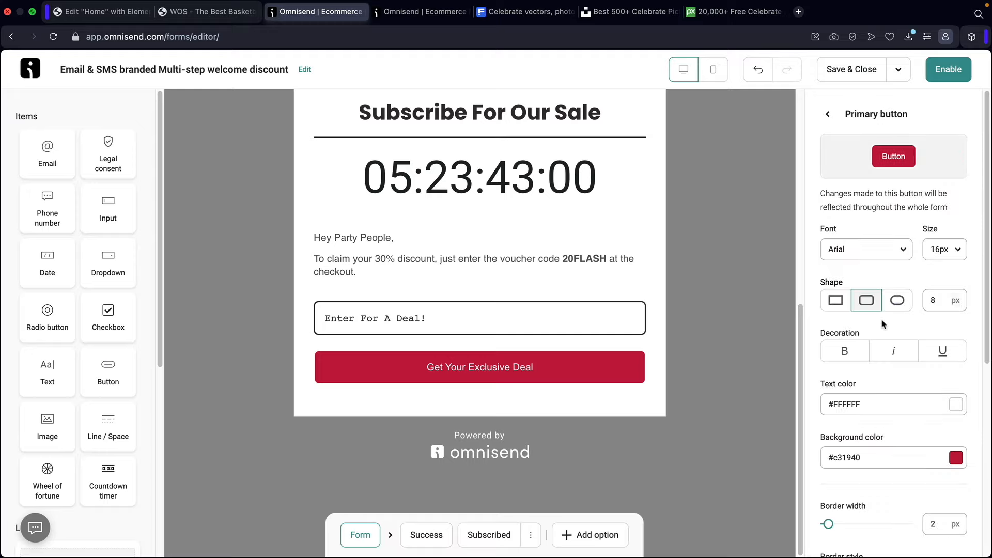
key(super+z)
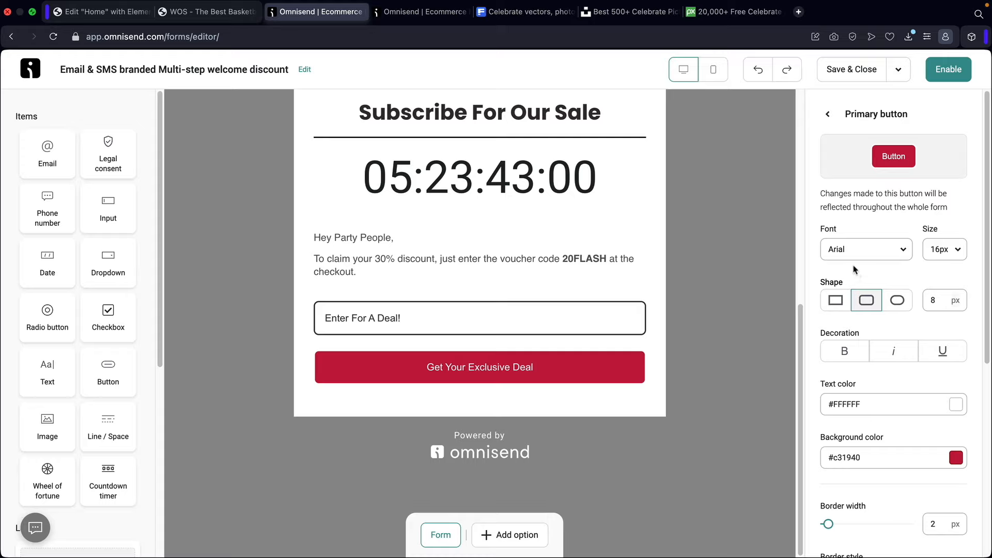
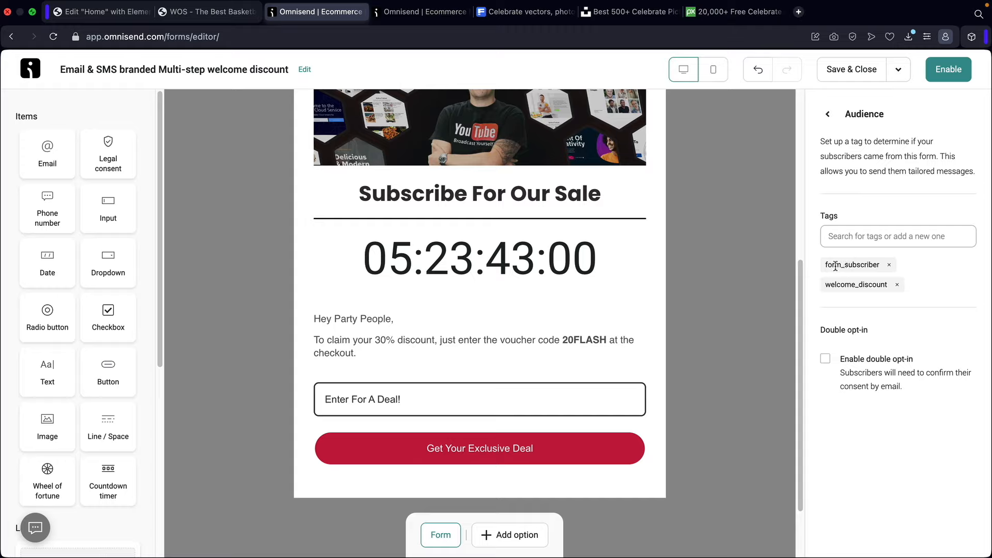
- Leave the subscriber tags unchanged and double opt-in off, then return to the Behavior overview
drag(835, 266, 874, 280)
click(887, 242)
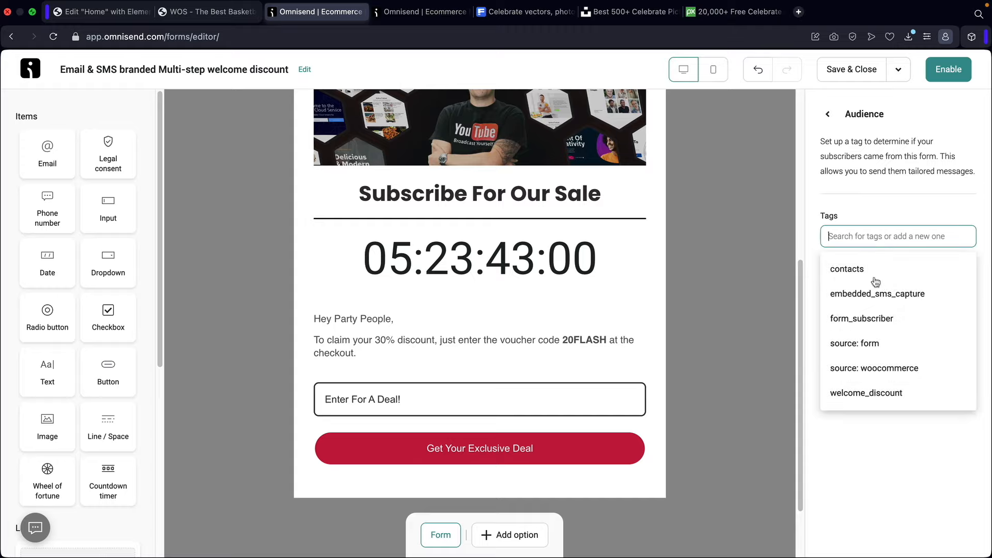
click(870, 220)
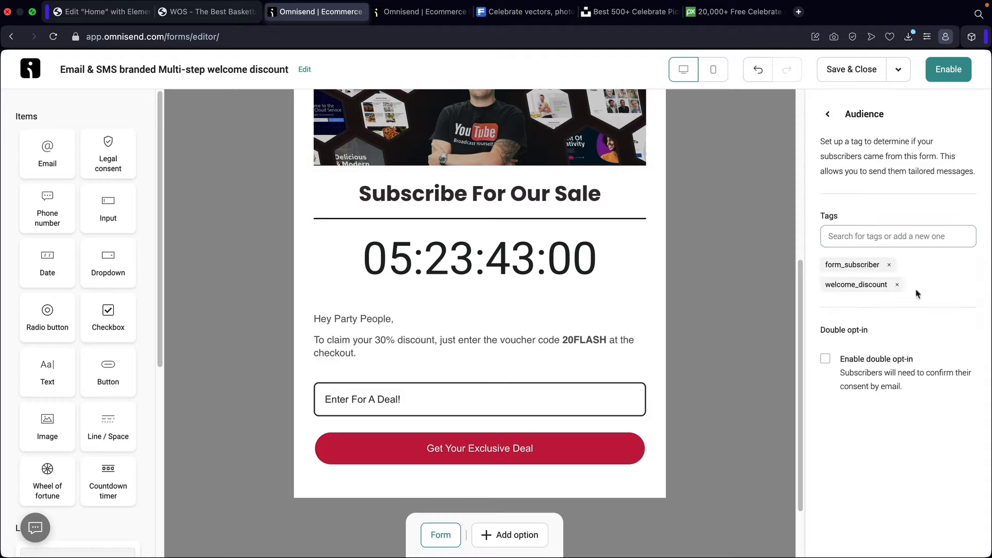
click(825, 359)
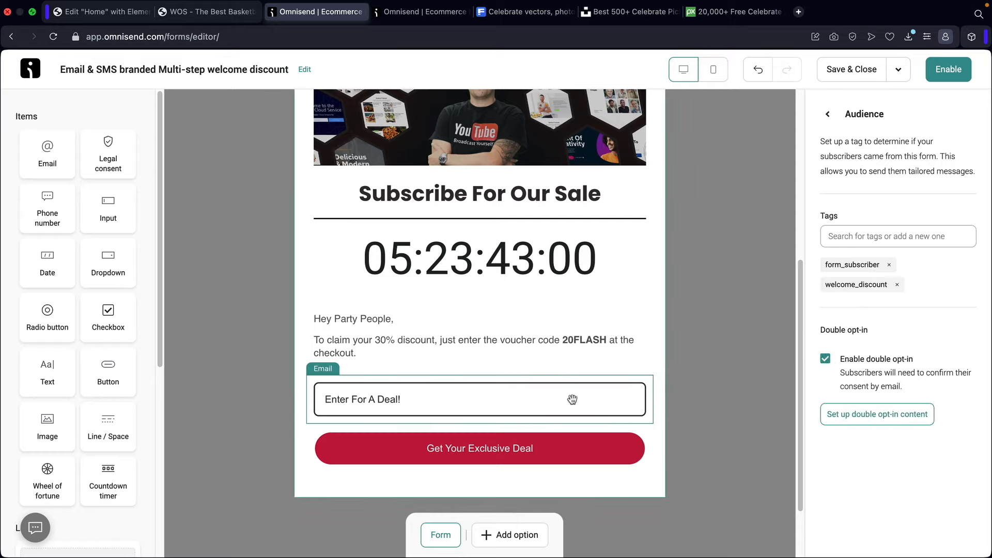
click(825, 360)
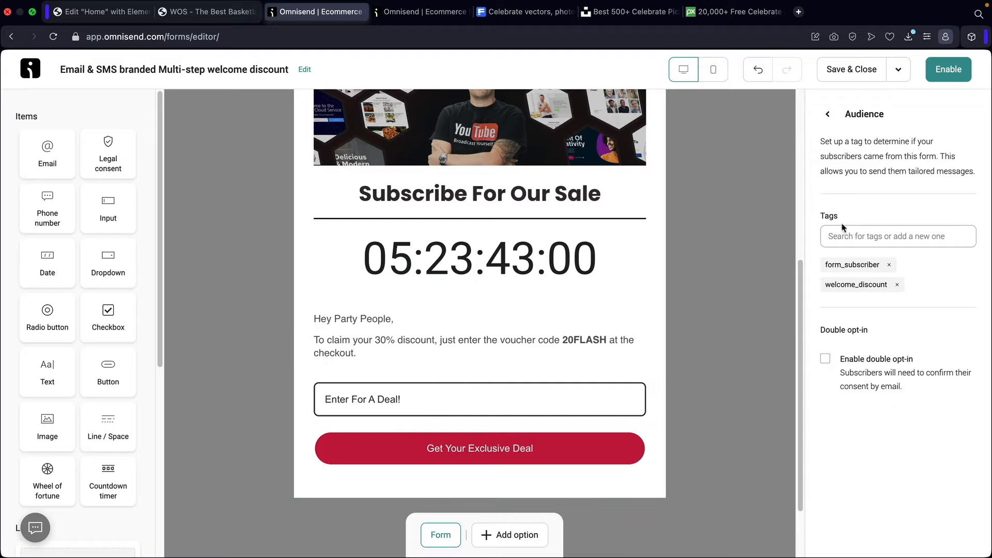
click(827, 115)
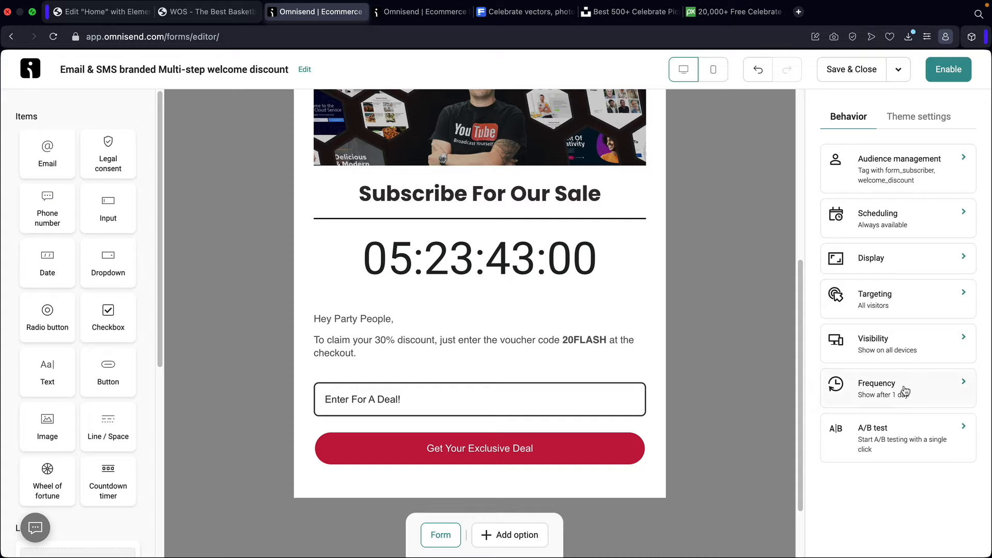
- Set Scheduling to Always show the form after trying the start and end date options
click(892, 226)
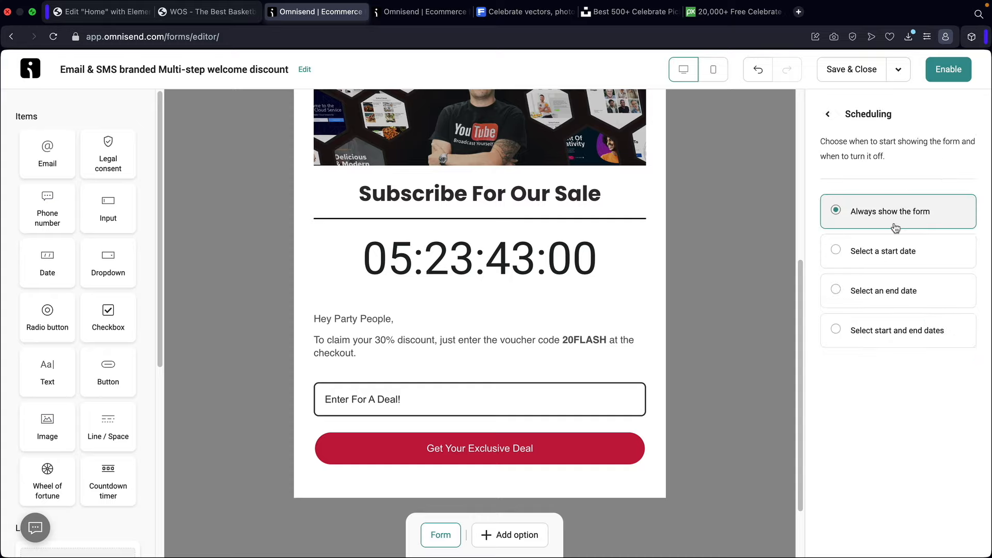
click(861, 253)
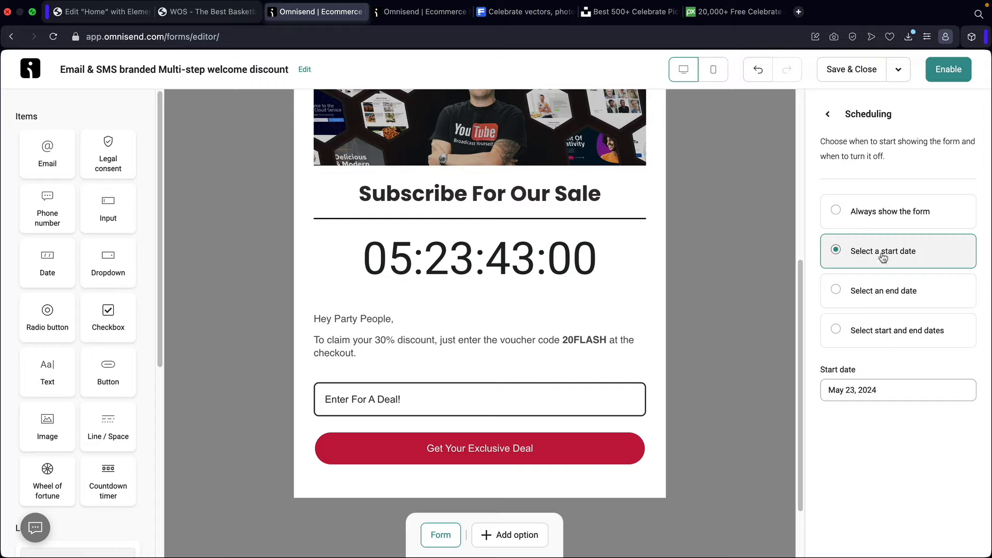
click(881, 293)
click(882, 336)
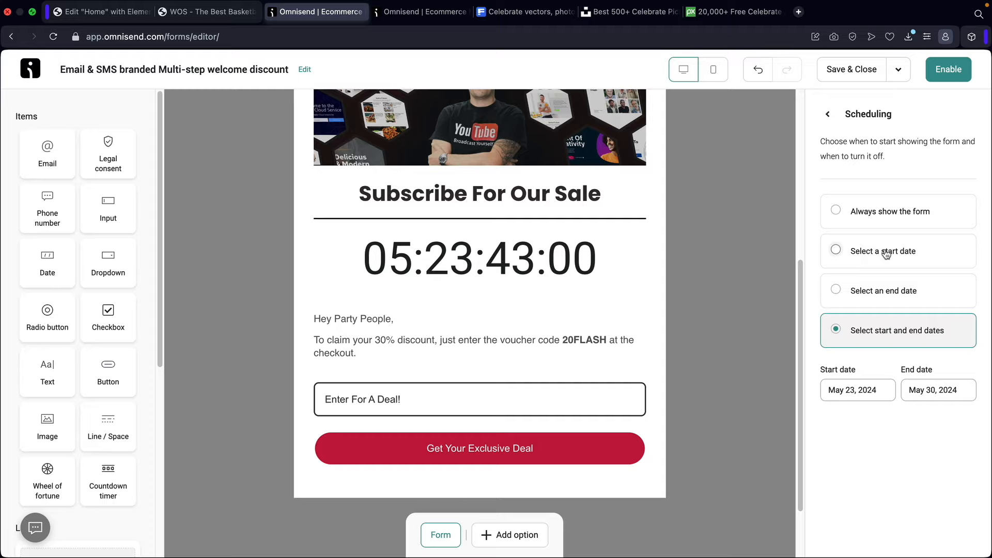
click(895, 215)
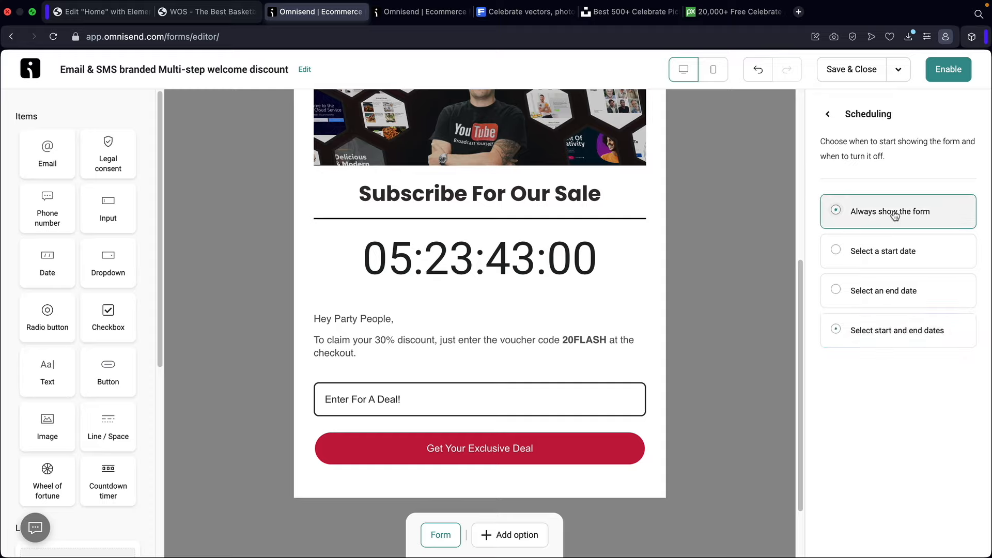
click(828, 114)
click(889, 258)
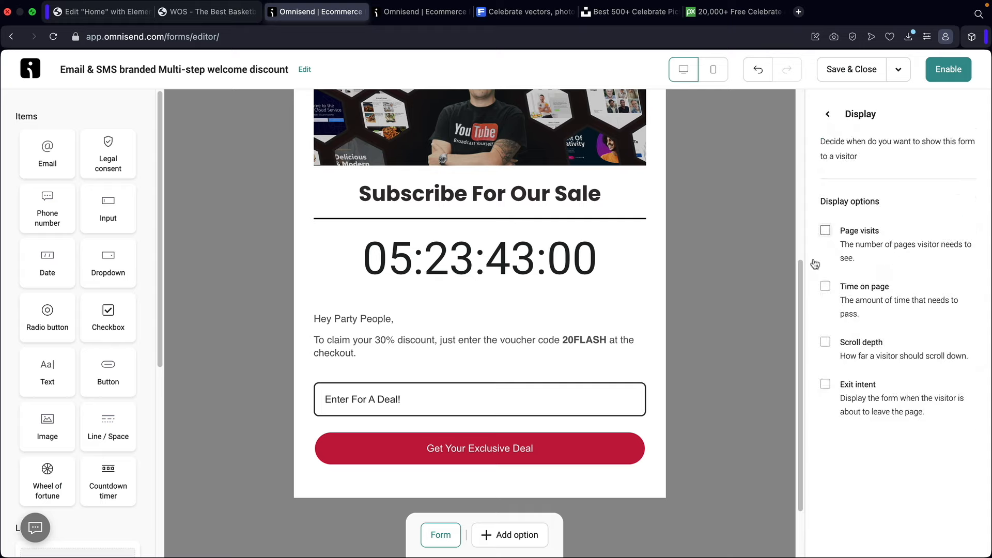
- Tick all display conditions, setting time on page to 5 and scroll depth to 50
click(825, 231)
click(825, 313)
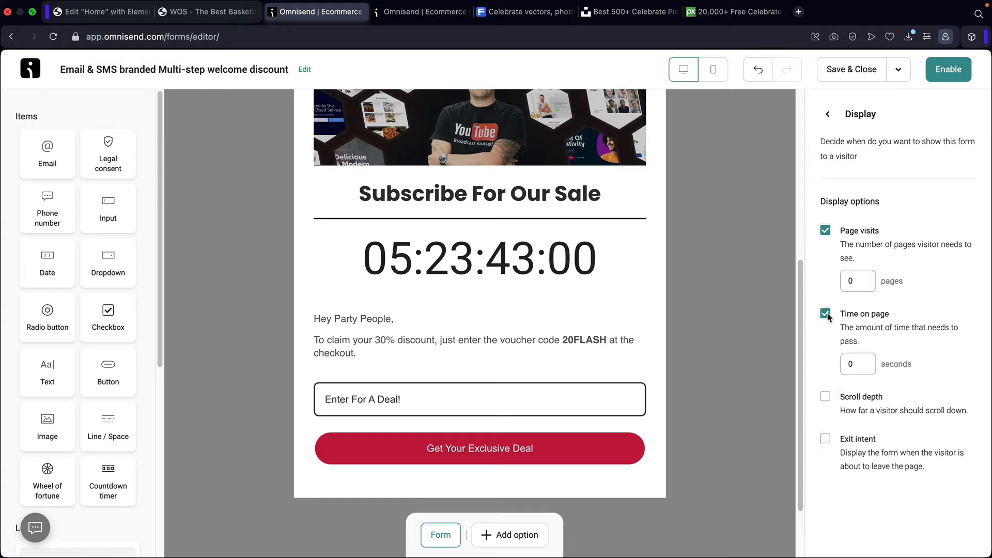
click(825, 396)
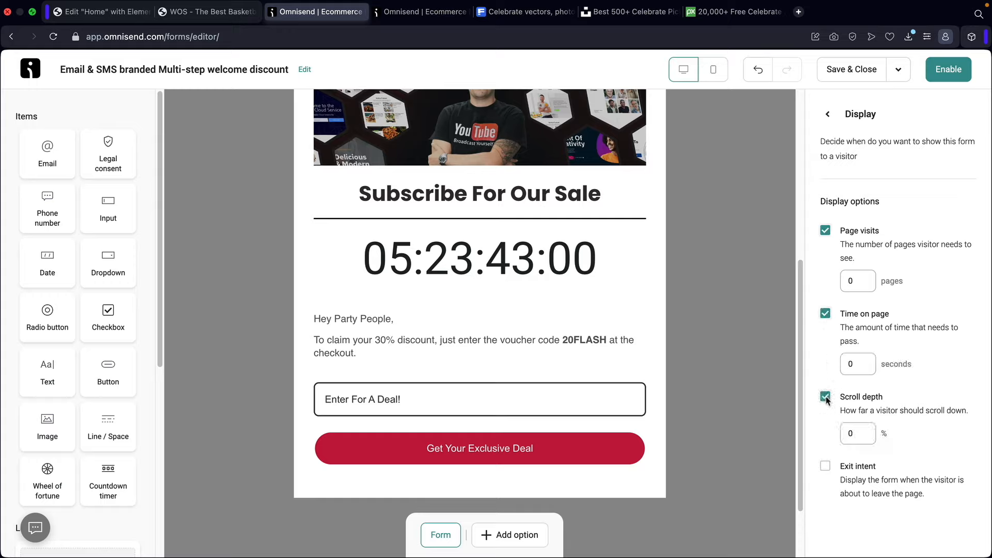
click(826, 467)
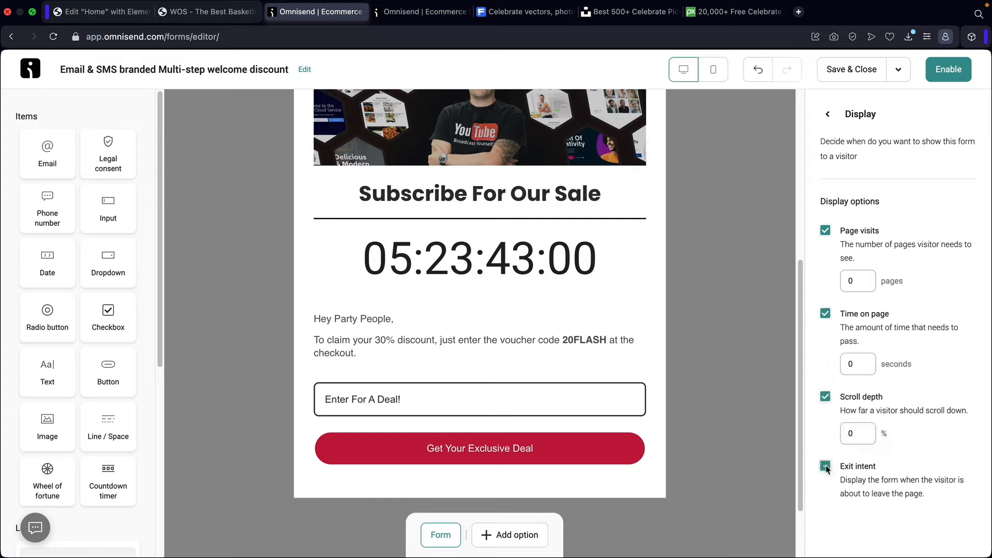
double_click(851, 282)
drag(855, 361, 828, 365)
text(5)
drag(860, 432, 832, 431)
text(50)
- Compare the form against the live shop homepage
click(211, 16)
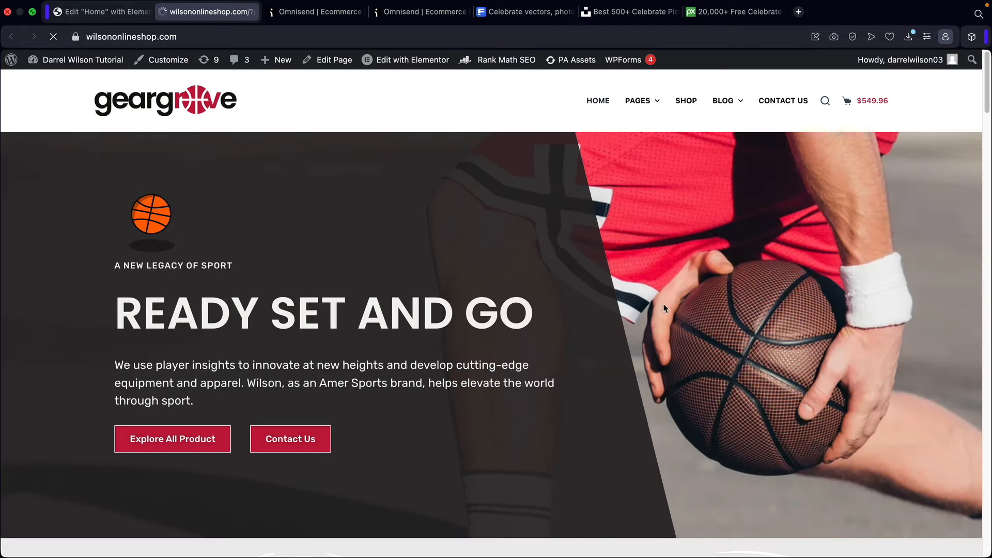
scroll(843, 350, down, 20)
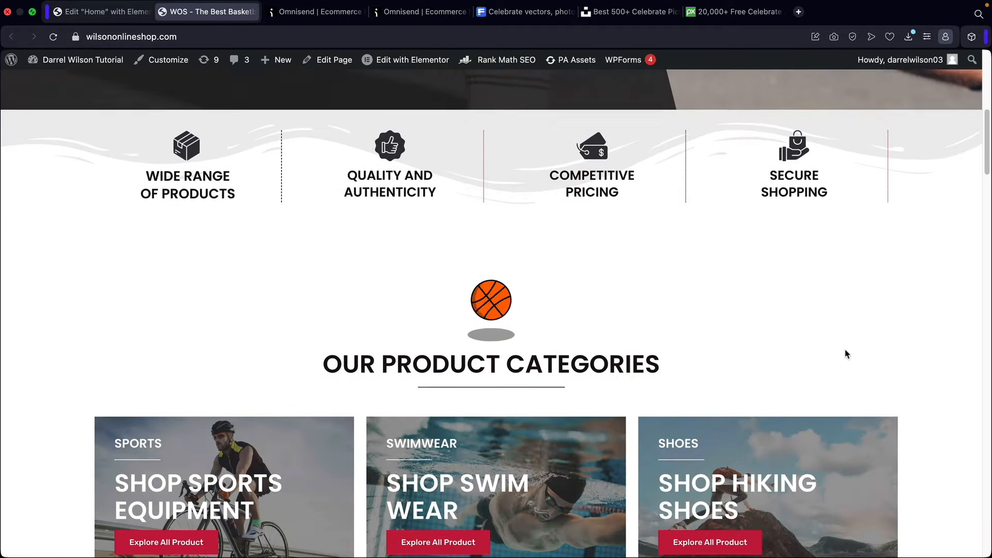
scroll(539, 303, down, 1)
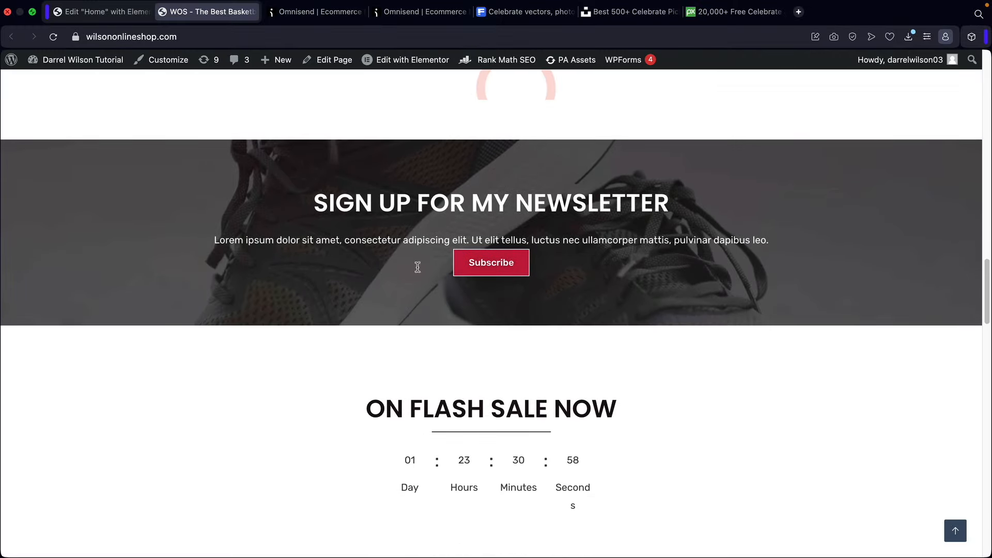
click(306, 15)
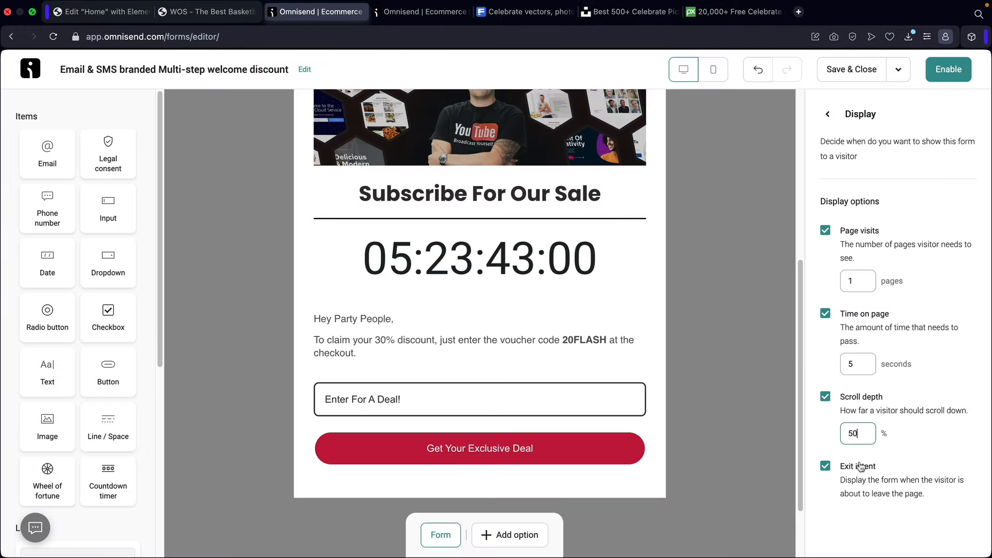
click(222, 14)
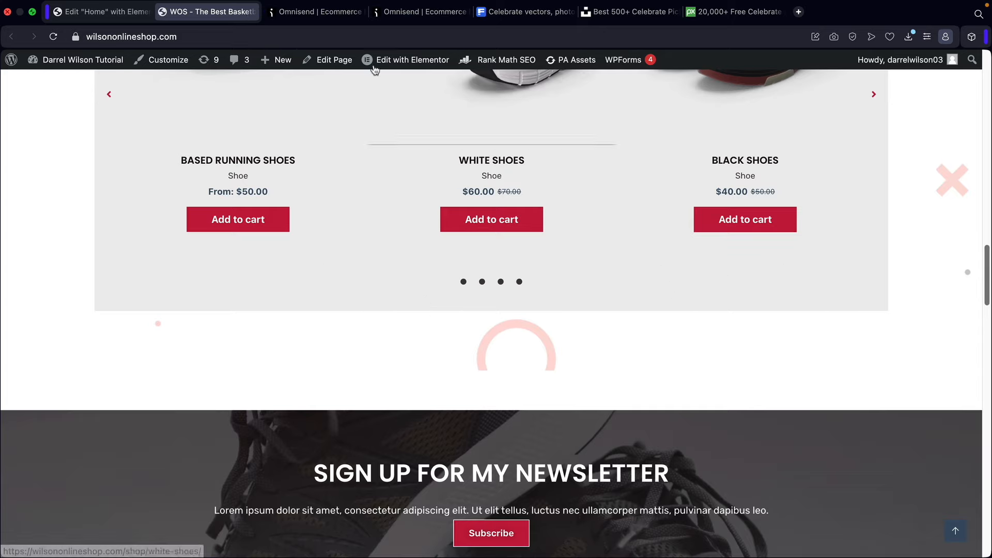
click(312, 13)
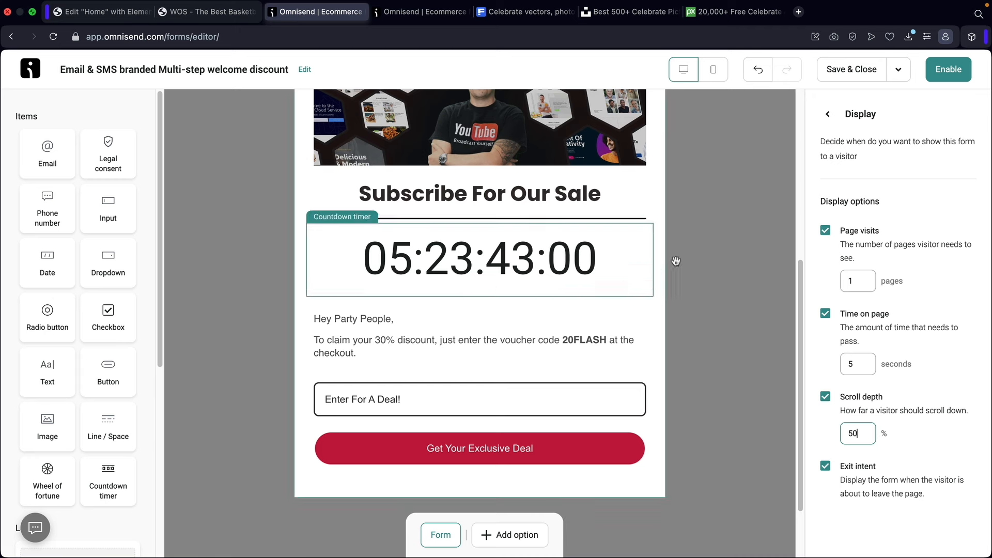
- Remove the exit intent, scroll depth and page visits conditions, keeping 5 seconds on page
click(824, 461)
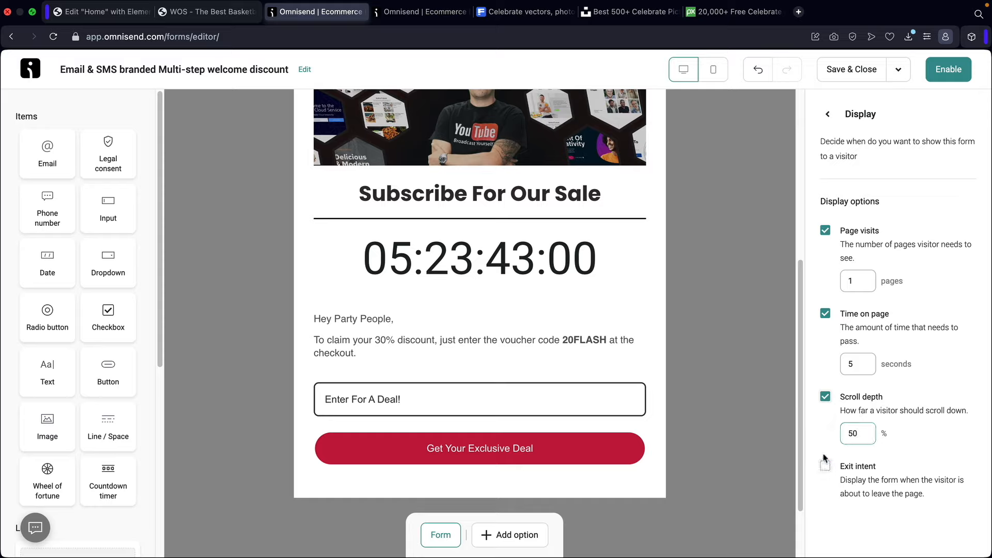
click(825, 397)
click(825, 232)
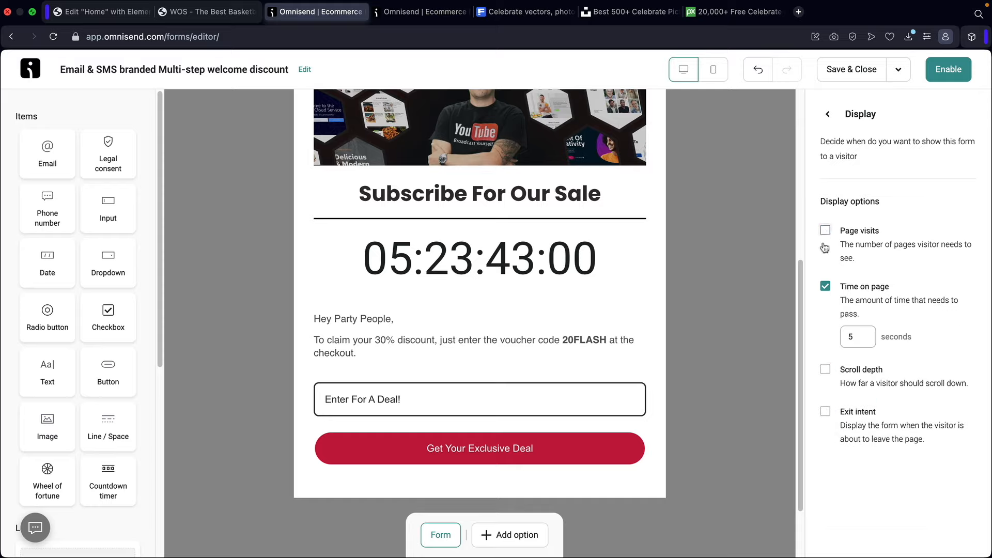
click(831, 115)
- Keep targeting on all visitors after trying existing contacts only
click(877, 311)
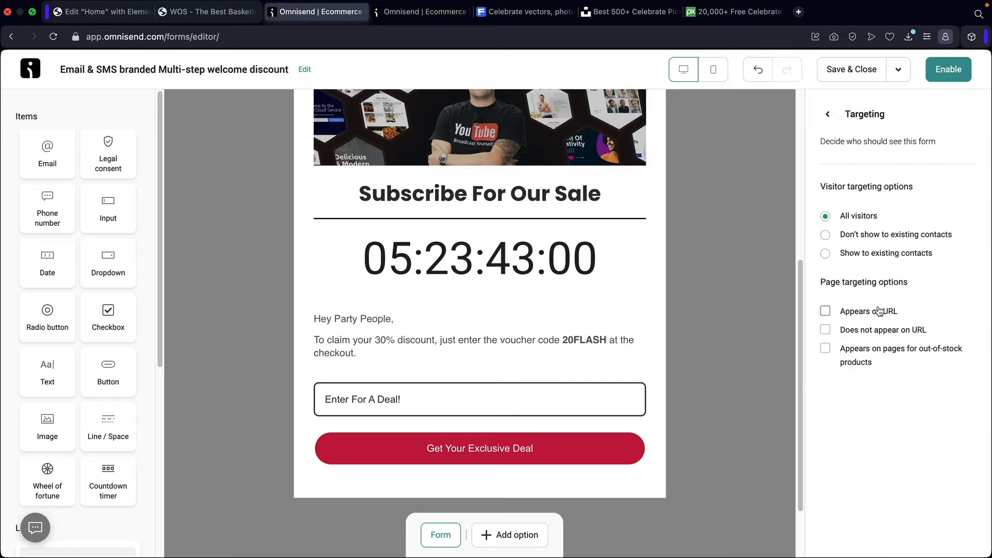
click(827, 255)
click(825, 217)
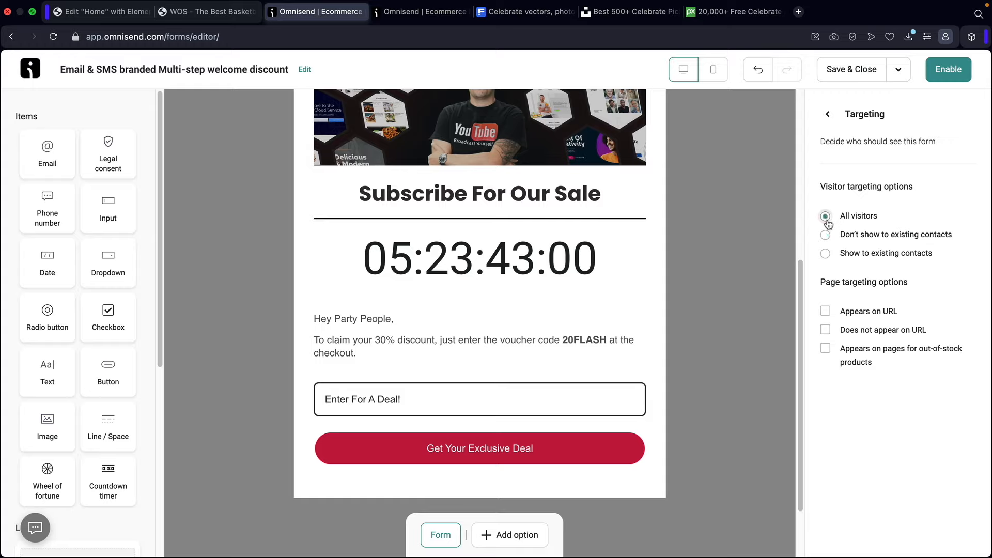
- Paste the shop page address as a target URL, then remove the URL restriction again
click(825, 311)
click(850, 335)
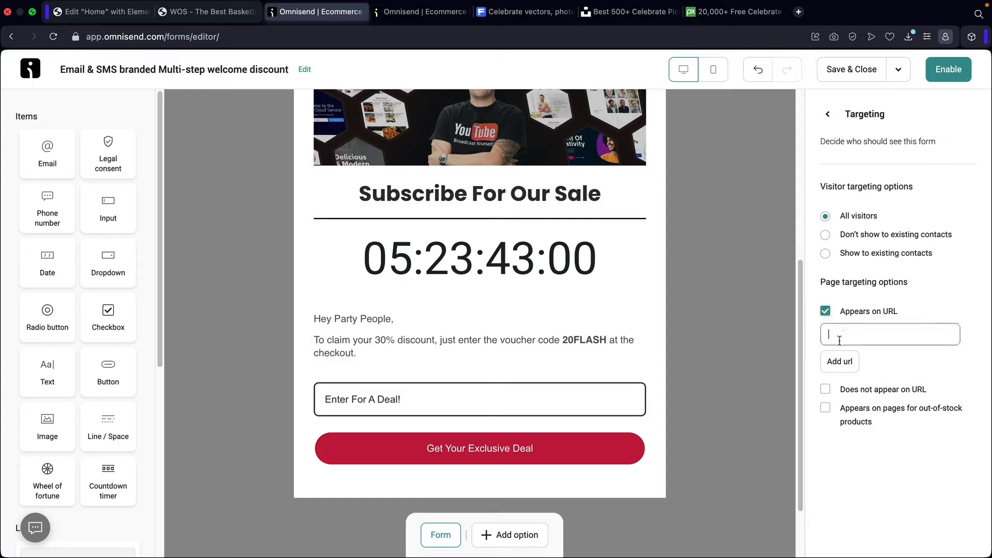
click(213, 12)
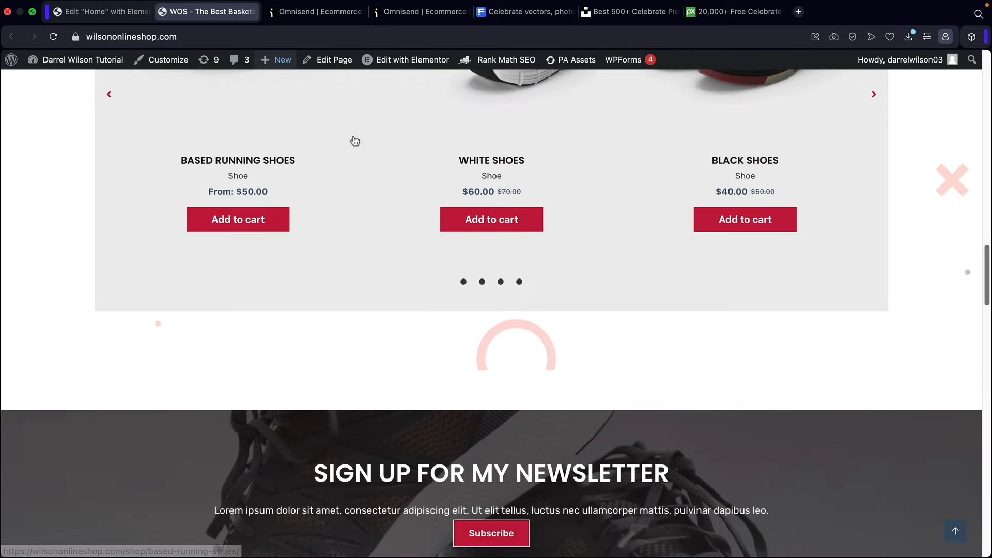
scroll(596, 208, up, 15)
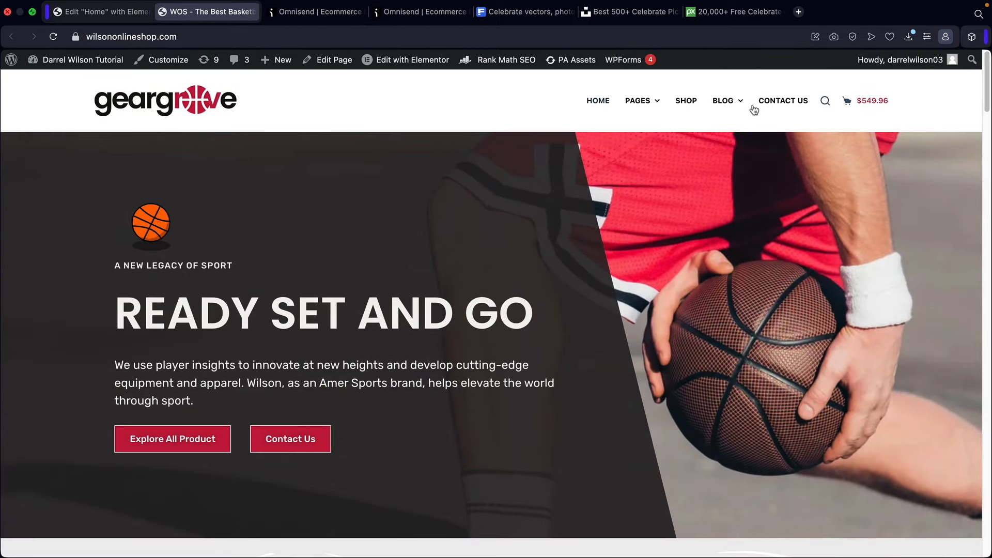
click(691, 102)
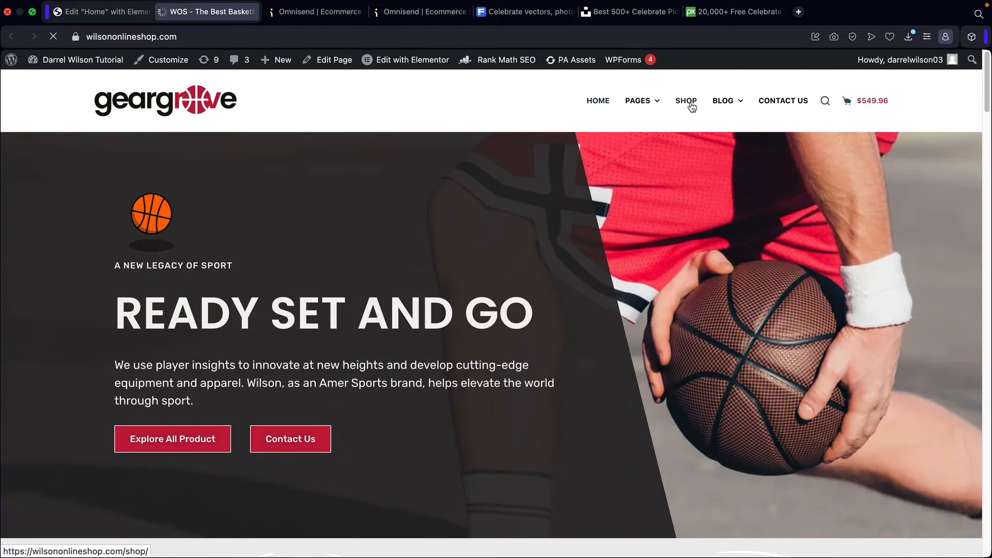
right_click(193, 37)
click(210, 84)
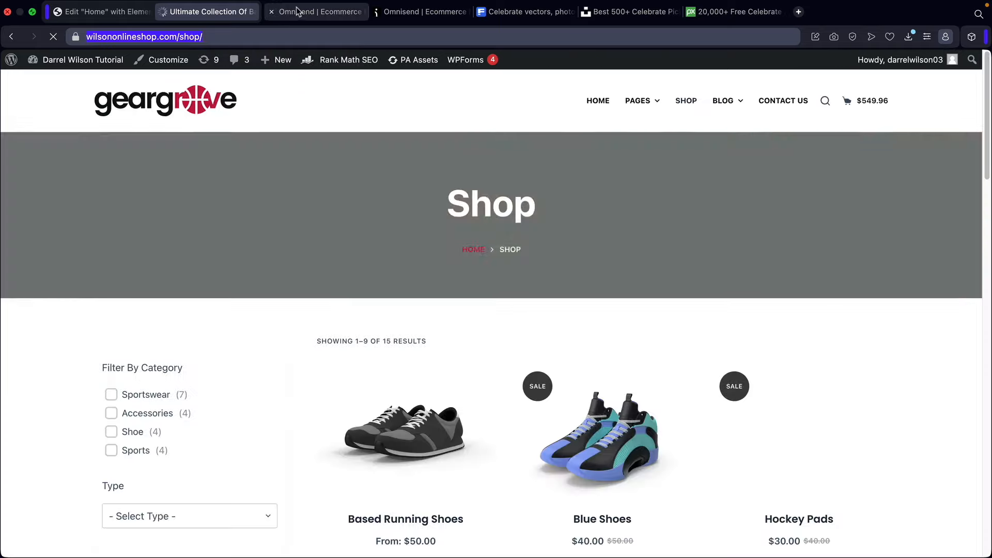
click(316, 11)
right_click(846, 331)
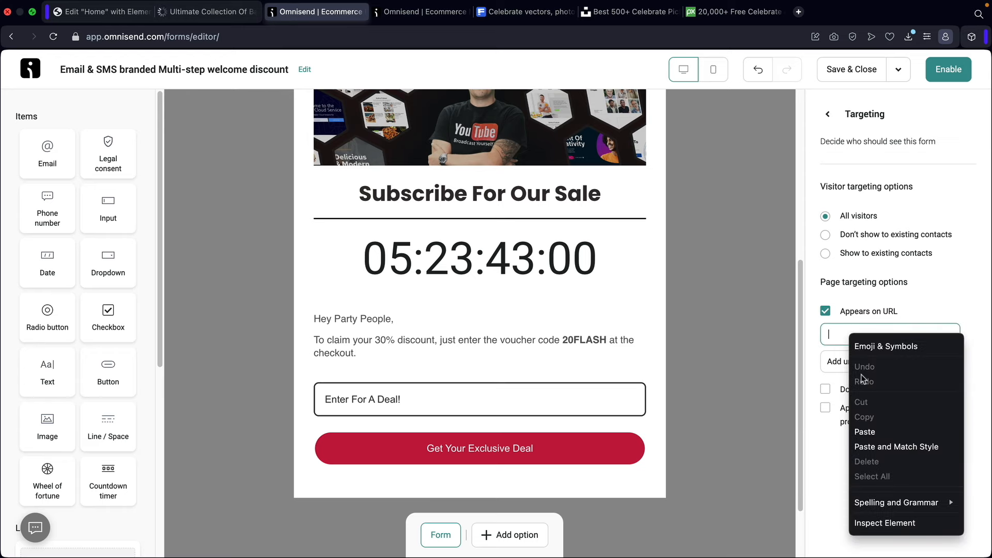
click(873, 428)
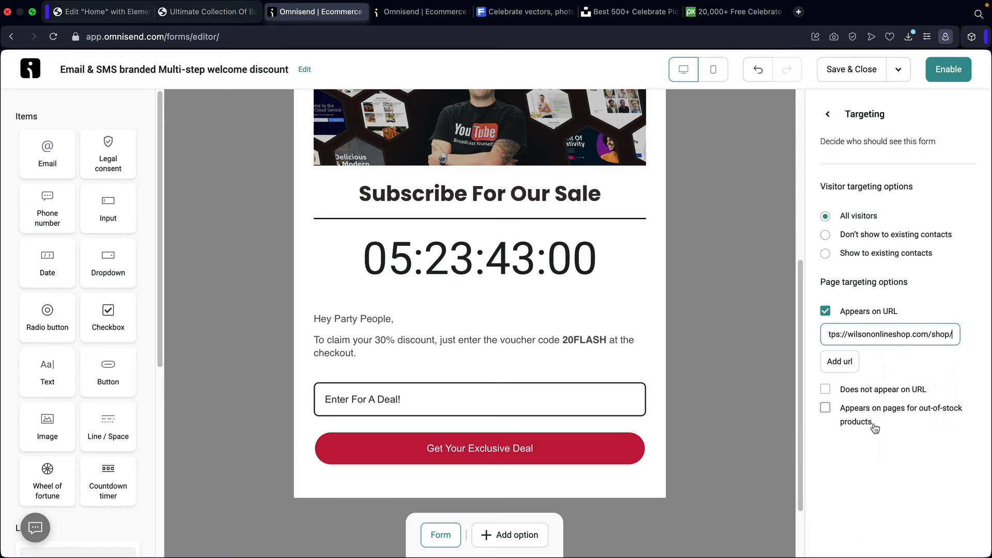
click(825, 311)
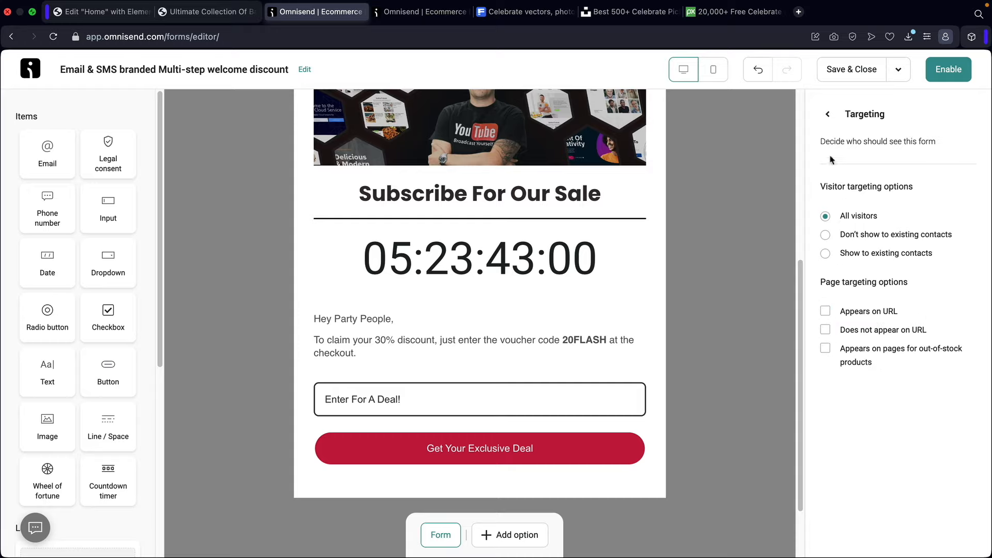
click(827, 114)
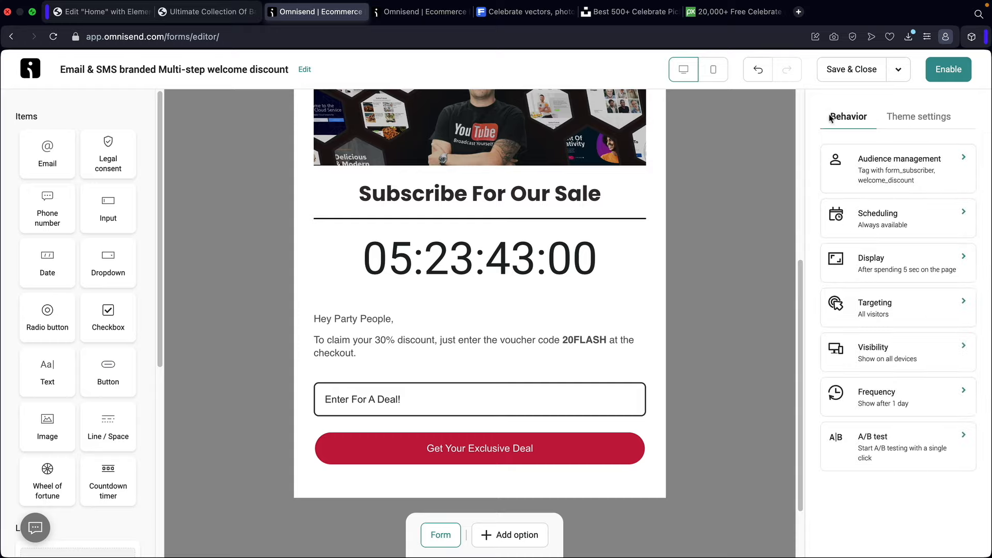
- Glance at device visibility, then turn off Limit form appearance under Frequency
click(891, 345)
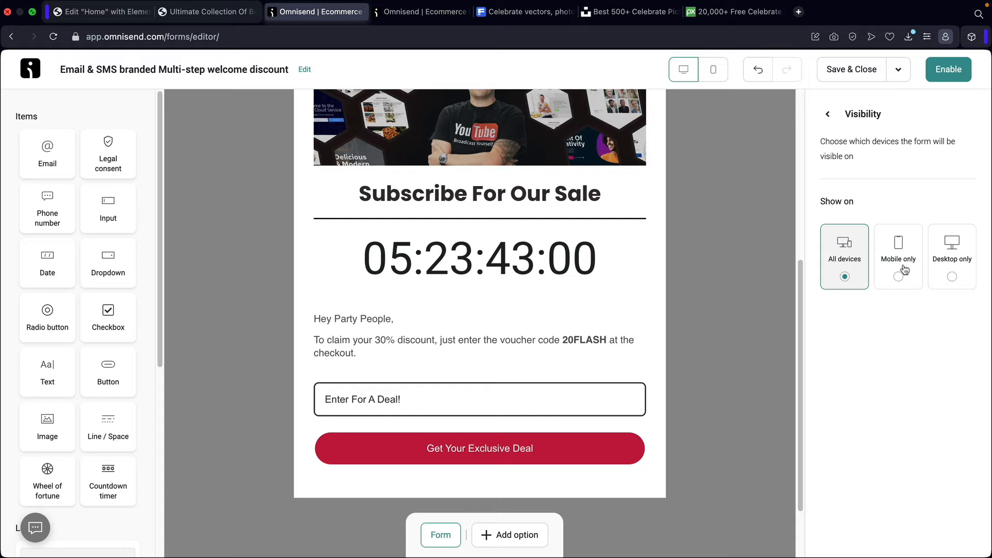
click(827, 113)
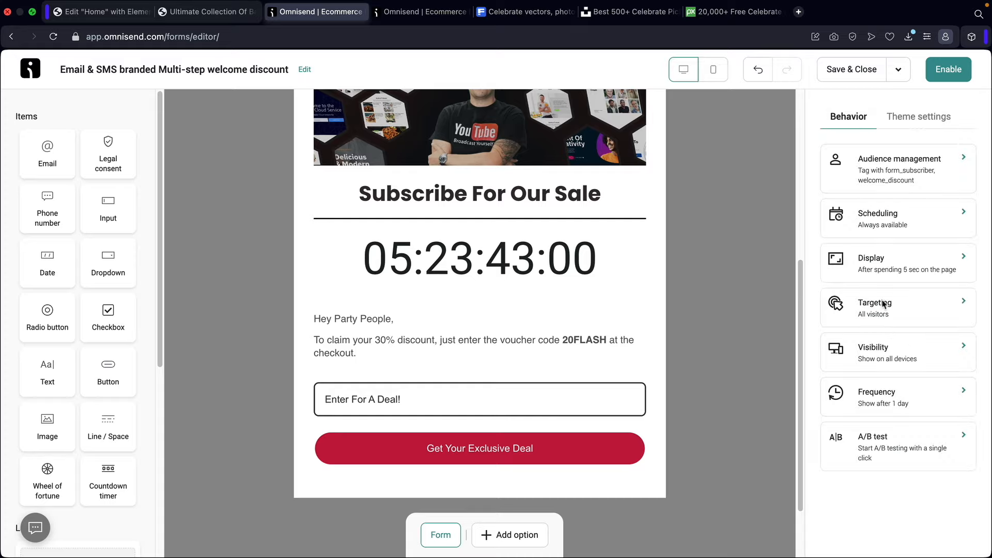
click(886, 400)
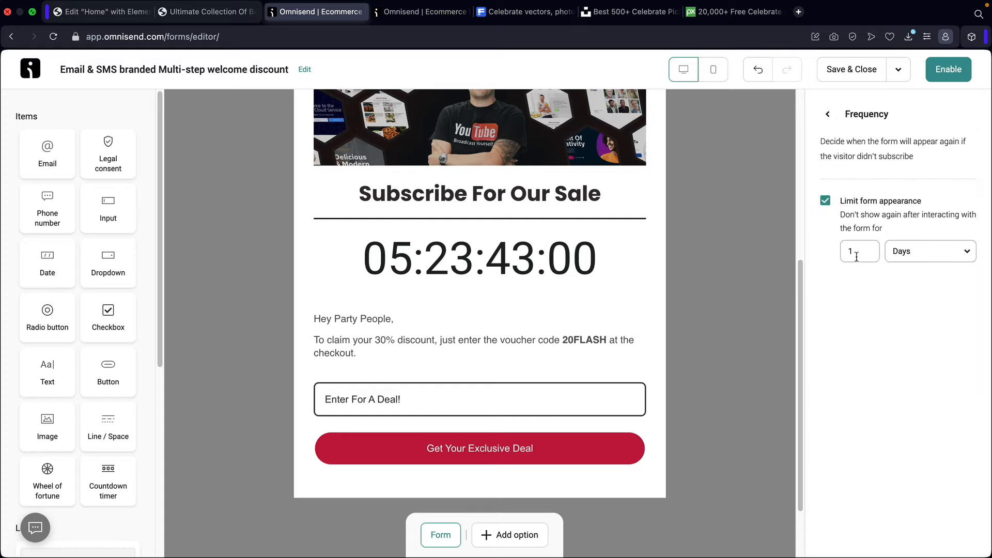
click(824, 204)
key(ctrl+shift+Tab)
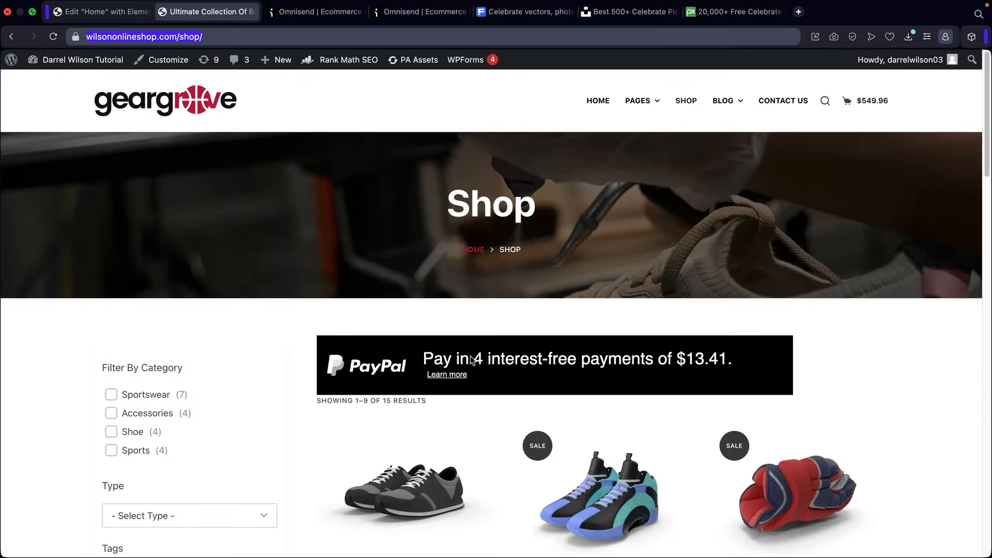
click(593, 102)
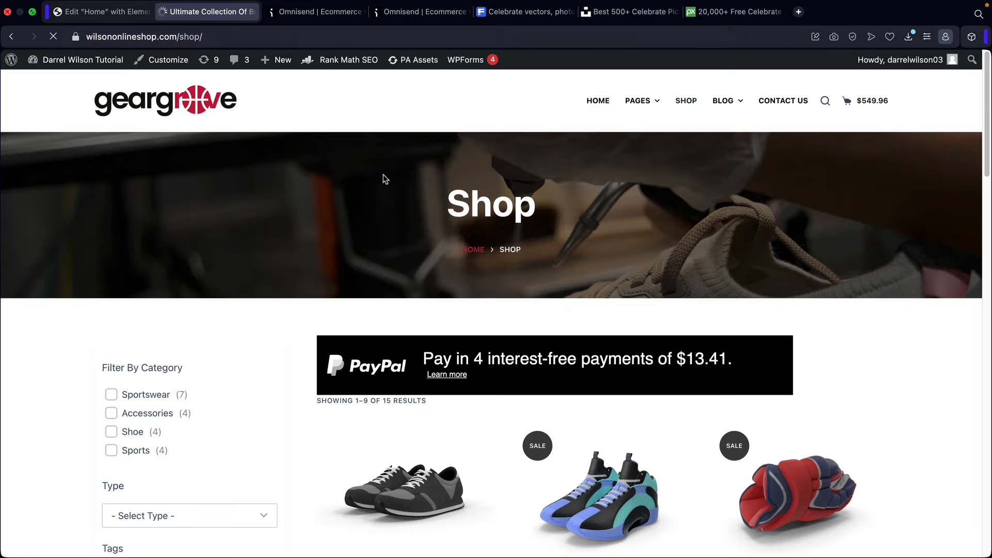
click(305, 12)
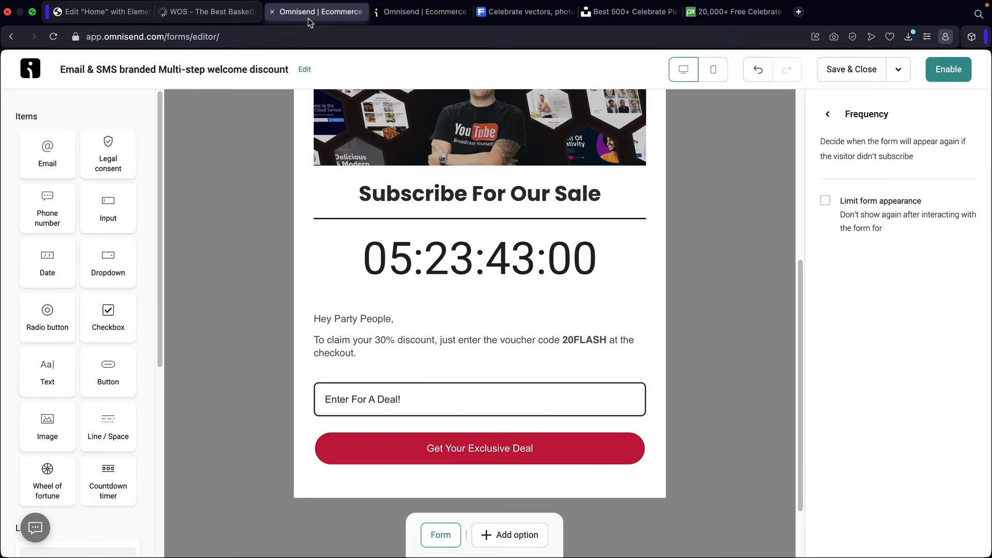
- Try limiting appearance to 1 then 3 Hours, then switch the limit off again
click(825, 200)
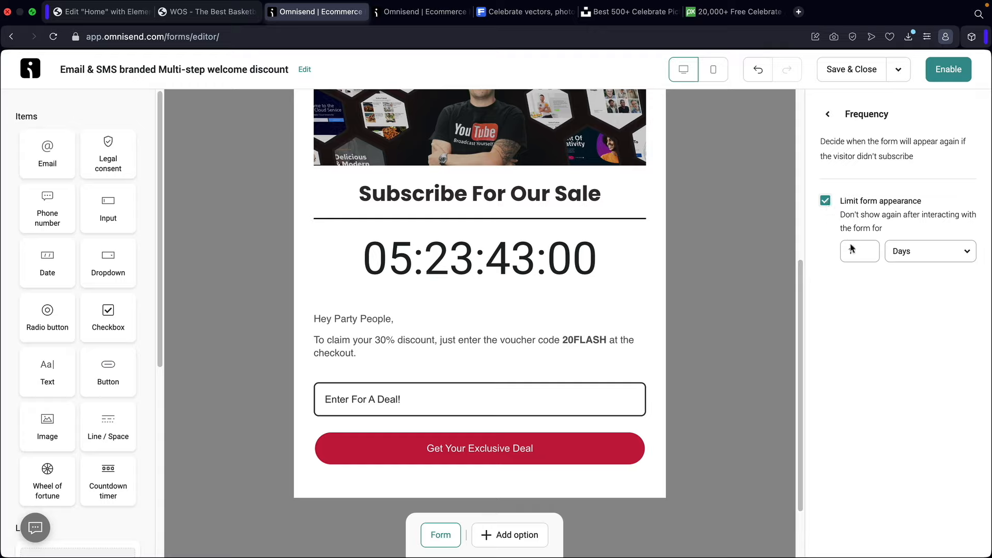
click(854, 250)
text(1)
click(897, 252)
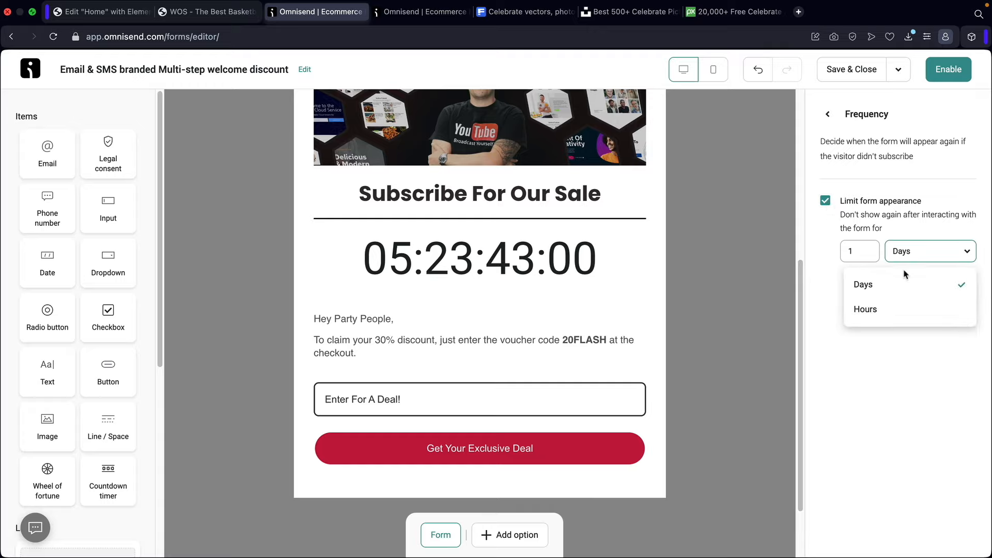
click(902, 310)
click(850, 251)
double_click(844, 251)
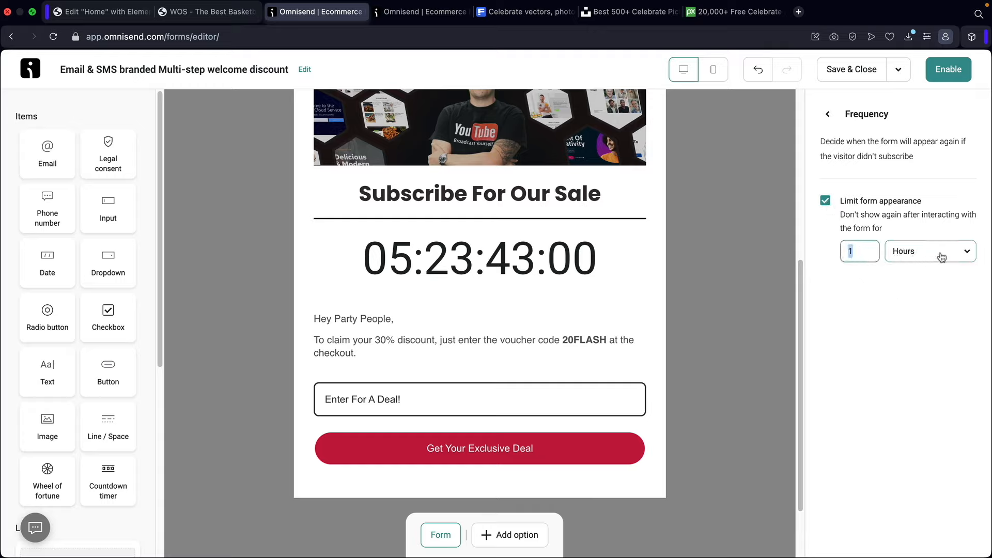
text(3)
double_click(845, 251)
click(826, 202)
click(827, 115)
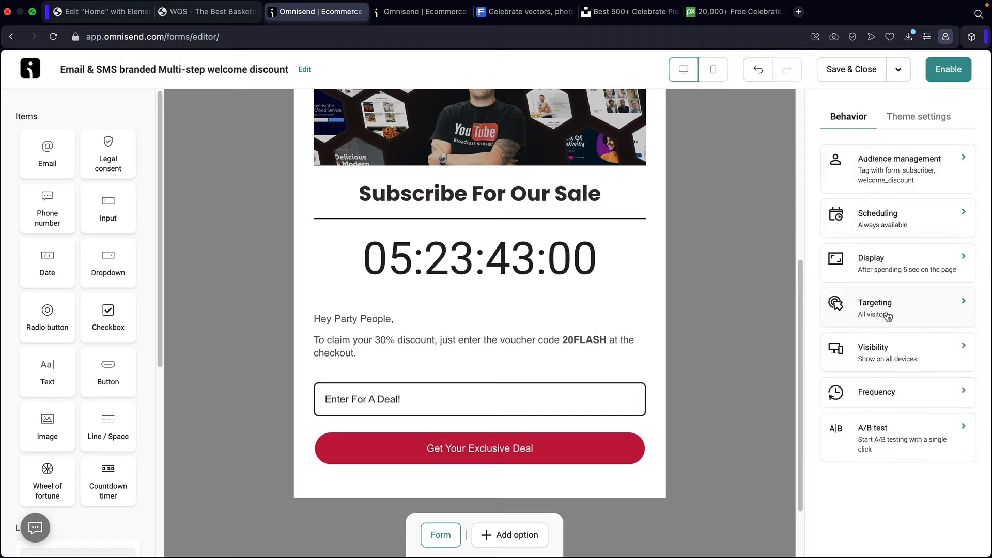
- Start an A/B test, save Version A's copy, and reopen the 50/50 A/B settings
click(887, 443)
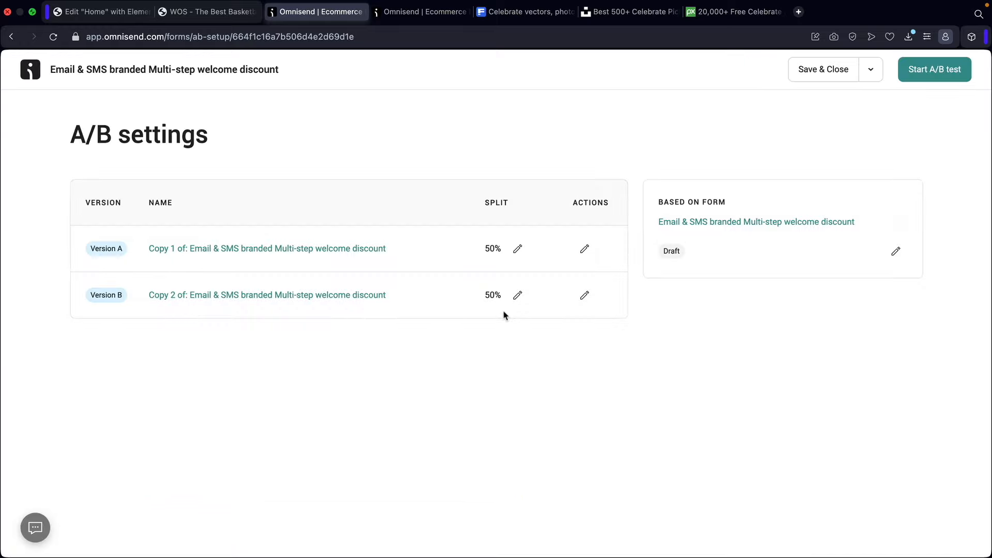
click(321, 250)
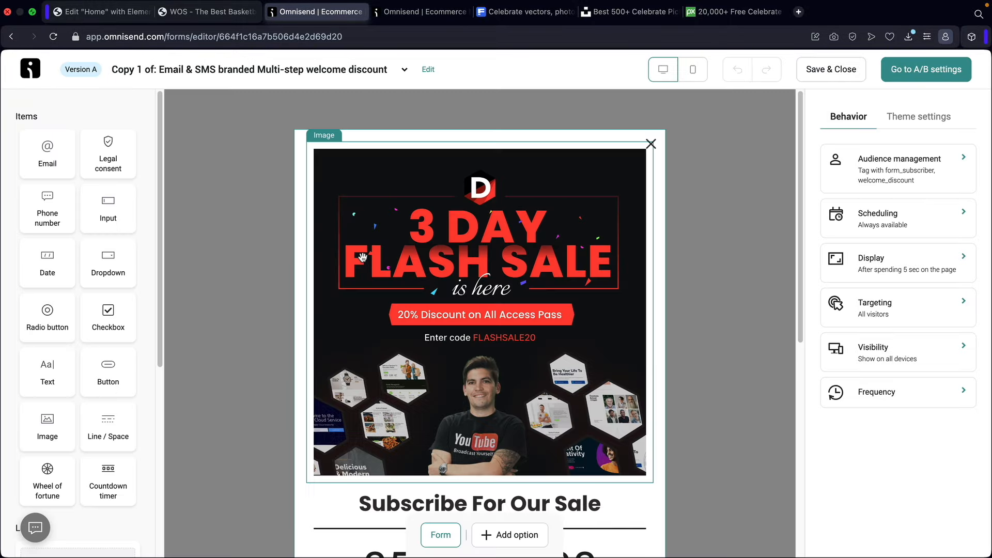
click(821, 70)
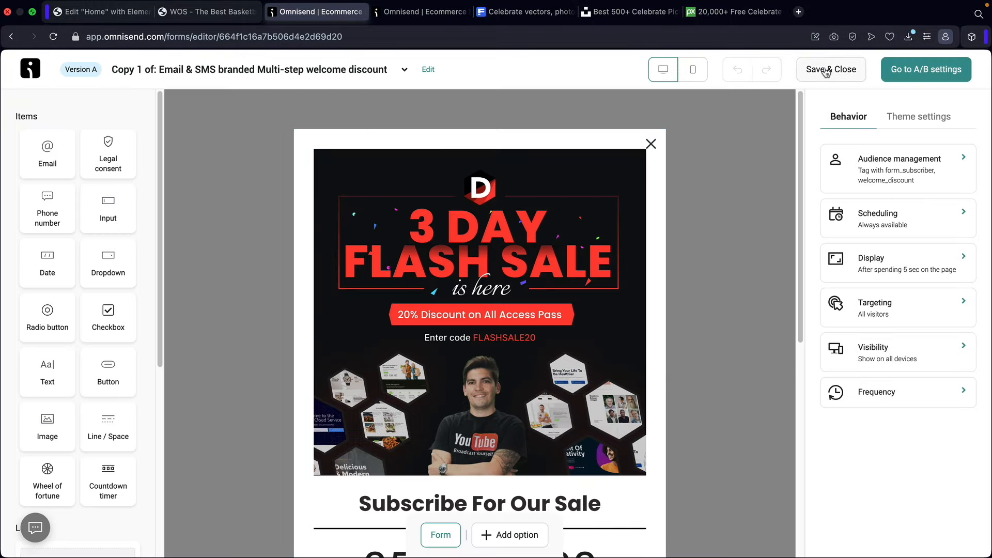
click(165, 354)
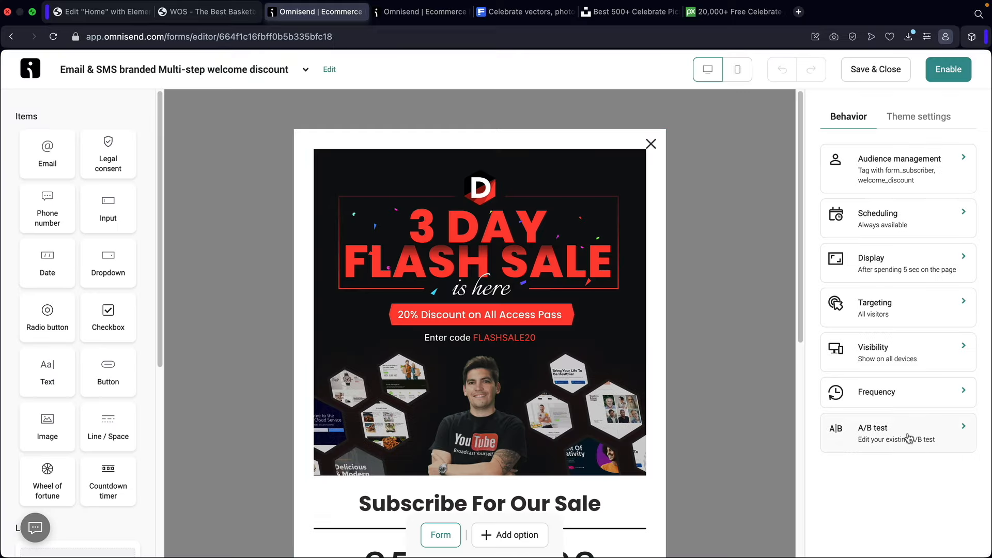
click(909, 438)
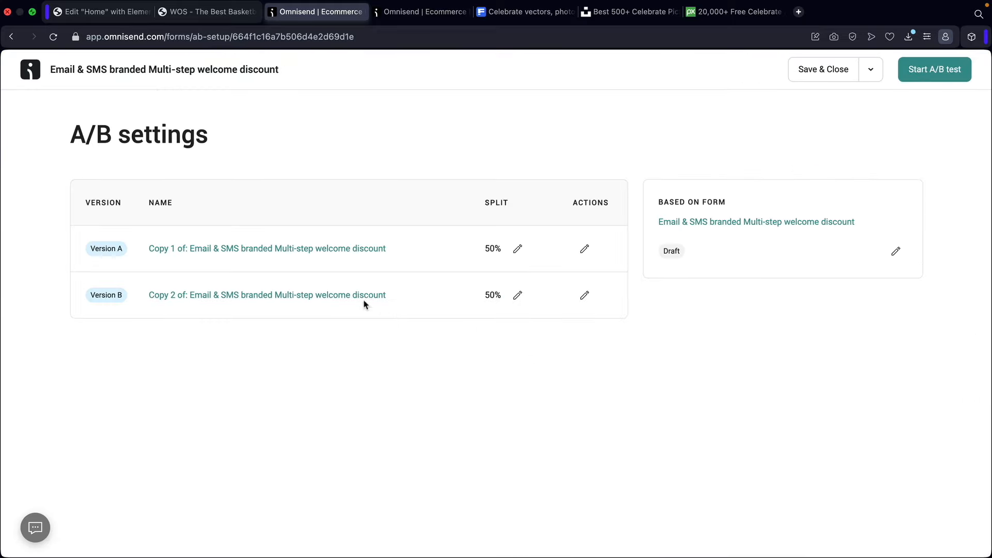
- Replace Version B's flash-sale header image with the celebrating-man photo and save it
click(294, 299)
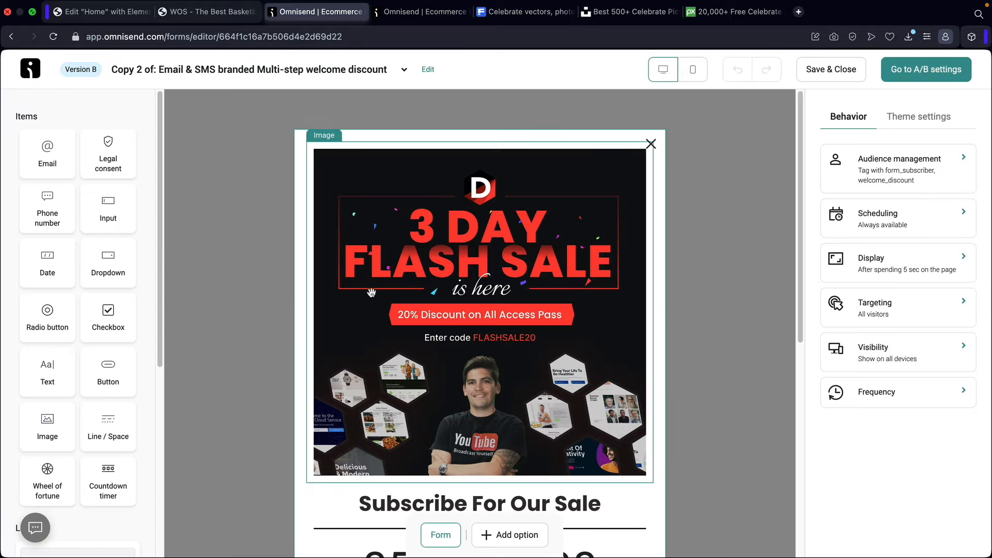
click(435, 294)
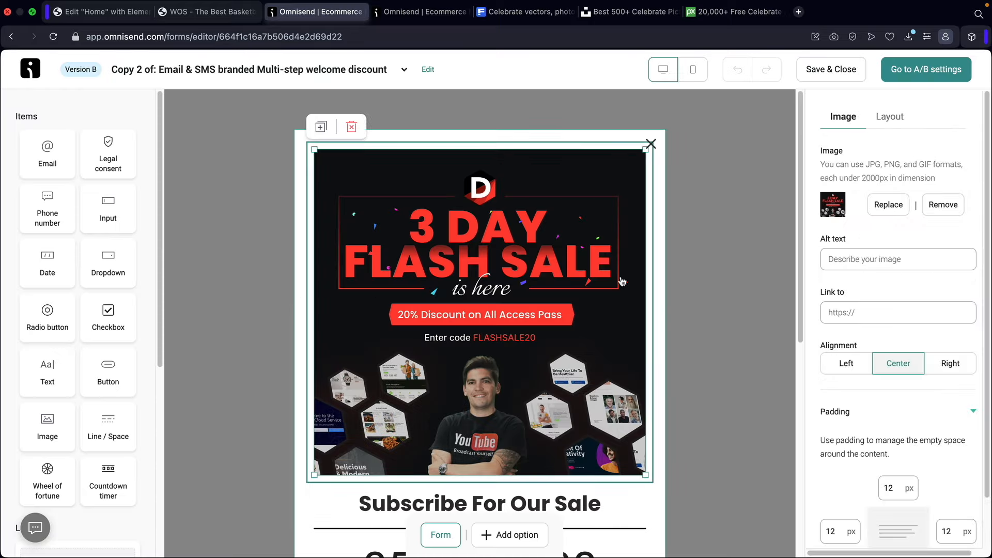
click(887, 205)
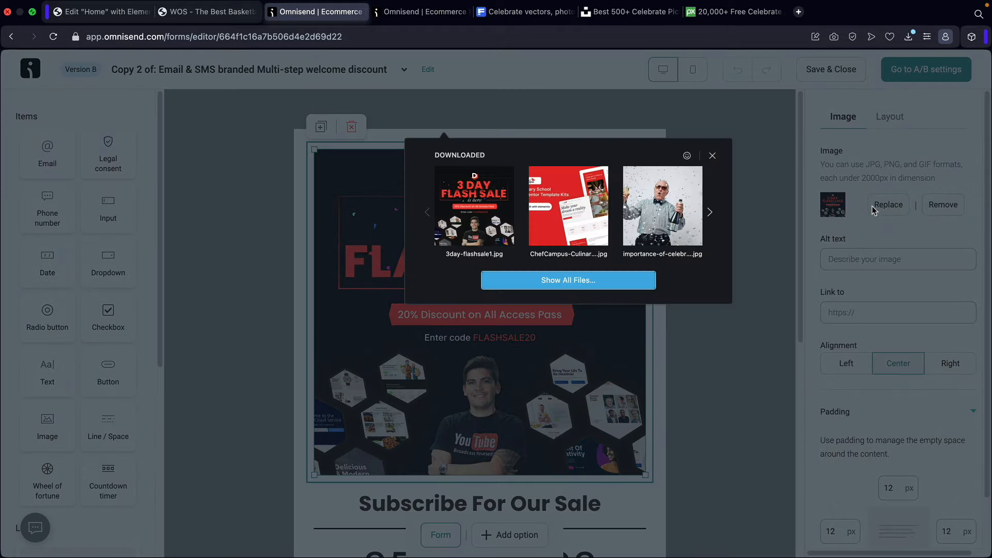
click(666, 215)
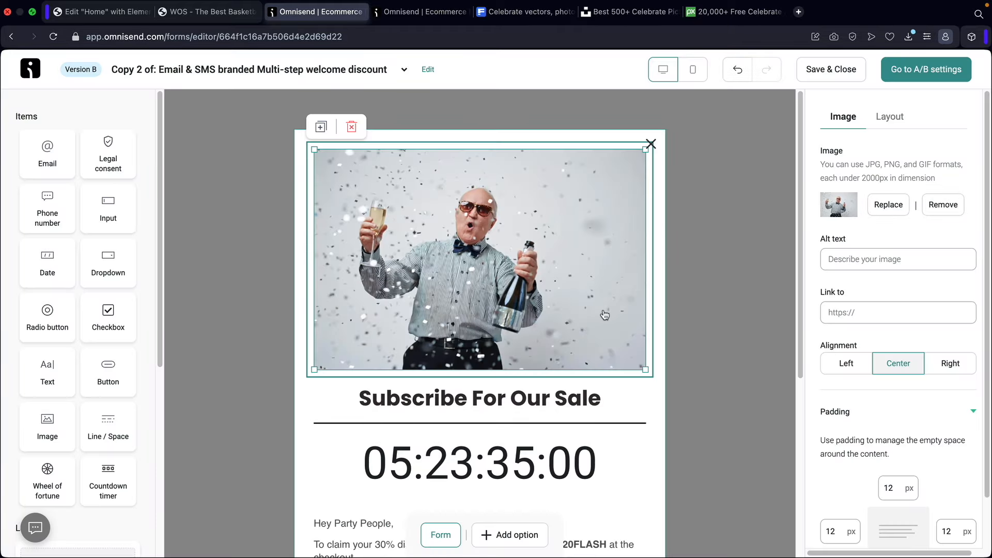
click(844, 70)
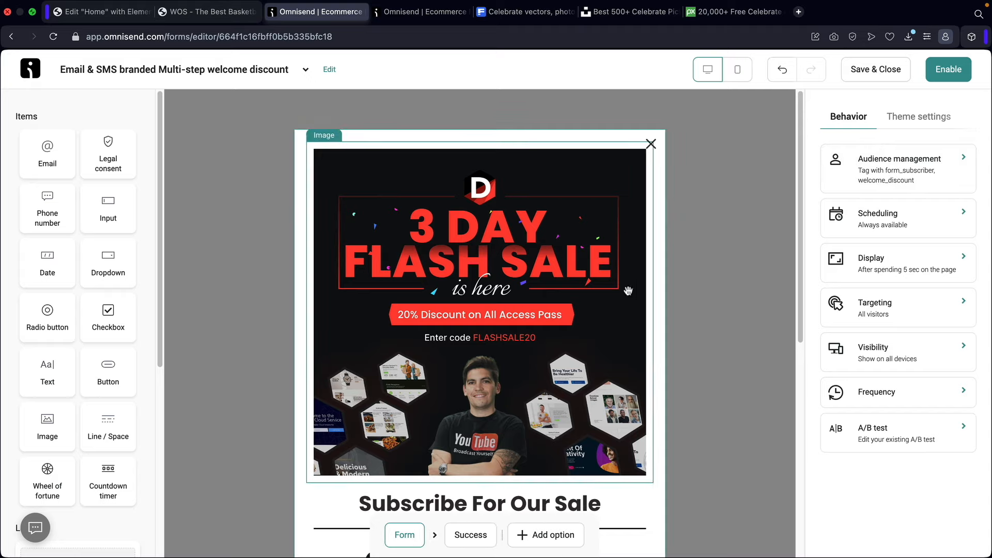
- Review the Get Your Exclusive Deal button settings, then enable the flash-sale popup
scroll(607, 314, down, 3)
scroll(607, 314, down, 3)
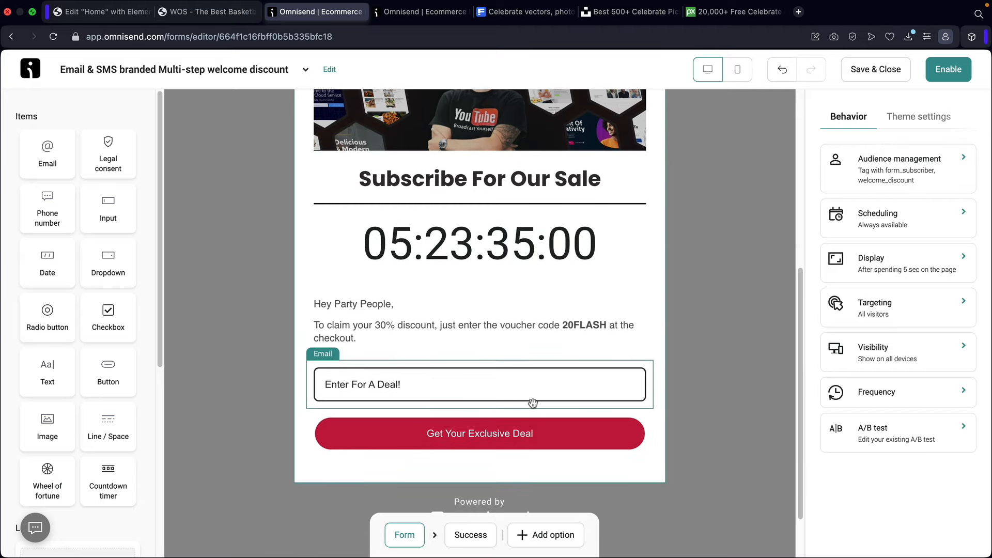
click(520, 430)
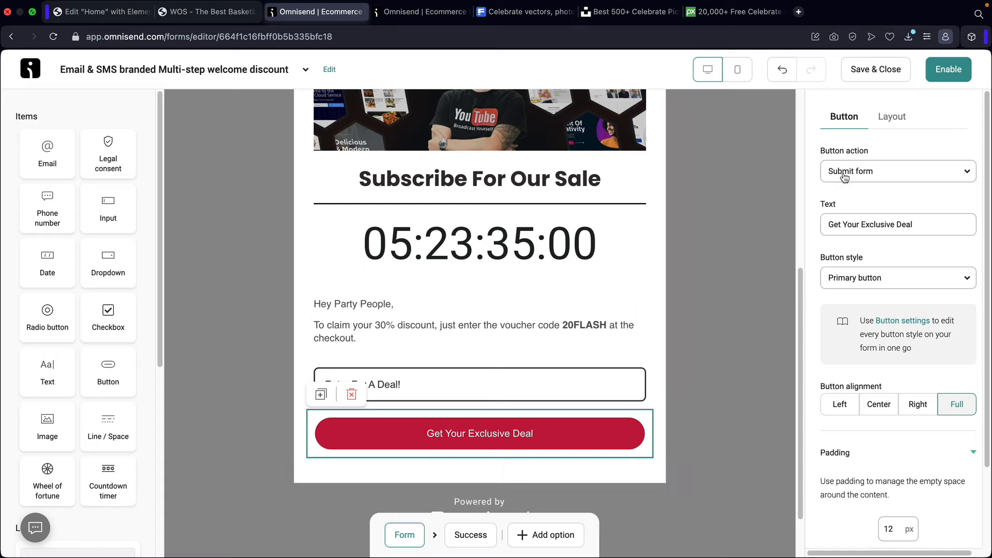
scroll(742, 257, up, 5)
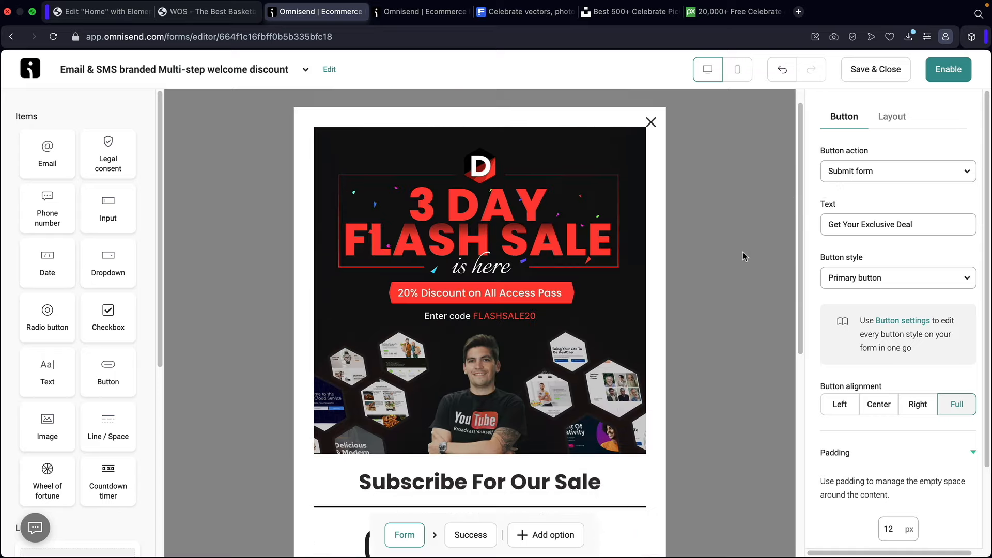
click(949, 70)
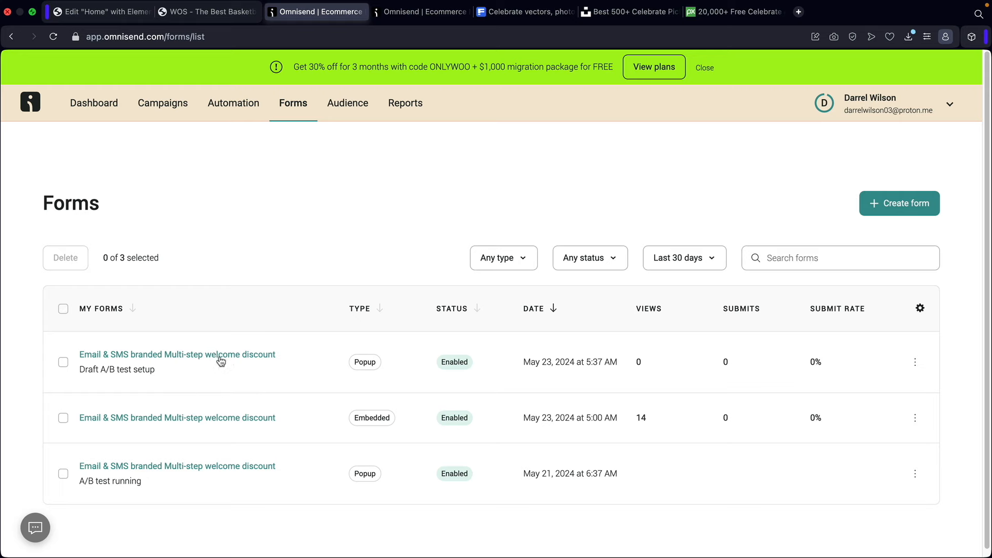
- Submit a saved email address through the homepage flash-sale popup and close the Success message
click(206, 11)
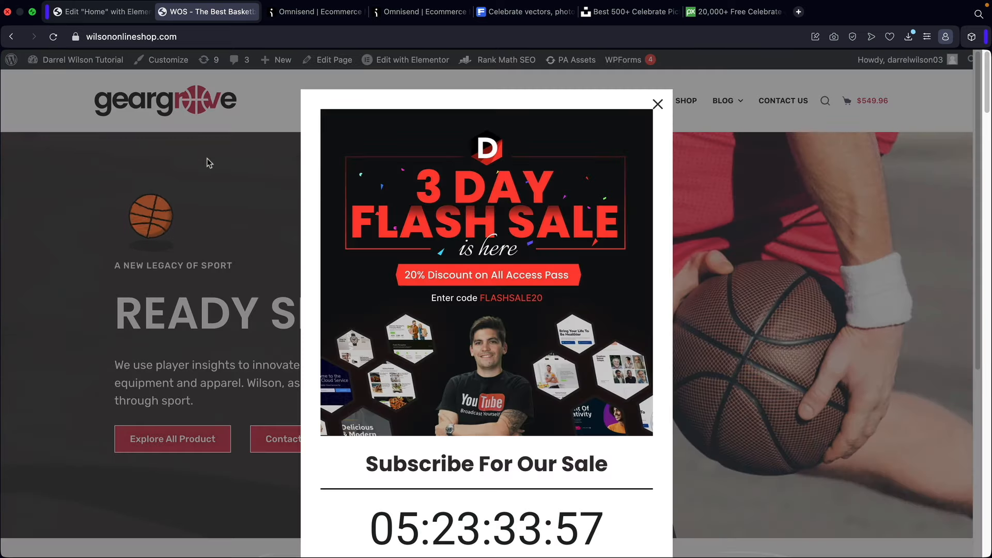
scroll(435, 272, down, 5)
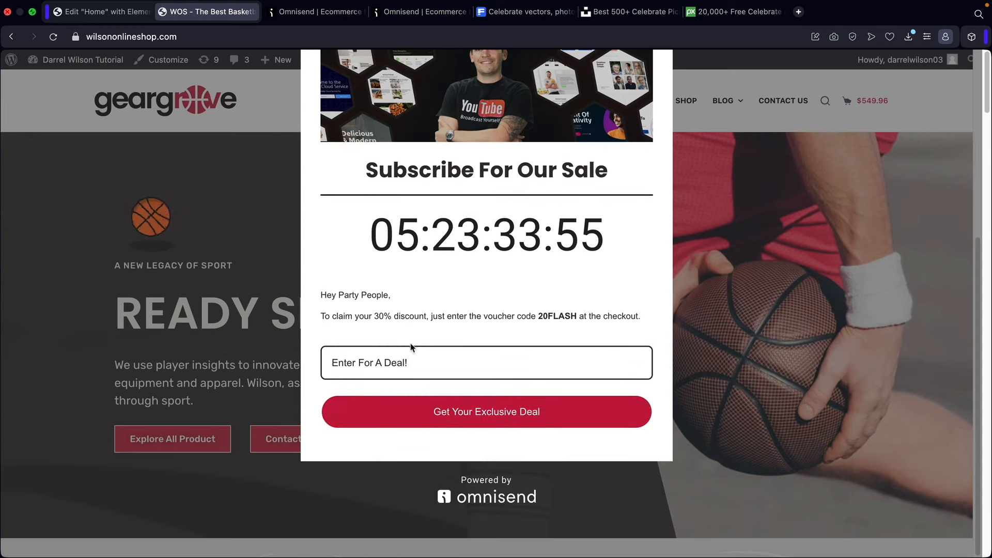
click(412, 362)
click(415, 398)
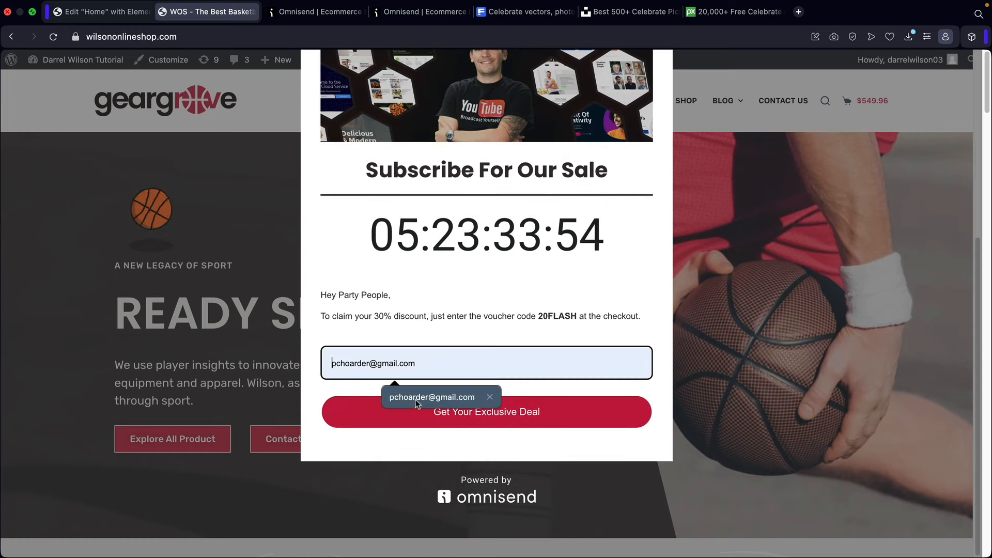
click(457, 411)
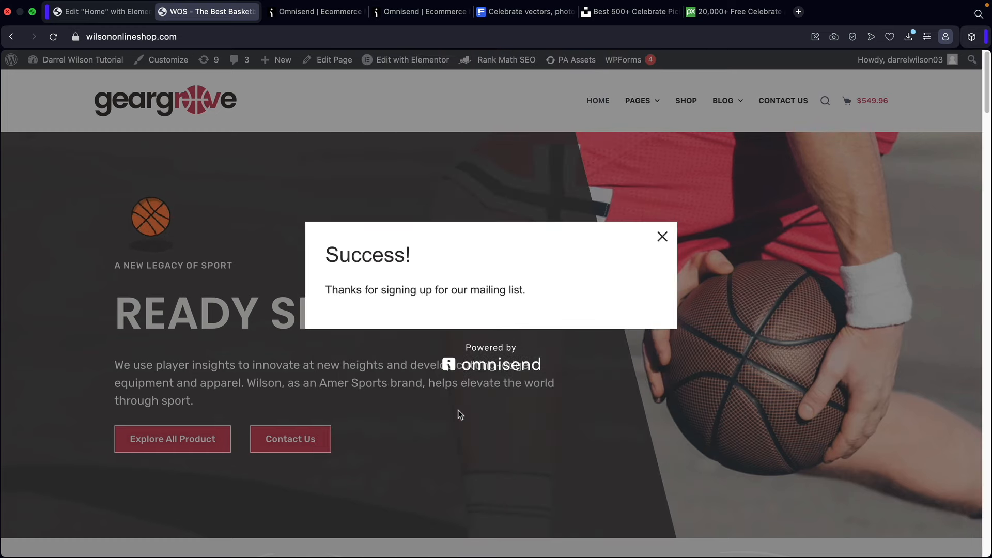
click(662, 236)
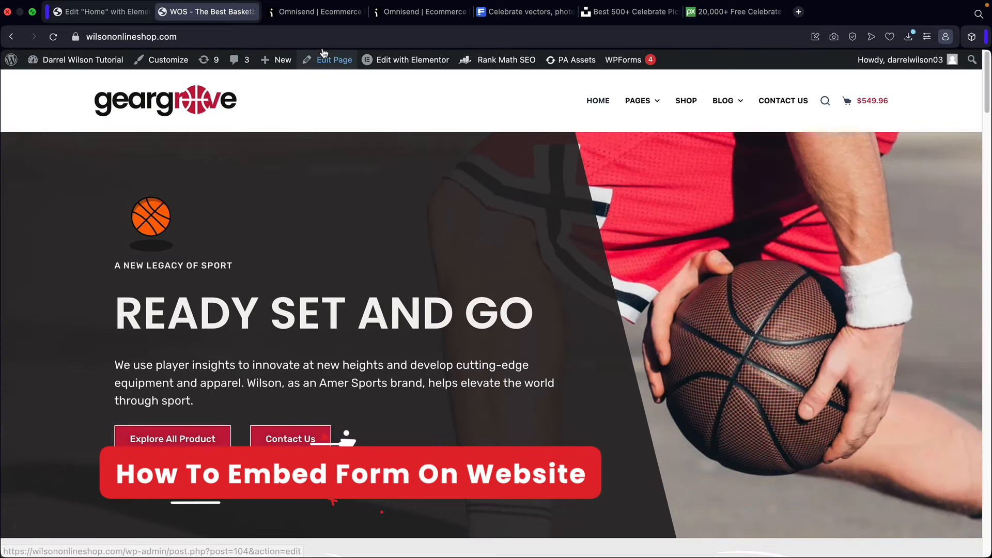
- Change the form's display type to Embed, update the live form, and copy its embed code
click(318, 12)
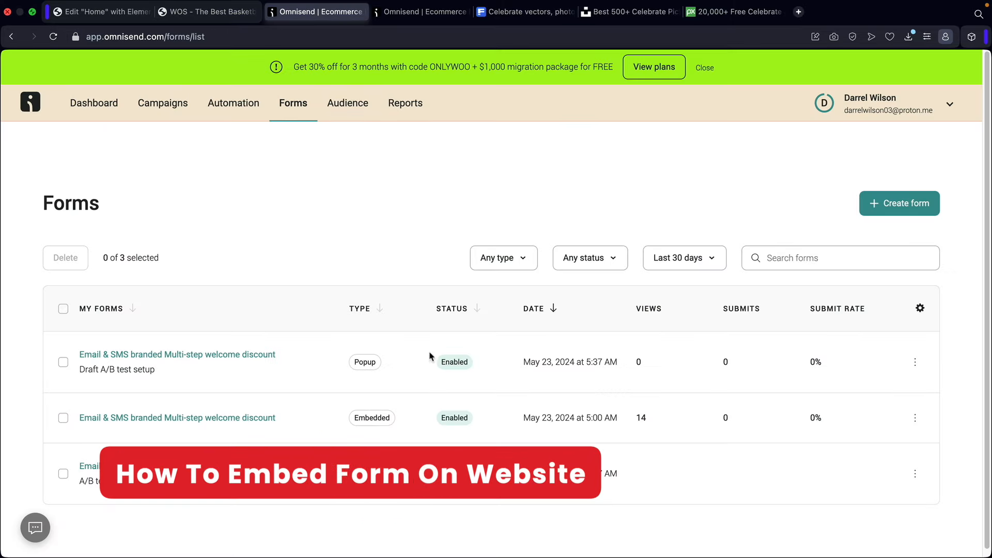
click(233, 356)
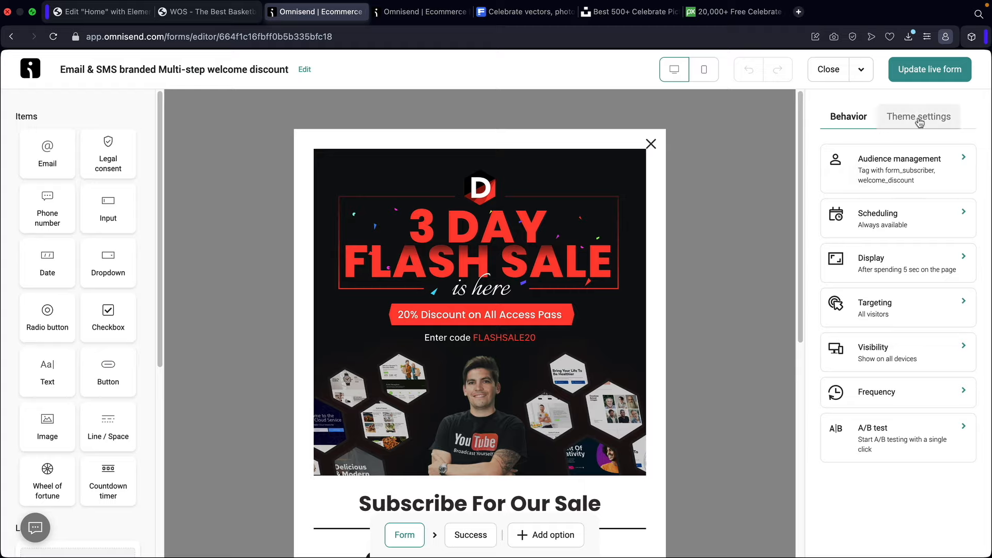
click(919, 122)
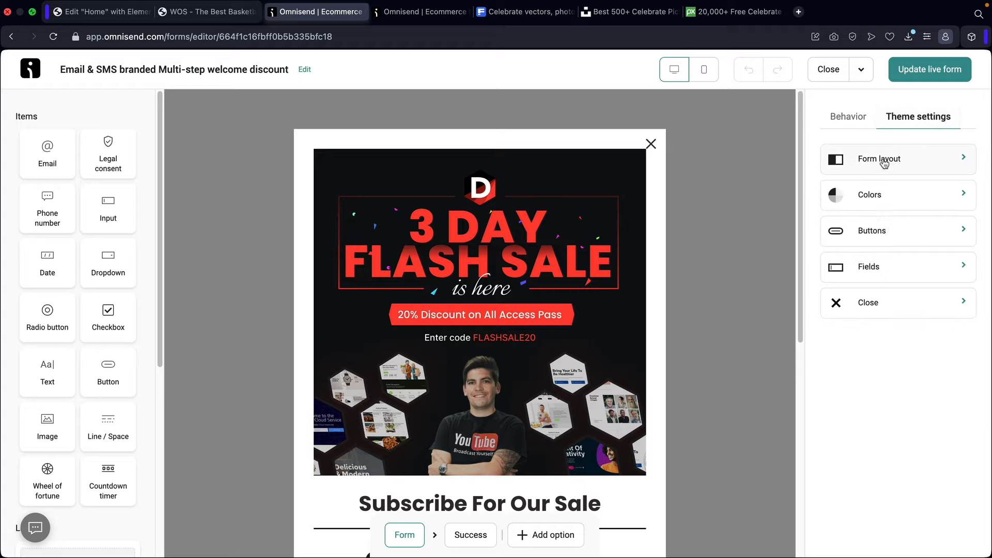
click(884, 163)
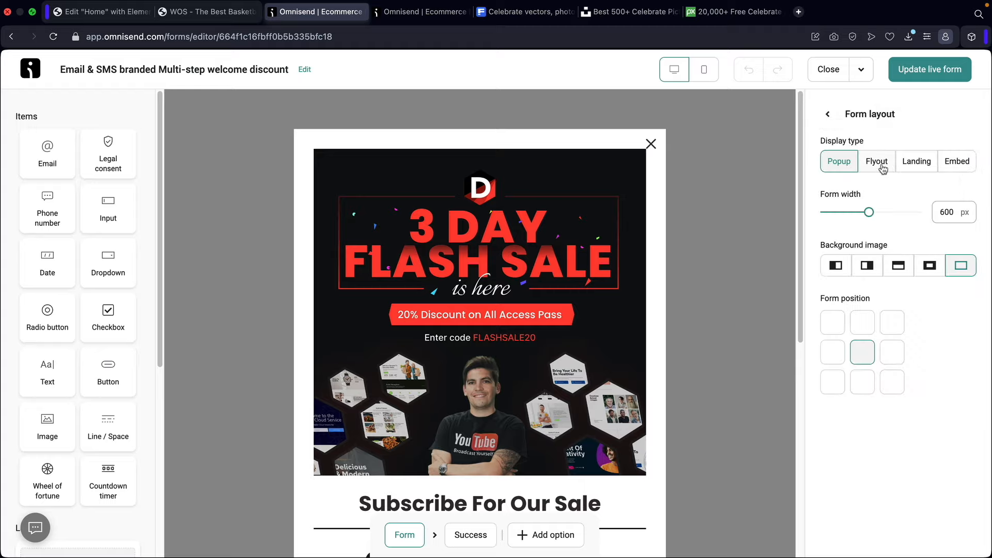
click(881, 164)
click(915, 163)
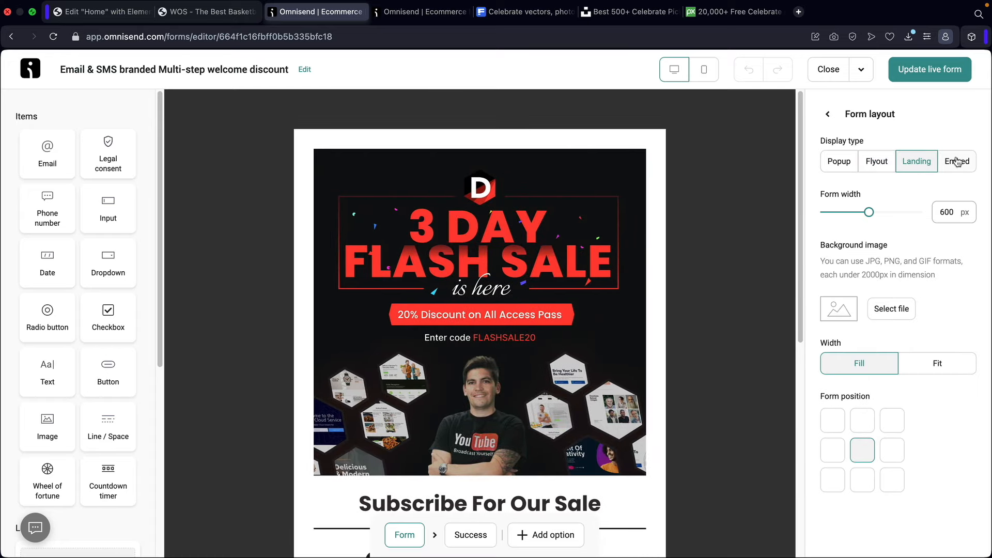
click(966, 164)
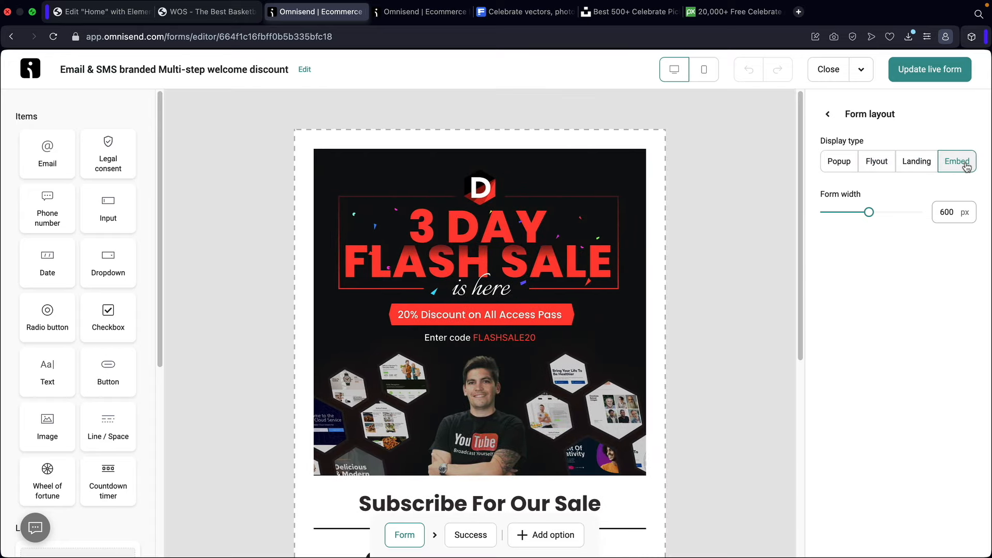
click(942, 76)
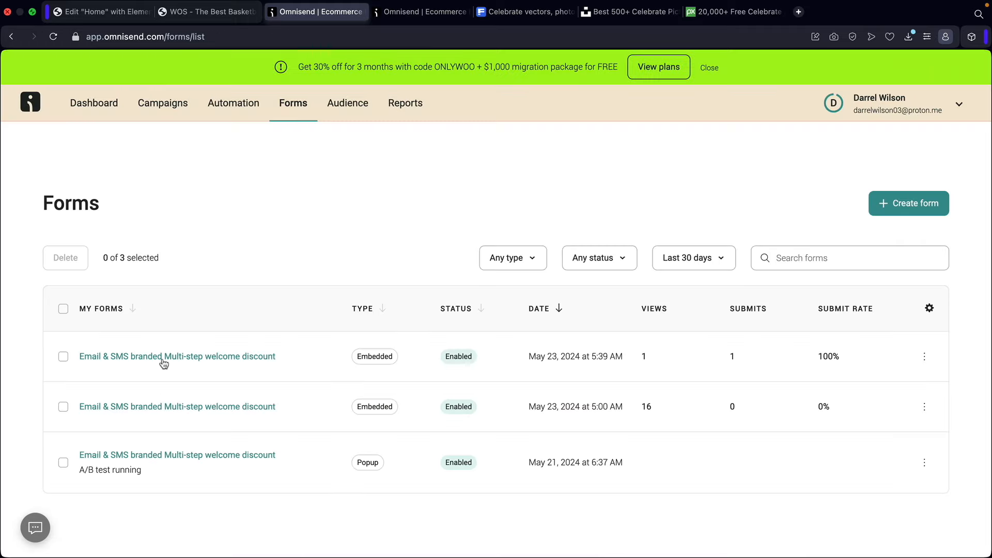
click(166, 357)
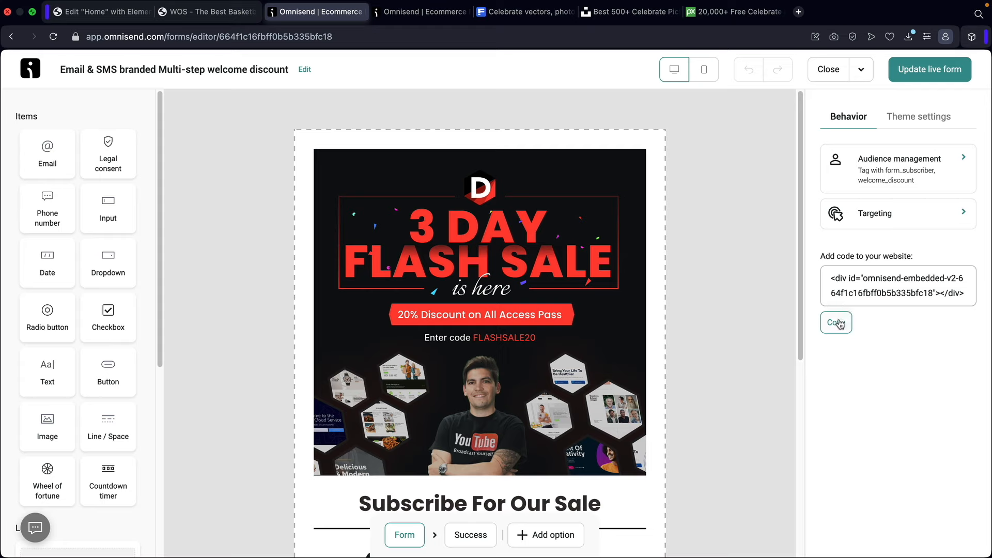
click(837, 323)
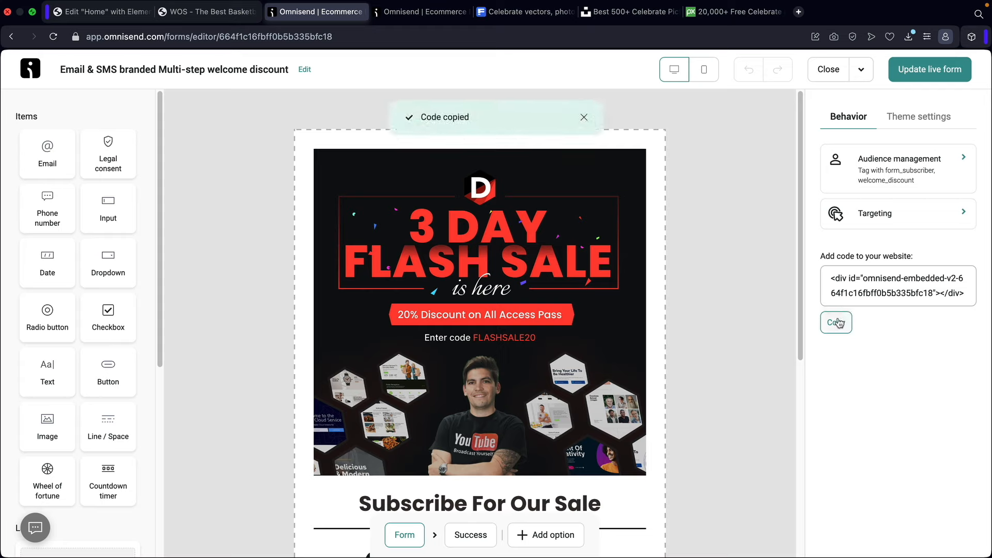
- In the Elementor homepage editor, add an HTML widget under the Competitive Pricing section
click(107, 11)
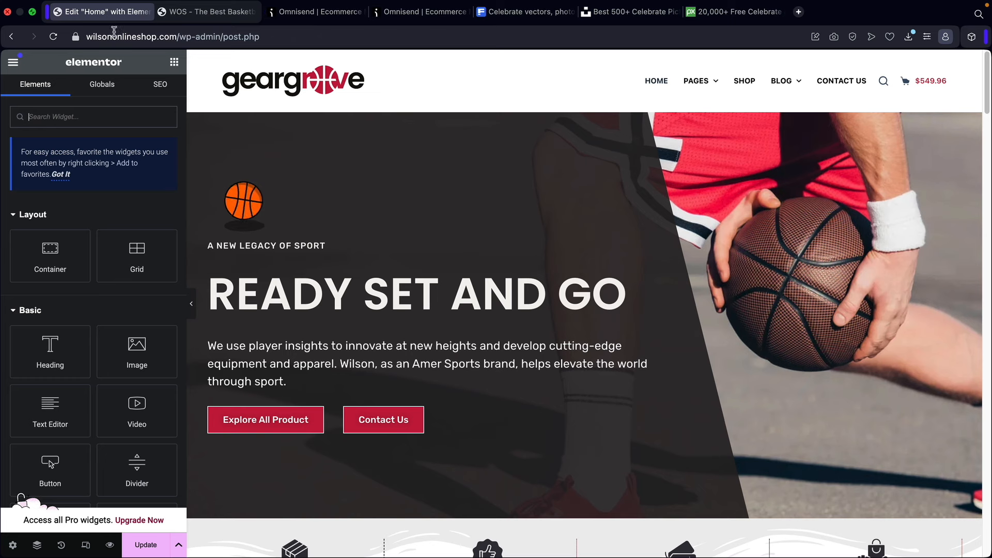
scroll(509, 359, down, 5)
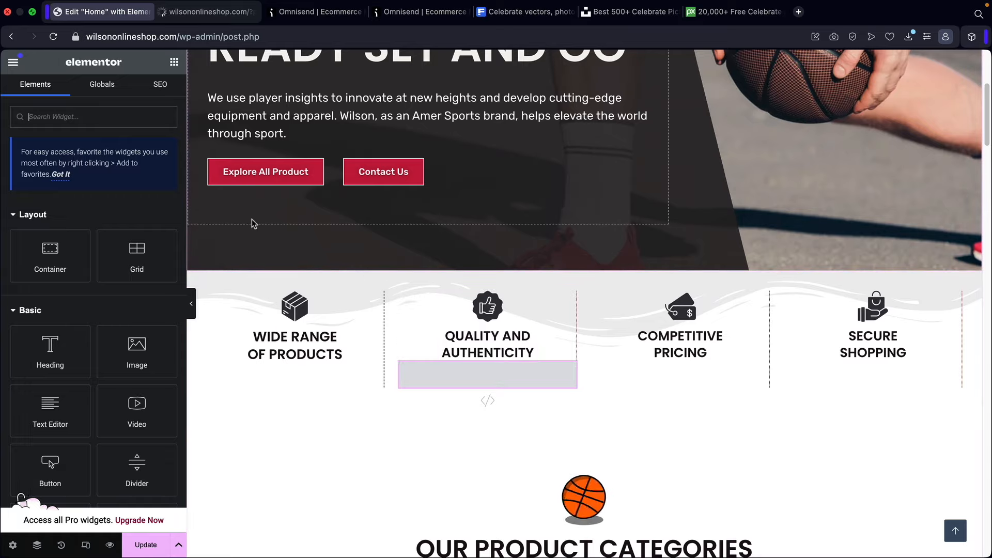
text(html)
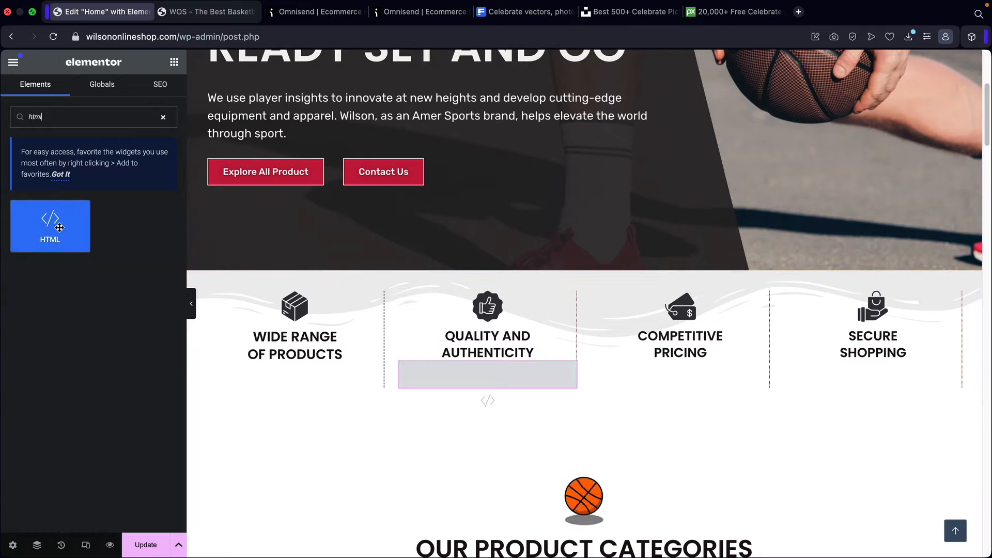
drag(58, 226, 678, 344)
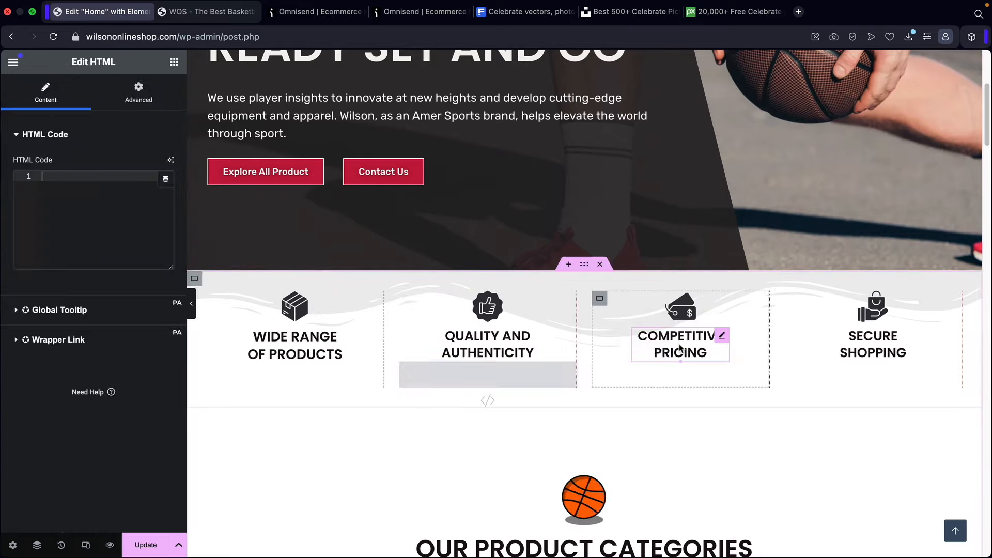
- Paste the Omnisend embed code into the HTML widget, update the homepage and view it live
right_click(65, 176)
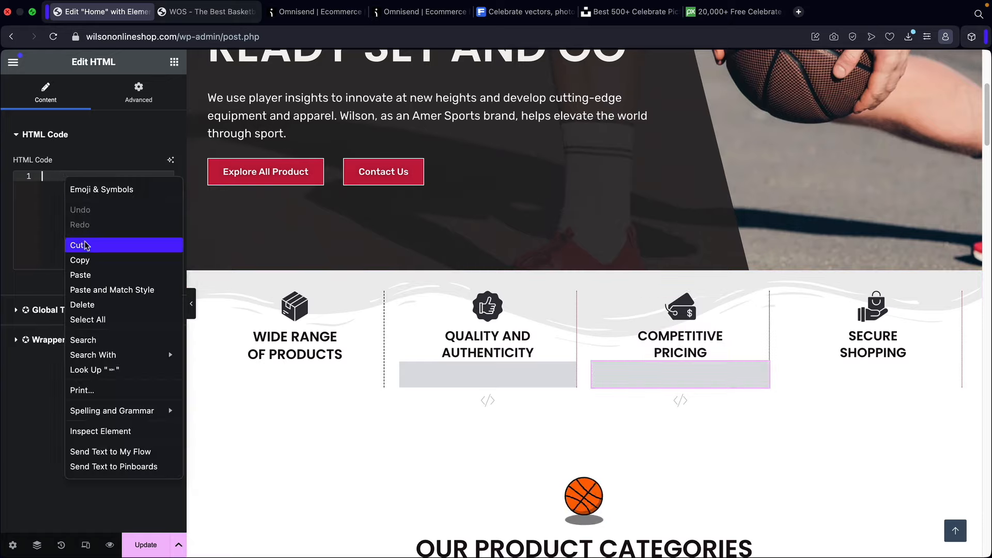
click(88, 274)
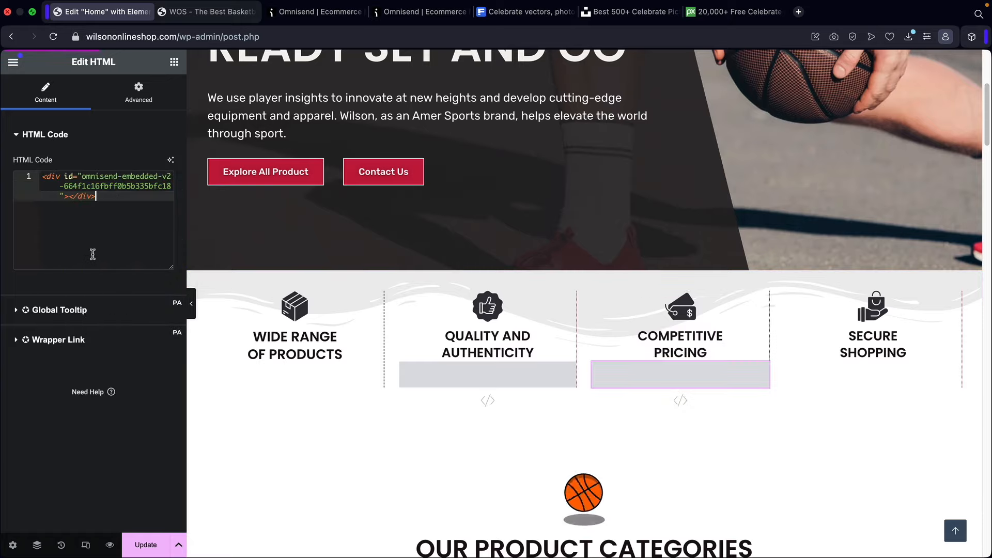
click(155, 540)
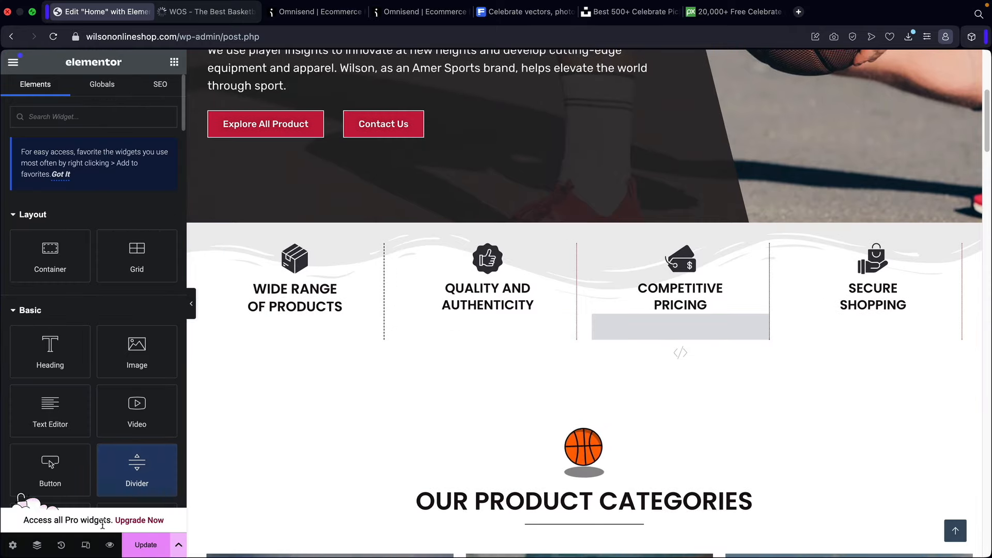
click(109, 544)
scroll(580, 299, down, 10)
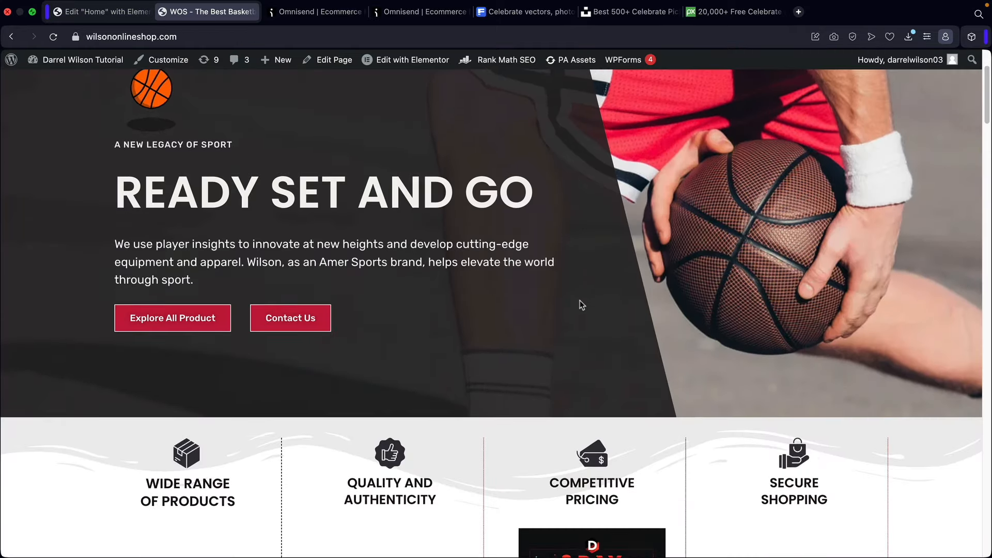
scroll(581, 294, down, 3)
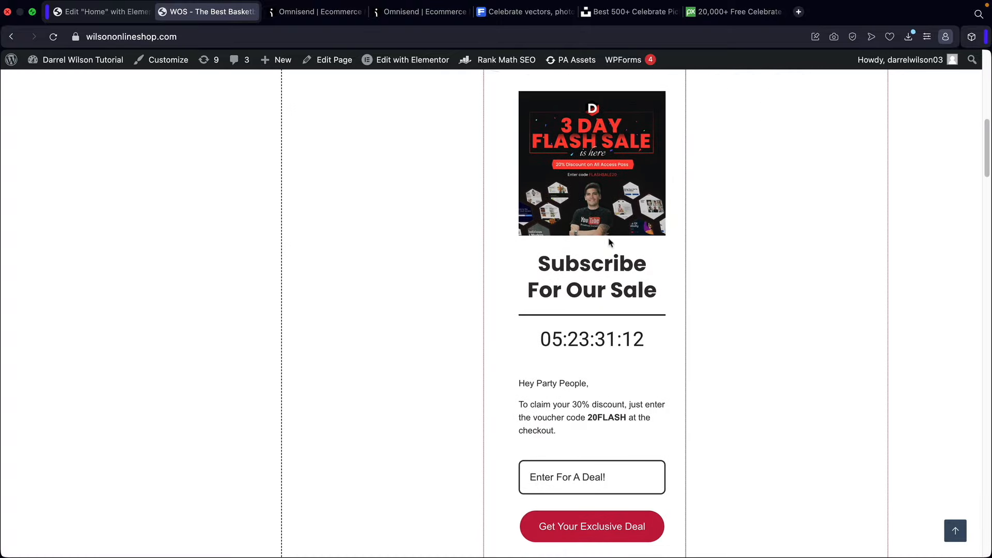
scroll(600, 512, down, 2)
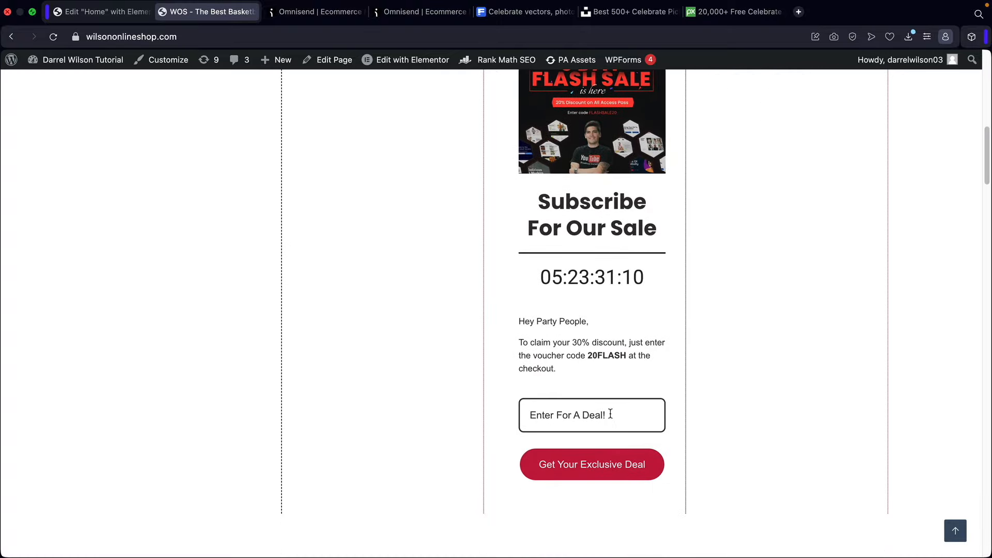
scroll(642, 412, up, 4)
scroll(641, 386, up, 1)
scroll(587, 335, down, 3)
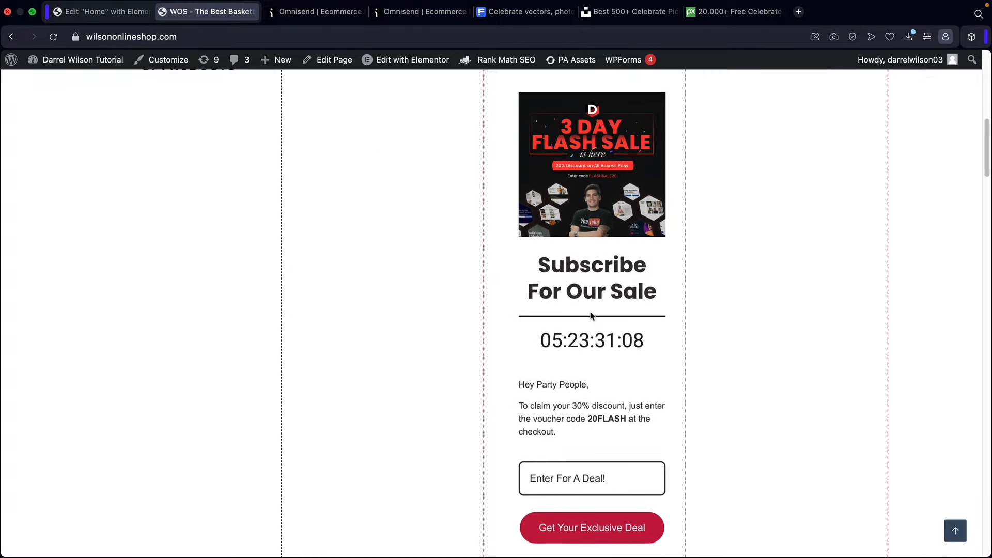
scroll(624, 383, up, 10)
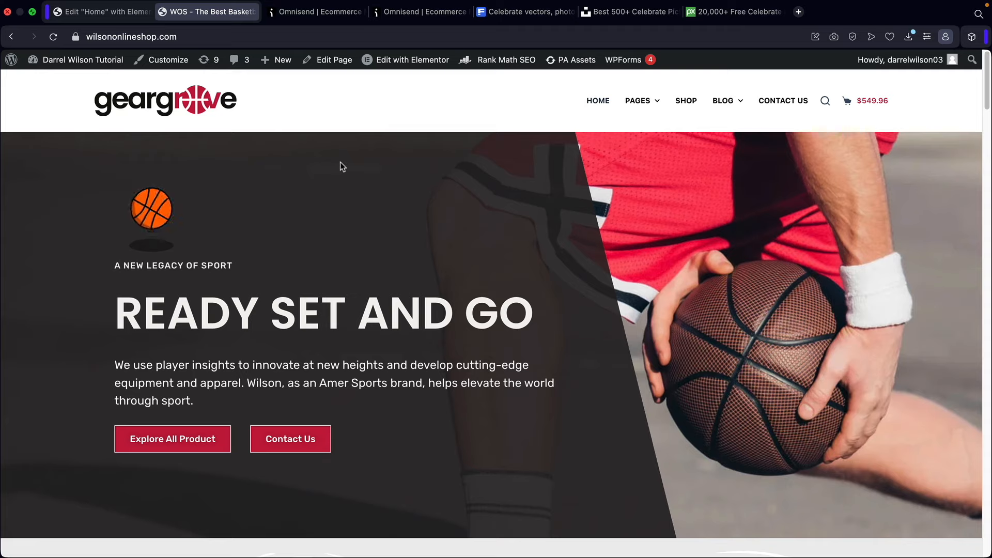
- Close the Omnisend form editor and check the embedded form: 5 views, 1 submit, 20% rate
click(306, 12)
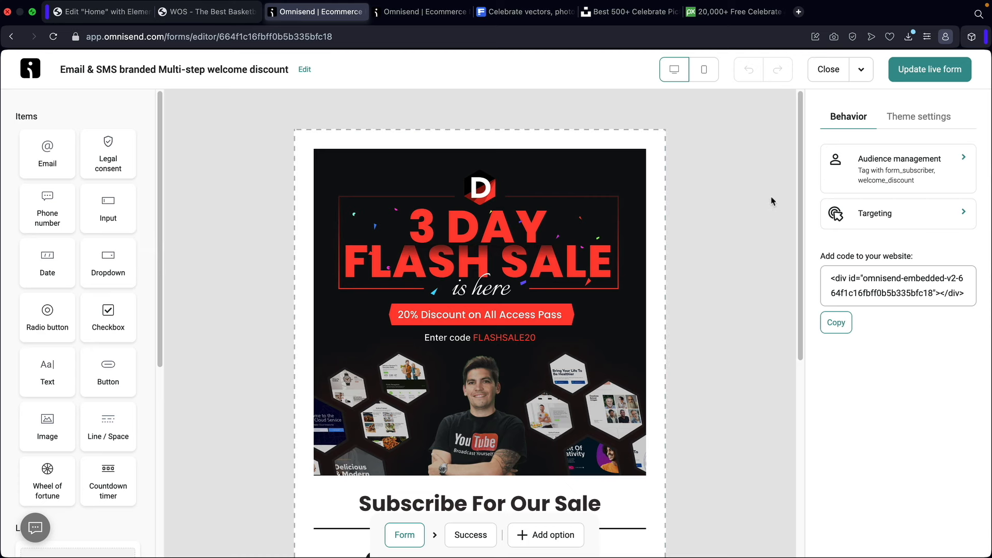
click(827, 72)
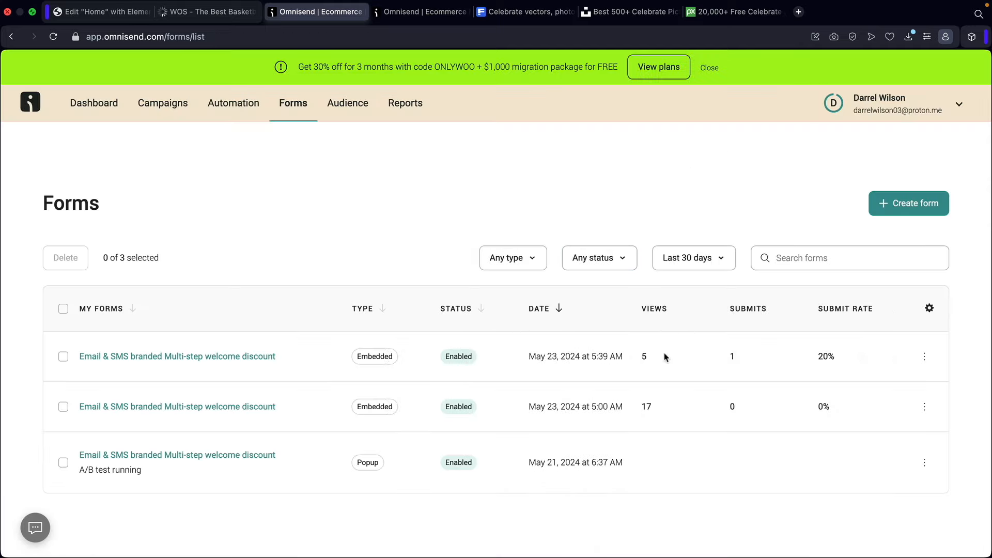
double_click(643, 358)
click(851, 356)
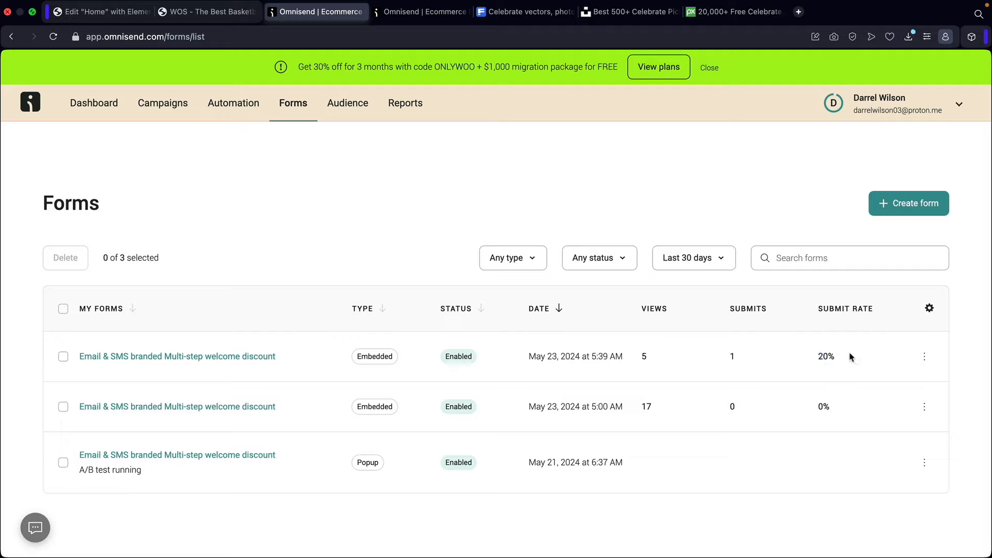
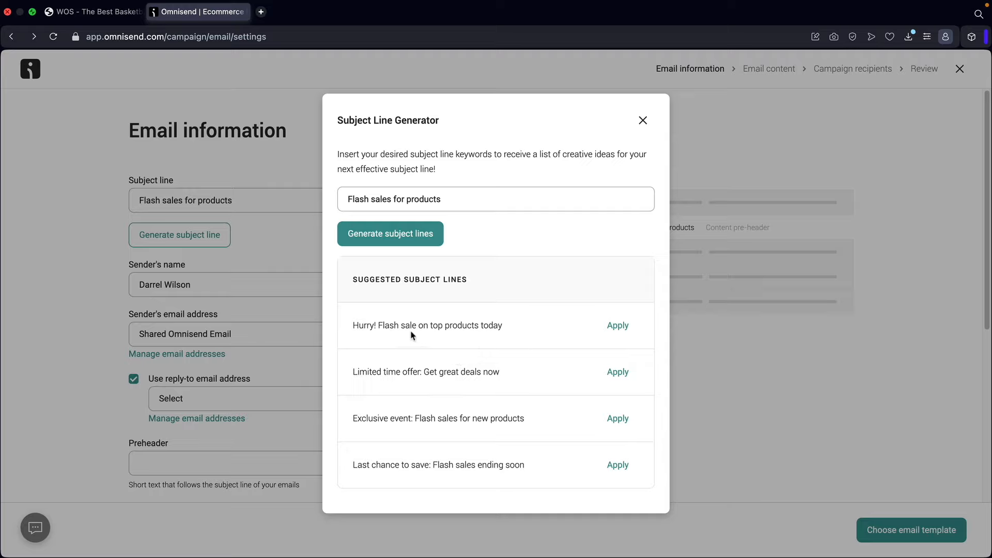
- Apply the first generated suggestion, 'Hurry! Flash sale on top products today', as the subject line
drag(386, 331, 488, 327)
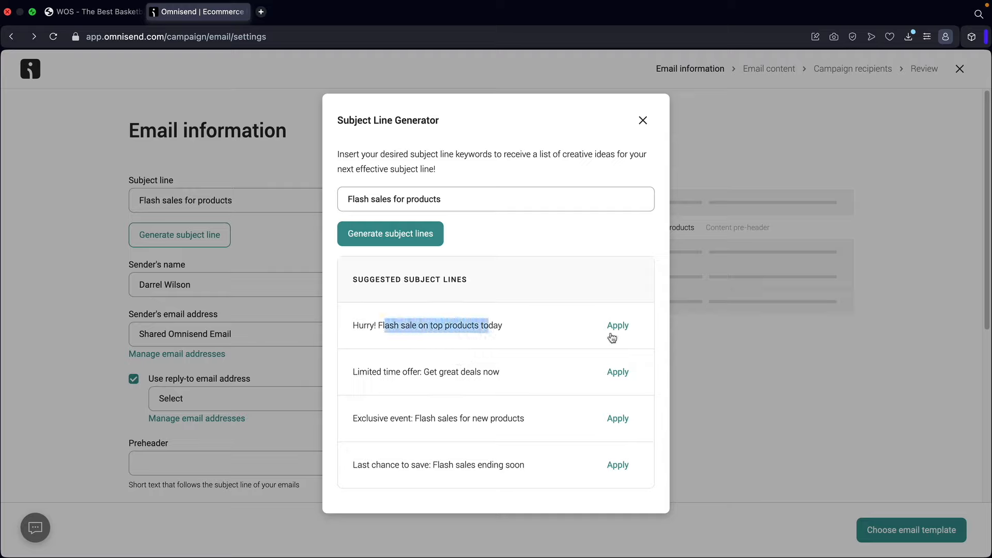
click(618, 327)
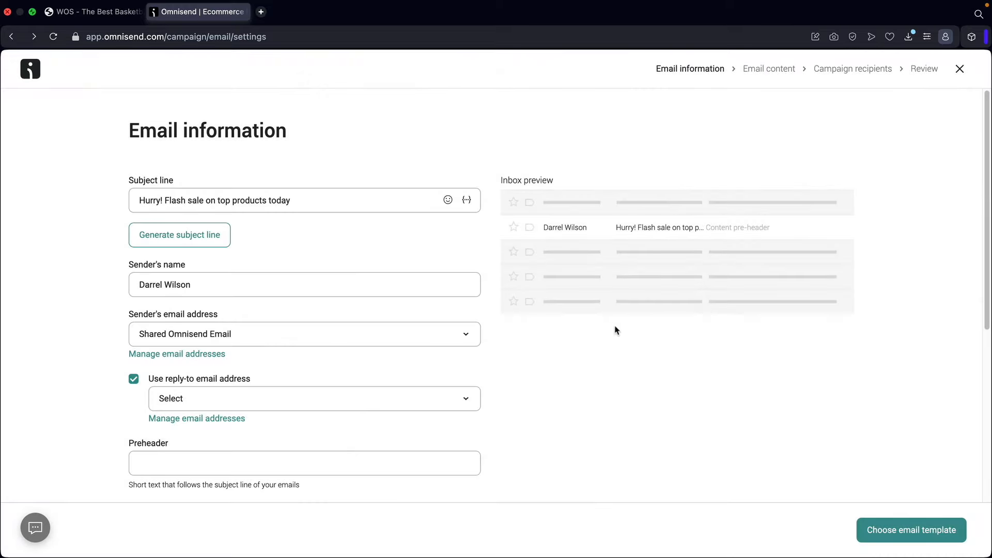
- Keep the Shared Omnisend Email sender address and turn off the reply-to address
click(361, 274)
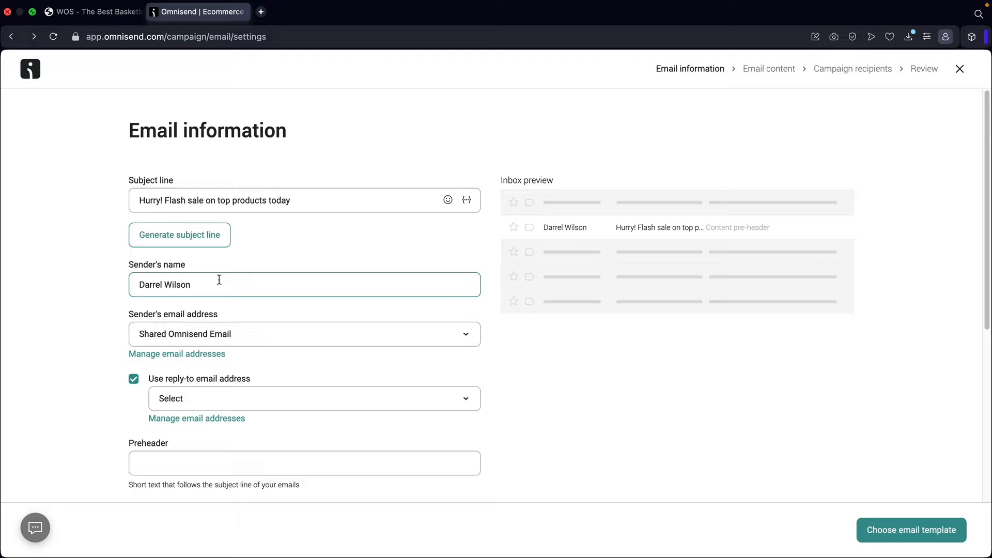
click(249, 336)
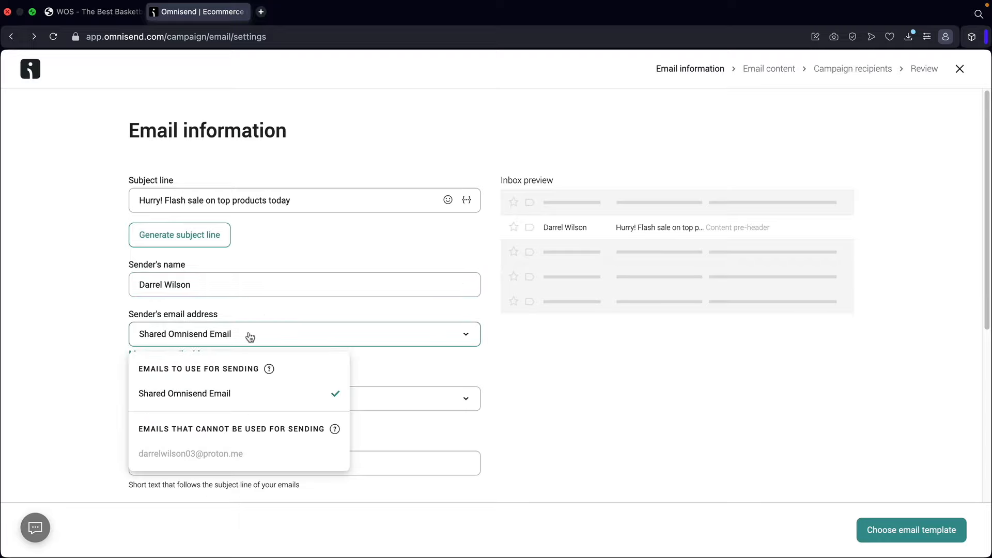
click(222, 403)
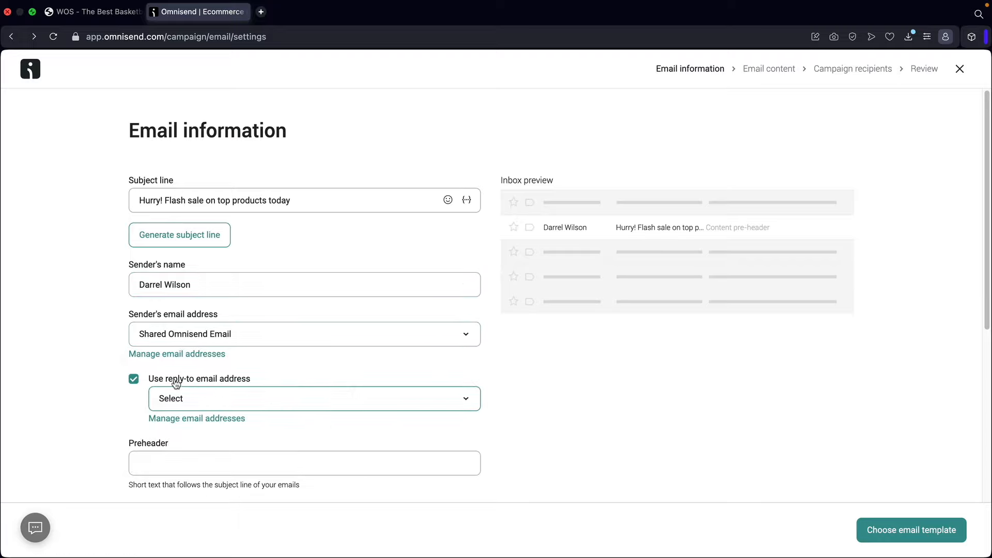
click(133, 378)
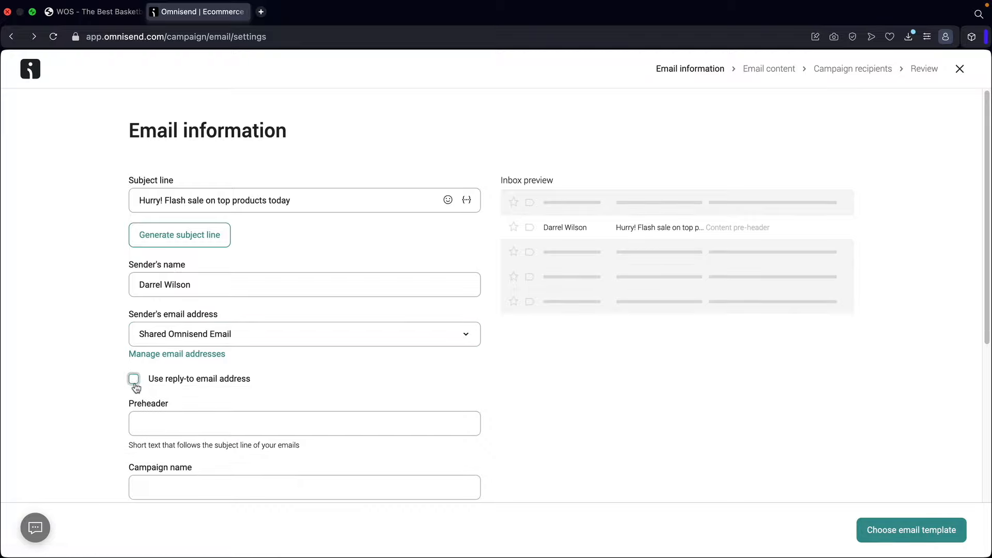
click(153, 381)
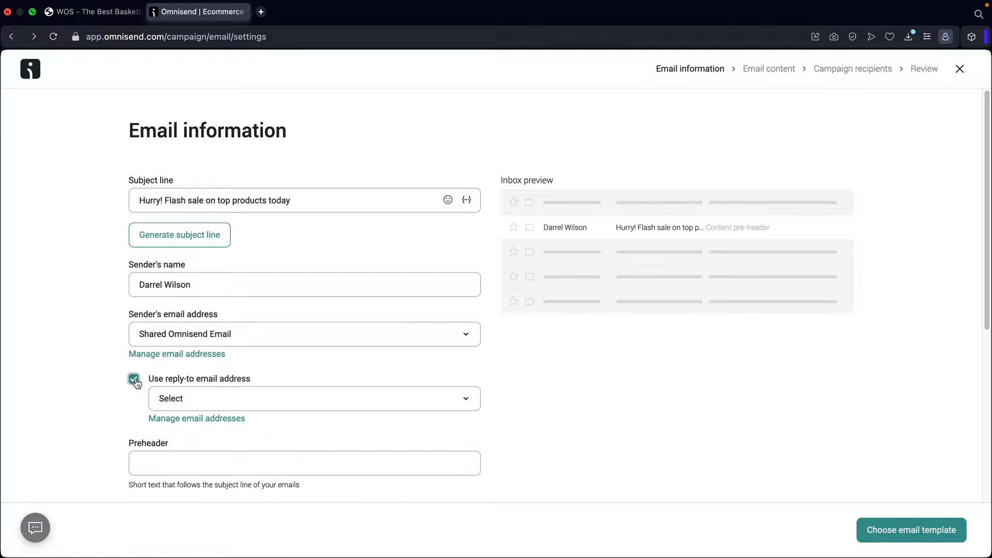
click(201, 401)
click(208, 460)
scroll(207, 372, down, 5)
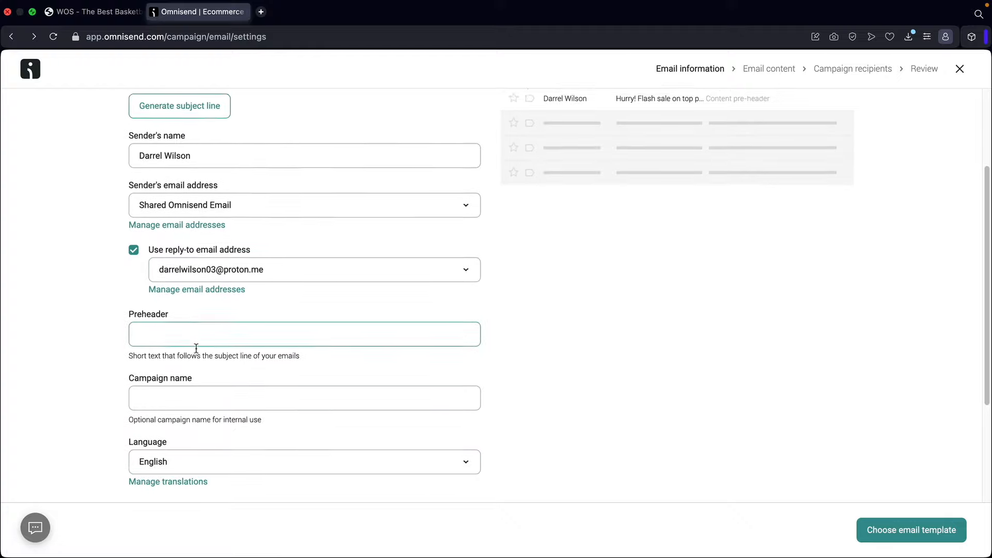
click(134, 240)
scroll(176, 272, up, 5)
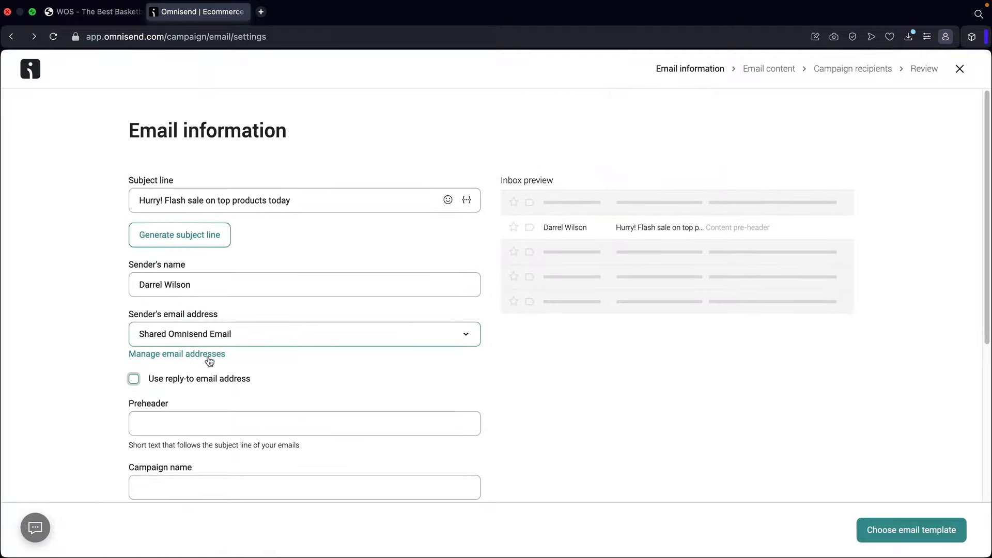
scroll(183, 359, down, 2)
- Enter the preheader 'This is going to be the best deal ever!' and campaign name 'Flash Sale'
click(204, 362)
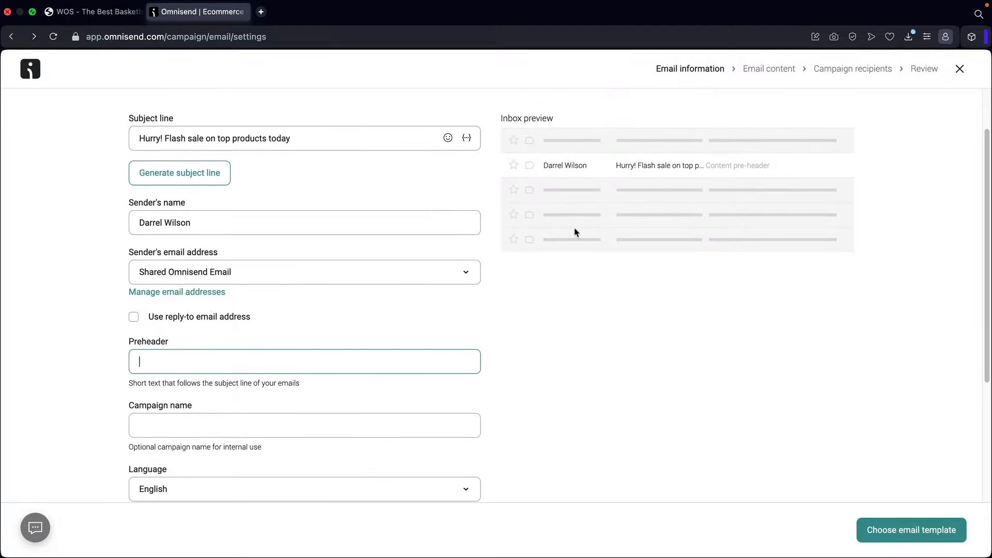
text(This is going to)
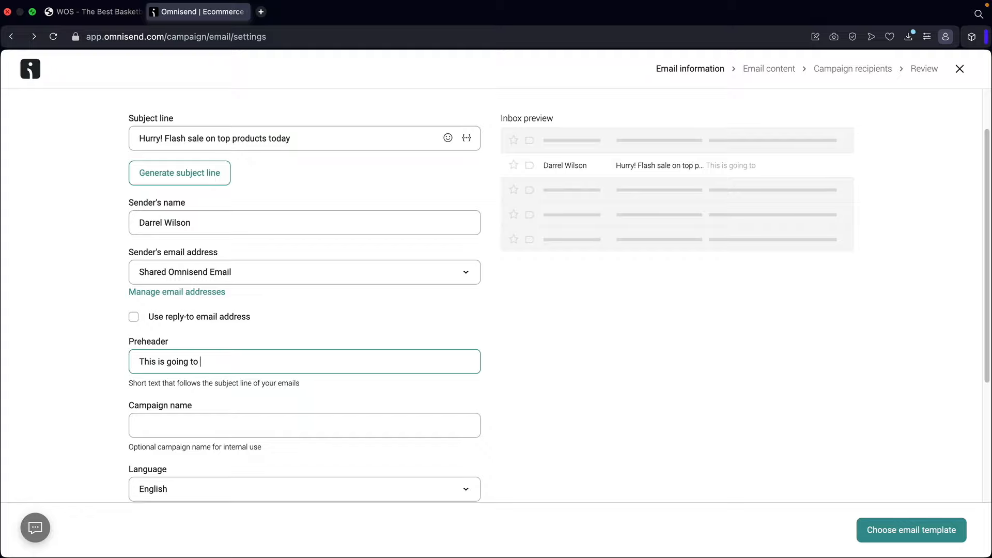
text(e best deal ever!)
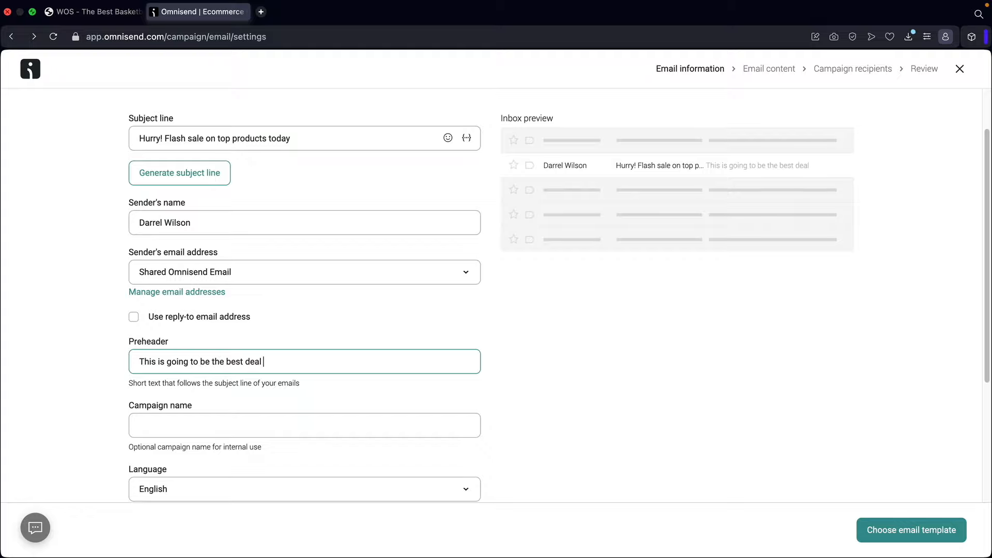
click(290, 423)
text(Flash Sale)
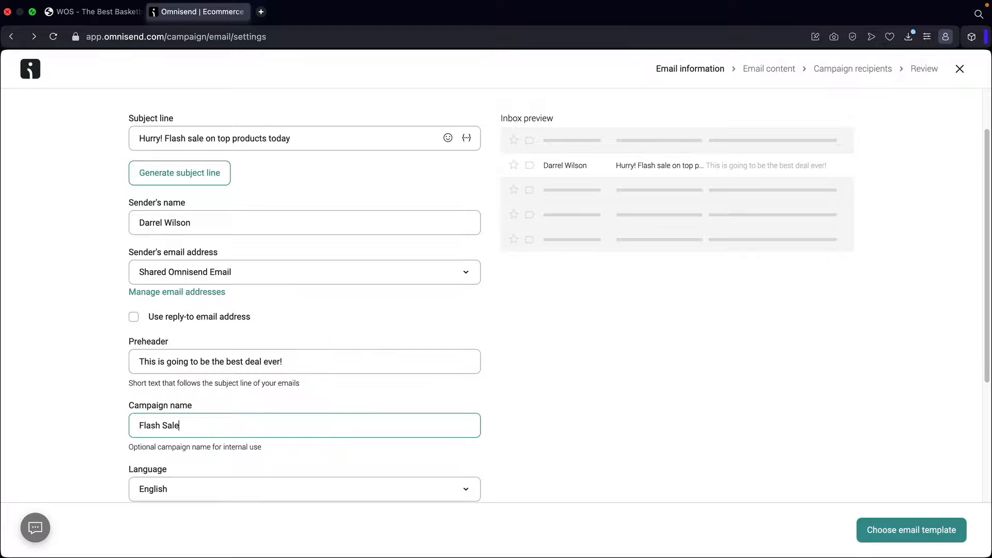
scroll(319, 426, down, 4)
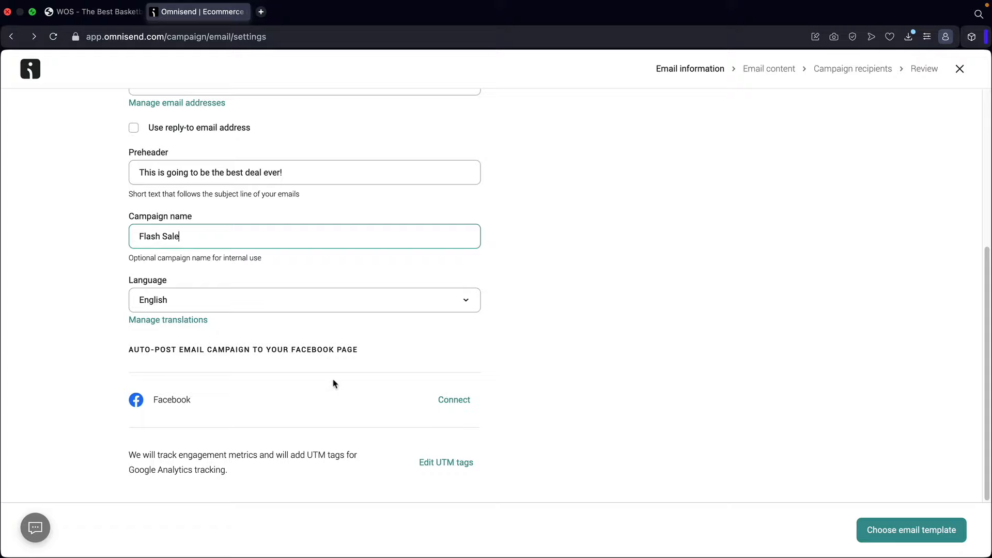
click(884, 532)
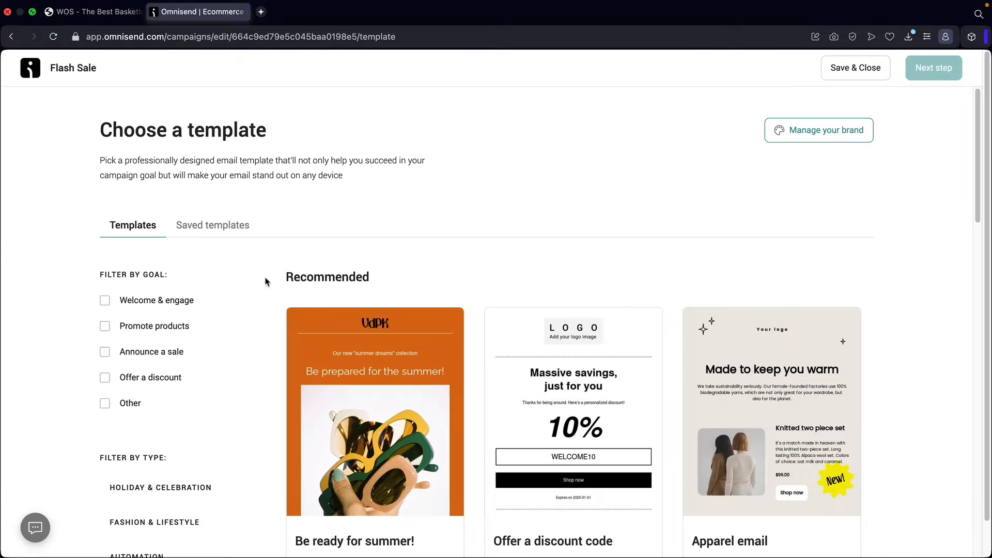
- Try each template goal filter (Welcome & engage, Promote products, Announce a sale, Offer a discount, Other) and clear it
scroll(274, 310, down, 2)
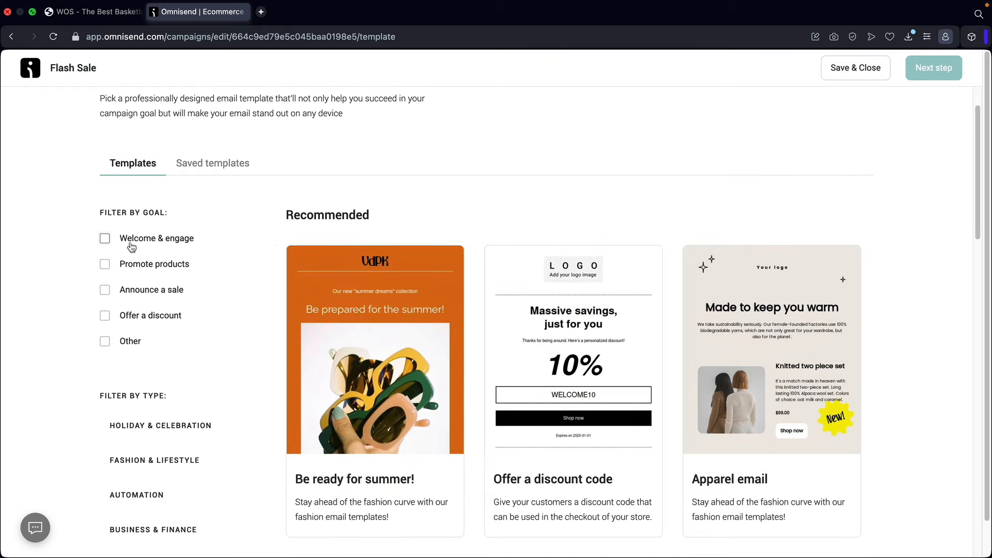
click(104, 239)
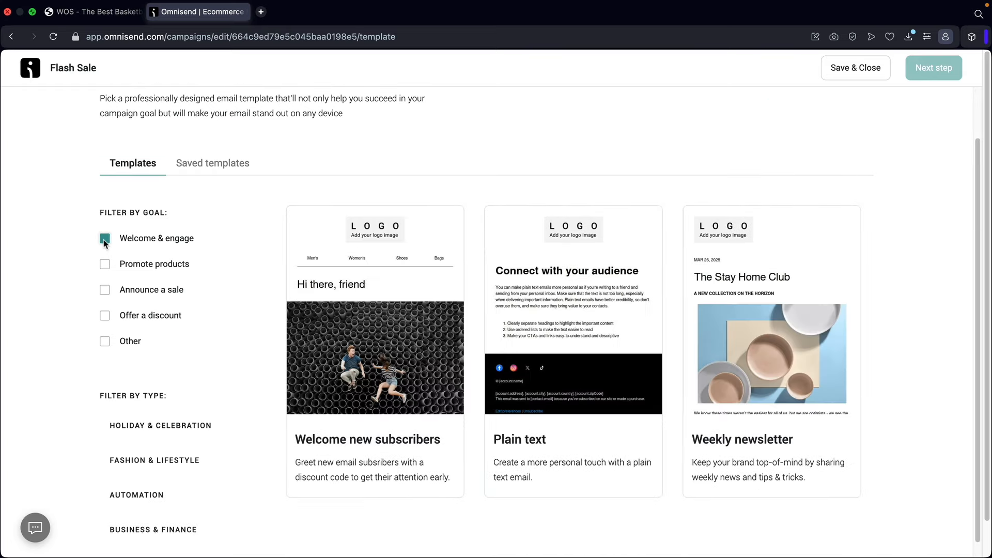
click(104, 240)
click(105, 264)
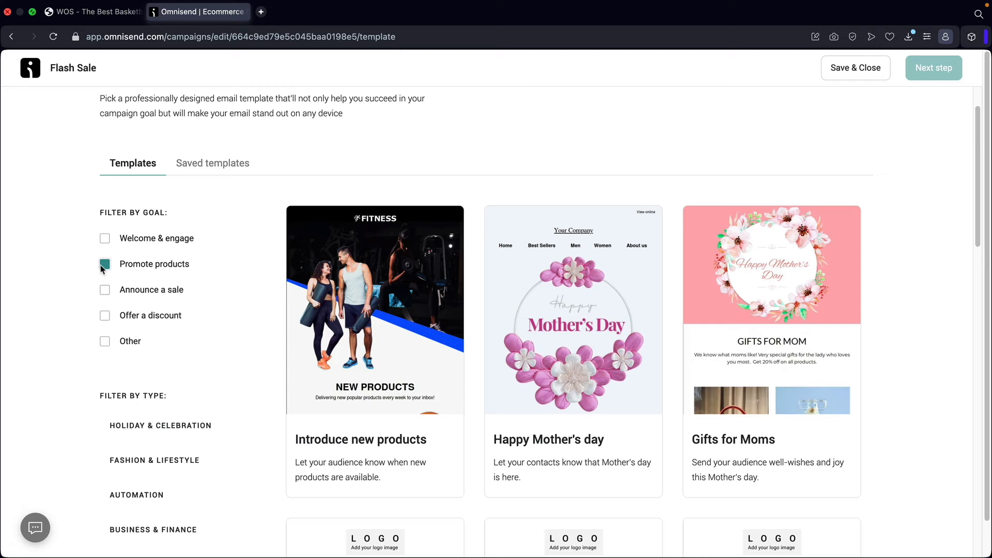
click(105, 265)
click(104, 289)
click(105, 290)
click(104, 316)
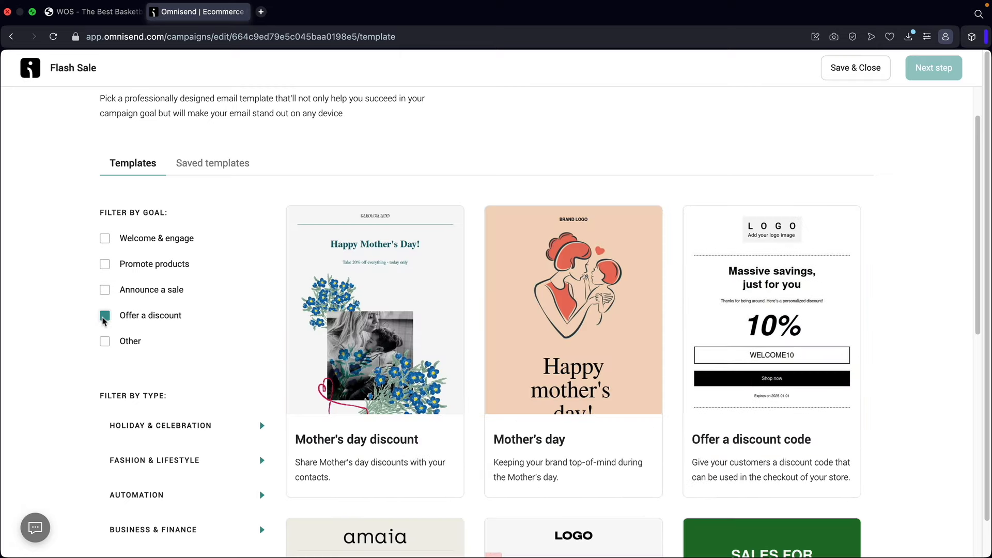
click(104, 316)
click(104, 341)
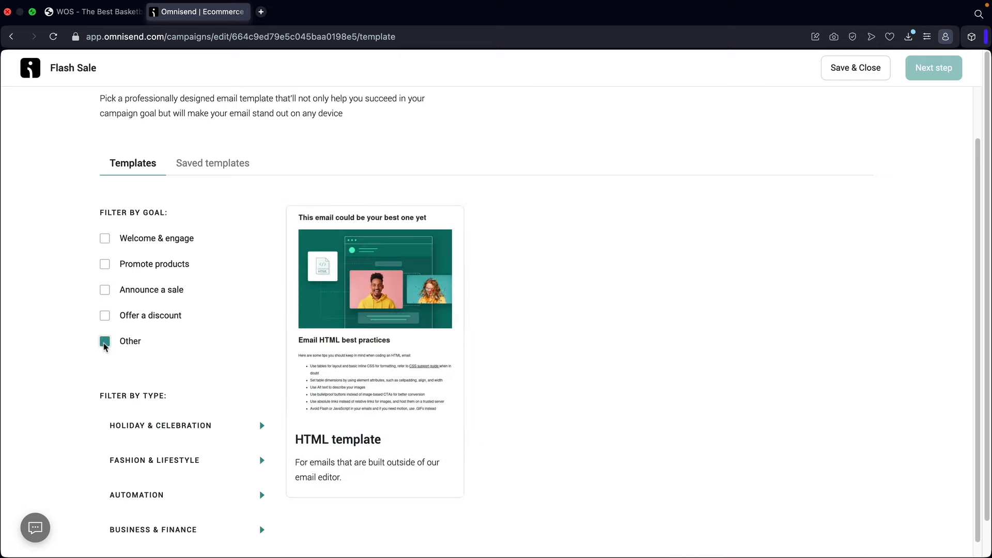
click(104, 341)
- Browse the Holiday & Celebration and Fashion & Lifestyle categories, then preview the Memorials day SALE! template
scroll(165, 338, down, 2)
scroll(165, 338, down, 2)
click(215, 228)
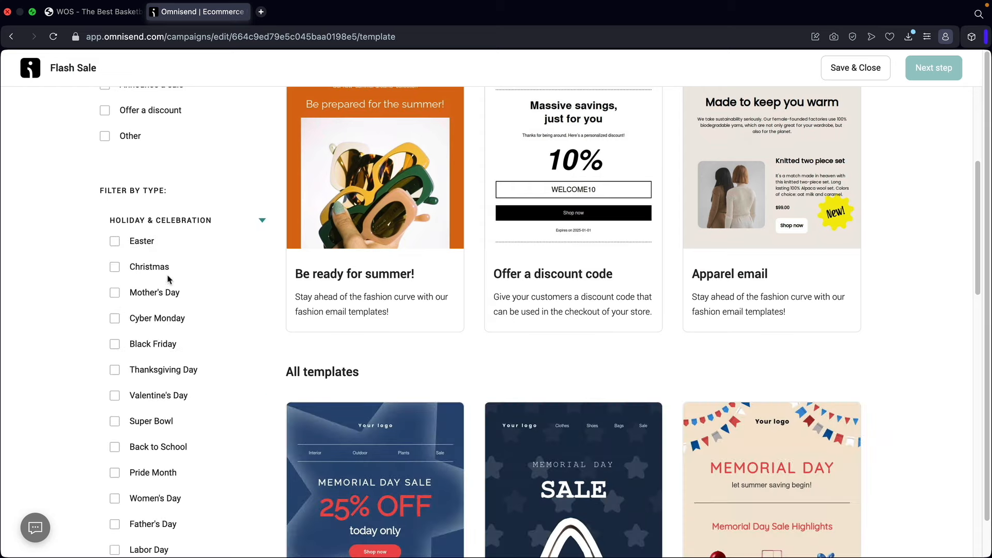
scroll(232, 153, down, 3)
scroll(246, 155, up, 1)
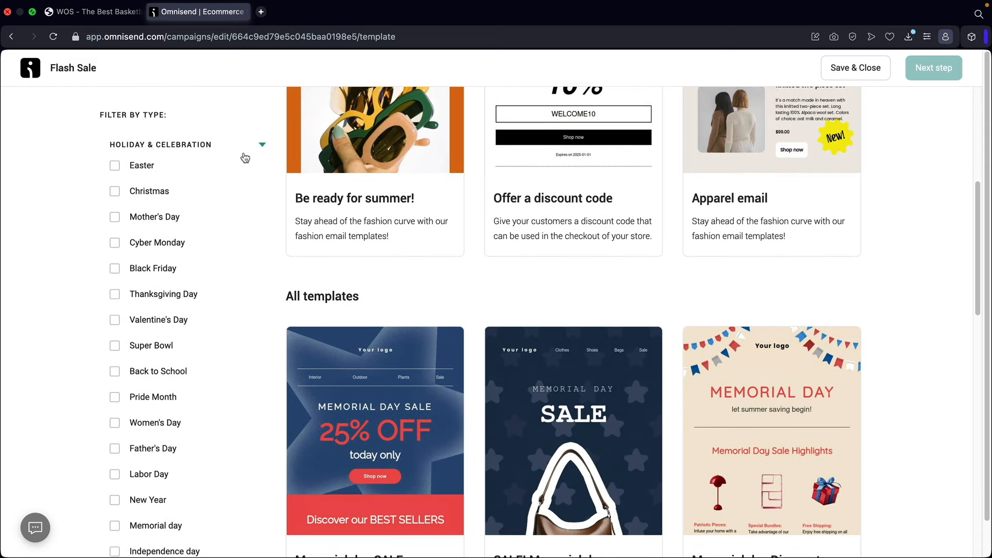
click(258, 158)
click(228, 193)
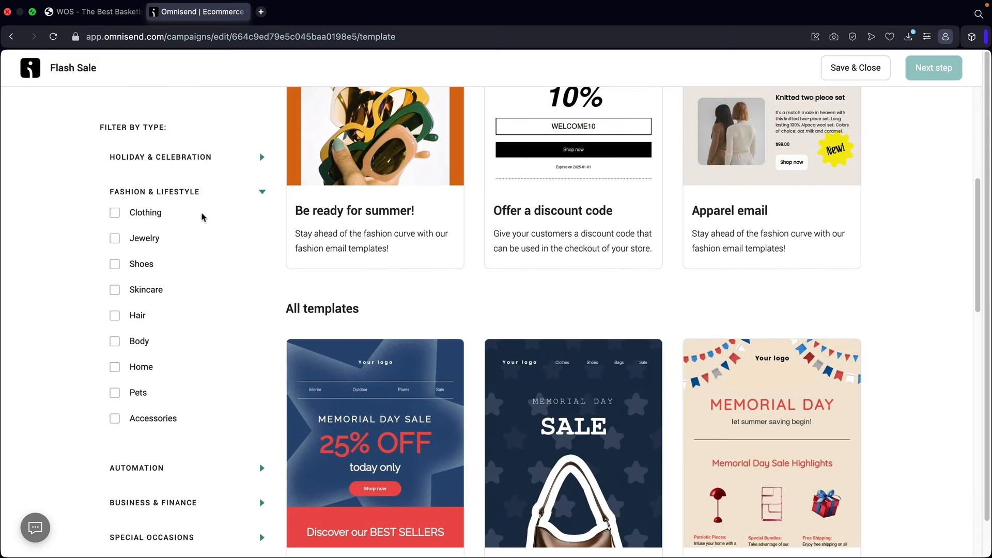
click(254, 197)
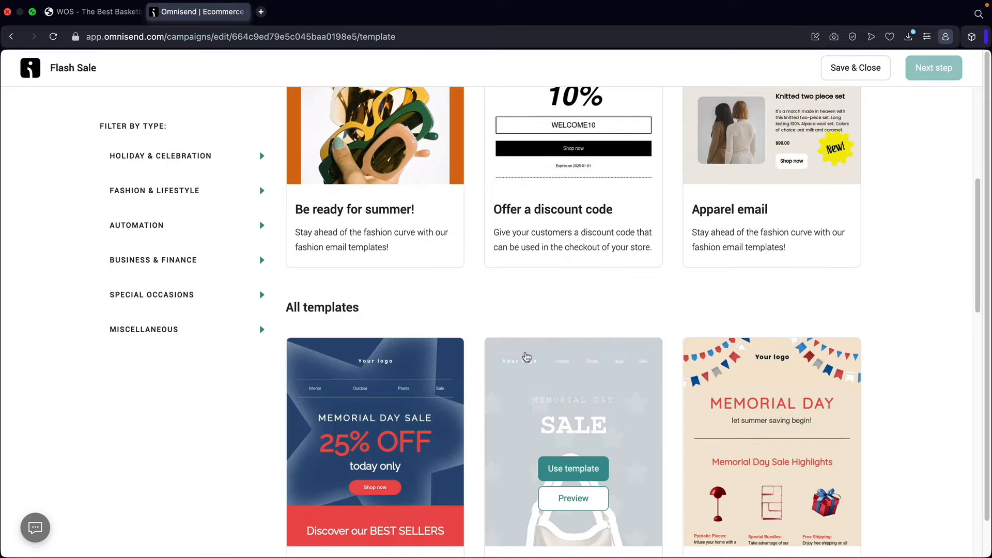
scroll(526, 355, down, 4)
scroll(526, 356, down, 12)
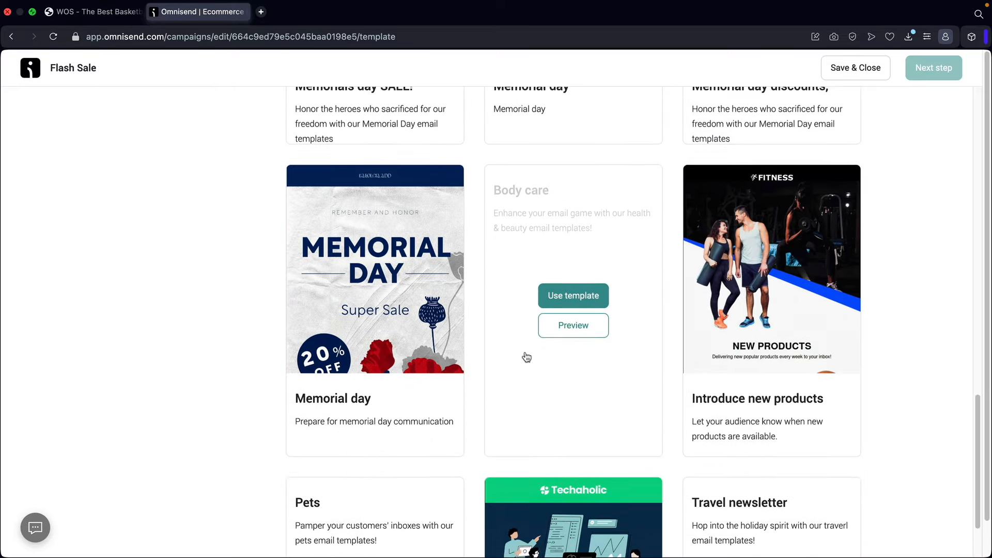
scroll(474, 315, up, 5)
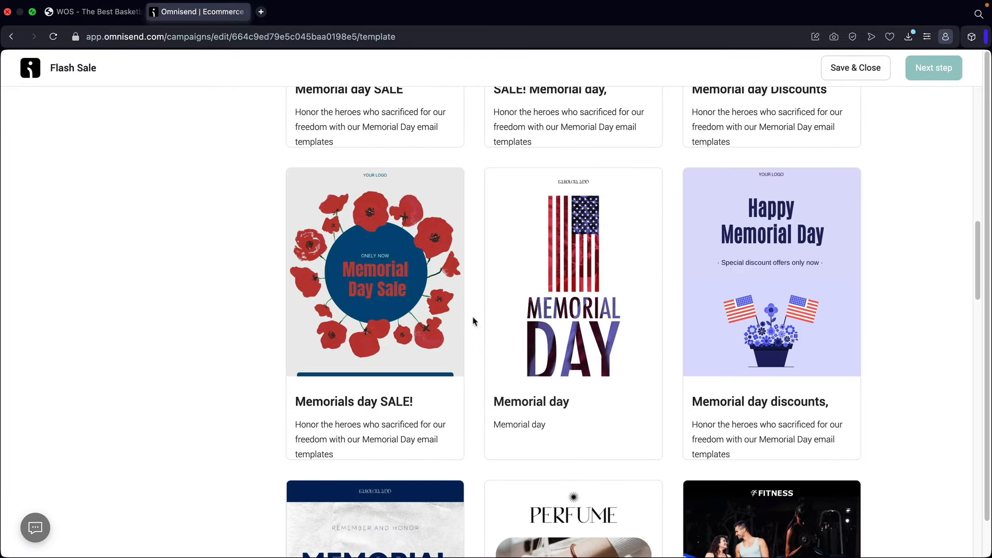
mouse_move(434, 319)
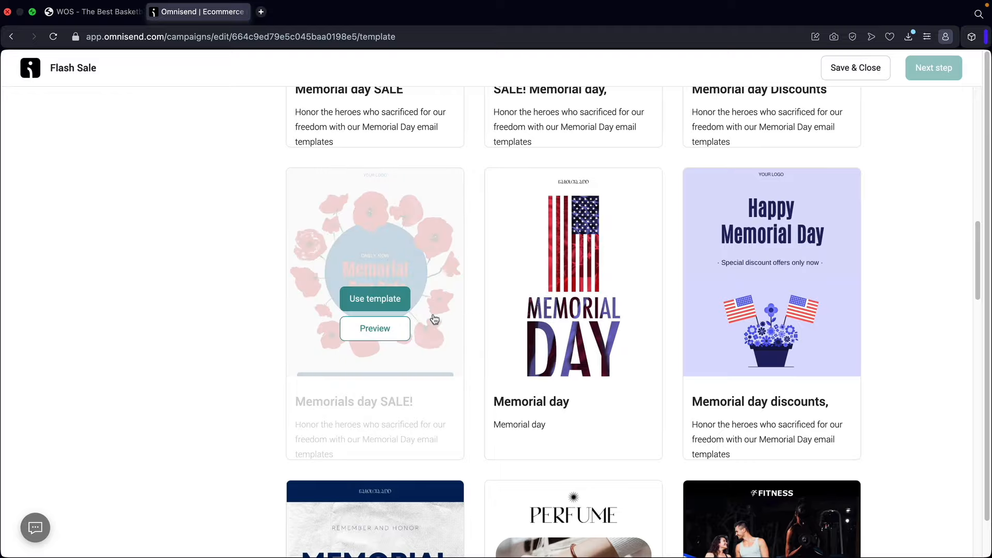
click(377, 329)
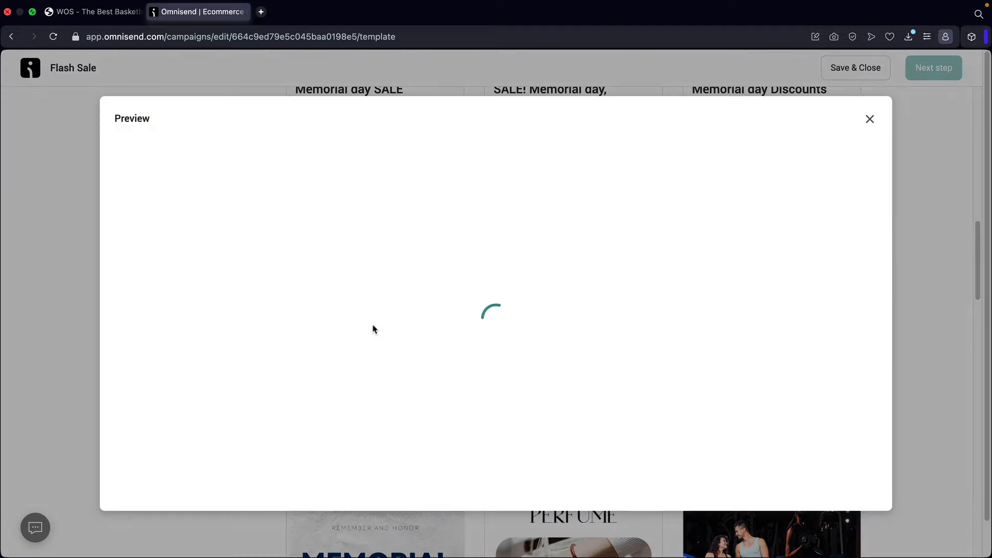
- Scroll through the Memorials day SALE! preview and close it
scroll(551, 355, down, 10)
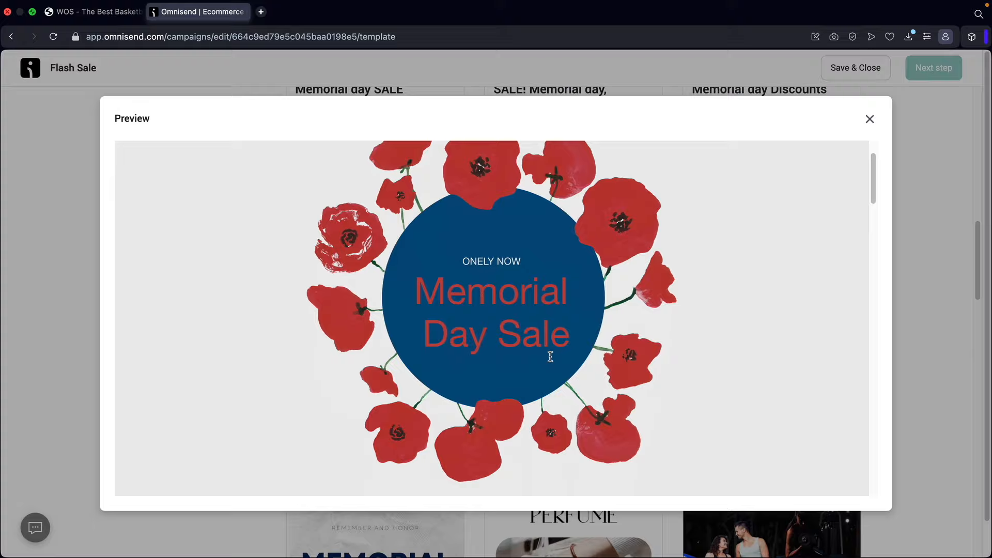
scroll(549, 355, down, 15)
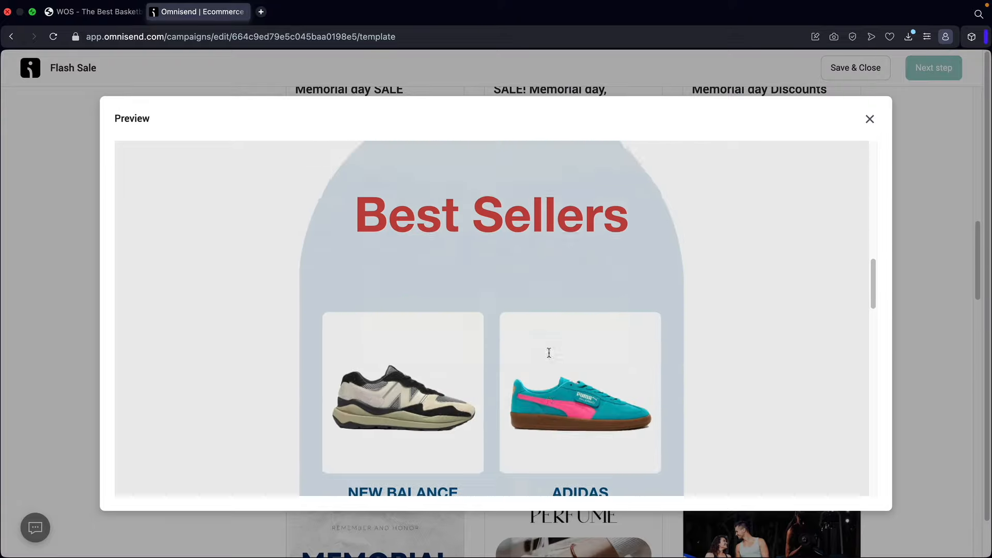
scroll(548, 351, down, 8)
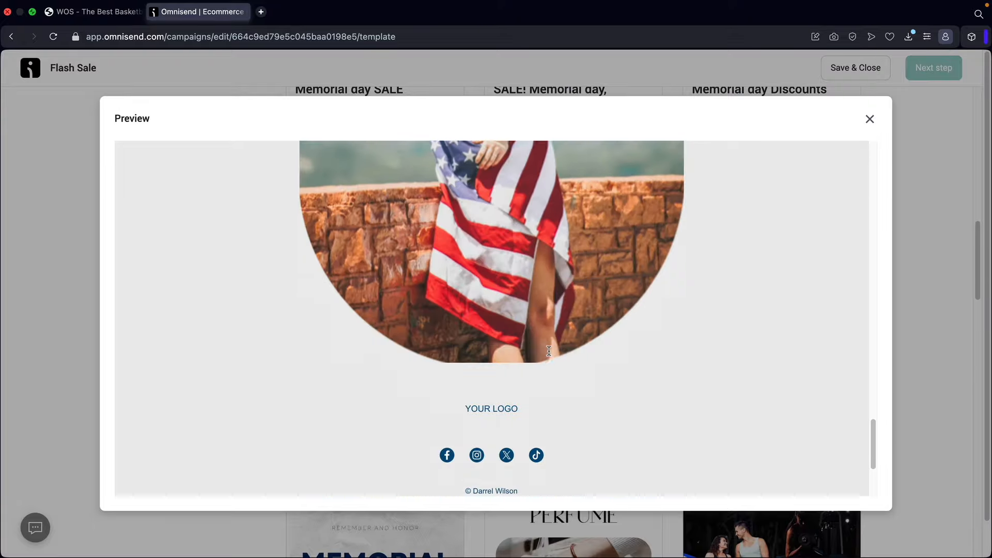
scroll(547, 349, up, 9)
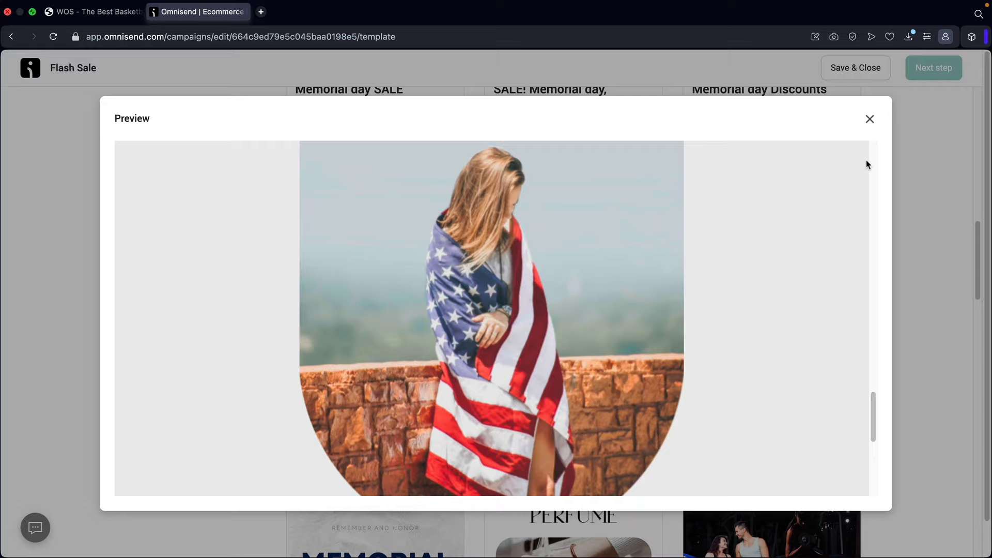
click(870, 119)
- Filter templates to Promote products and start the email from Product highlight
scroll(455, 258, up, 15)
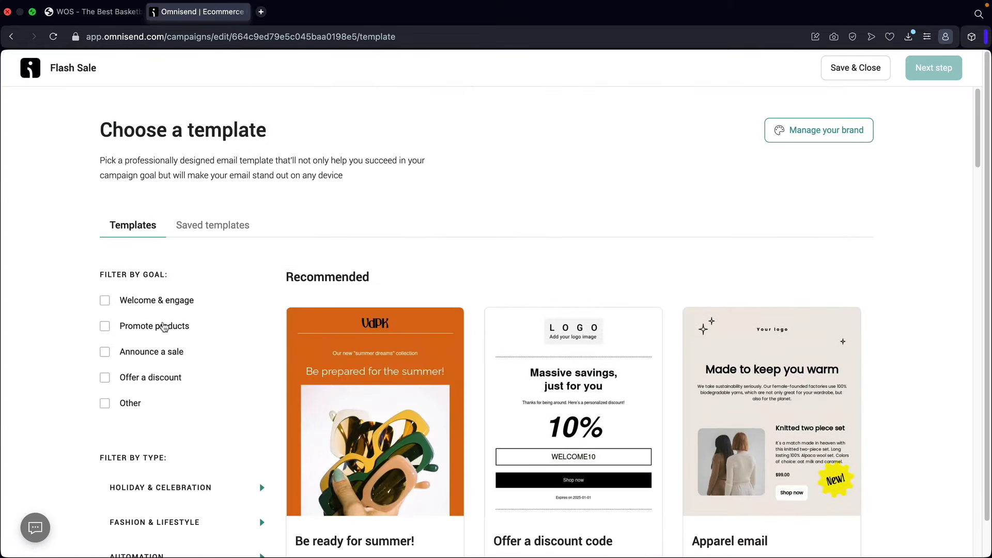
click(105, 326)
scroll(656, 356, down, 5)
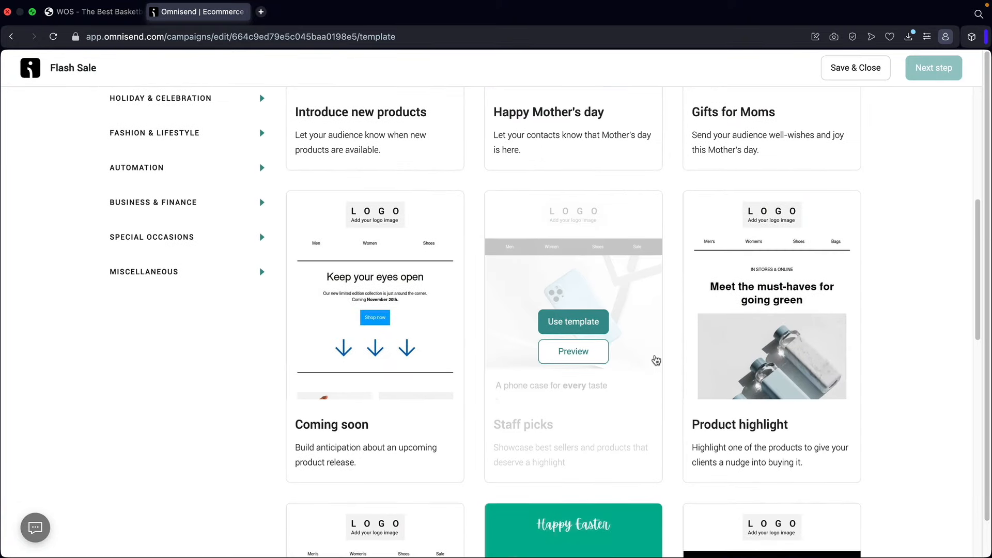
scroll(655, 357, down, 3)
scroll(687, 330, up, 3)
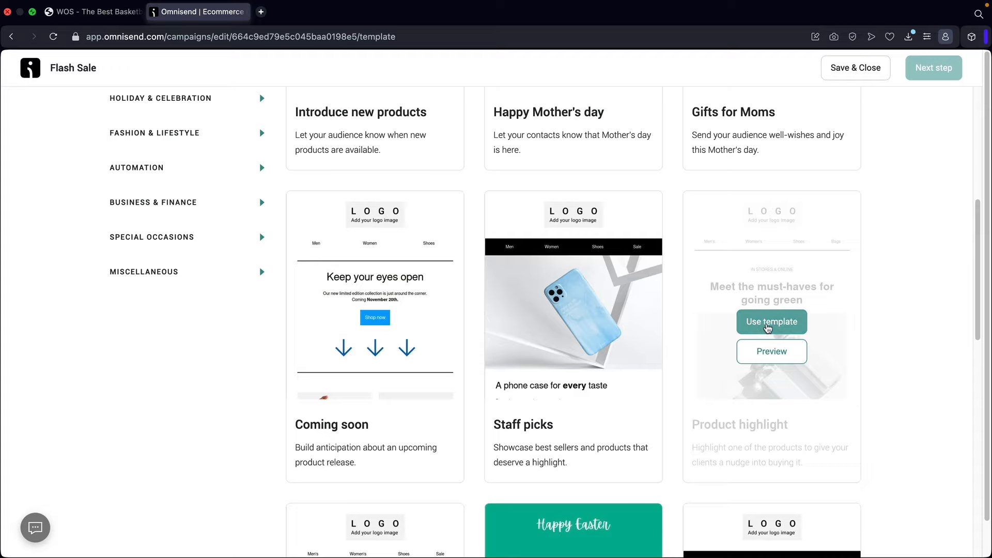
click(768, 325)
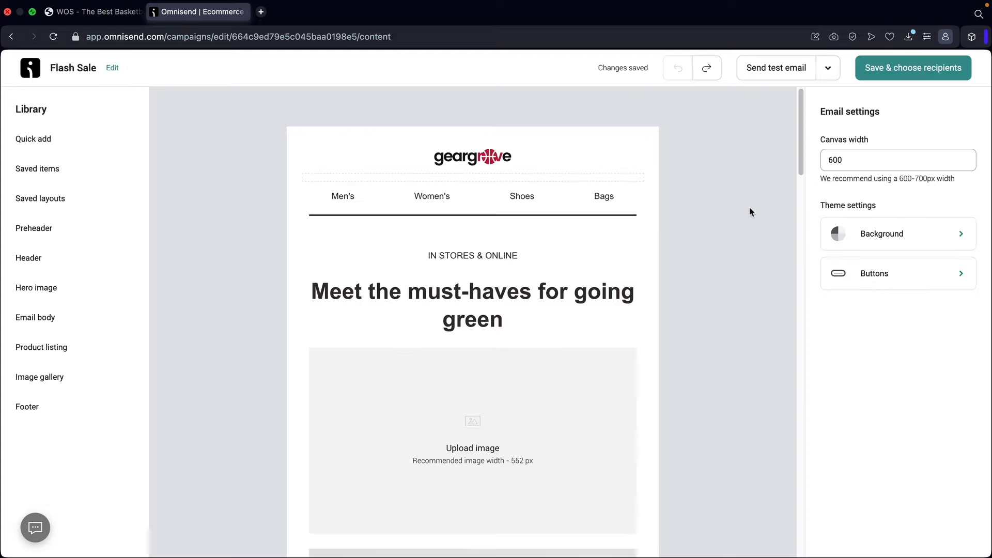
click(479, 163)
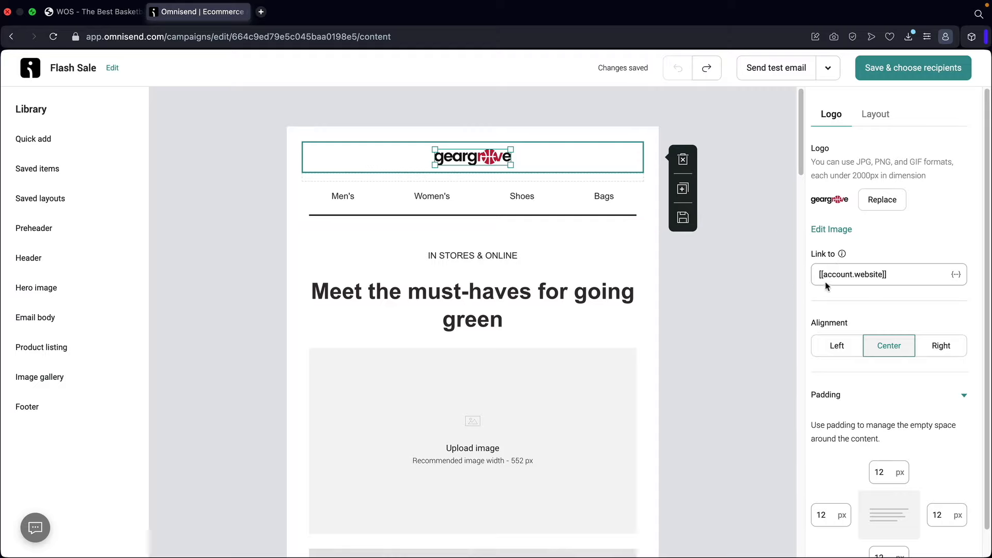
drag(910, 274, 807, 277)
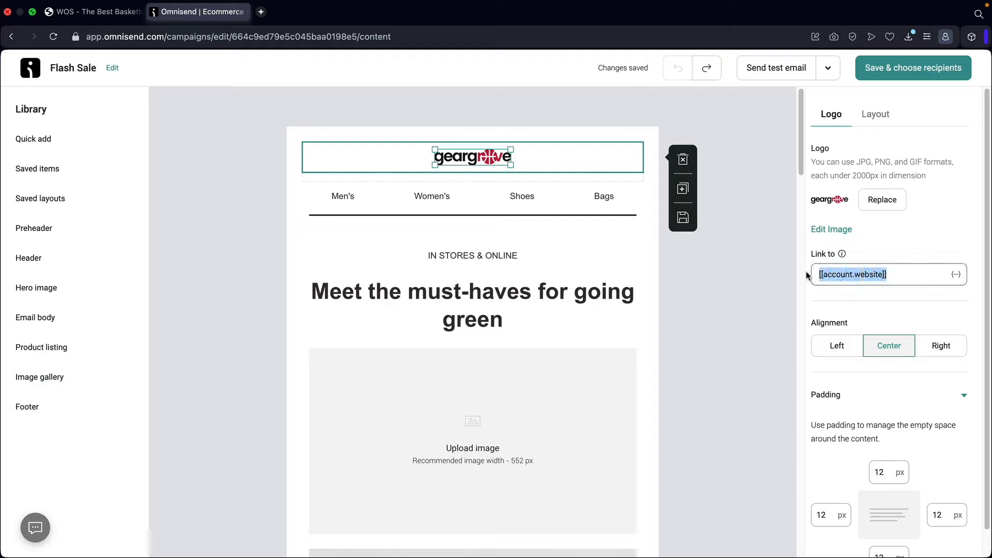
click(883, 201)
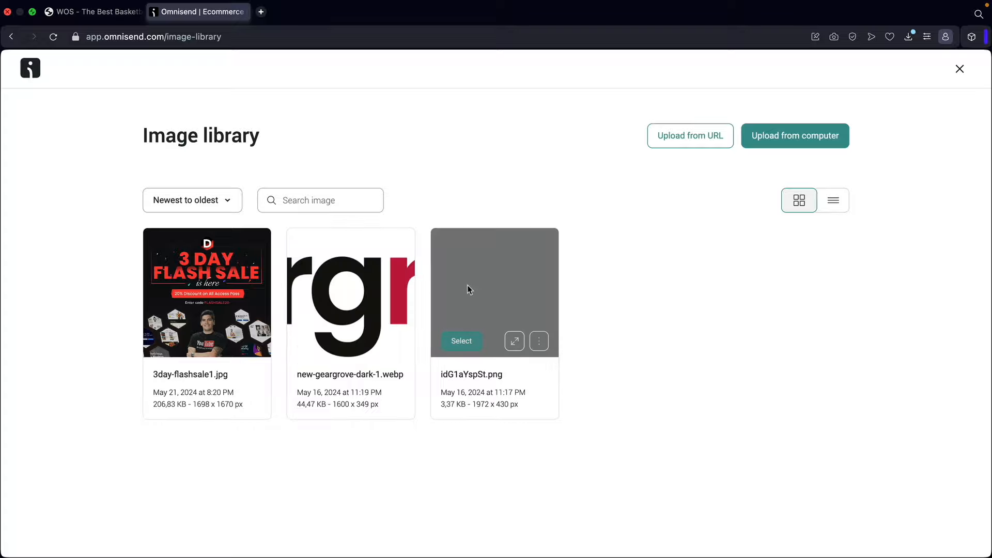
click(780, 135)
click(641, 210)
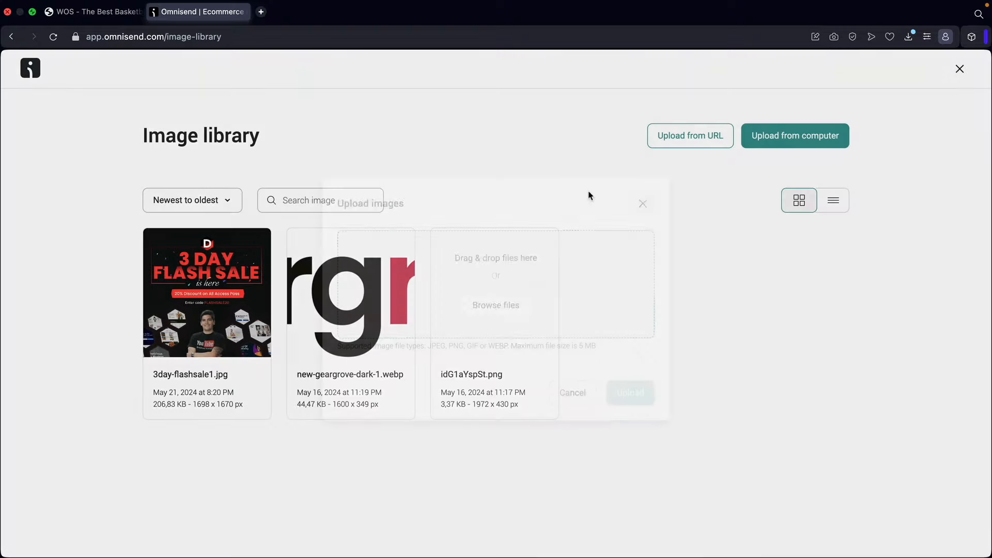
click(961, 70)
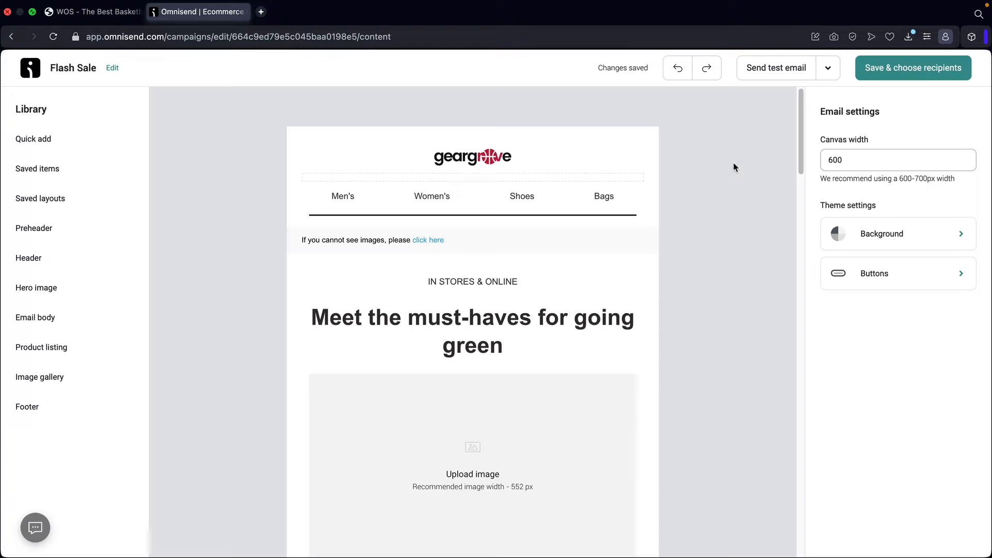
- From Quick add's Hero image library, insert the Hero 2 '20% OFF MEGA SALE' banner below the header
click(141, 150)
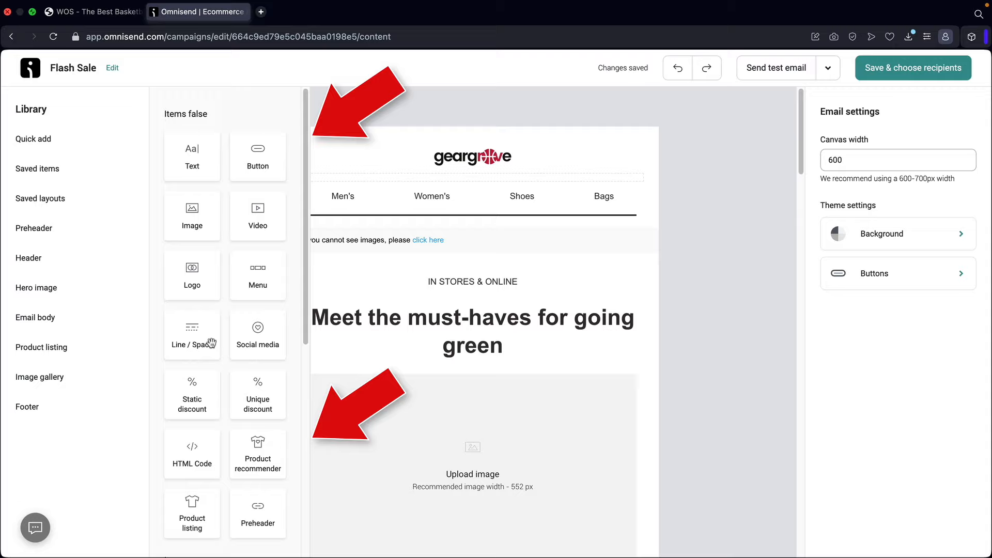
scroll(206, 336, down, 6)
scroll(213, 343, up, 6)
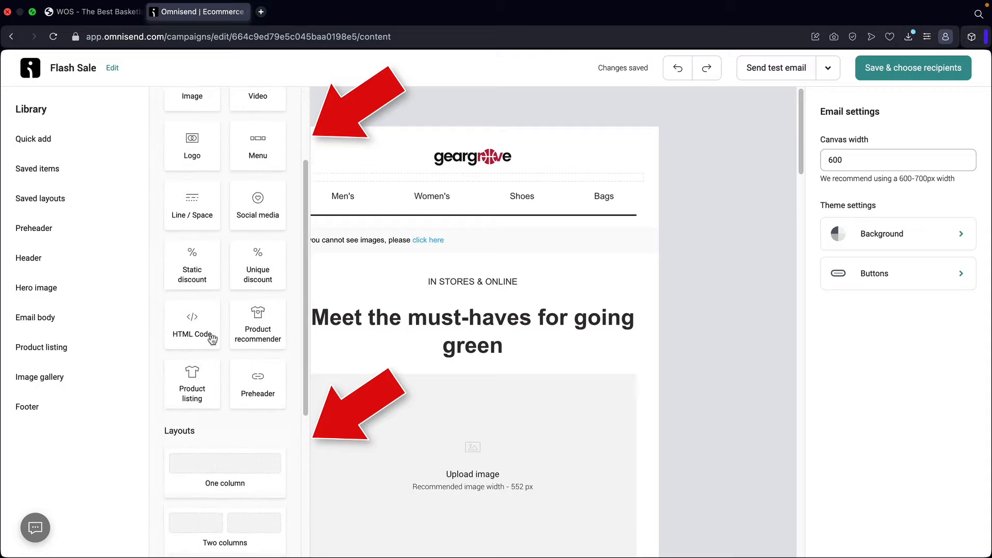
scroll(250, 326, down, 3)
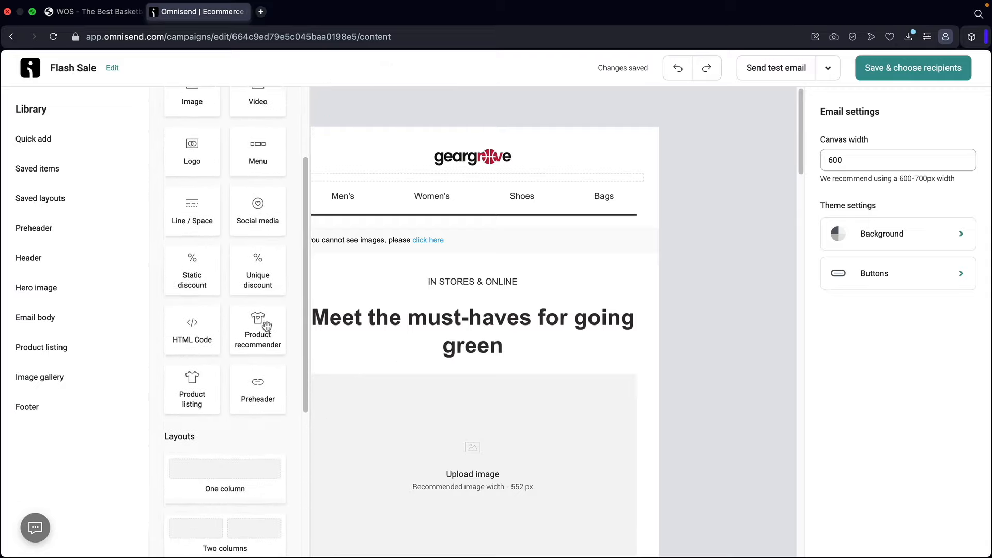
scroll(261, 325, up, 3)
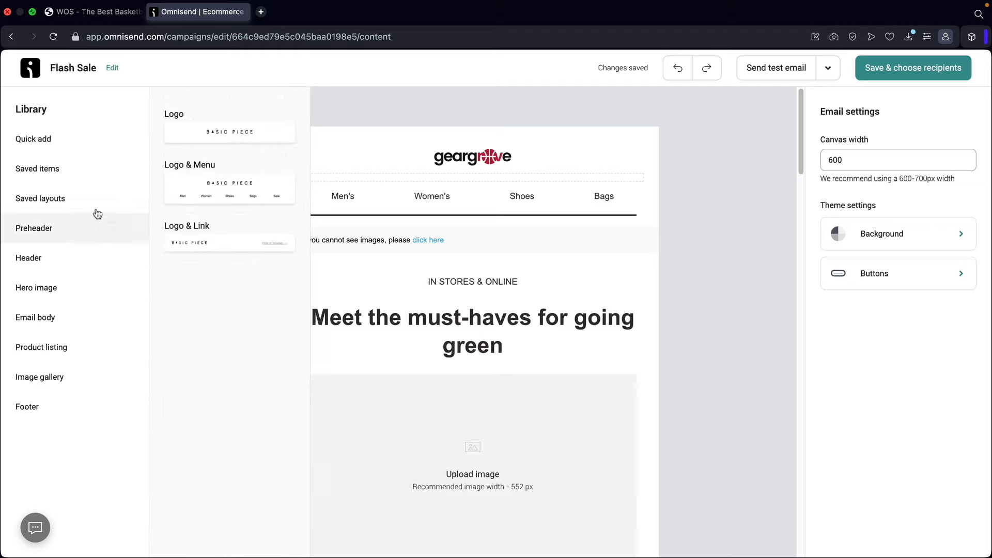
mouse_move(82, 230)
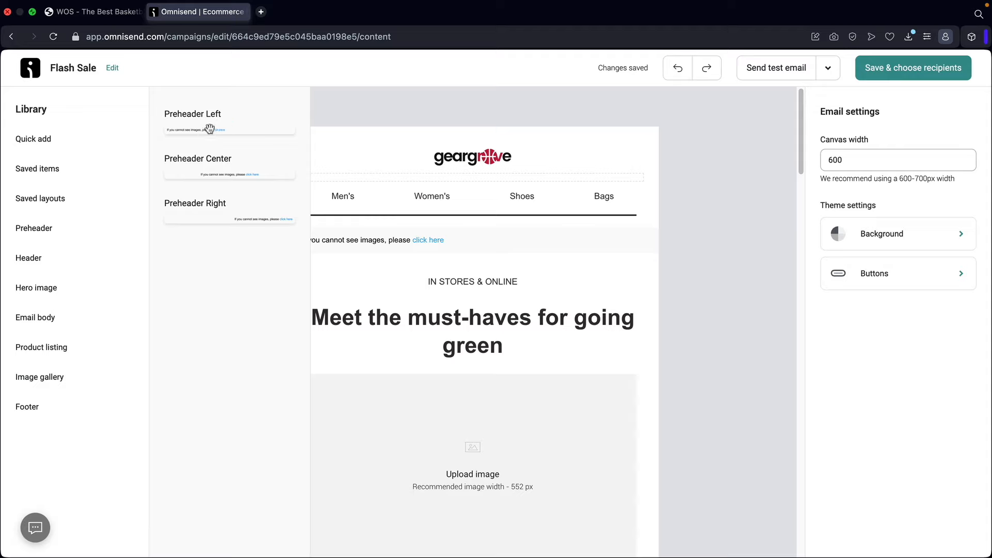
mouse_move(83, 260)
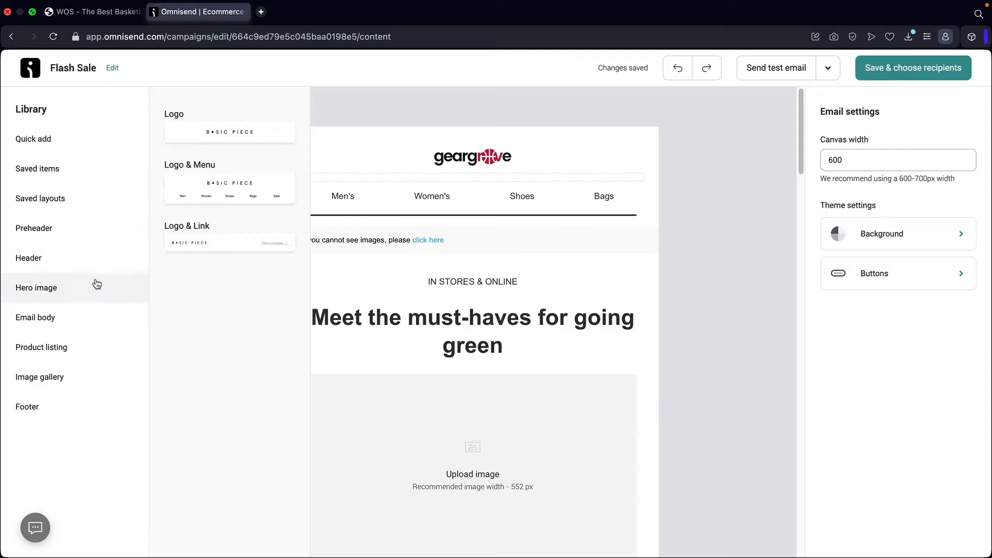
mouse_move(94, 284)
scroll(222, 269, down, 3)
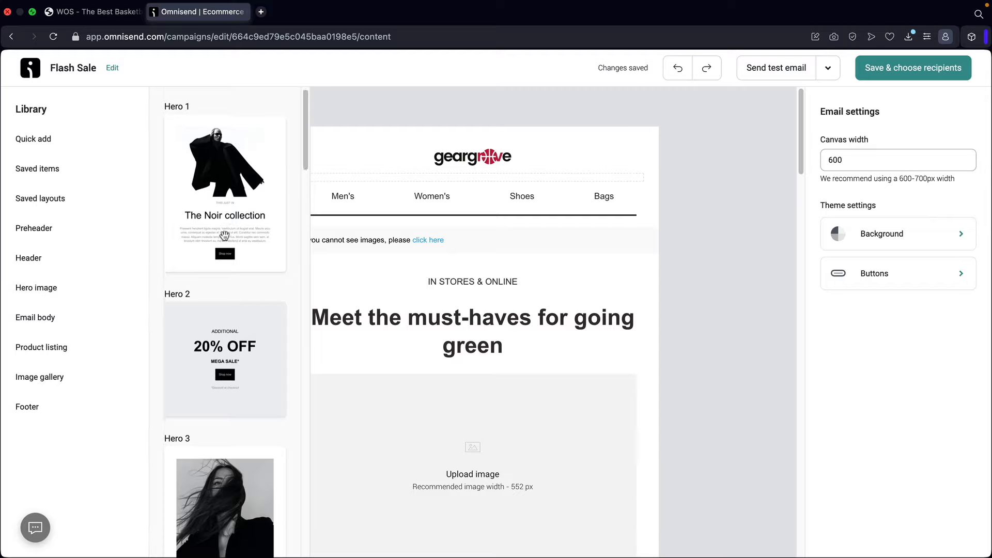
drag(214, 314, 436, 236)
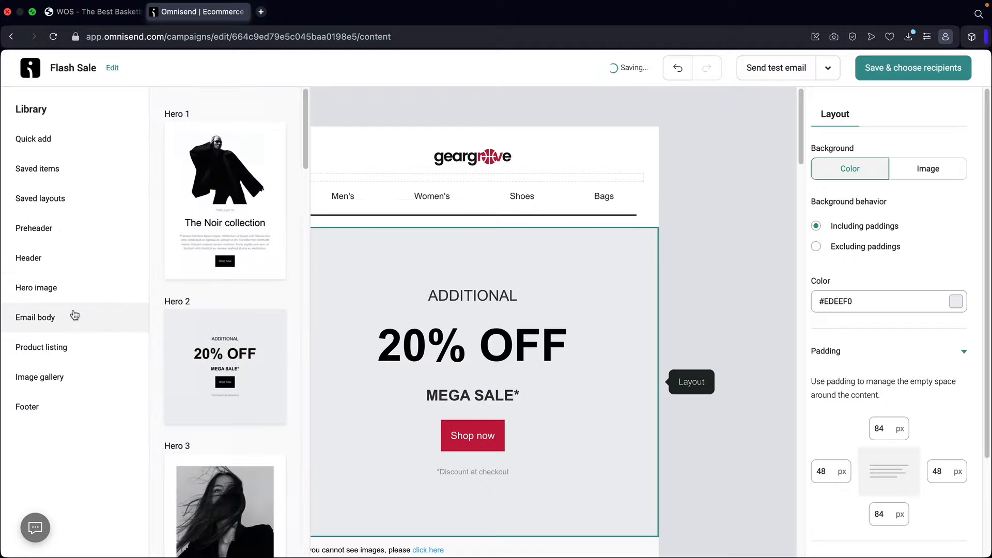
- Add the Title & Button 2 'Don't blink' block below the hero
mouse_move(73, 316)
scroll(214, 288, down, 3)
scroll(215, 288, down, 6)
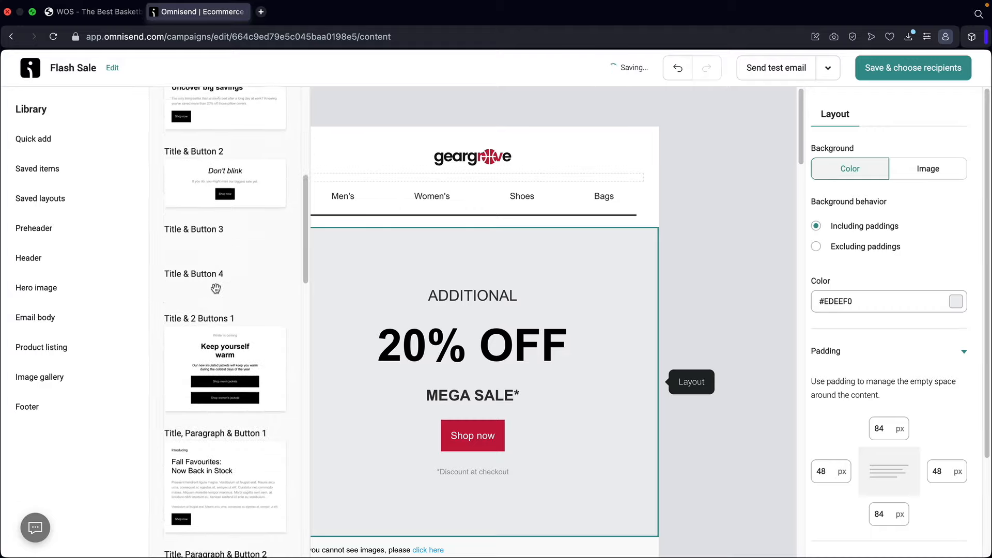
scroll(388, 307, down, 3)
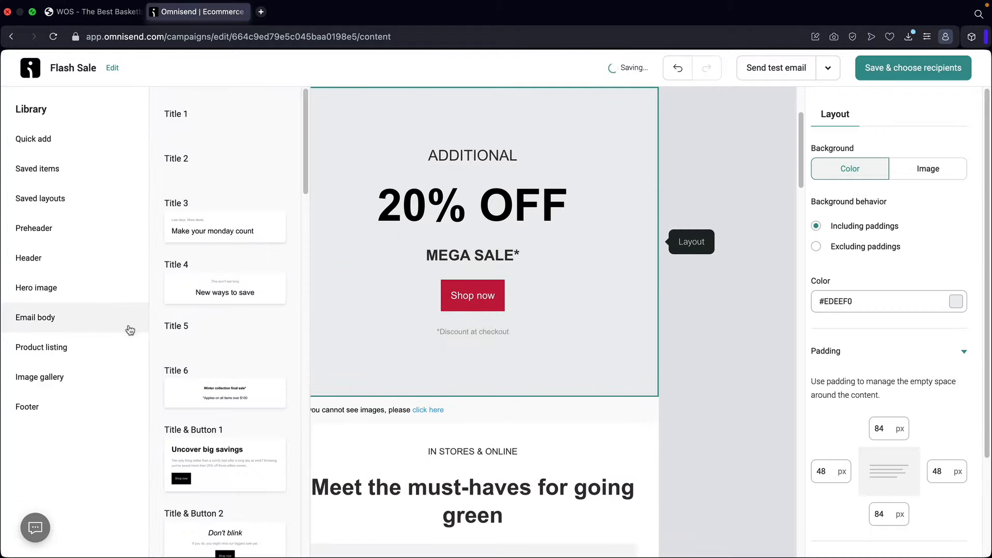
scroll(188, 339, down, 5)
drag(290, 341, 401, 398)
- Insert a product listing block above the Don't blink block
scroll(361, 320, up, 2)
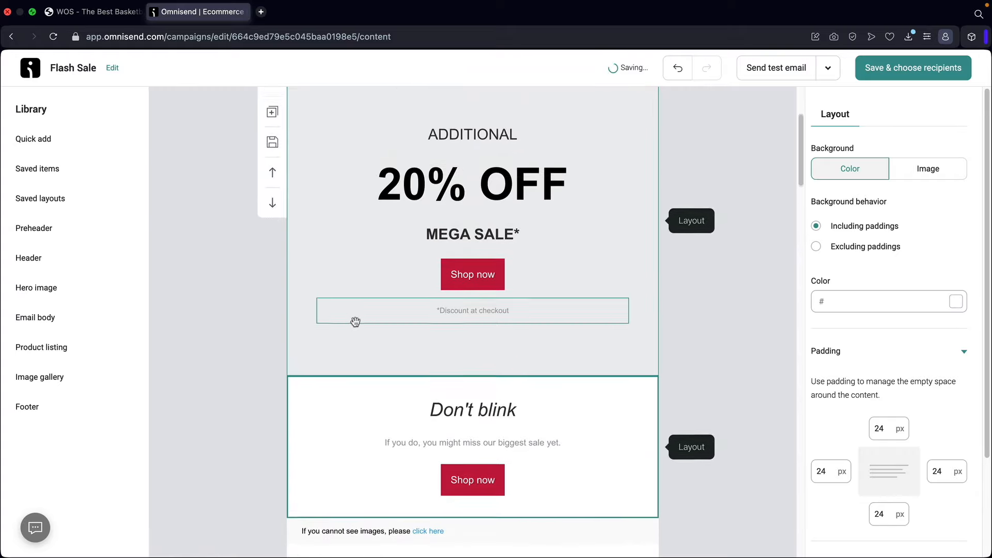
mouse_move(45, 347)
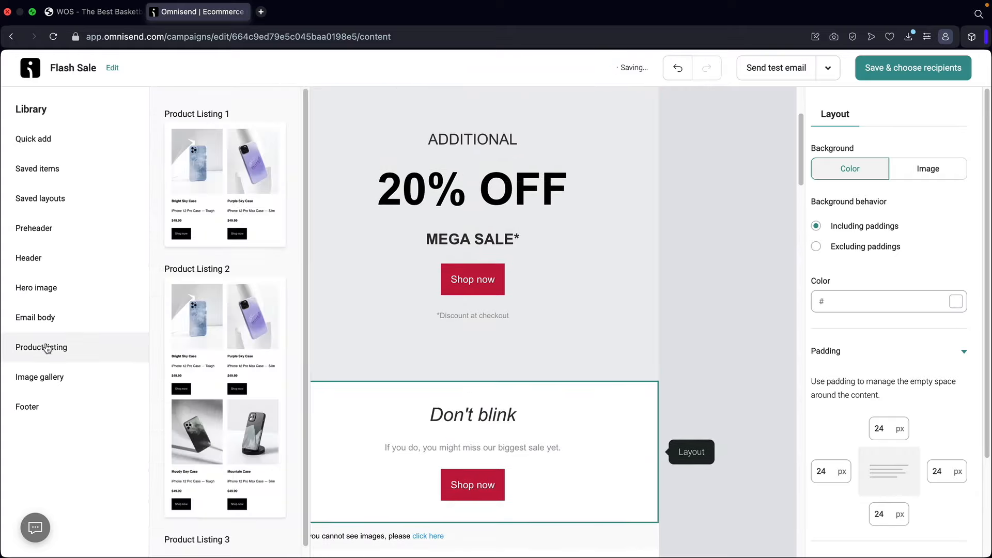
drag(204, 203, 362, 381)
- Fill the listing with store products: Blue Shoes, Black Shoes, the $99.99 Basketball Net and Bundled Product
scroll(418, 368, down, 4)
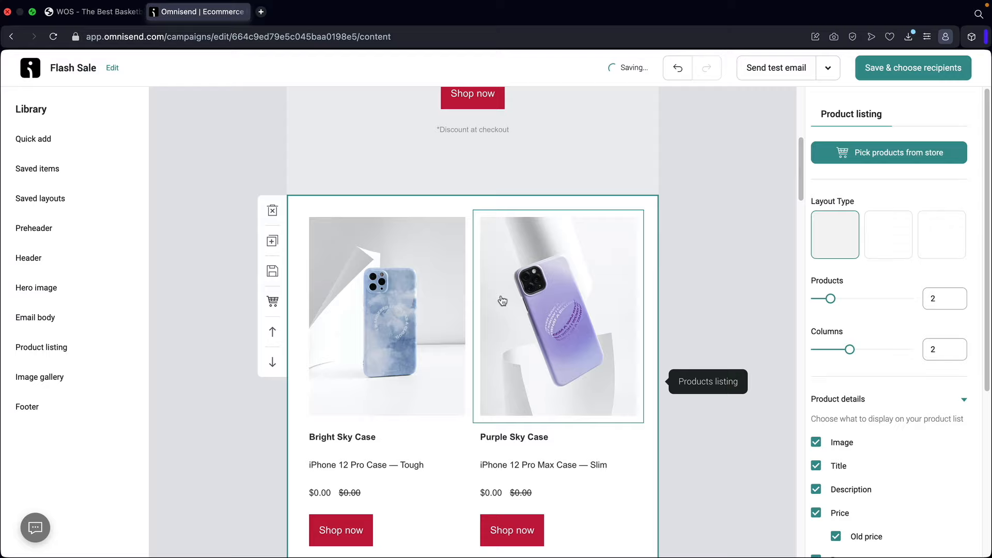
click(73, 340)
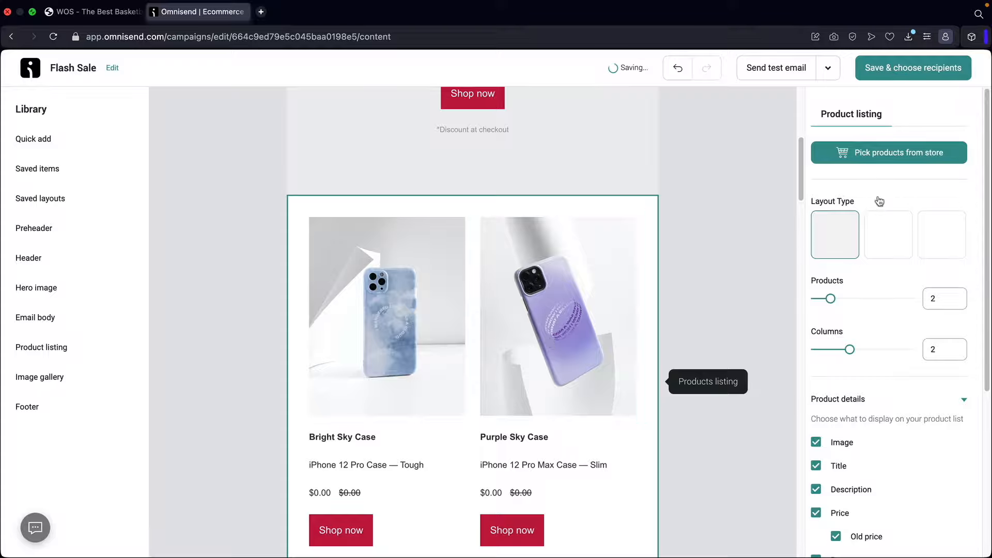
click(887, 153)
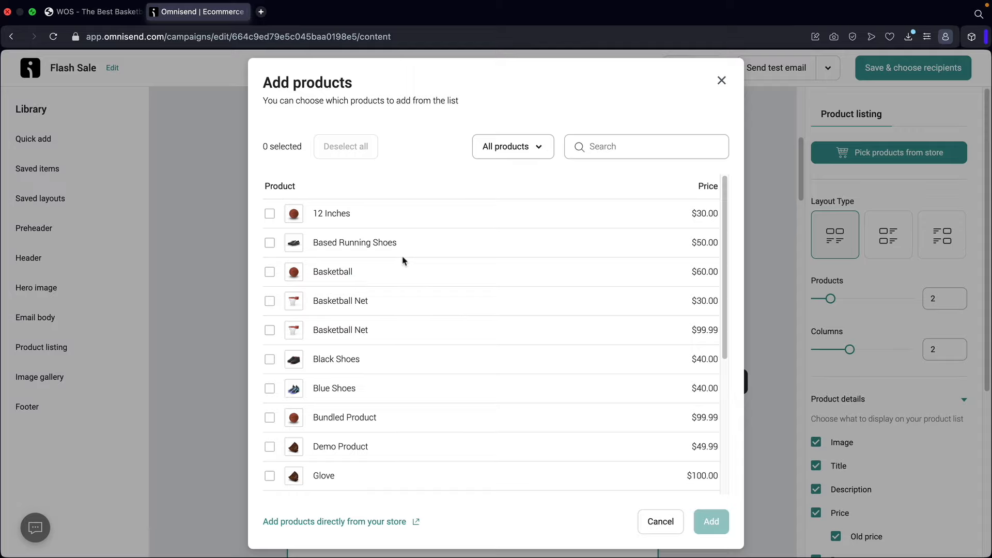
click(270, 389)
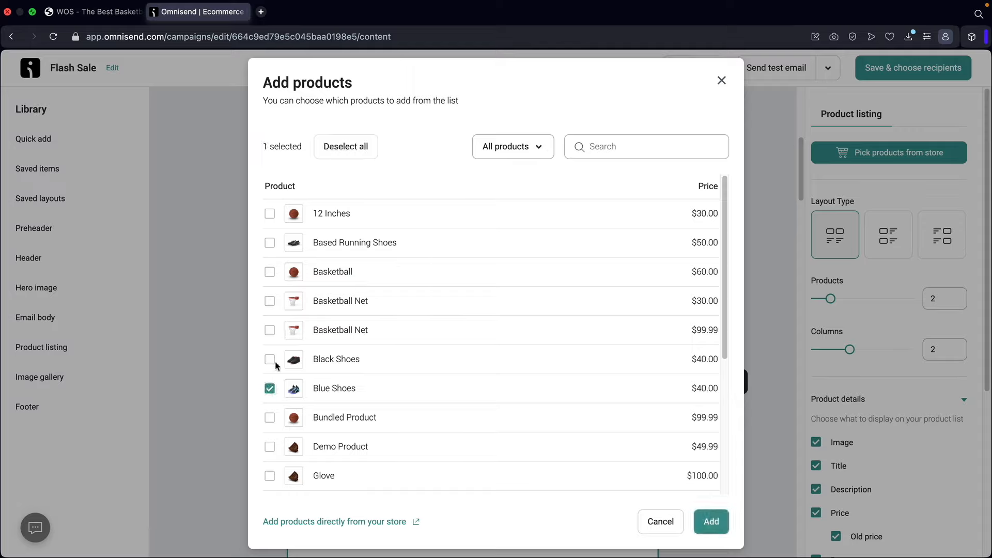
click(270, 330)
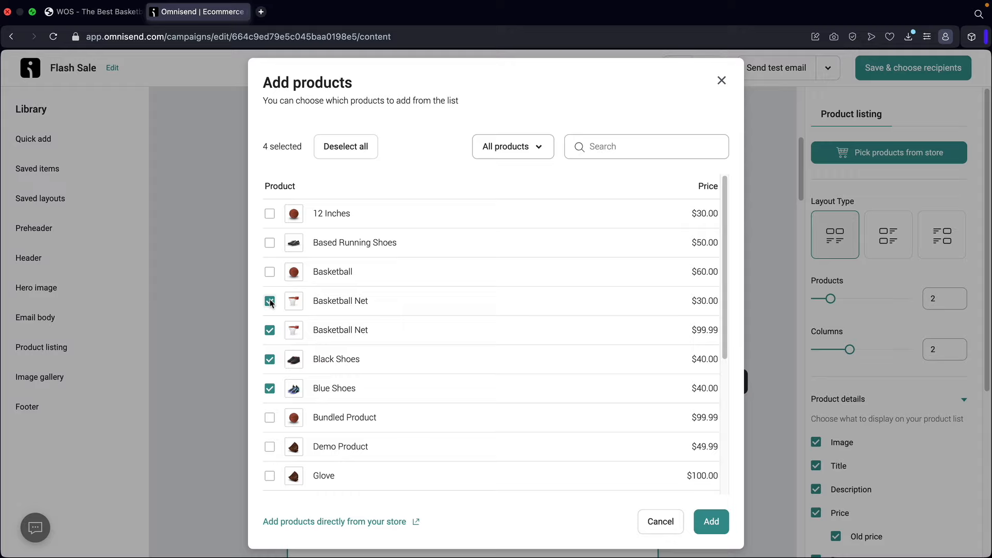
click(269, 302)
click(711, 521)
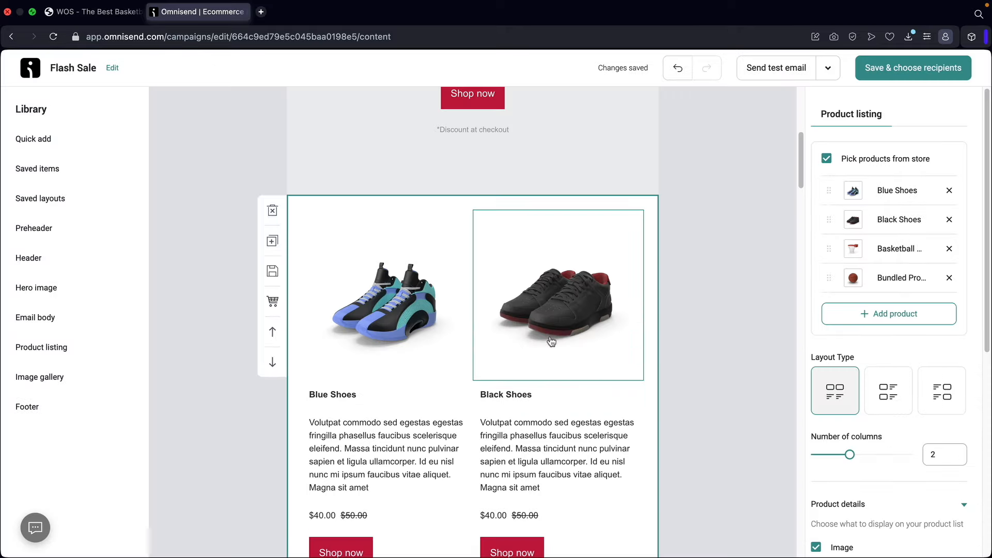
scroll(551, 341, down, 2)
mouse_move(51, 351)
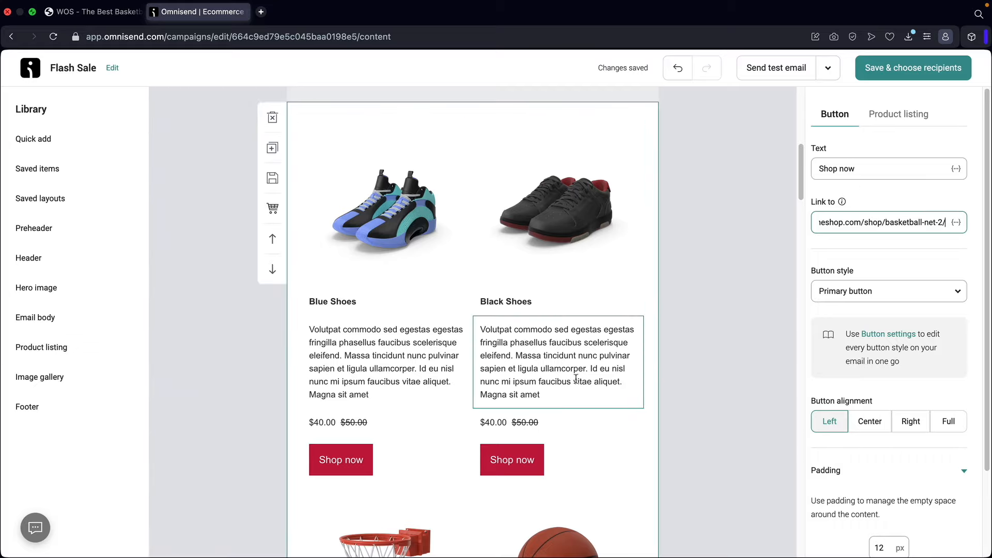
- Drop the '5 Images 2' gallery layout below the 20% OFF hero, then deselect it
mouse_move(86, 357)
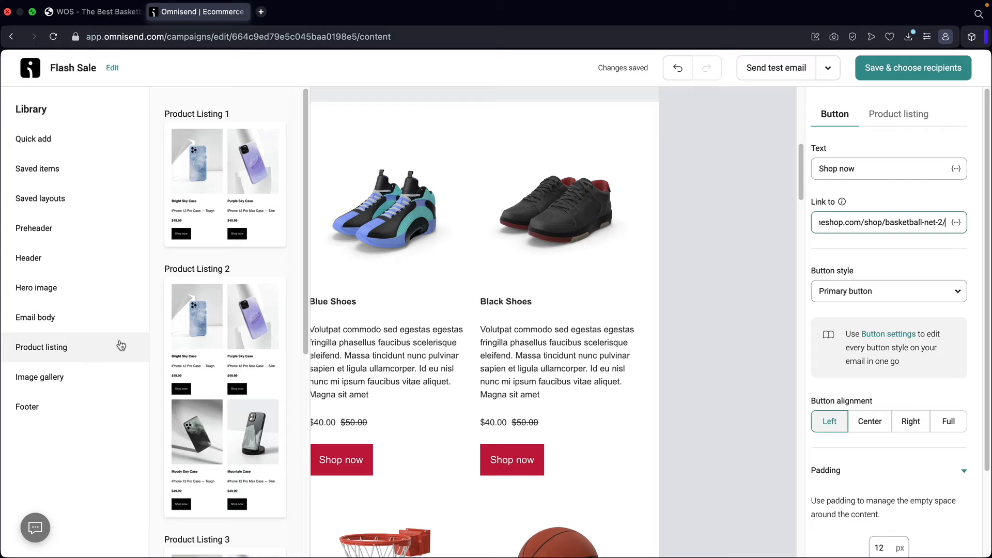
scroll(220, 337, down, 7)
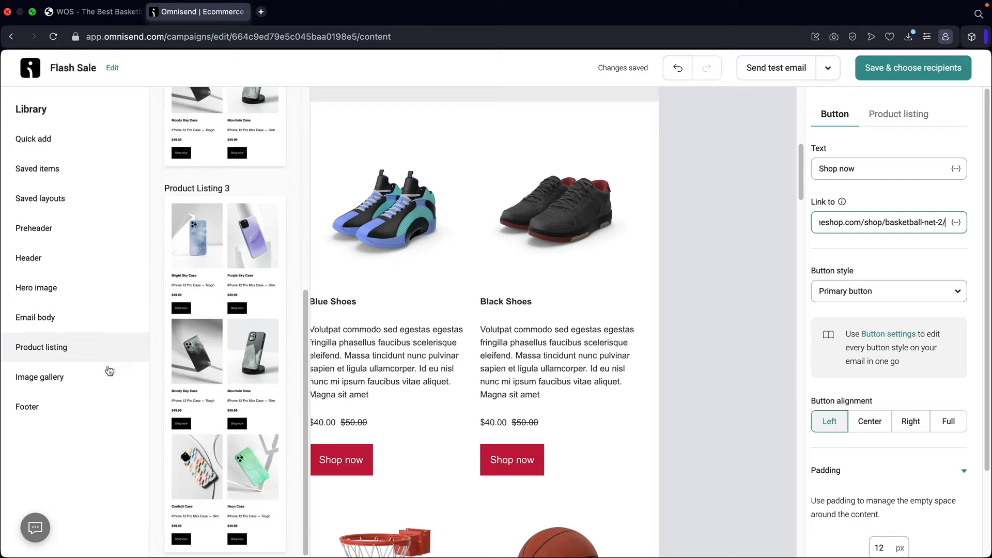
mouse_move(77, 383)
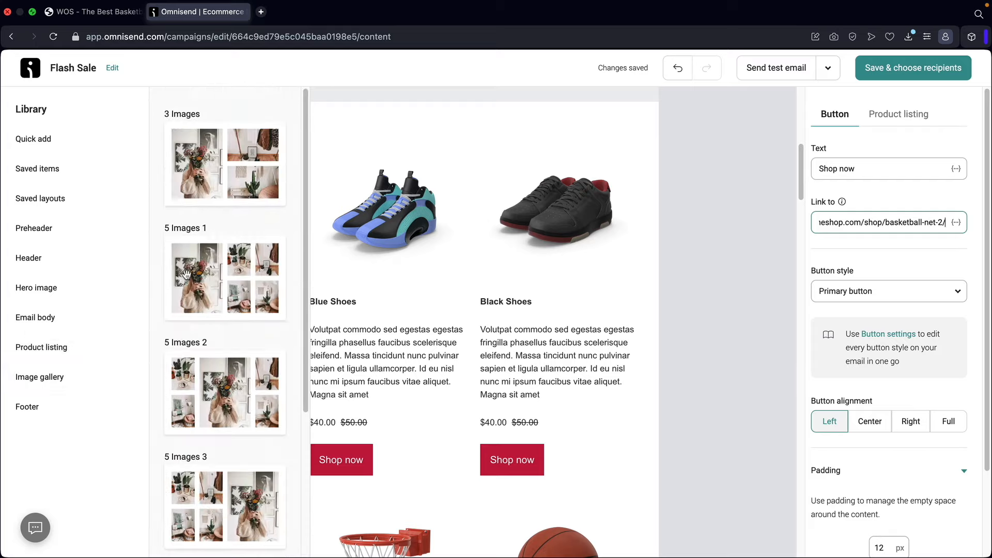
scroll(405, 295, up, 5)
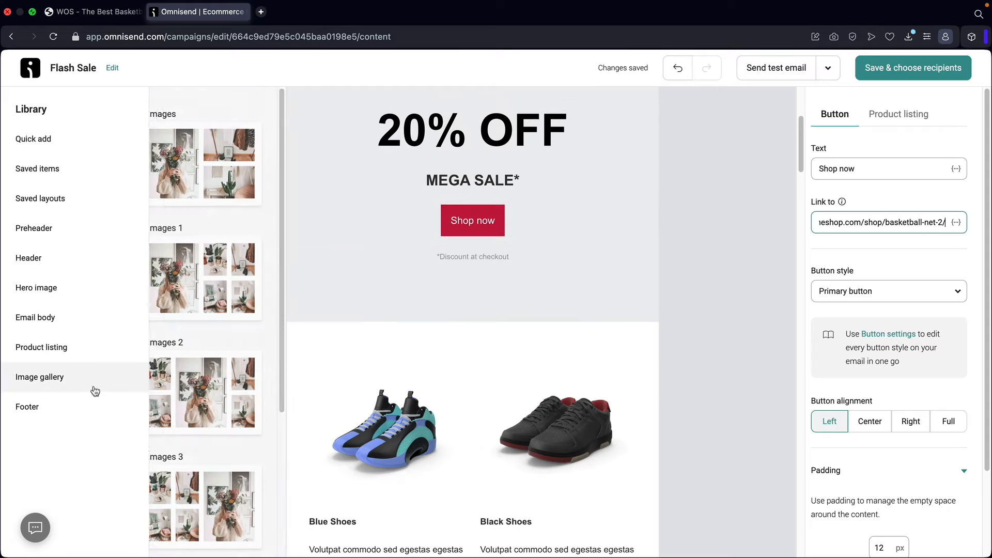
drag(241, 380, 400, 344)
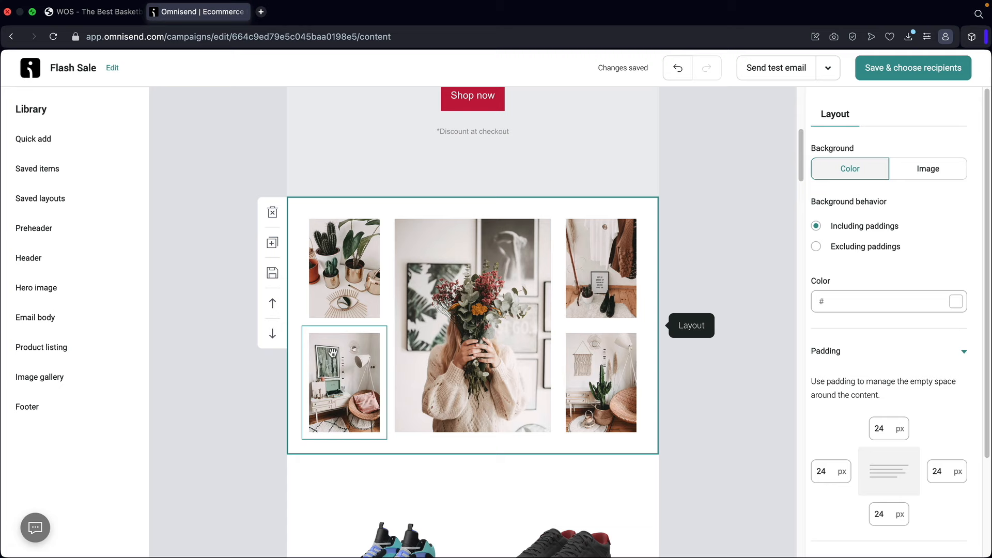
mouse_move(62, 381)
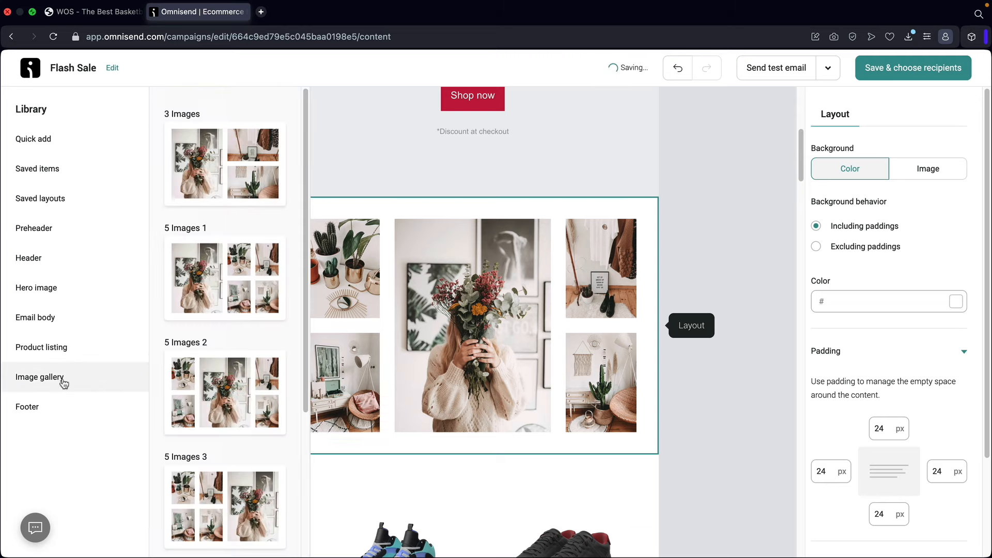
scroll(226, 335, down, 5)
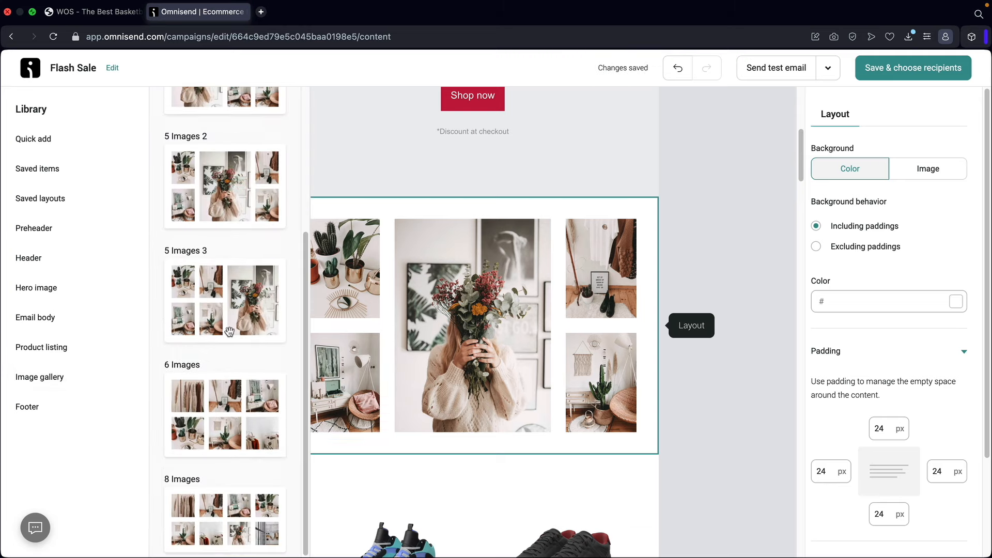
scroll(229, 331, up, 5)
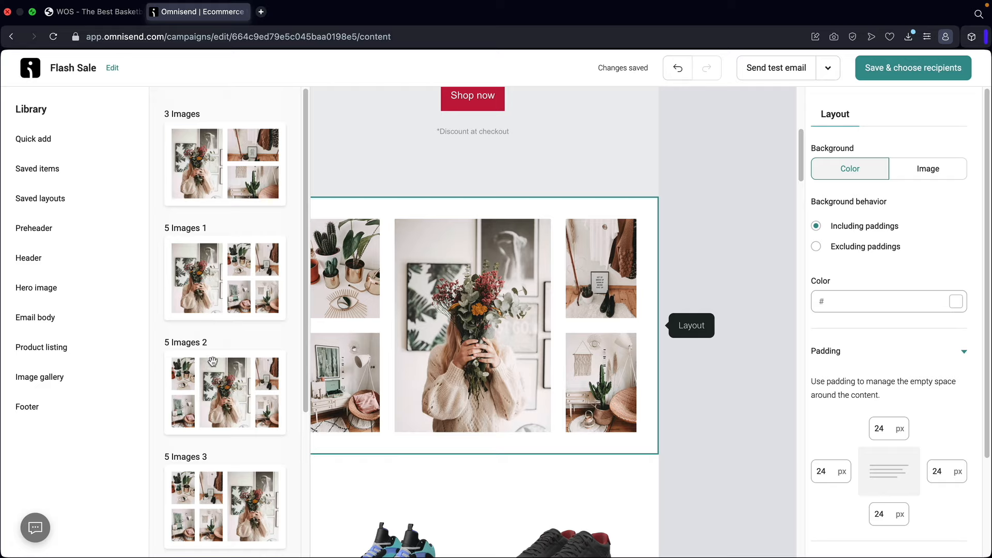
mouse_move(59, 410)
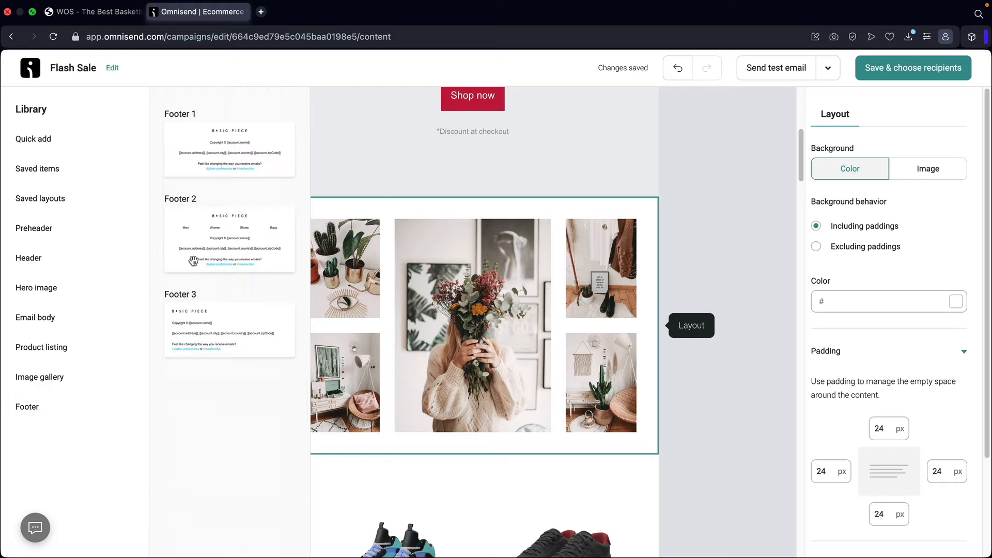
scroll(625, 255, up, 6)
click(701, 270)
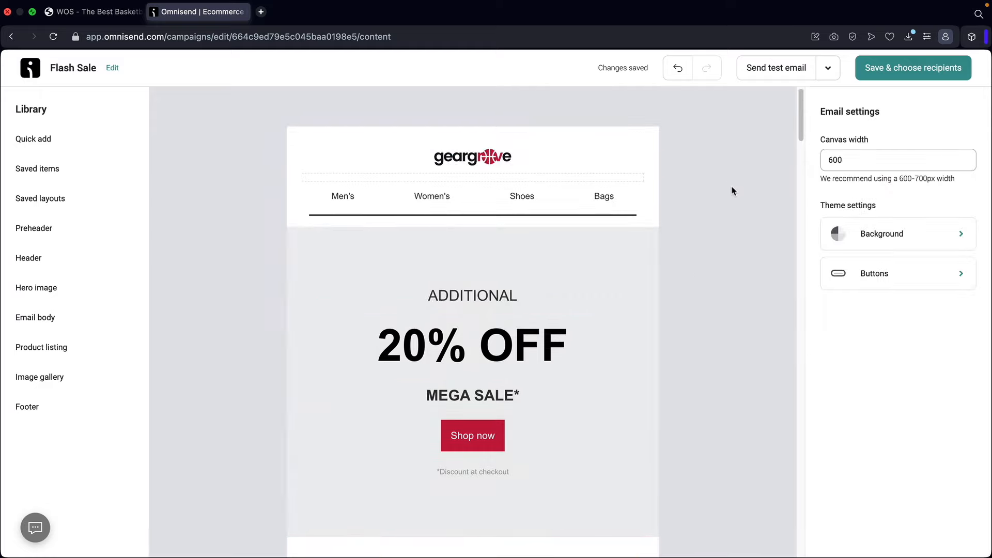
- Undo the last change and rewrite the must-haves heading as 'Flash Sale Now!'
click(683, 76)
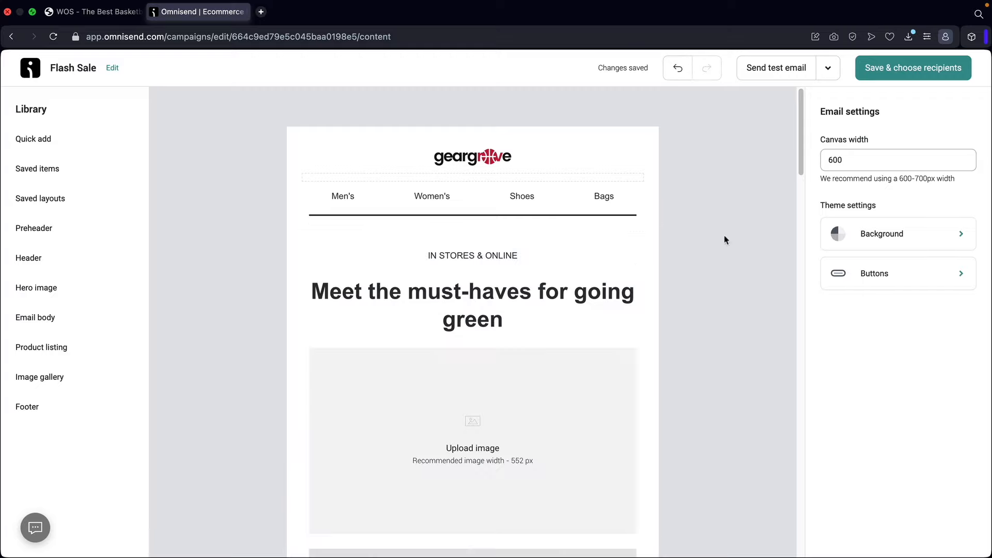
click(510, 258)
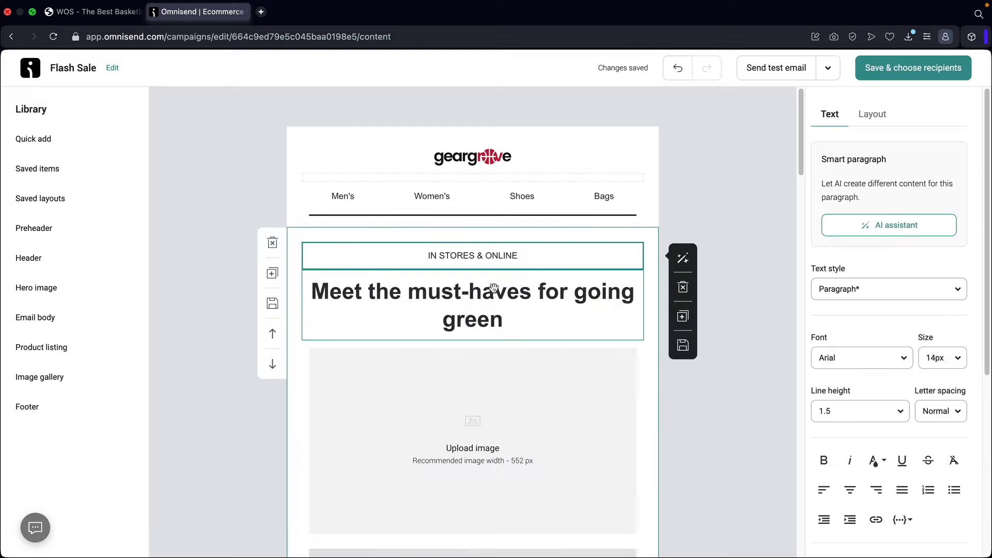
triple_click(493, 304)
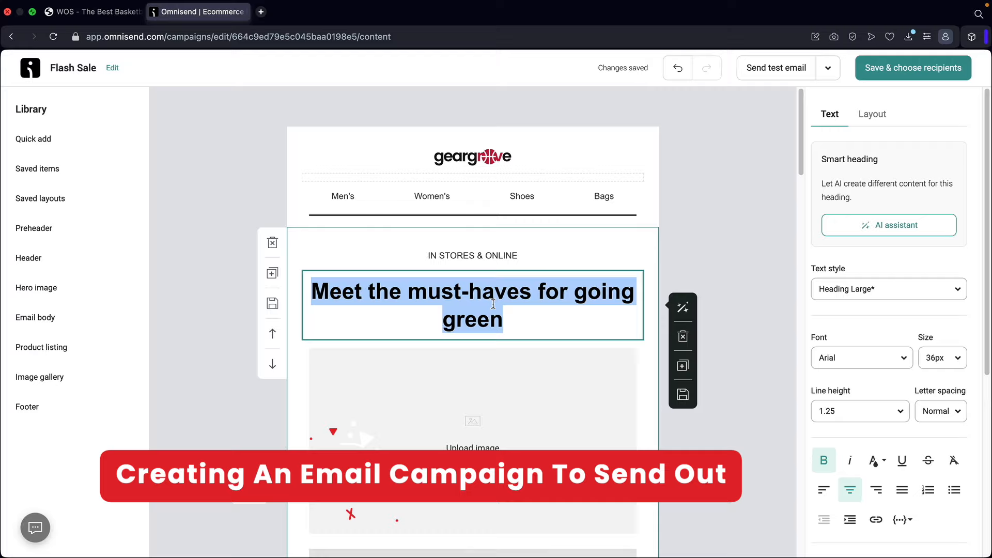
text(Flash Sale)
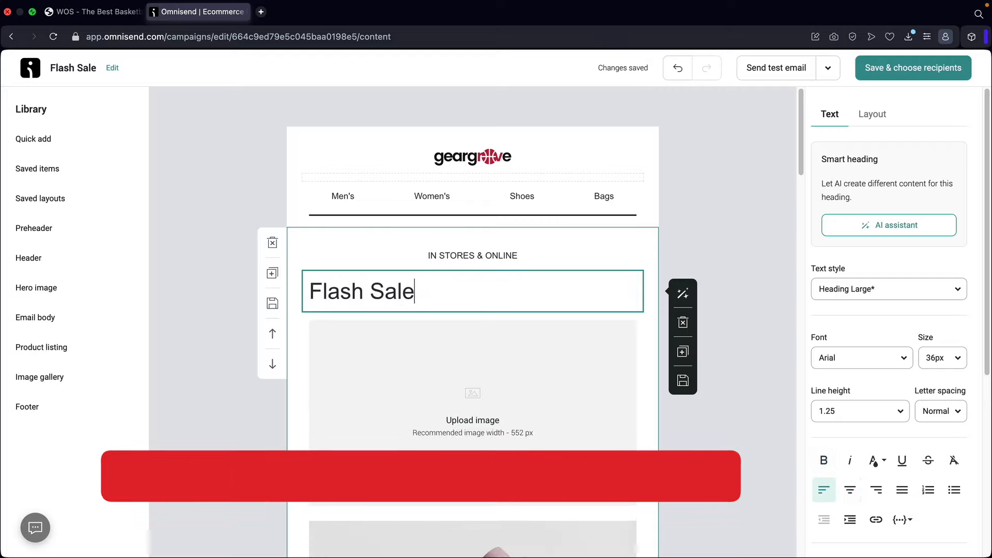
text( Now!)
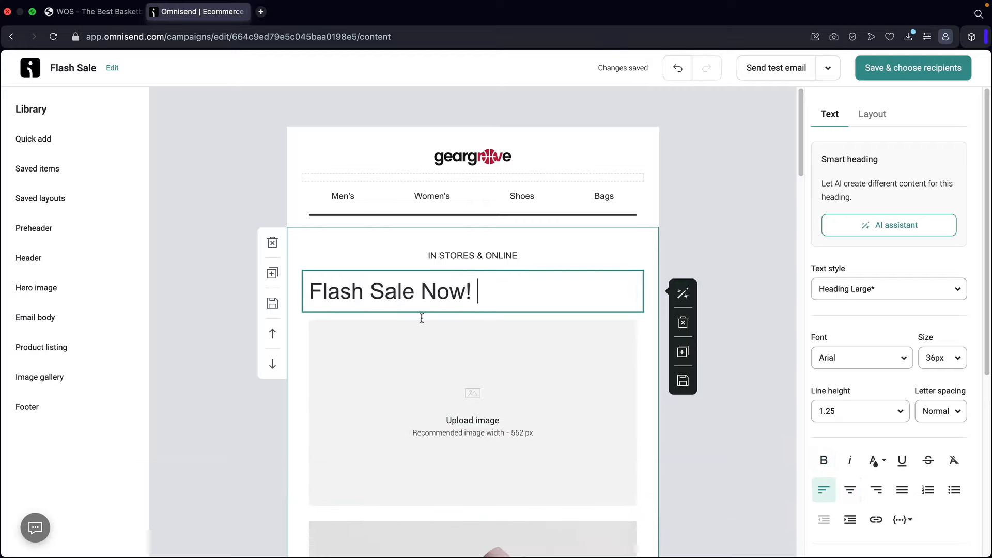
- Centre the 'Flash Sale Now!' heading, set it to Poppins with Normal letter spacing, and bold it
click(850, 490)
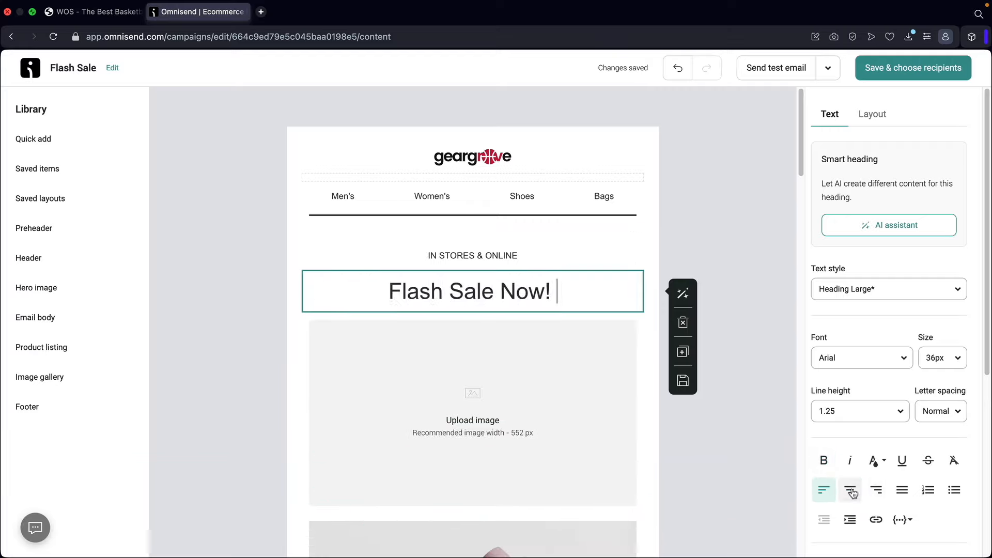
click(882, 364)
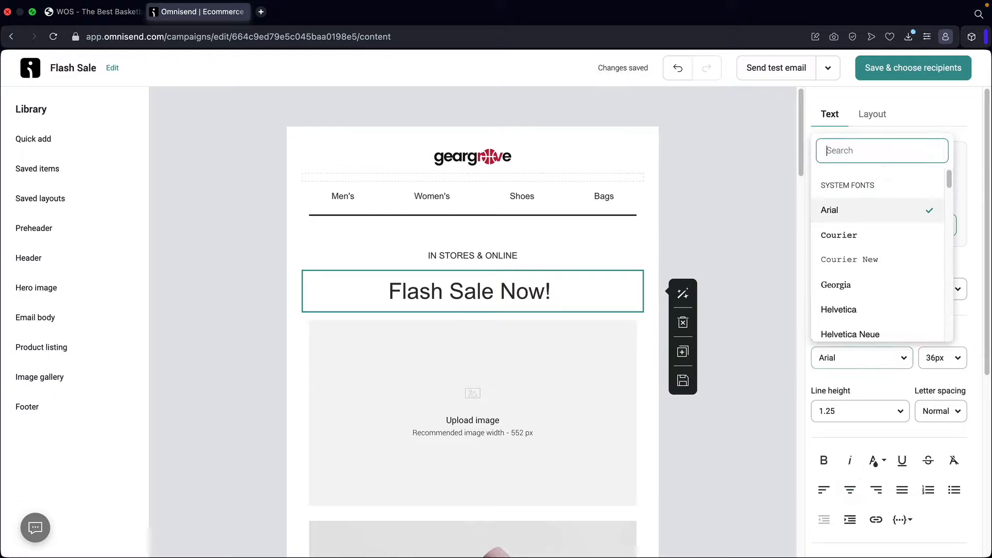
text(pop)
click(842, 484)
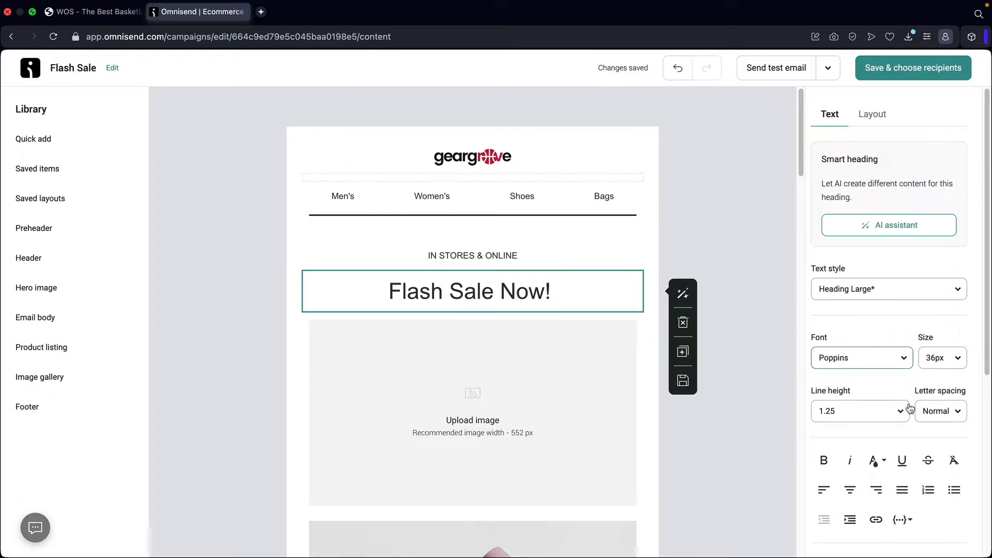
click(946, 412)
click(936, 411)
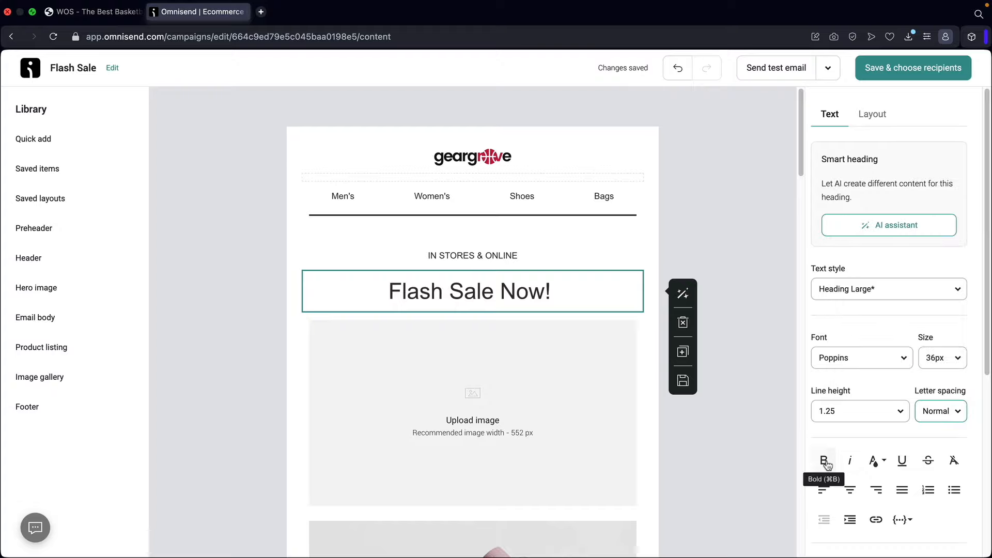
triple_click(514, 296)
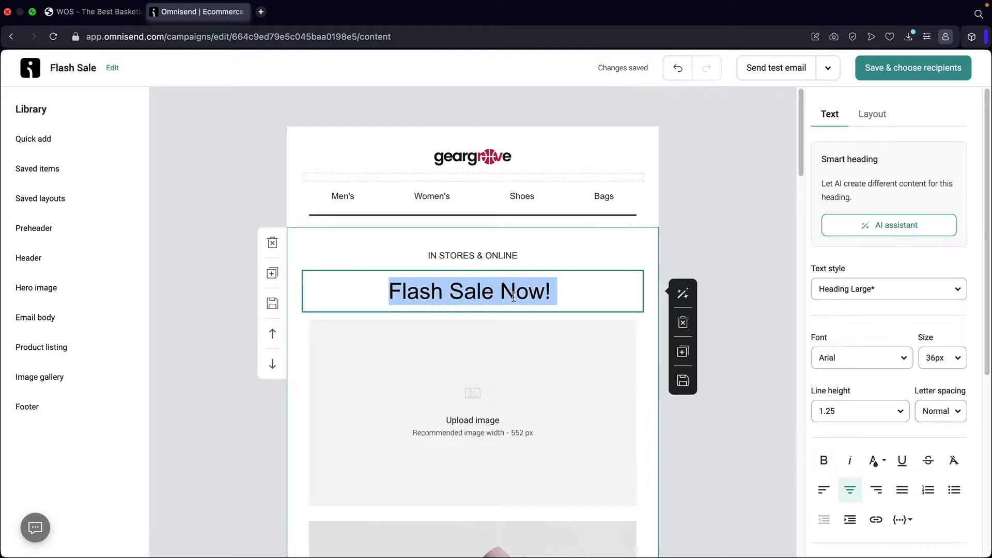
click(825, 461)
click(558, 387)
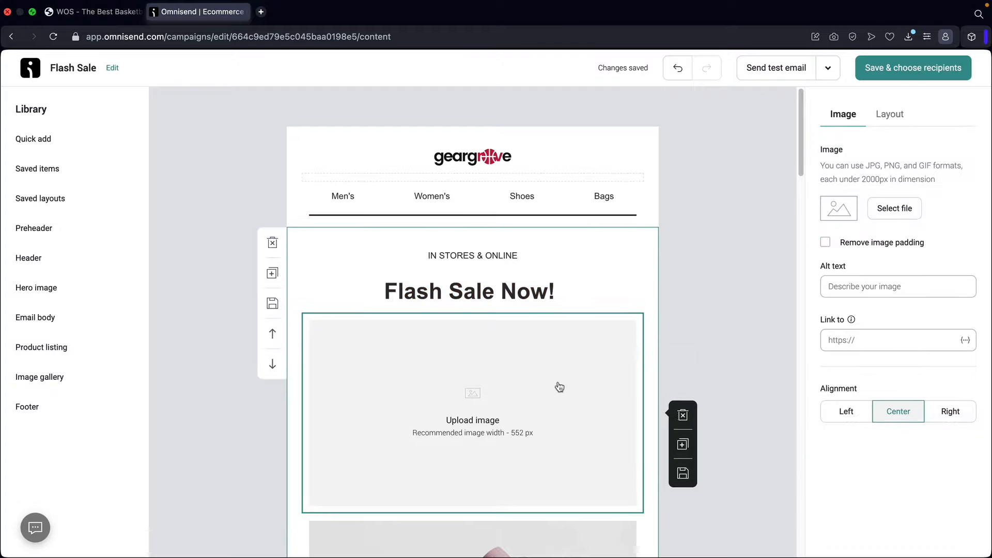
- Fill the empty image slot with the 3day-flashsale1.jpg banner from the image library
click(887, 212)
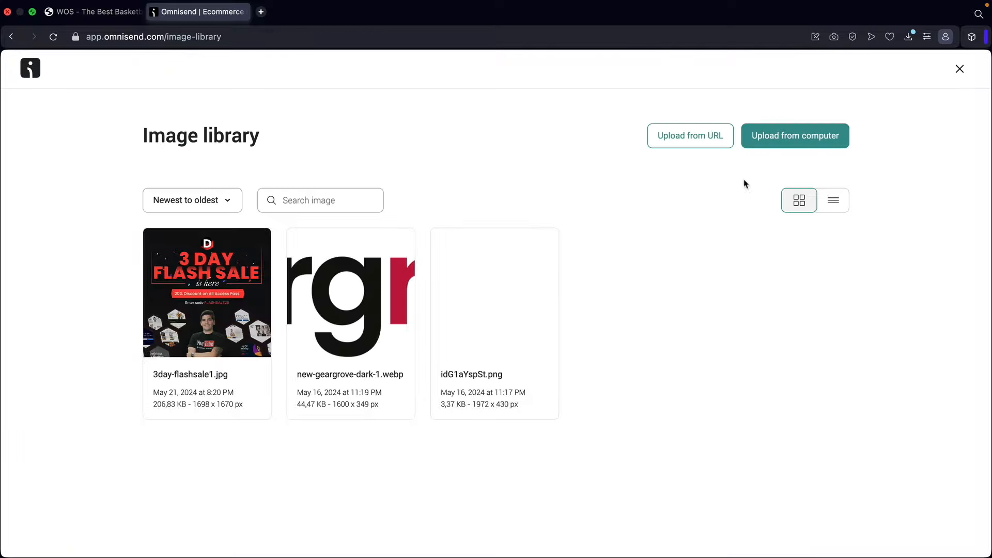
click(174, 338)
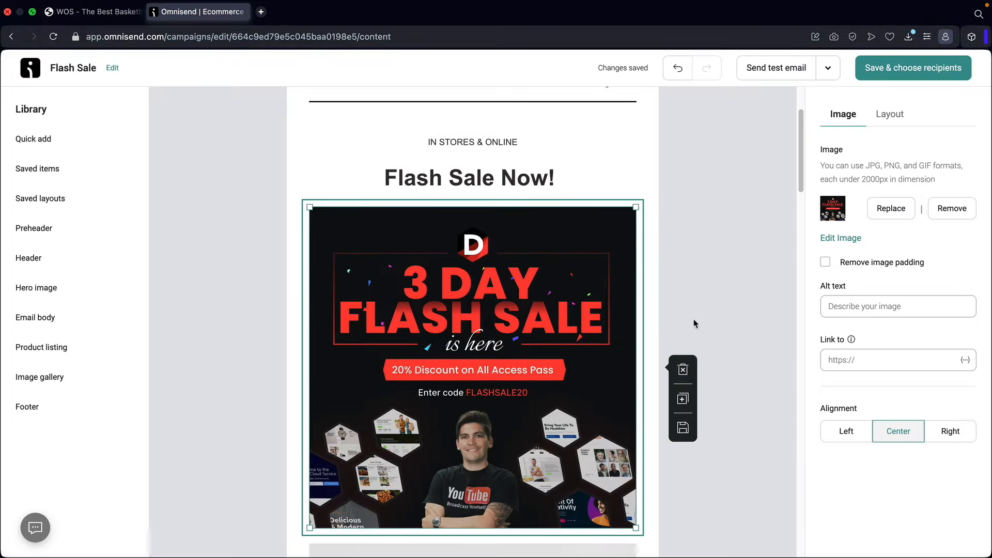
click(866, 360)
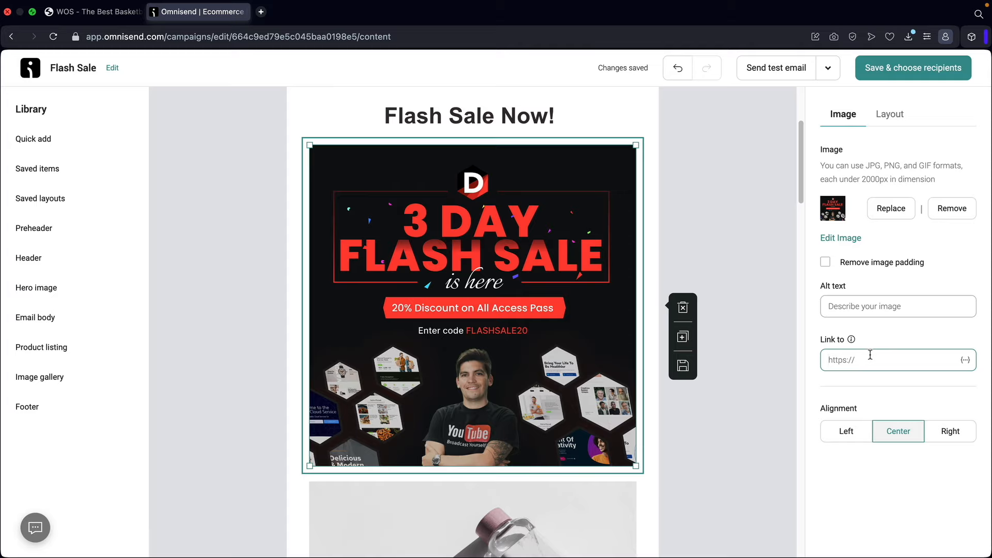
- Delete the bottle photo block below the flash sale banner
scroll(669, 355, down, 5)
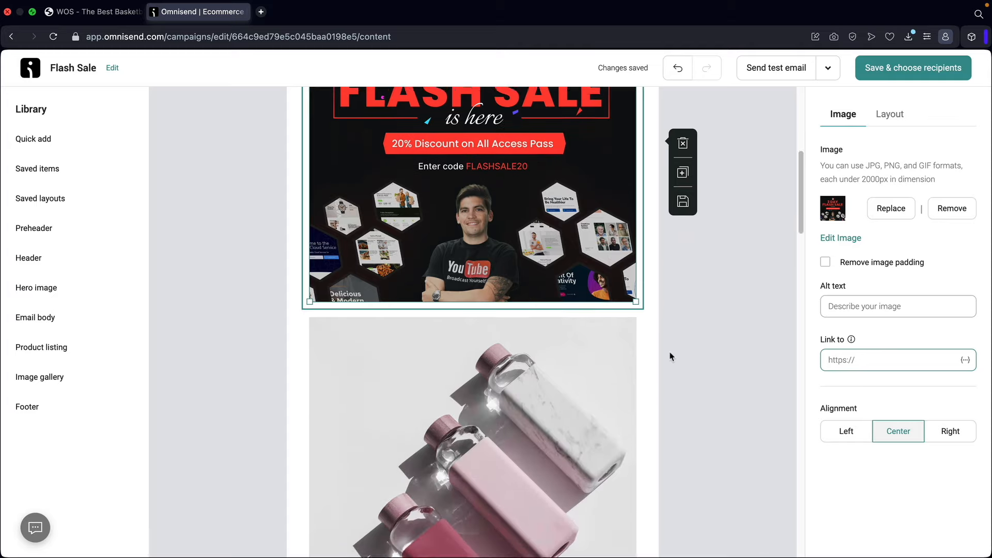
click(505, 336)
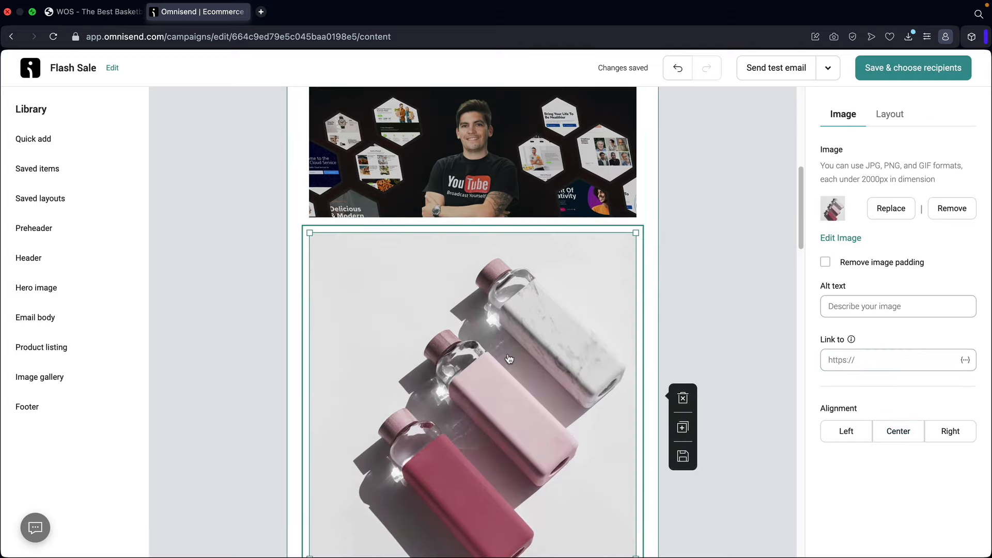
click(682, 397)
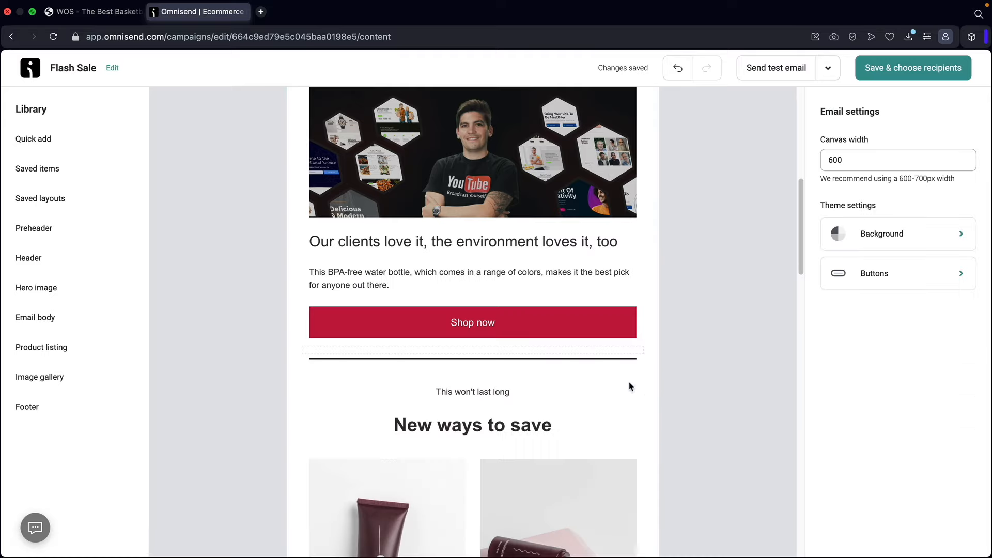
- Replace the 'Our clients love it' heading with 'We are having a crazy flash sale!', skipping the AI rewrite
scroll(531, 347, up, 2)
click(469, 306)
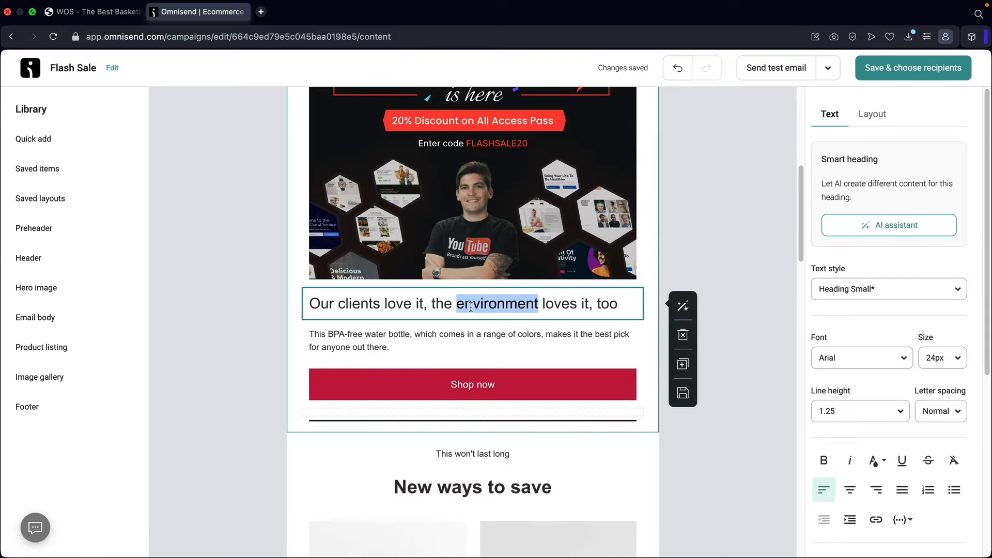
triple_click(470, 306)
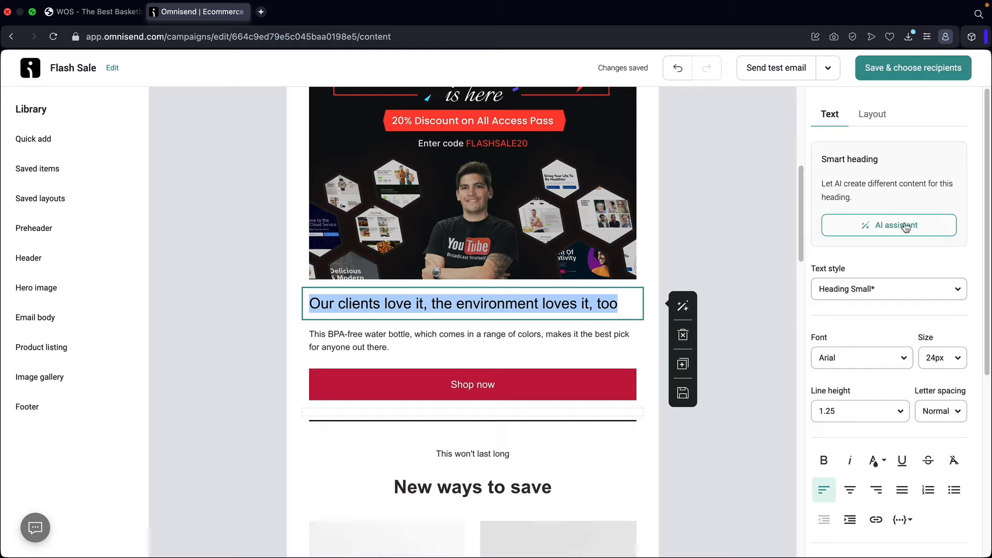
click(887, 227)
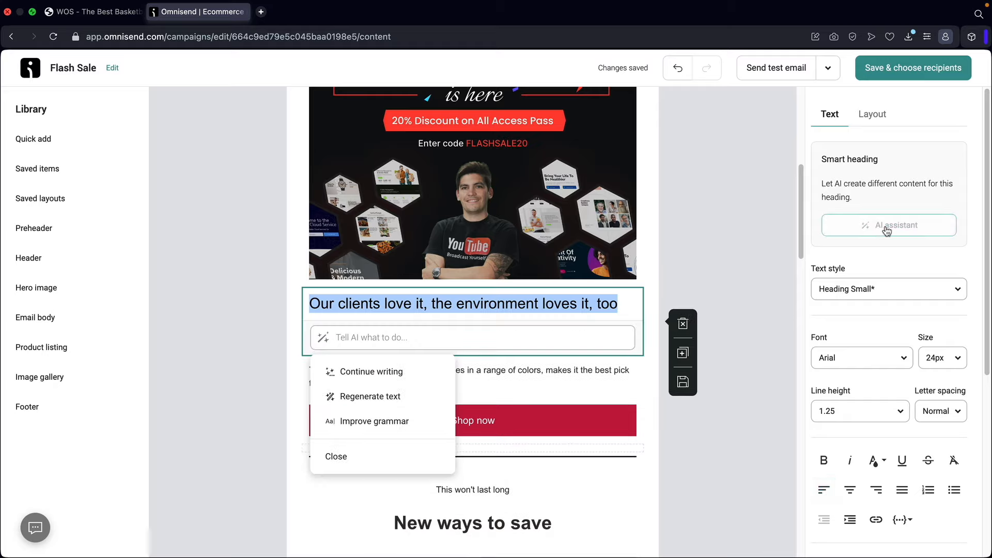
click(455, 342)
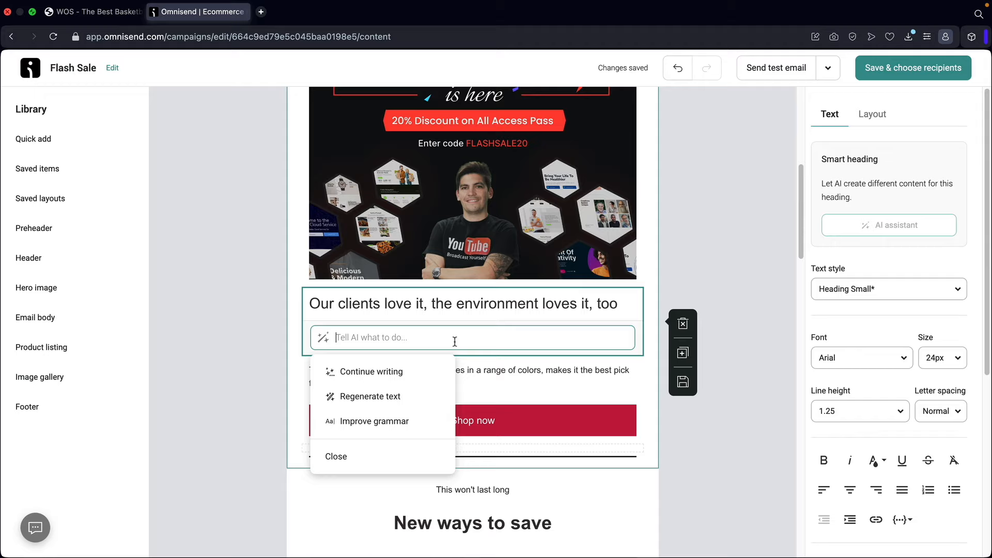
click(692, 355)
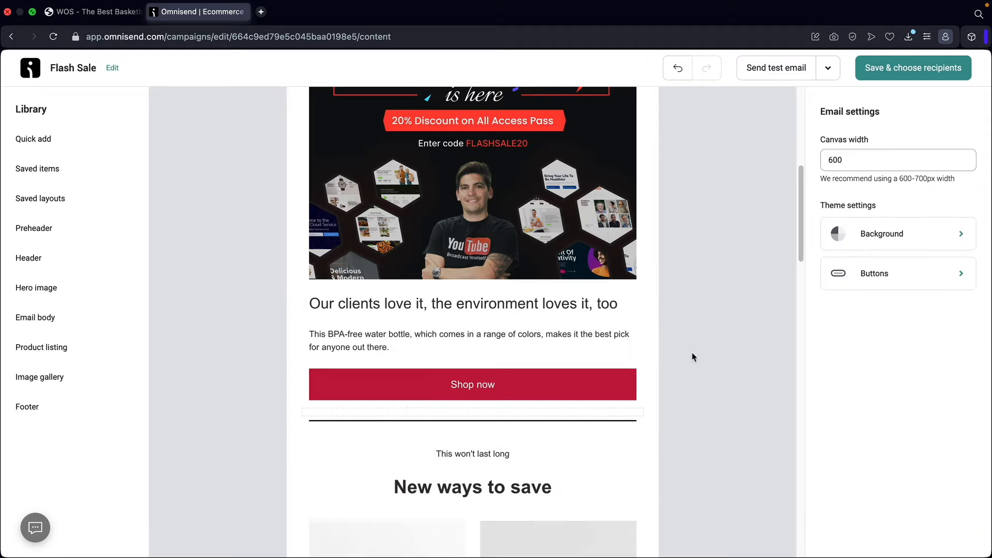
click(498, 311)
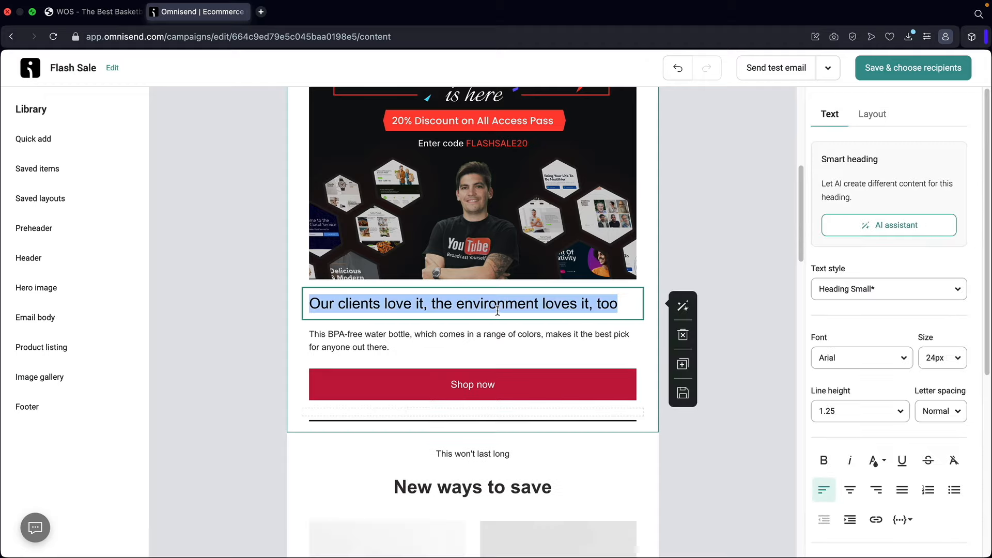
text(We h)
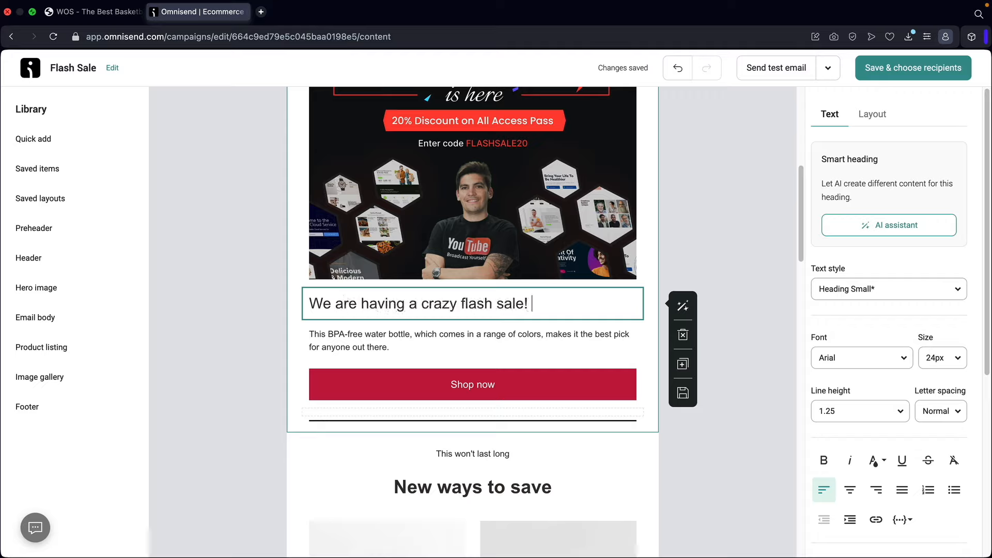
- Centre the new heading, set its font to Poppins and make it bold
click(850, 489)
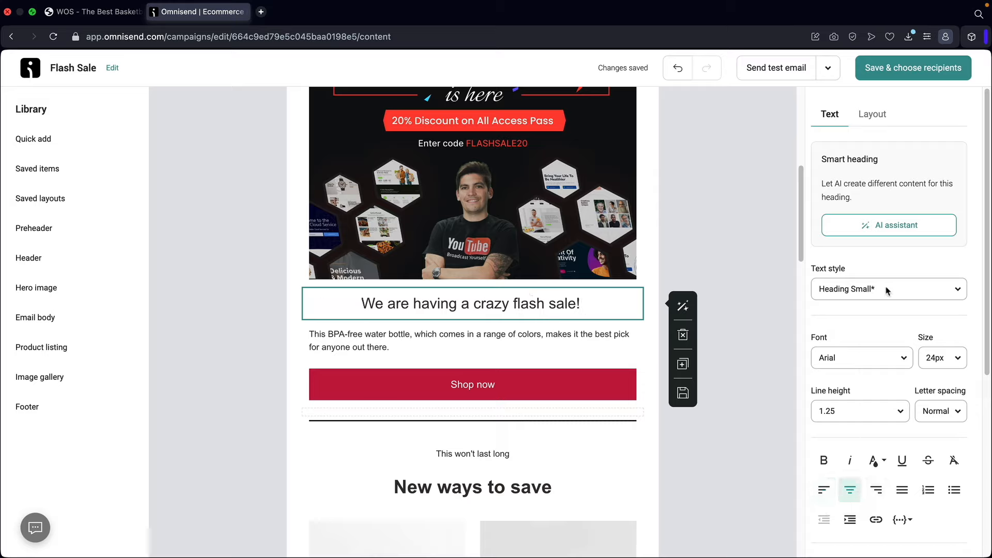
click(865, 362)
click(870, 153)
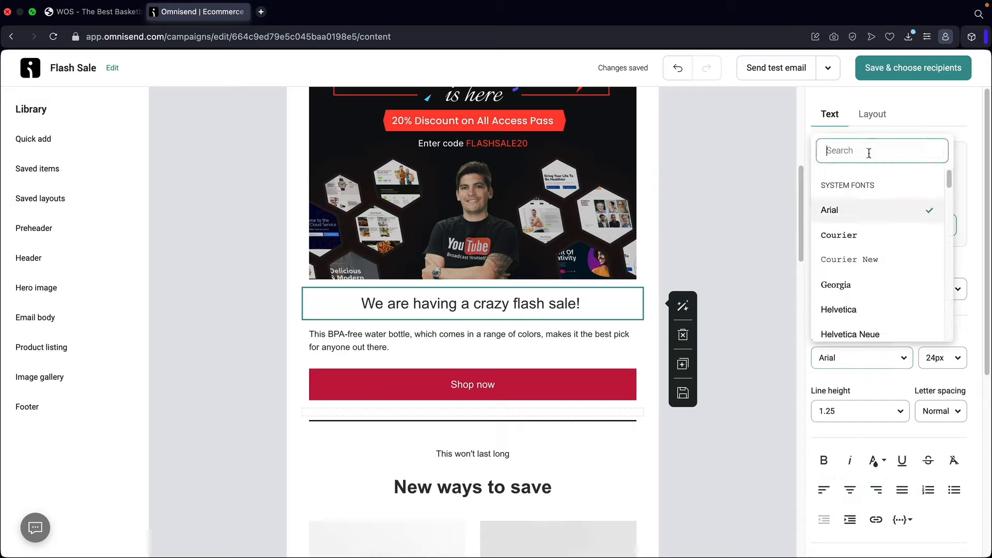
text(popp)
click(842, 491)
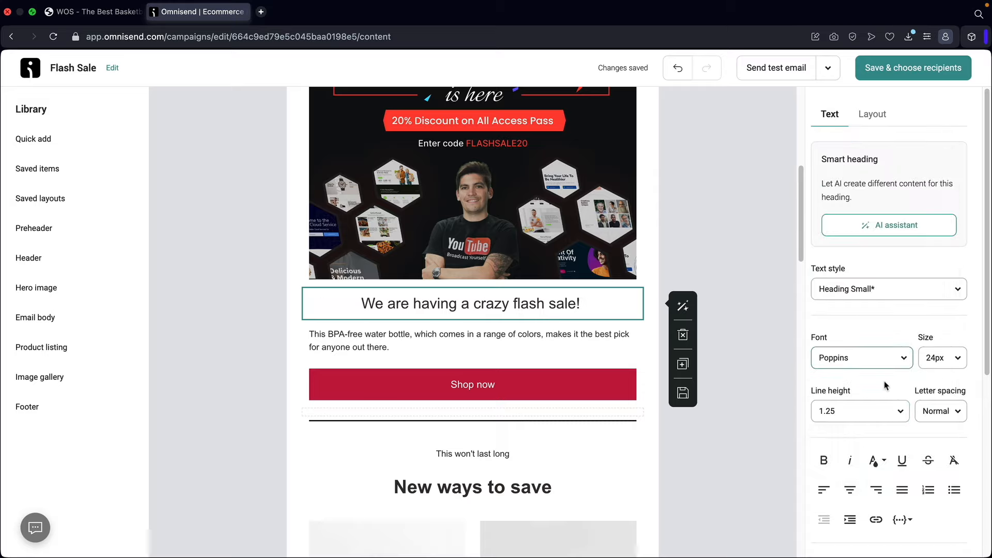
triple_click(522, 304)
click(824, 460)
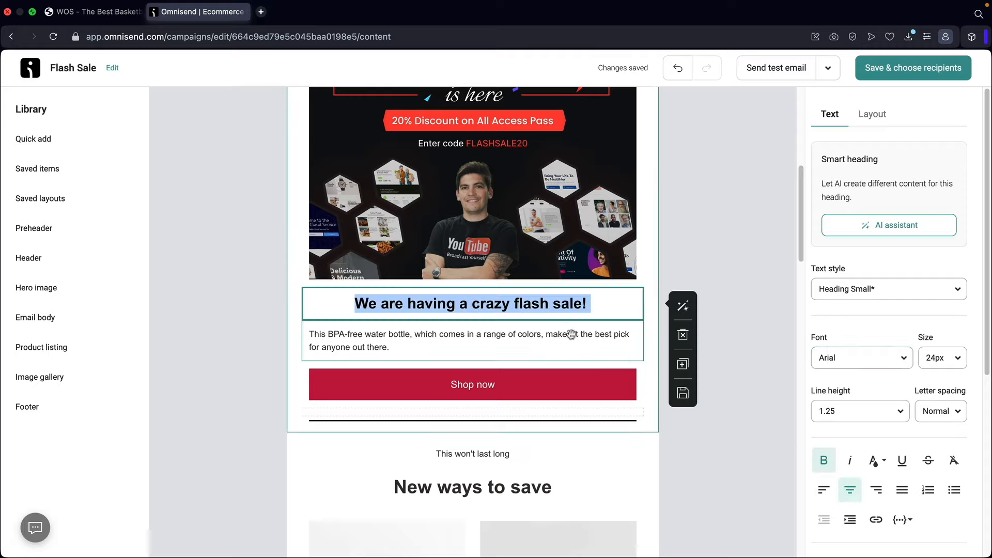
- Reapply Poppins to the heading and centre the paragraph beneath it
click(568, 335)
click(620, 312)
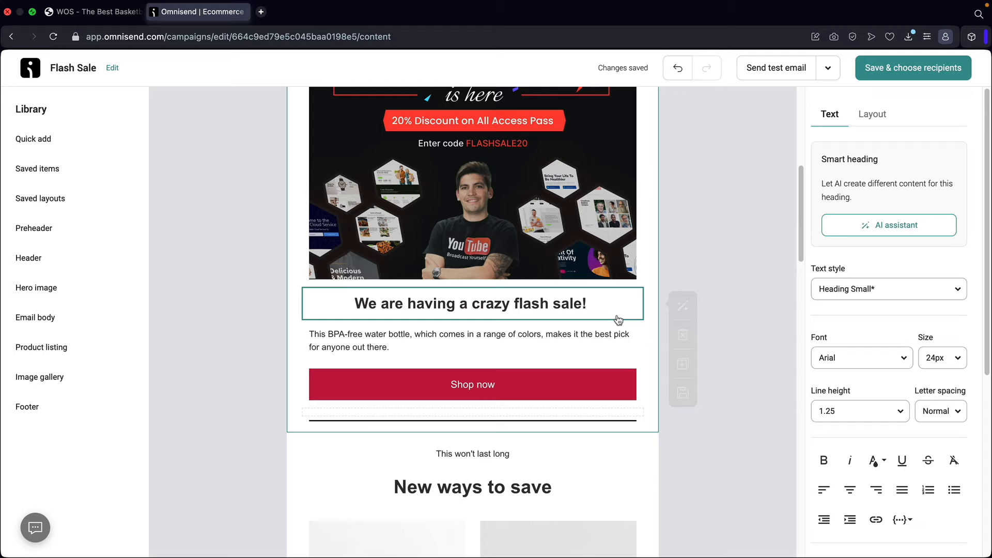
click(834, 357)
click(861, 158)
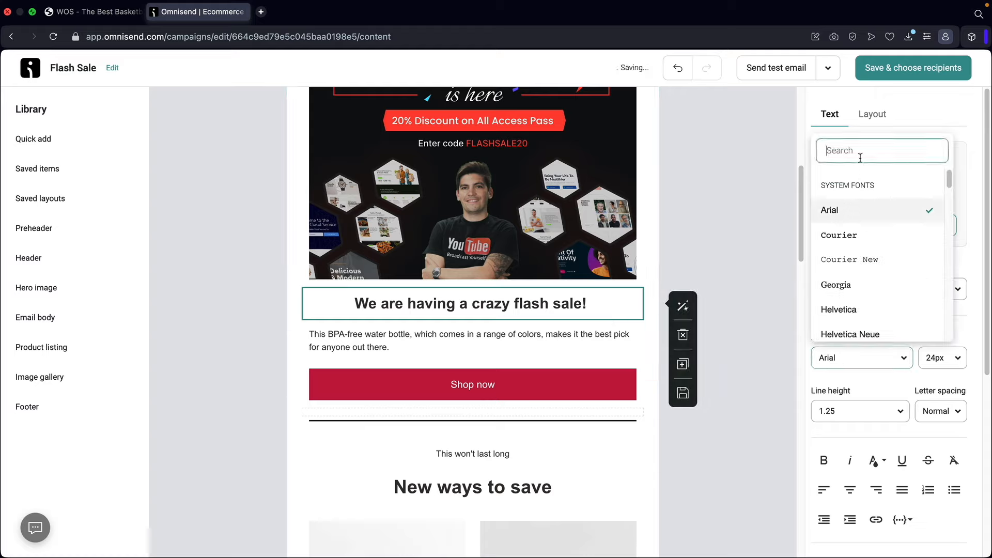
text(popp)
click(844, 485)
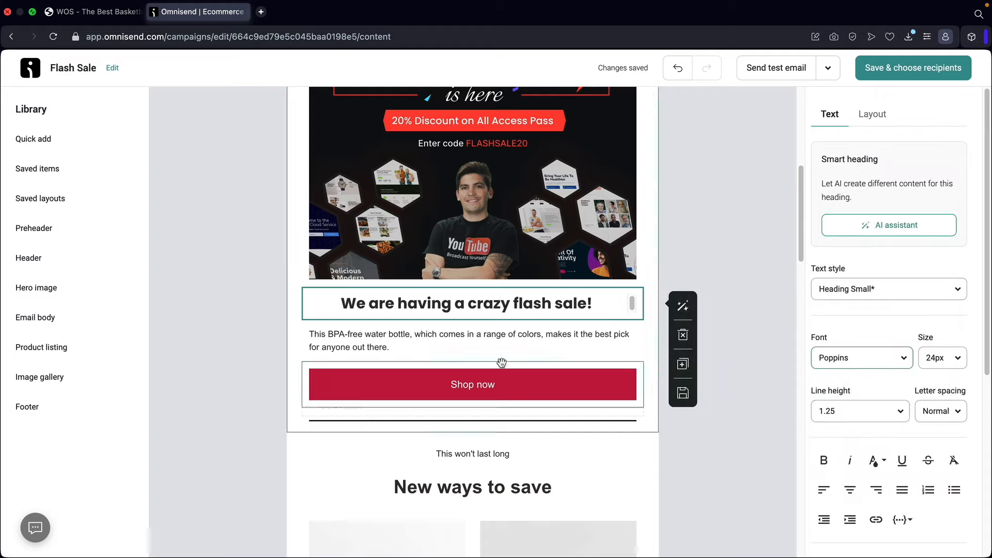
click(484, 346)
click(847, 488)
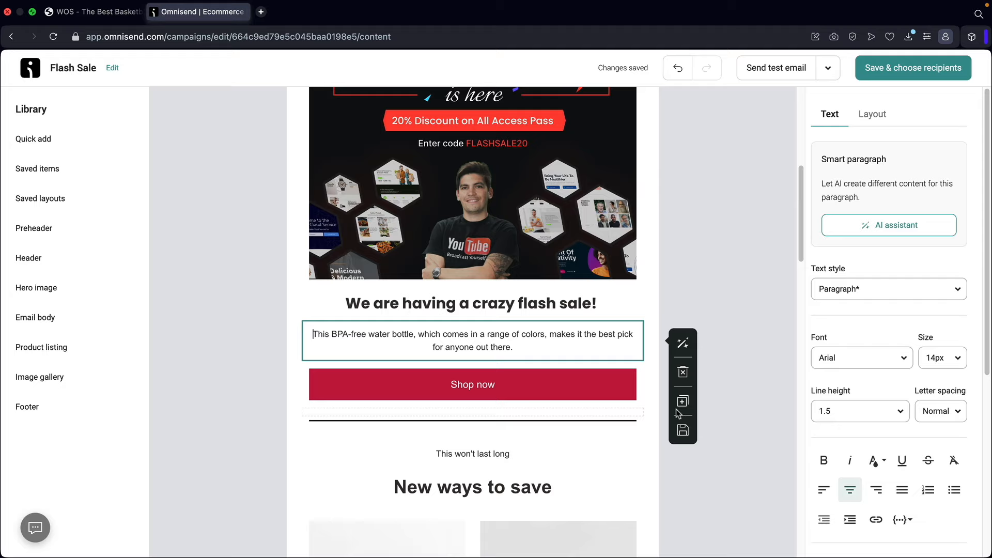
click(569, 388)
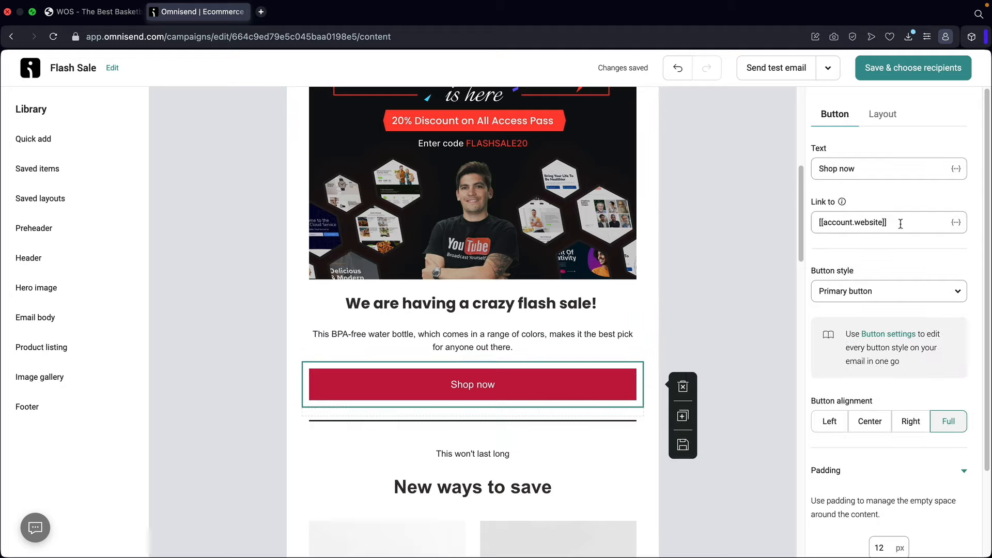
drag(900, 224, 821, 222)
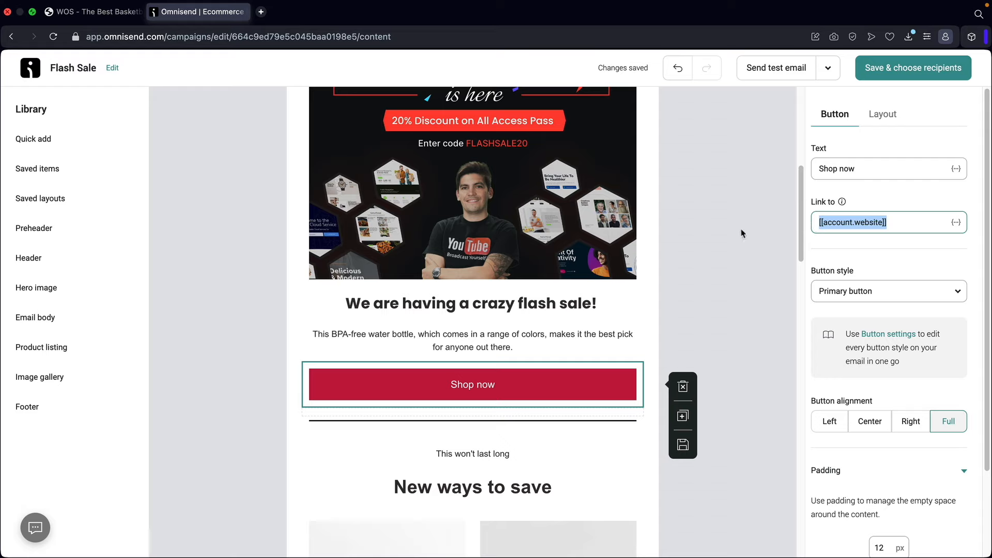
click(91, 12)
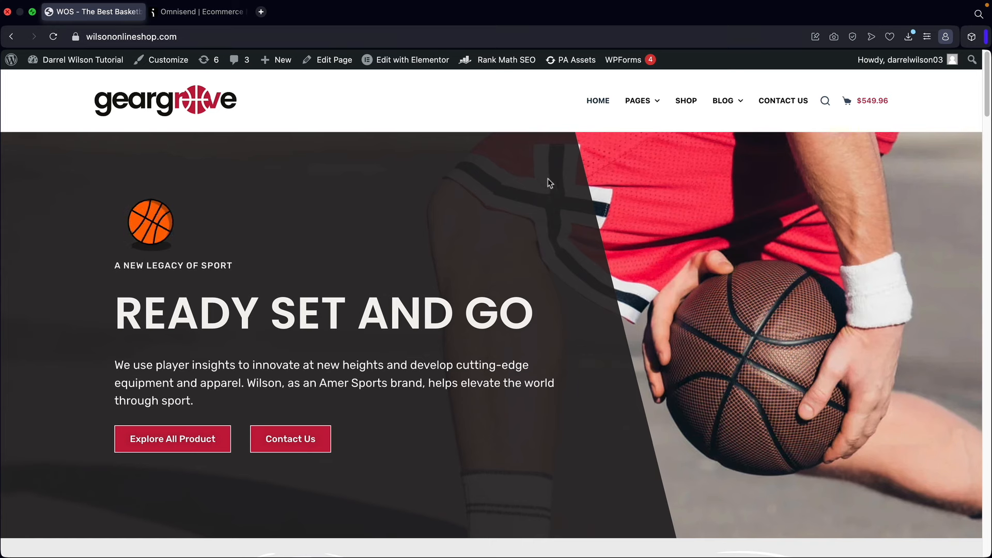
click(687, 102)
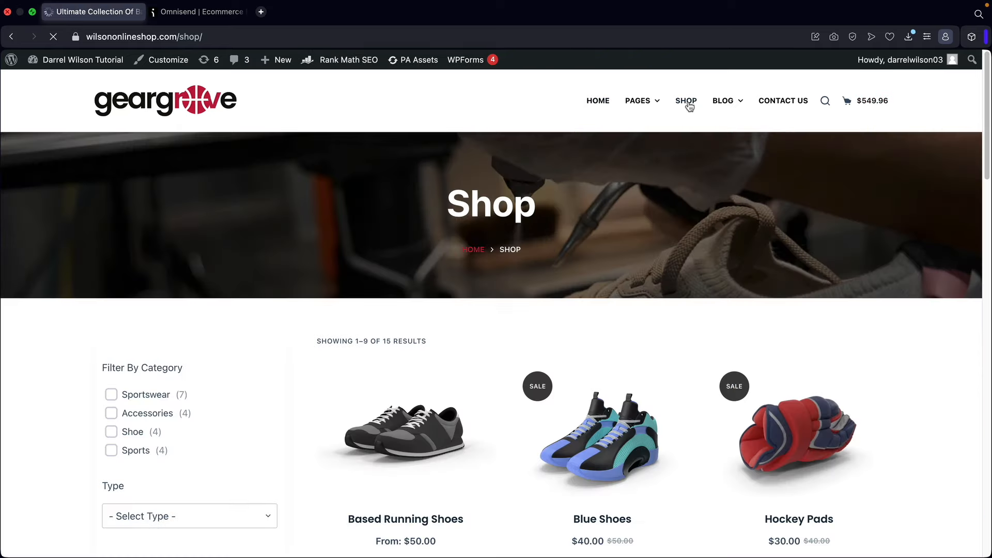
click(195, 37)
right_click(196, 38)
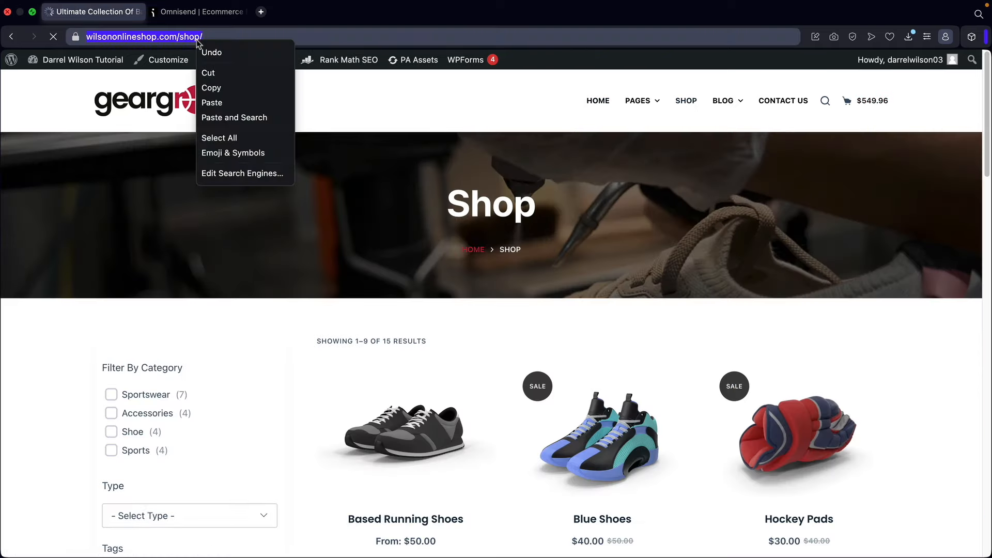
click(212, 89)
- Paste the shop URL into the Shop now button's Link to field
click(202, 11)
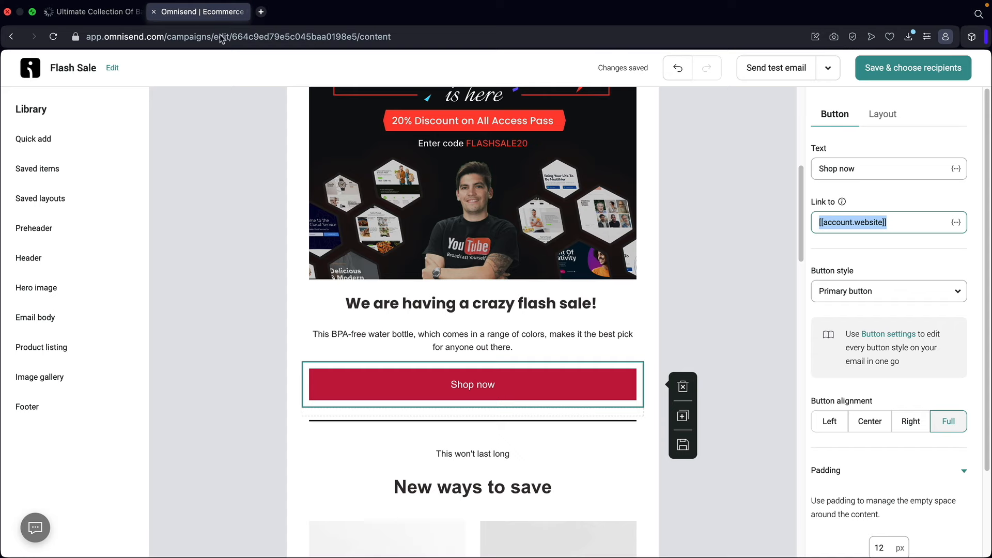
right_click(862, 218)
click(837, 315)
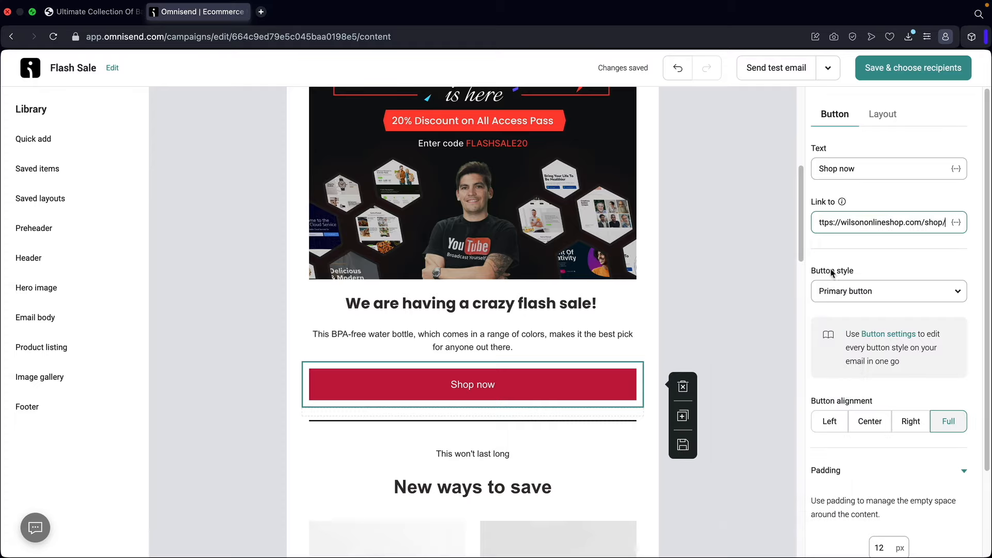
scroll(648, 310, up, 10)
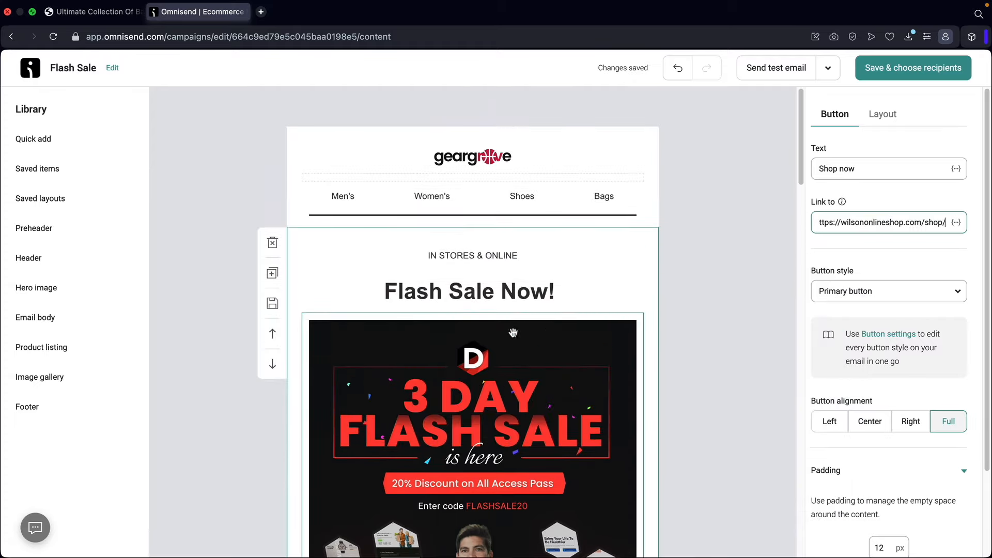
scroll(523, 354, down, 10)
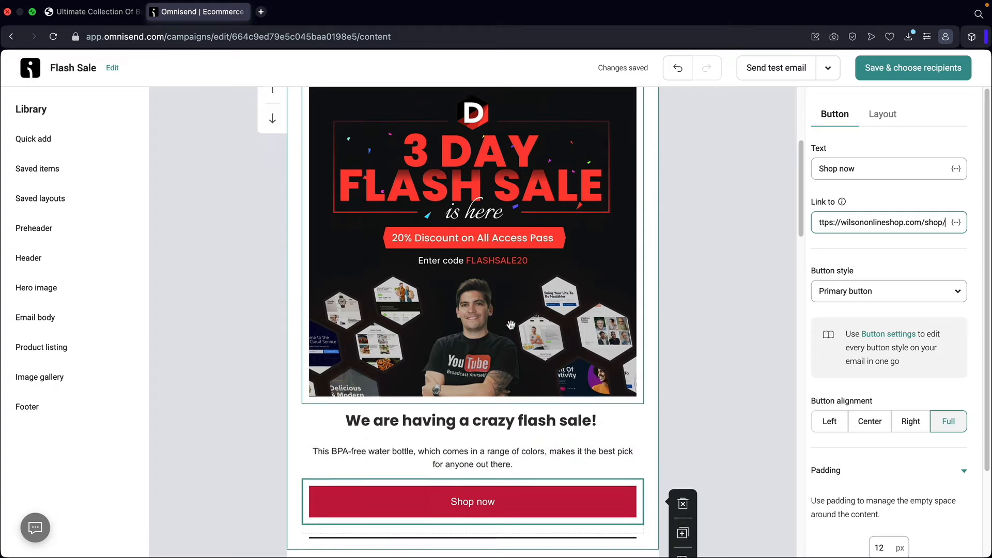
scroll(511, 333, down, 2)
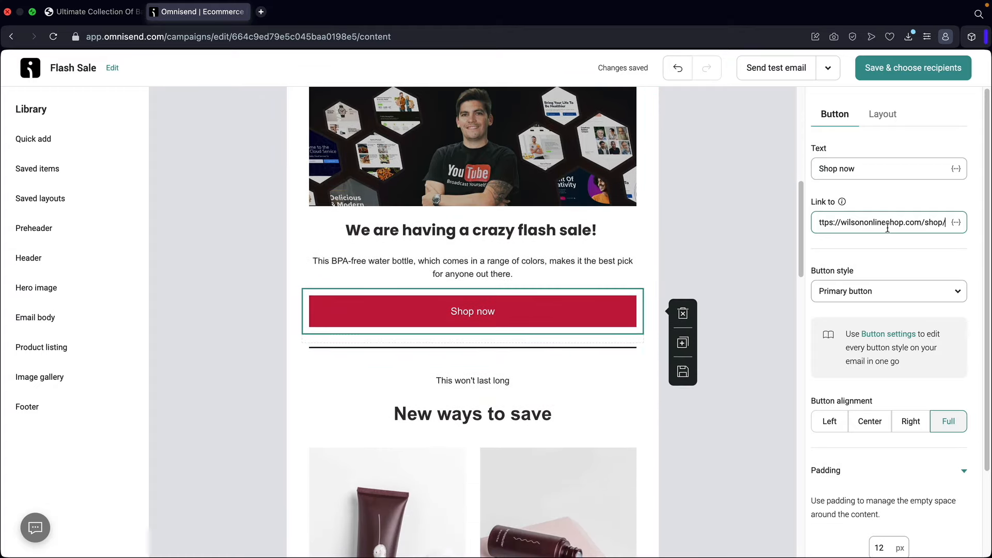
scroll(650, 276, down, 8)
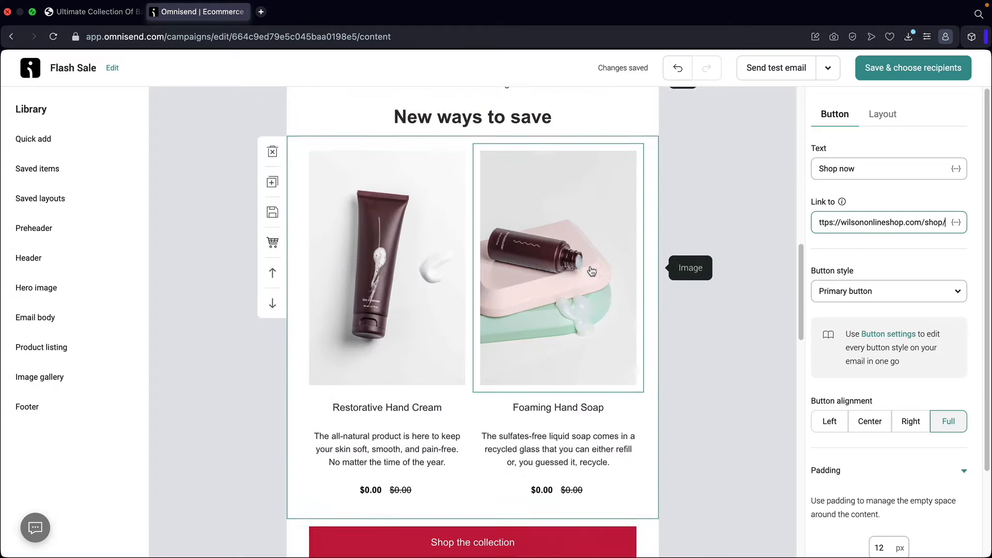
scroll(429, 276, up, 2)
- Pick Glove ($100.00) and Running Shoes ($200.00) from the store for the product block
click(428, 277)
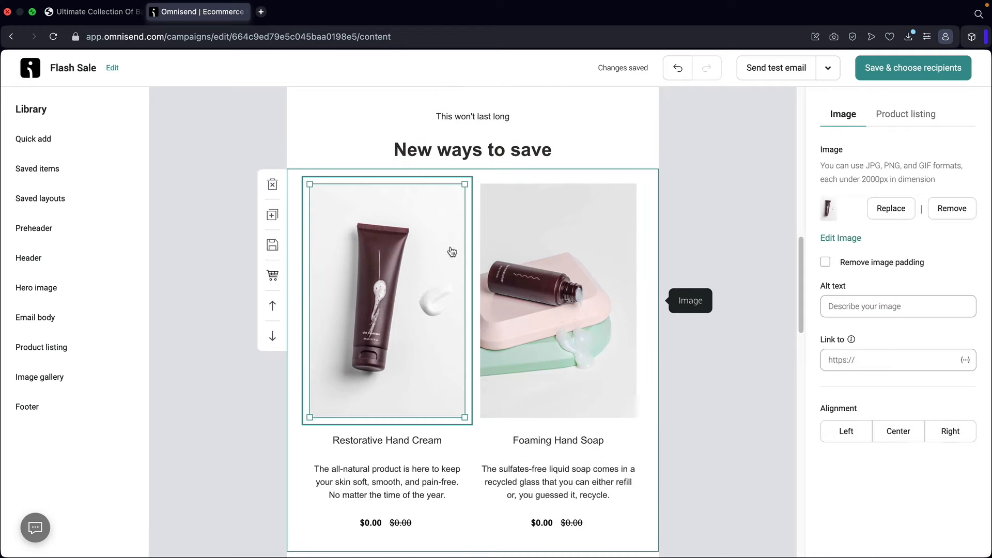
click(906, 113)
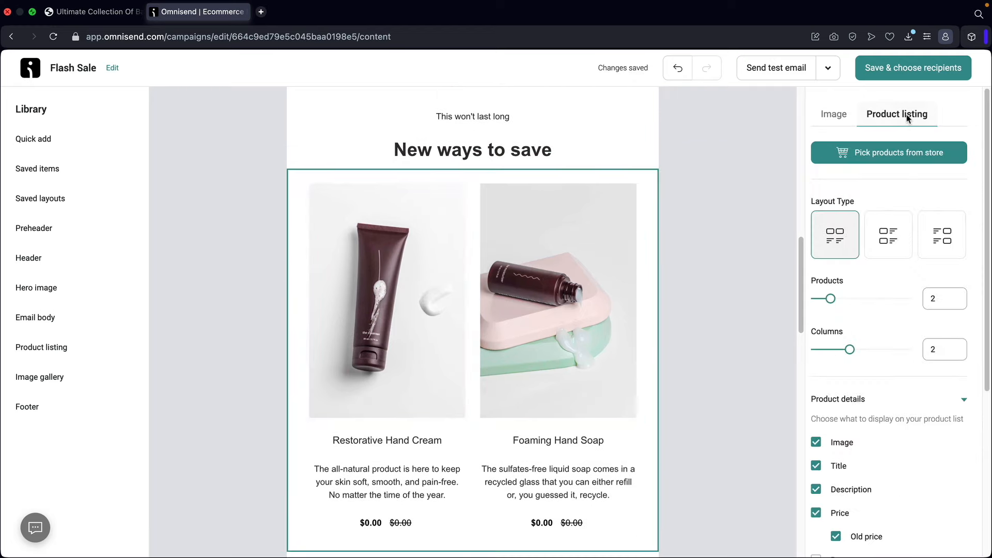
click(892, 160)
scroll(357, 324, down, 5)
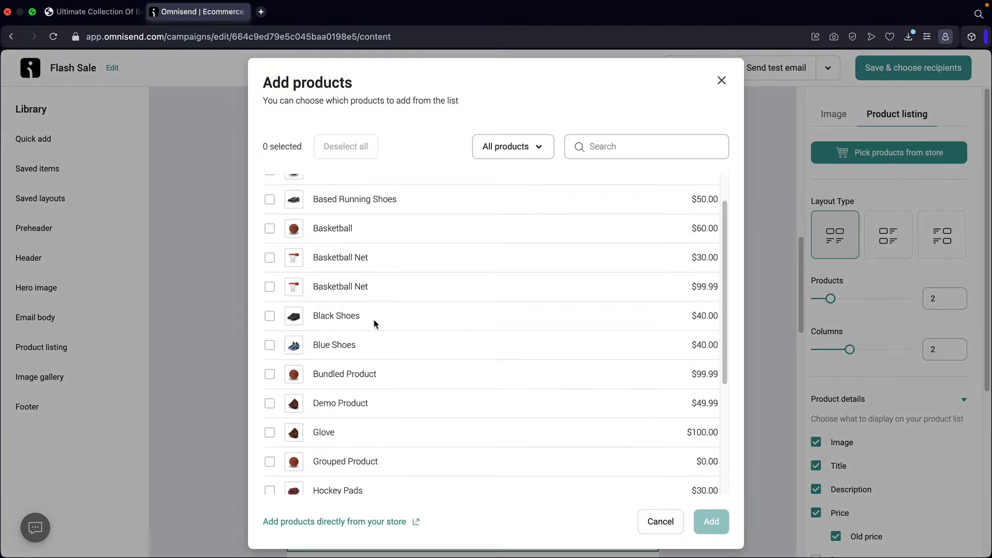
click(269, 353)
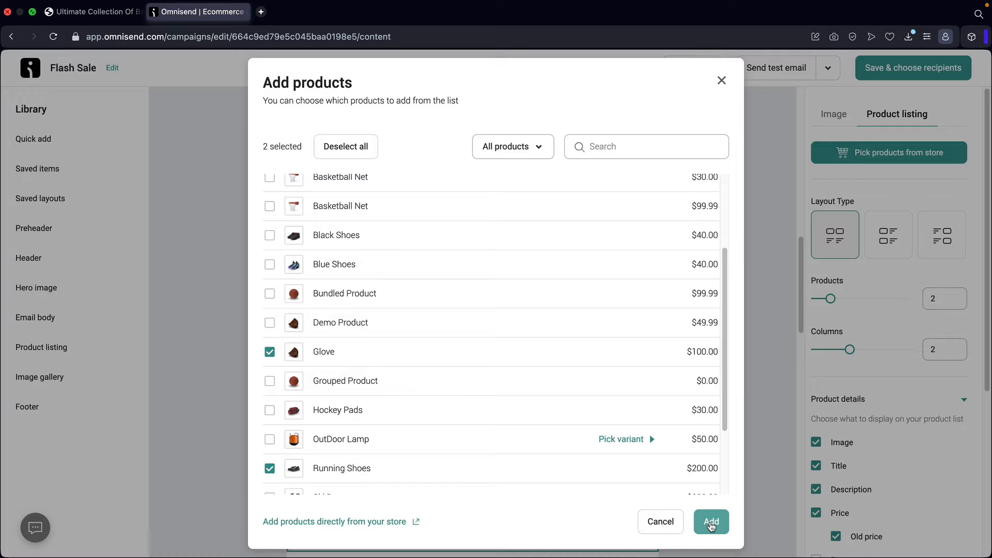
click(711, 522)
scroll(584, 356, down, 1)
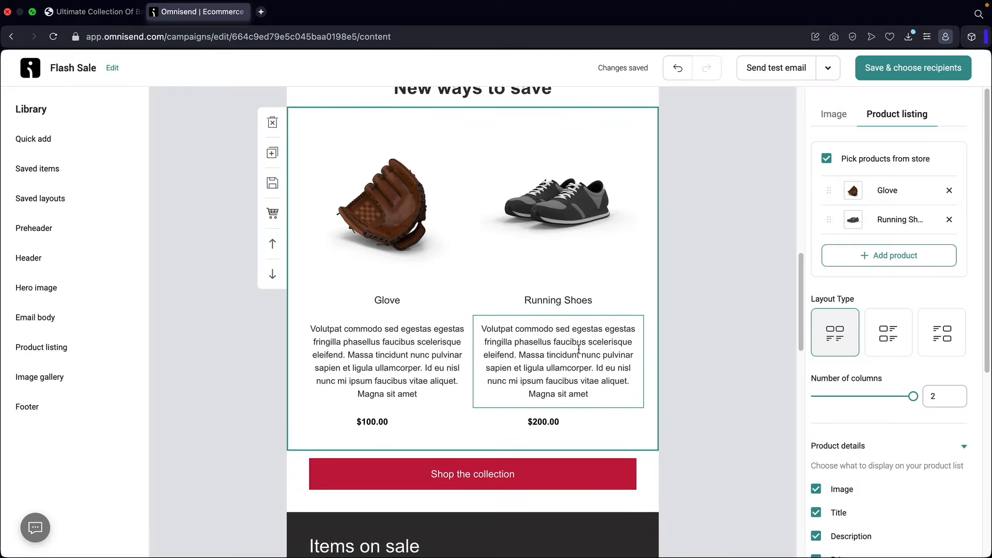
scroll(548, 406, down, 2)
click(512, 350)
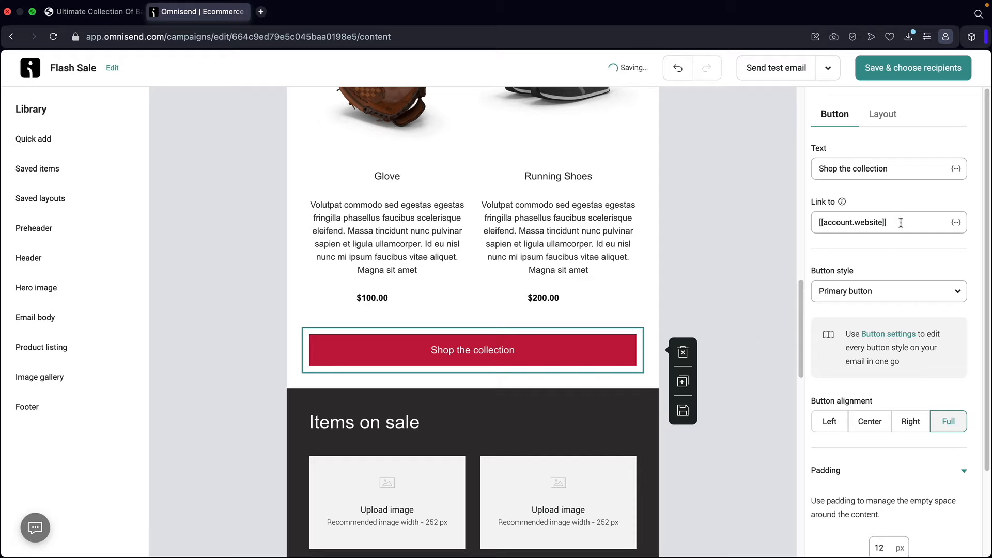
- Delete the Items on sale heading, sale product grid and Shop sale items button, then show the store's shop page
scroll(517, 287, down, 5)
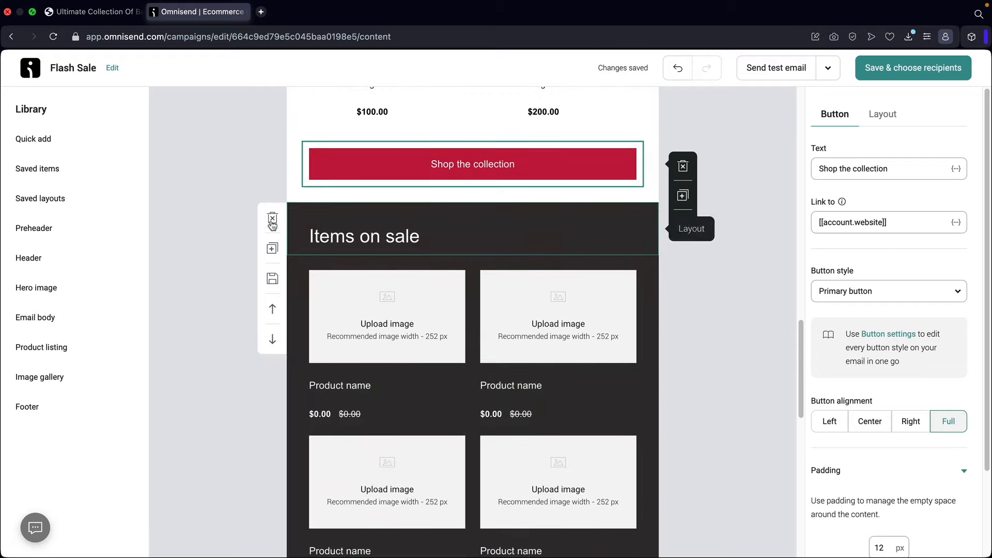
click(272, 219)
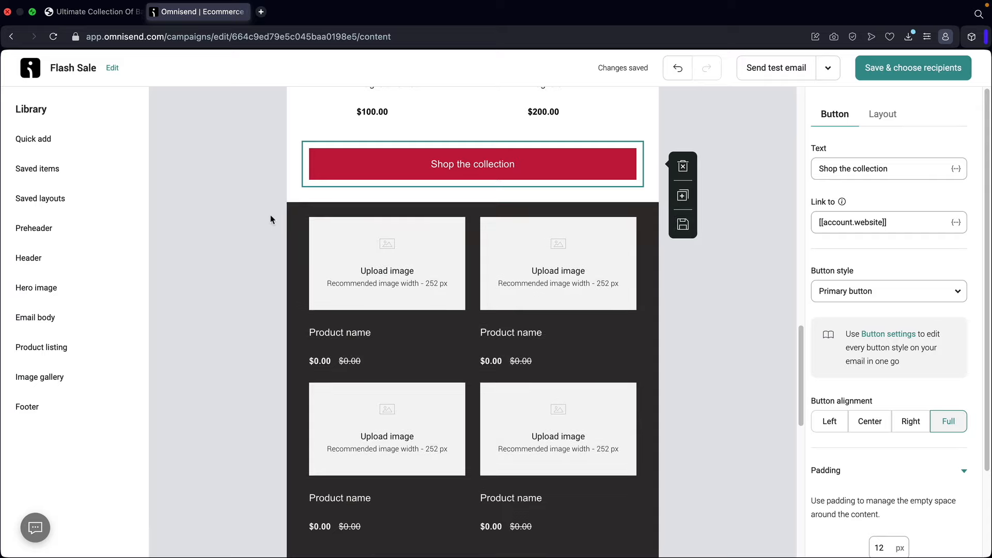
click(273, 219)
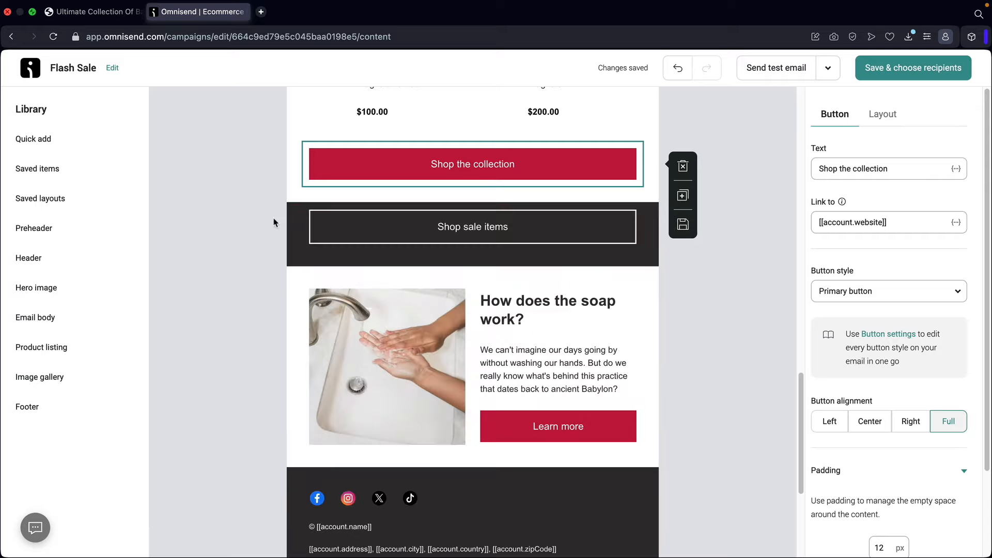
click(272, 218)
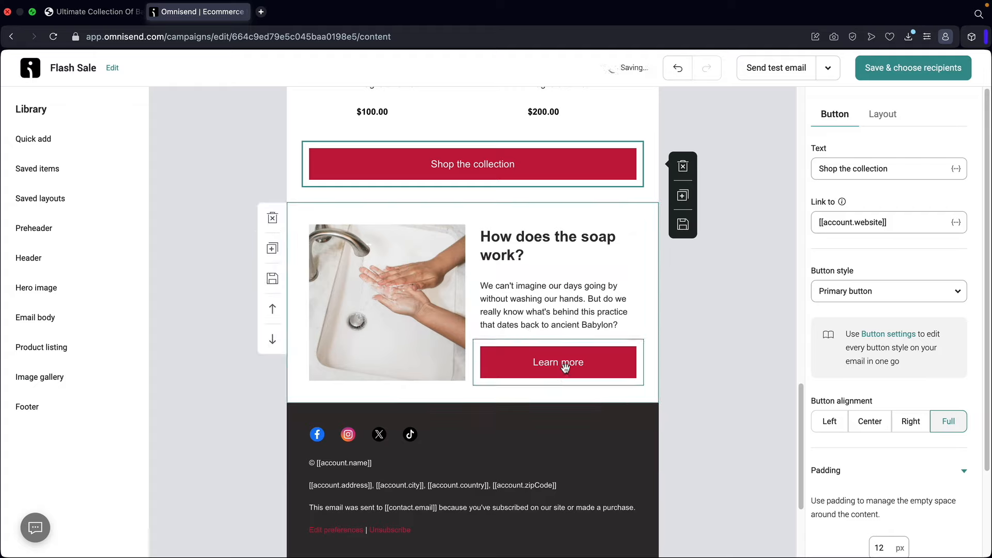
click(93, 12)
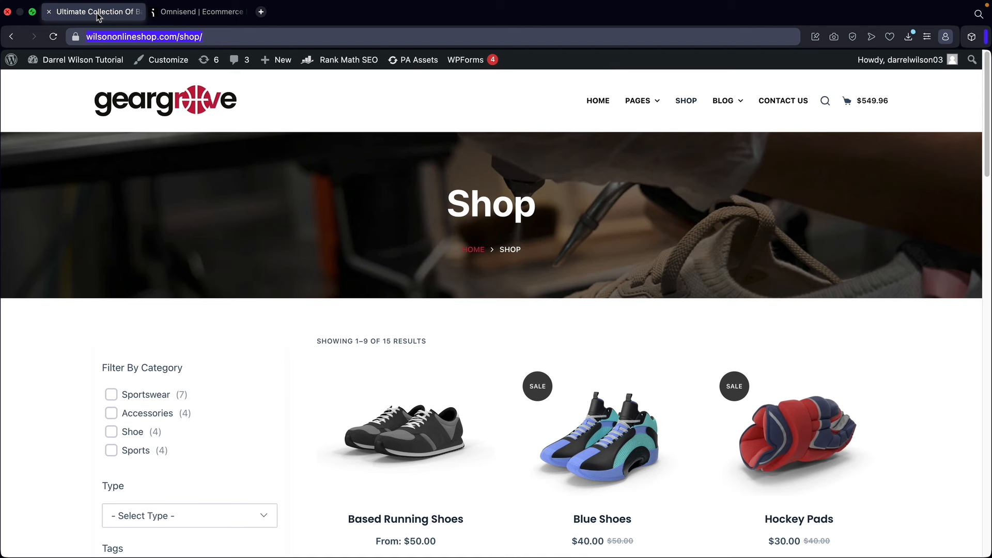
- Link the Learn more button to wilsononlineshop.com/contact-us/, then select the hand-washing photo
click(791, 102)
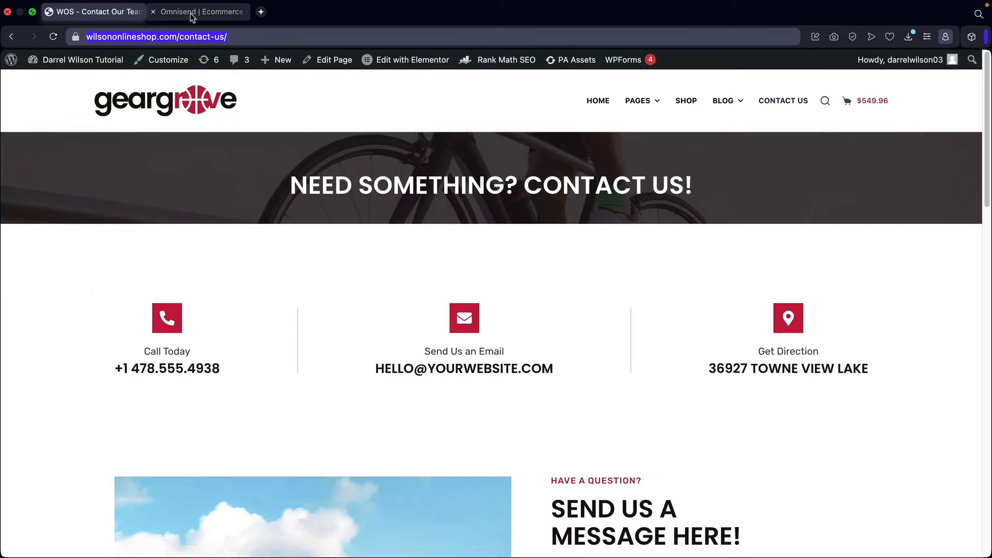
click(190, 12)
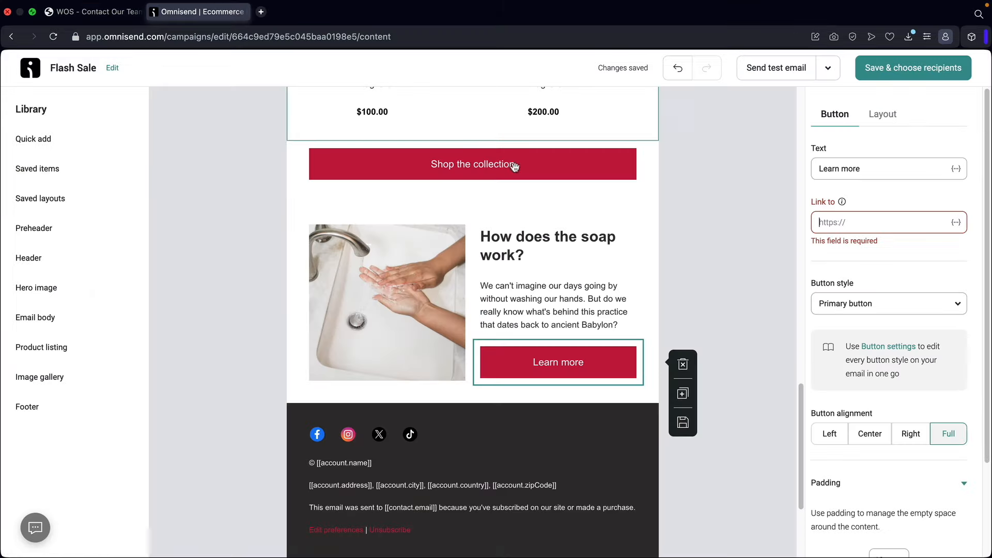
right_click(832, 226)
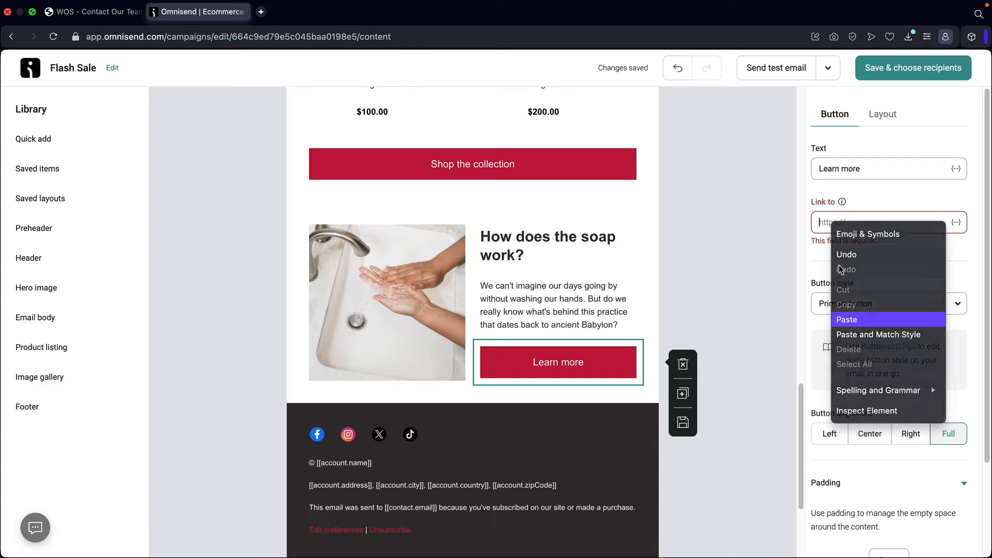
click(847, 319)
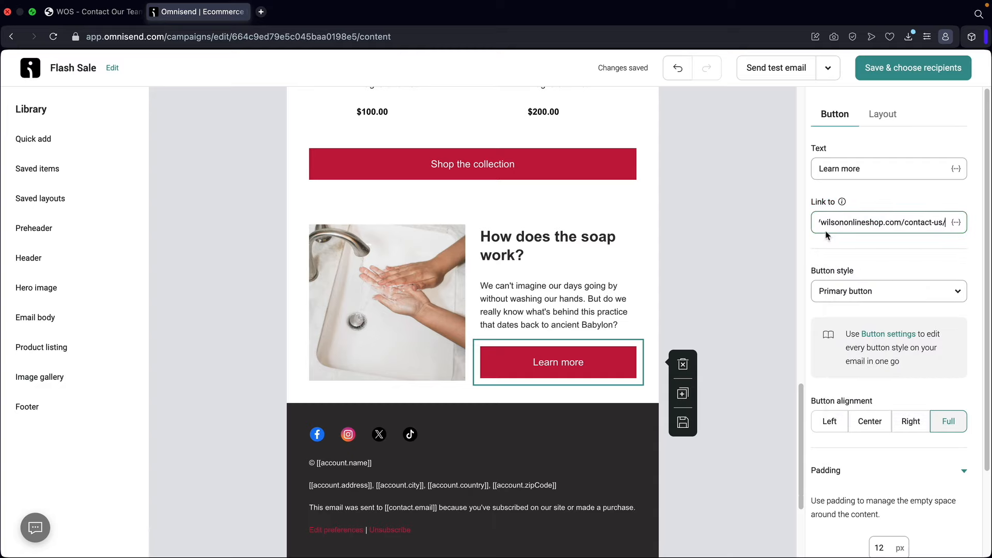
click(564, 257)
click(395, 285)
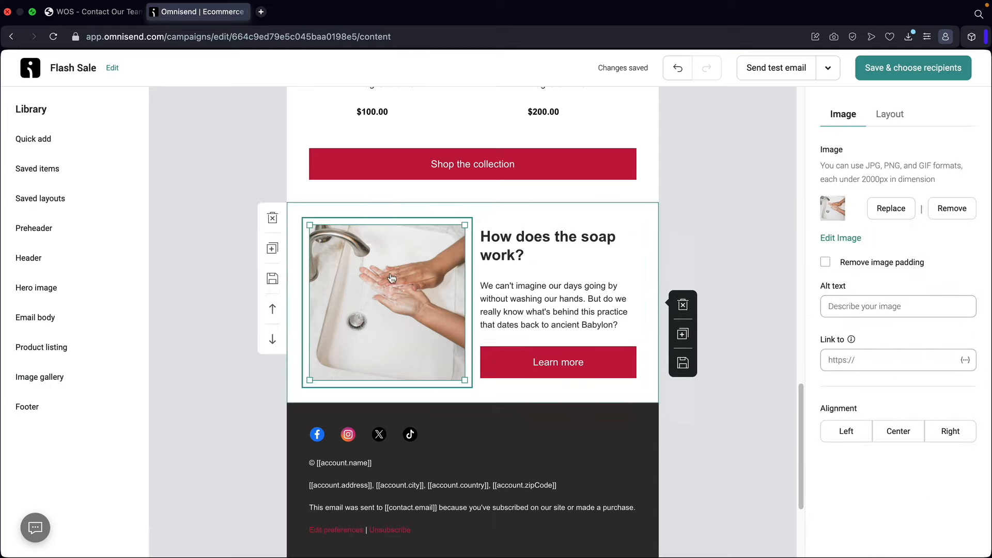
- Upload the Culinary School Elementor Template Kits image from Downloads in place of the hand-washing photo
click(903, 211)
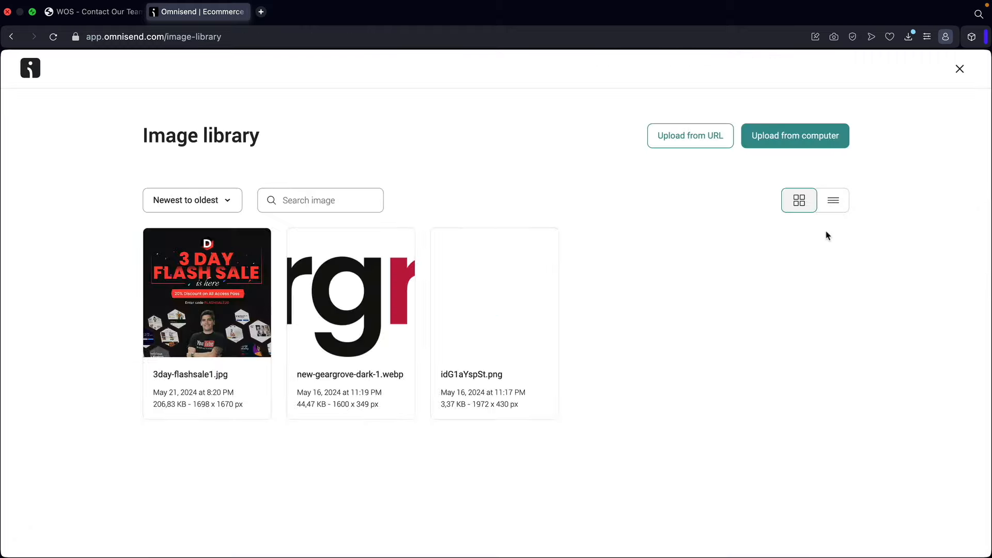
click(785, 137)
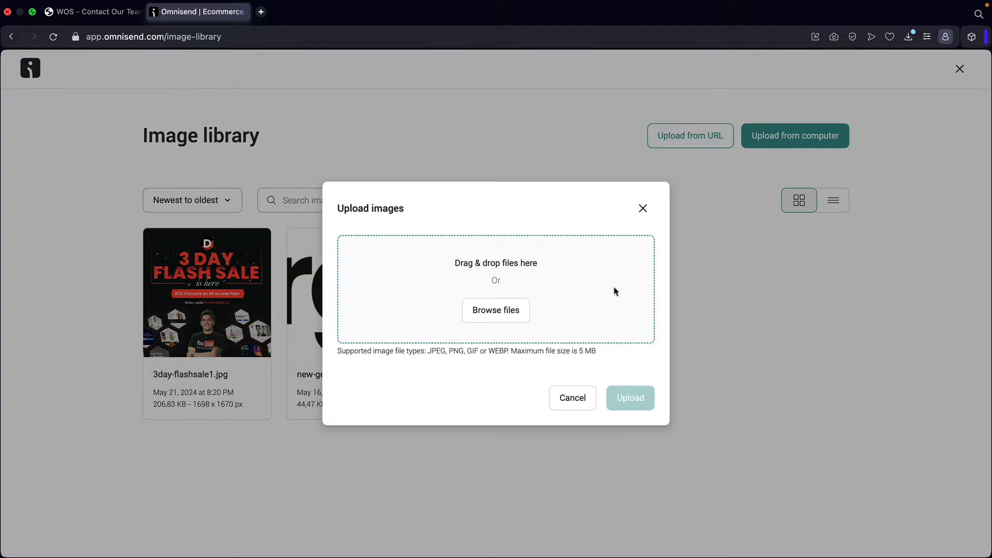
click(510, 311)
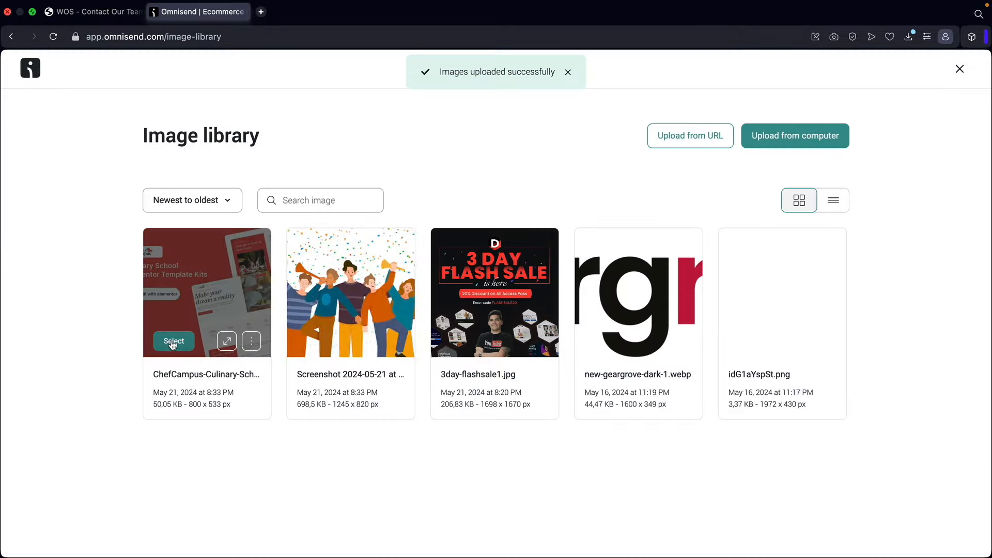
click(179, 342)
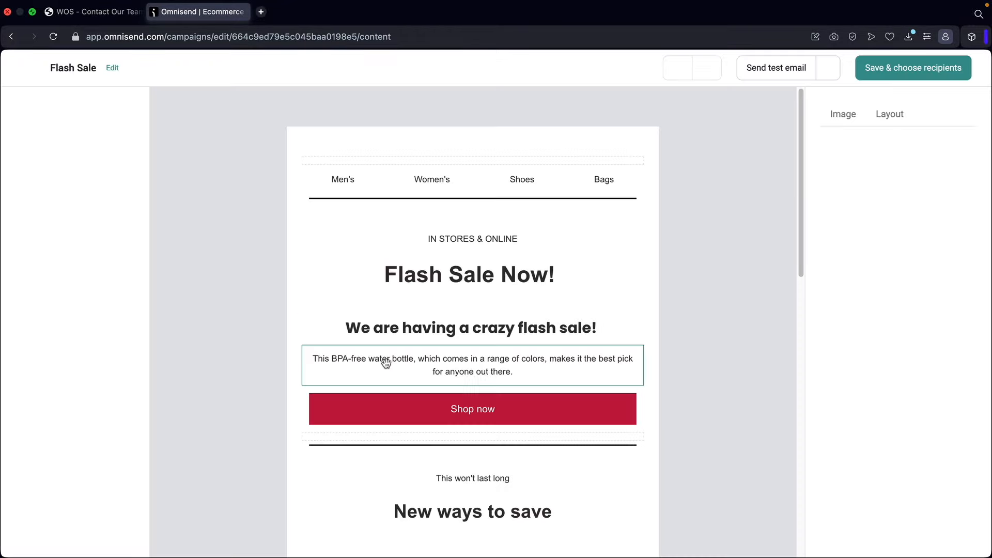
scroll(387, 361, down, 11)
scroll(415, 360, up, 5)
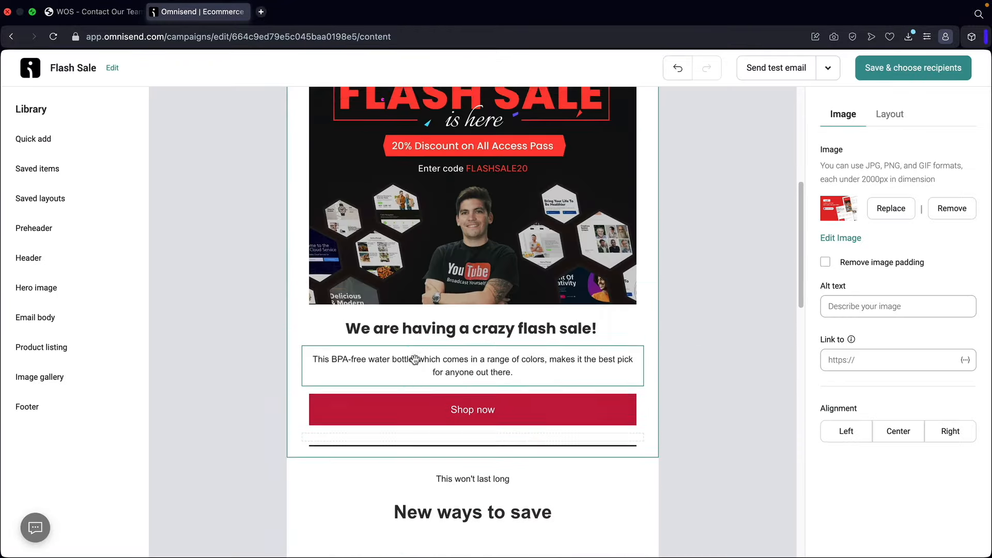
scroll(415, 359, up, 5)
scroll(465, 351, down, 1)
scroll(499, 346, down, 4)
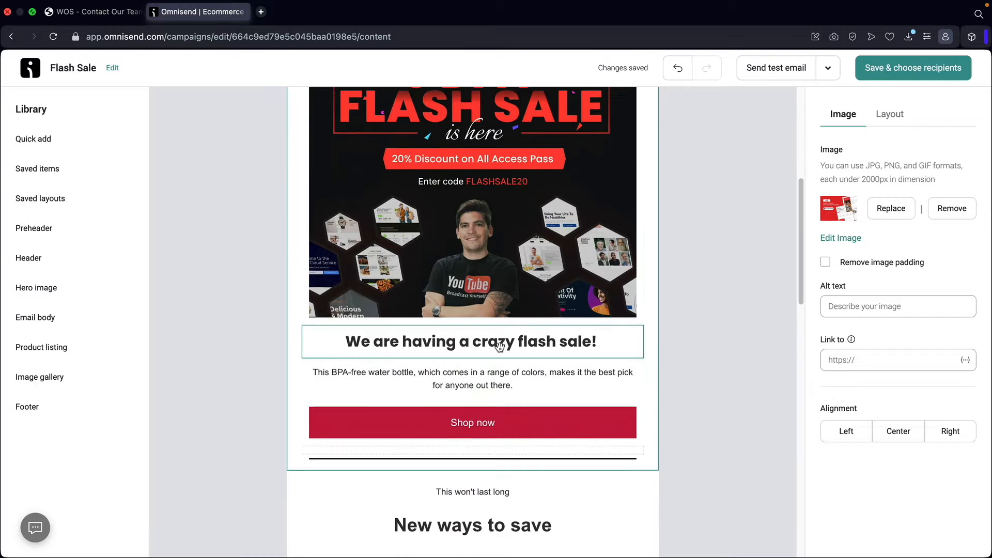
scroll(499, 346, down, 12)
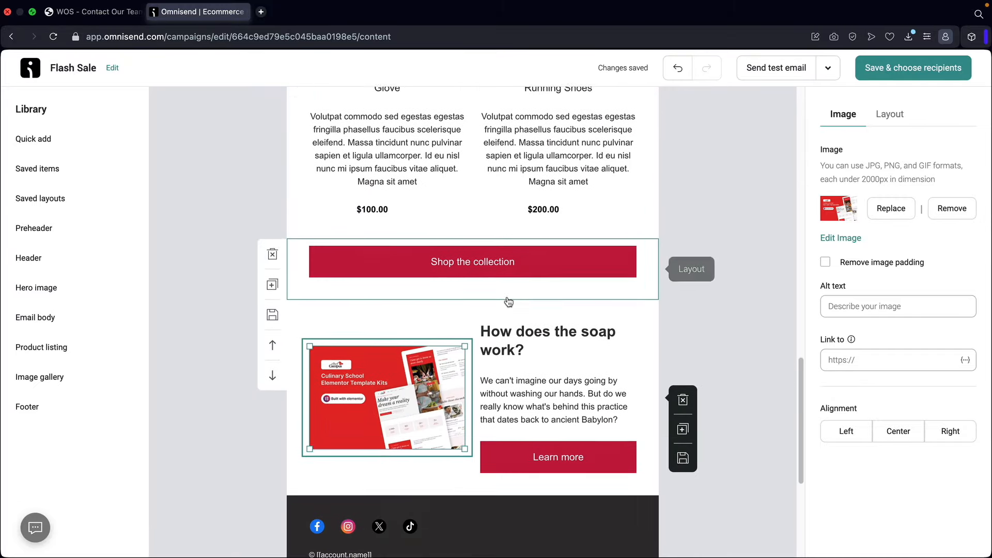
scroll(509, 301, down, 1)
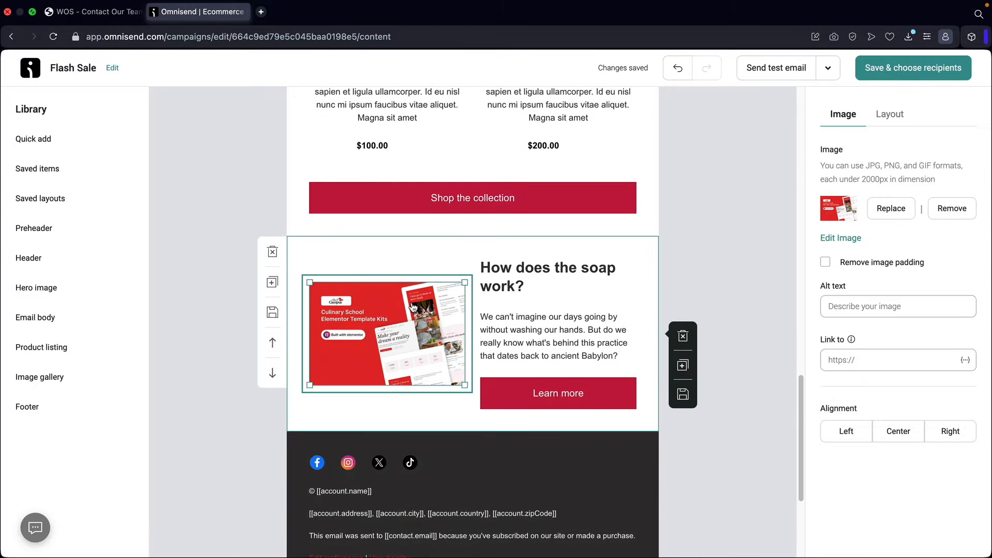
- Replace the heading 'How does the soap work?' with 'Did you want to use our templates?'
triple_click(541, 270)
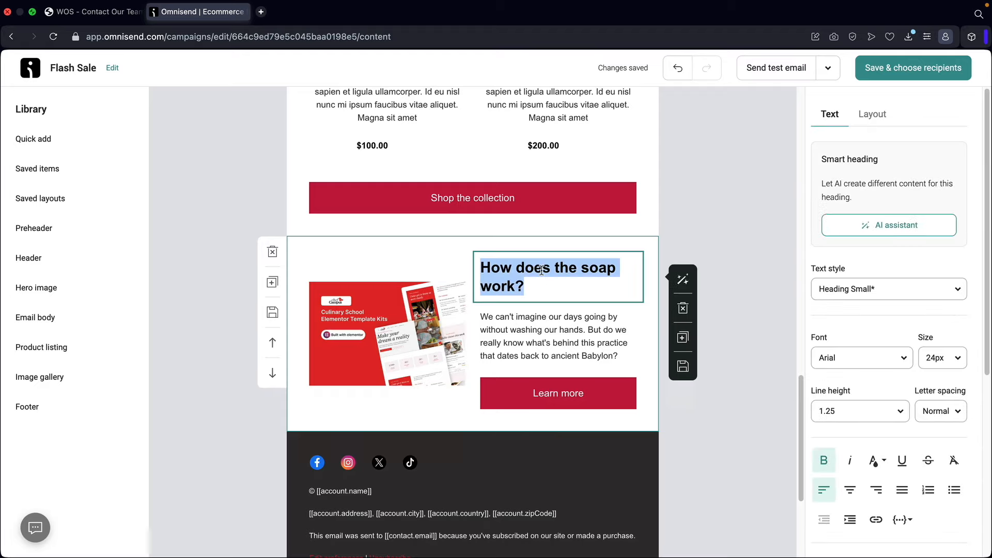
text(Did you want to)
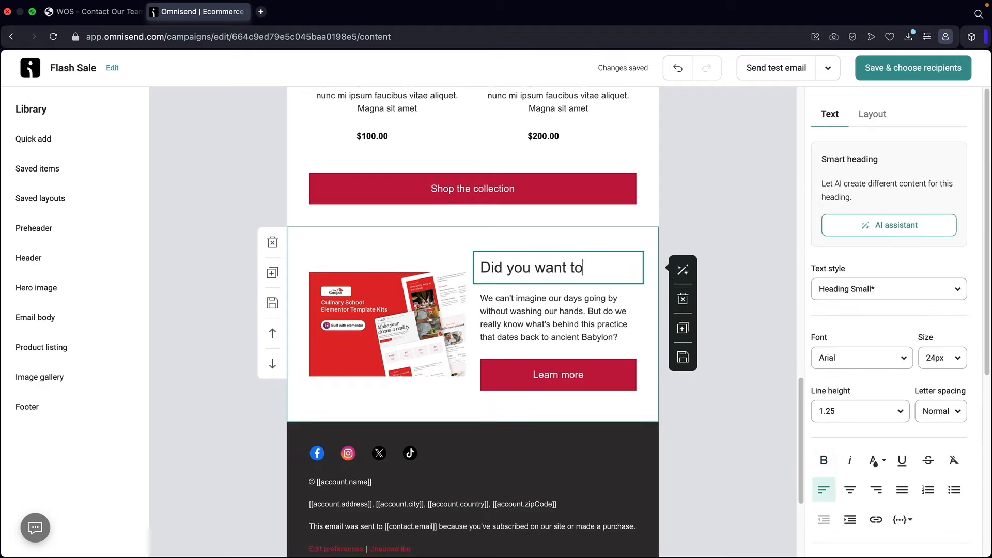
text( use our templates?)
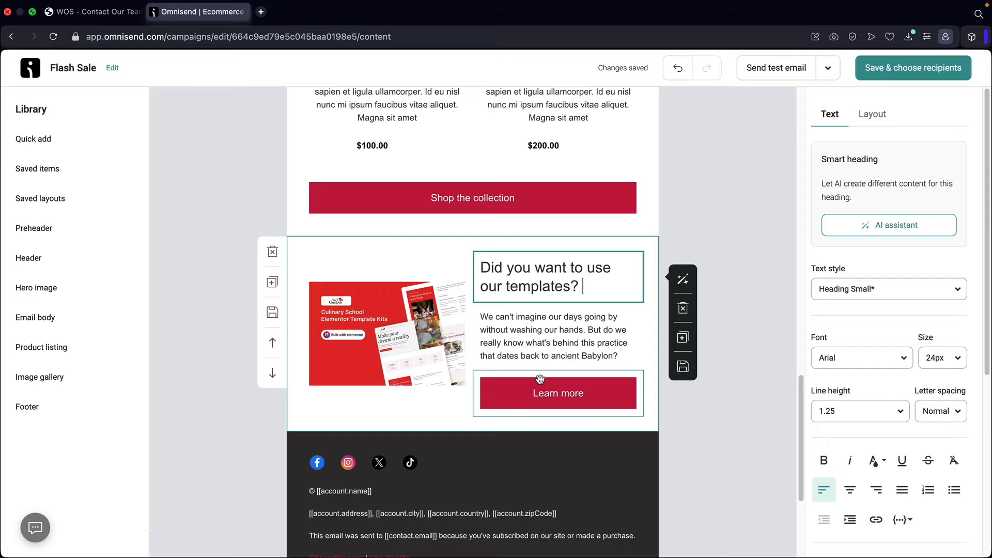
- Send a test copy of the Flash Sale email to the prefilled address
scroll(511, 382, up, 7)
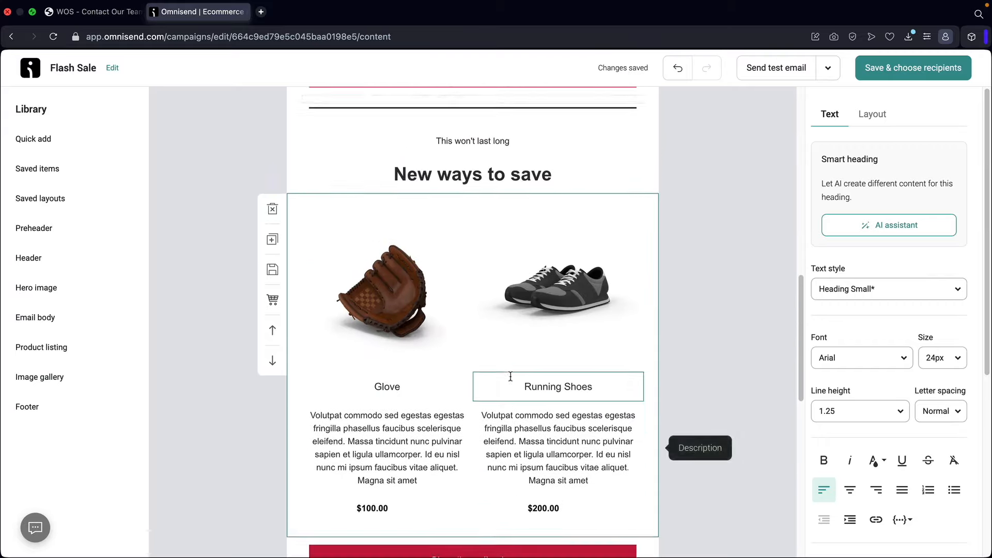
scroll(511, 377, up, 10)
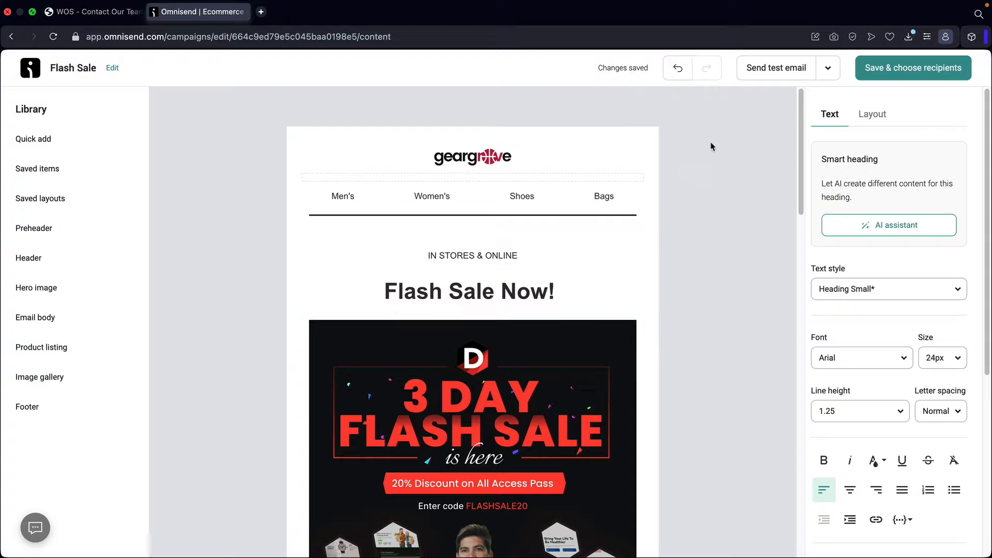
click(778, 72)
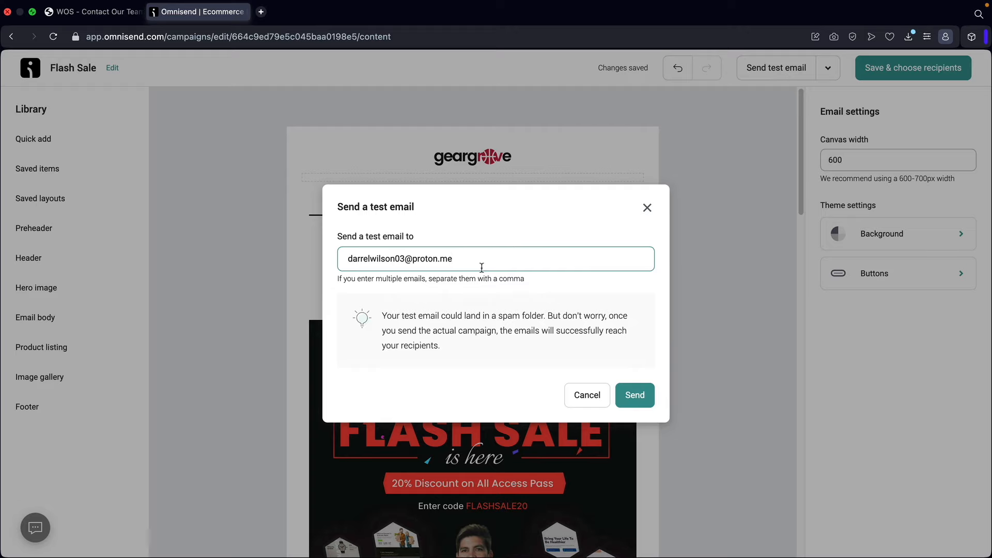
click(634, 395)
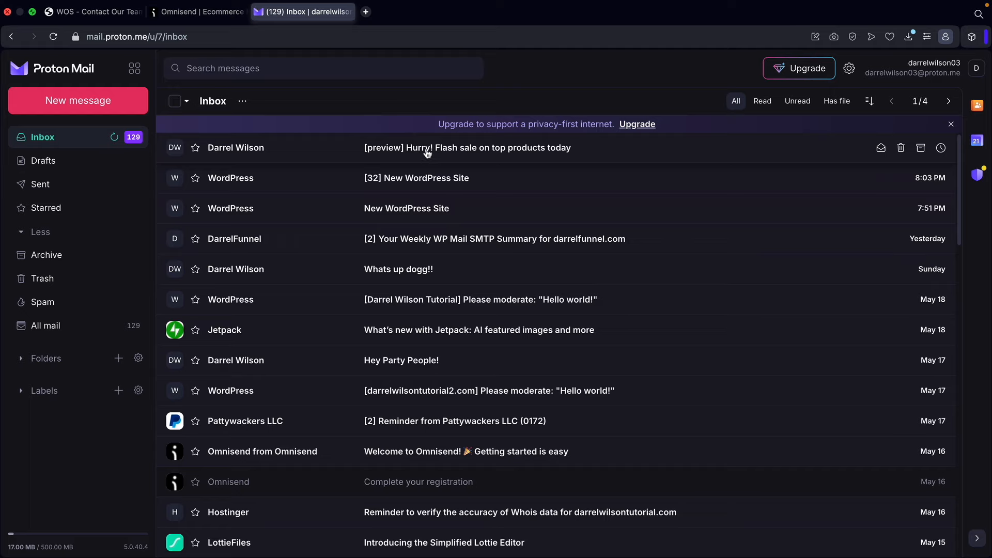
- Open the [preview] Flash sale email and check where its Shop now button leads
click(427, 150)
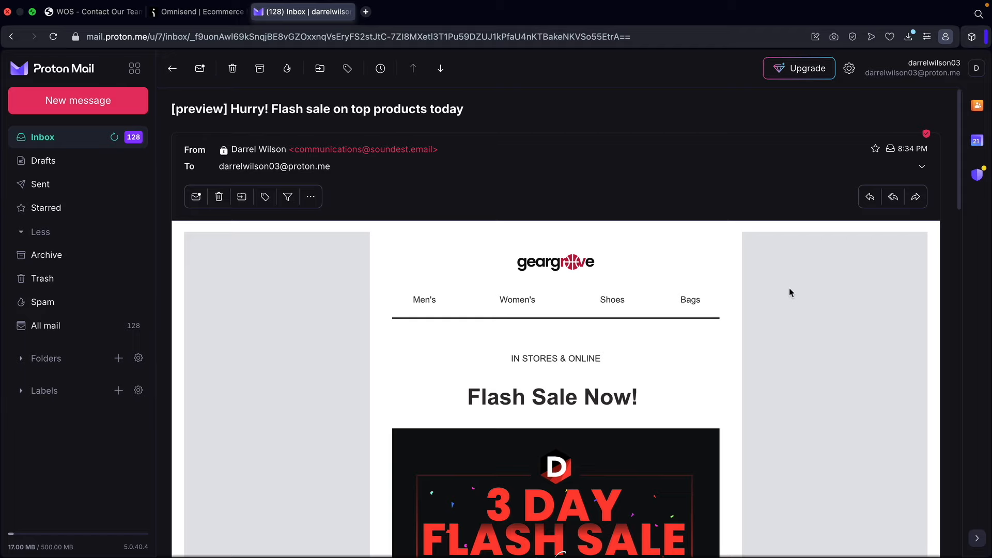
scroll(789, 293, down, 5)
scroll(788, 295, down, 5)
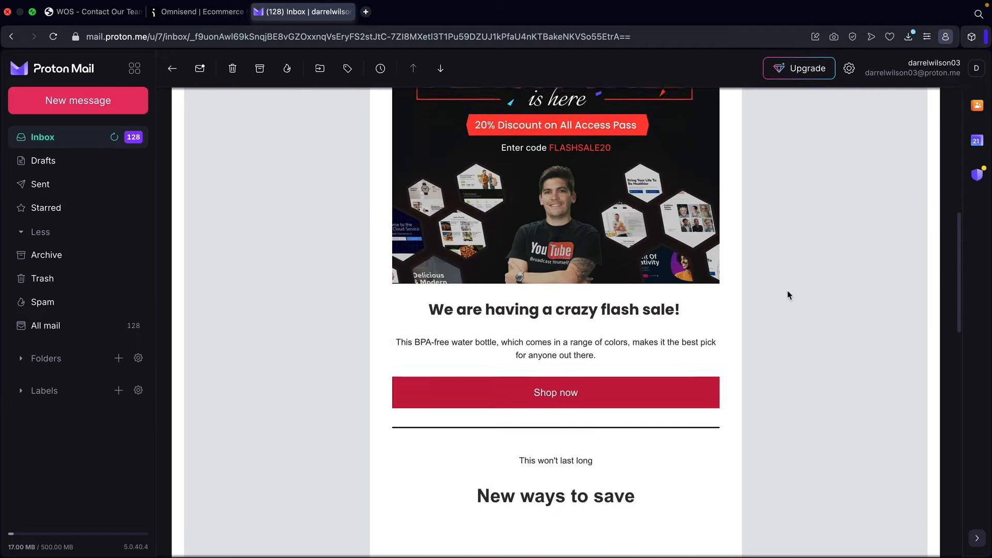
click(547, 394)
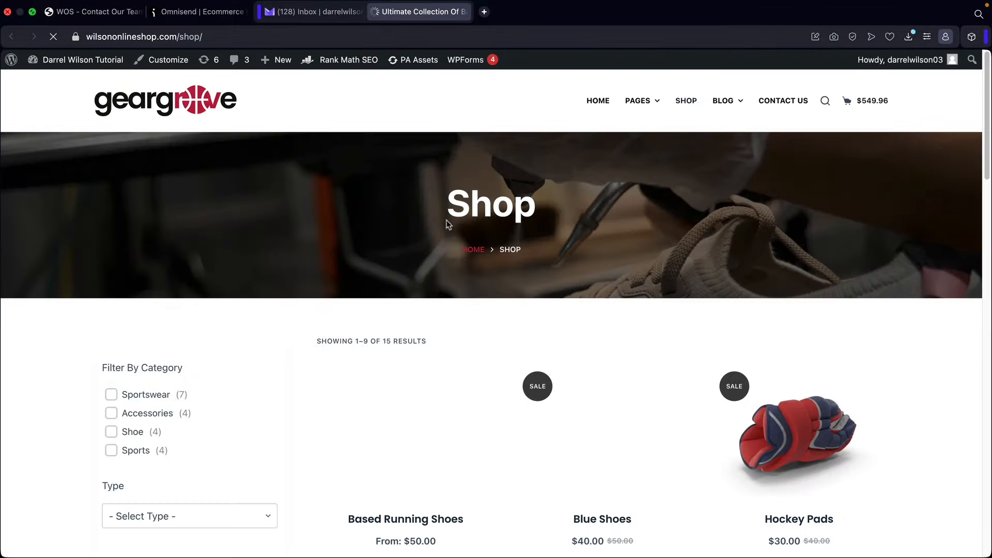
click(312, 12)
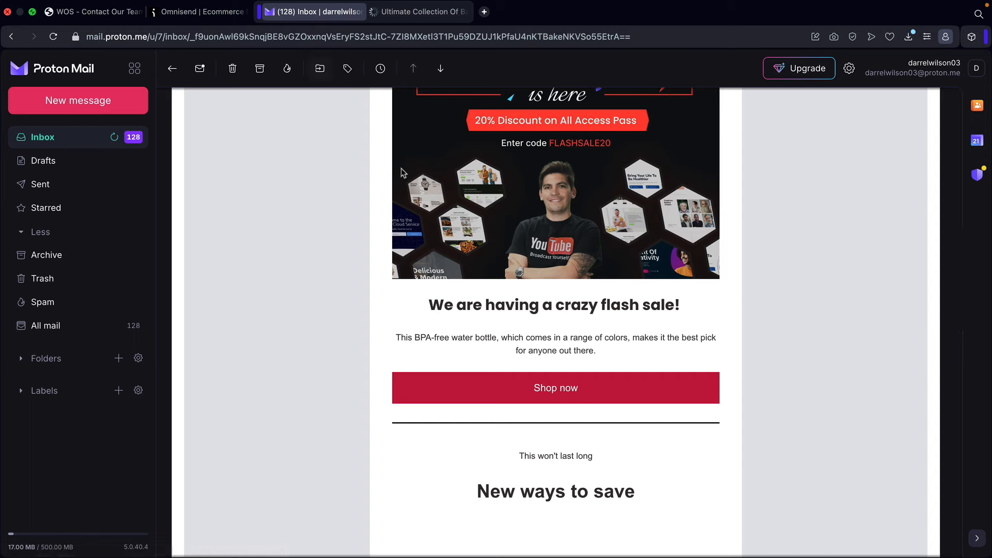
- Scroll to the email footer and inspect its sender, address and recipient lines
scroll(517, 302, down, 7)
scroll(516, 302, down, 9)
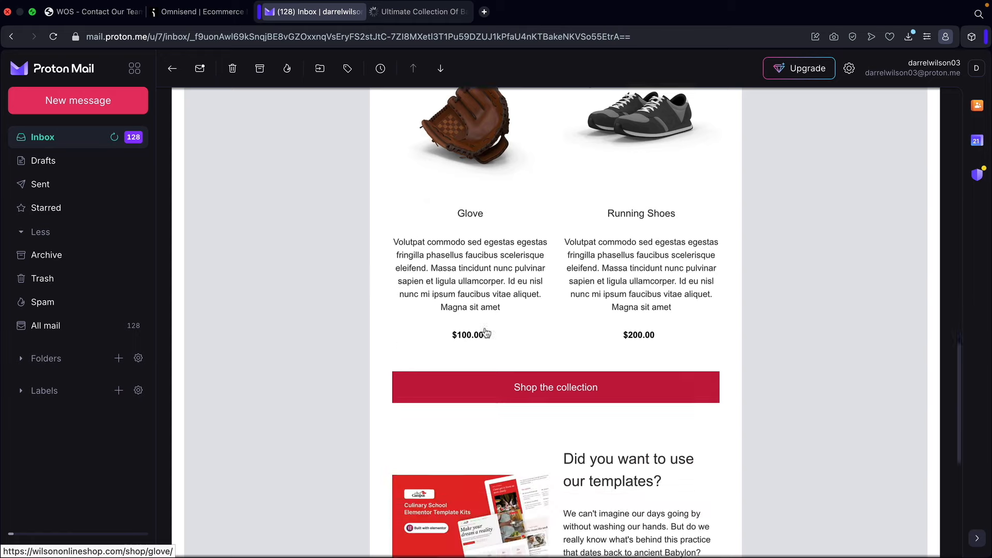
scroll(602, 334, down, 2)
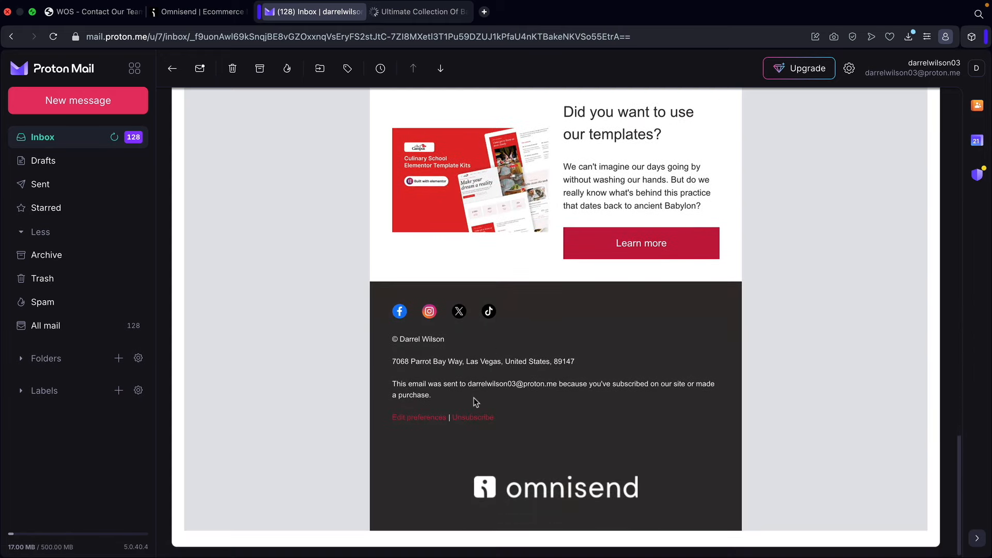
drag(408, 338, 511, 361)
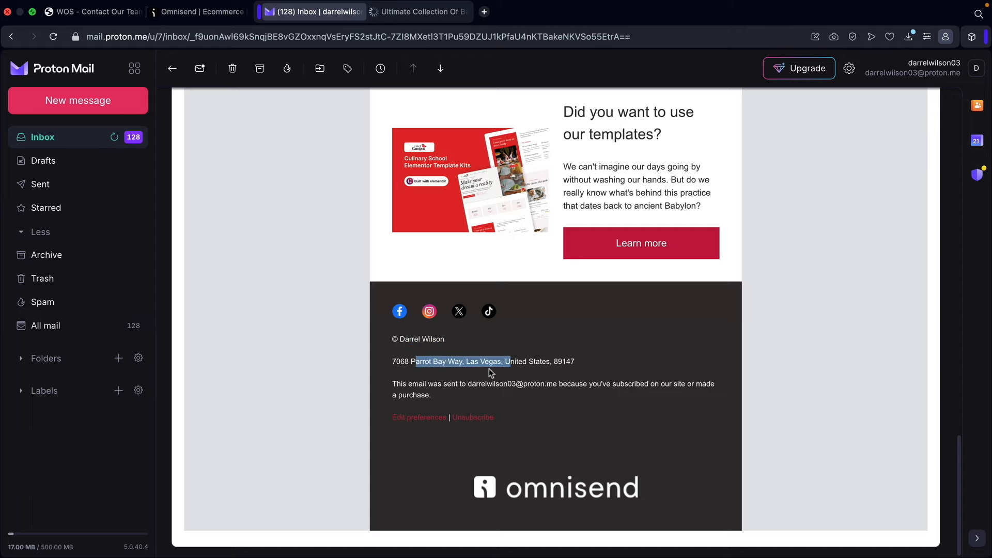
drag(451, 384, 593, 383)
scroll(605, 386, up, 15)
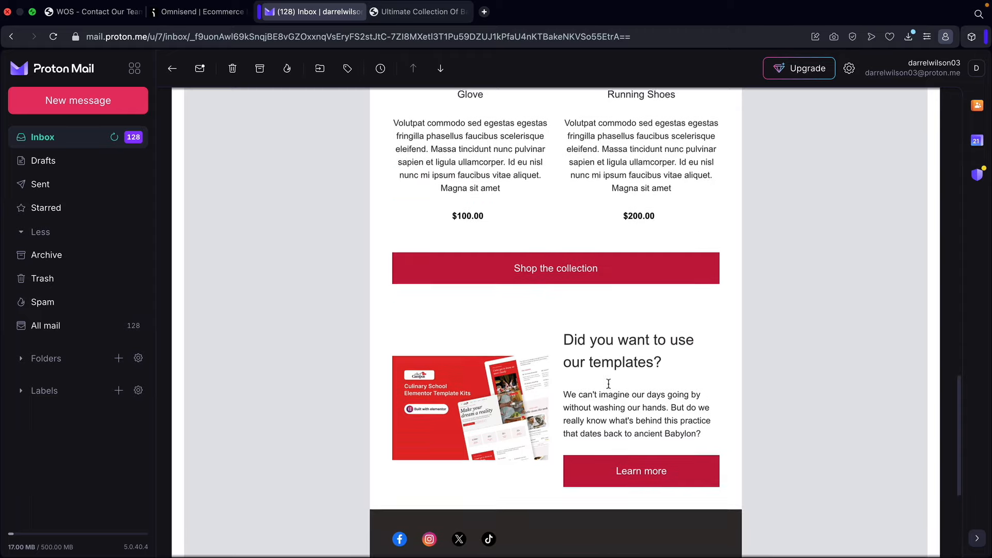
scroll(605, 388, down, 4)
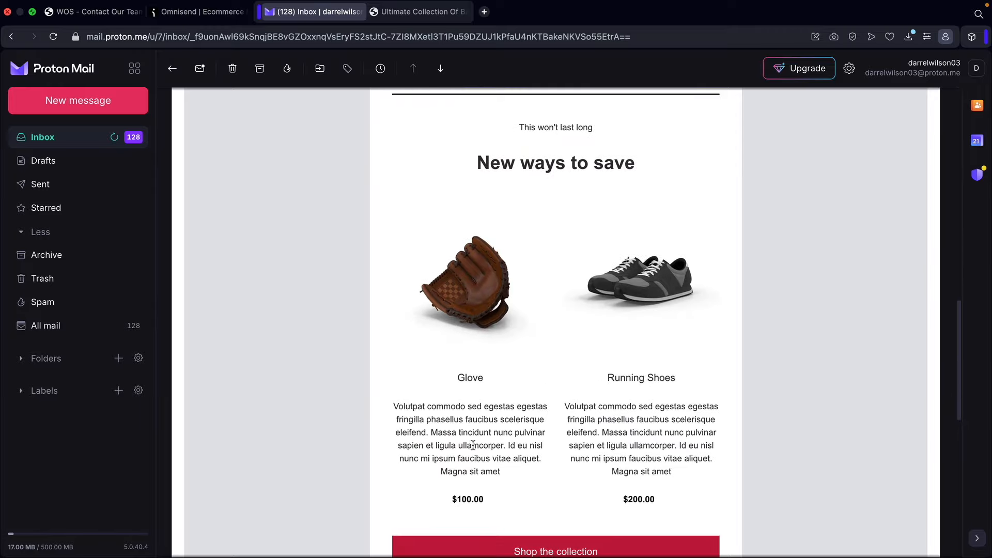
- Open the email's Glove link to verify the store's Glove product page, then return to Omnisend
click(486, 308)
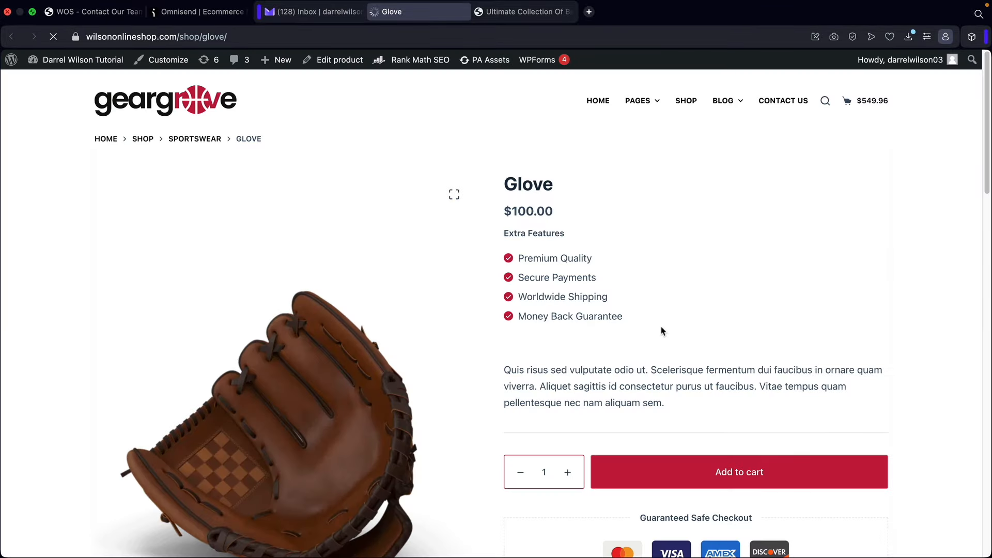
scroll(663, 331, down, 2)
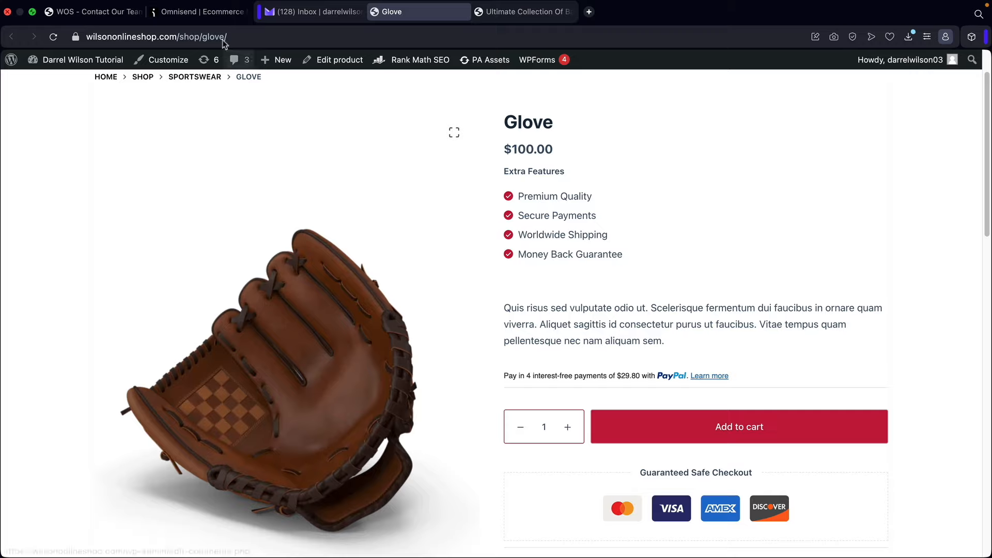
click(197, 12)
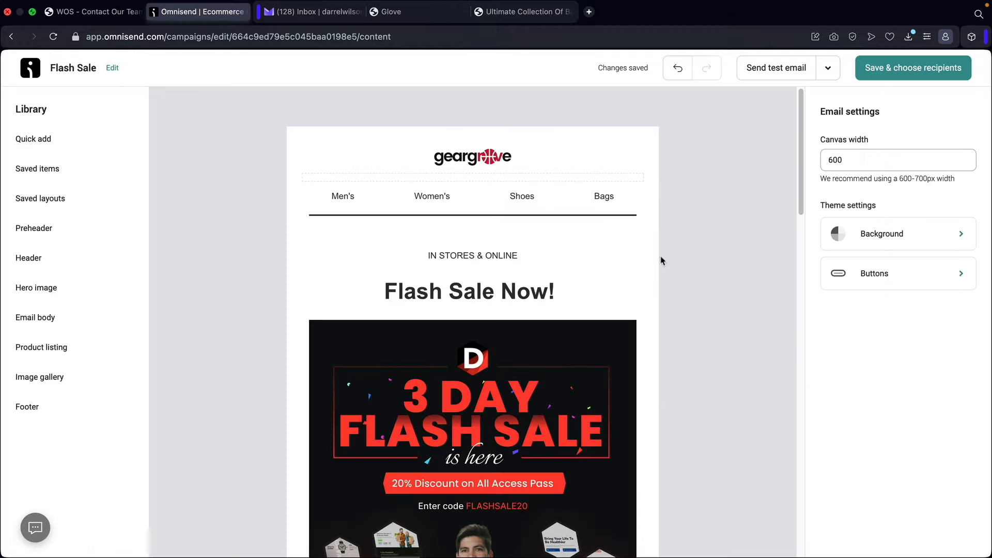
- Set the campaign's recipients to the Active email subscribers segment
click(912, 73)
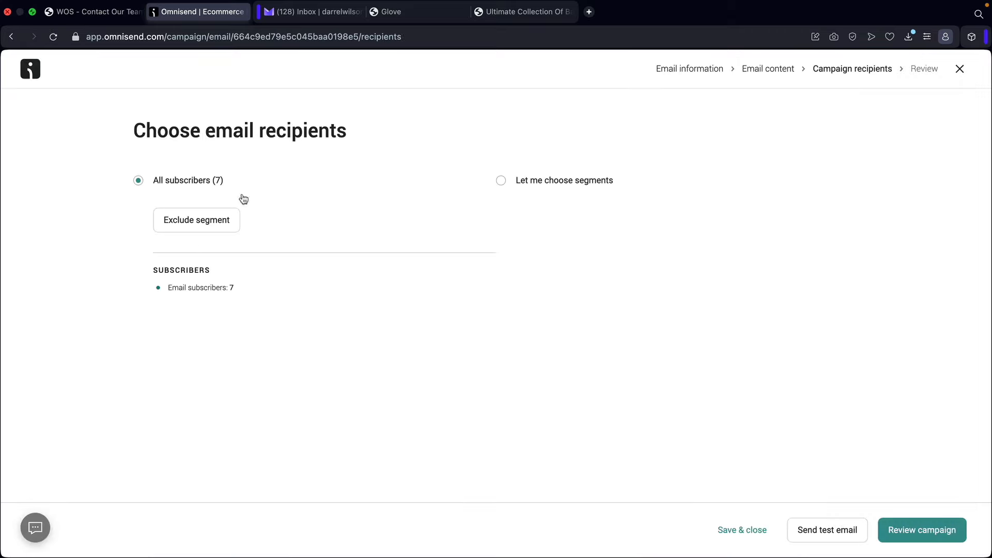
click(499, 182)
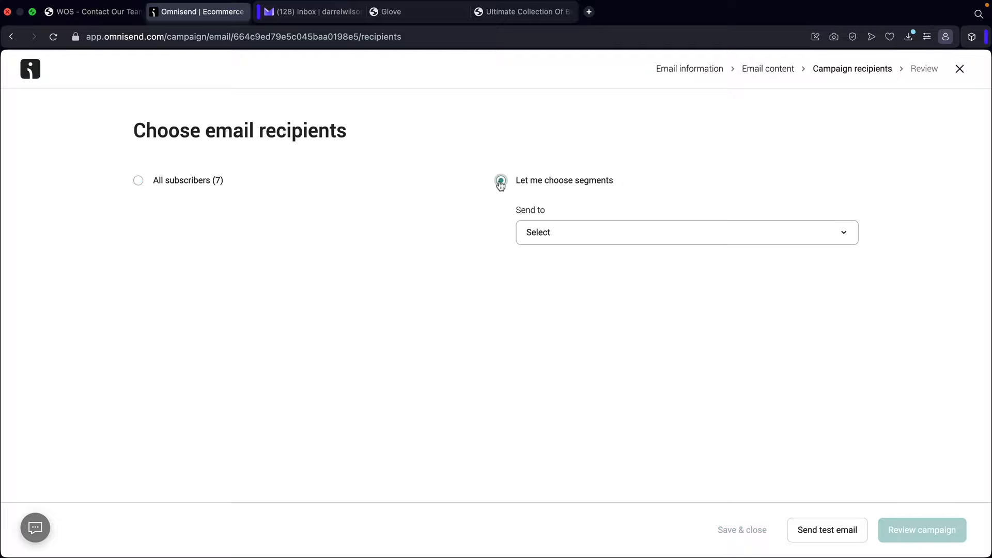
click(548, 232)
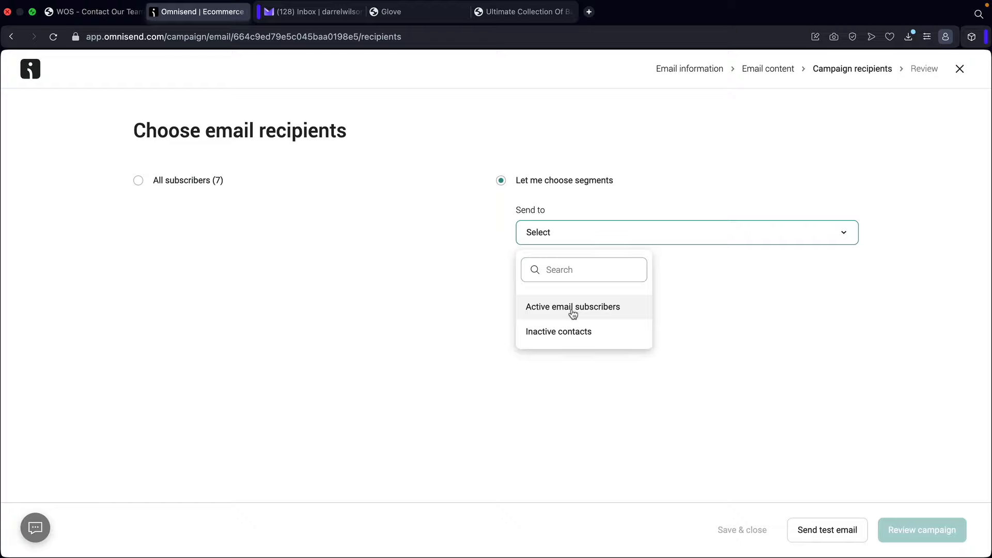
click(573, 308)
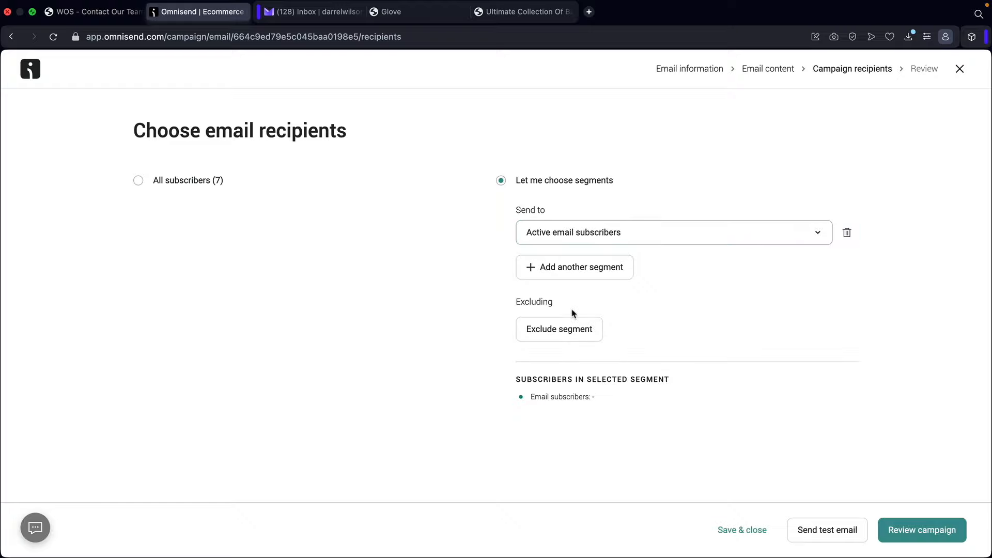
- Add an Inactive contacts segment, remove it again, and proceed to Review campaign
click(594, 272)
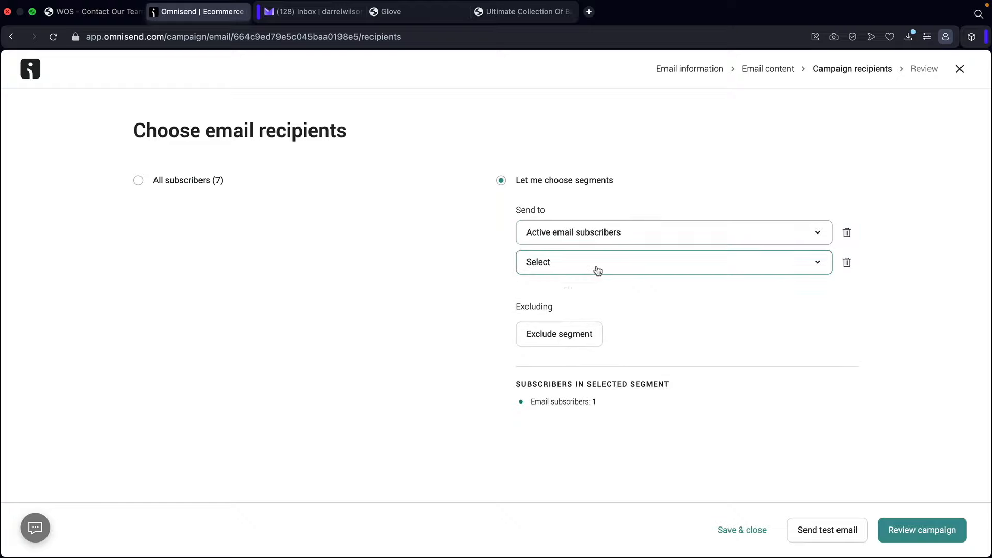
click(598, 270)
click(577, 334)
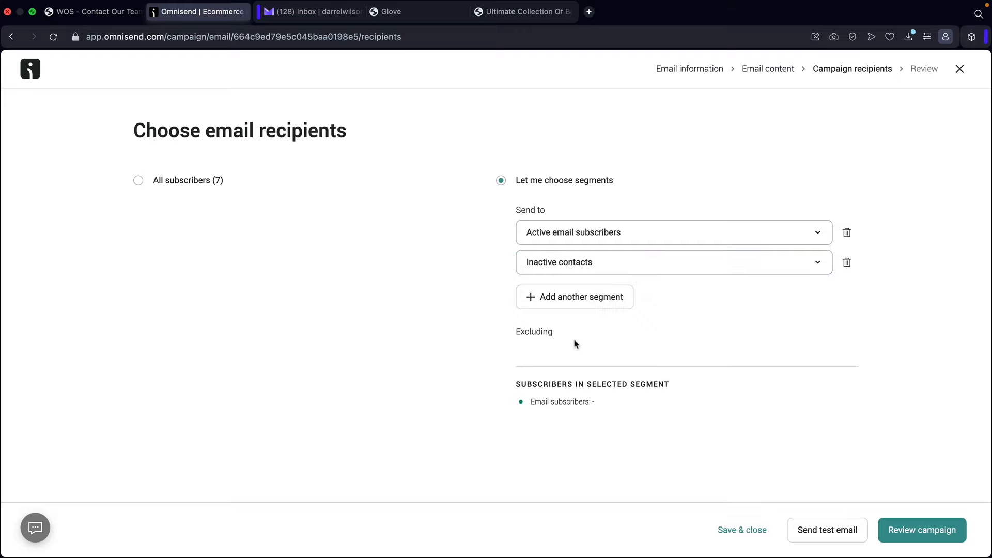
click(846, 262)
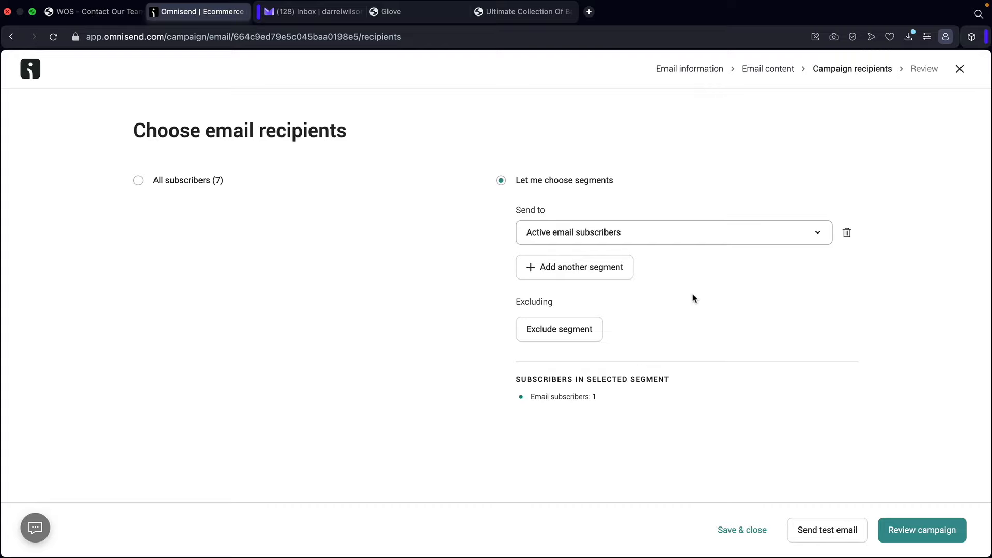
click(912, 535)
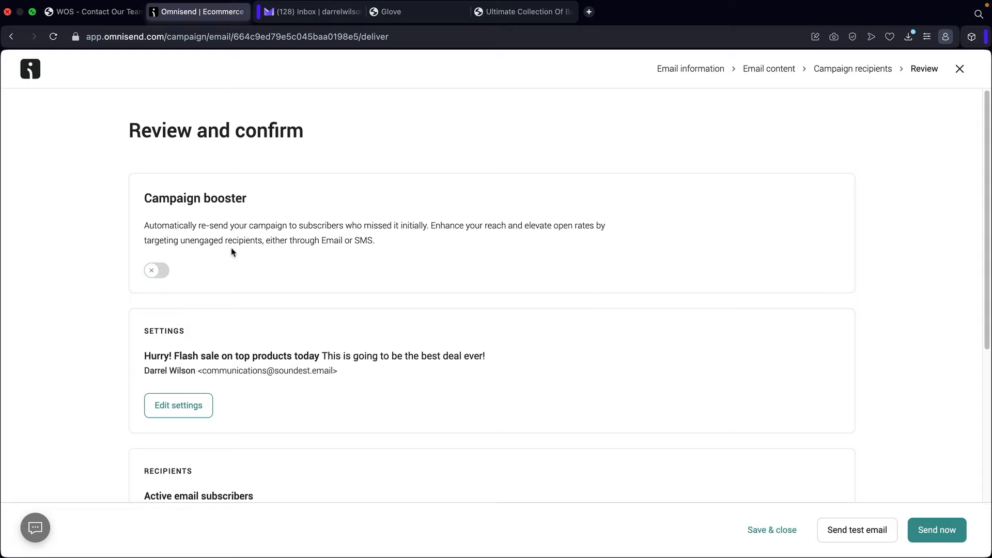
- Turn on the campaign booster and review its subject line and sending rules
click(156, 271)
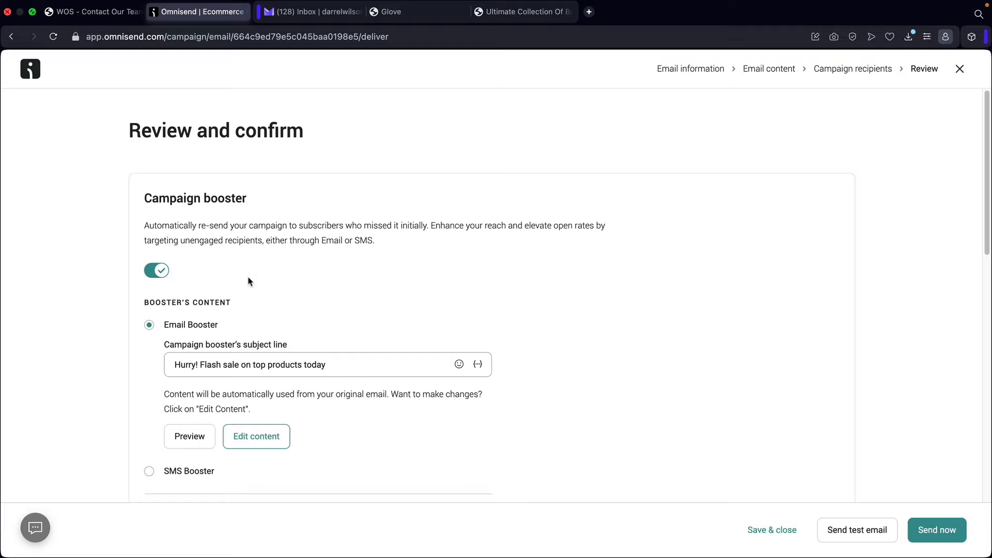
scroll(248, 281, down, 2)
drag(334, 303, 163, 307)
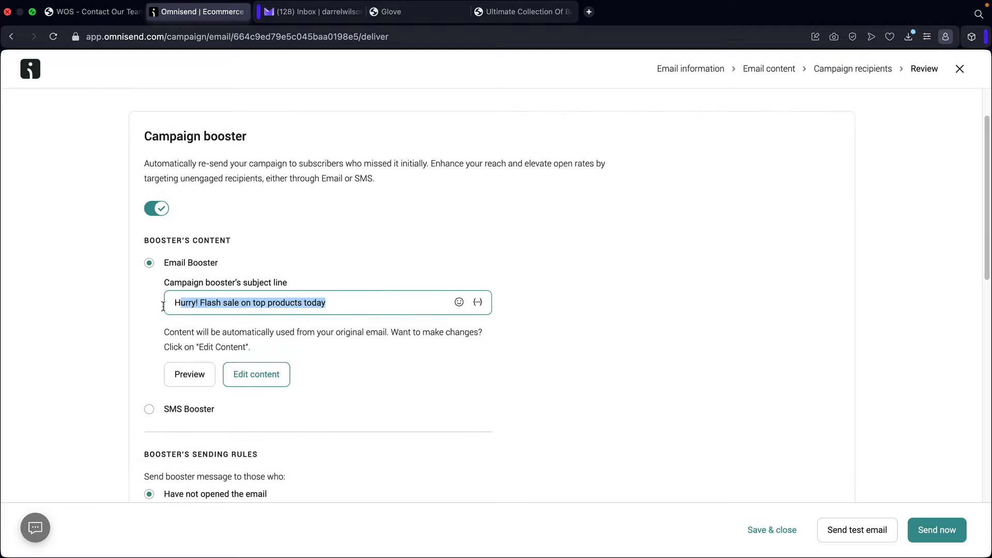
click(119, 305)
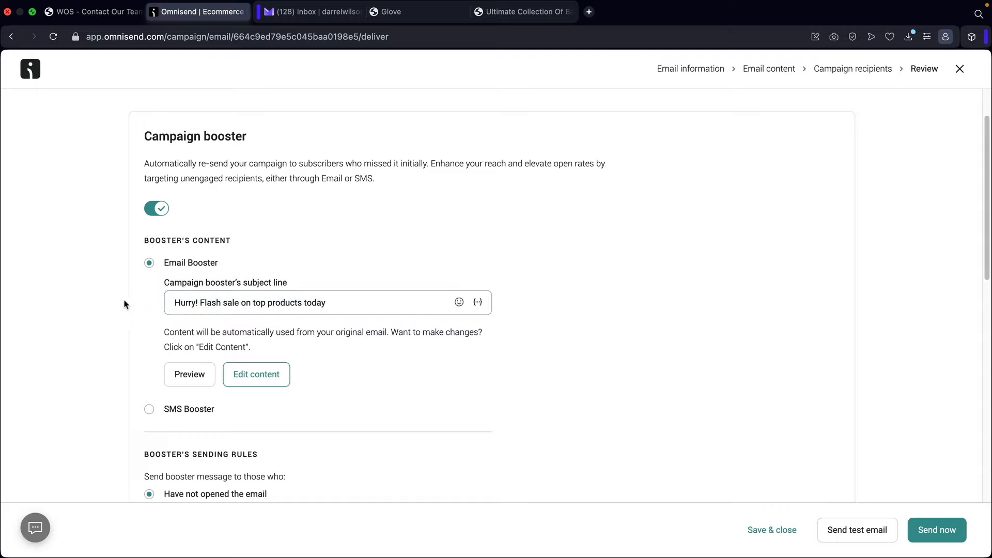
click(337, 302)
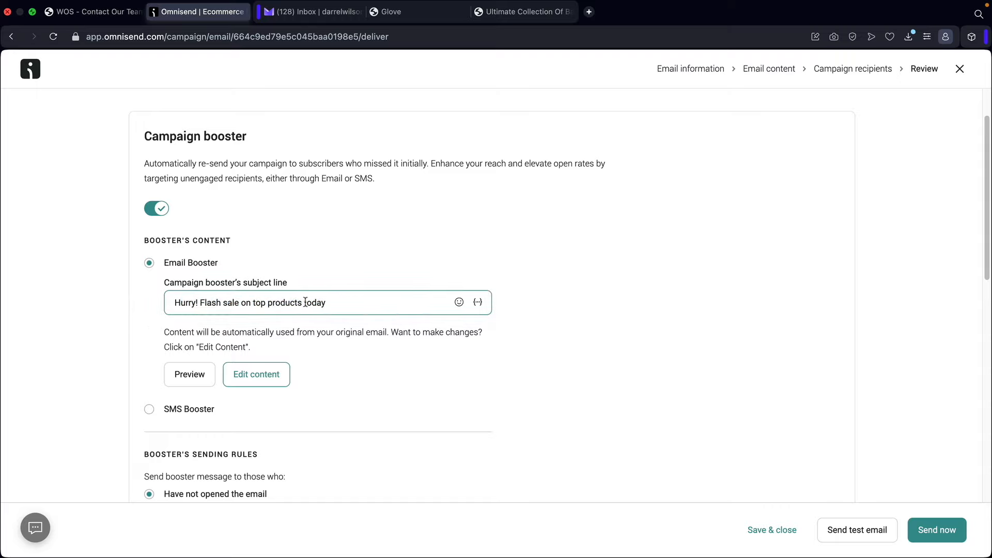
scroll(306, 302, down, 5)
drag(157, 268, 254, 269)
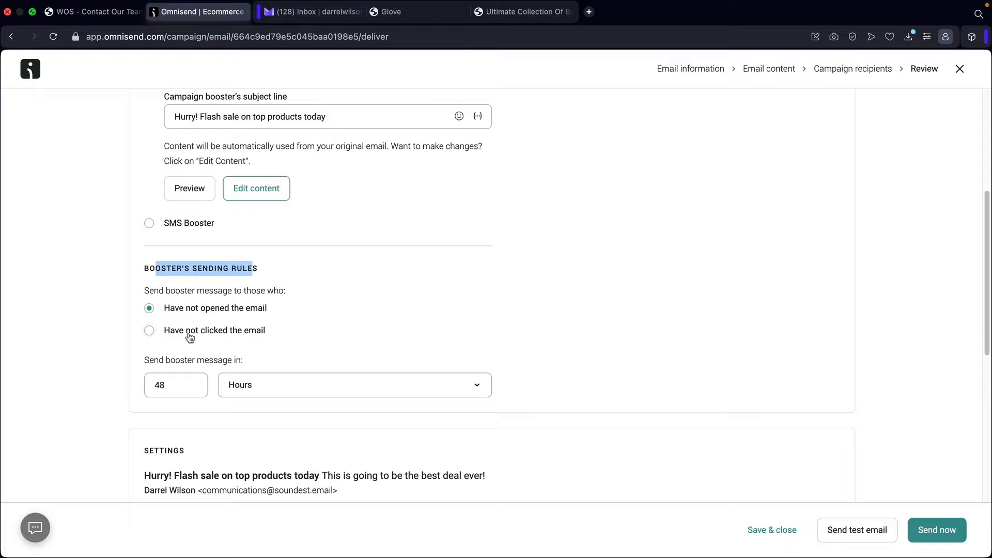
scroll(196, 328, up, 5)
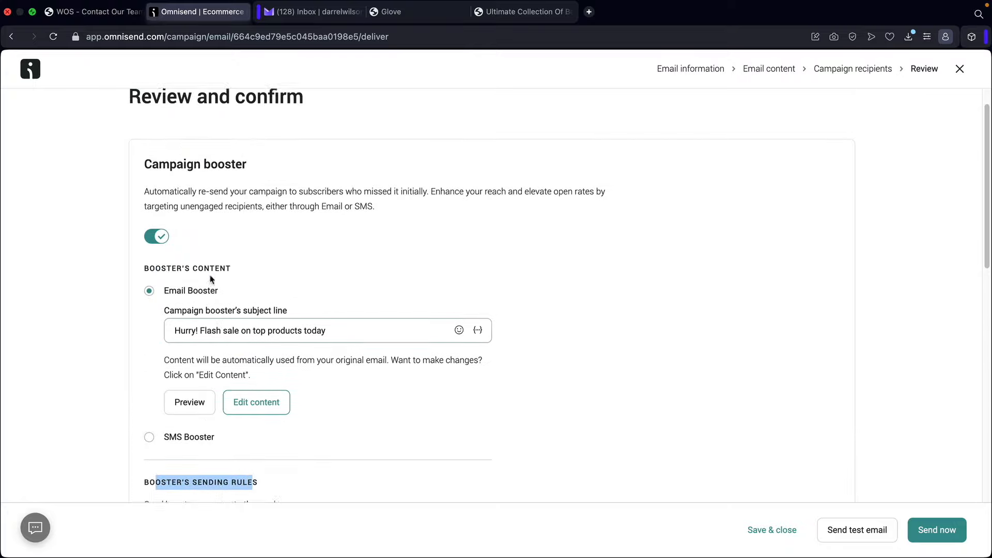
scroll(282, 334, down, 6)
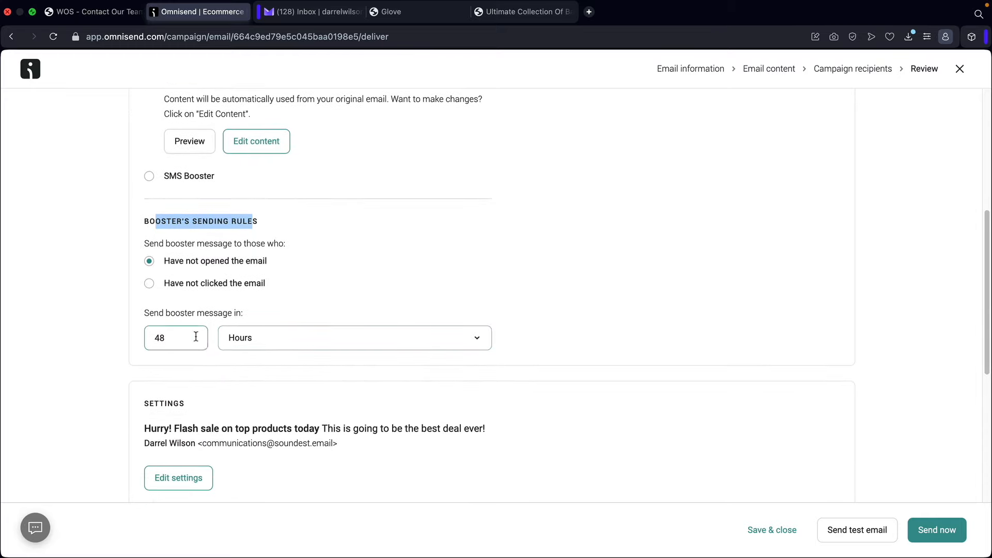
- Set the booster delay to 3 days
click(258, 338)
click(237, 397)
drag(166, 336, 135, 336)
text(3)
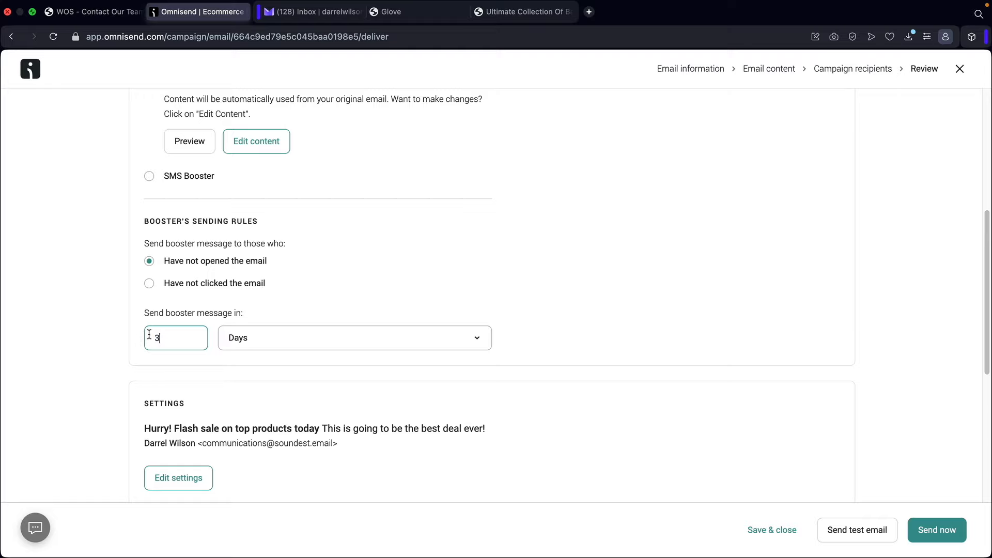
- Check the subject and preview text, then send the Flash Sale campaign now
scroll(326, 287, down, 2)
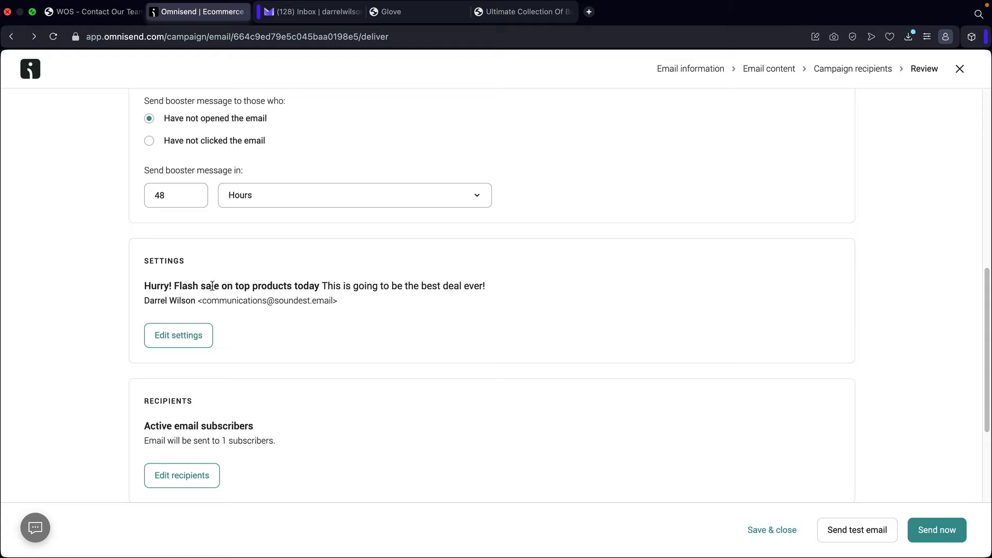
drag(212, 285, 462, 286)
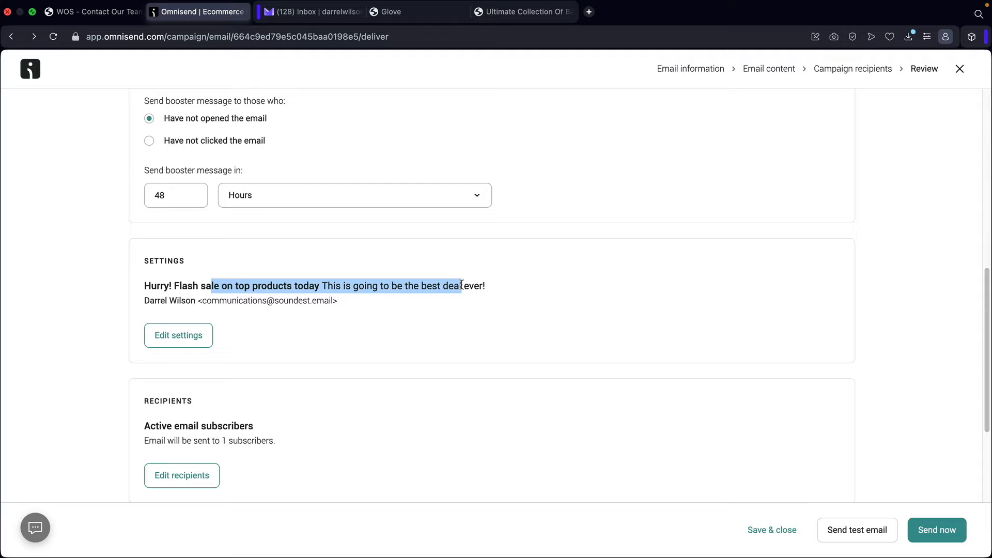
scroll(446, 285, down, 3)
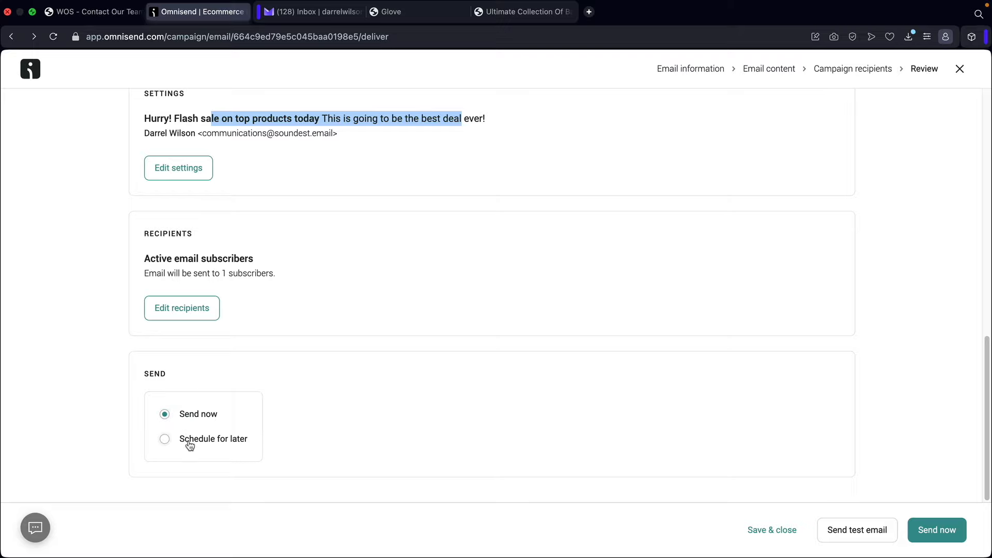
click(938, 531)
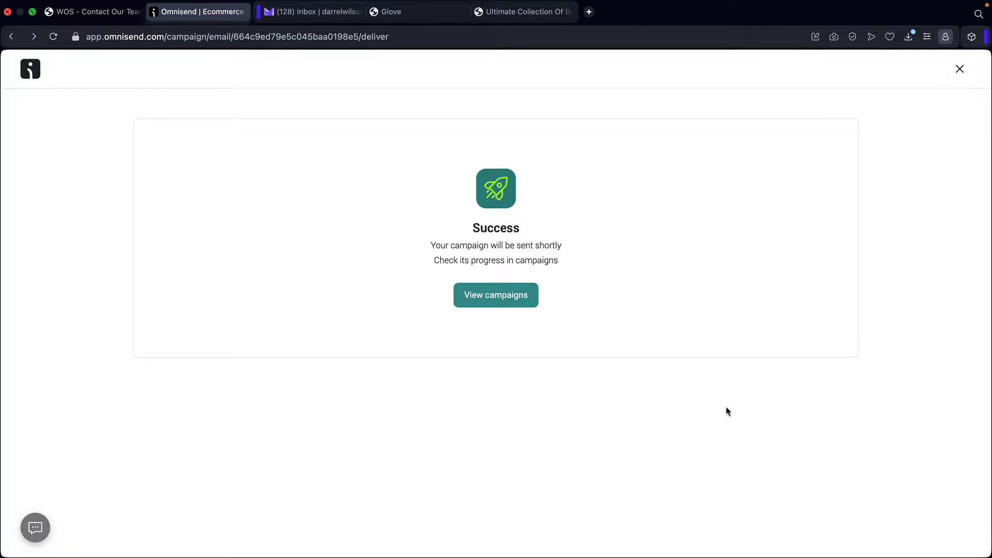
- Open the Flash Sale campaign report and review its overview, including the 100% open rate
click(499, 296)
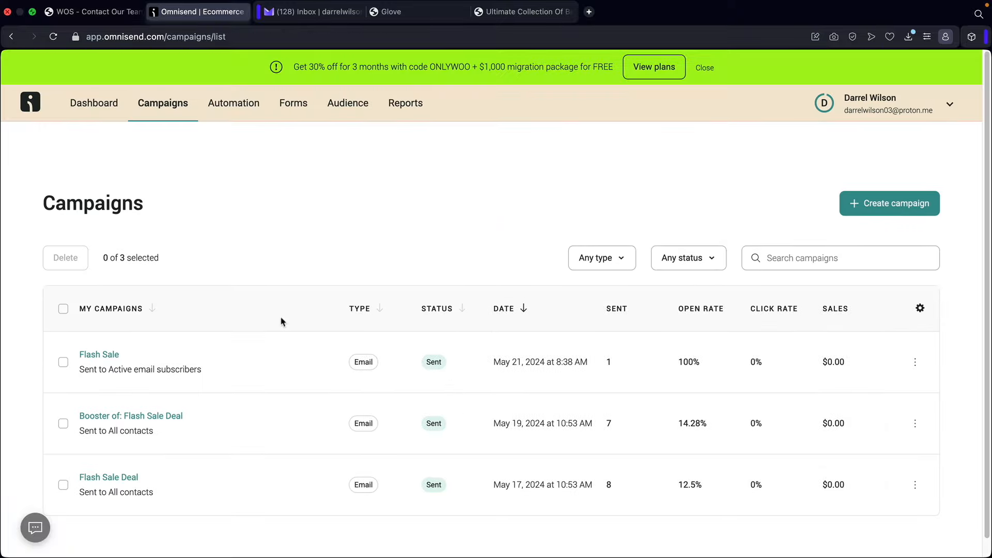
click(102, 358)
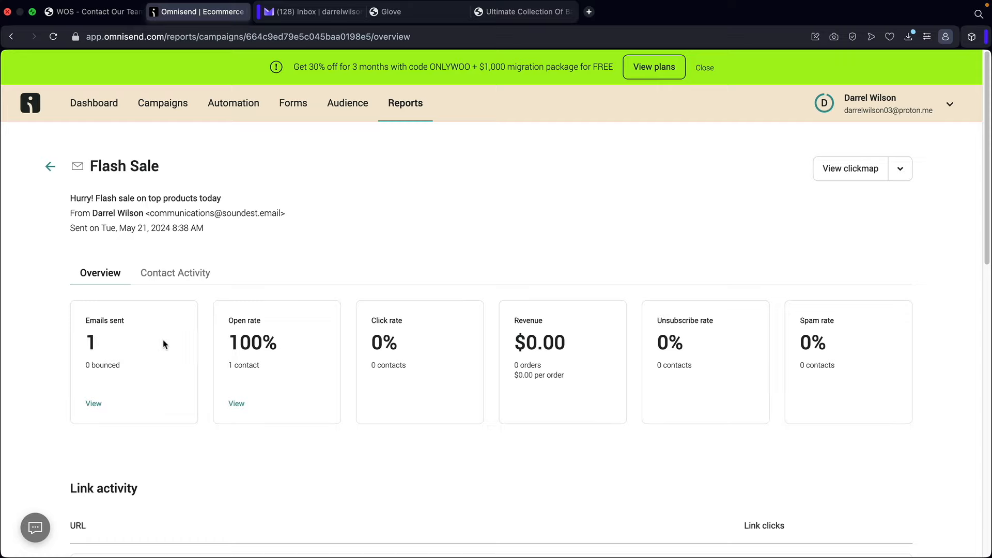
drag(281, 348, 222, 346)
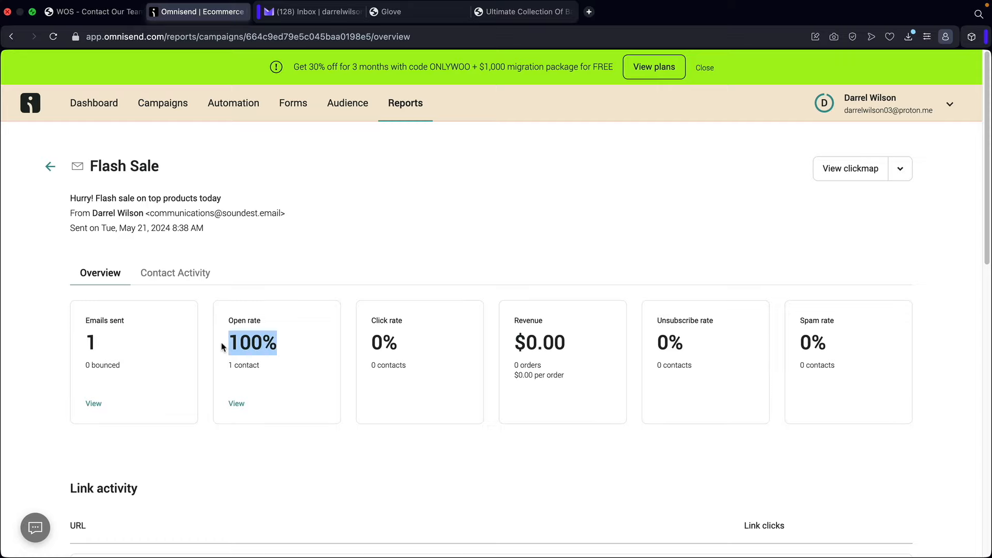
scroll(256, 350, down, 4)
scroll(260, 355, down, 10)
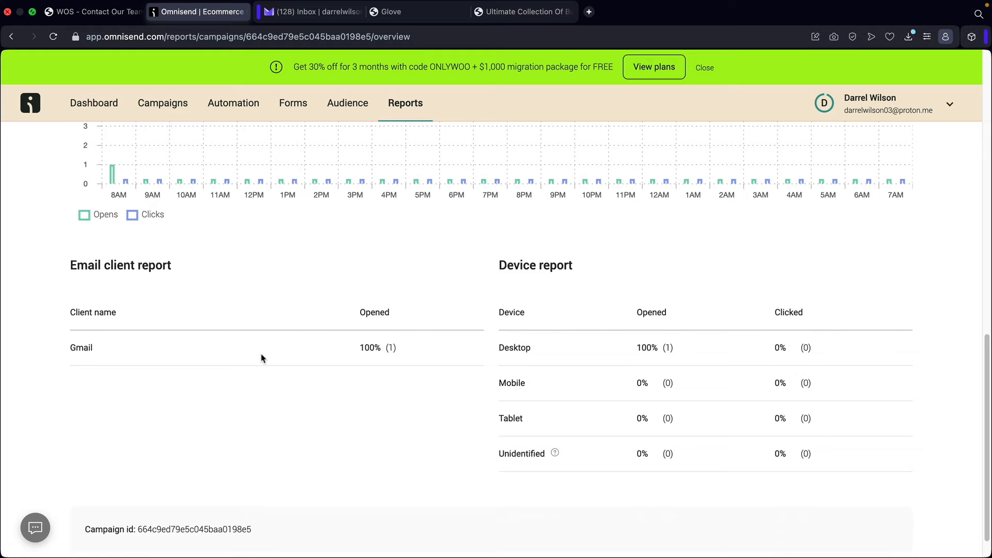
scroll(262, 356, up, 10)
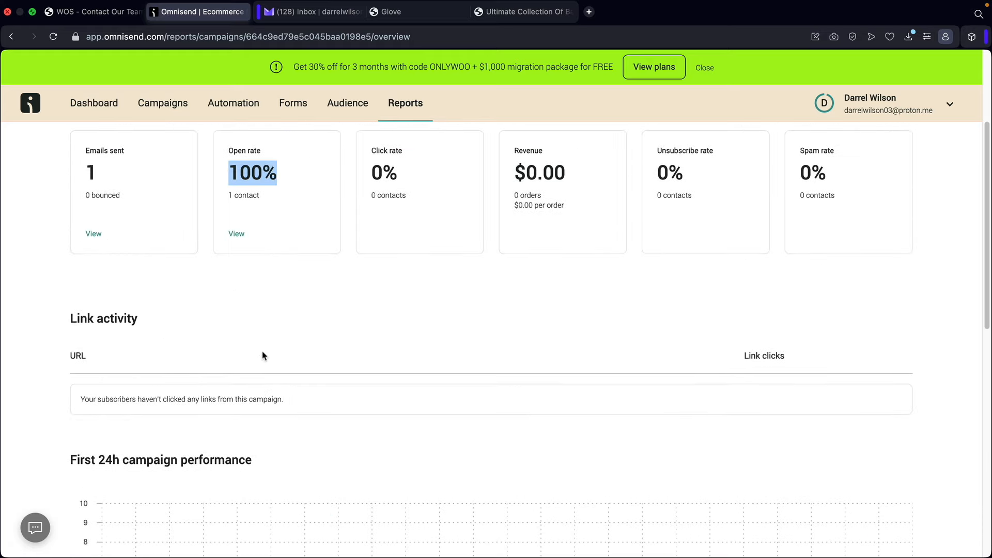
scroll(262, 355, up, 4)
click(284, 289)
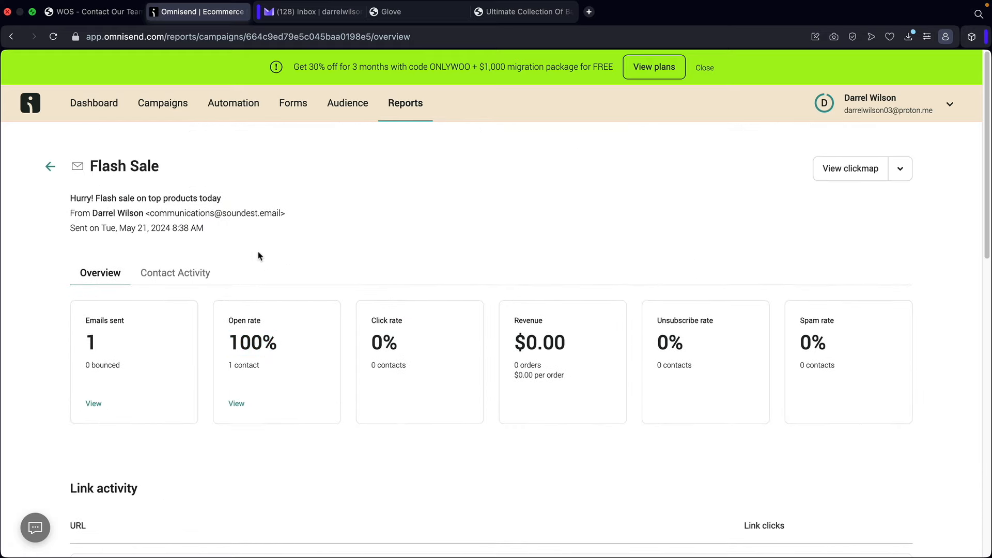
- Check which contacts received the email, then return to the Campaigns list
click(179, 271)
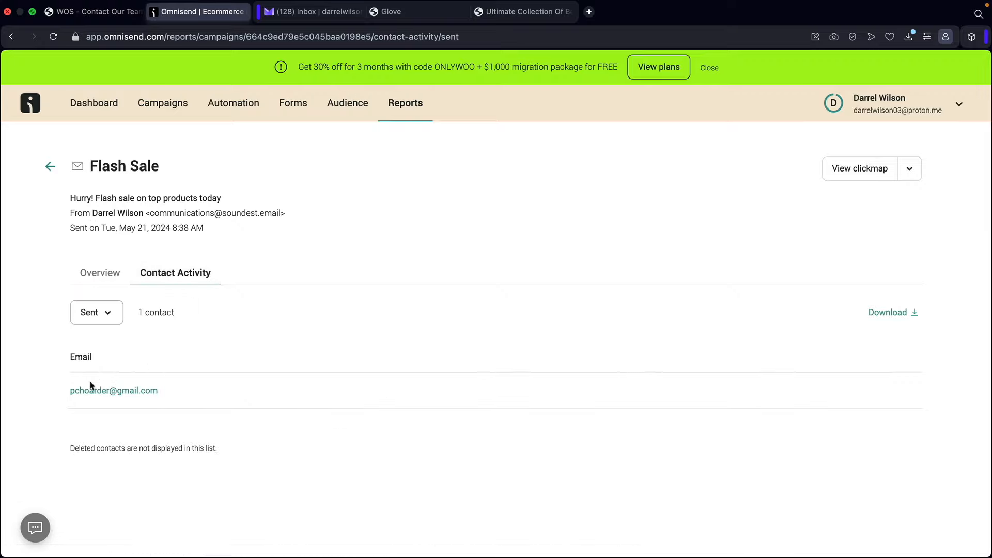
click(49, 168)
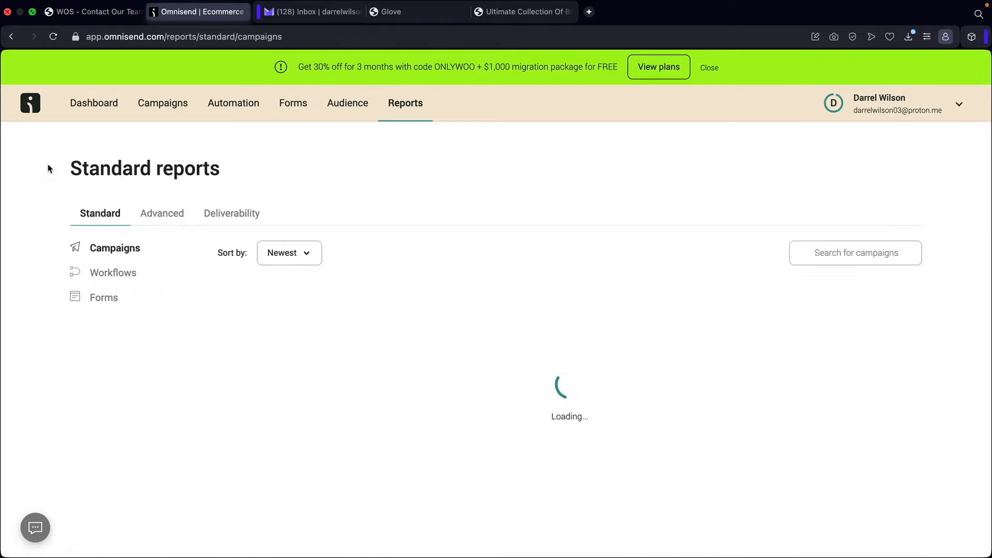
click(162, 103)
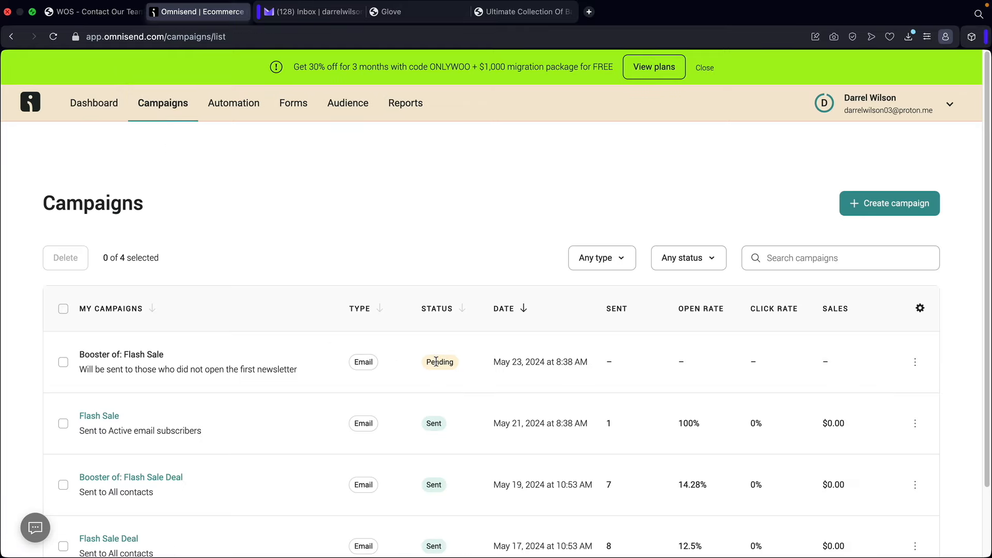
scroll(429, 402, down, 2)
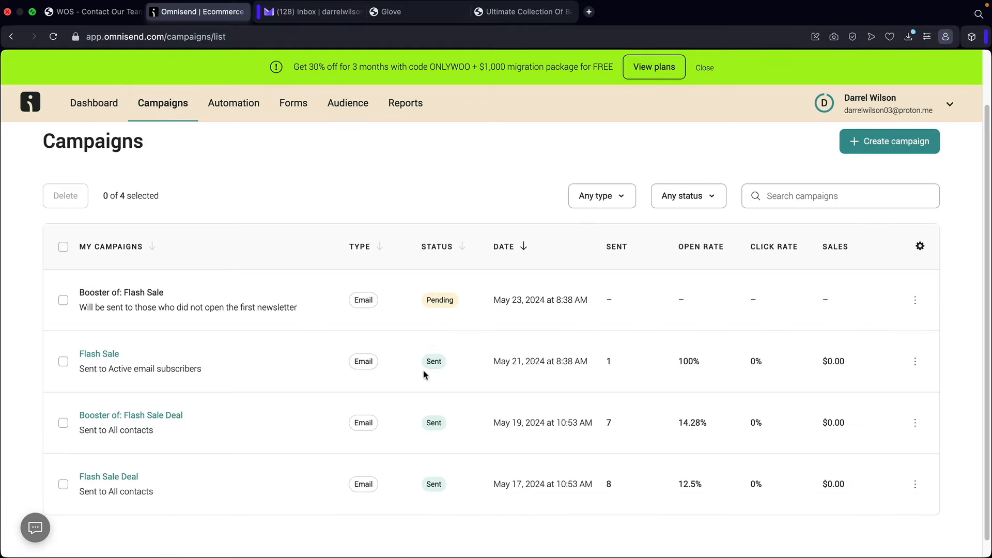
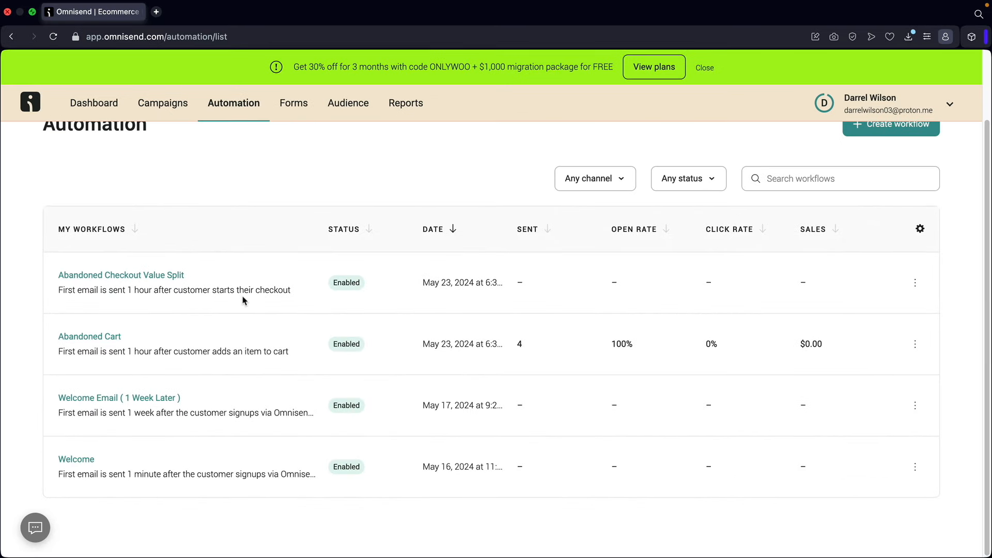
- Scroll back up to the top of the Automation intro page
scroll(243, 300, up, 2)
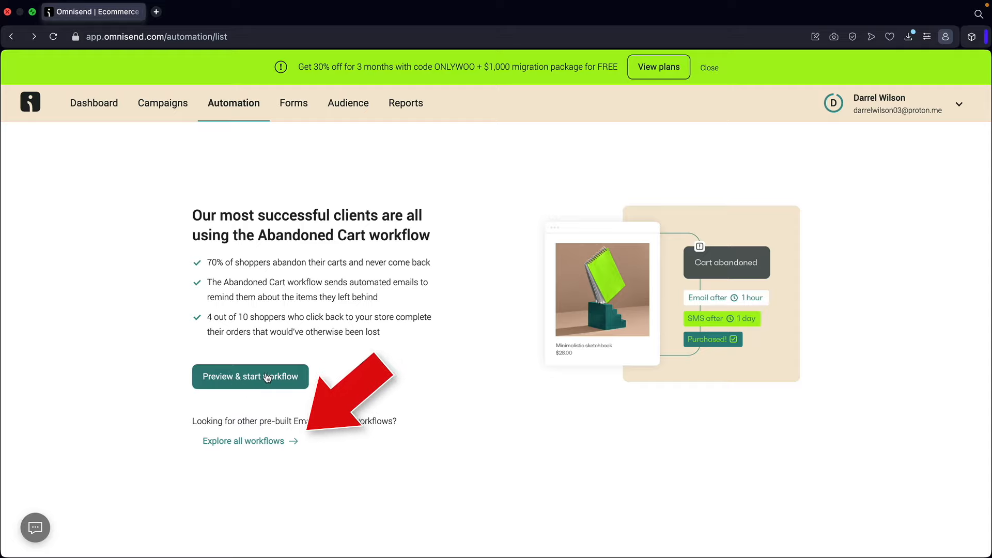
- Browse the full workflow gallery with the Welcome, Cart, Browse Abandonment, Special Occasions and Post-Purchase filters
click(238, 441)
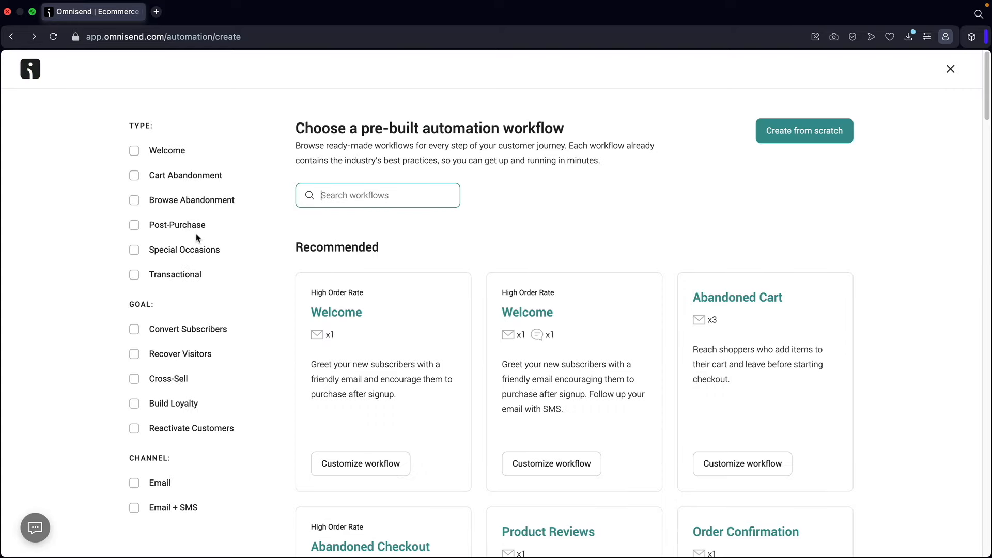
click(136, 152)
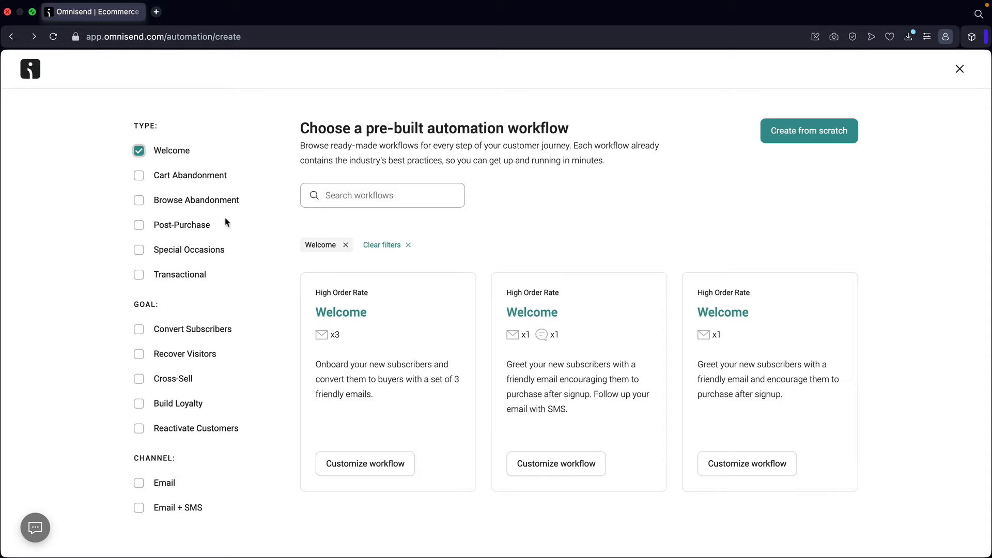
click(138, 151)
click(134, 176)
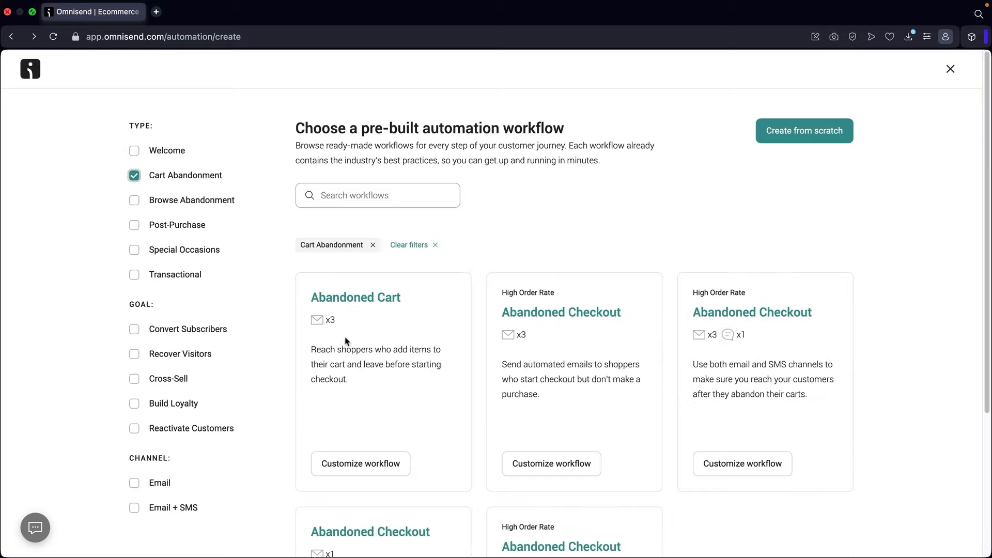
click(135, 177)
click(136, 201)
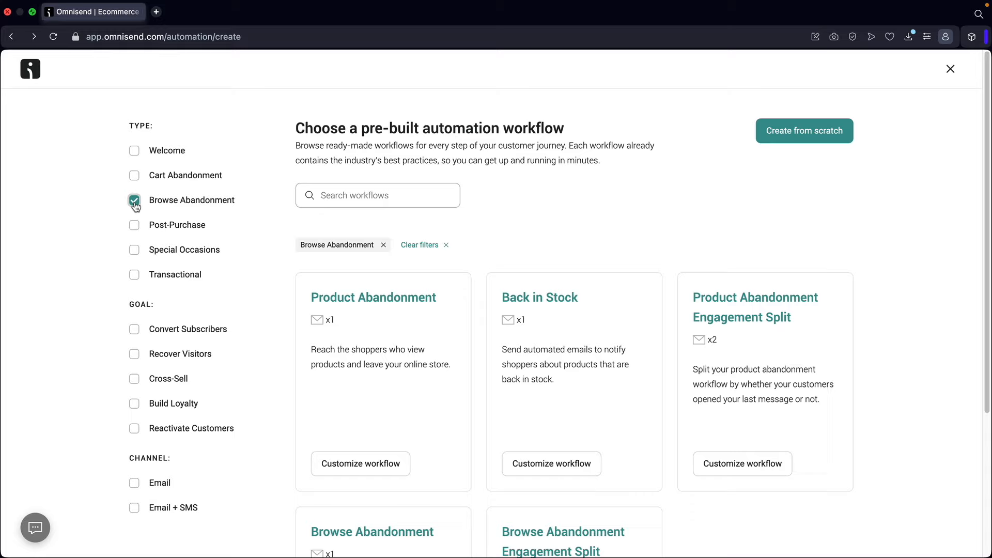
click(134, 201)
click(134, 249)
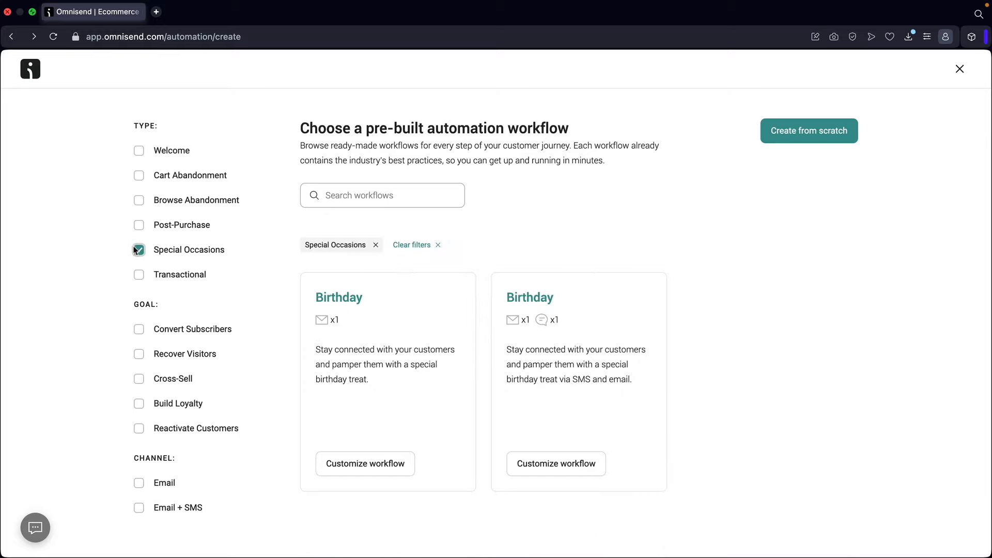
click(137, 226)
click(137, 247)
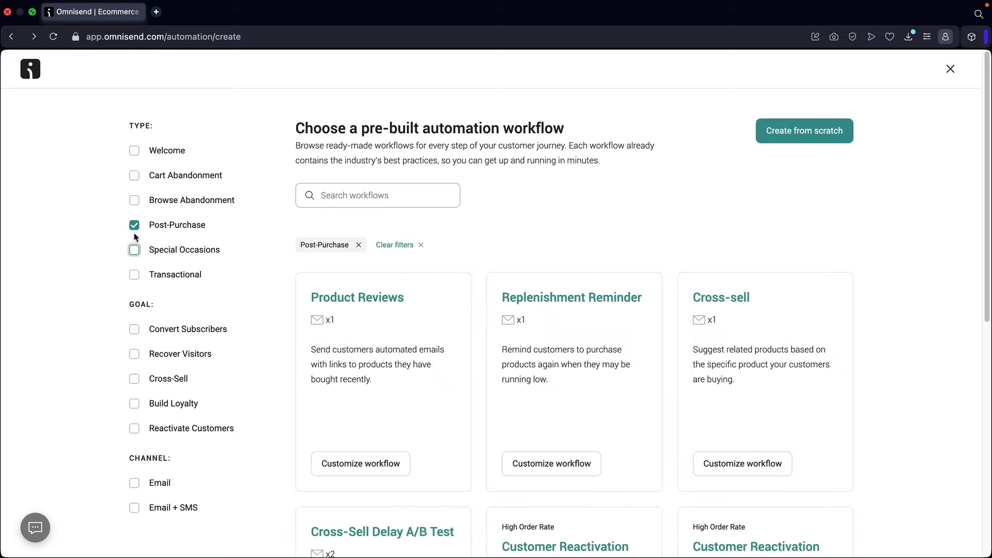
click(134, 228)
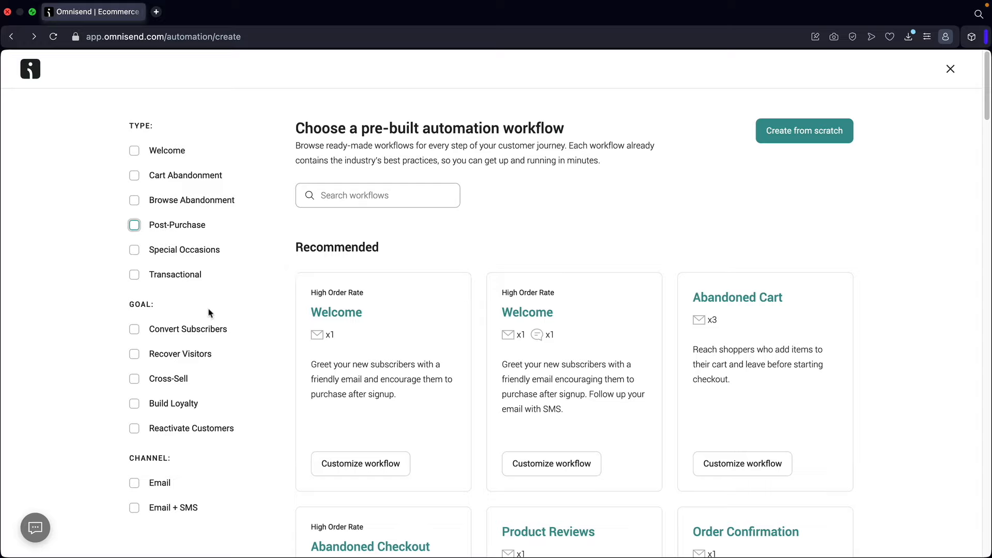
- Try the Convert Subscribers goal filter, then customize the three-email Welcome template
click(137, 329)
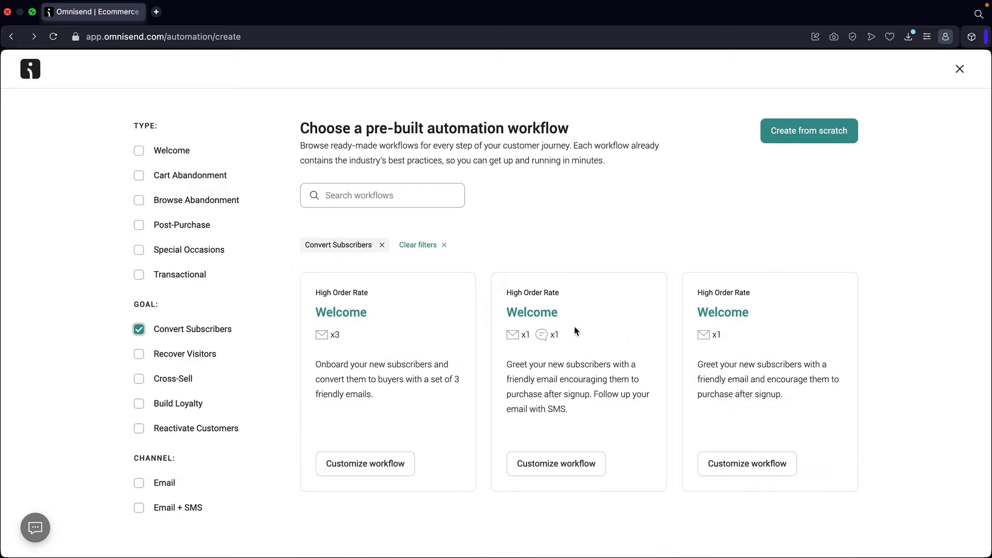
click(139, 329)
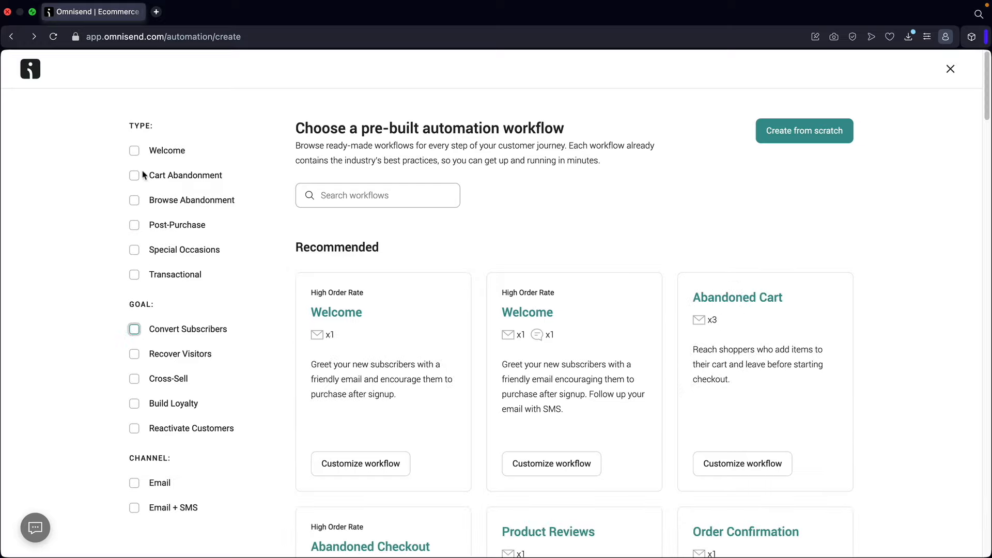
click(138, 151)
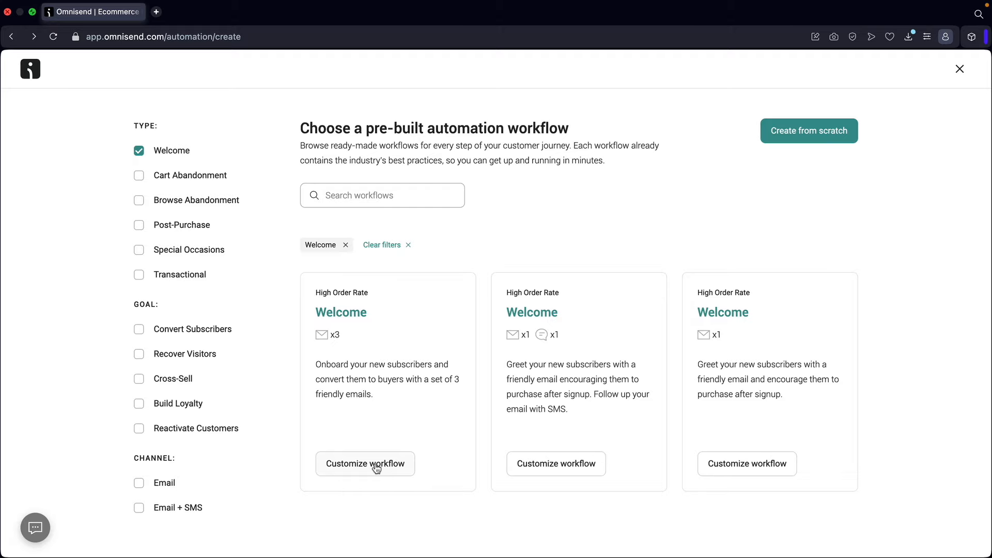
click(376, 465)
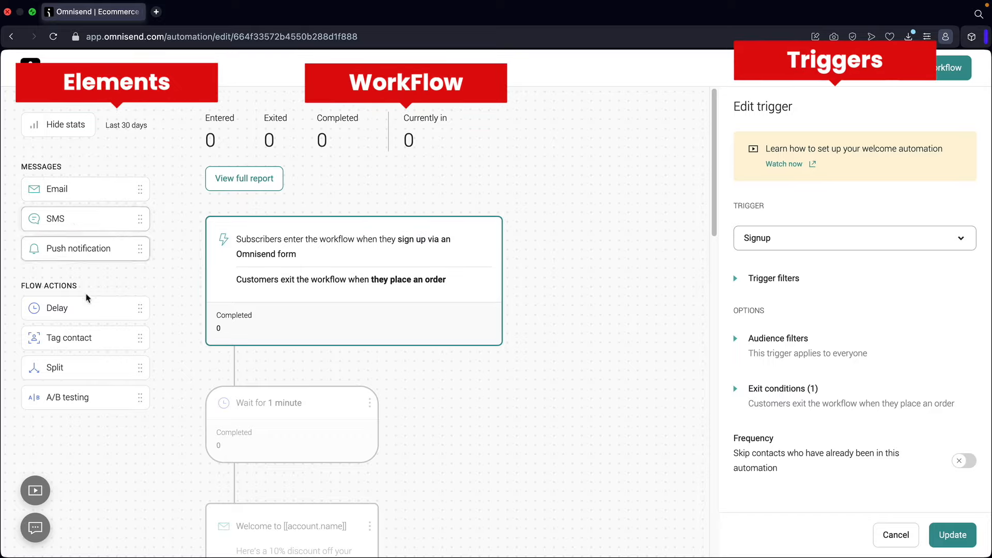
- Scroll through Welcome No.9 and check the trigger type options without changing them
drag(302, 402, 296, 345)
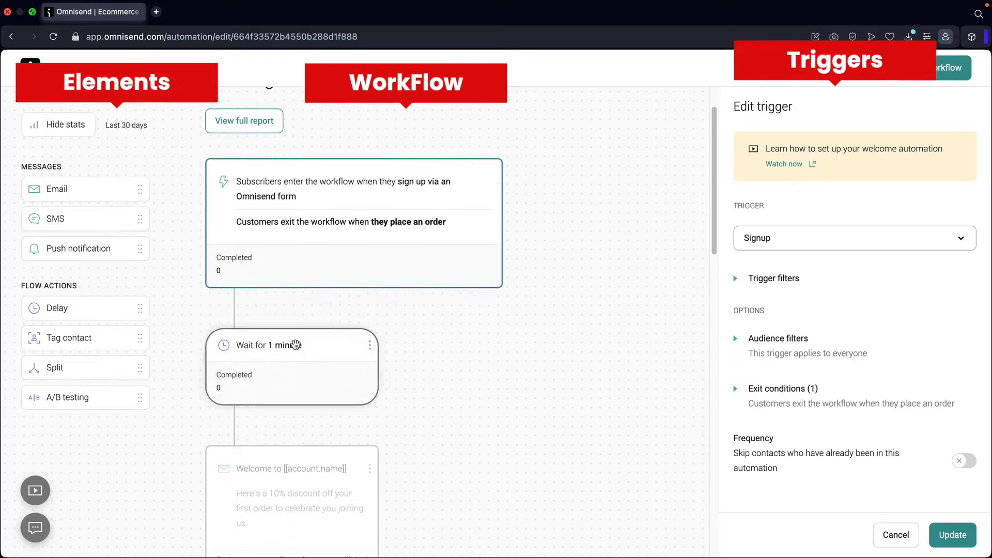
scroll(296, 345, down, 2)
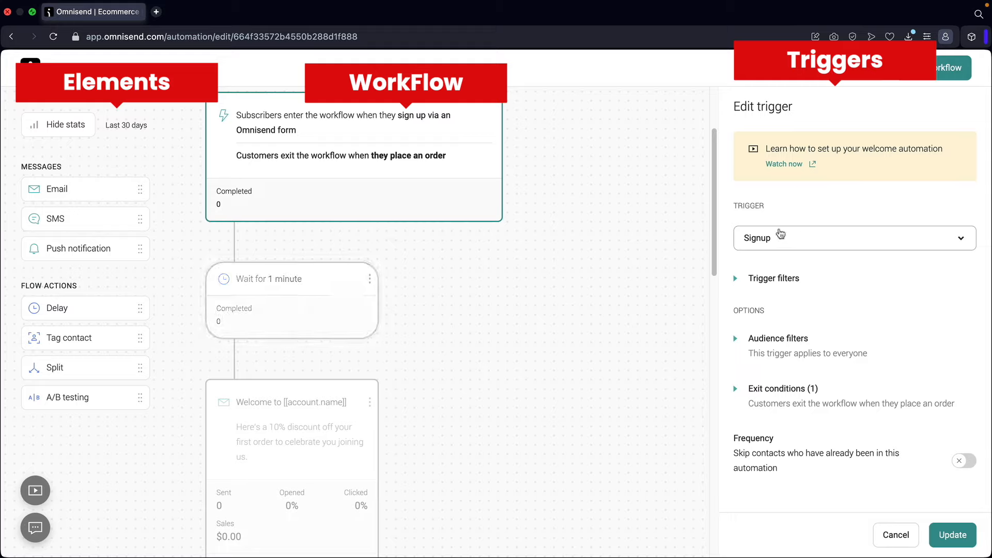
scroll(602, 261, up, 2)
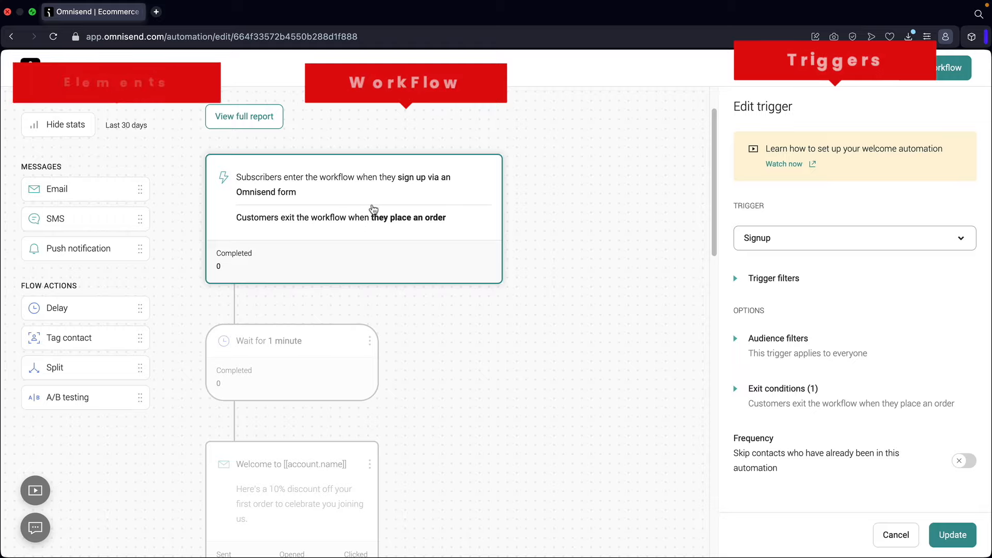
click(772, 242)
click(774, 243)
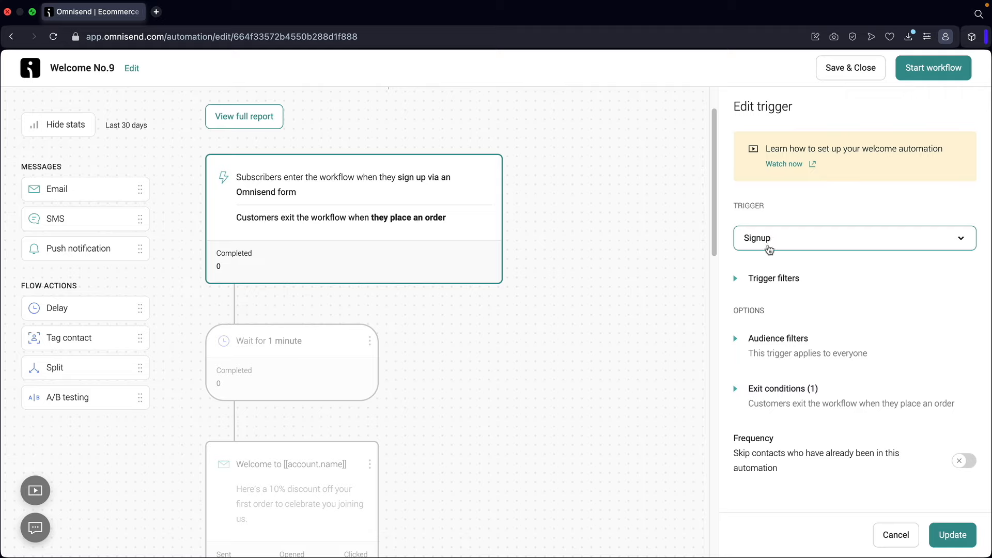
- Change the first wait step from 1 minute to 1 hour
click(287, 360)
scroll(290, 352, down, 2)
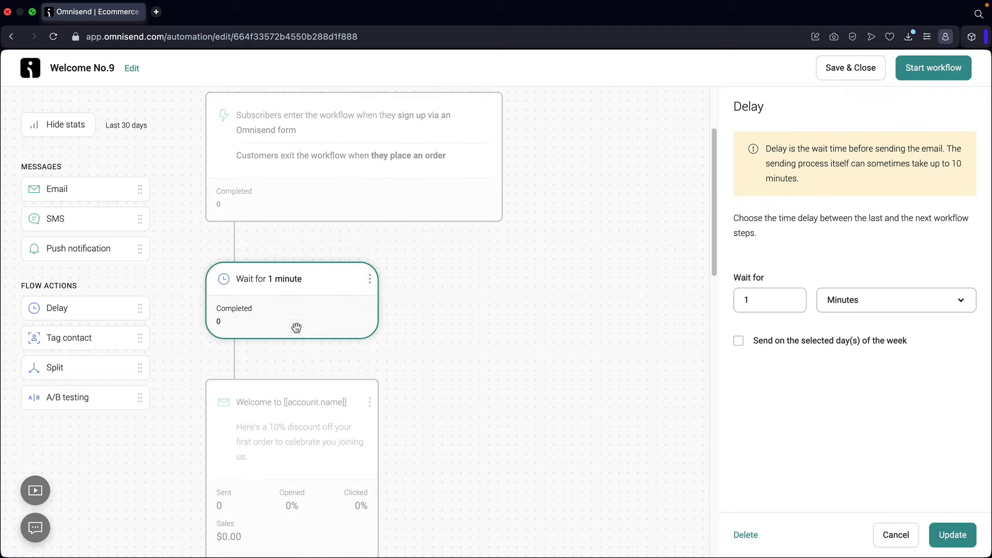
click(770, 300)
click(856, 302)
click(850, 359)
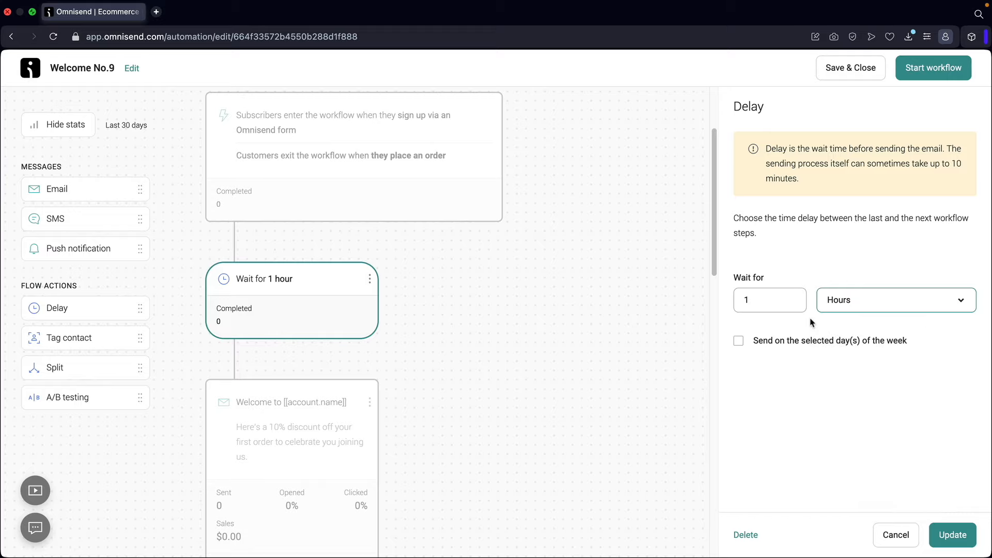
scroll(425, 304, down, 5)
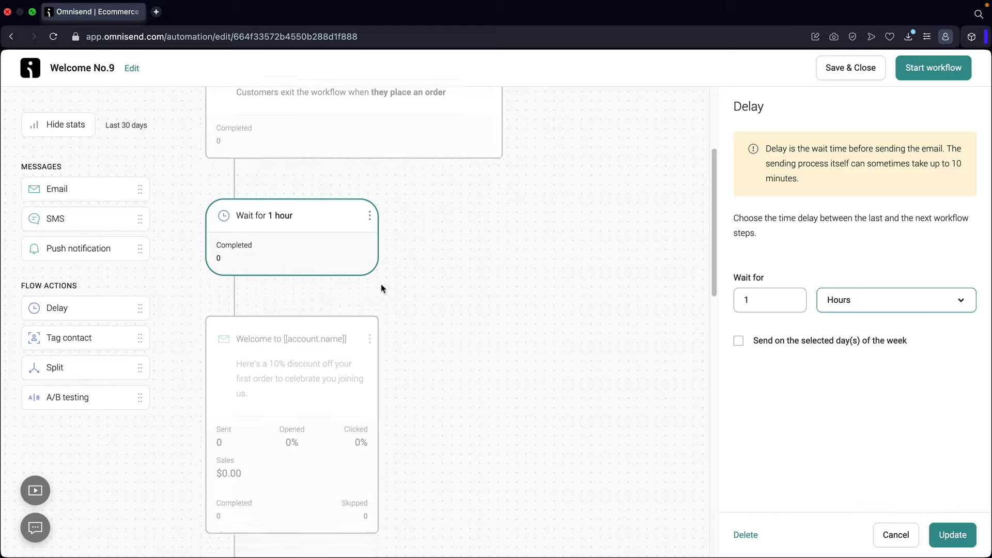
- Raise the welcome email's preheader discount from 10% to 15%, then choose Edit content
click(303, 193)
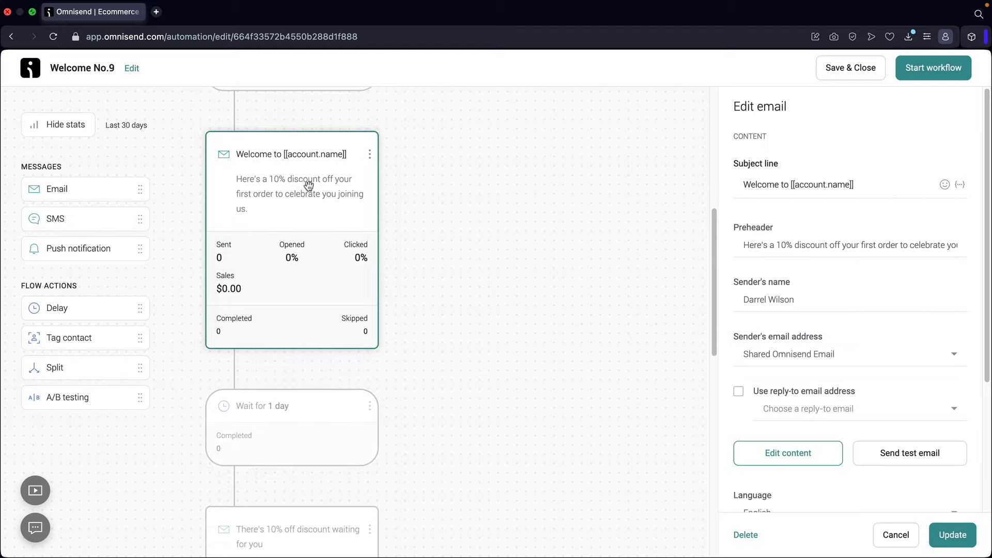
drag(744, 184, 866, 186)
drag(744, 244, 956, 245)
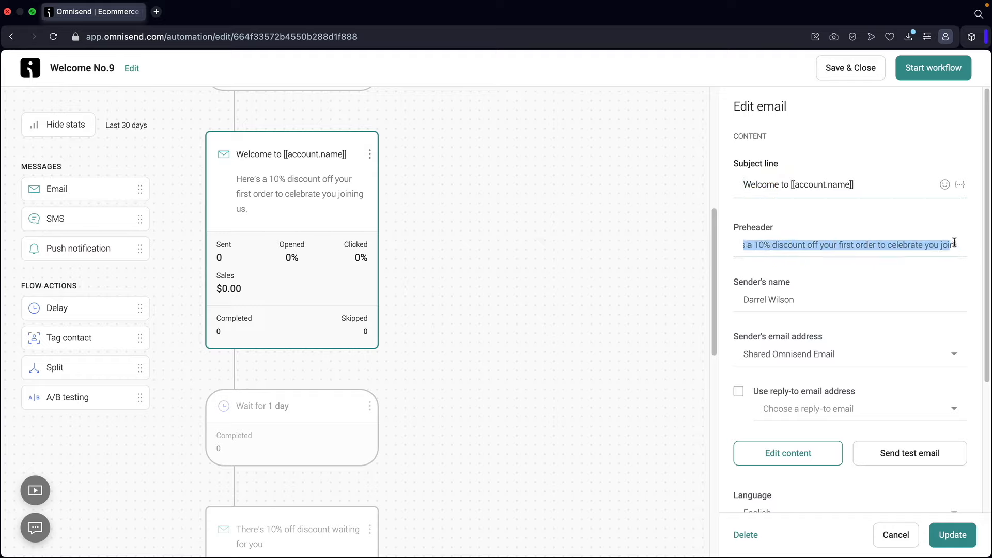
click(780, 298)
drag(780, 298, 771, 252)
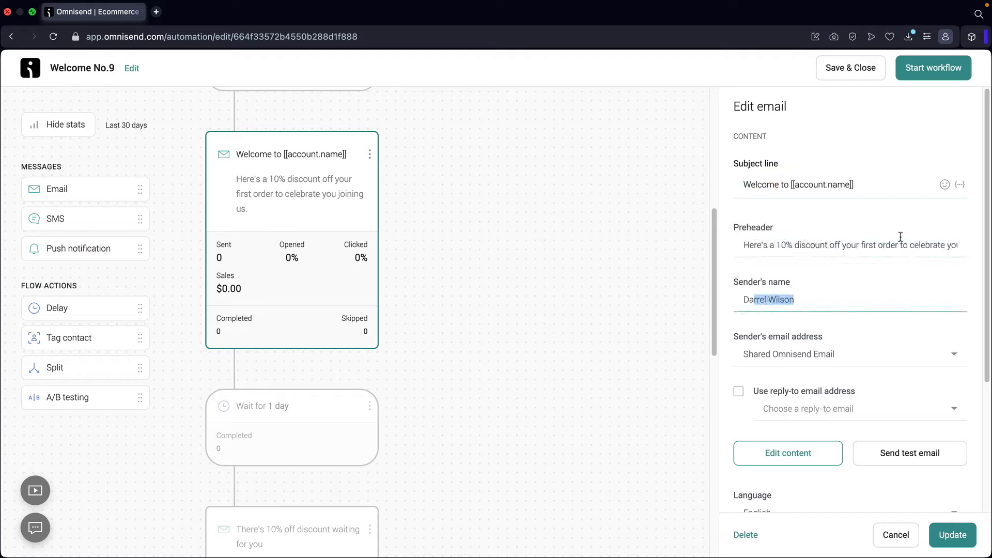
click(842, 244)
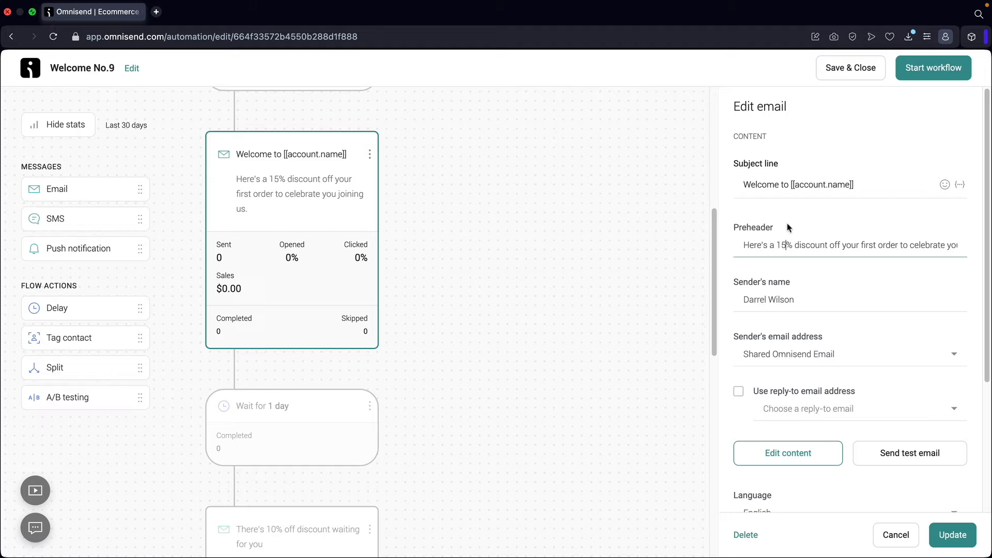
scroll(780, 300, down, 5)
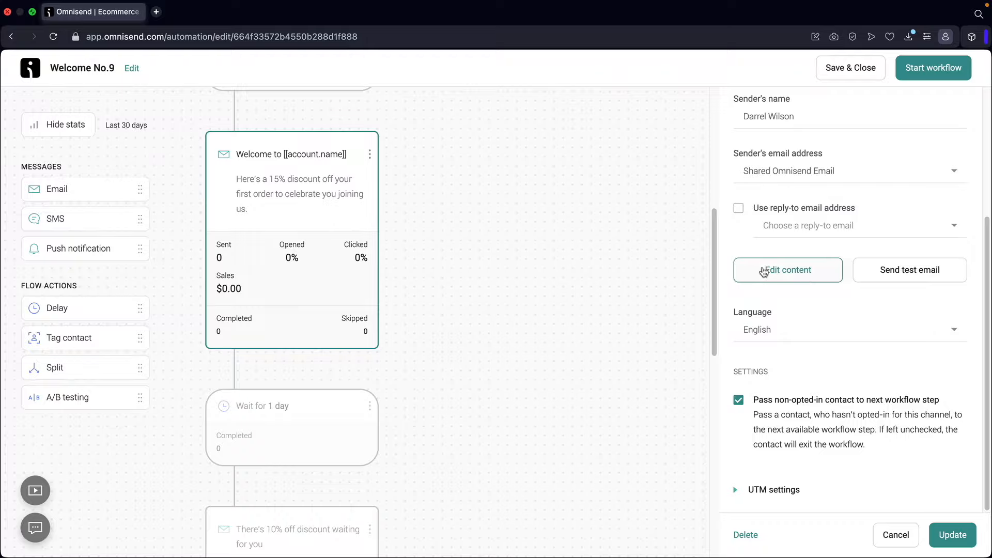
click(789, 277)
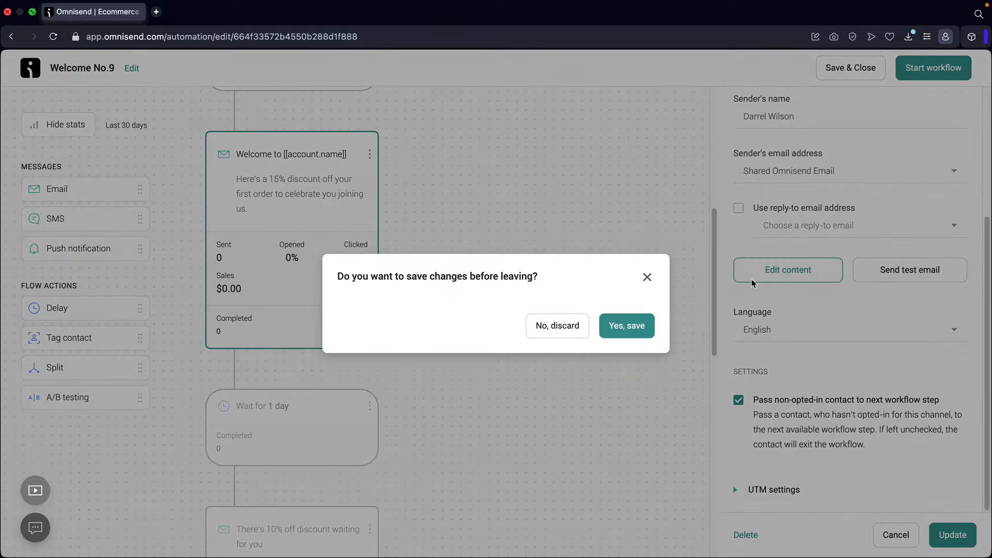
- Save the workflow changes and set the email's discount code to woo15
click(636, 326)
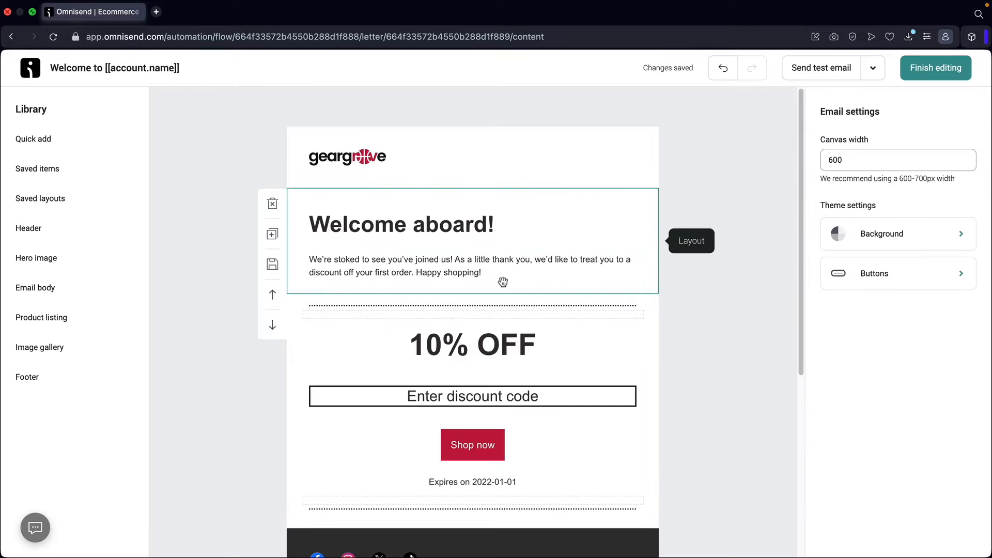
click(398, 232)
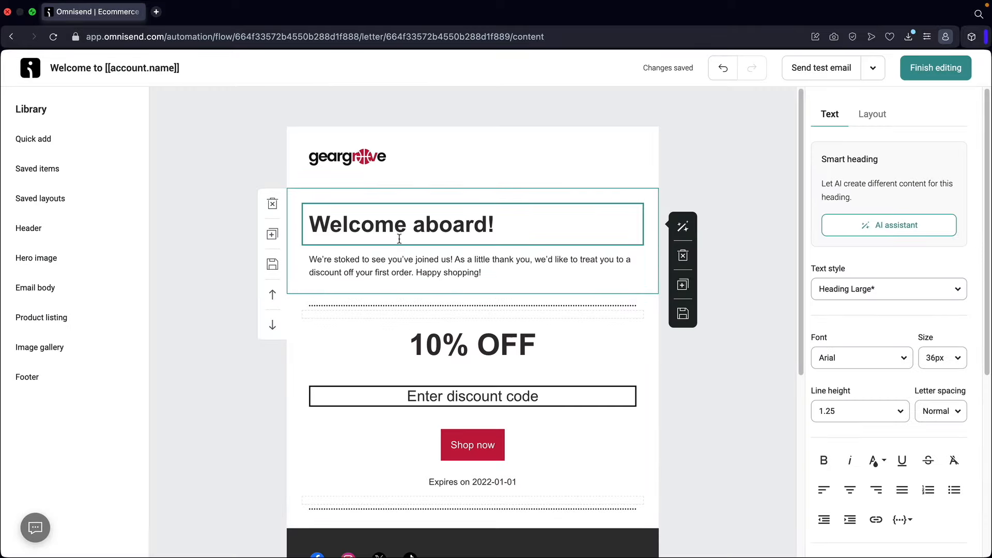
click(410, 274)
click(442, 397)
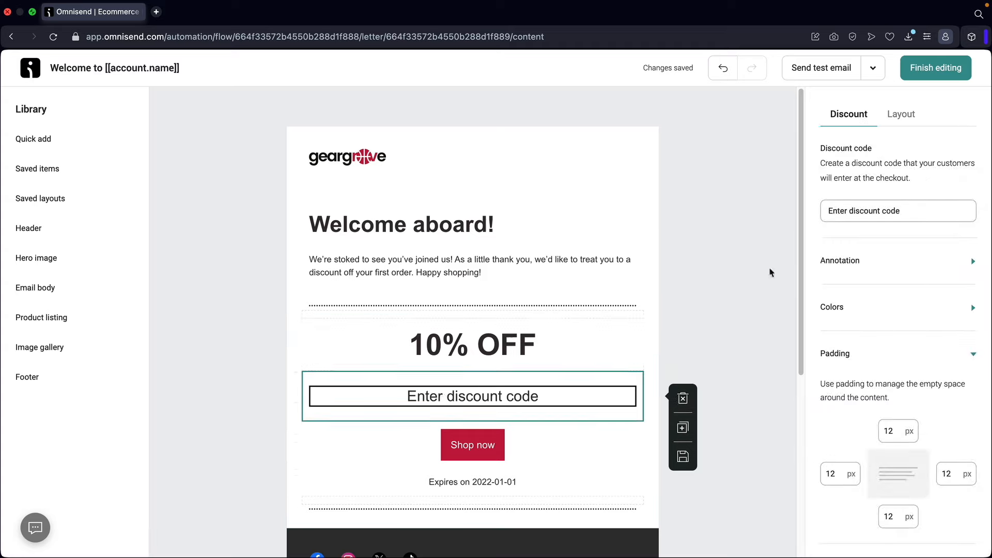
click(920, 215)
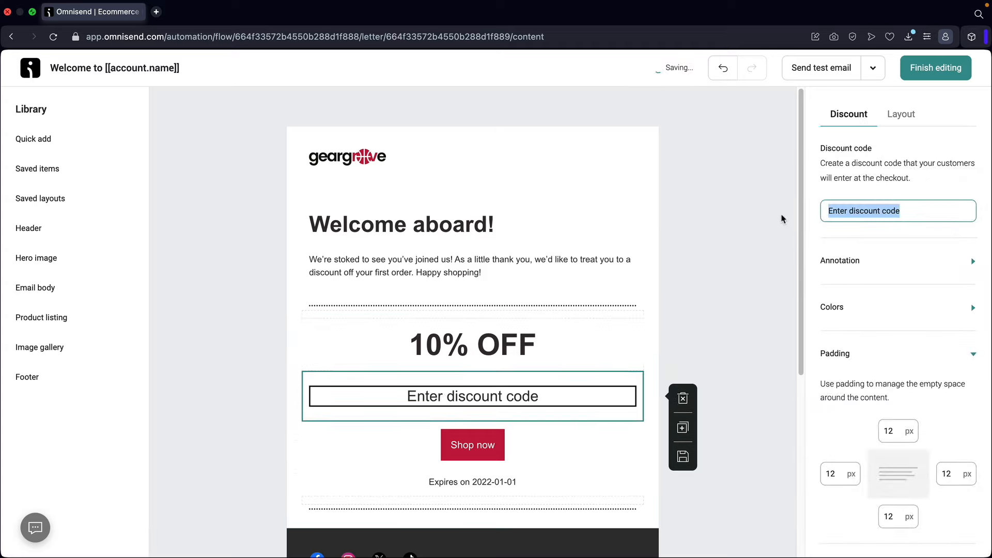
text(wpp)
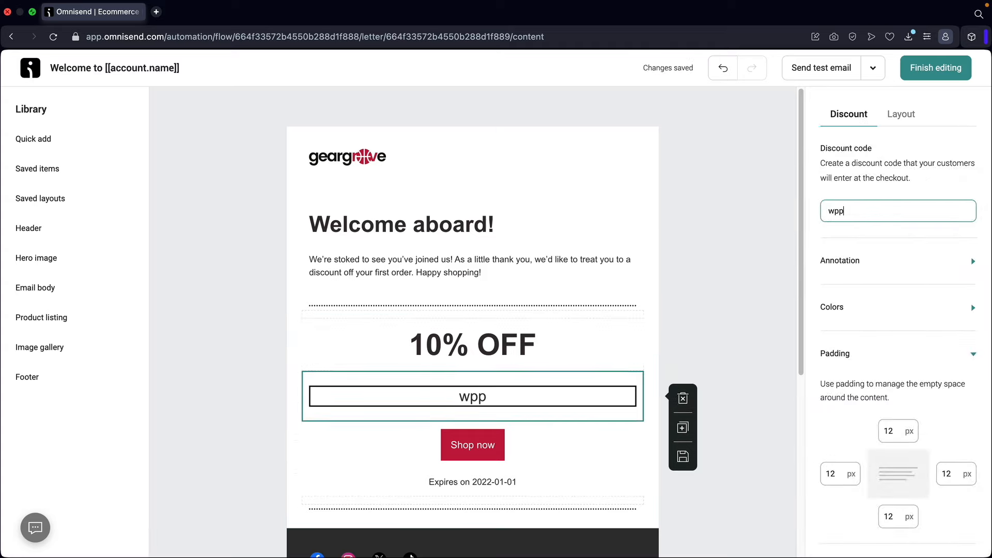
key(BackSpace)
key(BackSpace)
key(BackSpace)
text(woo15)
- Change the heading to 15% OFF, browse the quick-add blocks, and finish editing
click(442, 360)
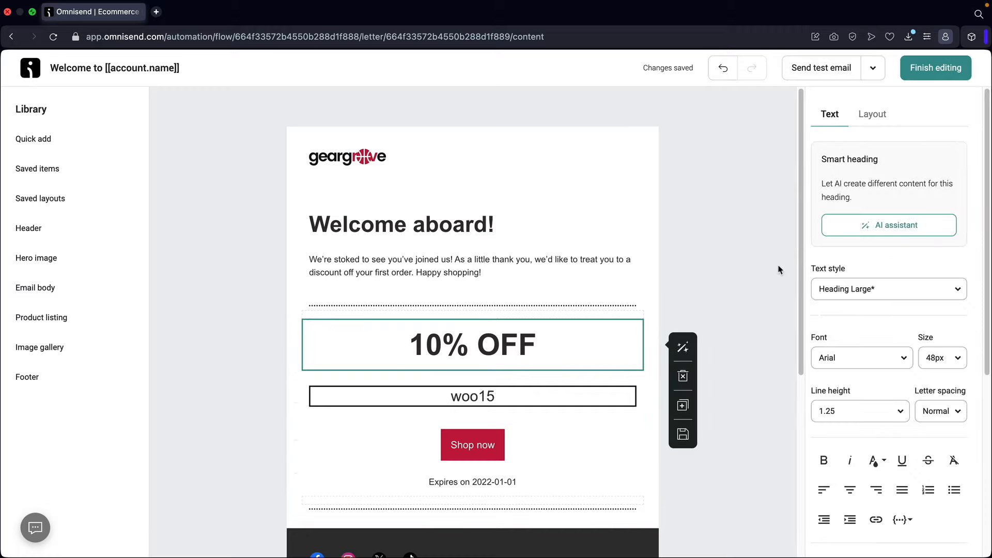
click(438, 350)
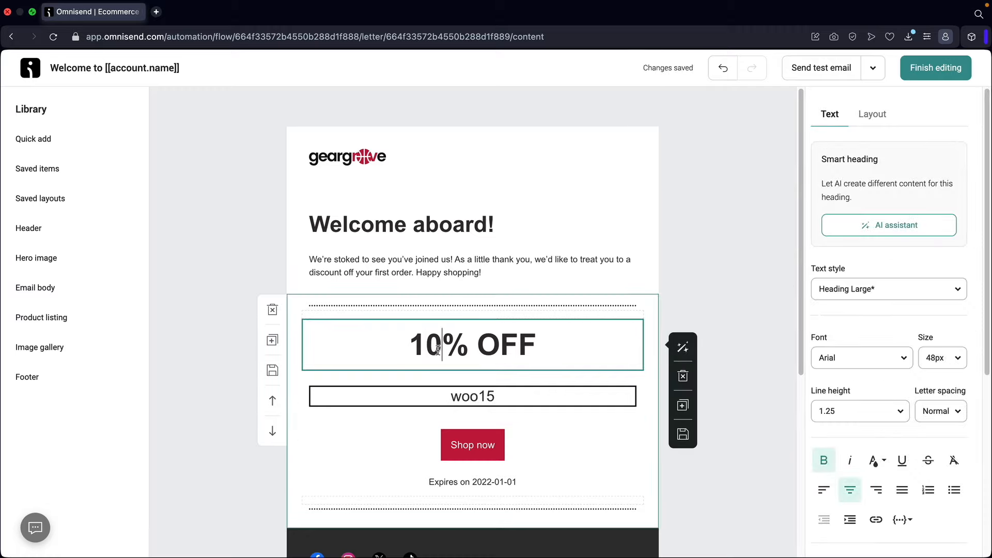
key(Delete)
text(5)
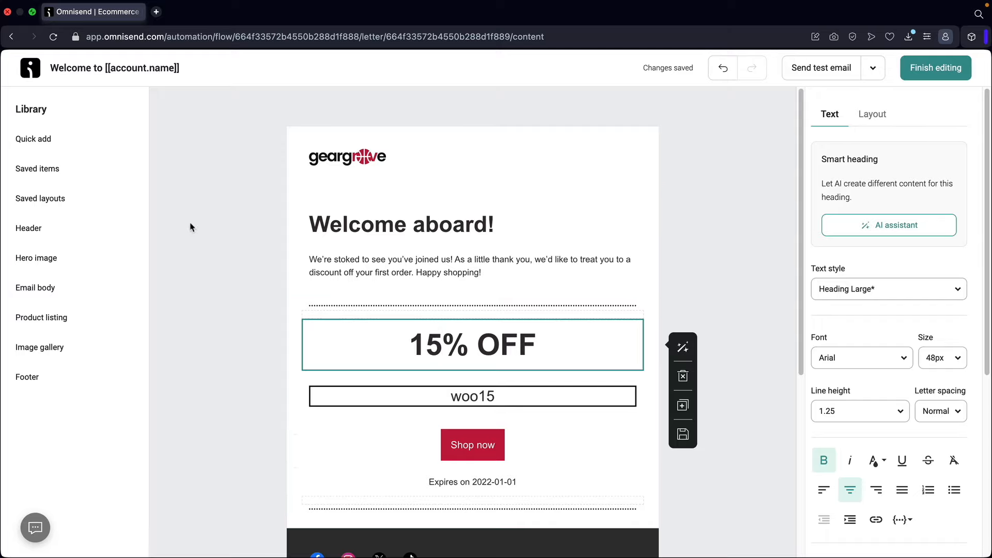
click(58, 139)
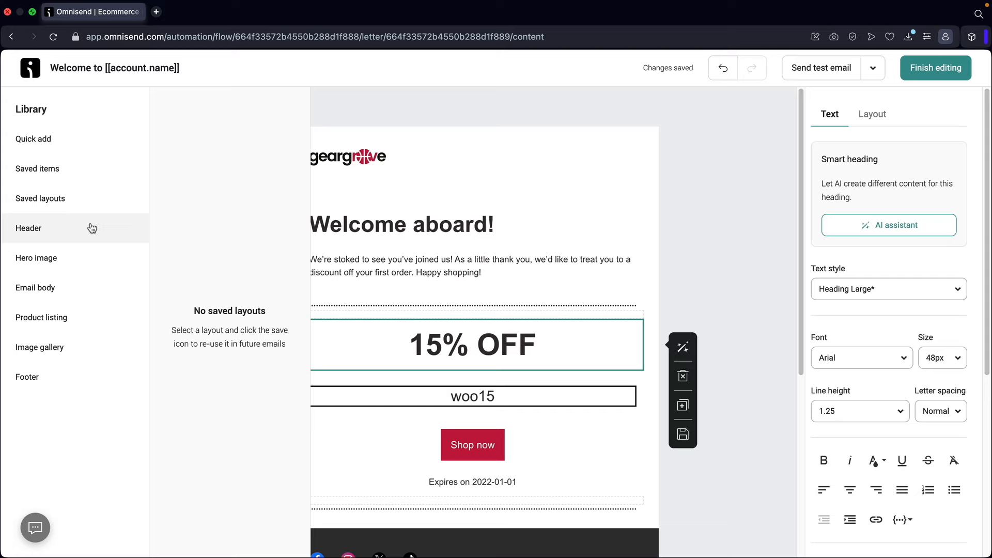
mouse_move(91, 228)
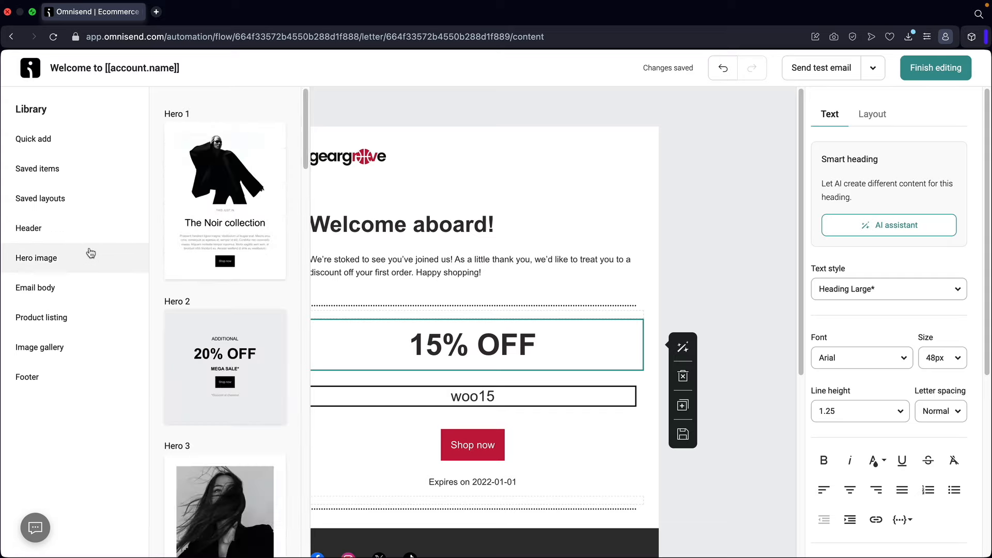
mouse_move(83, 282)
mouse_move(84, 318)
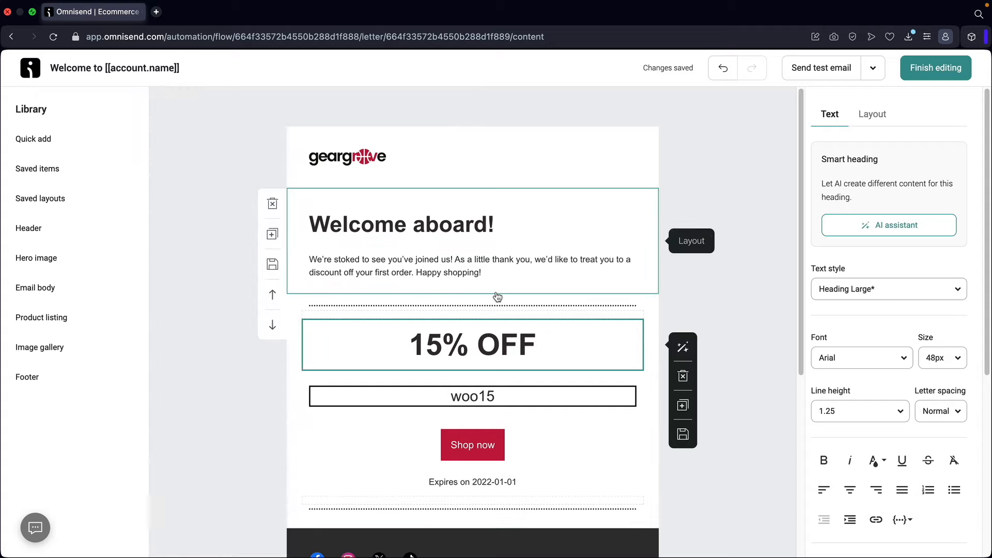
click(938, 71)
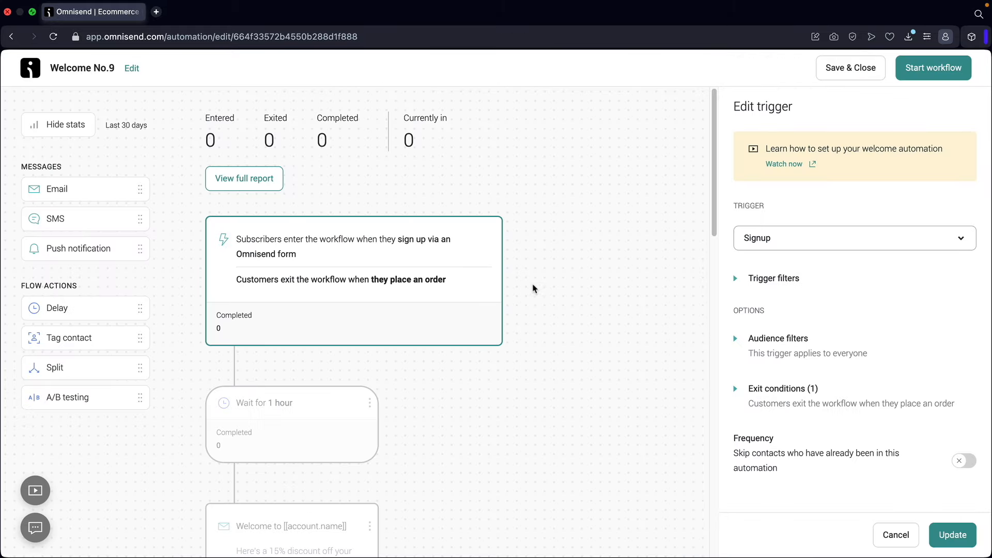
- Change the first follow-up wait from 1 day to 7 days
scroll(328, 274, down, 5)
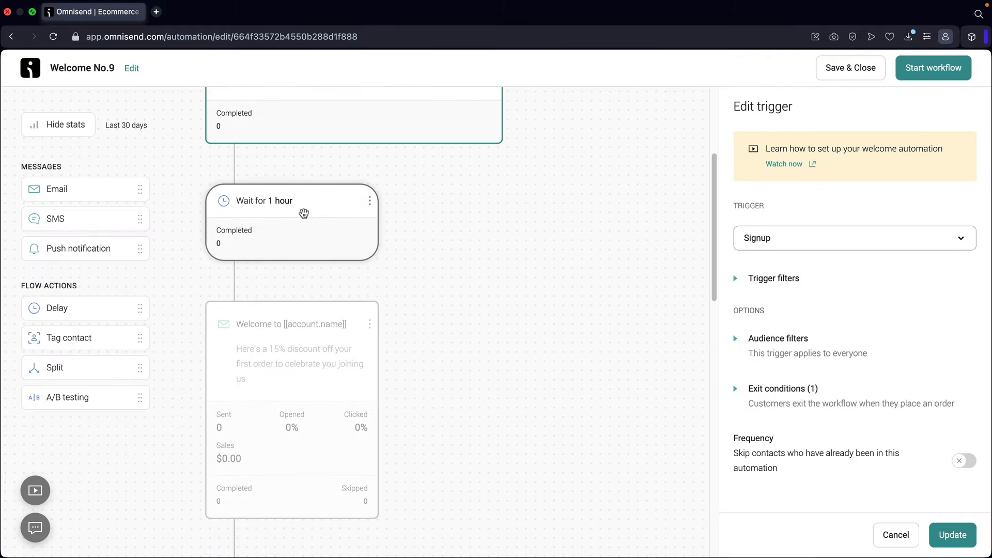
click(293, 233)
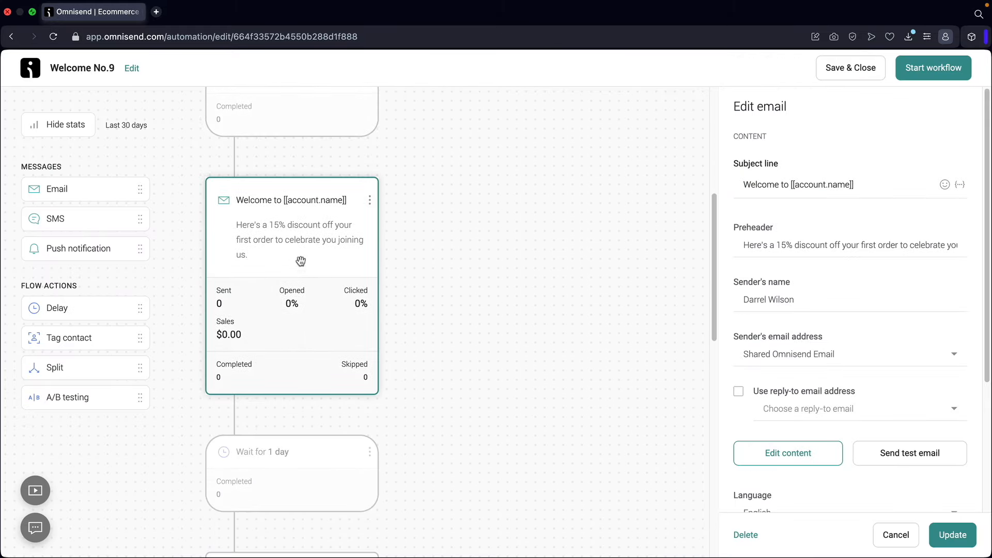
scroll(287, 284, down, 3)
click(287, 285)
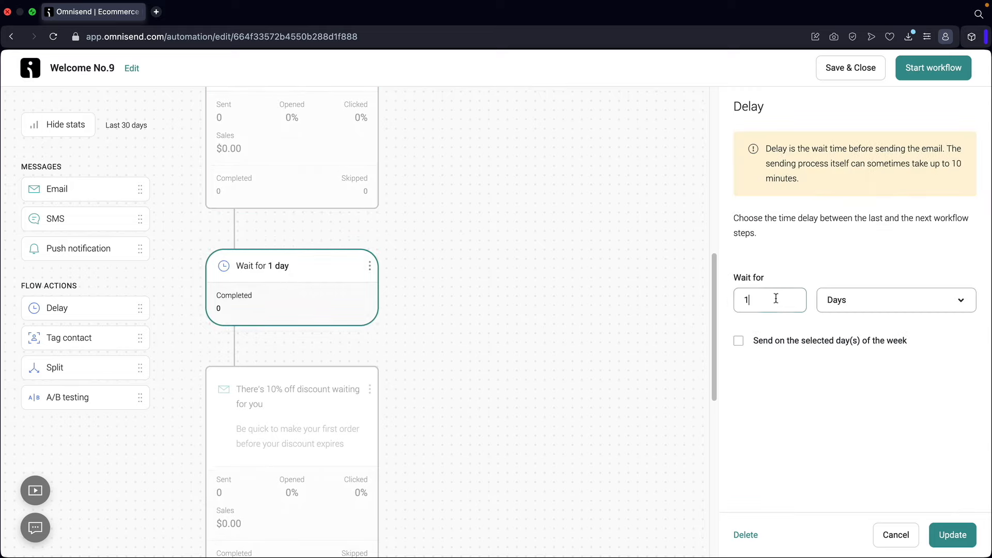
drag(775, 298, 718, 301)
text(7)
- Review the 10% off email, then change the 4-day wait to 7 days
scroll(429, 318, down, 5)
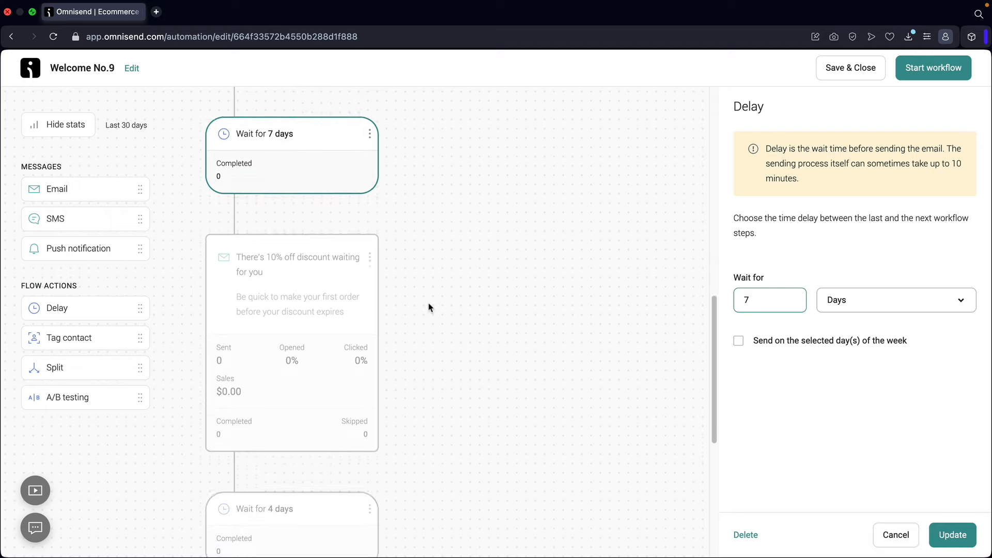
click(367, 263)
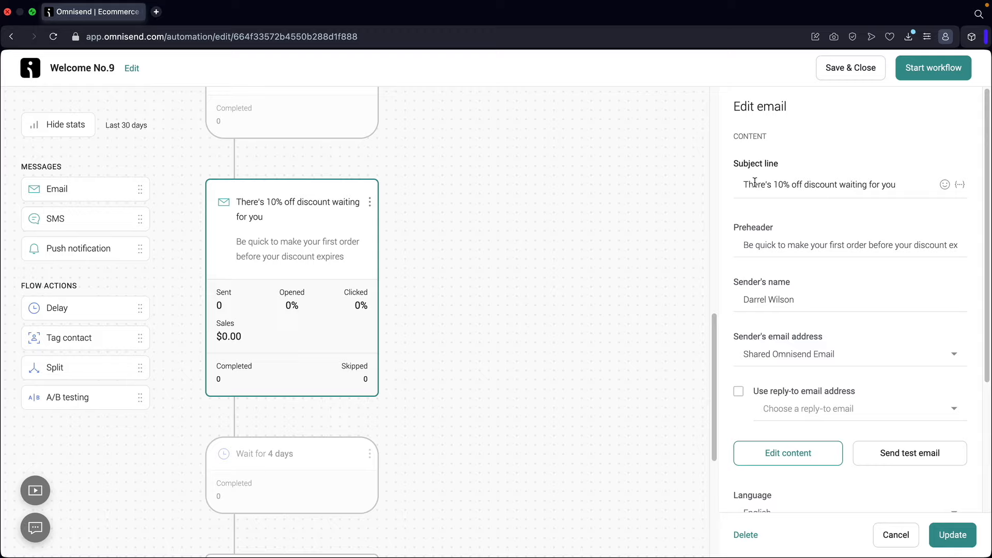
drag(754, 182, 879, 185)
click(777, 245)
scroll(331, 310, down, 5)
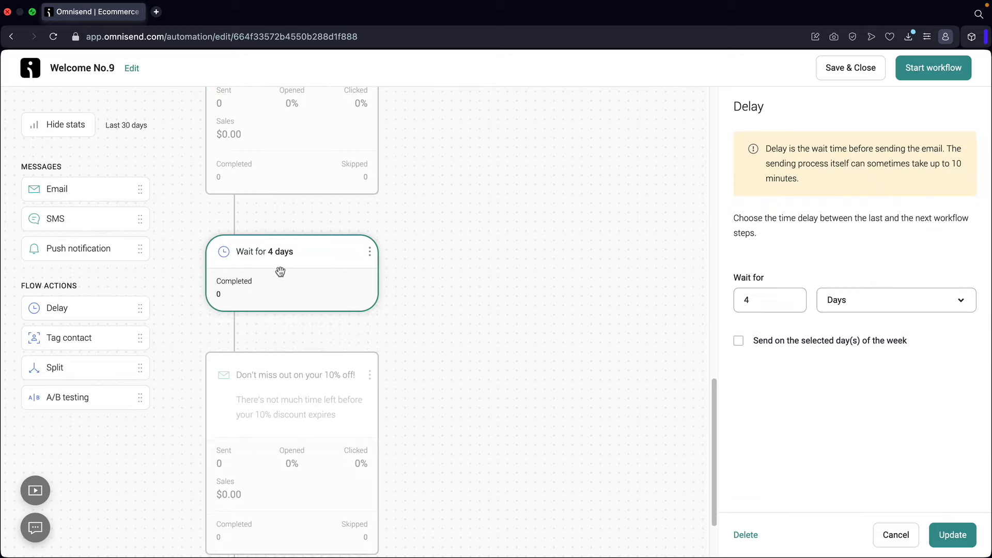
double_click(759, 302)
text(7)
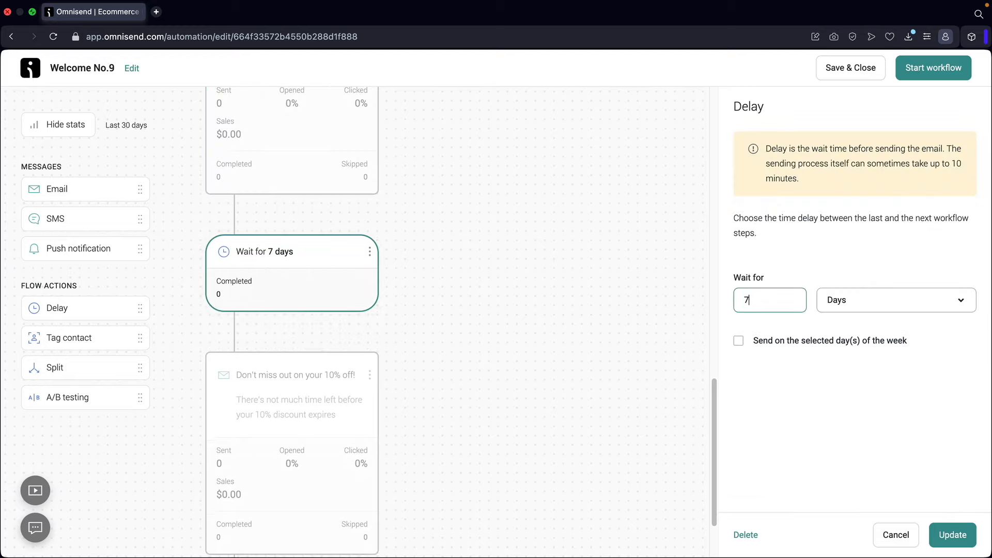
scroll(598, 332, down, 2)
click(313, 339)
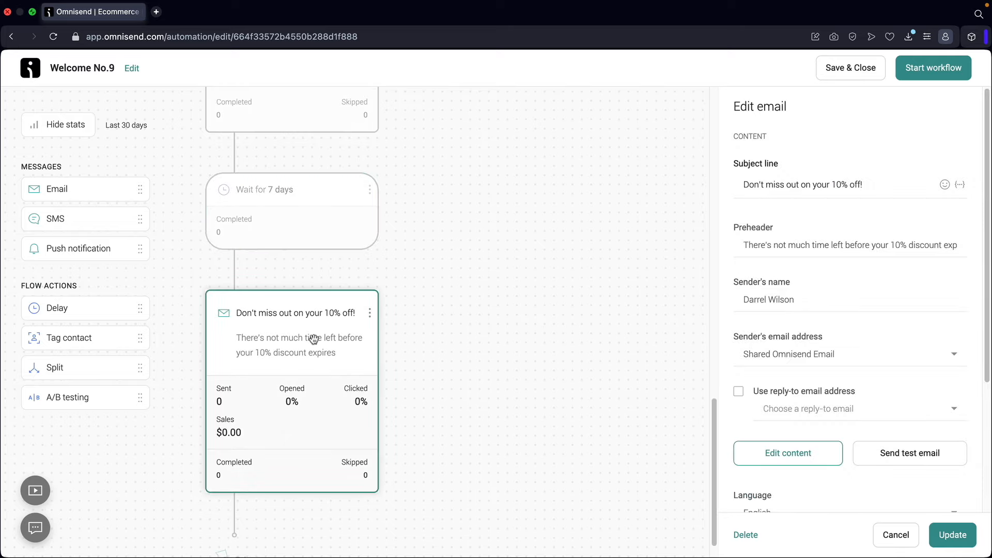
scroll(313, 338, down, 1)
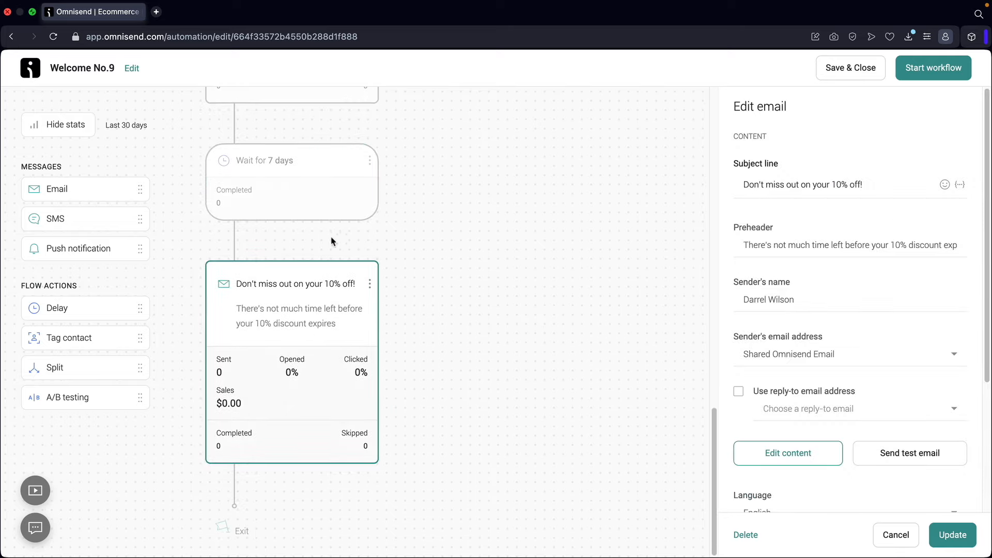
scroll(238, 269, up, 2)
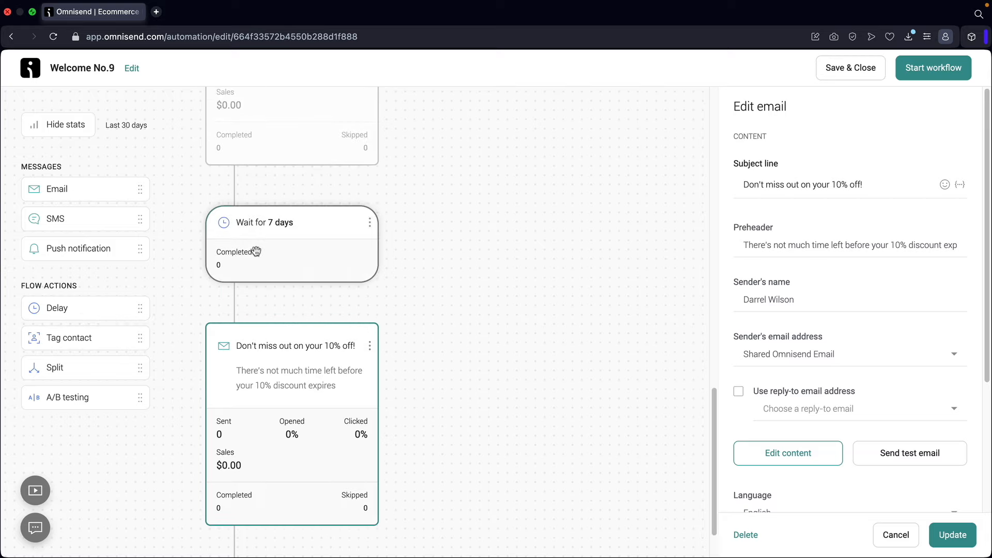
click(255, 251)
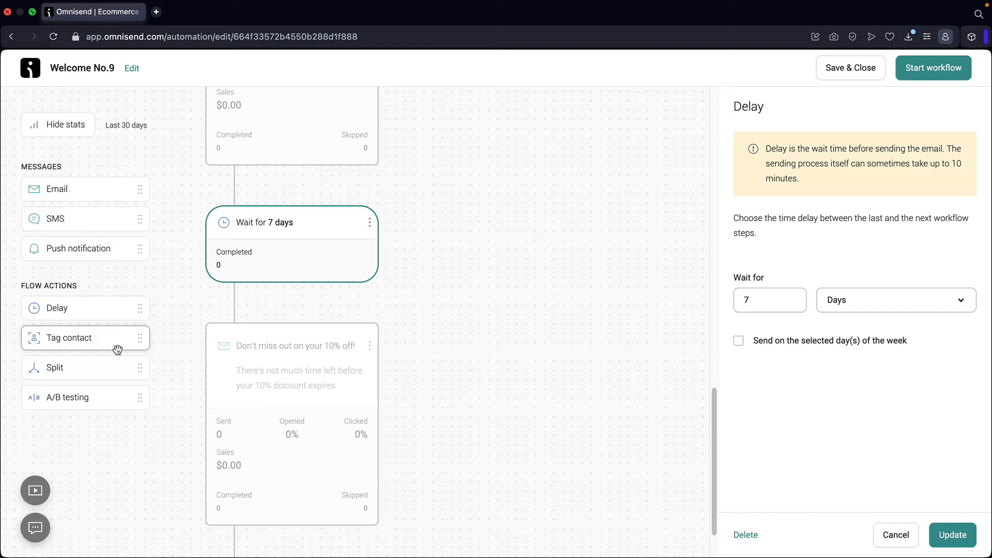
- Add a split after the 7-day wait checking who opened the 'There's 10% off discount waiting for you' email
drag(61, 369, 238, 305)
scroll(280, 314, down, 2)
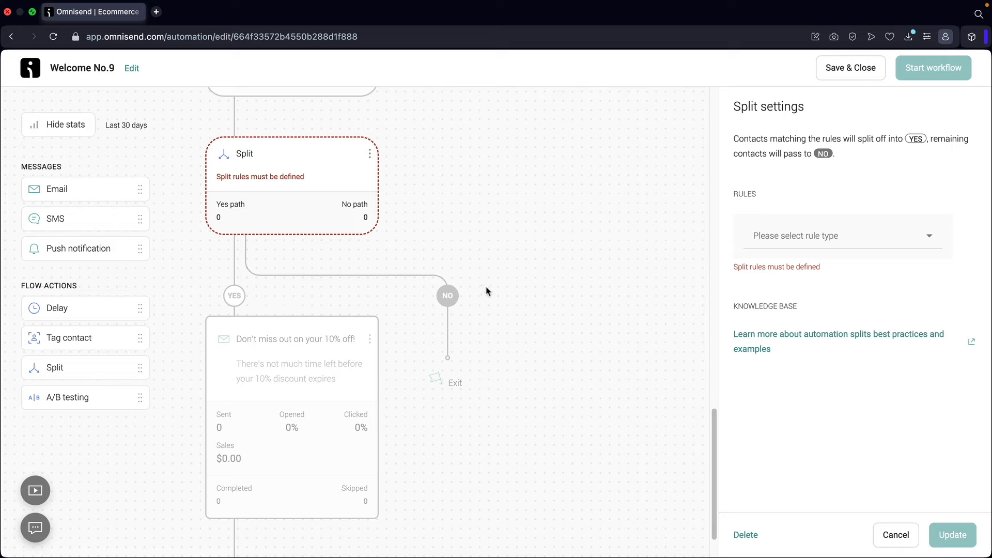
click(842, 239)
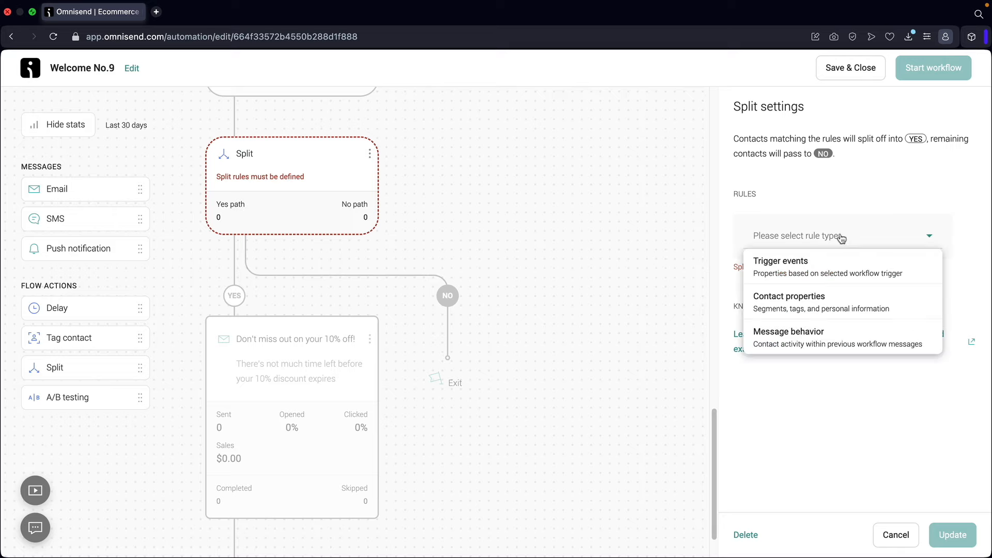
click(809, 338)
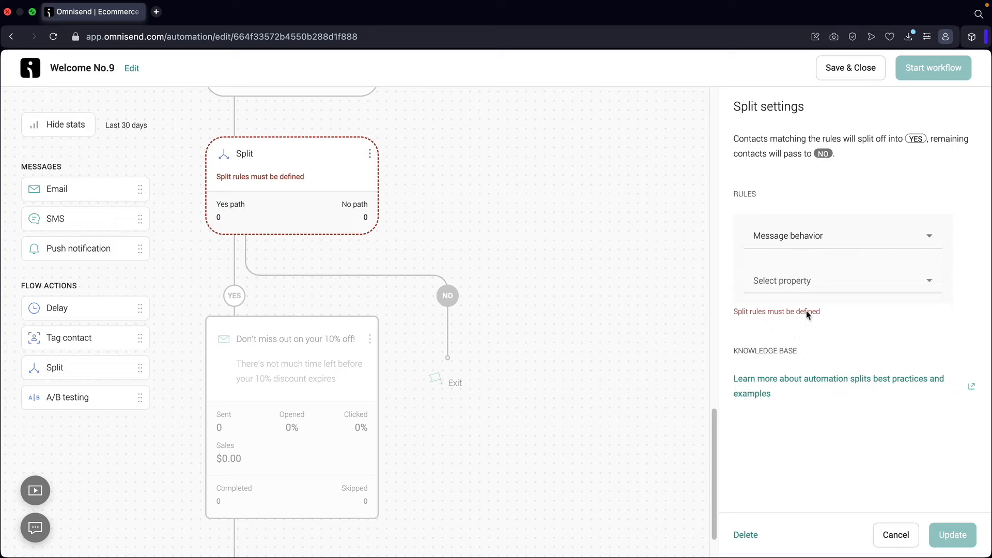
click(809, 284)
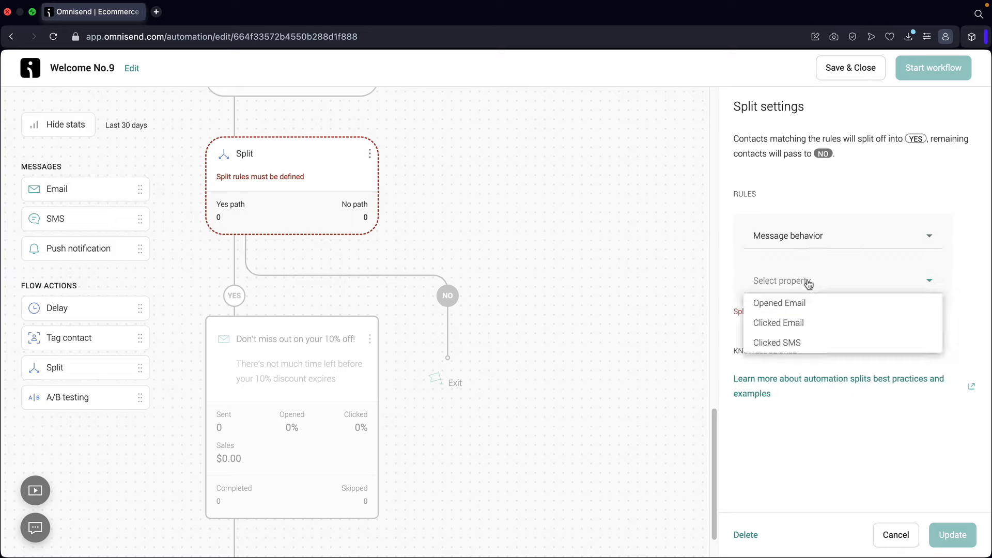
click(799, 309)
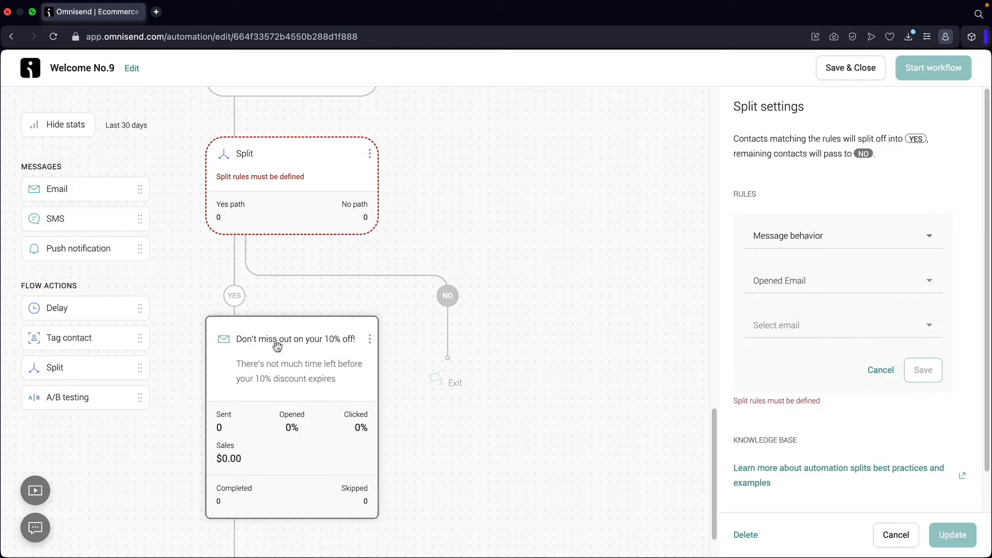
click(800, 331)
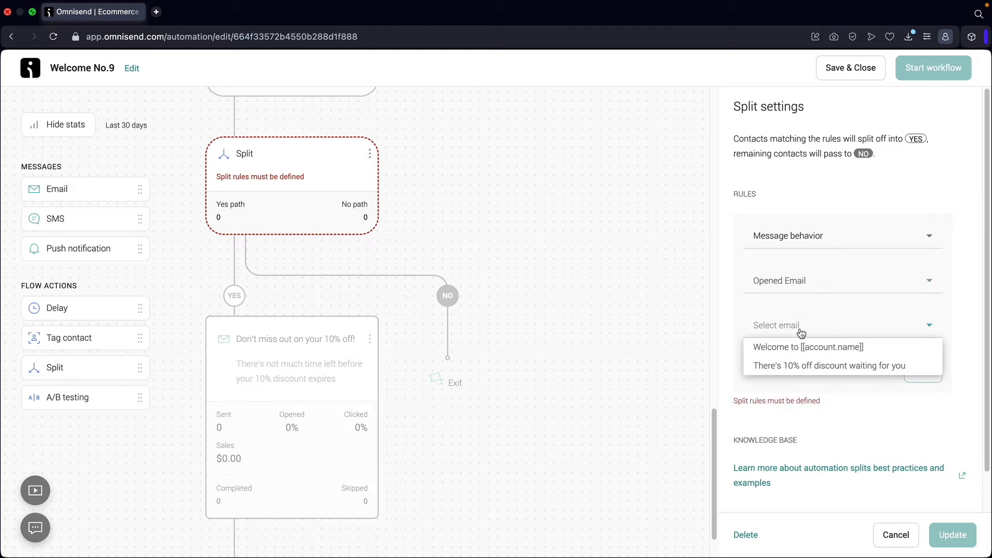
click(800, 367)
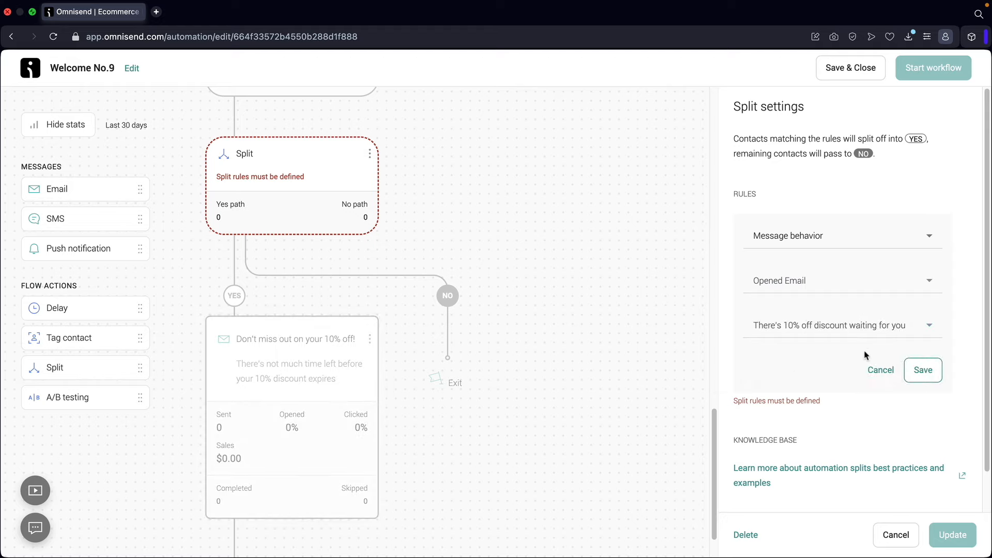
click(923, 371)
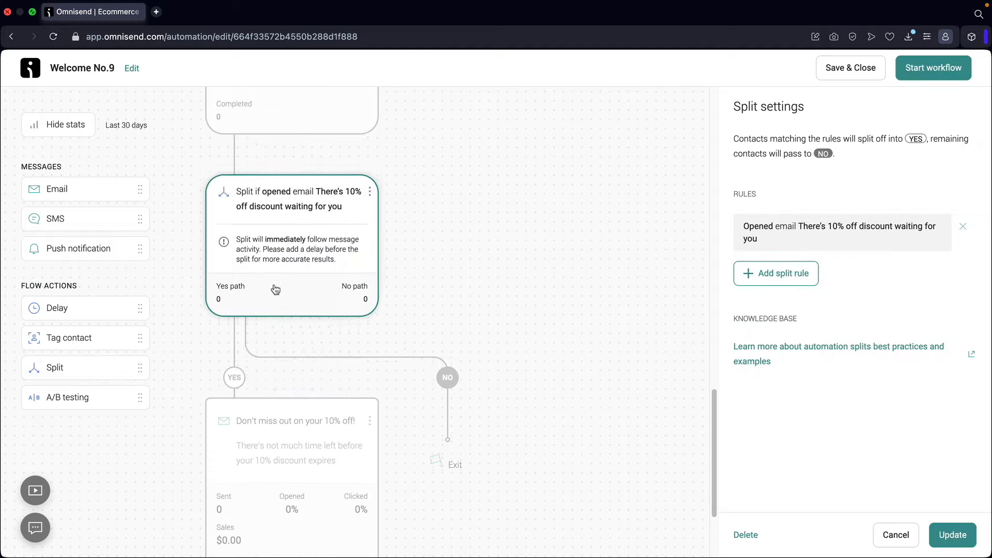
scroll(279, 273, up, 6)
- Add a new email on the split's NO branch
scroll(279, 273, up, 1)
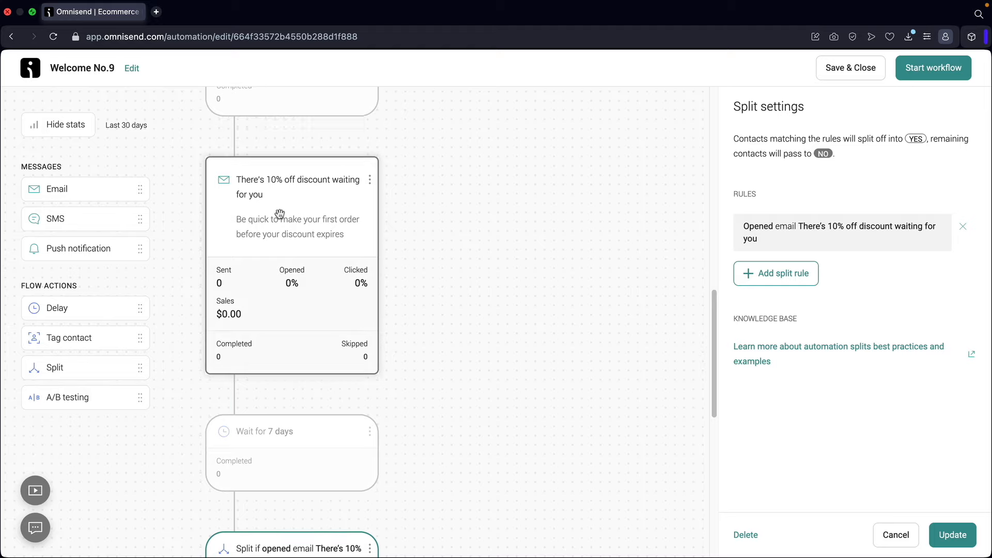
scroll(279, 213, down, 8)
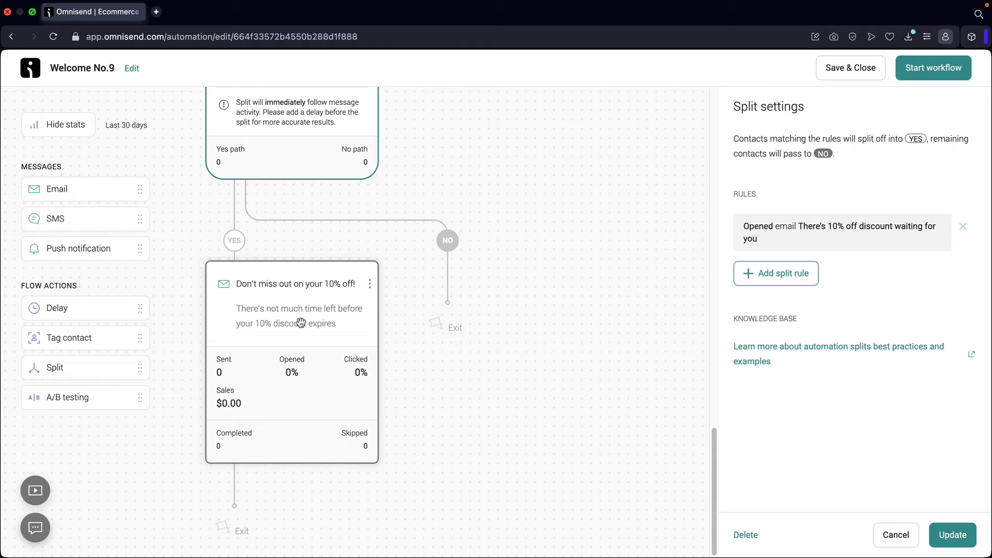
drag(97, 190, 511, 238)
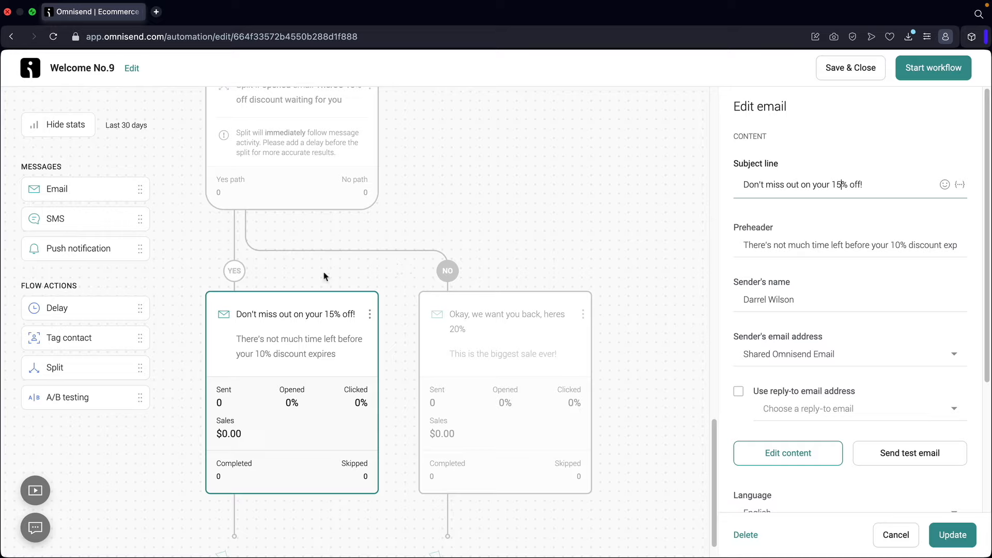
- Check the YES-branch discount email's settings, then the NO-branch win-back email's settings
scroll(275, 228, up, 10)
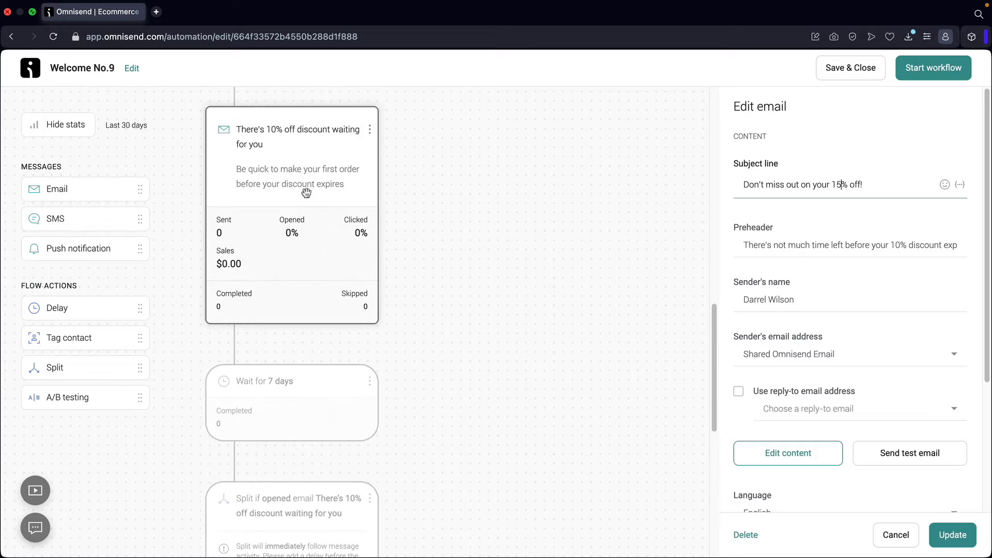
scroll(299, 196, down, 10)
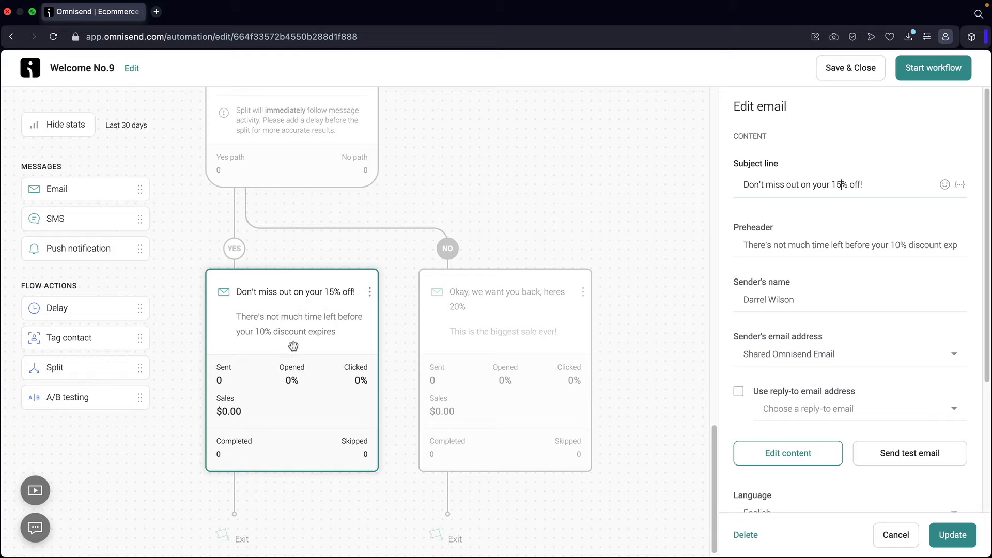
scroll(293, 346, up, 10)
click(335, 236)
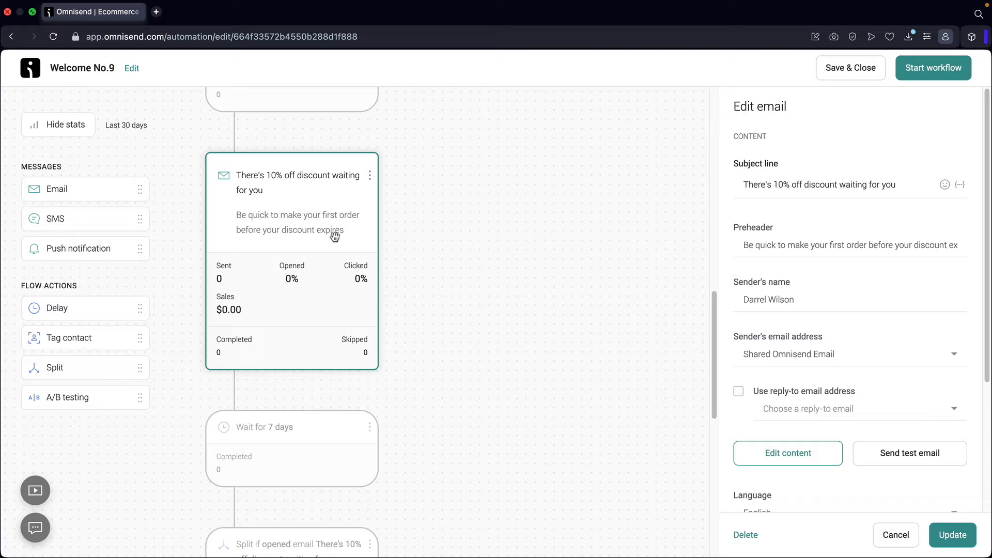
scroll(331, 253, down, 10)
click(515, 346)
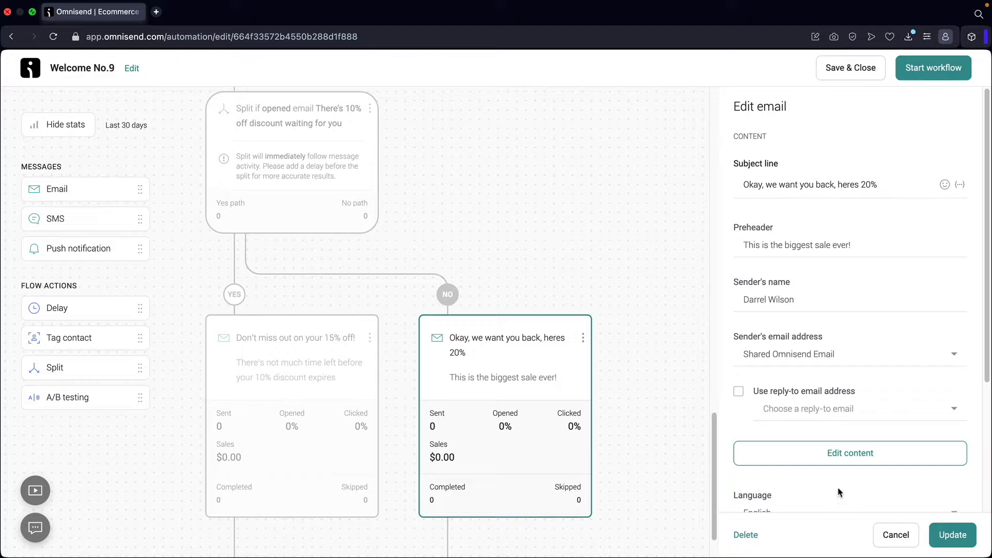
- Save the win-back email and review its 20% OFF woo20 flash-sale content
click(857, 460)
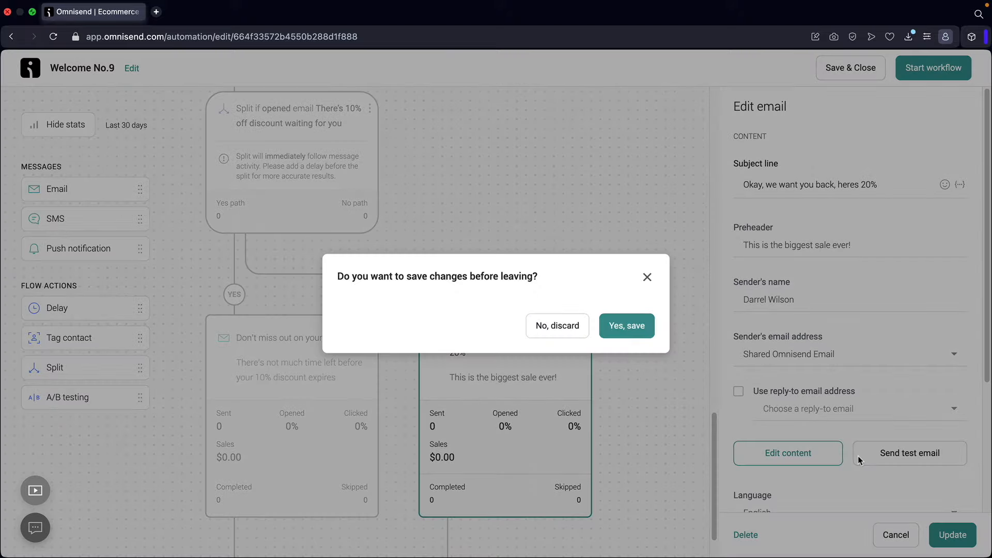
click(639, 332)
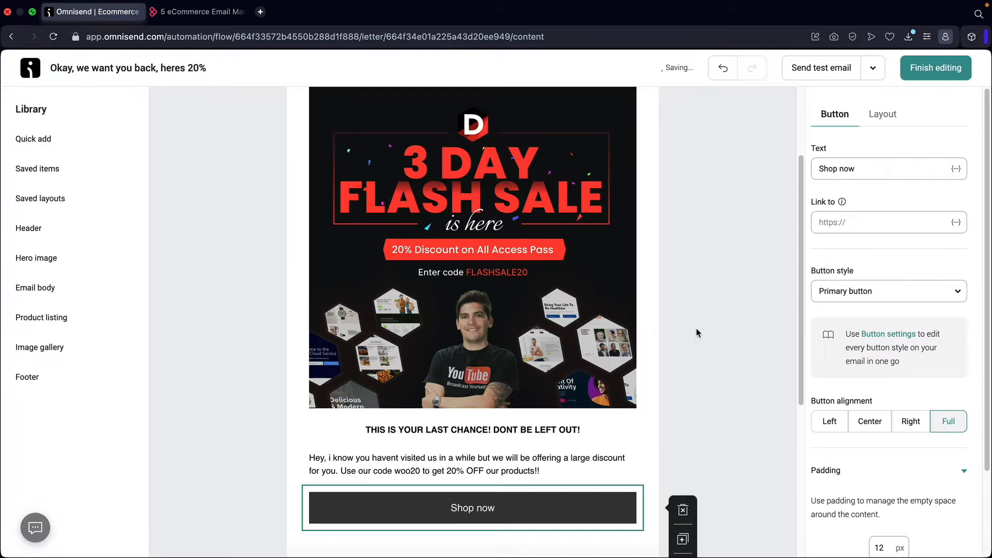
click(697, 328)
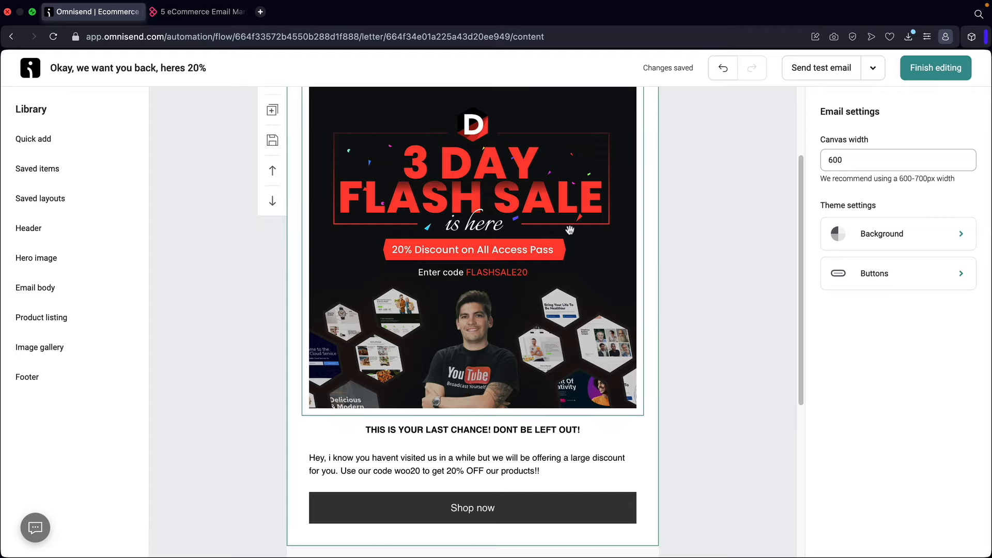
scroll(485, 290, down, 3)
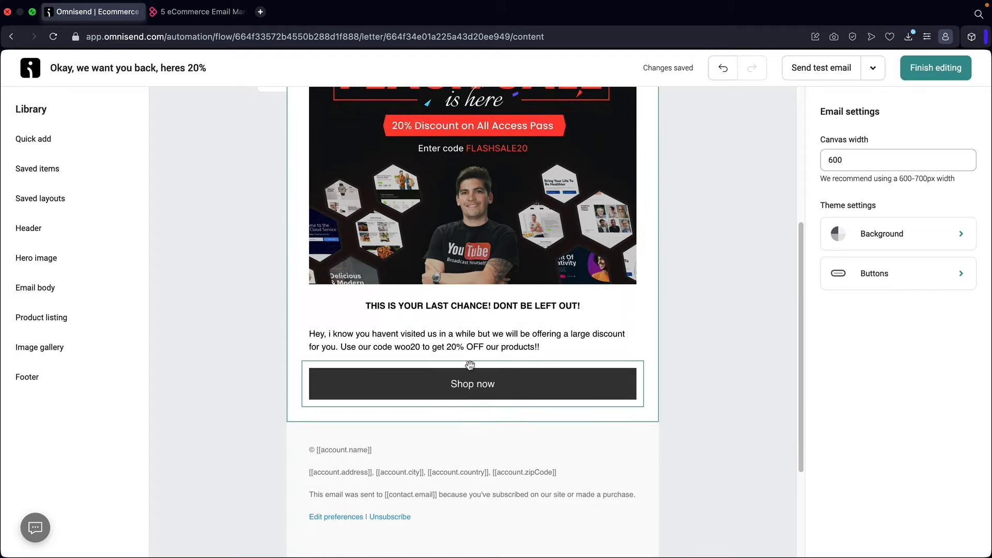
scroll(472, 386, up, 1)
scroll(472, 386, up, 3)
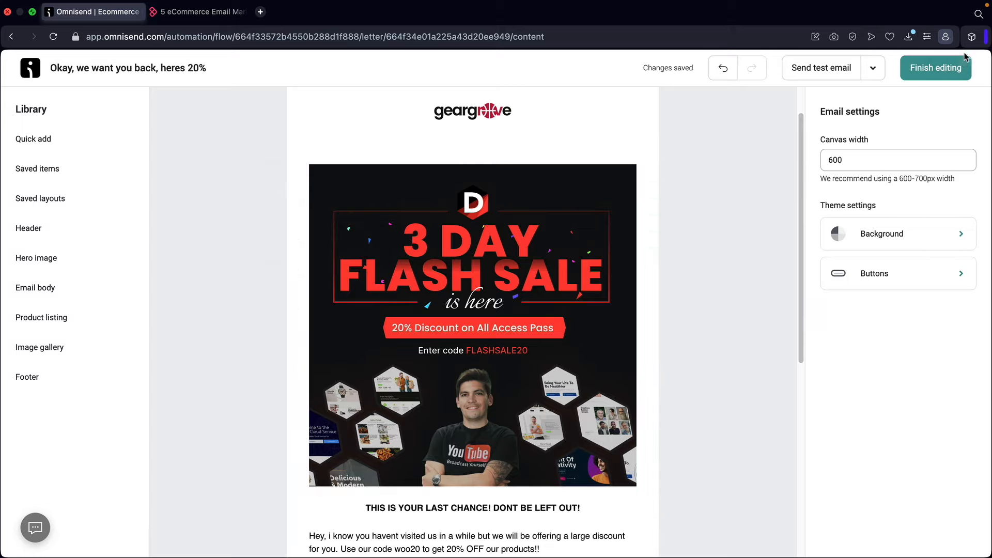
click(948, 73)
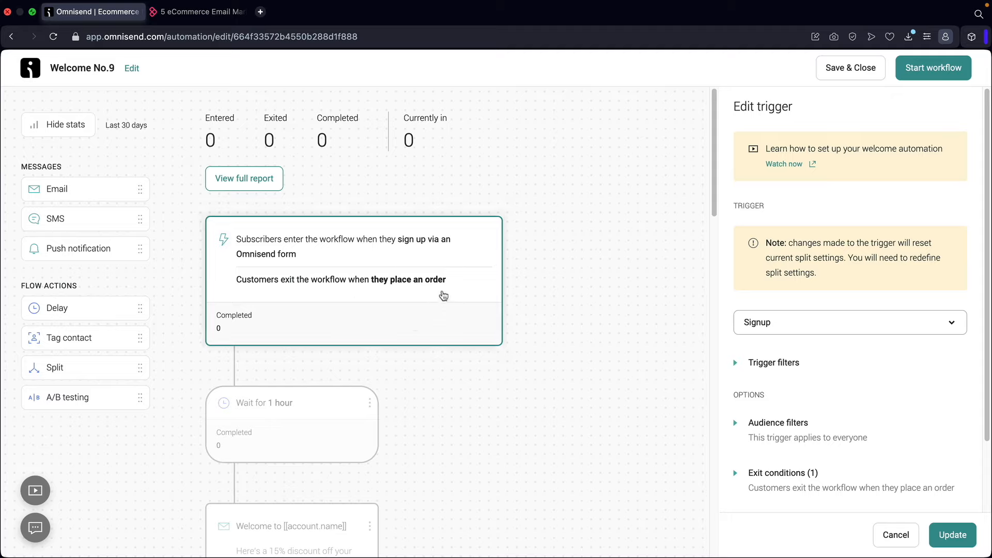
- Inspect the welcome, 10%, 15% and 20% win-back emails, then start Welcome No.9
scroll(370, 266, down, 3)
scroll(370, 267, down, 5)
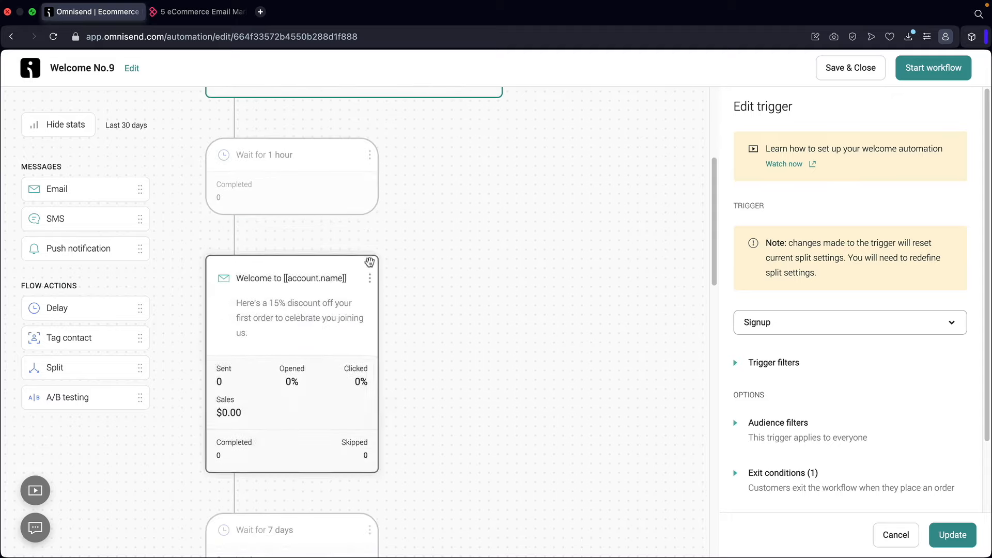
click(301, 210)
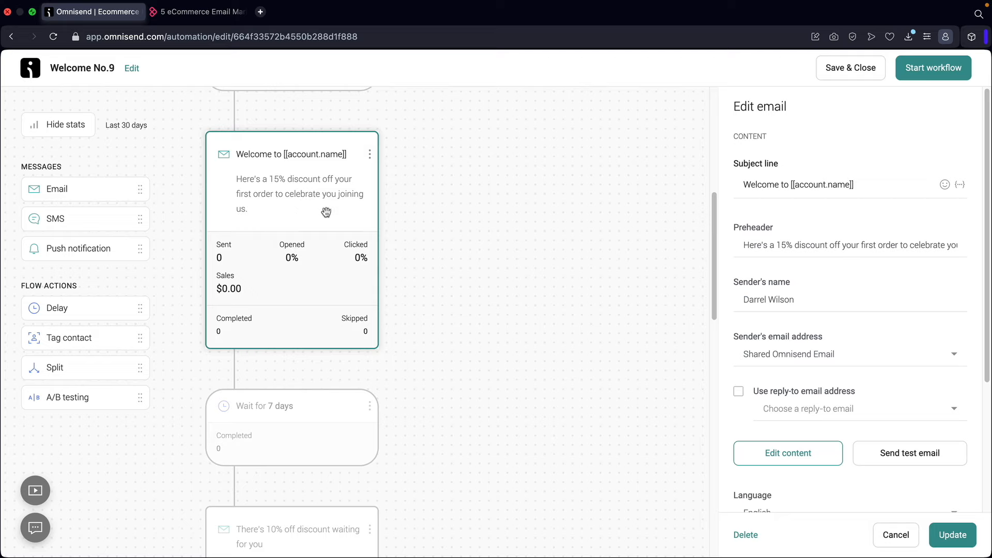
scroll(326, 212, down, 6)
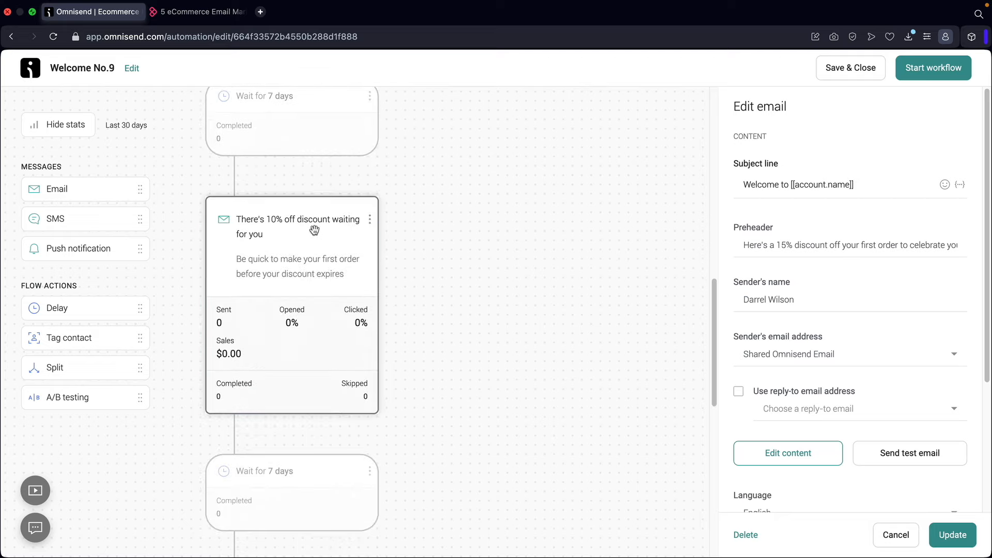
click(314, 230)
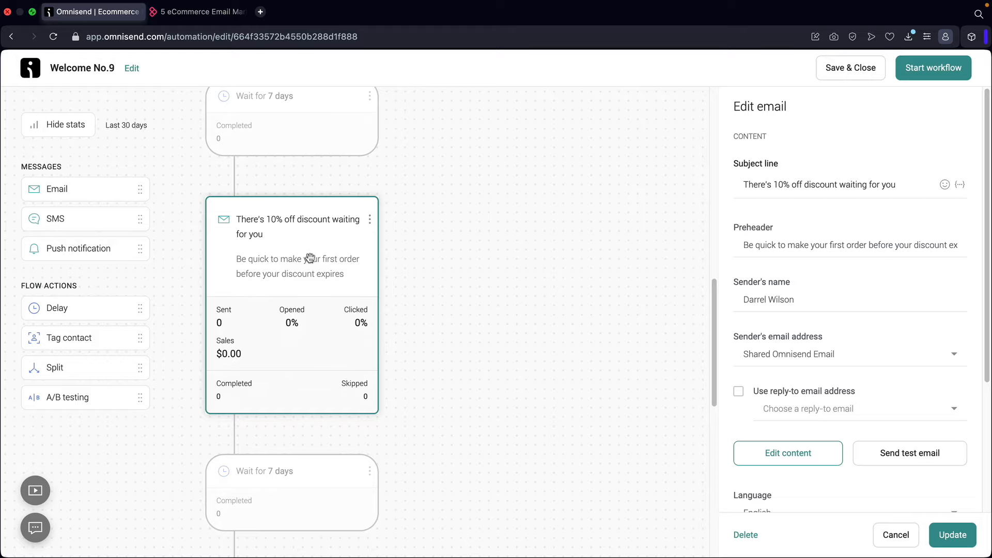
scroll(296, 253, down, 10)
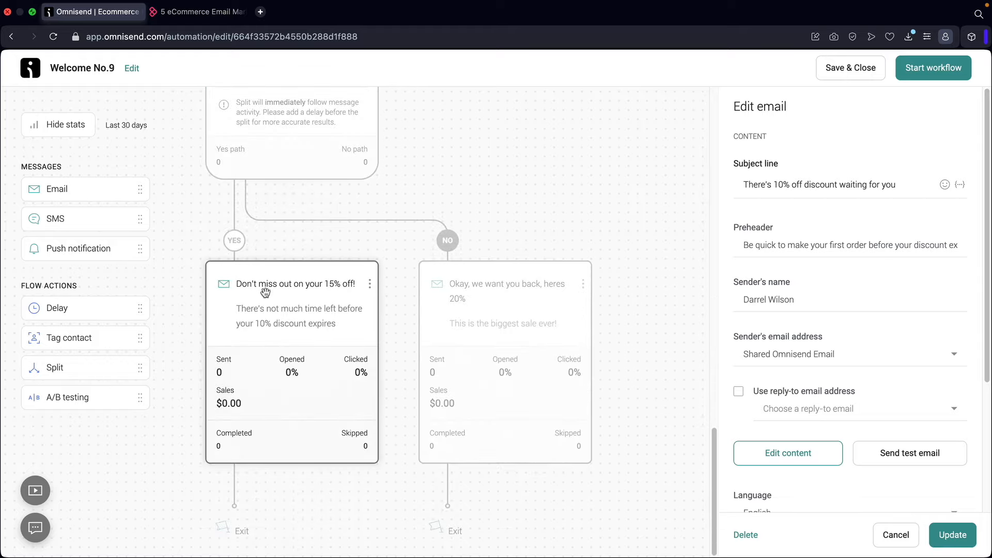
click(266, 291)
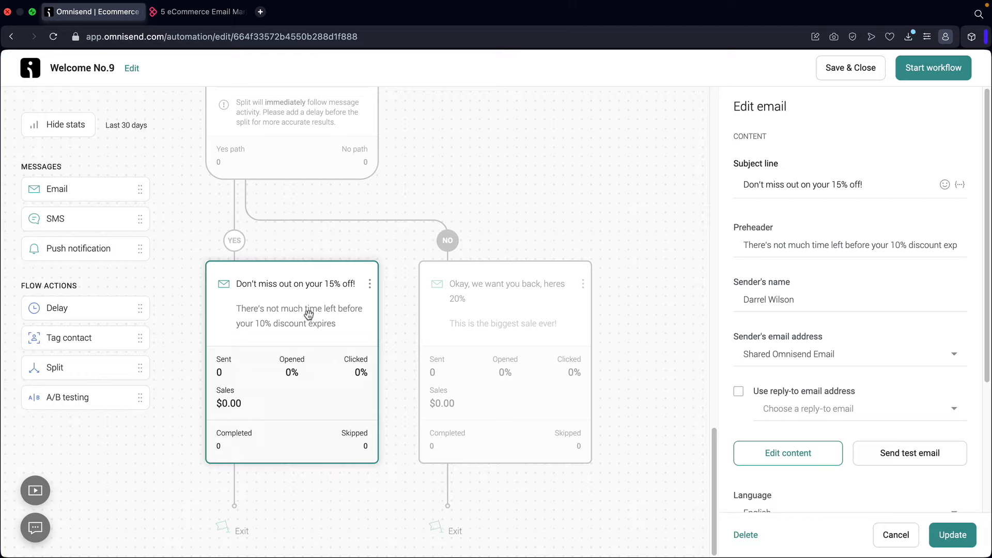
click(503, 315)
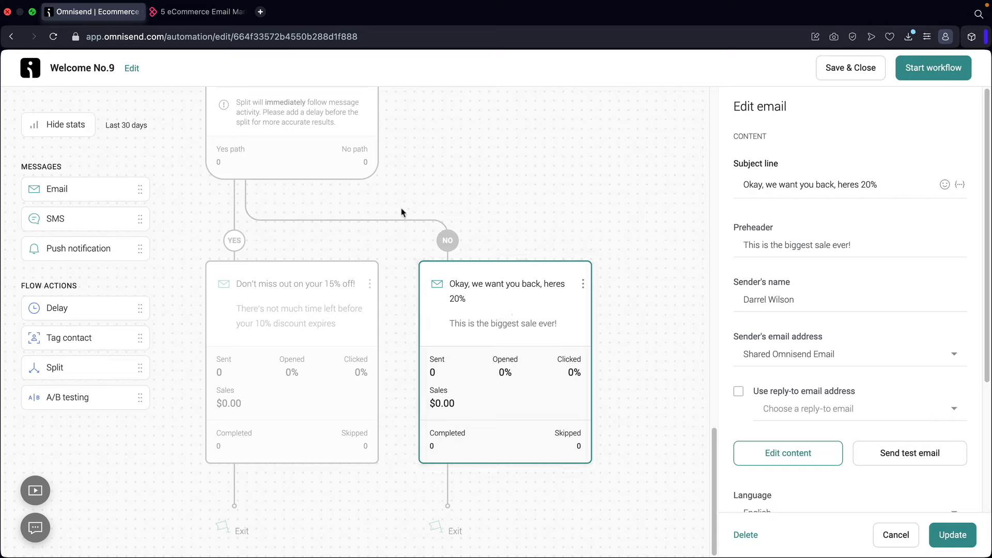
click(939, 72)
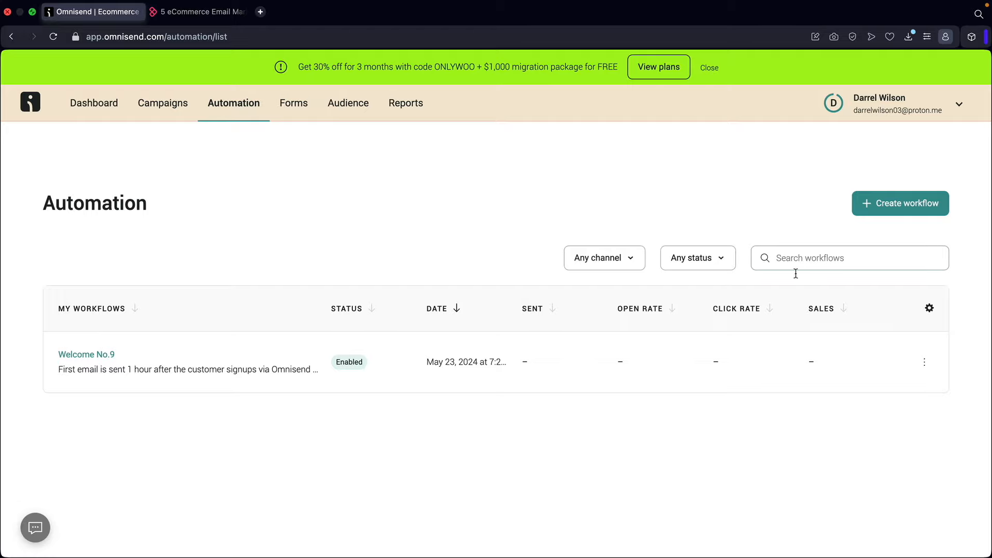
- Edit the welcome workflow and change its name to 'Welcome Email Workflow', then update
click(924, 362)
click(827, 397)
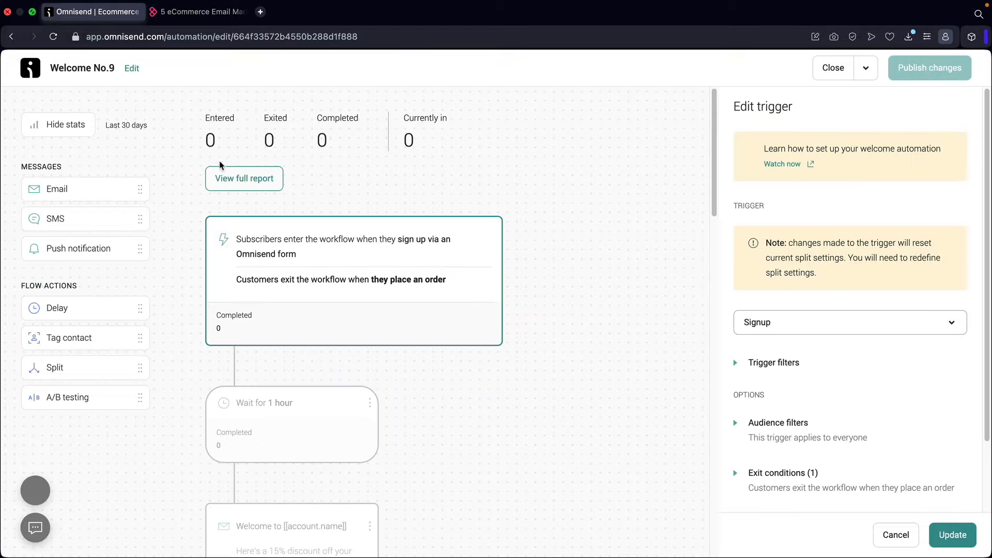
click(131, 70)
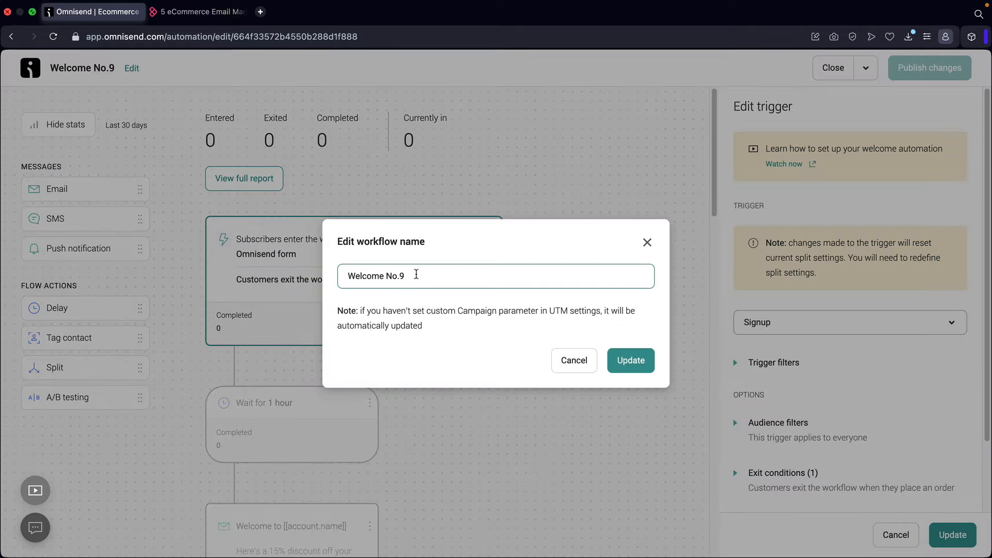
drag(416, 274, 329, 266)
text(Welcome Worf)
key(super+a)
key(BackSpace)
text(W)
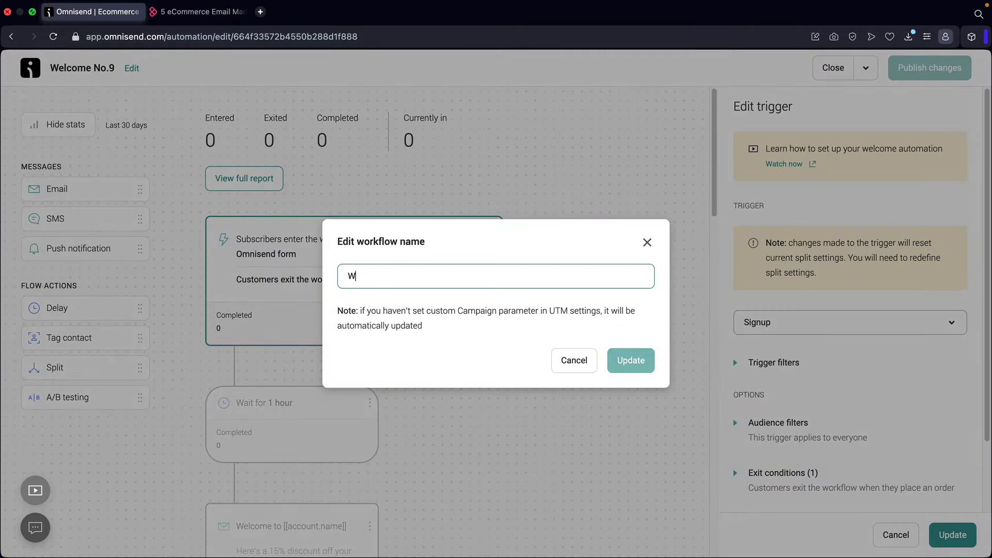
text(elcome Email Workflow)
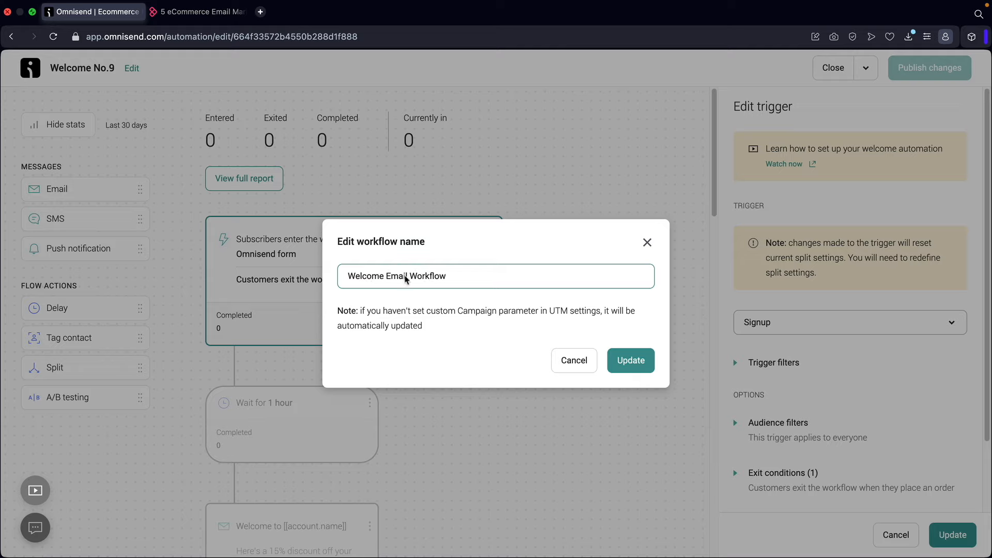
click(631, 360)
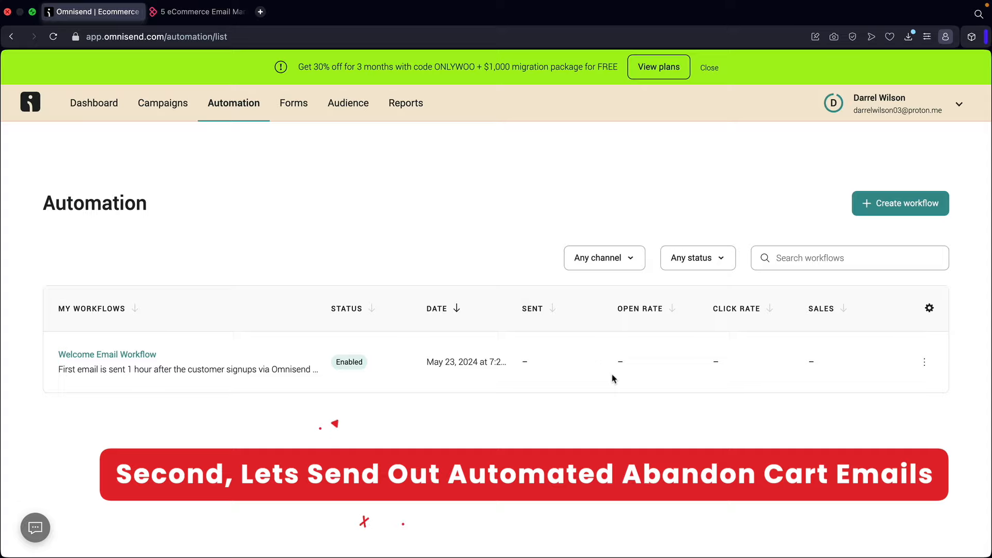
- Start a new workflow, filter to Cart Abandonment, and customize the Abandoned Cart template
click(890, 206)
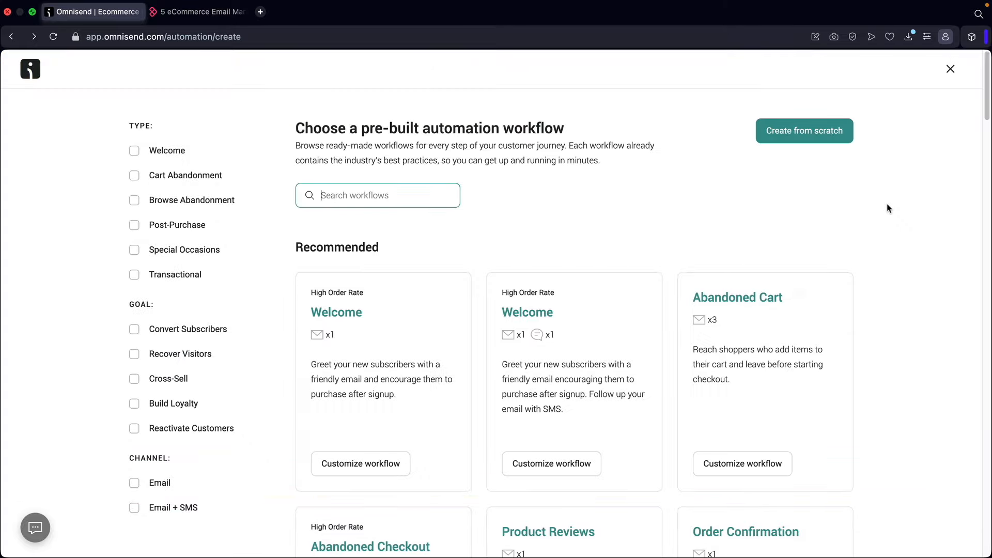
click(135, 177)
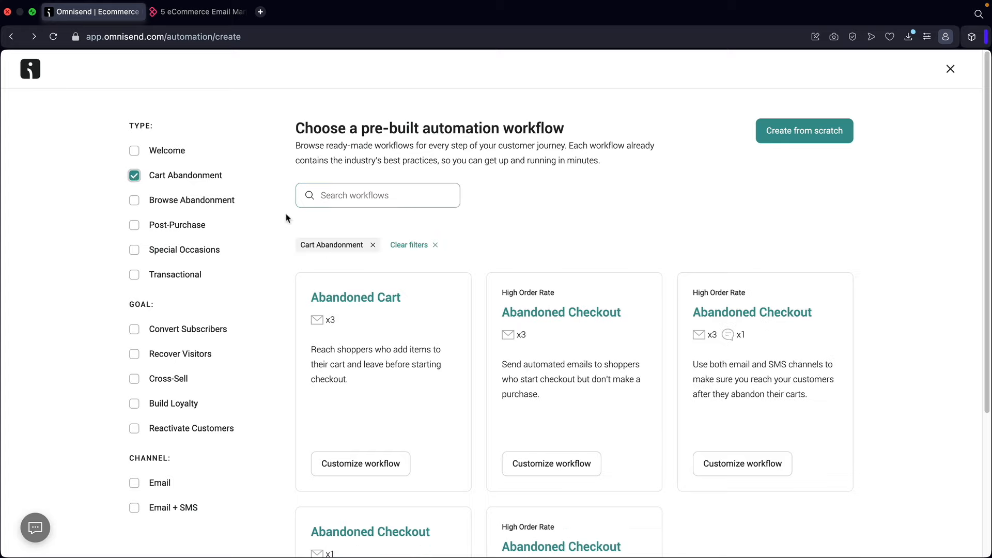
scroll(310, 194, down, 5)
scroll(444, 300, up, 4)
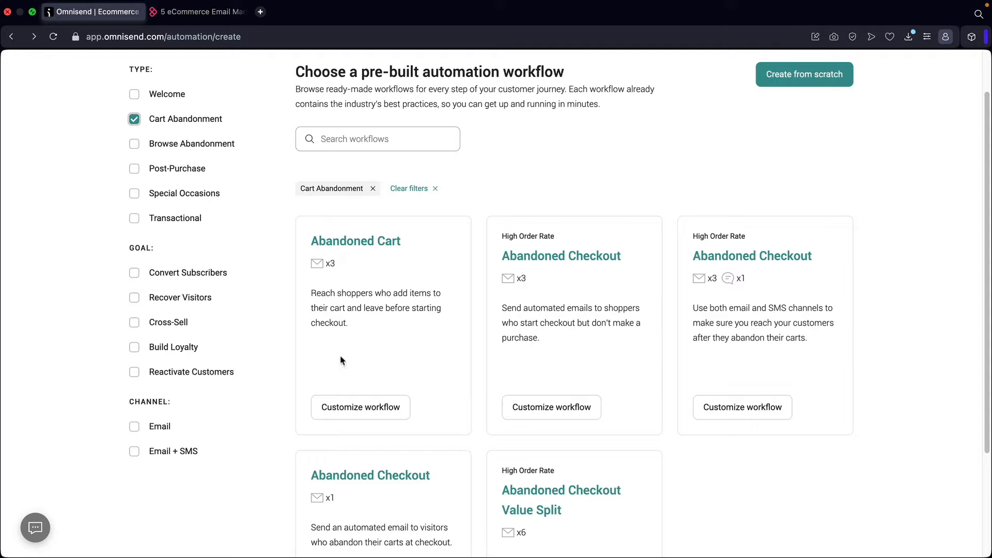
click(351, 408)
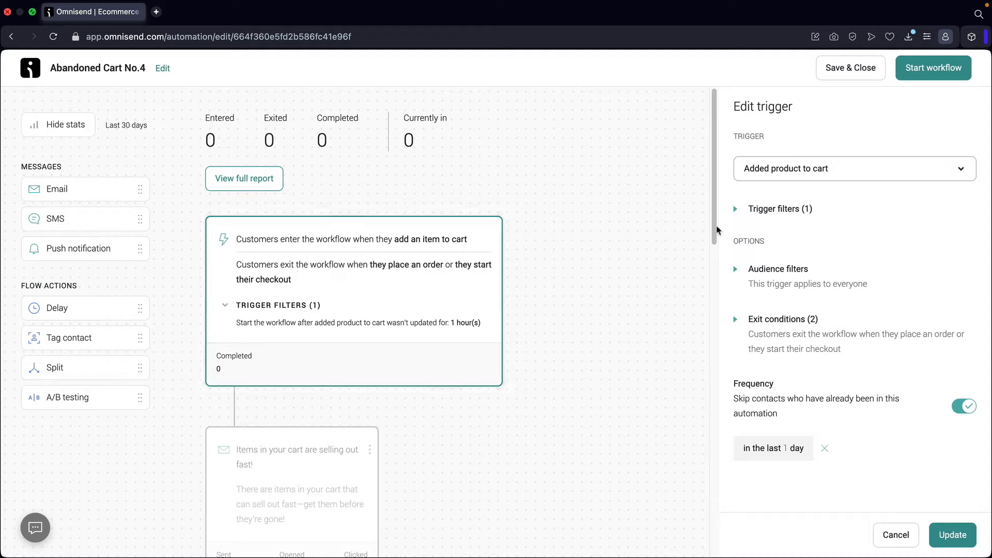
- Keep Added product to cart as the trigger and add a Price is 50 trigger filter
click(829, 176)
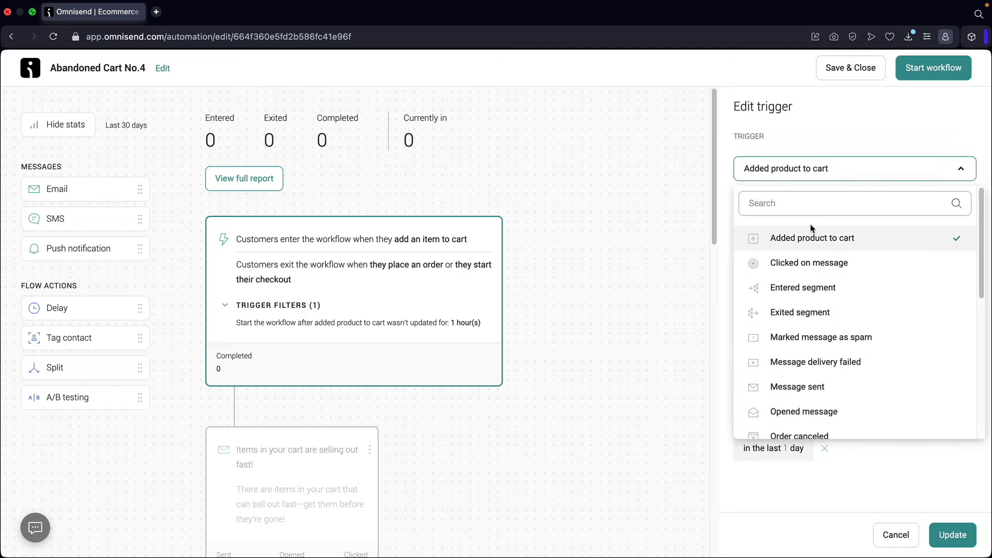
click(809, 238)
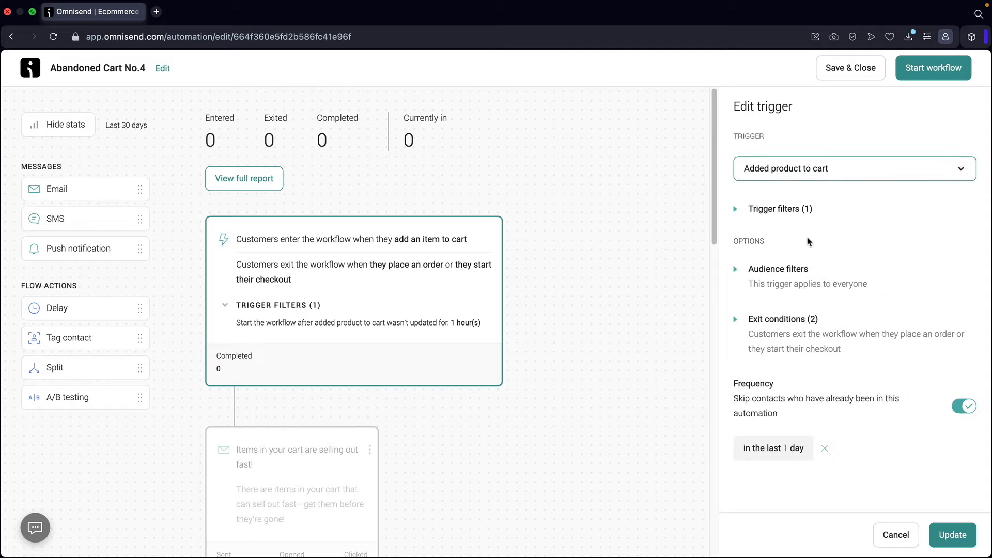
click(785, 210)
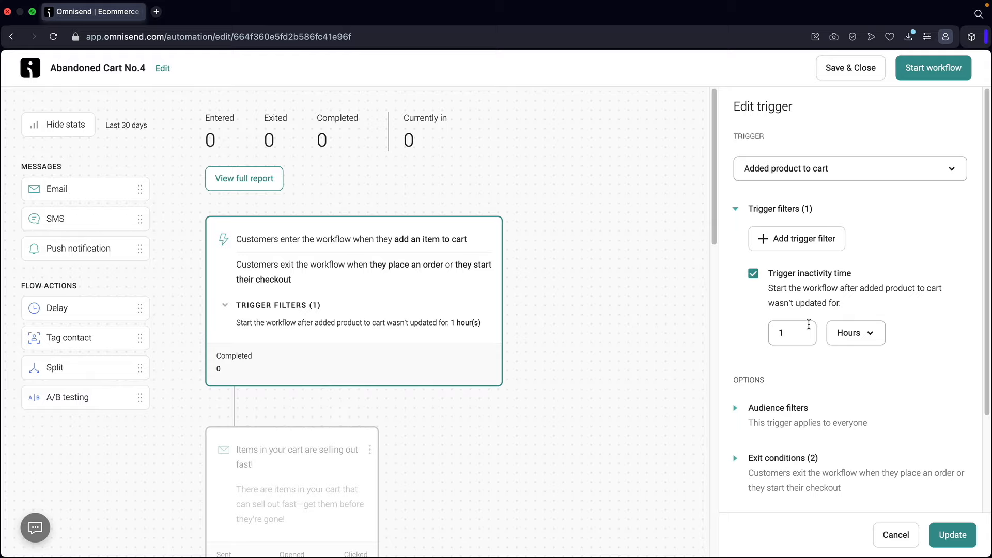
click(822, 245)
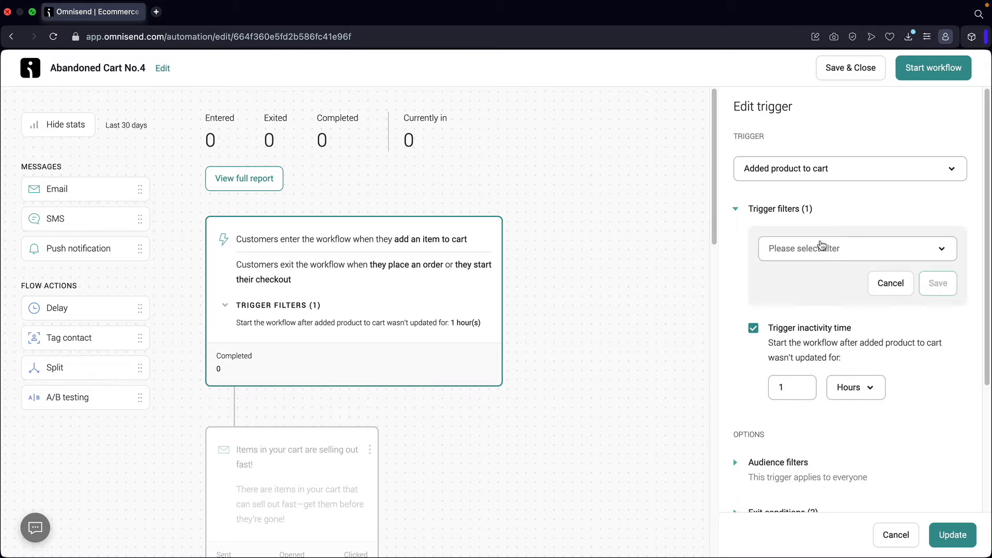
click(827, 248)
scroll(841, 349, down, 5)
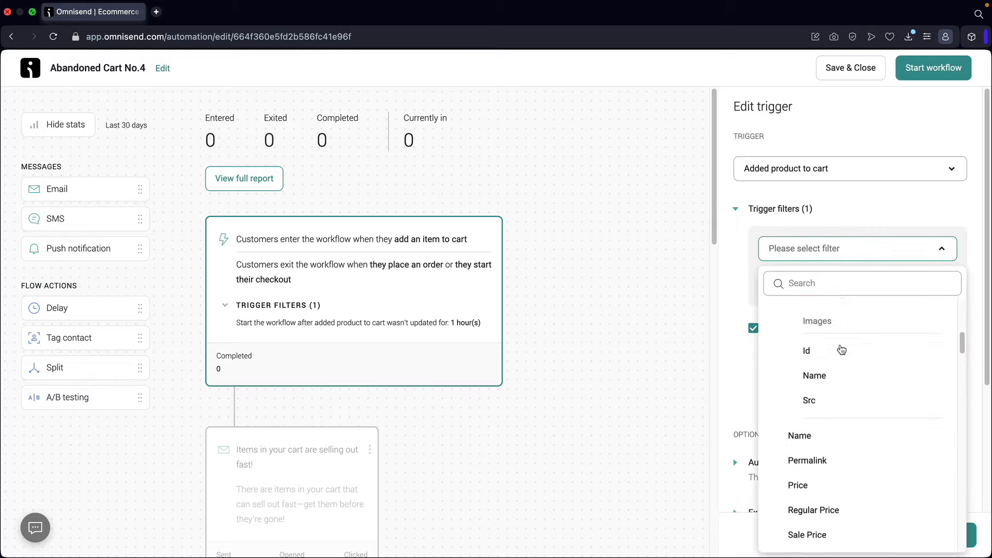
scroll(841, 349, down, 2)
click(841, 378)
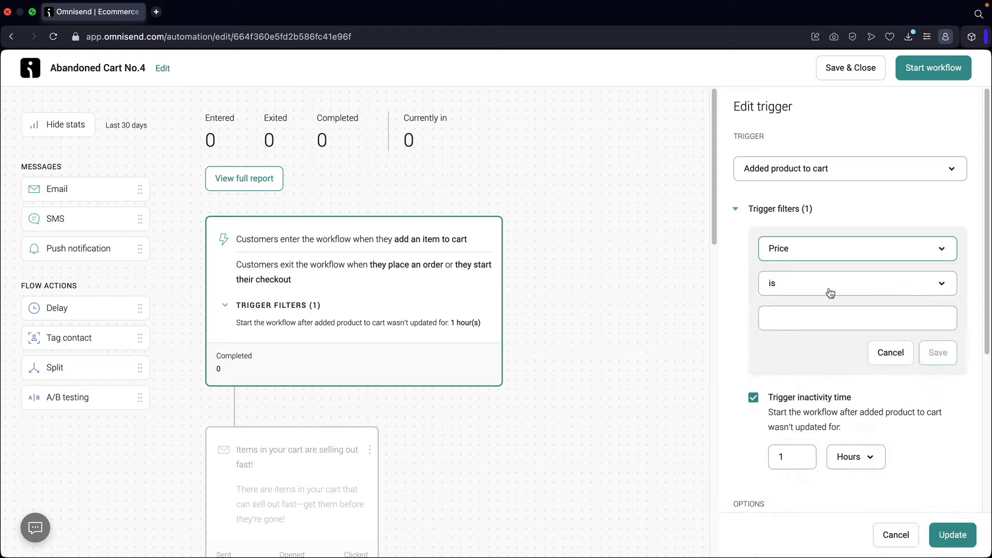
click(822, 319)
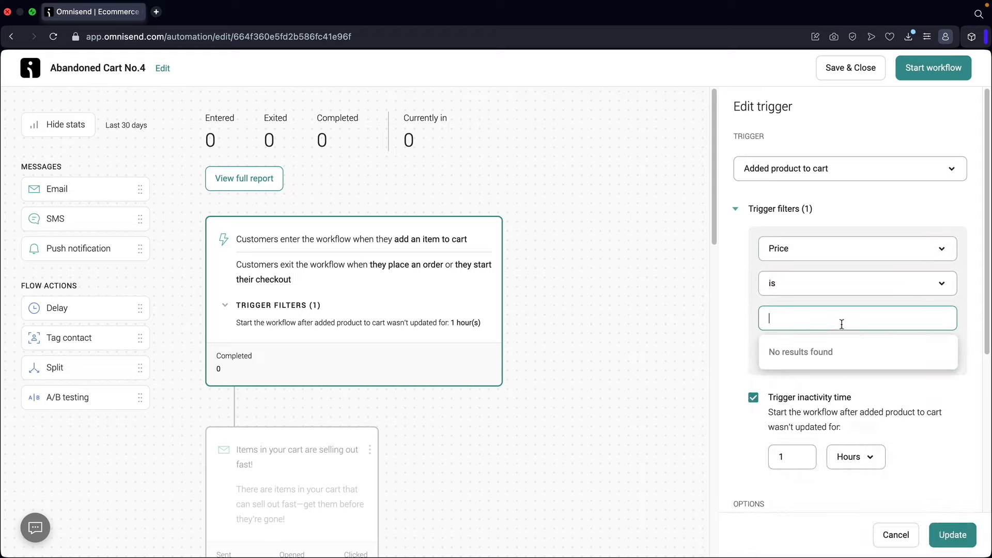
text(50)
click(843, 358)
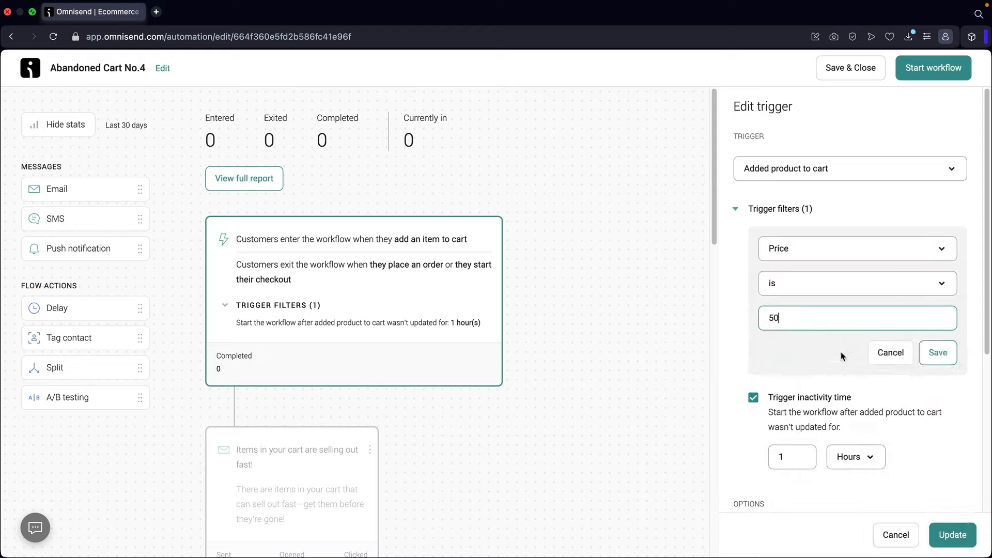
click(939, 351)
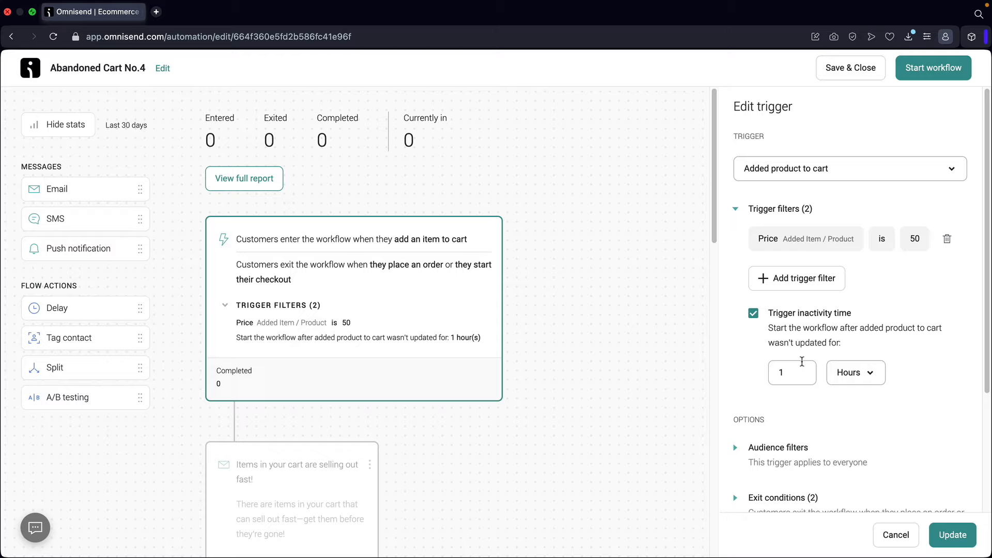
- Delete the Price is 50 filter, discard the empty filter row, and expand Audience filters
click(947, 240)
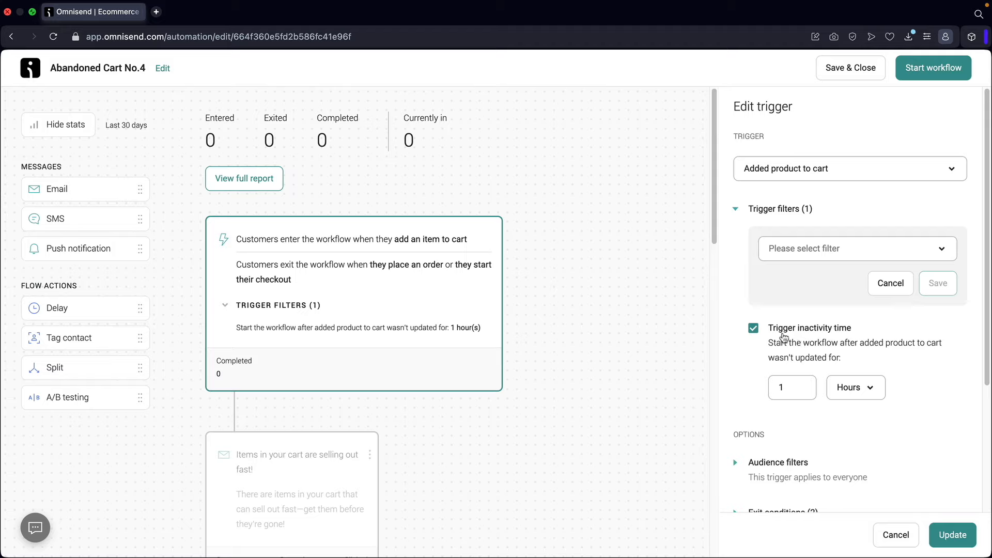
click(888, 284)
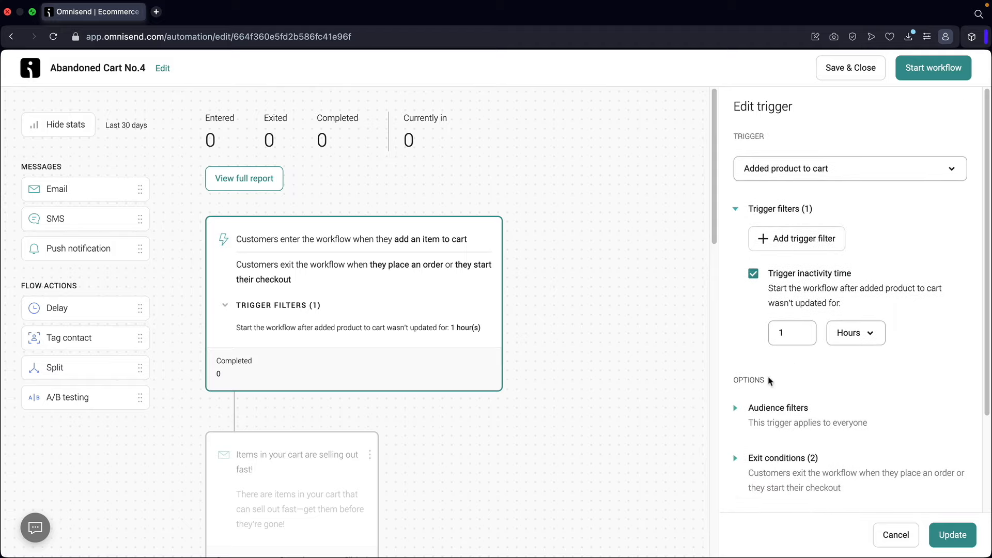
click(739, 409)
- Try a Segment audience filter, then cancel it so the trigger applies to everyone
scroll(843, 361, down, 3)
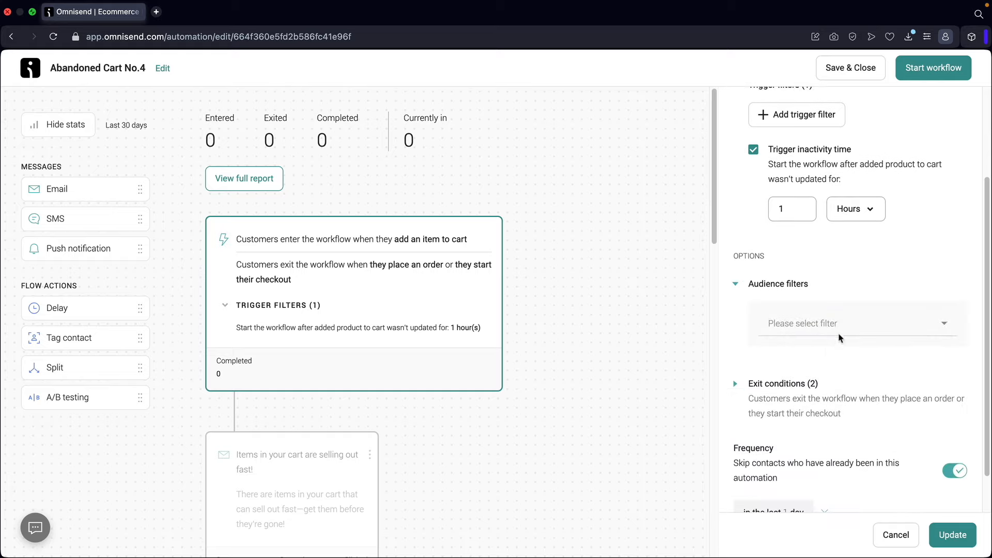
click(844, 325)
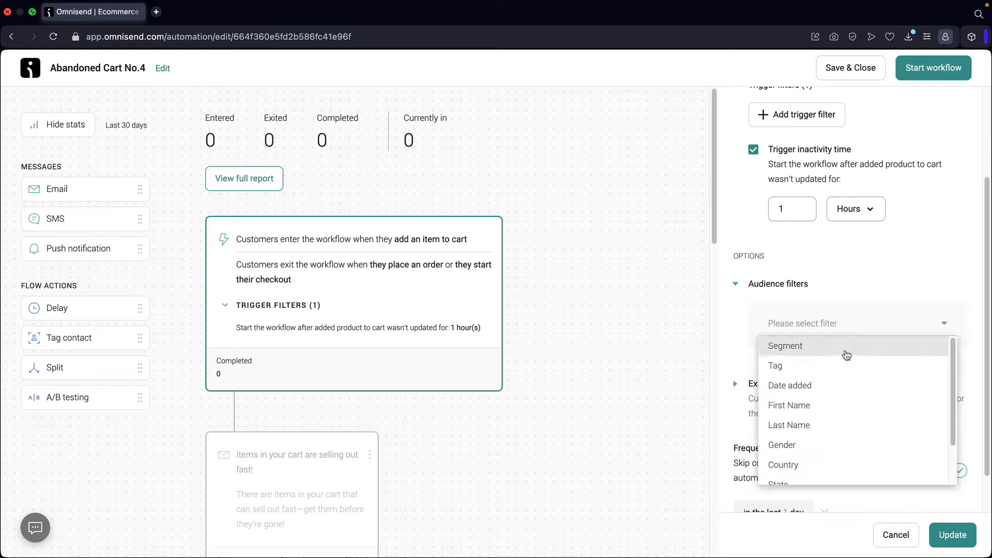
click(845, 351)
click(828, 410)
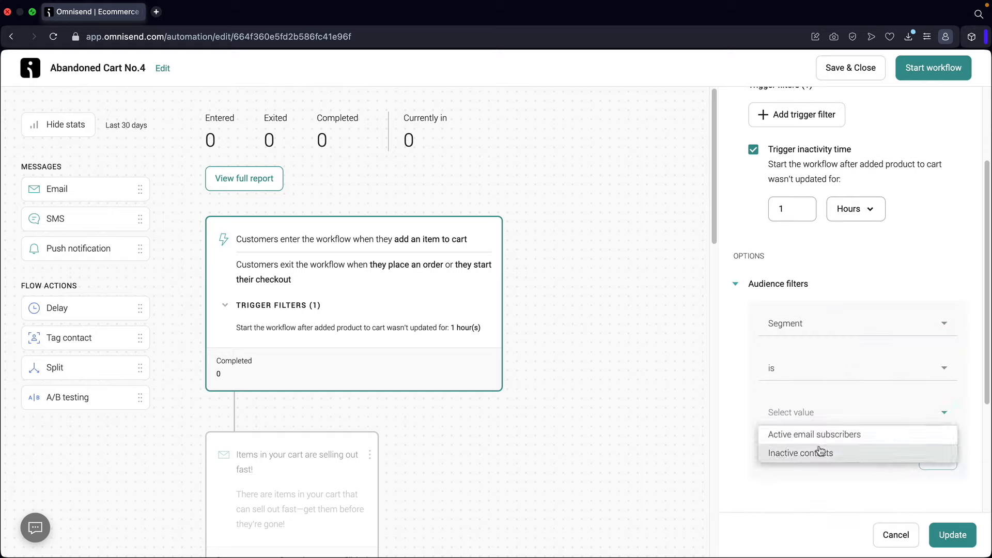
click(892, 460)
click(892, 460)
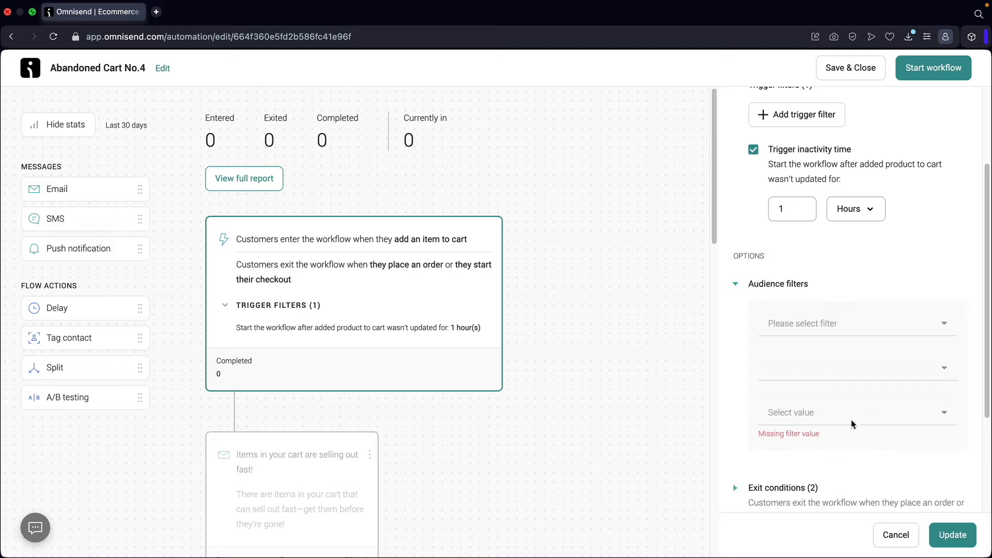
click(851, 289)
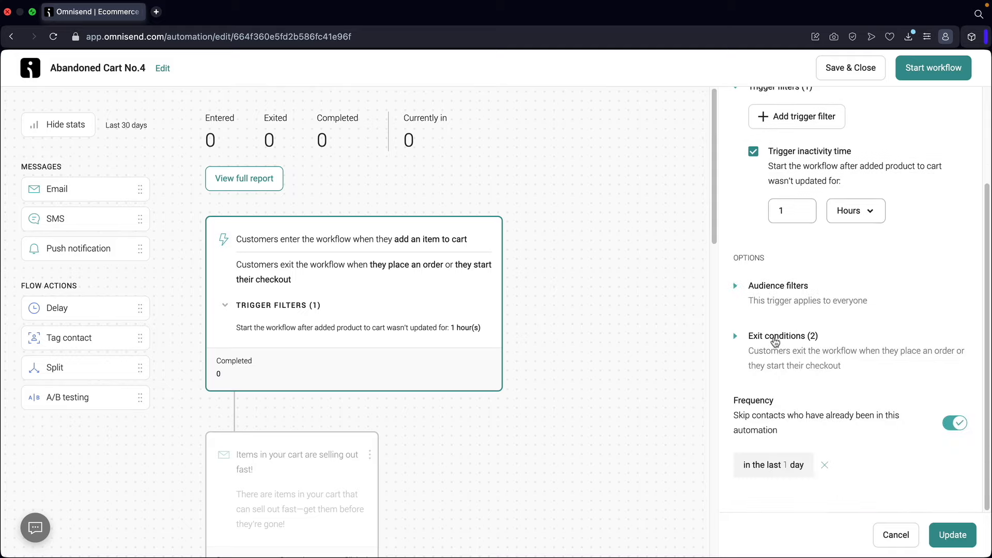
- Review the two exit conditions and open the 'Items in your cart are selling out fast!' email
click(790, 335)
scroll(816, 350, down, 4)
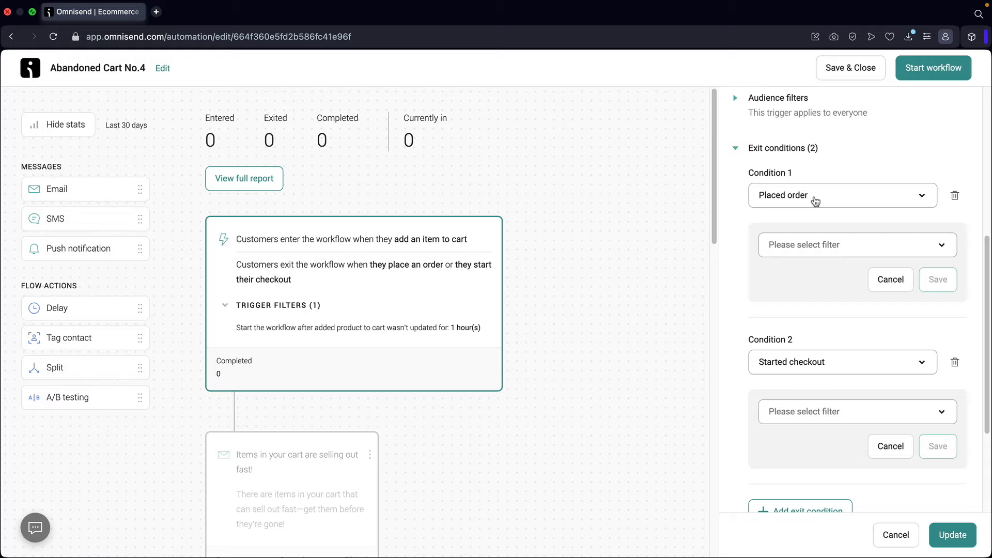
scroll(810, 222, down, 3)
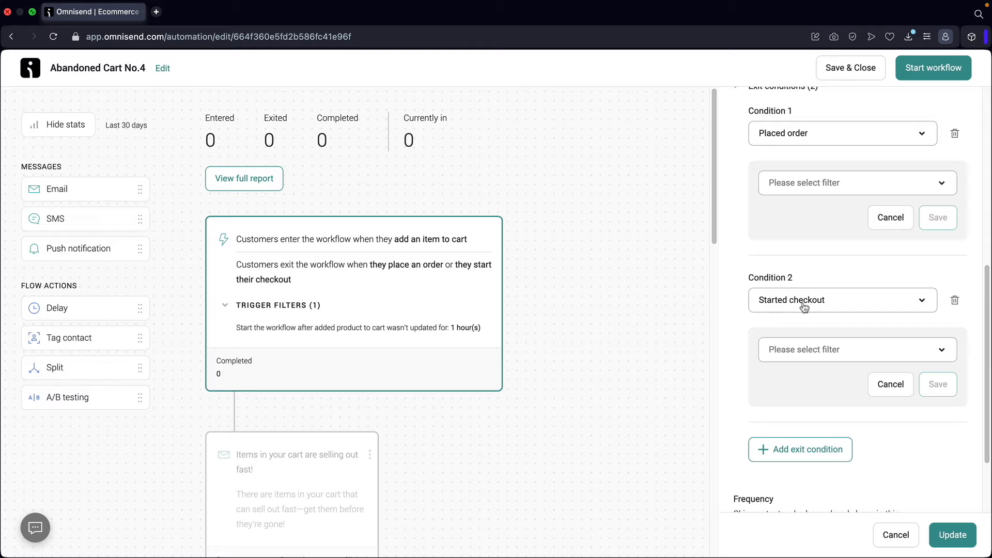
scroll(826, 330, up, 1)
scroll(785, 269, up, 2)
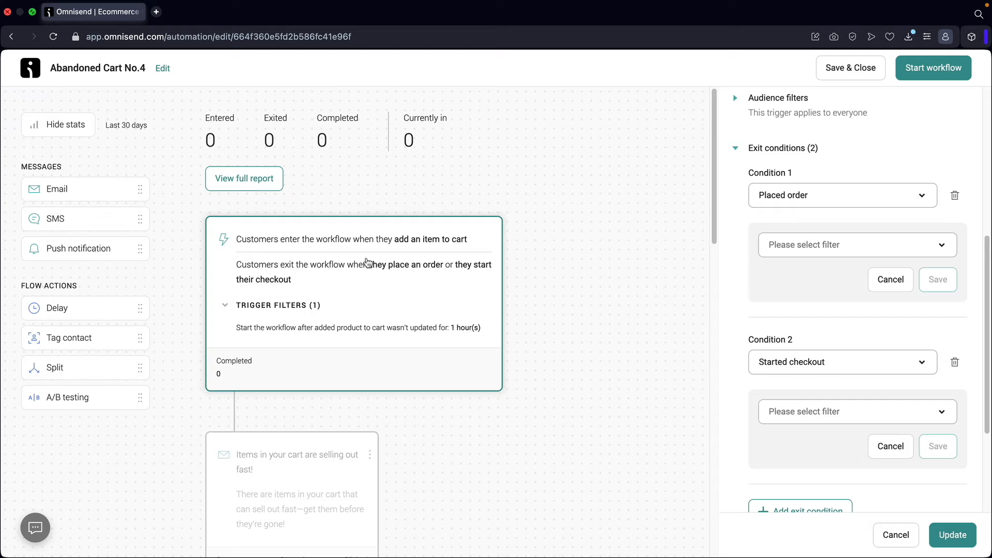
scroll(364, 264, down, 5)
click(305, 256)
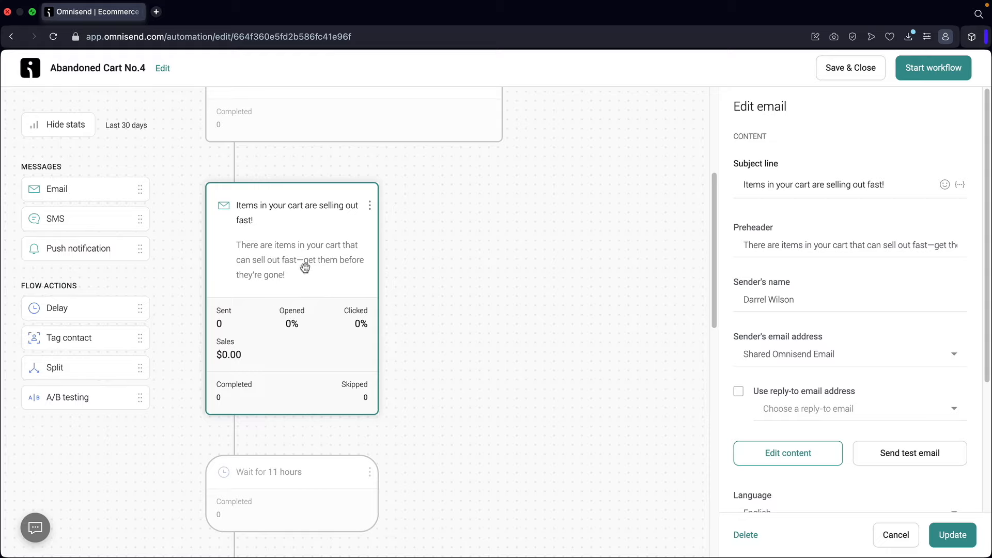
- Change the wait after the first cart email from 11 to 6 hours
scroll(305, 267, down, 5)
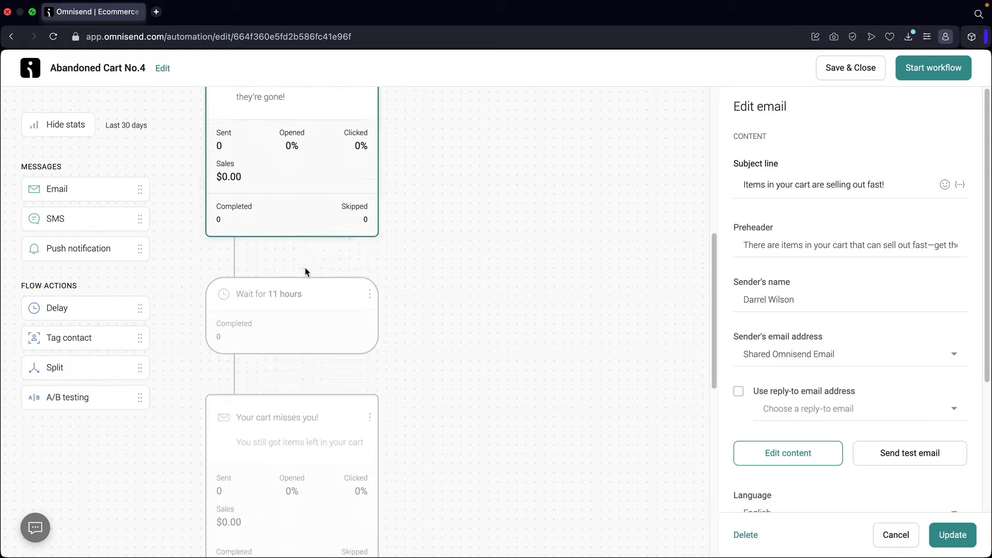
click(299, 243)
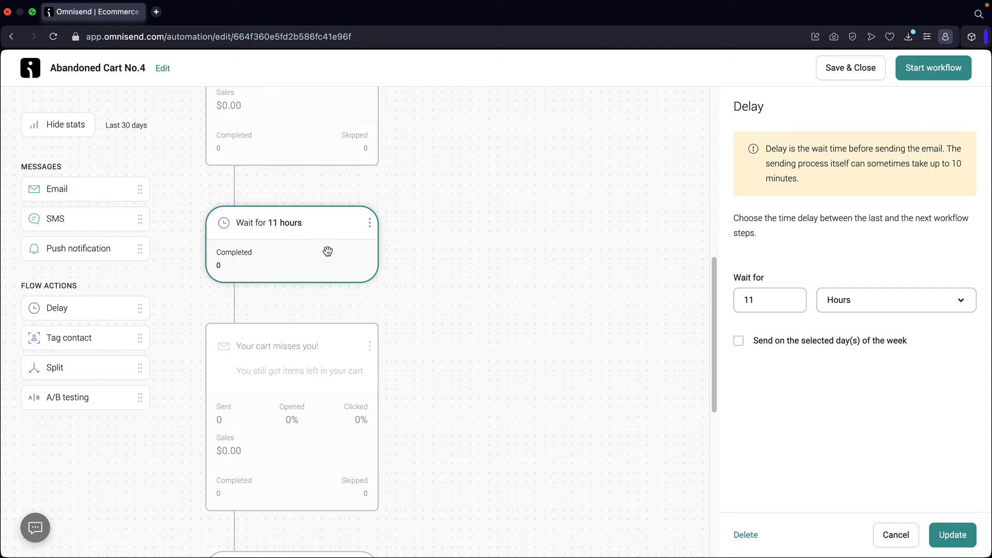
drag(789, 300, 708, 304)
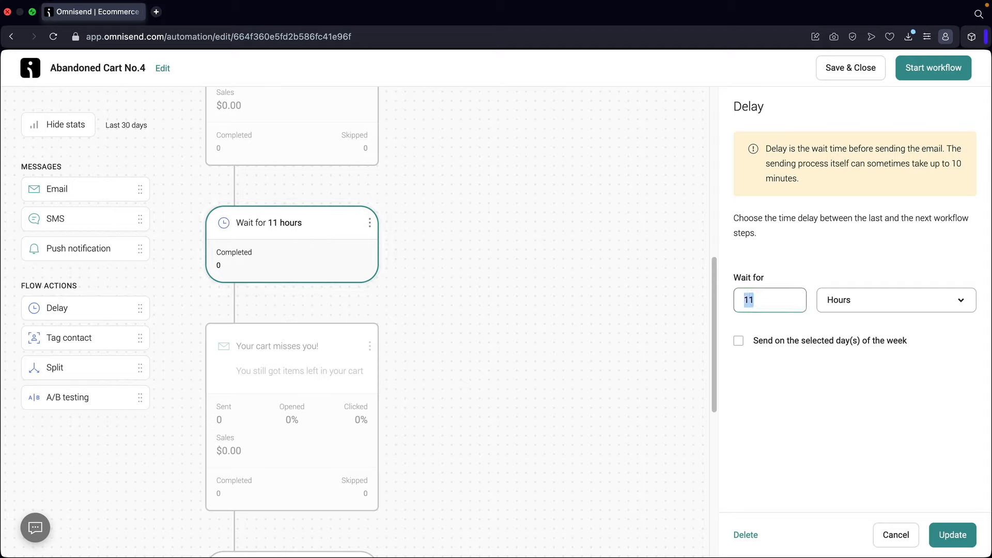
text(6)
- Step through the 'Your cart misses you!' email and 12-hour wait to the 15% off email
click(325, 366)
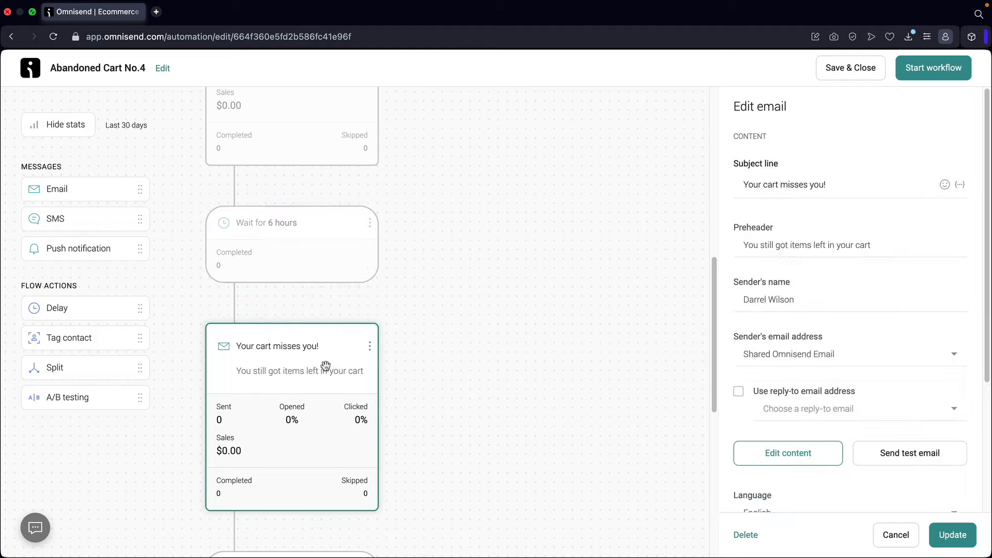
scroll(315, 341, down, 2)
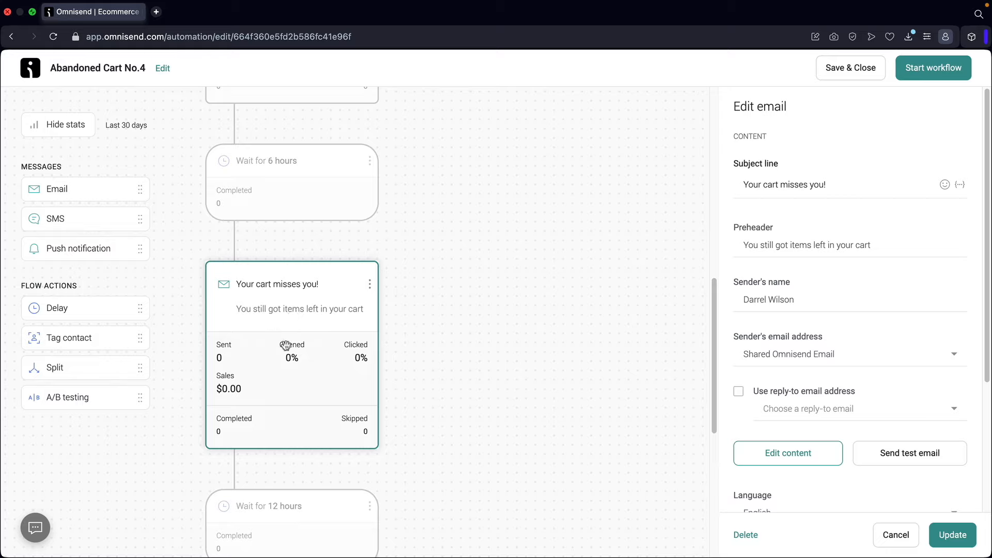
scroll(292, 321, down, 5)
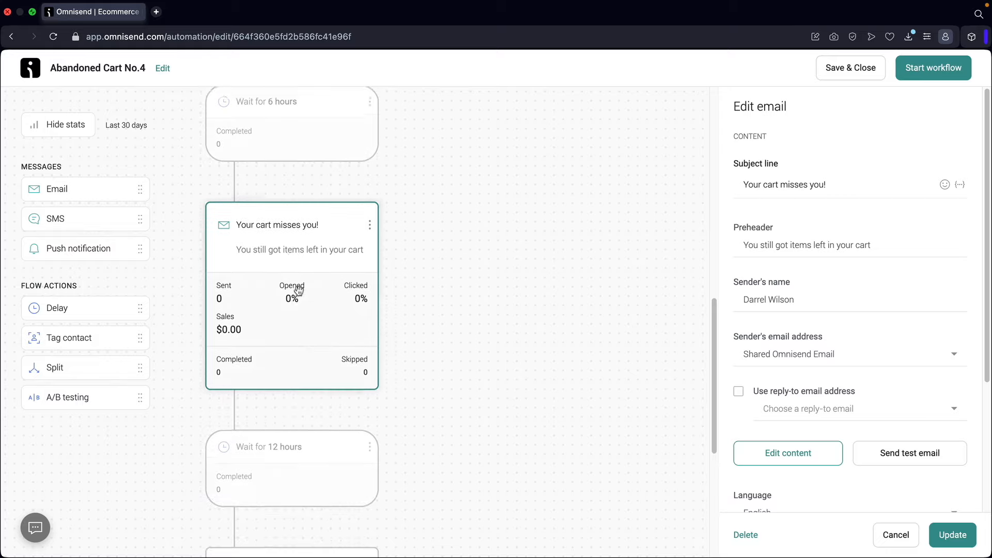
click(287, 388)
scroll(300, 361, down, 2)
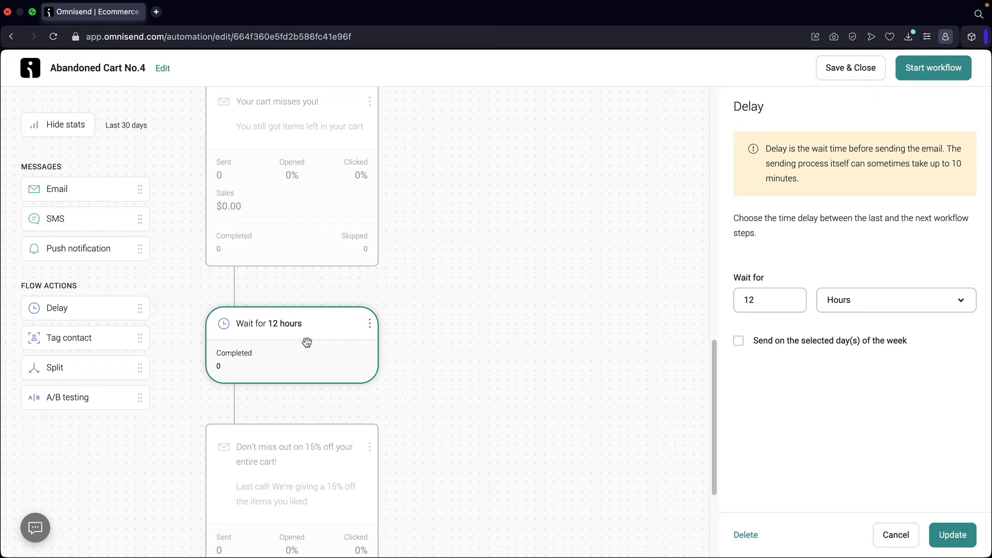
scroll(292, 347, down, 4)
scroll(293, 345, down, 2)
click(294, 327)
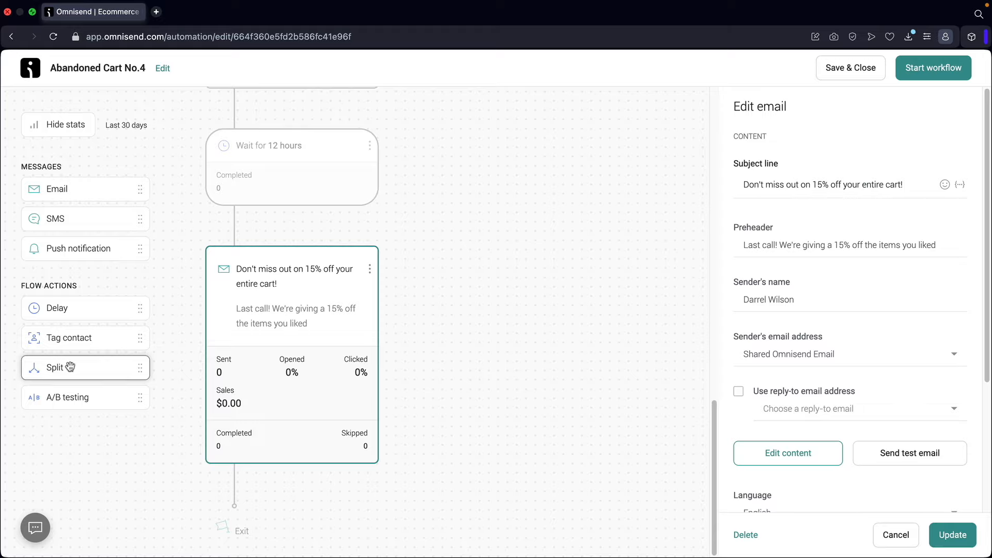
- Add an A/B testing step and place it right after the 12-hour wait
drag(51, 400, 248, 473)
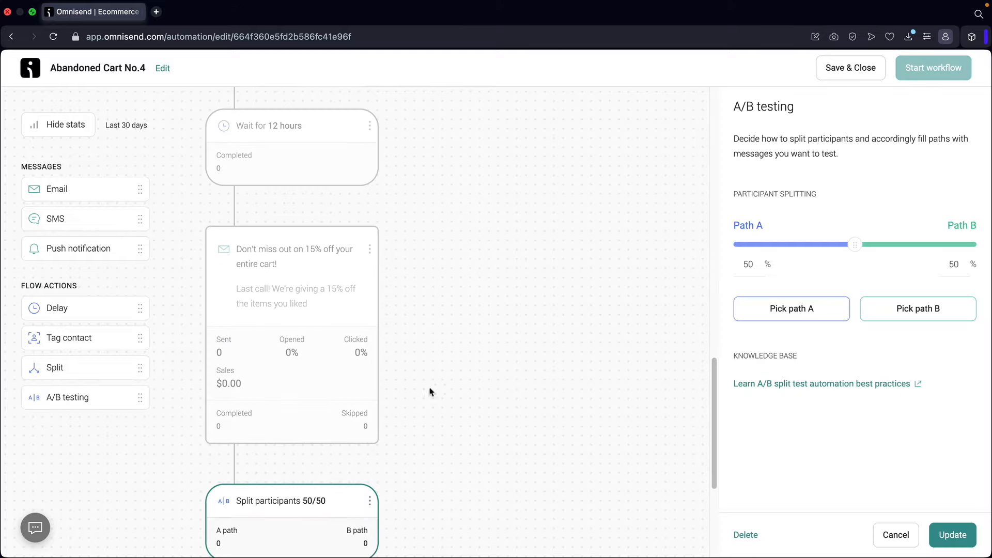
scroll(428, 390, down, 5)
scroll(372, 398, up, 3)
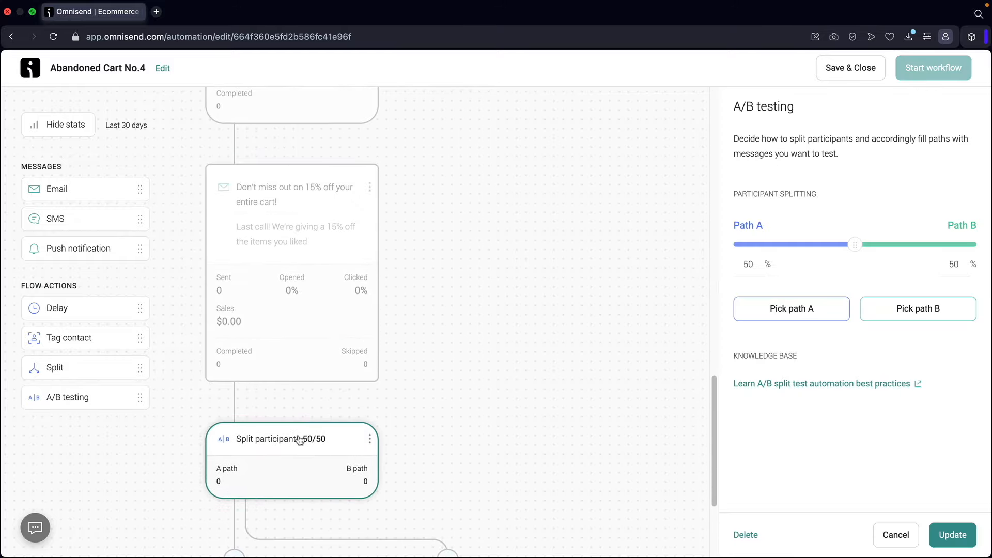
drag(300, 440, 295, 269)
scroll(408, 281, down, 3)
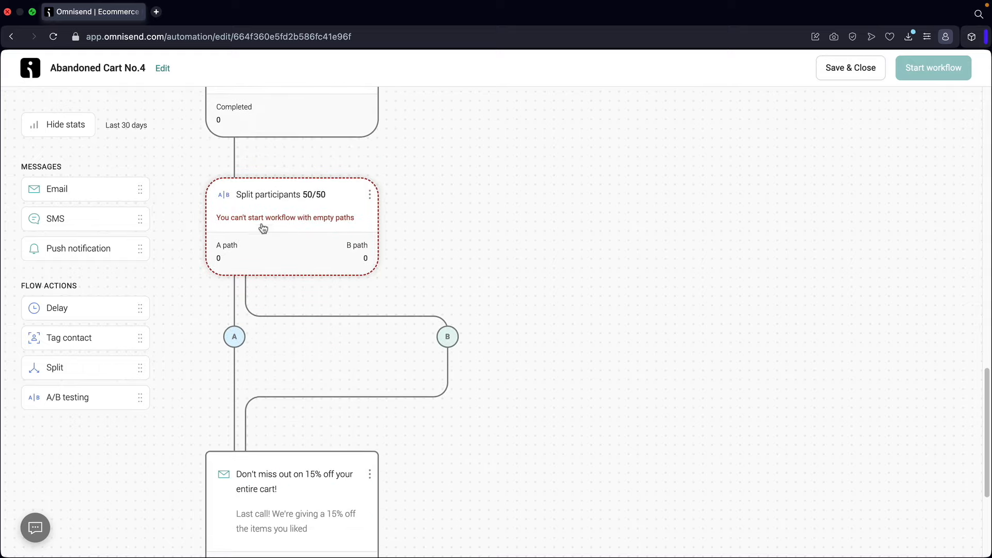
scroll(300, 256, up, 2)
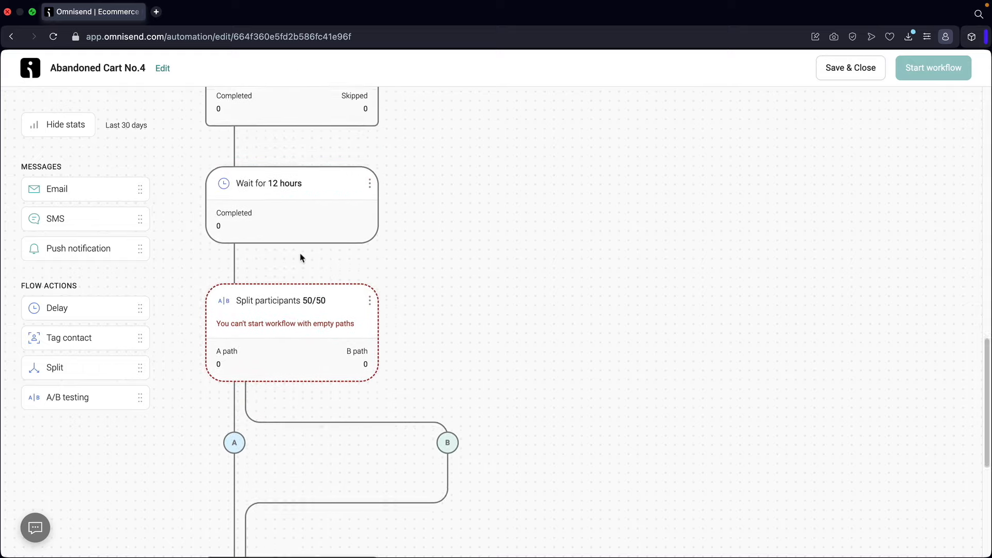
scroll(300, 257, up, 4)
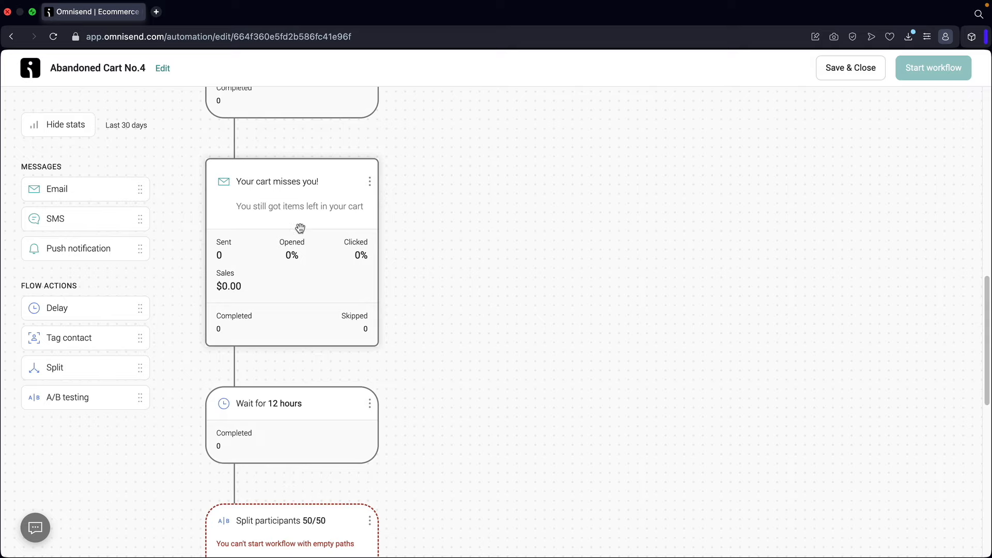
scroll(300, 228, down, 8)
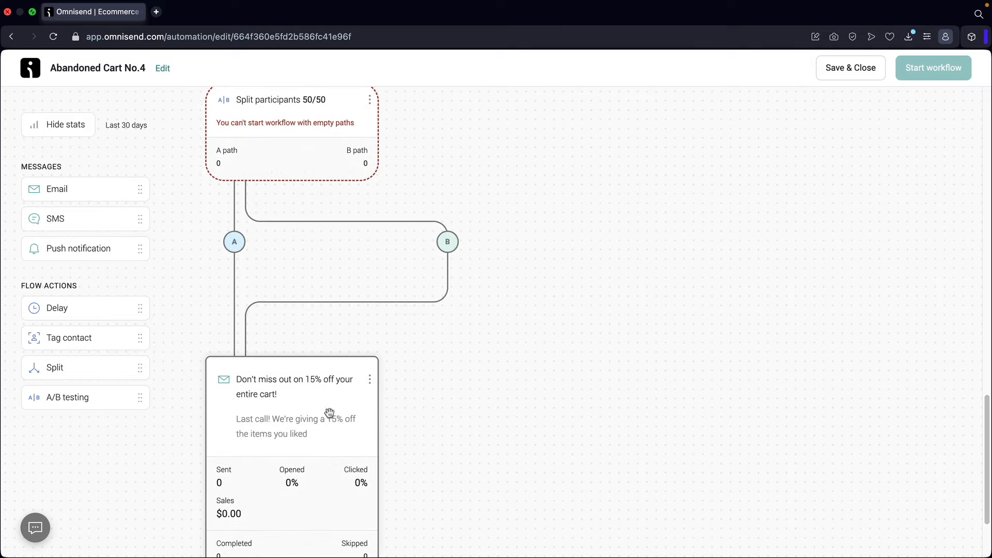
scroll(340, 384, up, 1)
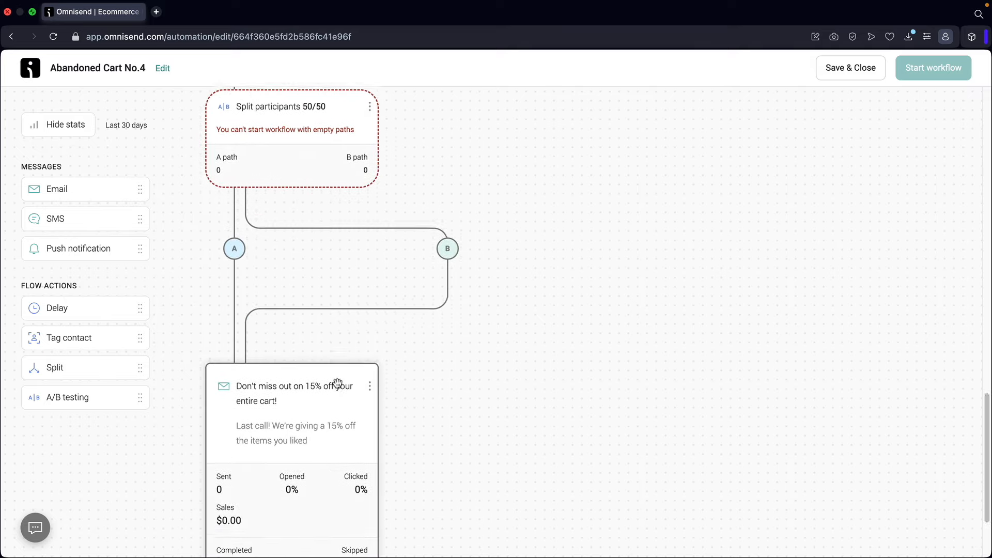
- Set the A/B split to send all participants down path B (0% / 100%)
click(300, 185)
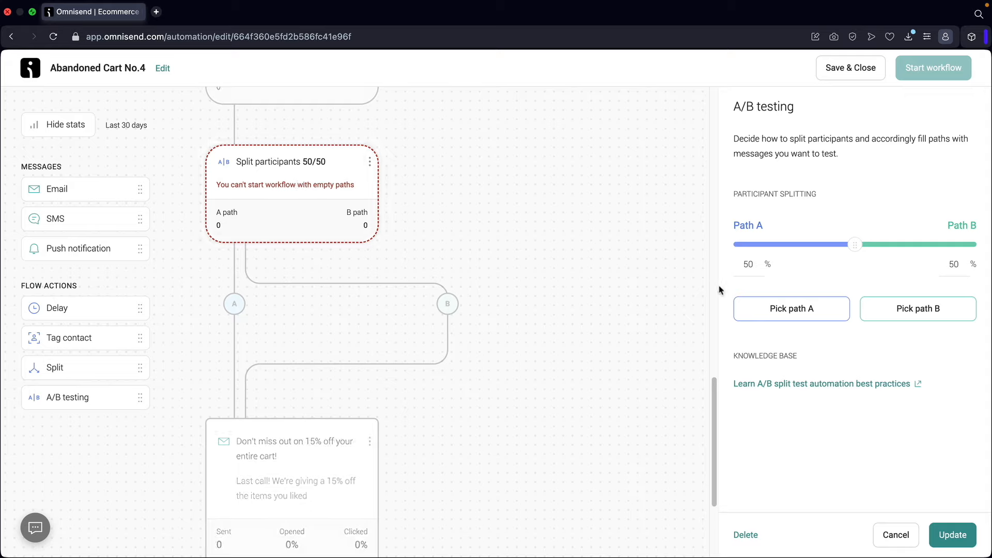
click(786, 316)
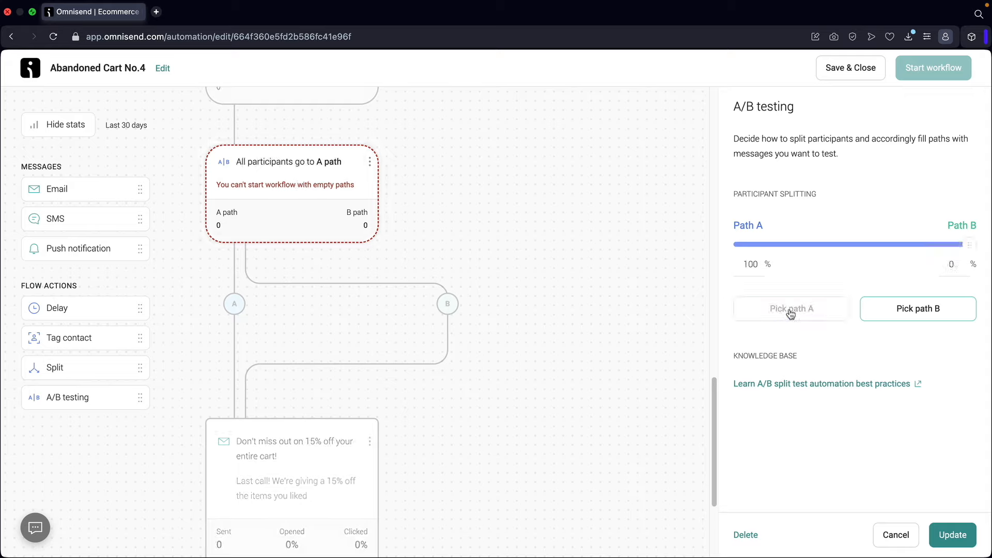
scroll(289, 392, down, 1)
click(273, 417)
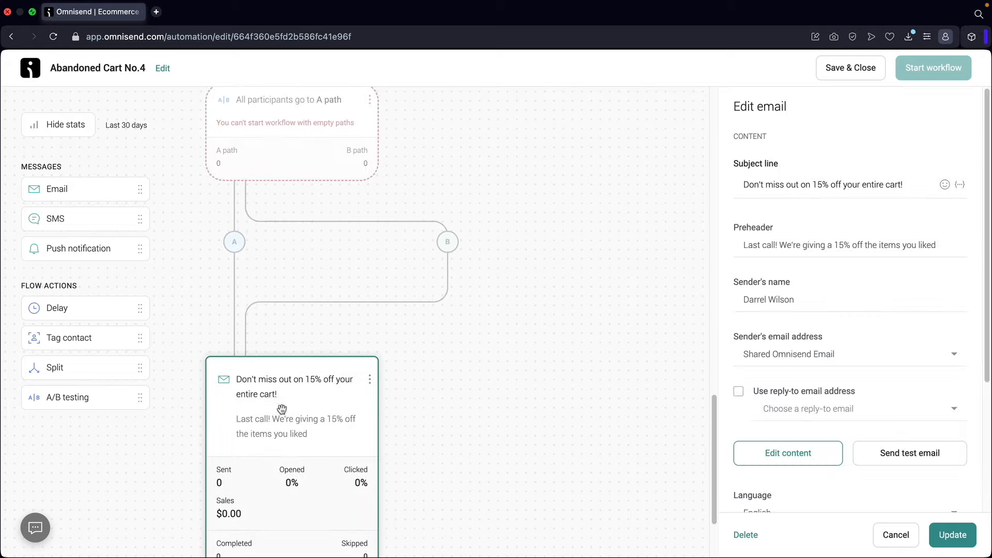
click(339, 165)
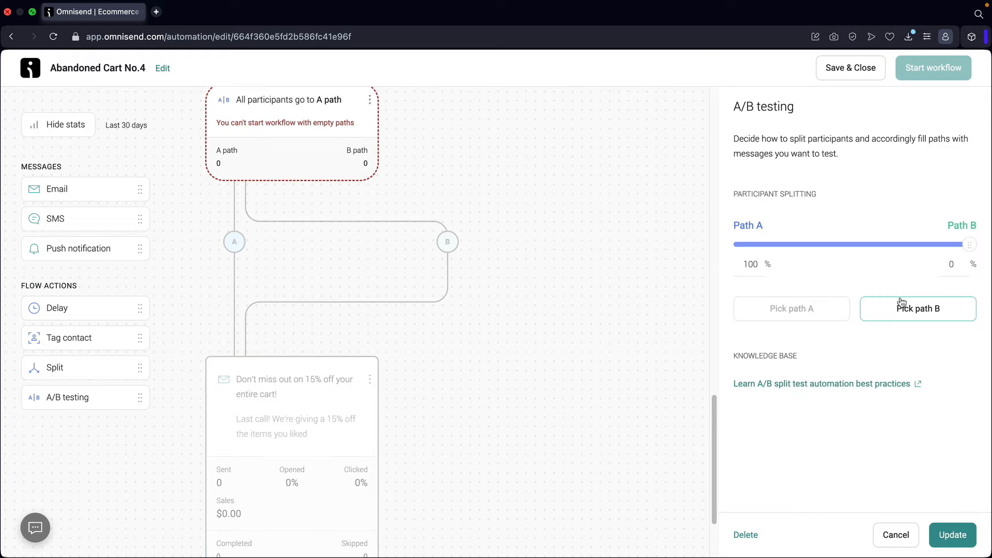
click(909, 313)
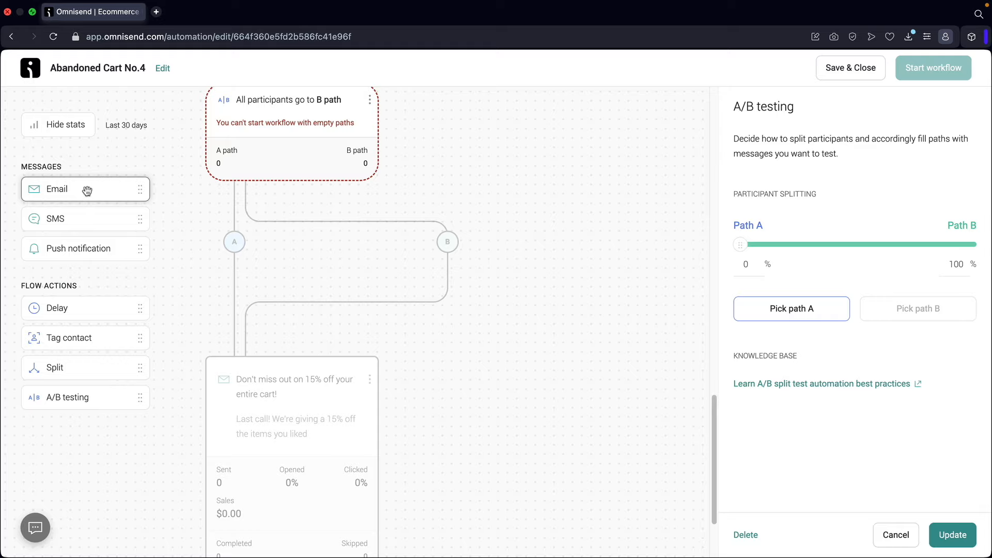
- Add a new email step on path B of the A/B split
drag(136, 197, 481, 246)
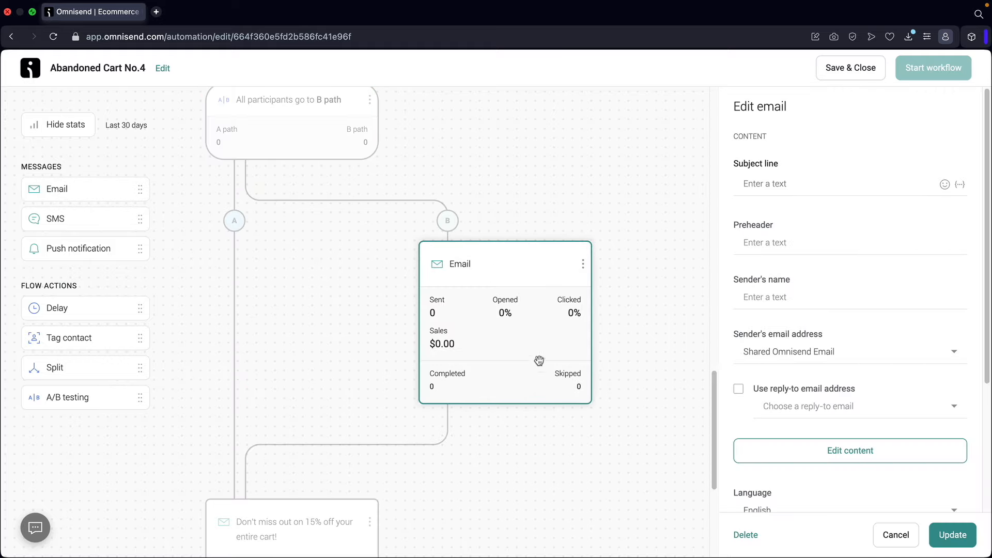
scroll(483, 314, down, 2)
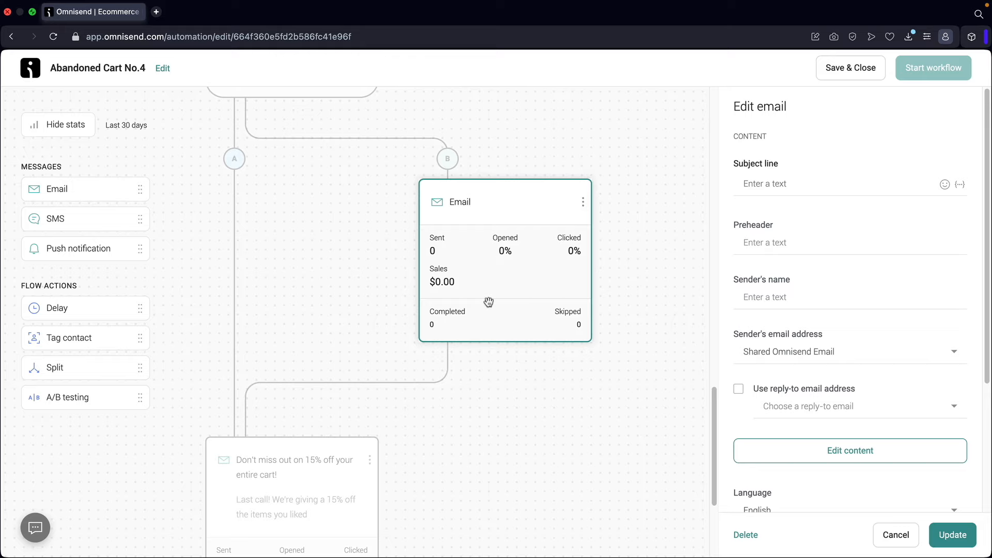
scroll(361, 335, down, 2)
click(251, 444)
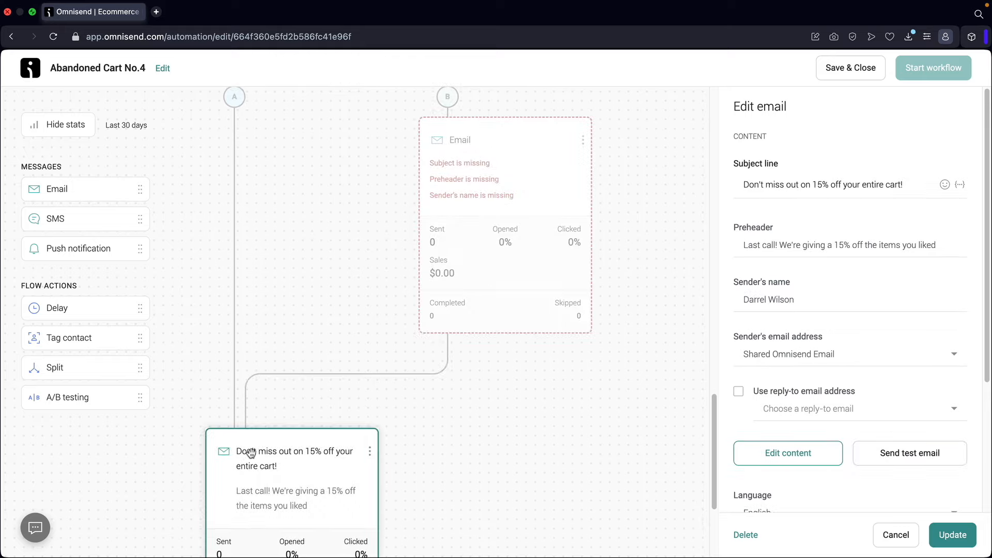
scroll(473, 255, up, 2)
- Give the B email the subject 'Dude, we are gonna offer you 20% OFF!', a preheader and sender name
click(473, 254)
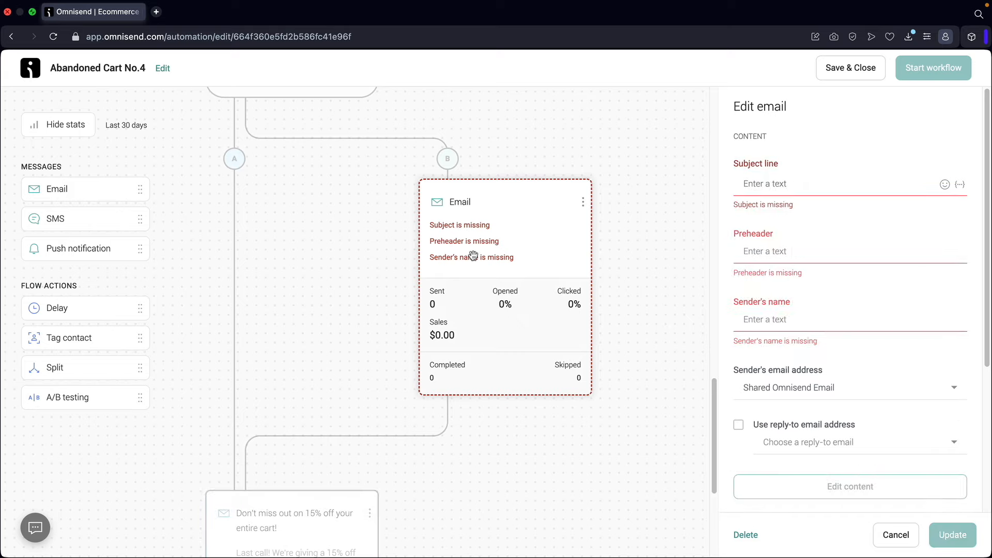
click(766, 185)
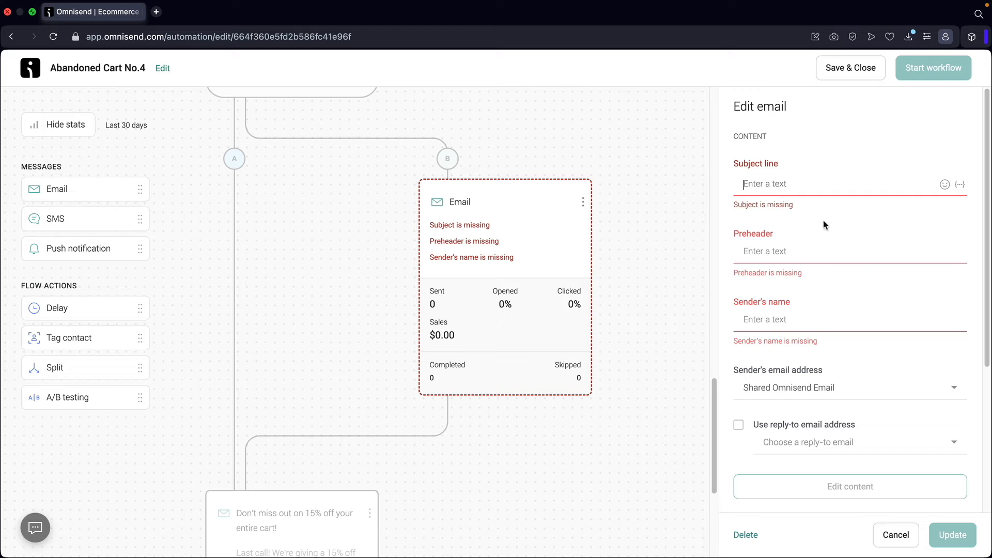
text(D)
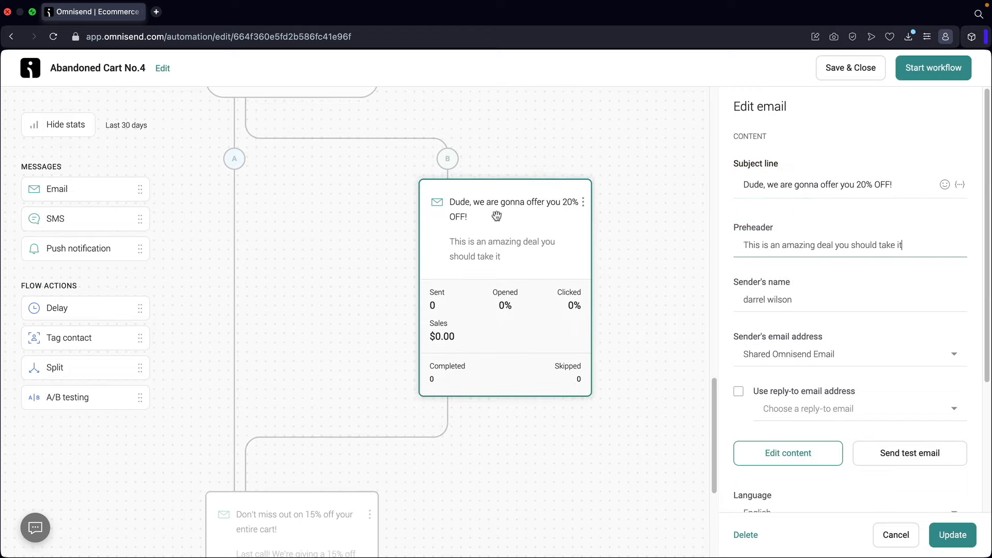
click(496, 216)
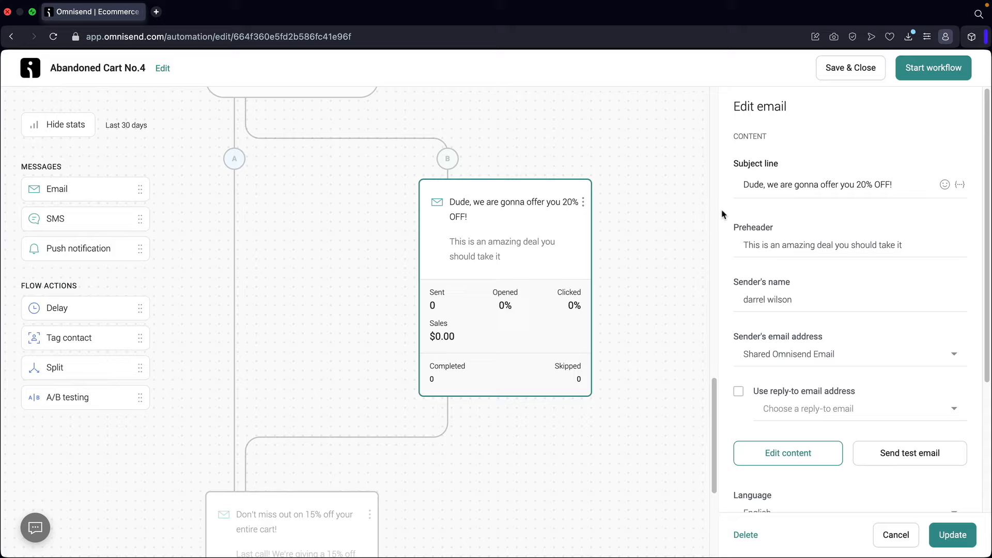
scroll(472, 248, down, 3)
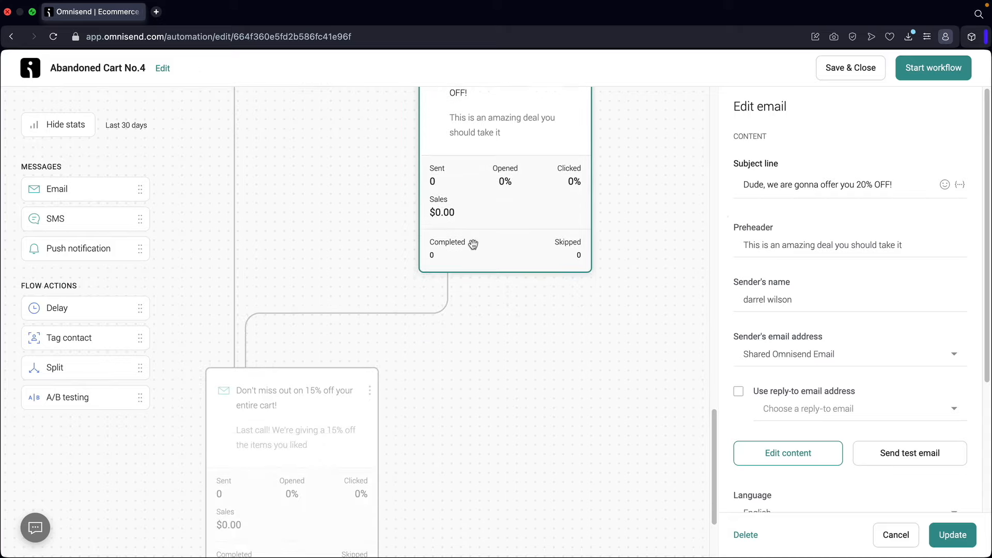
scroll(434, 253, up, 1)
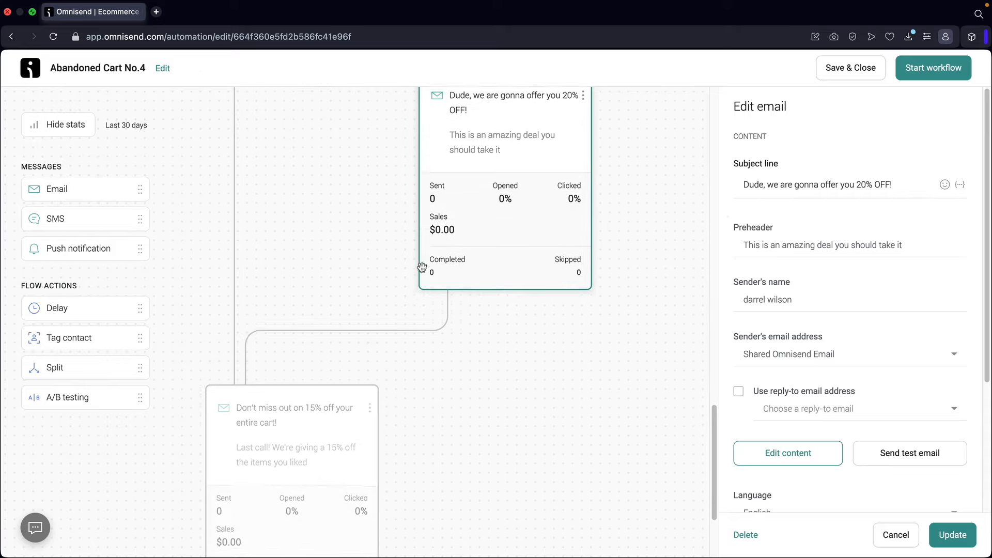
scroll(422, 266, up, 3)
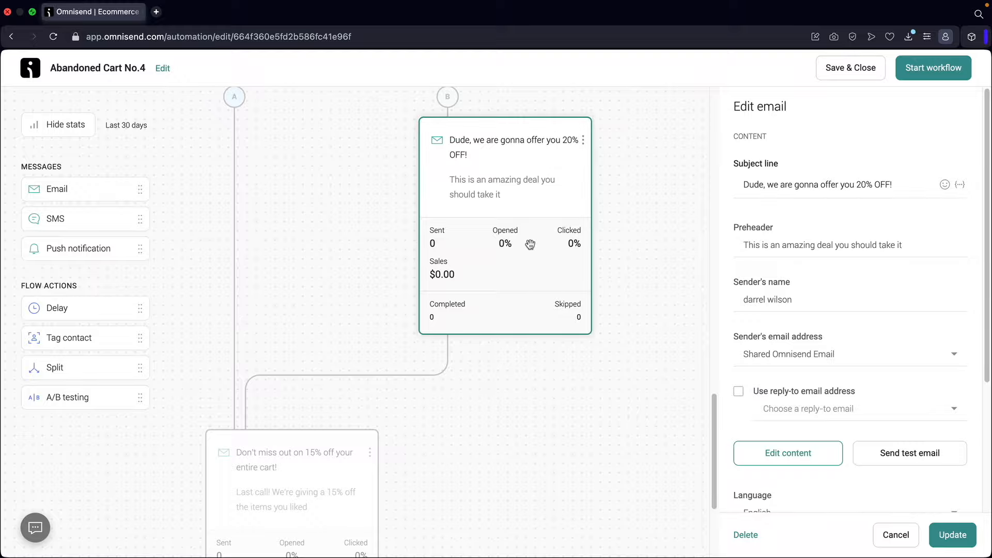
click(784, 453)
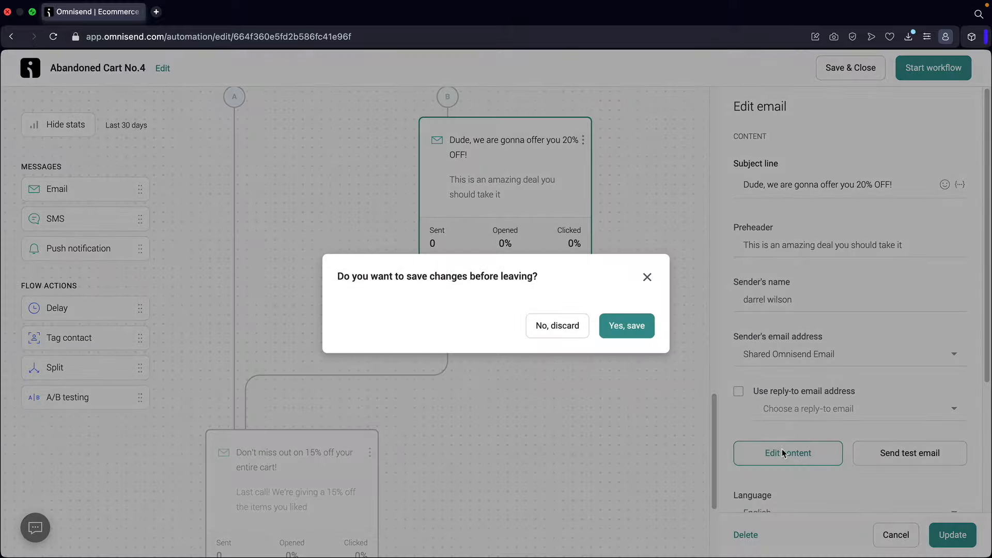
- Save the workflow and swap the 20% OFF email's content for the Offer a discount code template
click(628, 326)
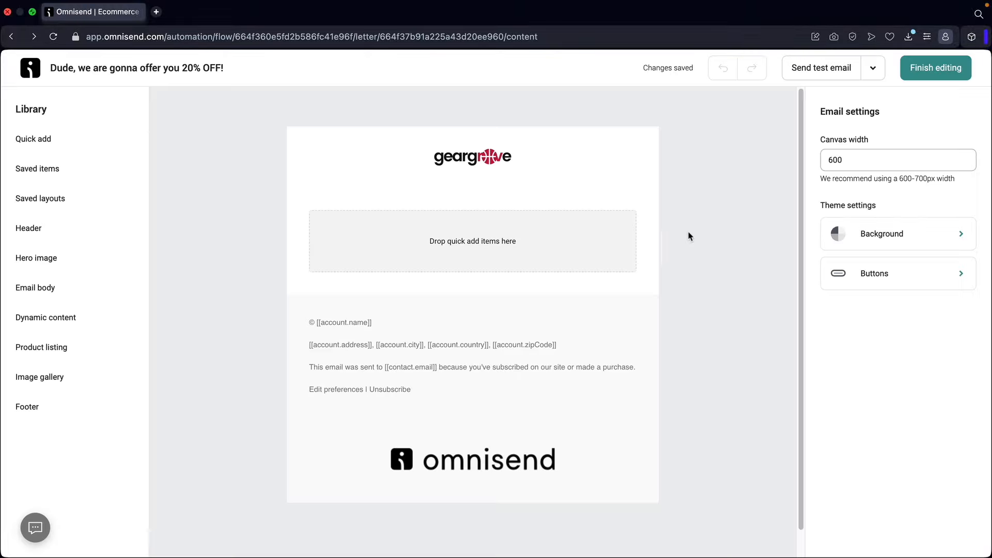
click(873, 74)
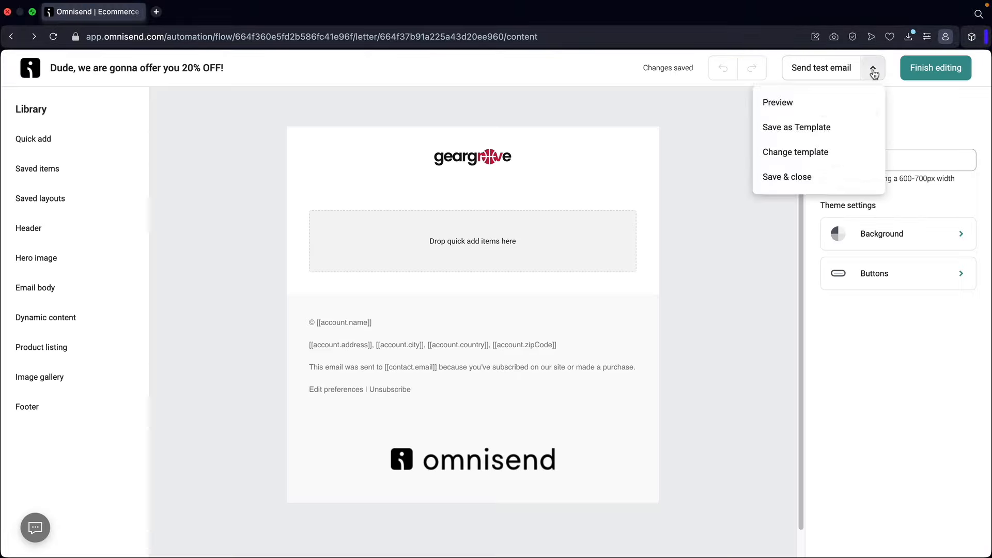
click(816, 153)
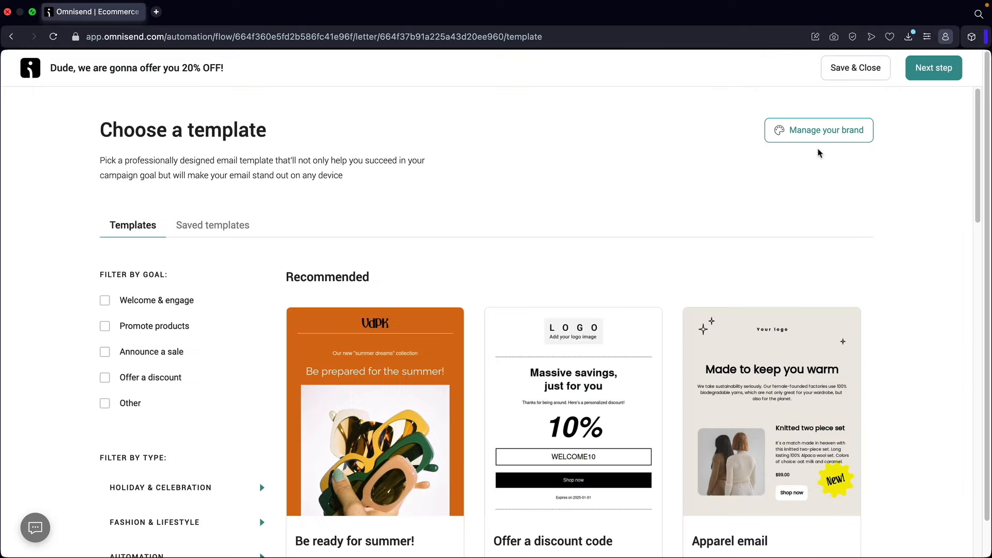
scroll(661, 292, down, 3)
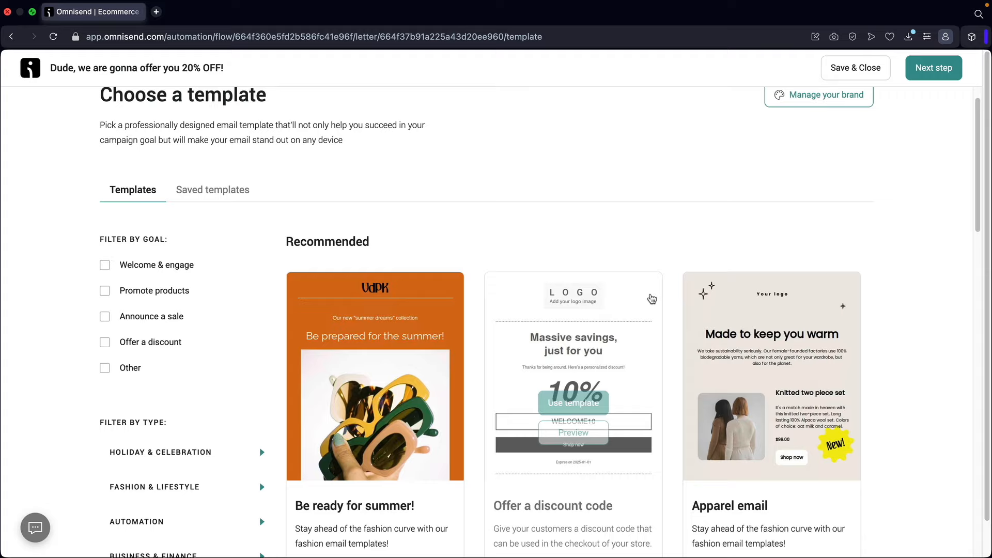
click(578, 315)
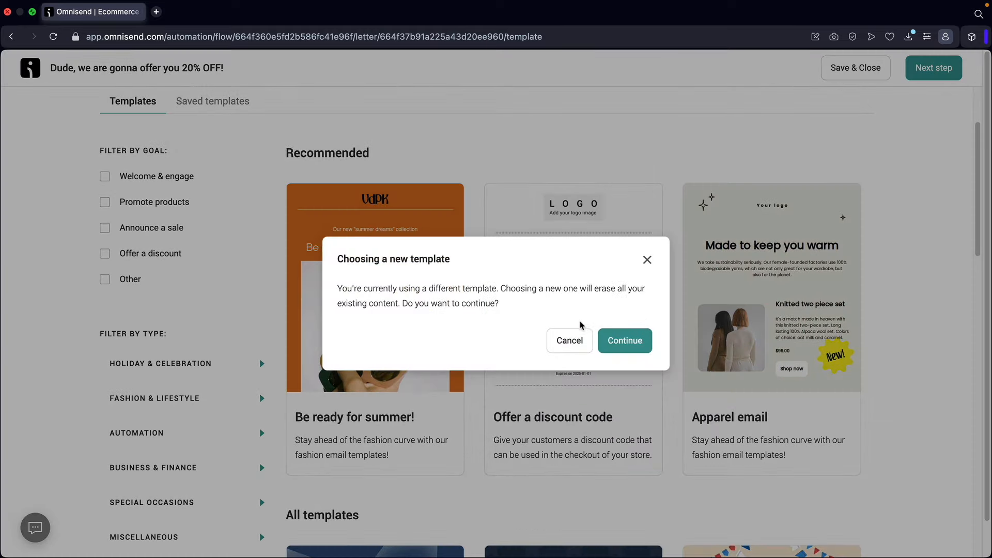
click(626, 339)
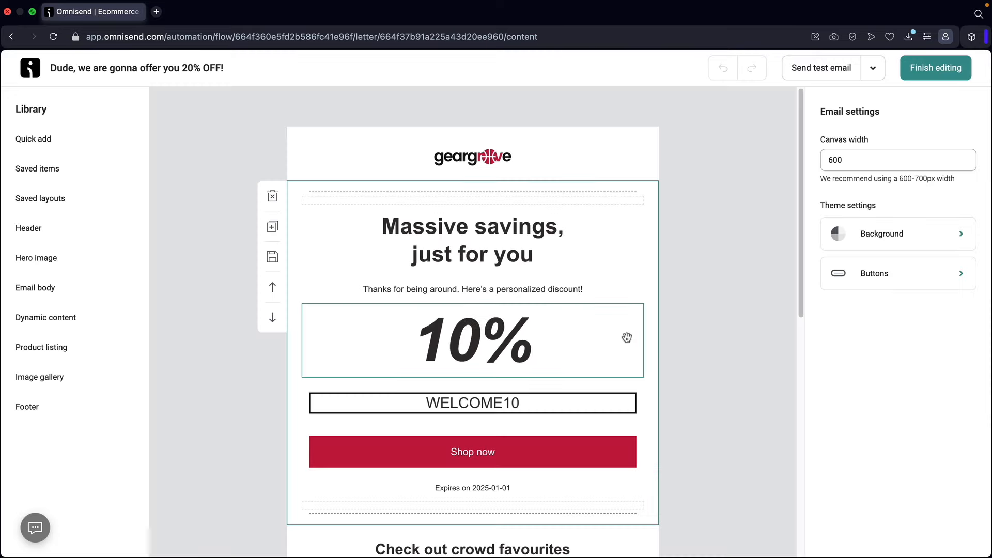
- Change the discount from 10% to 20% and the code from WELCOME10 to WELCOME20
click(473, 340)
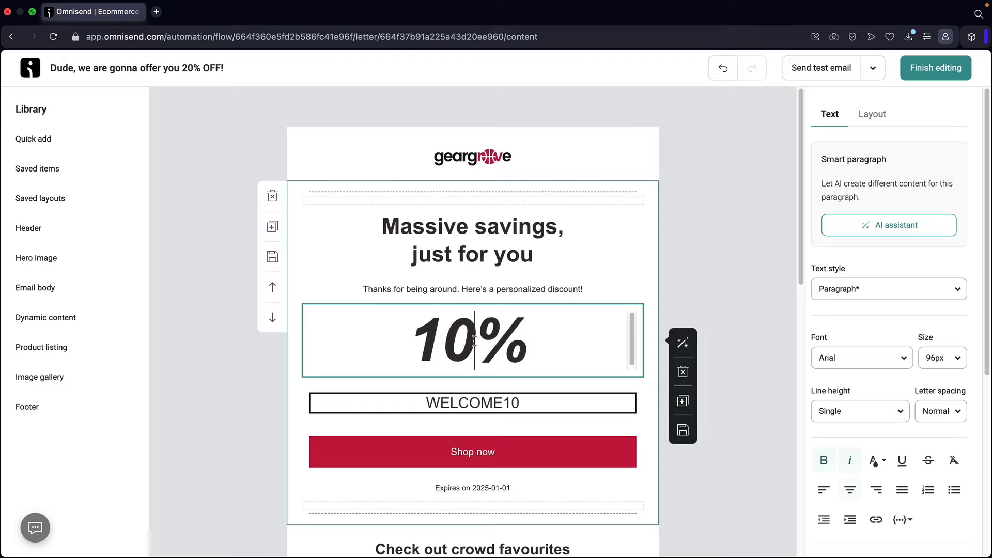
key(BackSpace)
key(BackSpace)
text(20)
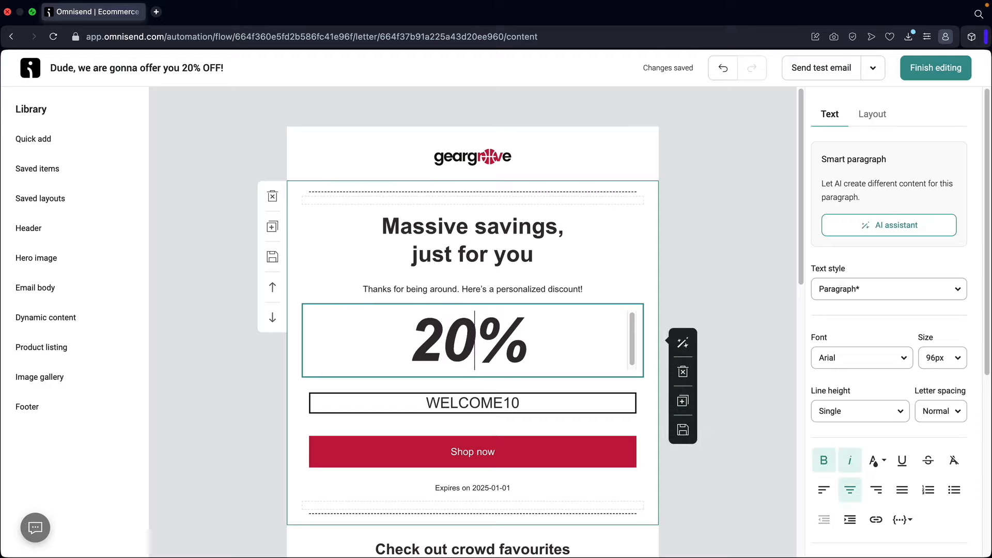
click(515, 404)
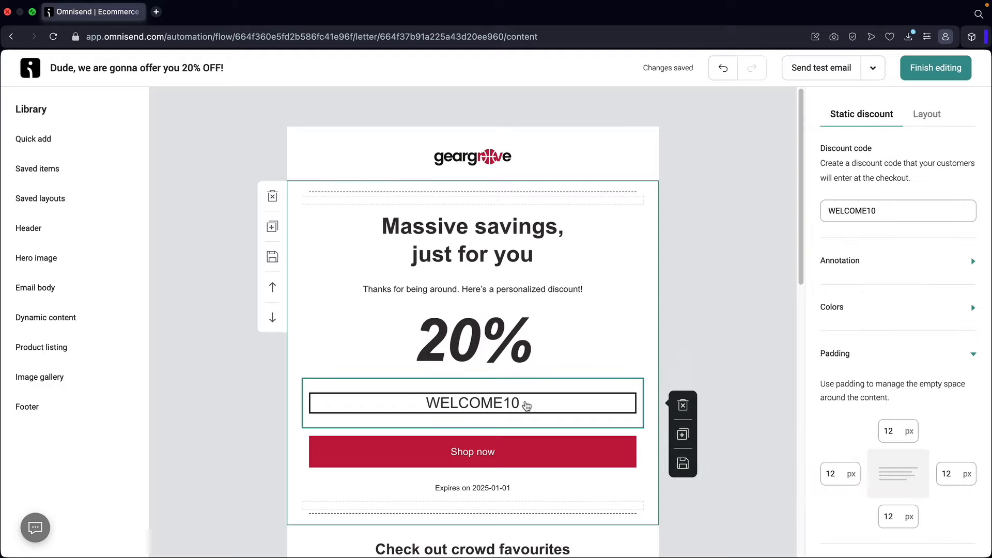
key(BackSpace)
key(BackSpace)
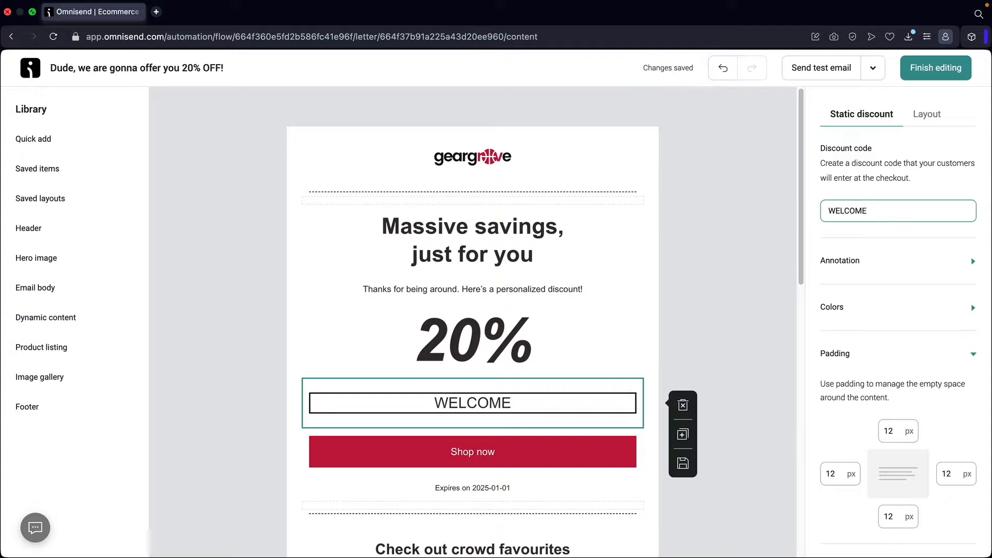
text(20)
- Delete the Check out crowd favourites product section from the email
scroll(558, 250, down, 5)
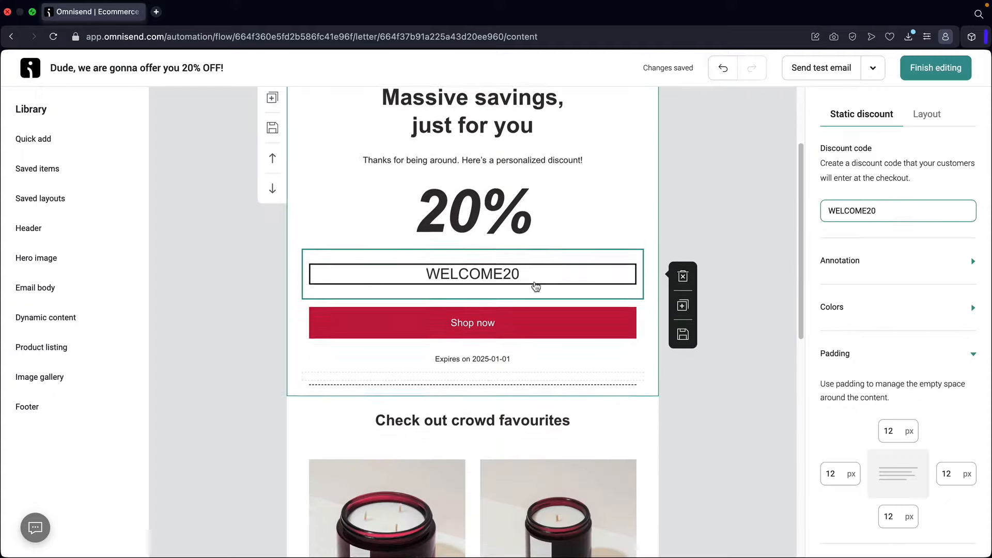
scroll(471, 308, up, 2)
scroll(475, 307, down, 5)
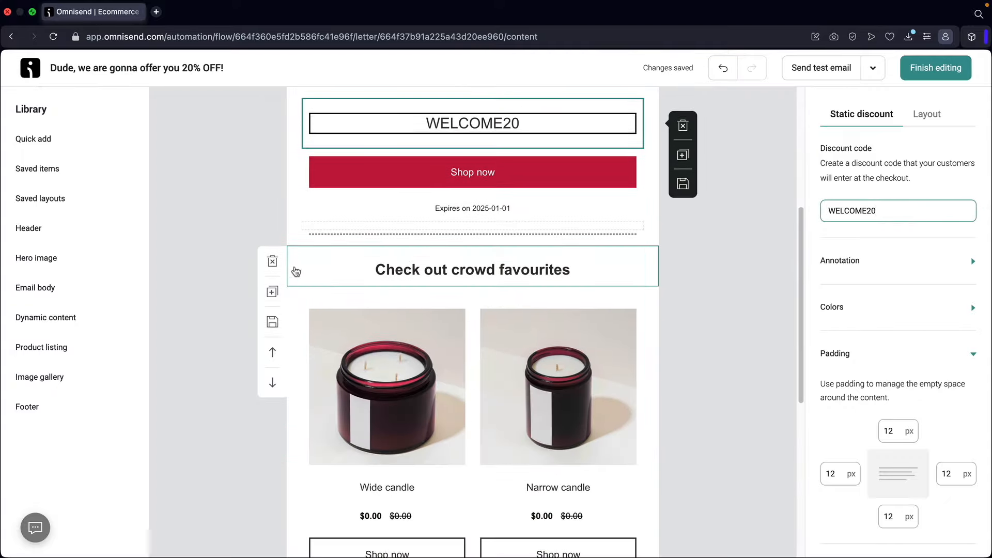
click(273, 260)
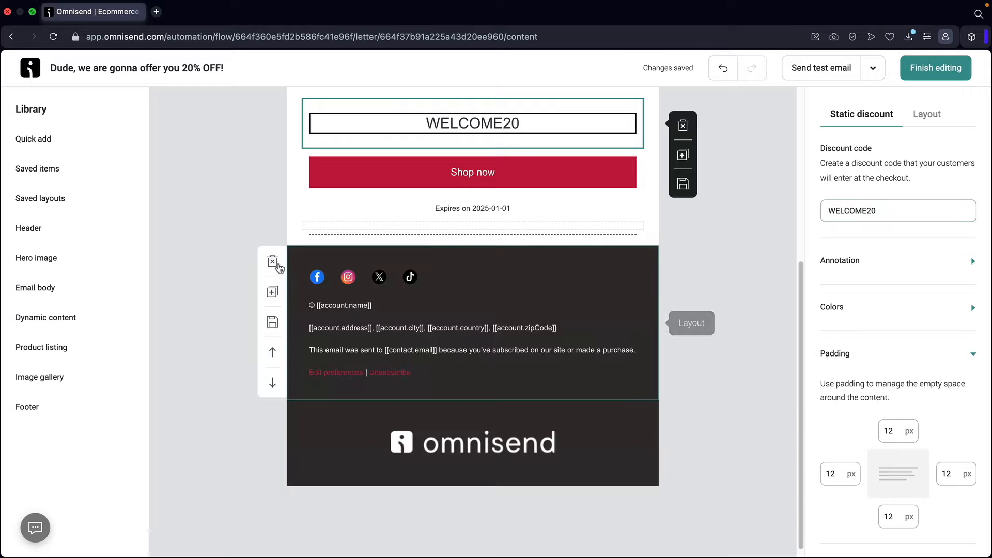
scroll(662, 310, up, 5)
scroll(662, 309, up, 2)
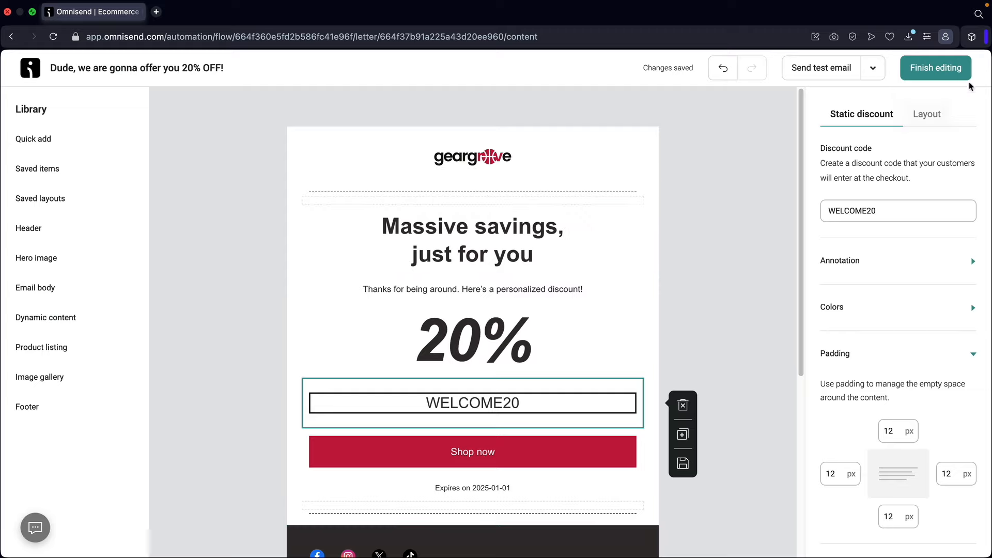
- Leave the email editor and review the three original cart reminder emails
click(942, 70)
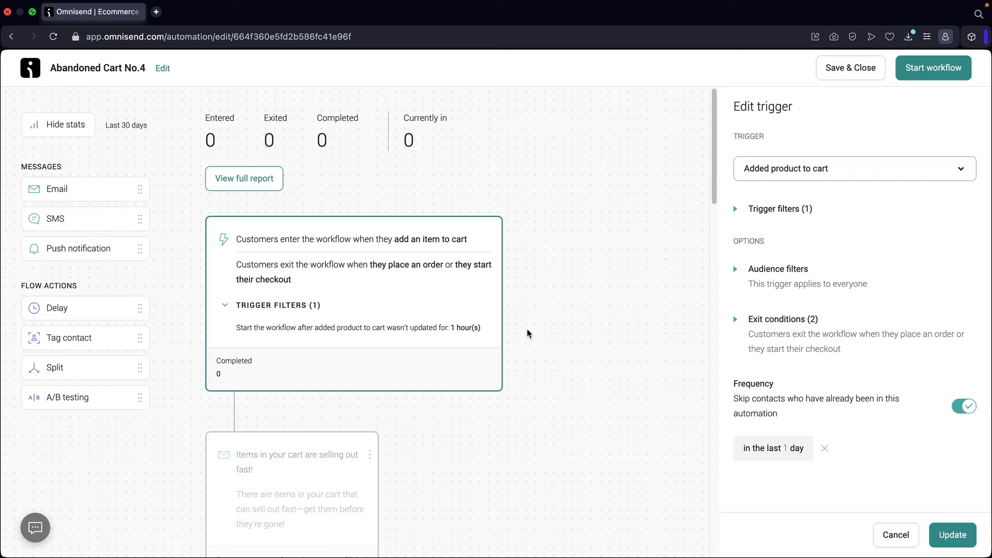
scroll(361, 289, down, 5)
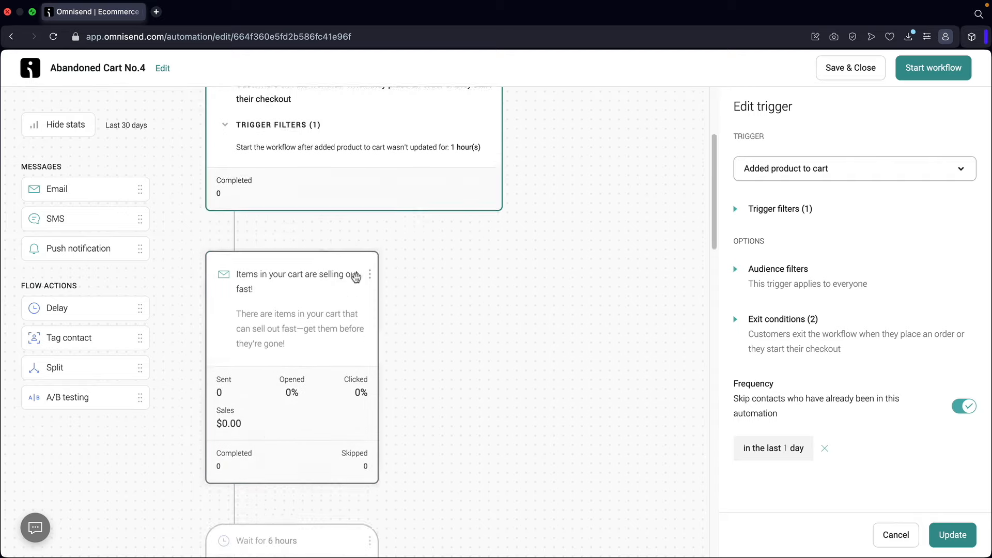
click(318, 264)
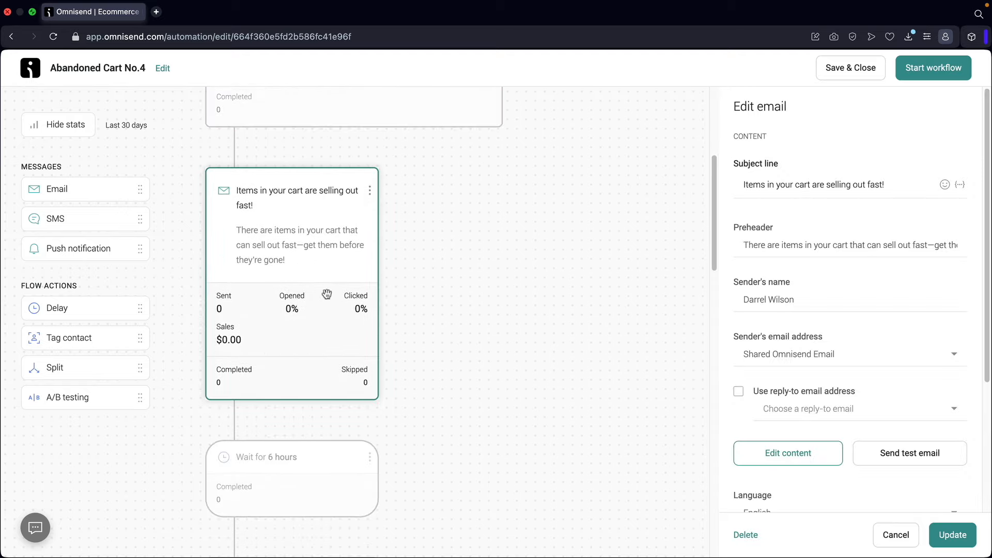
scroll(326, 293, down, 1)
scroll(325, 292, down, 5)
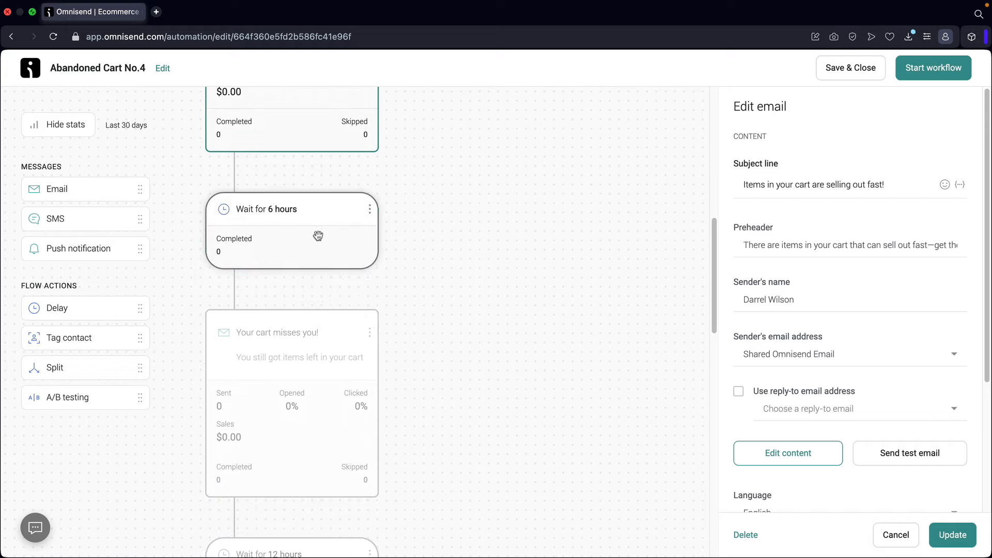
scroll(317, 235, down, 2)
click(301, 261)
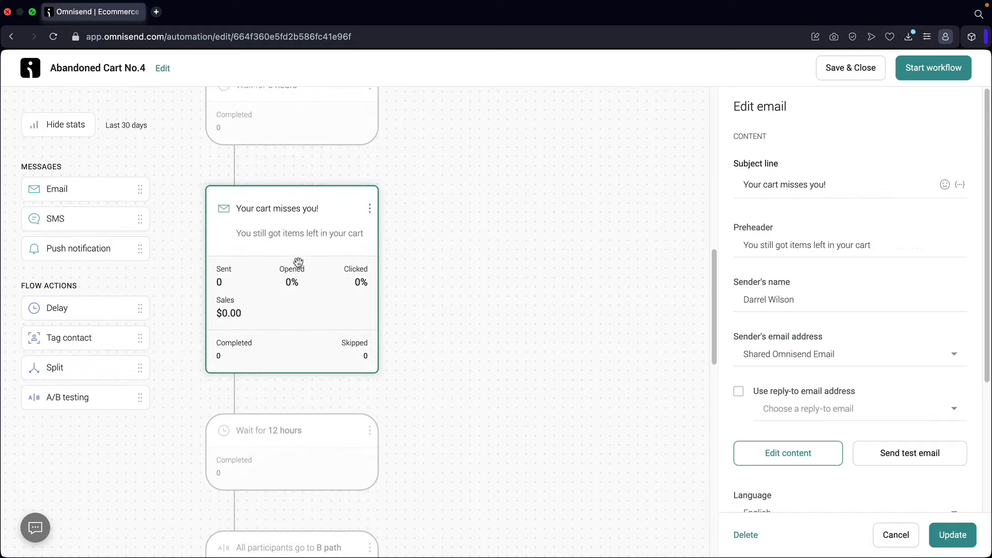
scroll(310, 285, down, 2)
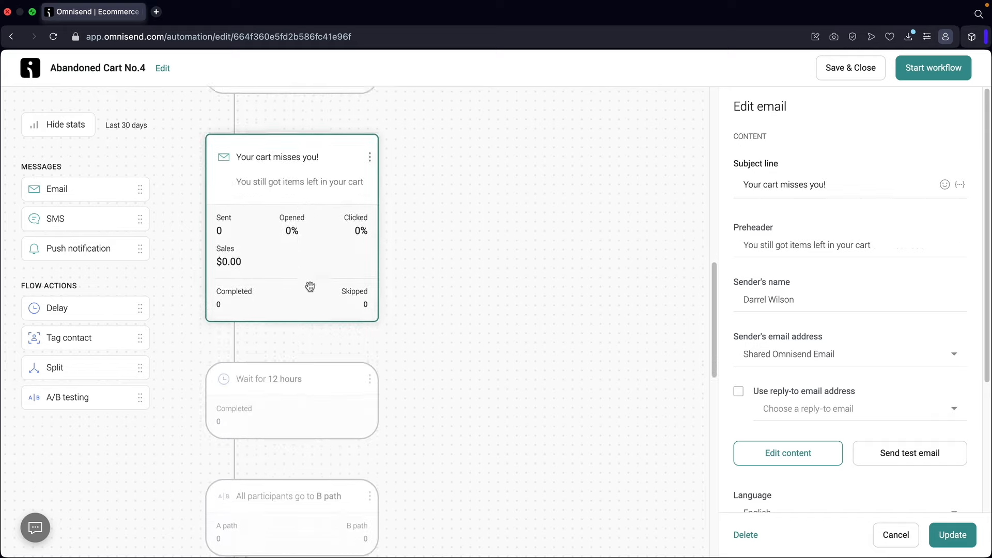
scroll(311, 284, down, 8)
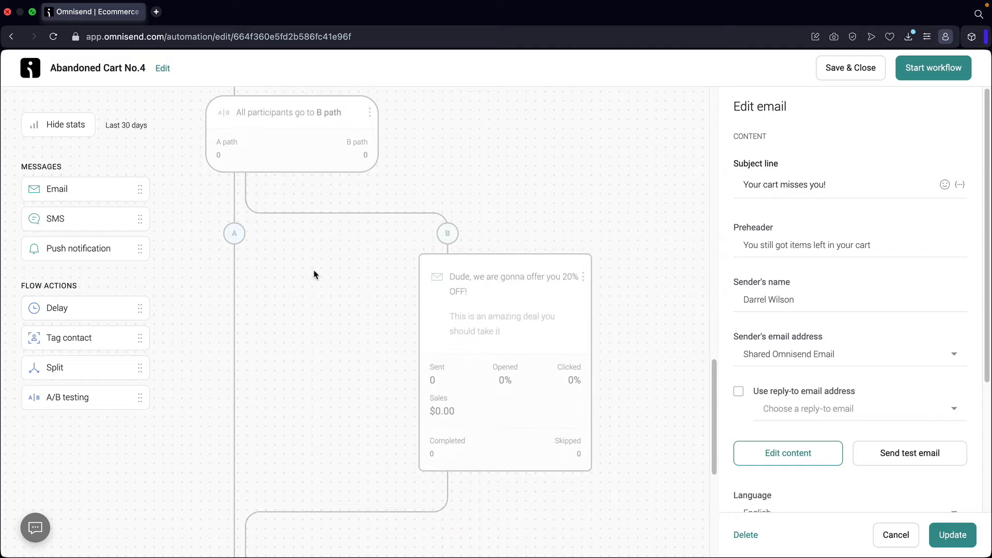
scroll(313, 274, down, 4)
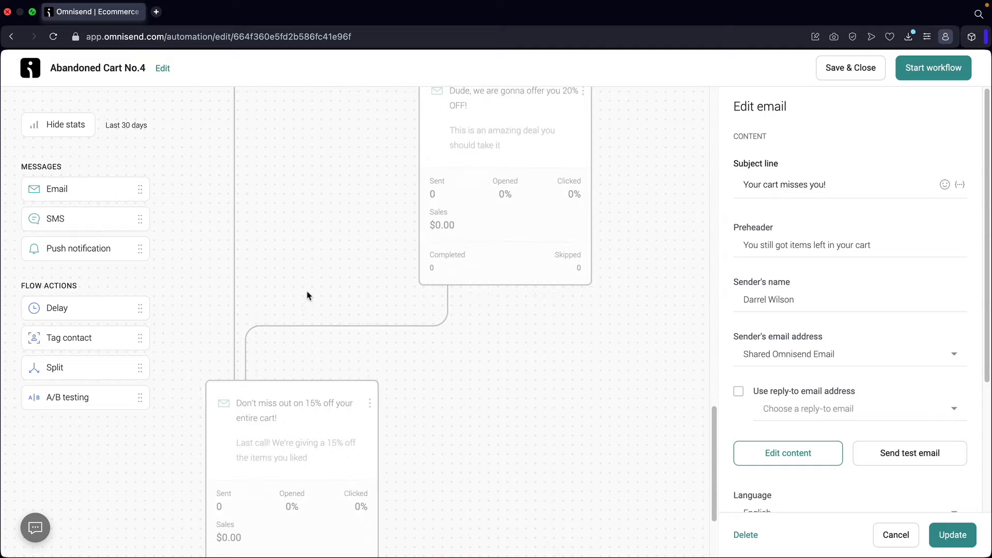
click(286, 321)
- Compare the 20% OFF and 15% off emails, then start the Abandoned Cart No.4 workflow
scroll(321, 325, up, 7)
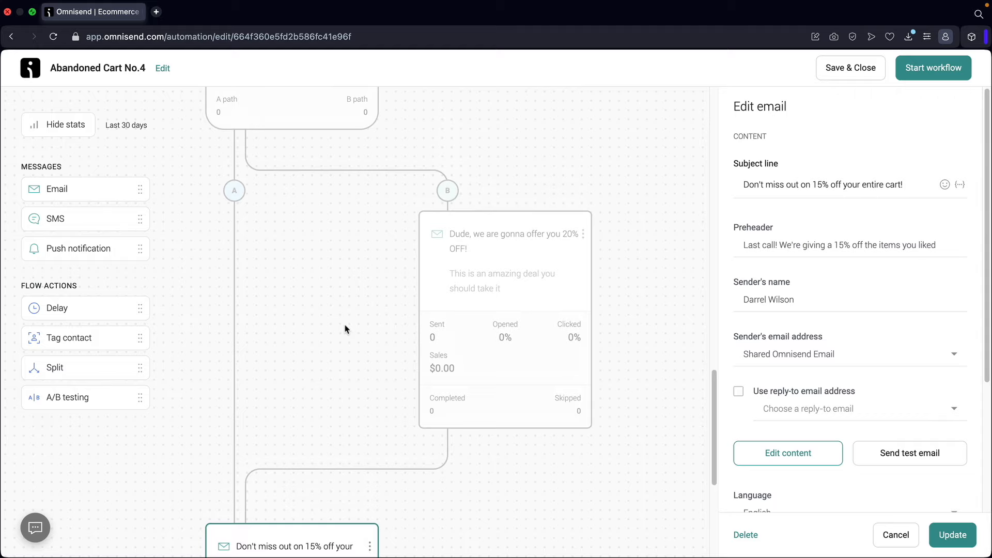
click(525, 332)
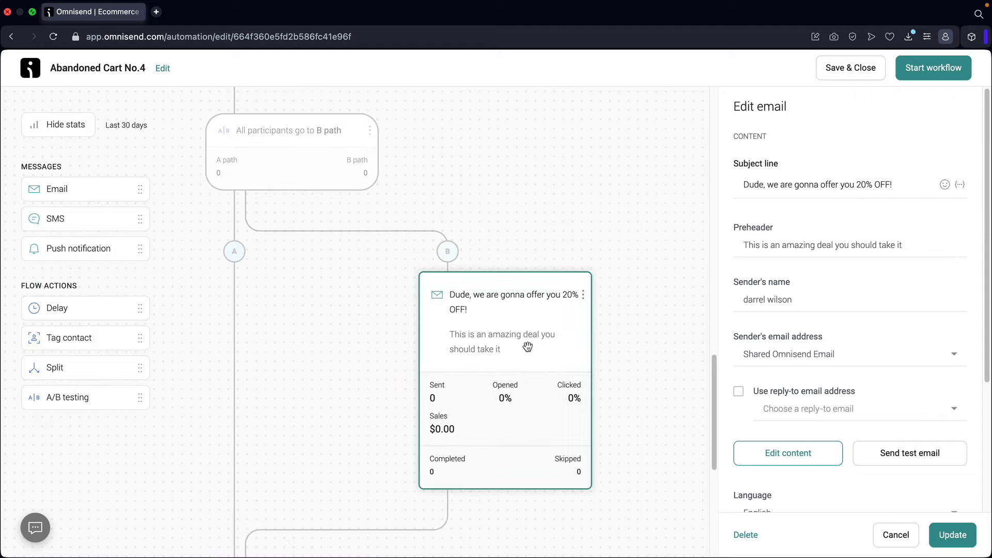
scroll(530, 330, down, 5)
click(363, 373)
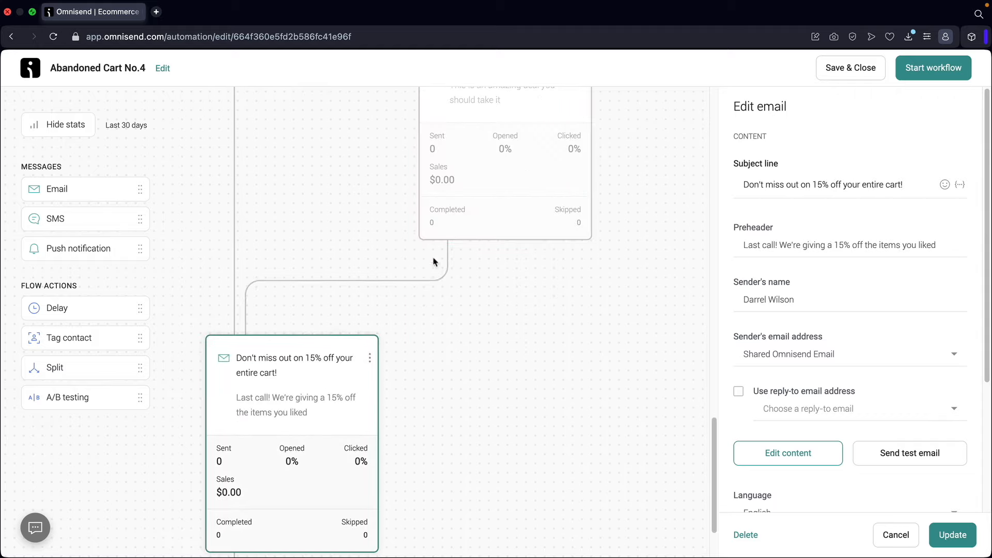
click(448, 225)
click(359, 360)
scroll(459, 219, up, 1)
scroll(460, 221, up, 1)
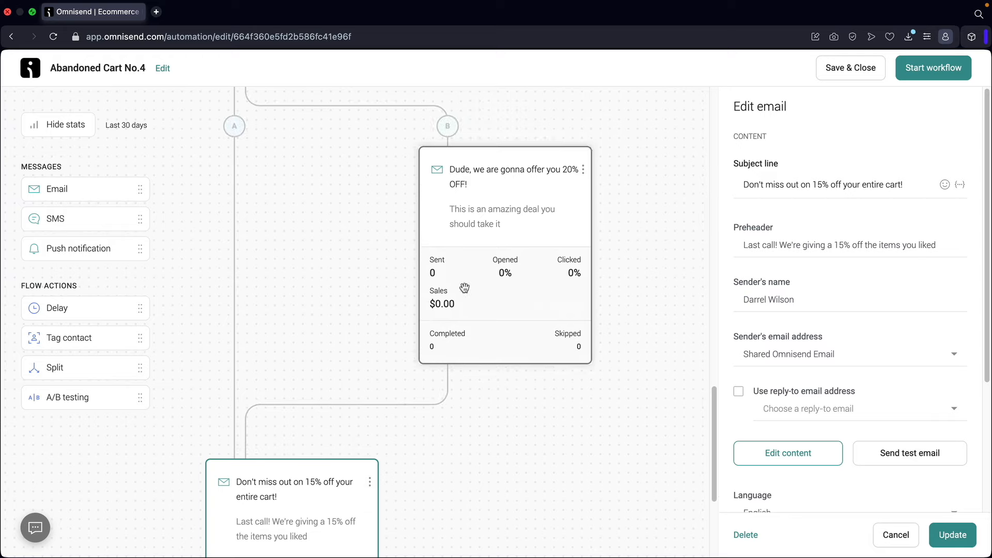
click(923, 73)
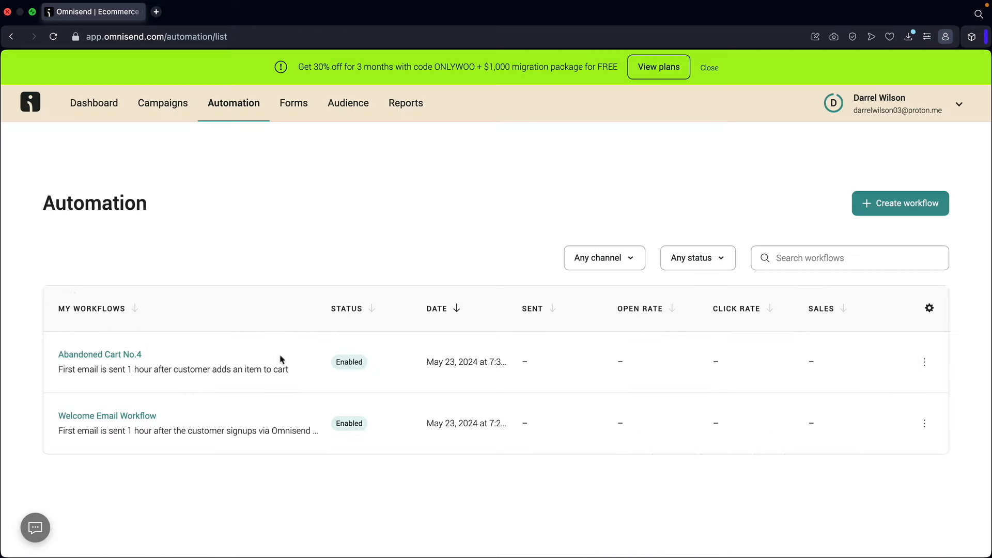
- Rename the Abandoned Cart No.4 workflow to 'Abandoned Cart Workflow' and publish the change
click(924, 362)
click(878, 392)
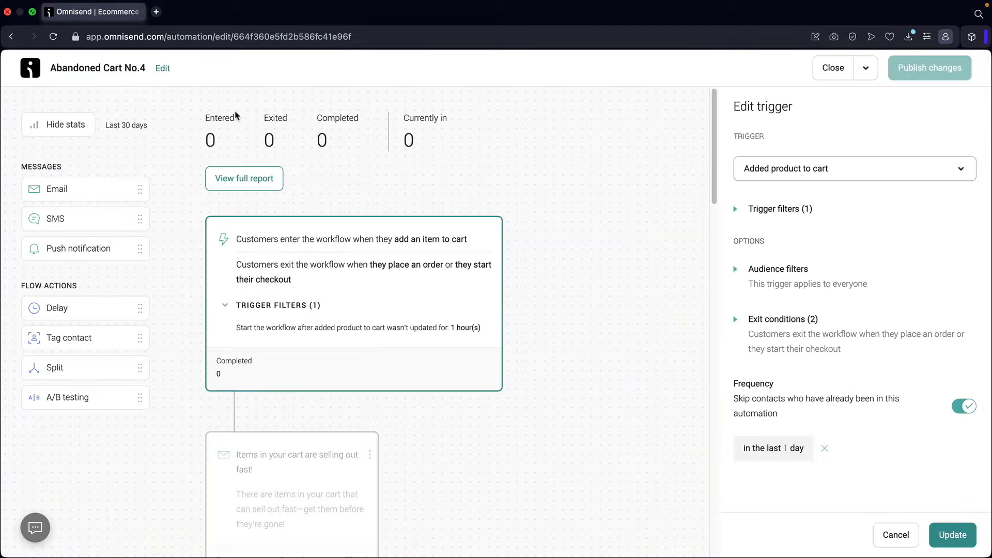
click(163, 68)
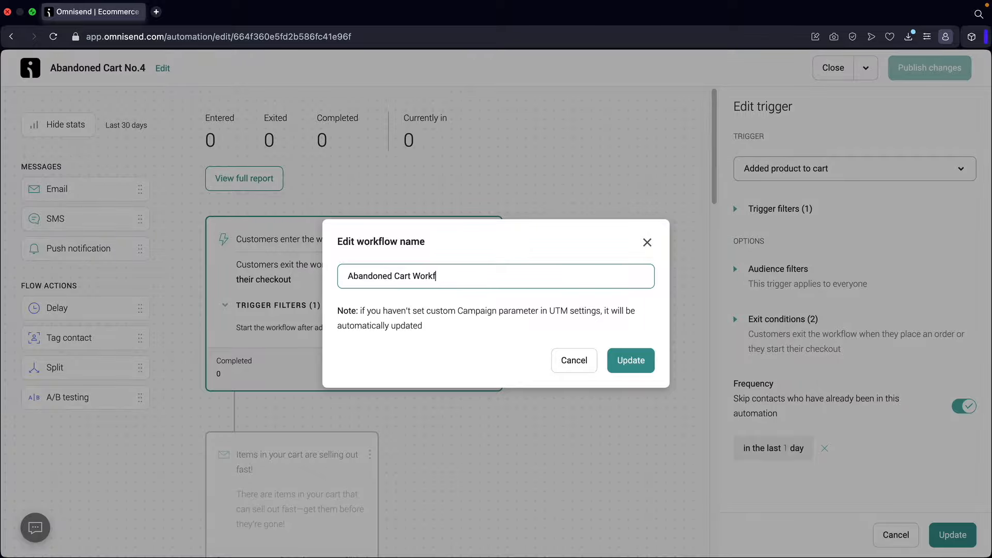
click(632, 358)
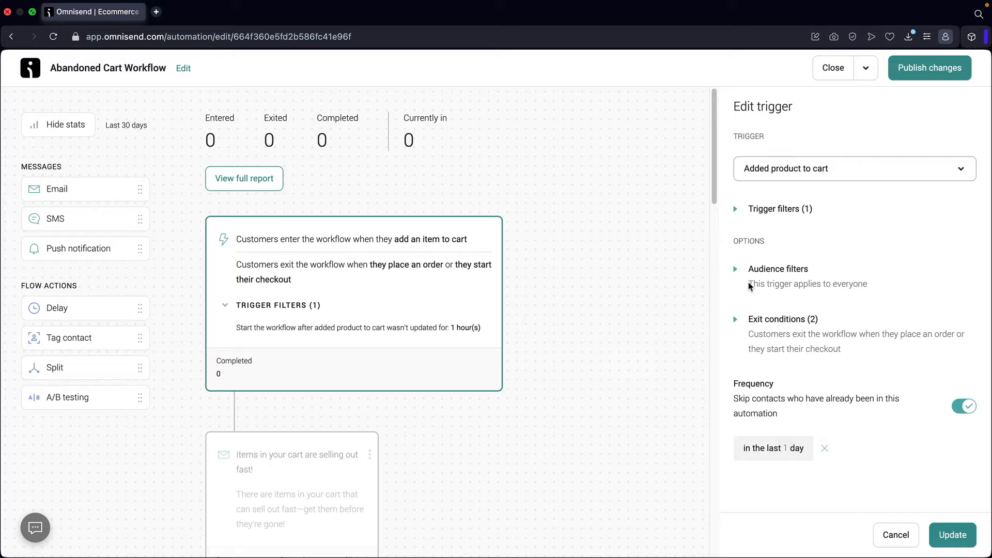
click(935, 70)
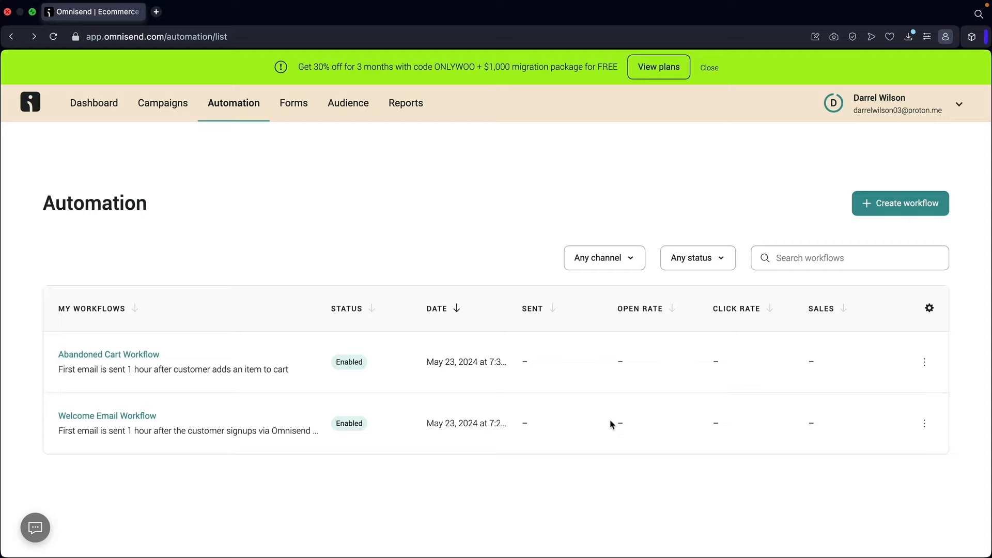
click(138, 355)
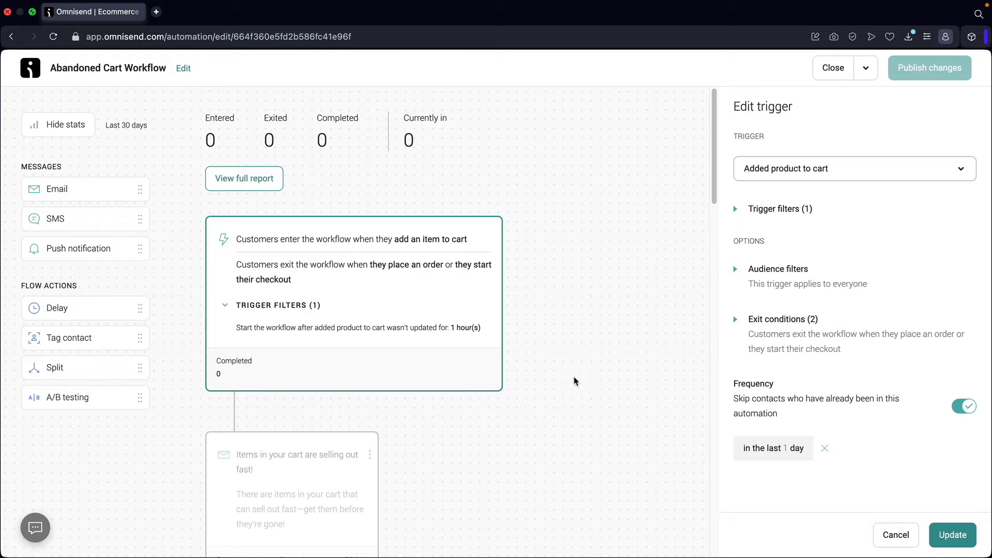
scroll(563, 355, down, 20)
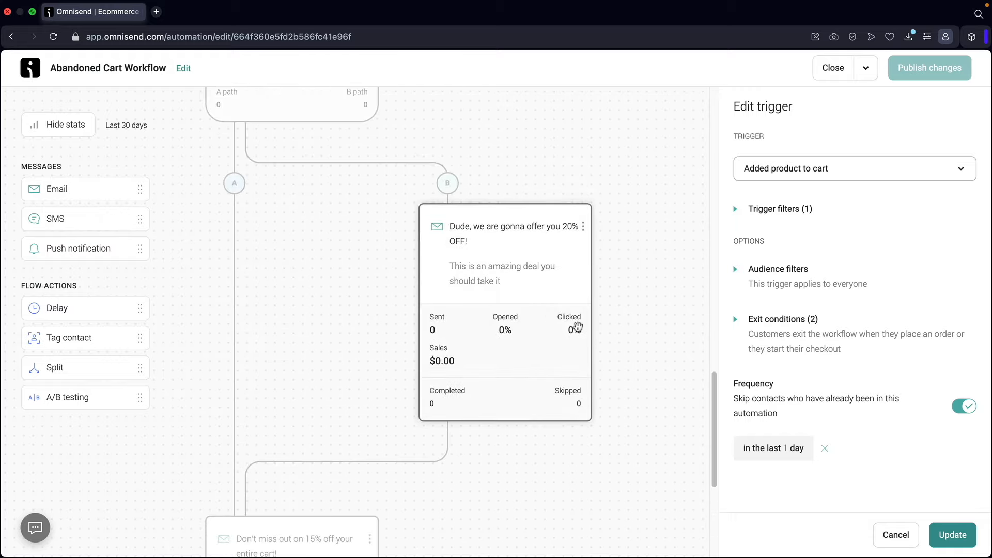
scroll(556, 339, down, 3)
scroll(556, 339, down, 1)
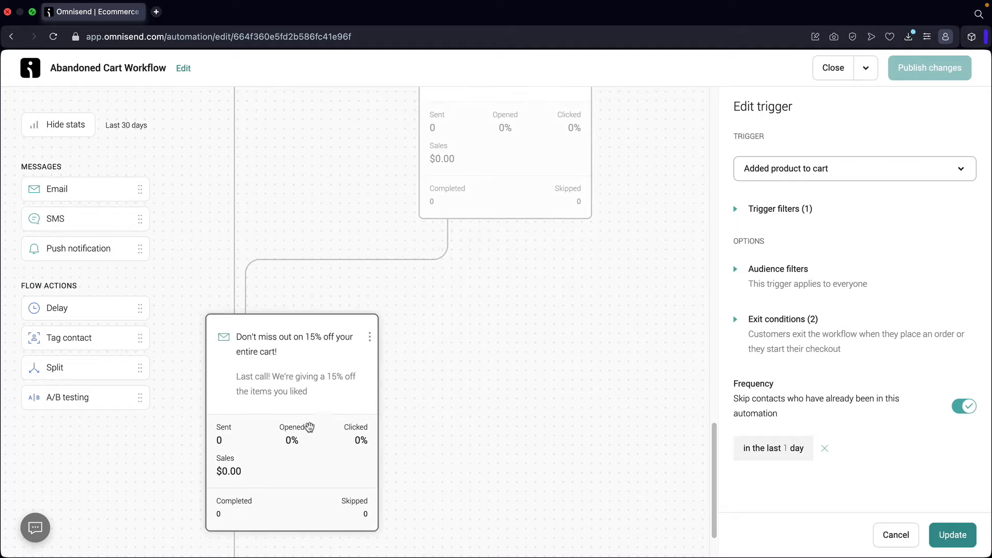
scroll(455, 300, up, 4)
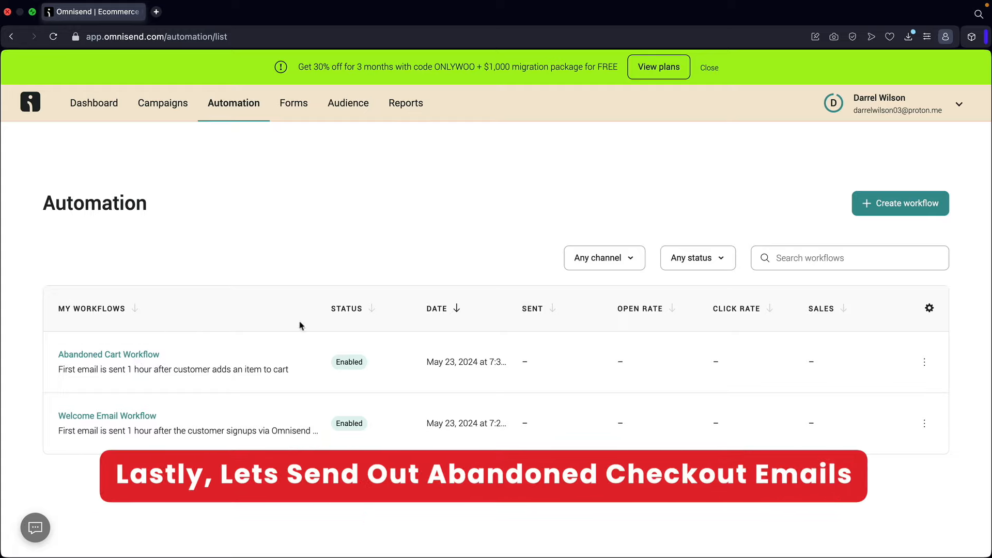
- Create a new workflow from the Abandoned Checkout Value Split cart-abandonment template
click(899, 207)
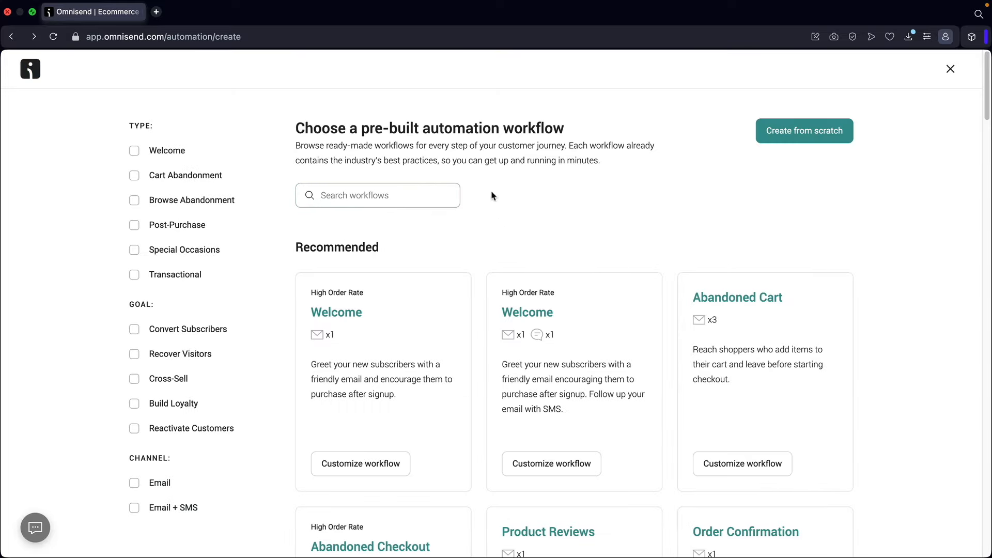
click(134, 178)
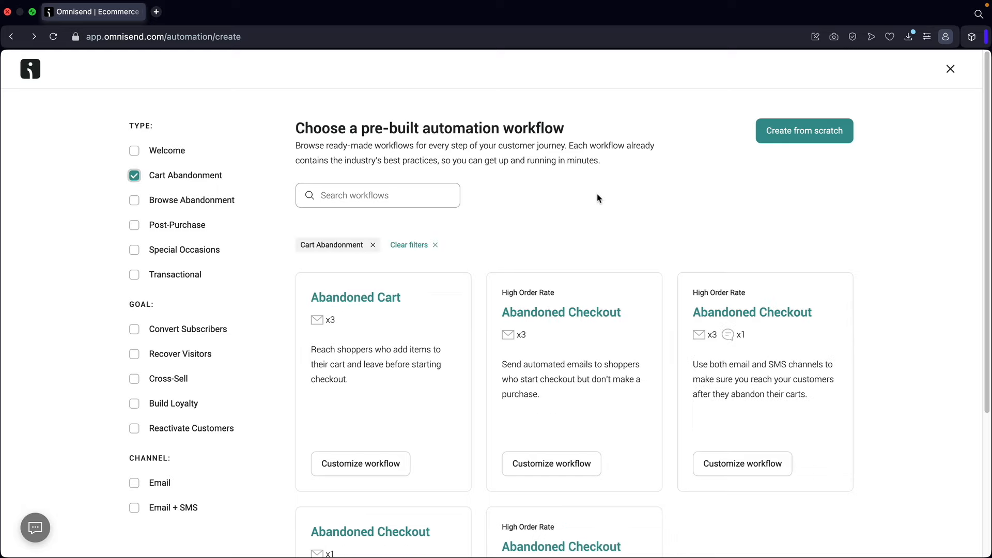
scroll(602, 193, down, 5)
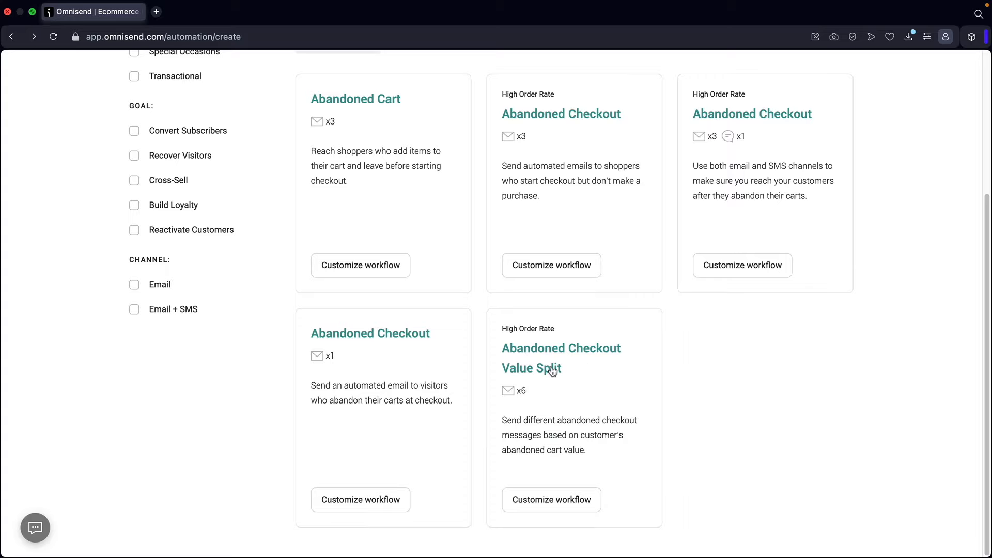
click(559, 505)
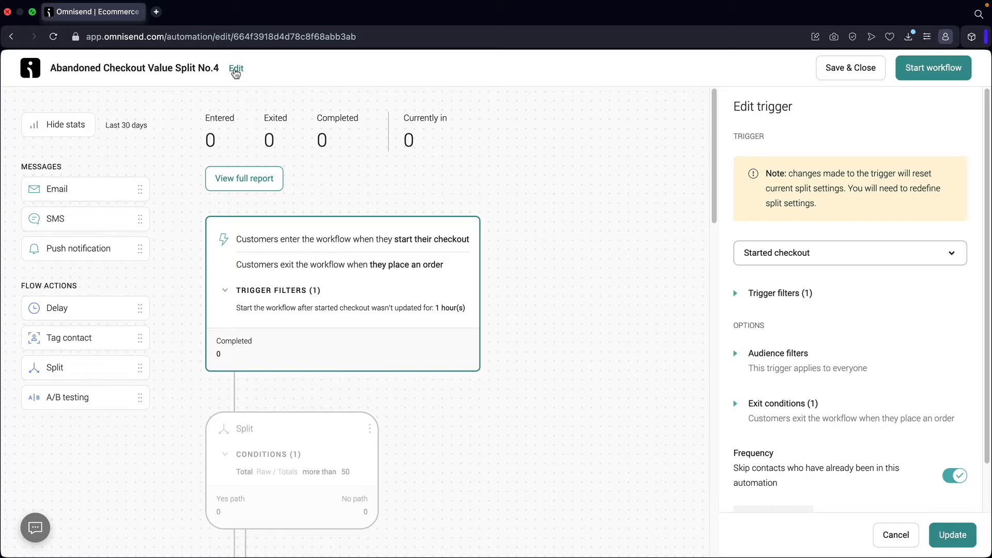
- Rename it 'Abandoned Checkout Value Split' by deleting the ' No.4' suffix
click(237, 70)
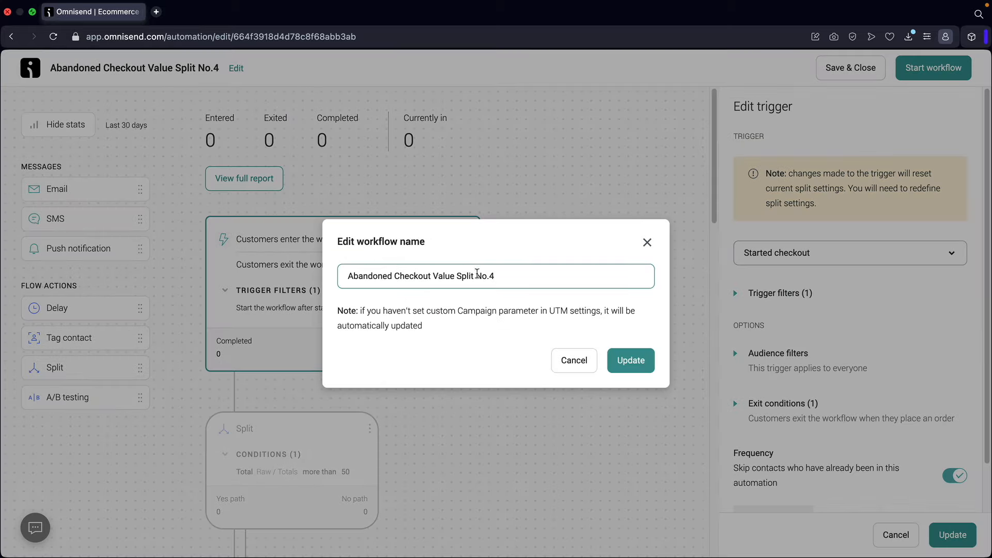
drag(480, 278, 554, 285)
key(BackSpace)
key(BackSpace)
key(BackSpace)
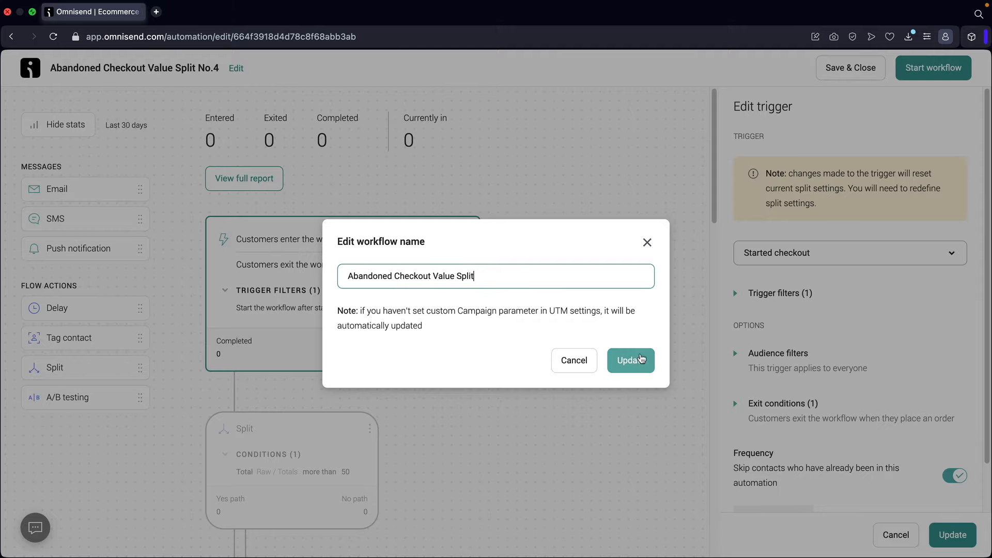
click(631, 360)
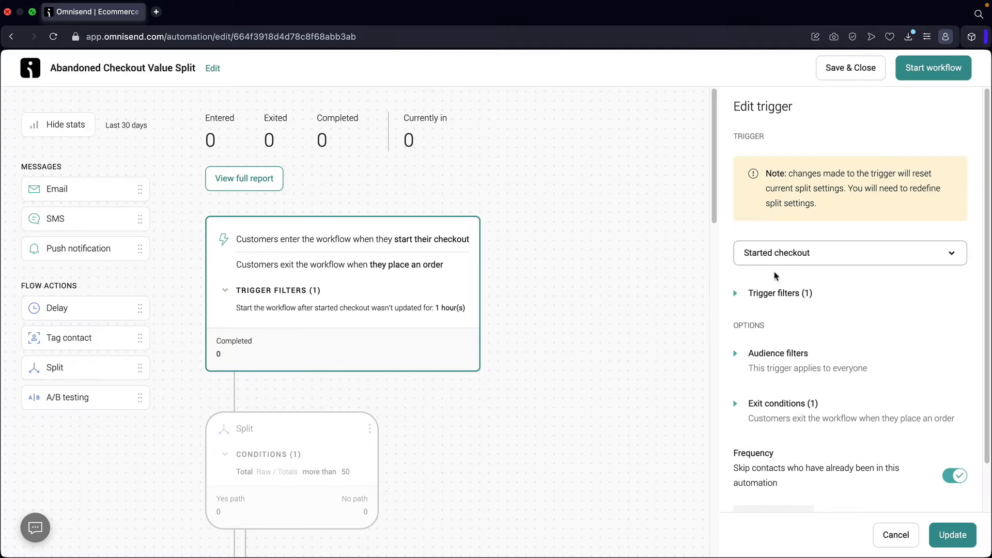
scroll(804, 284, down, 2)
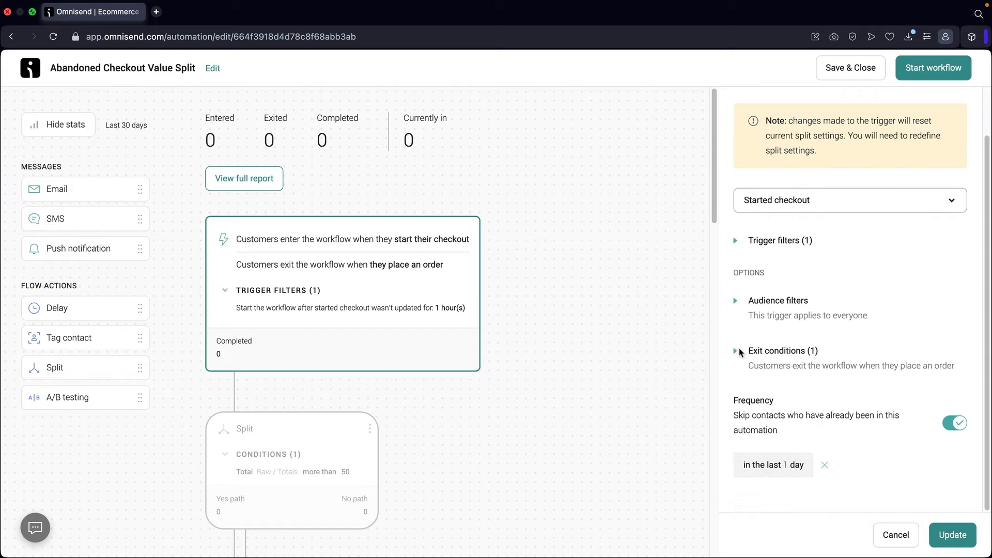
- Check the exit conditions, then open the Split rule showing cart Total more than 50
click(736, 355)
scroll(798, 250, down, 4)
scroll(814, 269, up, 3)
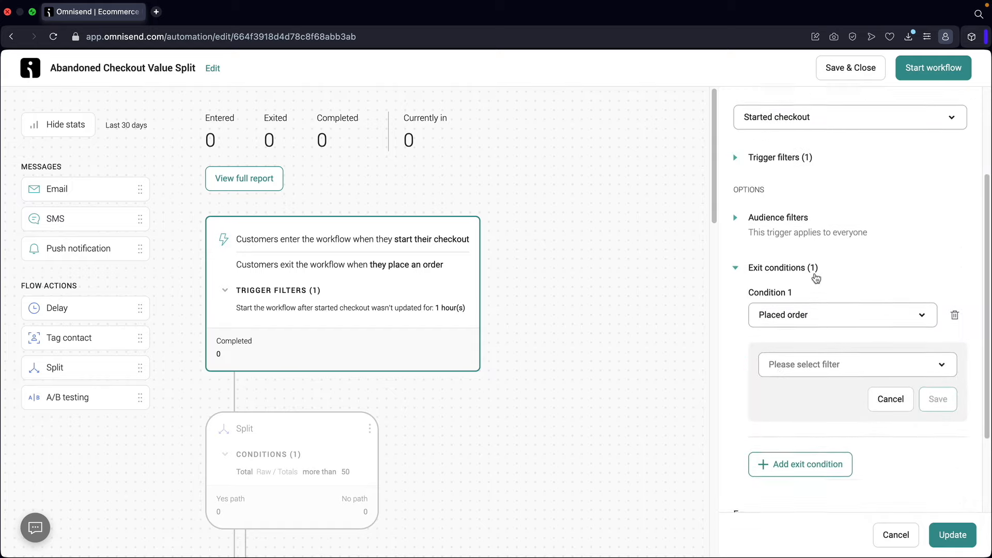
click(742, 307)
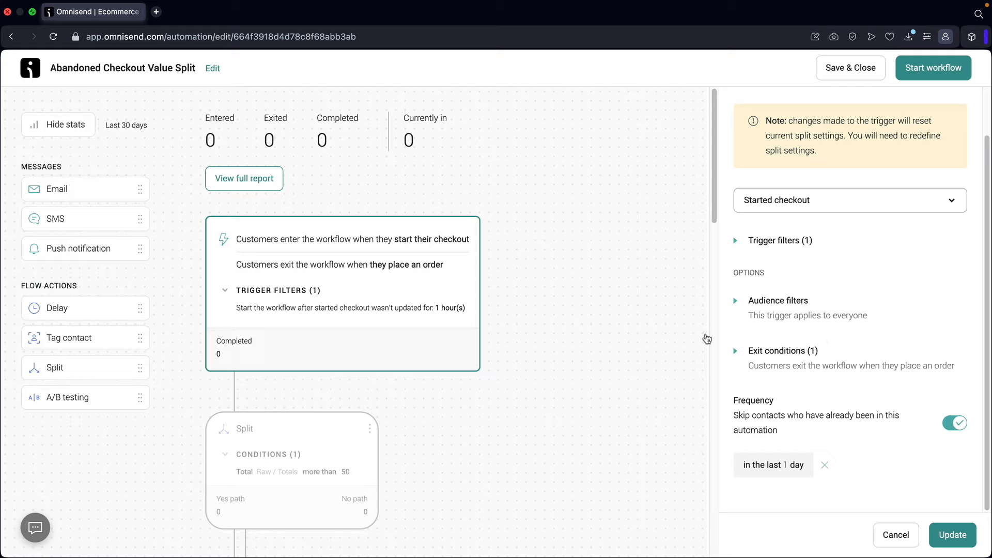
scroll(321, 259, down, 3)
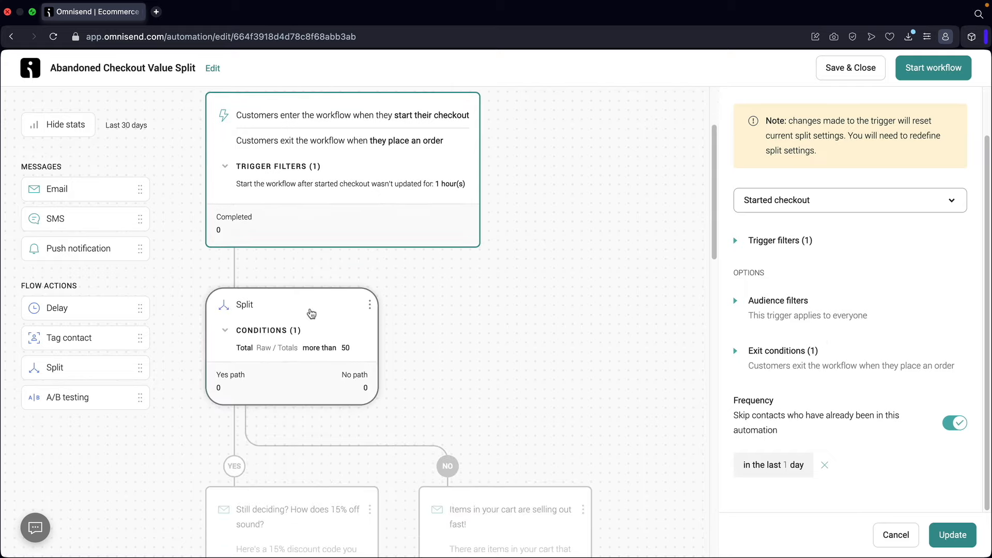
click(311, 313)
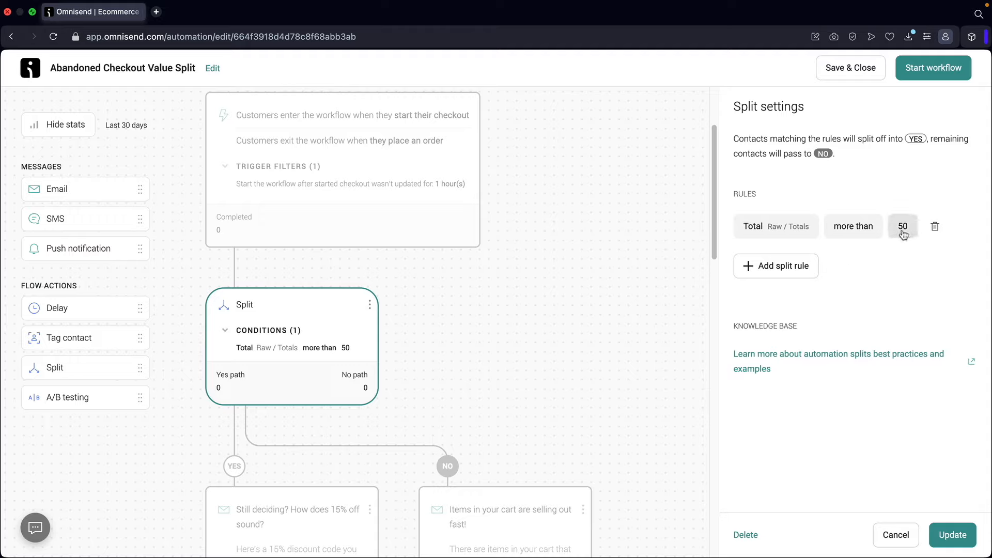
- Scroll down the workflow canvas to reach the YES-branch 11-hour wait step
scroll(424, 302, down, 4)
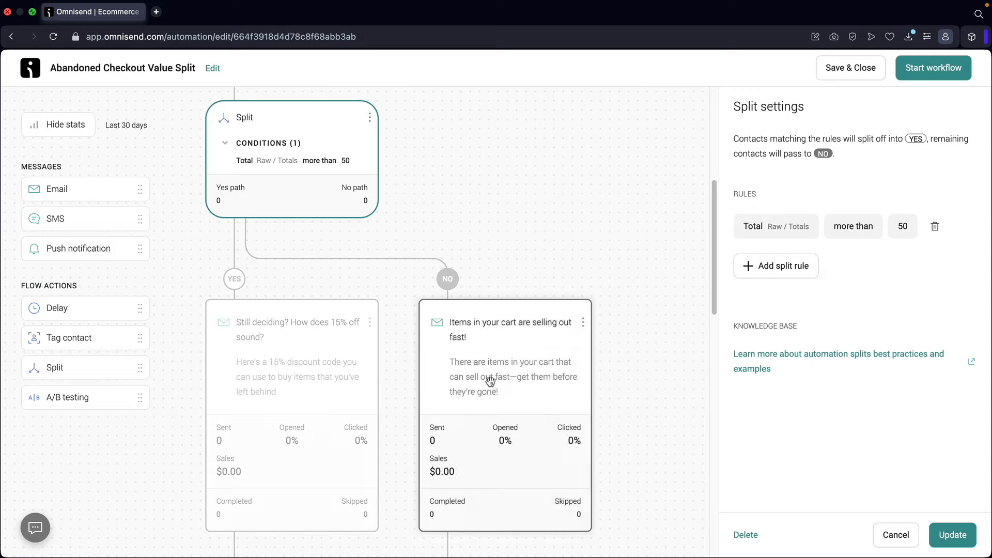
scroll(258, 330, down, 1)
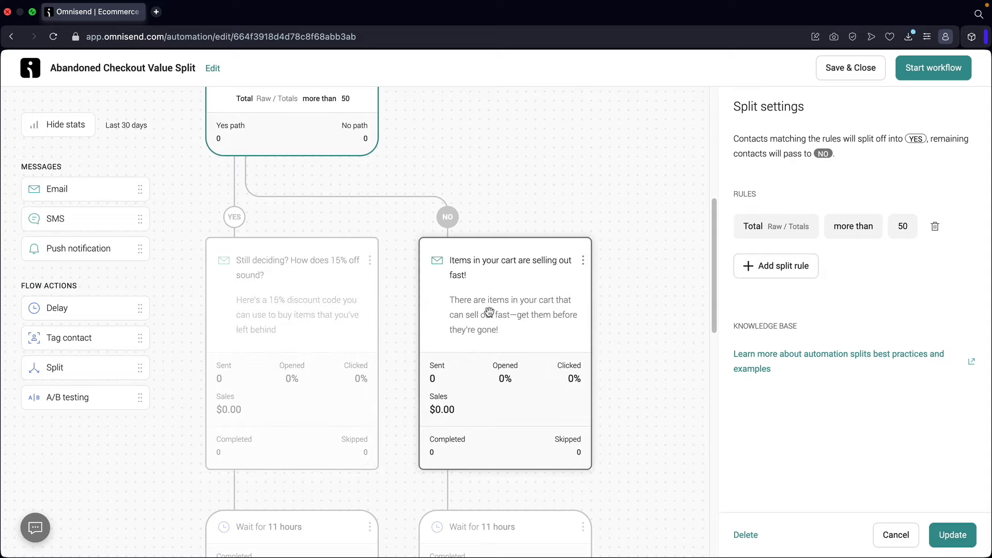
scroll(489, 312, down, 3)
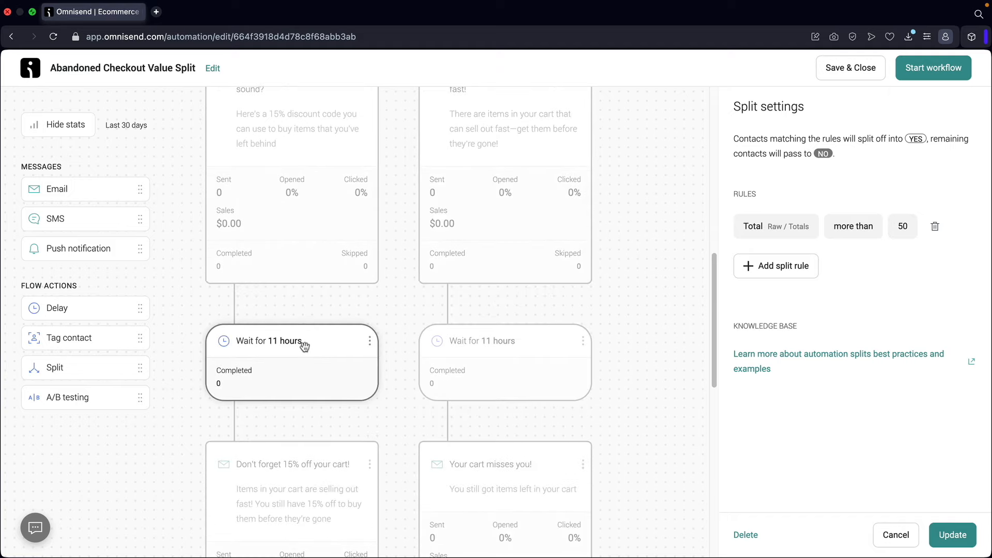
- Shorten the YES-branch wait from 11 to 3 and the NO-branch wait to 4
click(300, 345)
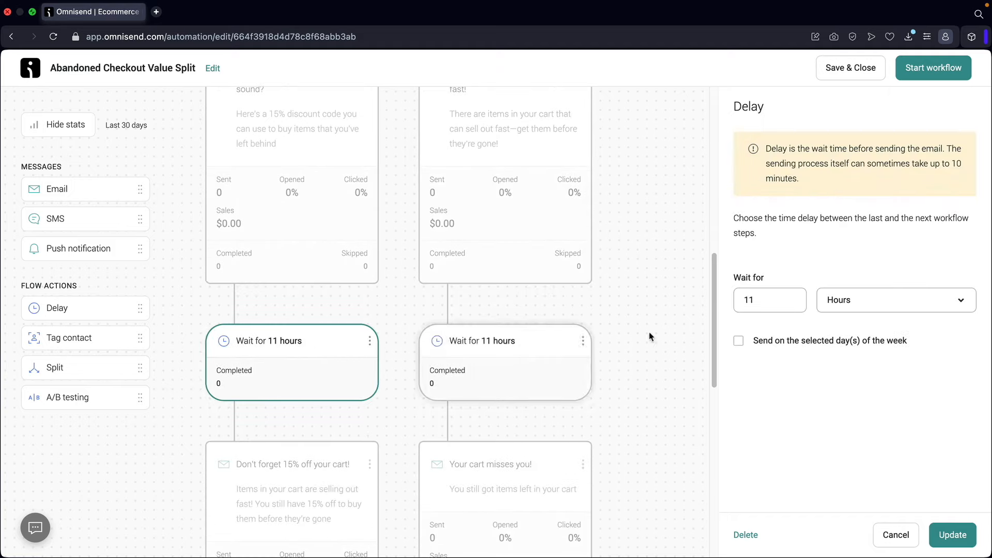
click(757, 304)
double_click(756, 304)
text(3)
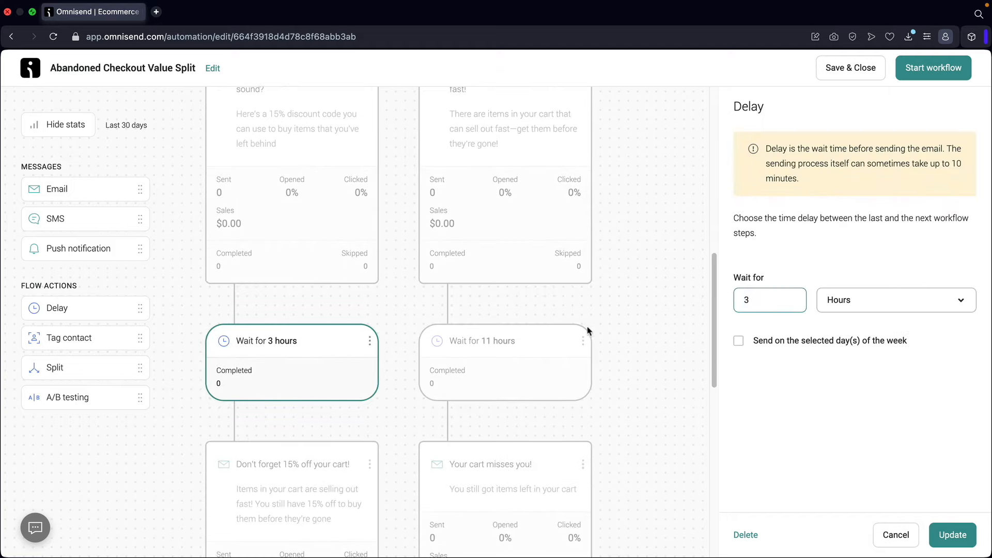
click(573, 347)
double_click(767, 301)
text(4)
- Review the 15%-off and 'Your cart misses you!' emails and both 12-hour waits
scroll(442, 320, down, 3)
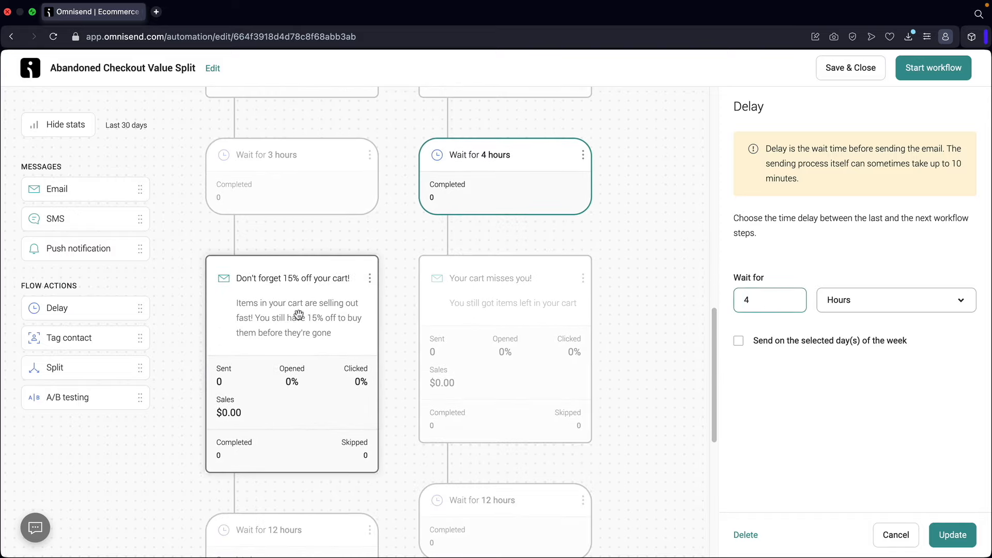
click(293, 313)
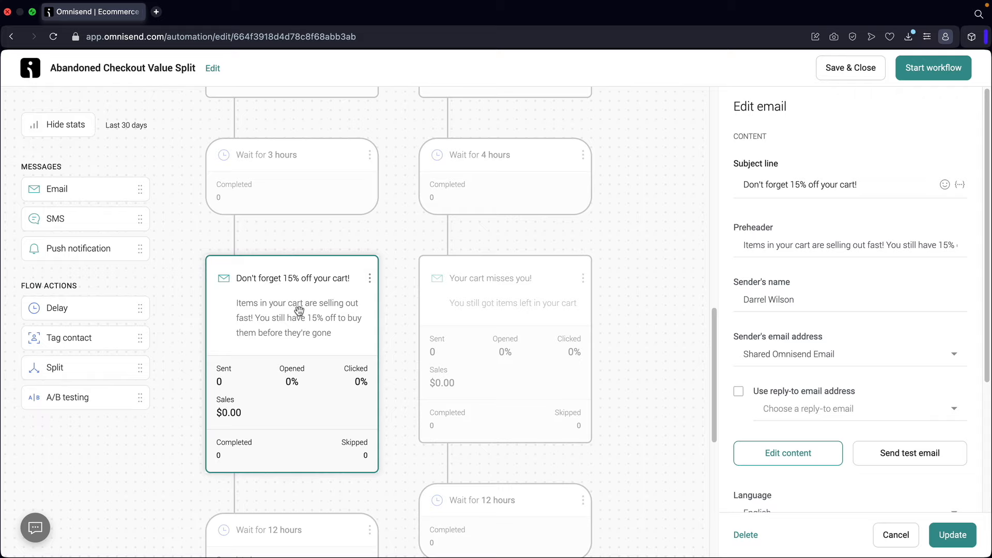
click(506, 301)
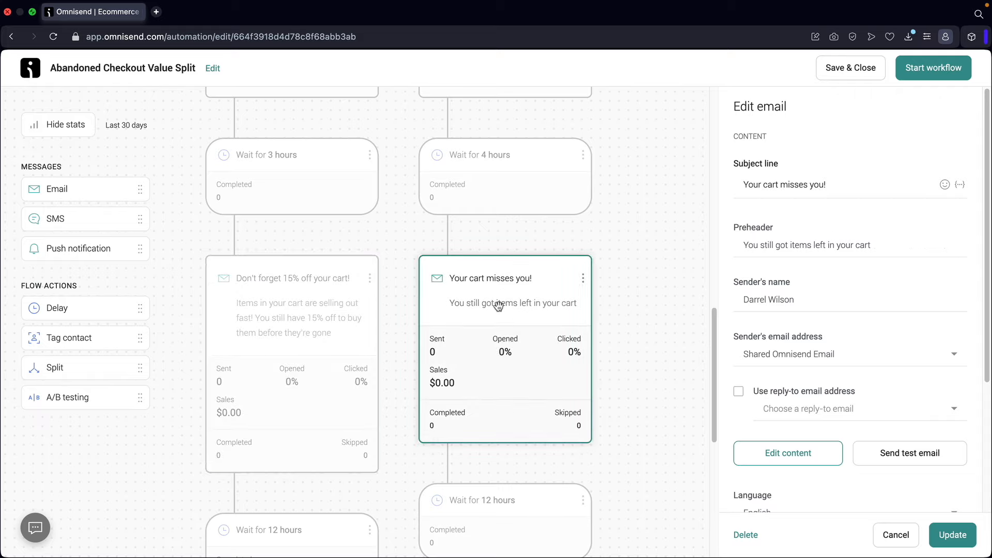
scroll(498, 306, down, 4)
click(498, 320)
click(323, 353)
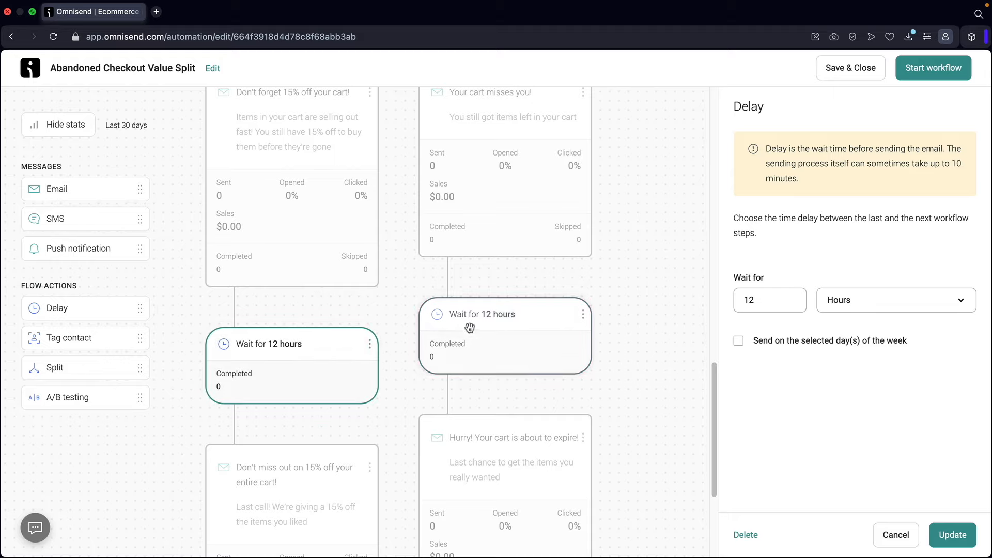
click(506, 319)
scroll(504, 315, down, 5)
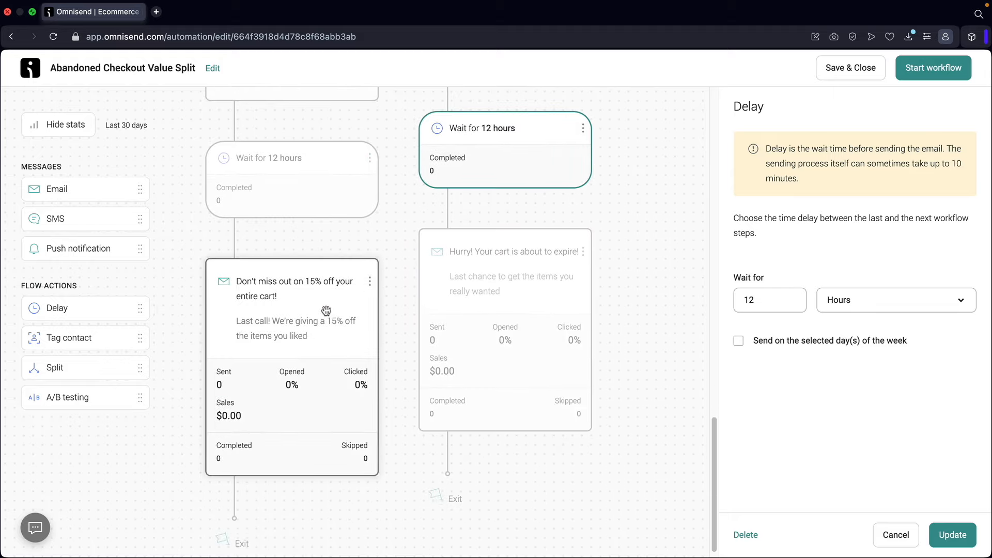
- Append 'Heres 15% off!' to the 'Hurry! Your cart is about to expire!' subject and save
click(311, 301)
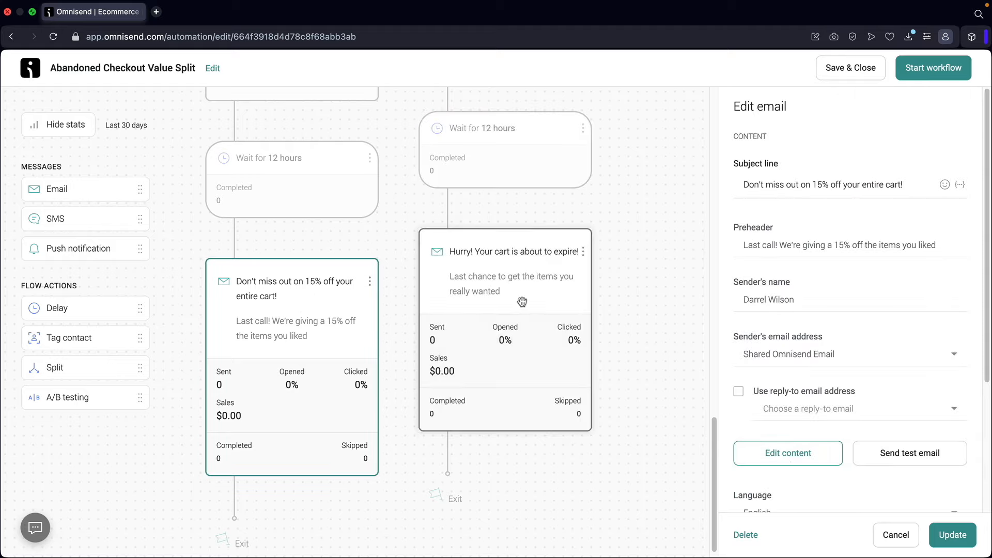
click(503, 290)
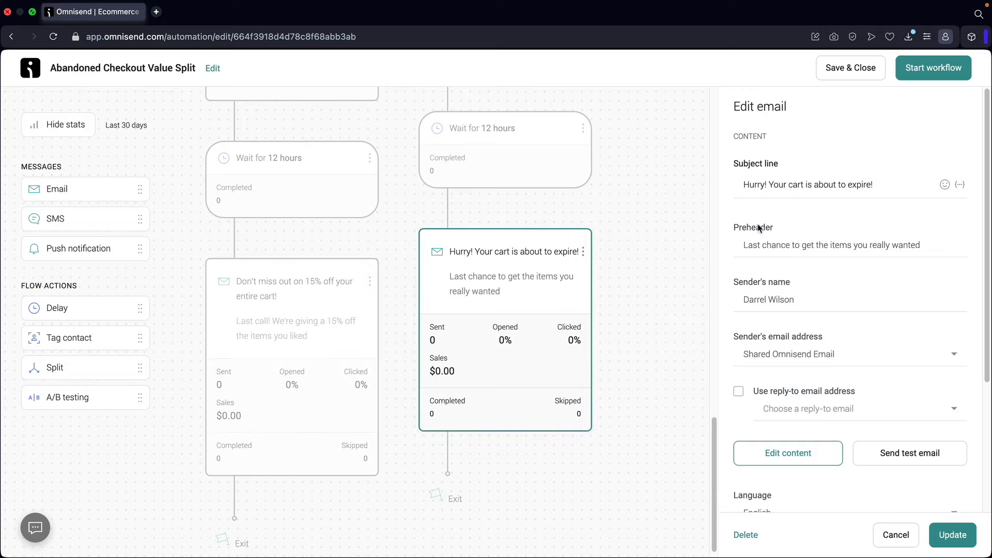
click(894, 186)
text(Heres 15% off!)
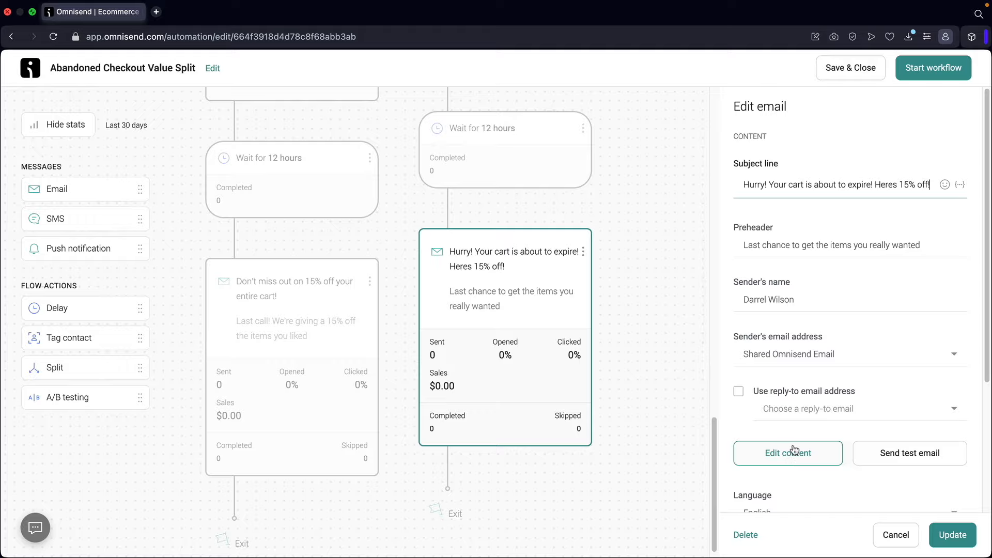
scroll(794, 450, down, 2)
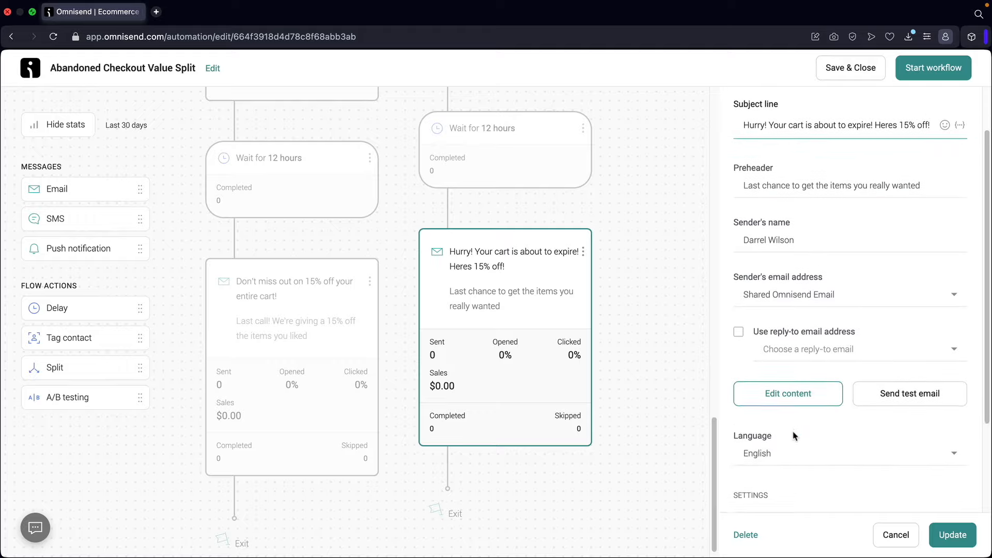
click(807, 398)
click(644, 333)
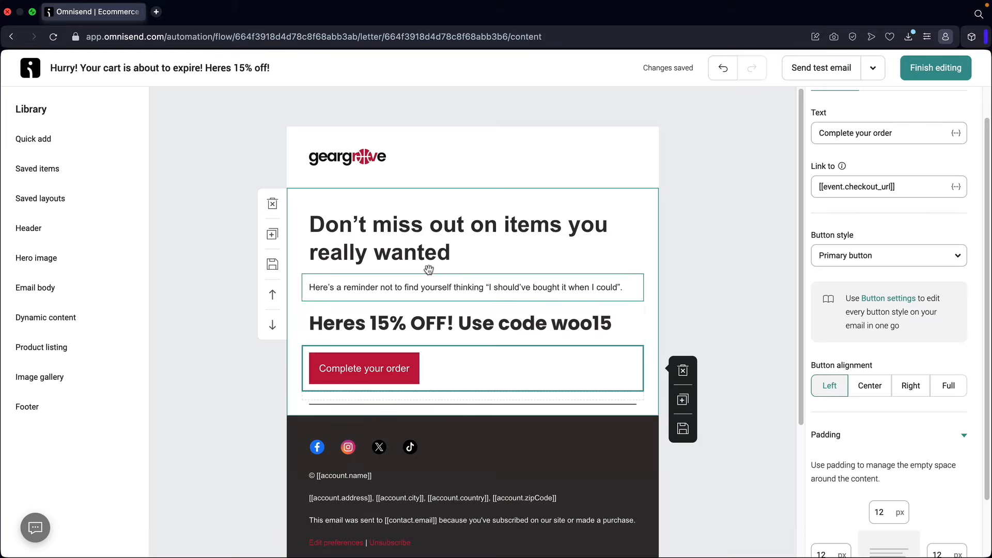
click(950, 73)
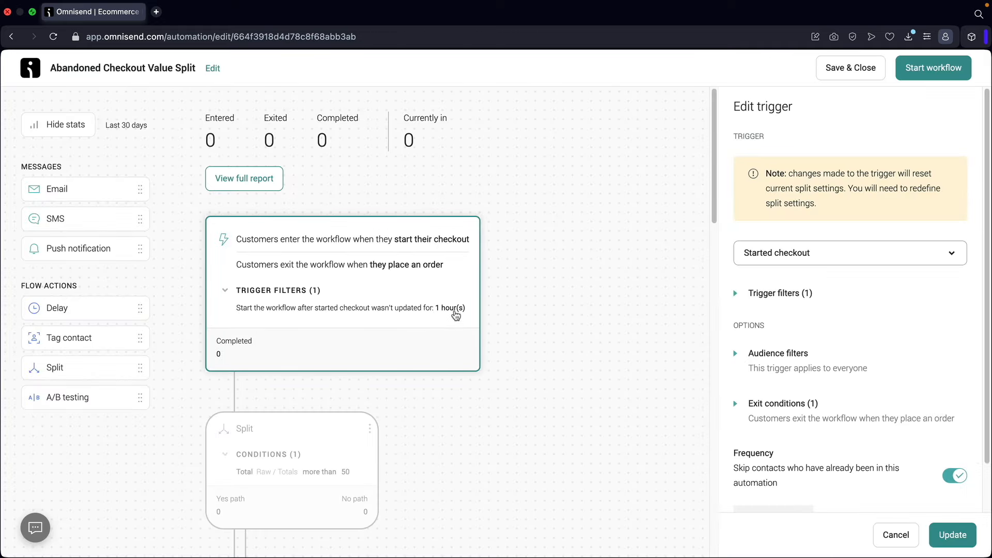
- Review each Yes-path and No-path email in the split workflow
scroll(545, 361, down, 7)
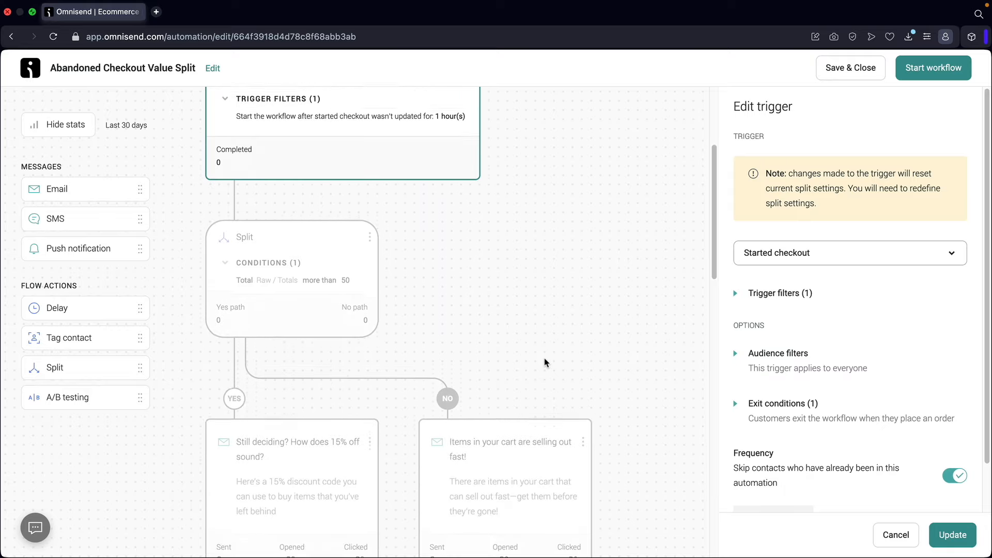
click(286, 290)
click(509, 285)
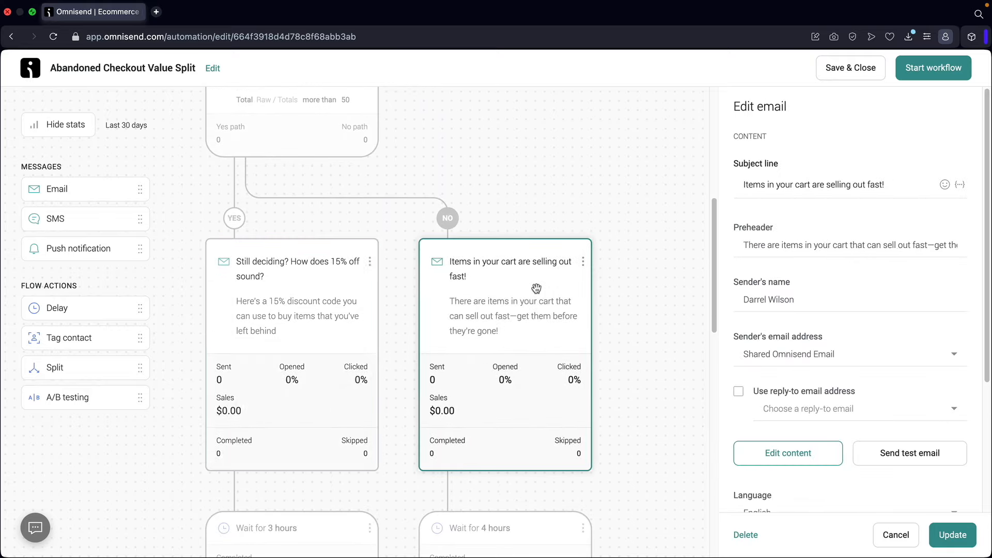
scroll(528, 292, down, 7)
click(517, 297)
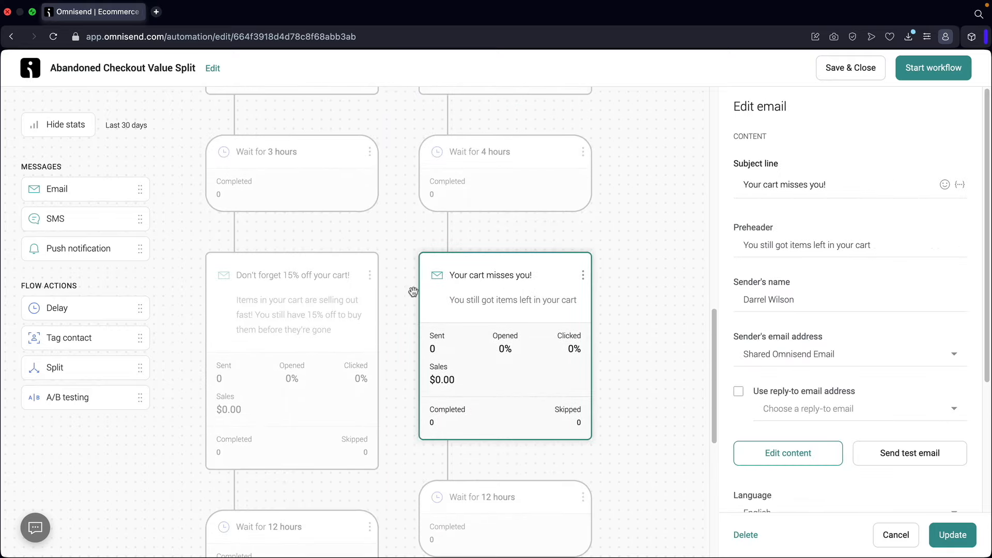
click(327, 296)
scroll(326, 295, down, 7)
click(316, 305)
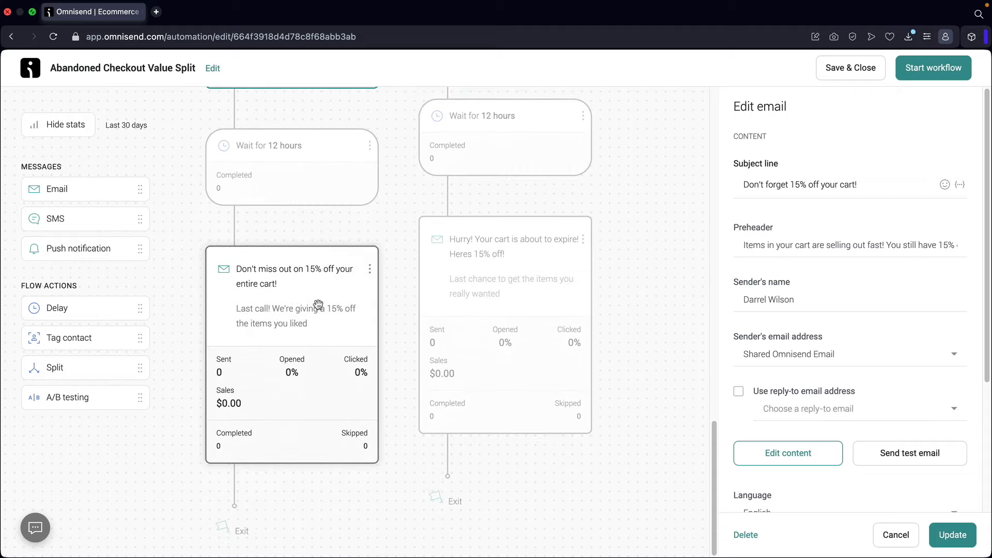
click(497, 268)
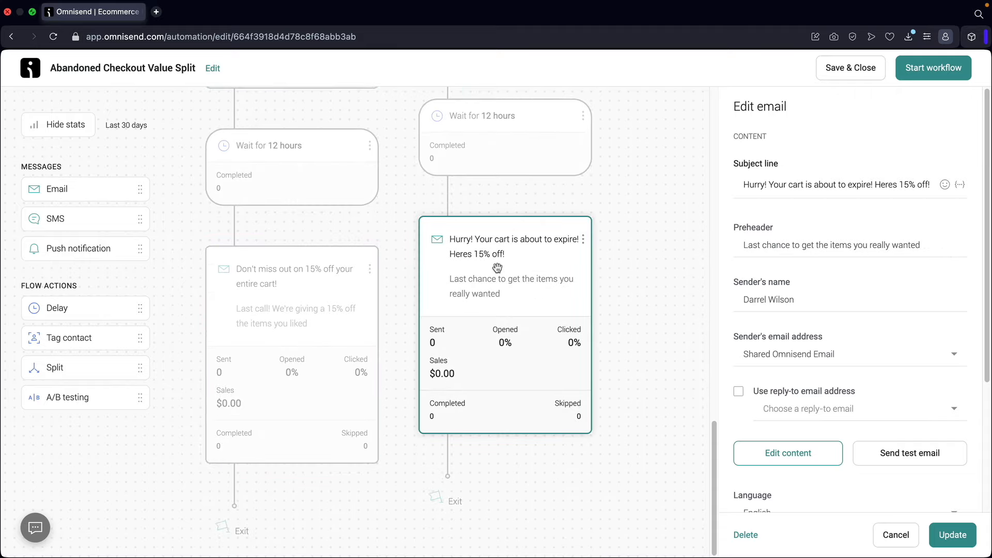
- Start the Abandoned Checkout Value Split workflow so it is listed as Enabled
scroll(489, 268, up, 12)
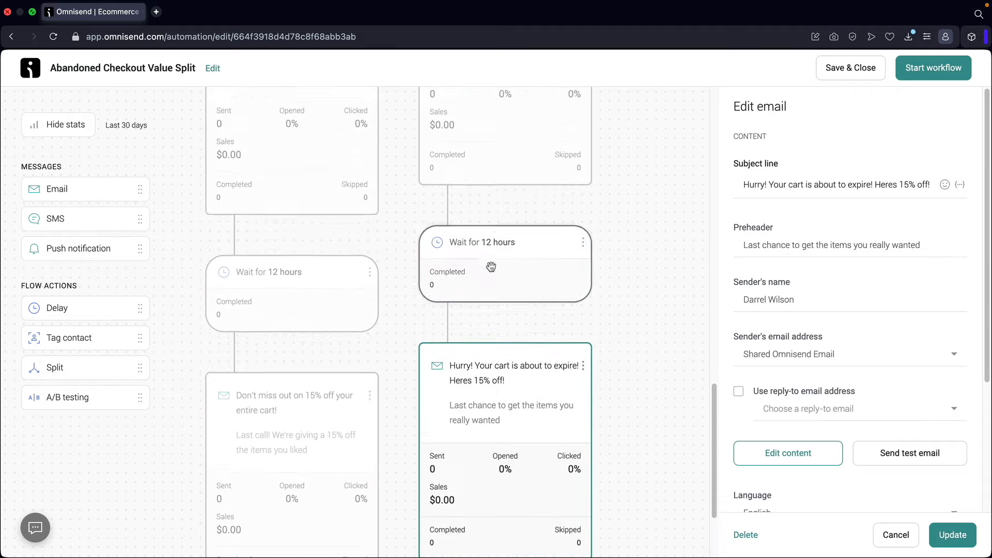
scroll(461, 293, up, 12)
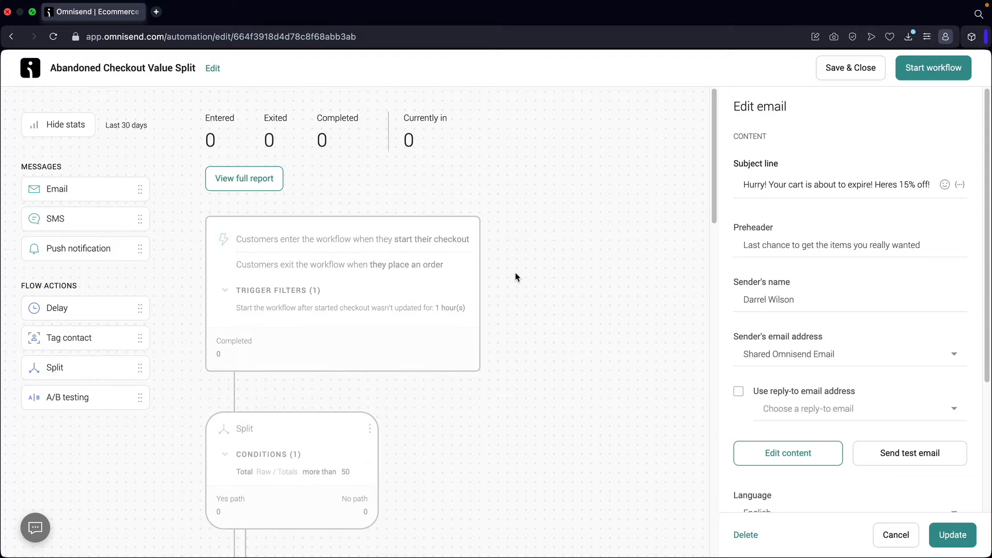
click(938, 72)
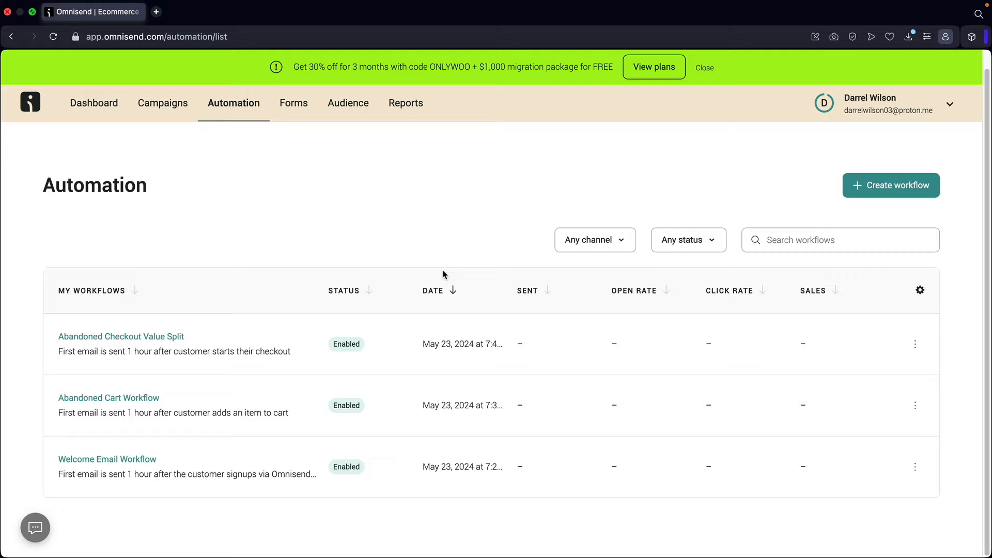
- View Omnisend's paid plans from the account menu, then open the App Market
click(896, 106)
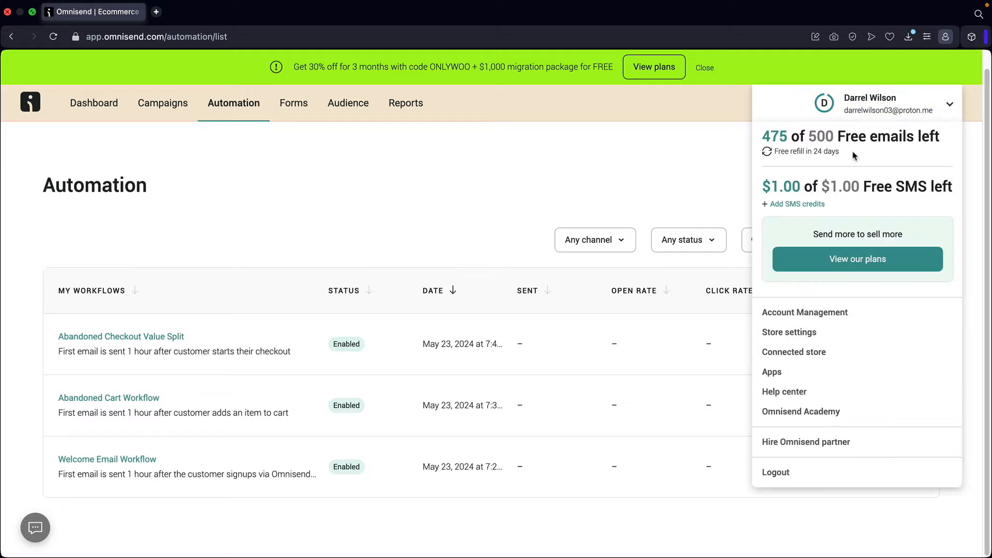
click(859, 266)
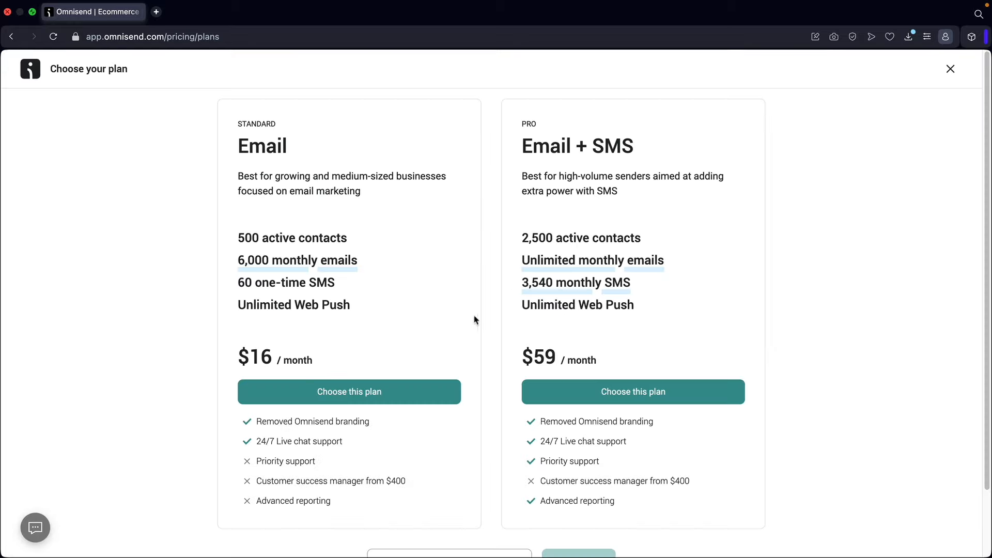
scroll(471, 328, down, 3)
scroll(460, 328, up, 3)
click(950, 69)
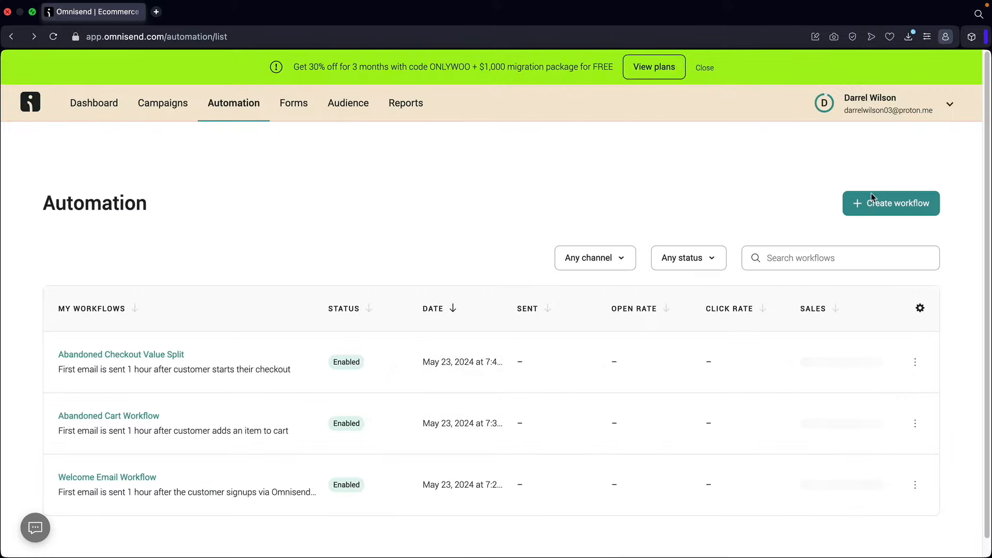
click(890, 109)
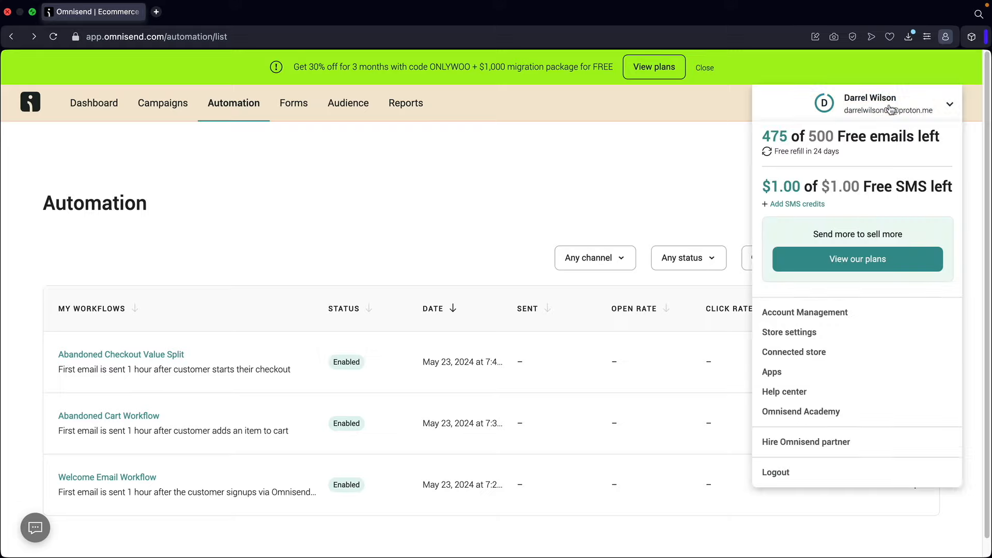
click(789, 372)
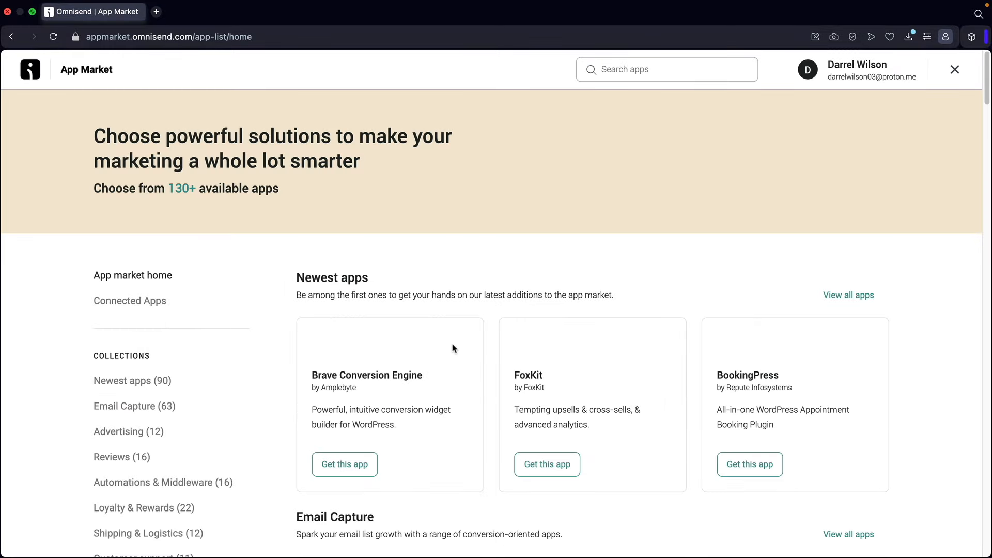
- Browse the App Market, close it, and open Omnisend Academy in a new tab
scroll(453, 347, down, 4)
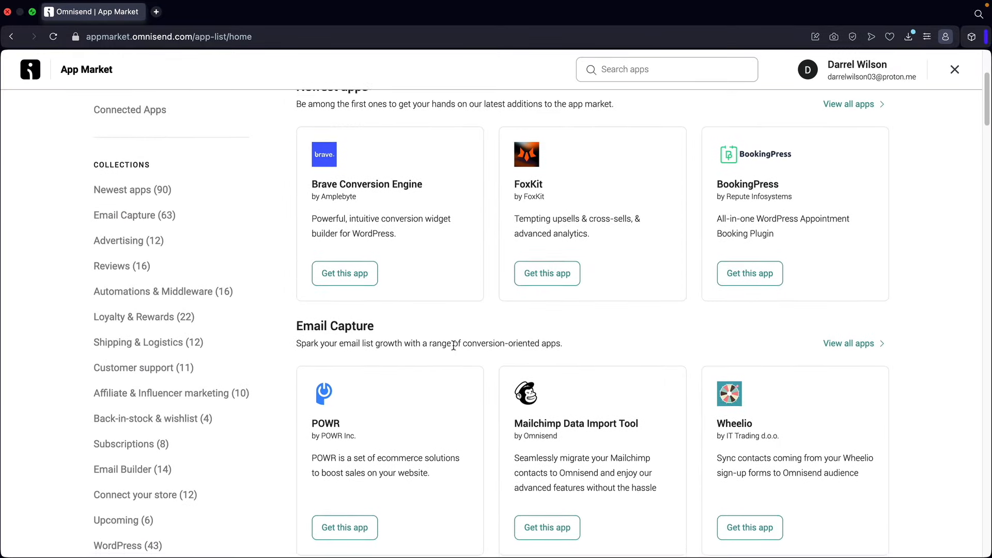
scroll(453, 345, down, 3)
scroll(343, 327, down, 7)
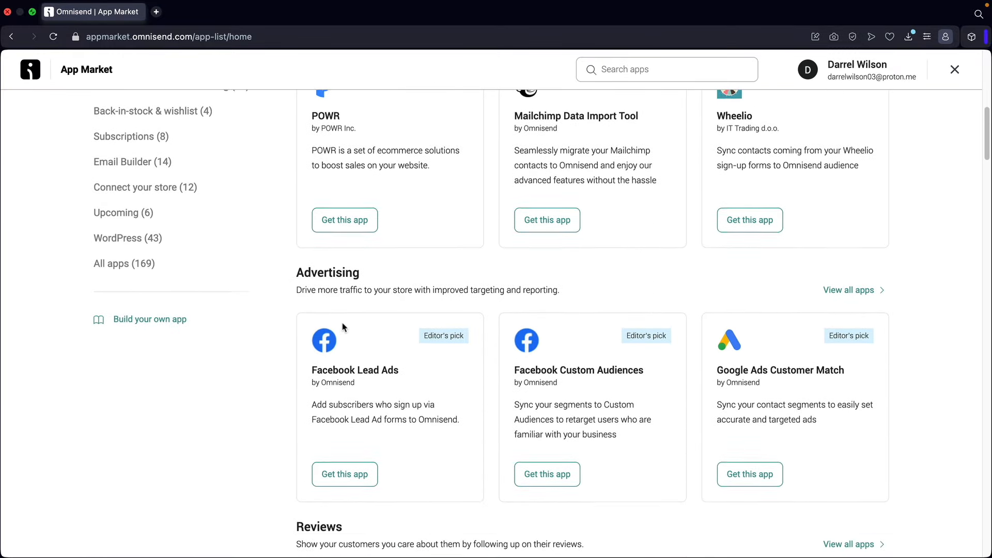
scroll(345, 332, down, 11)
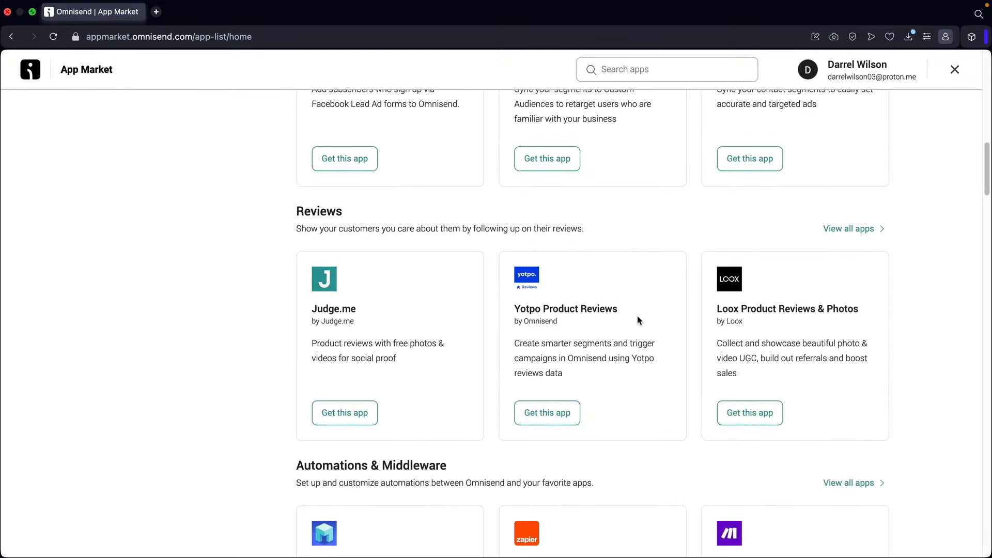
scroll(523, 328, down, 16)
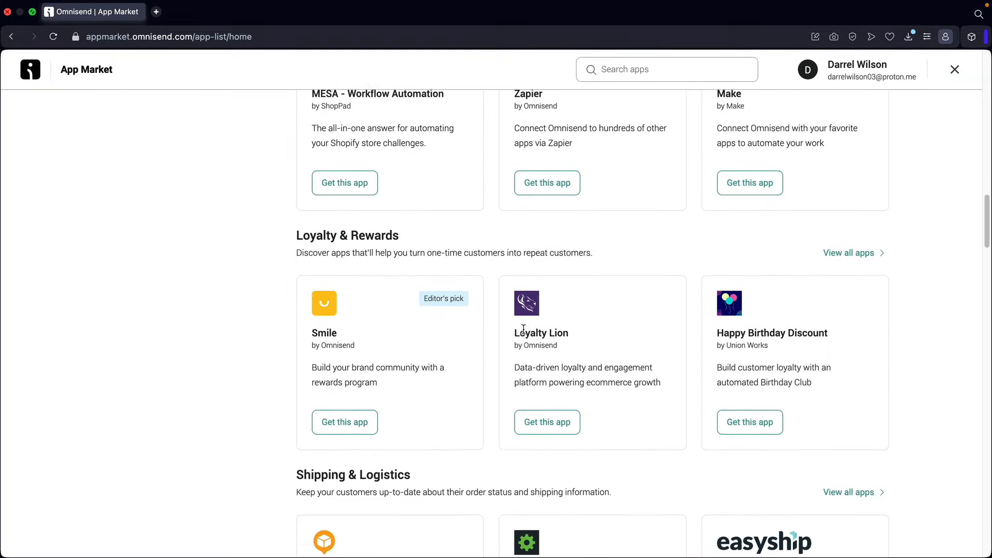
scroll(525, 334, up, 20)
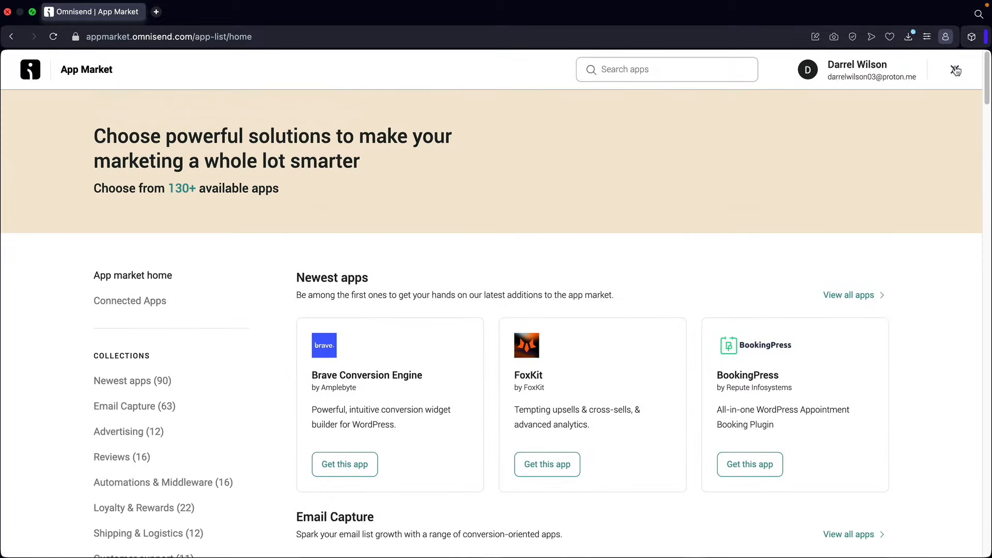
click(956, 71)
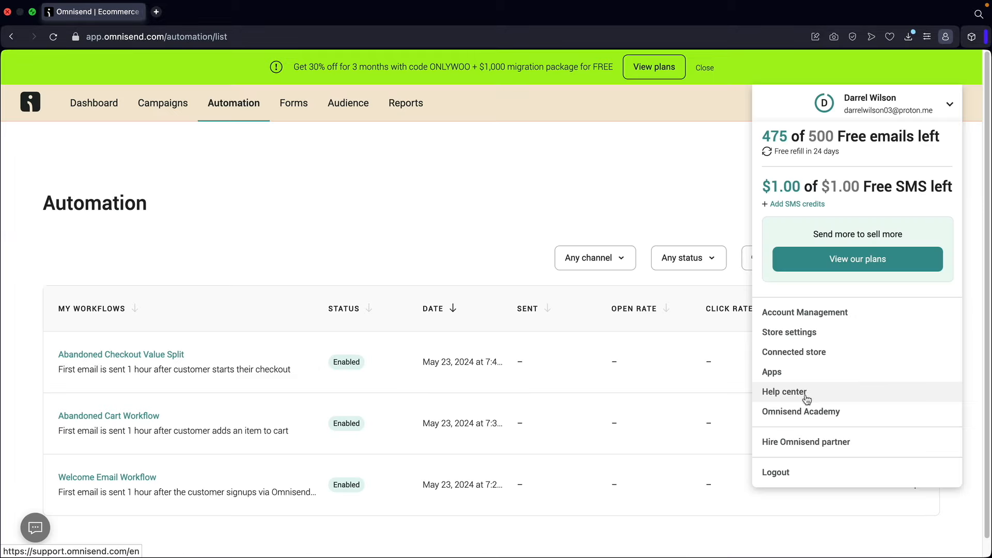
click(802, 412)
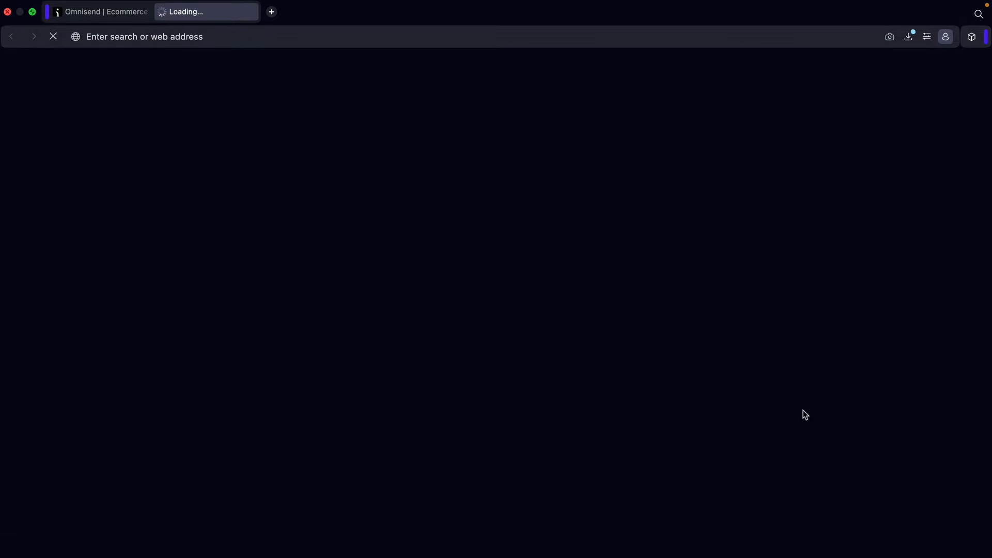